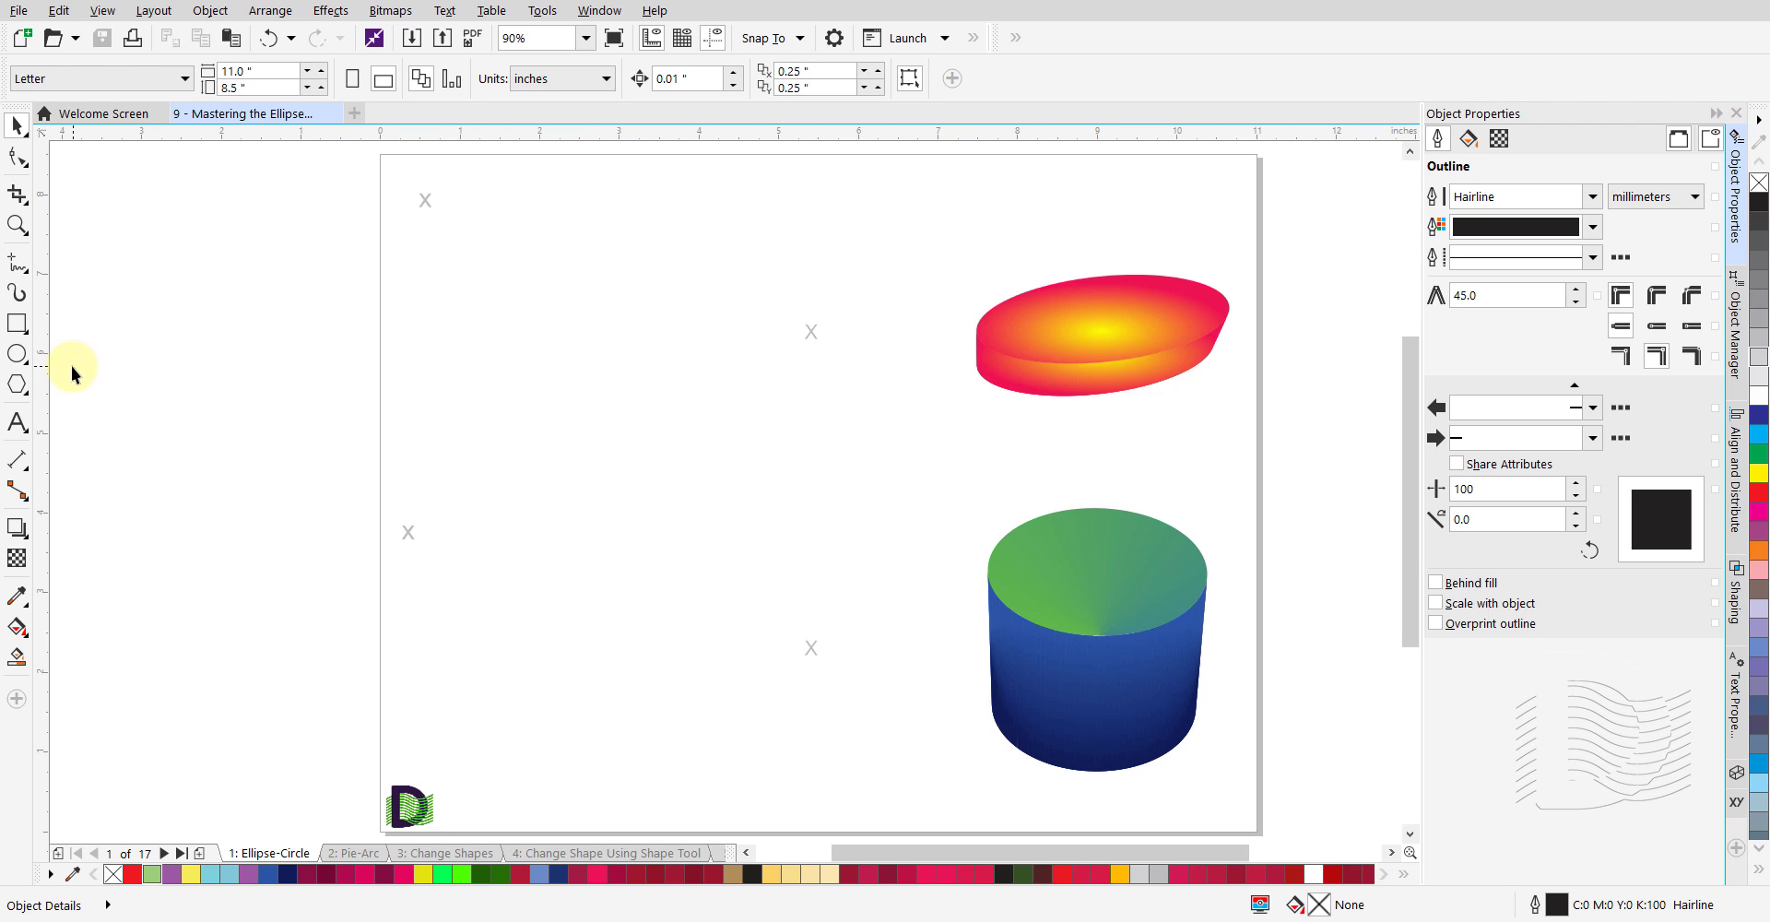
left_click(25, 363)
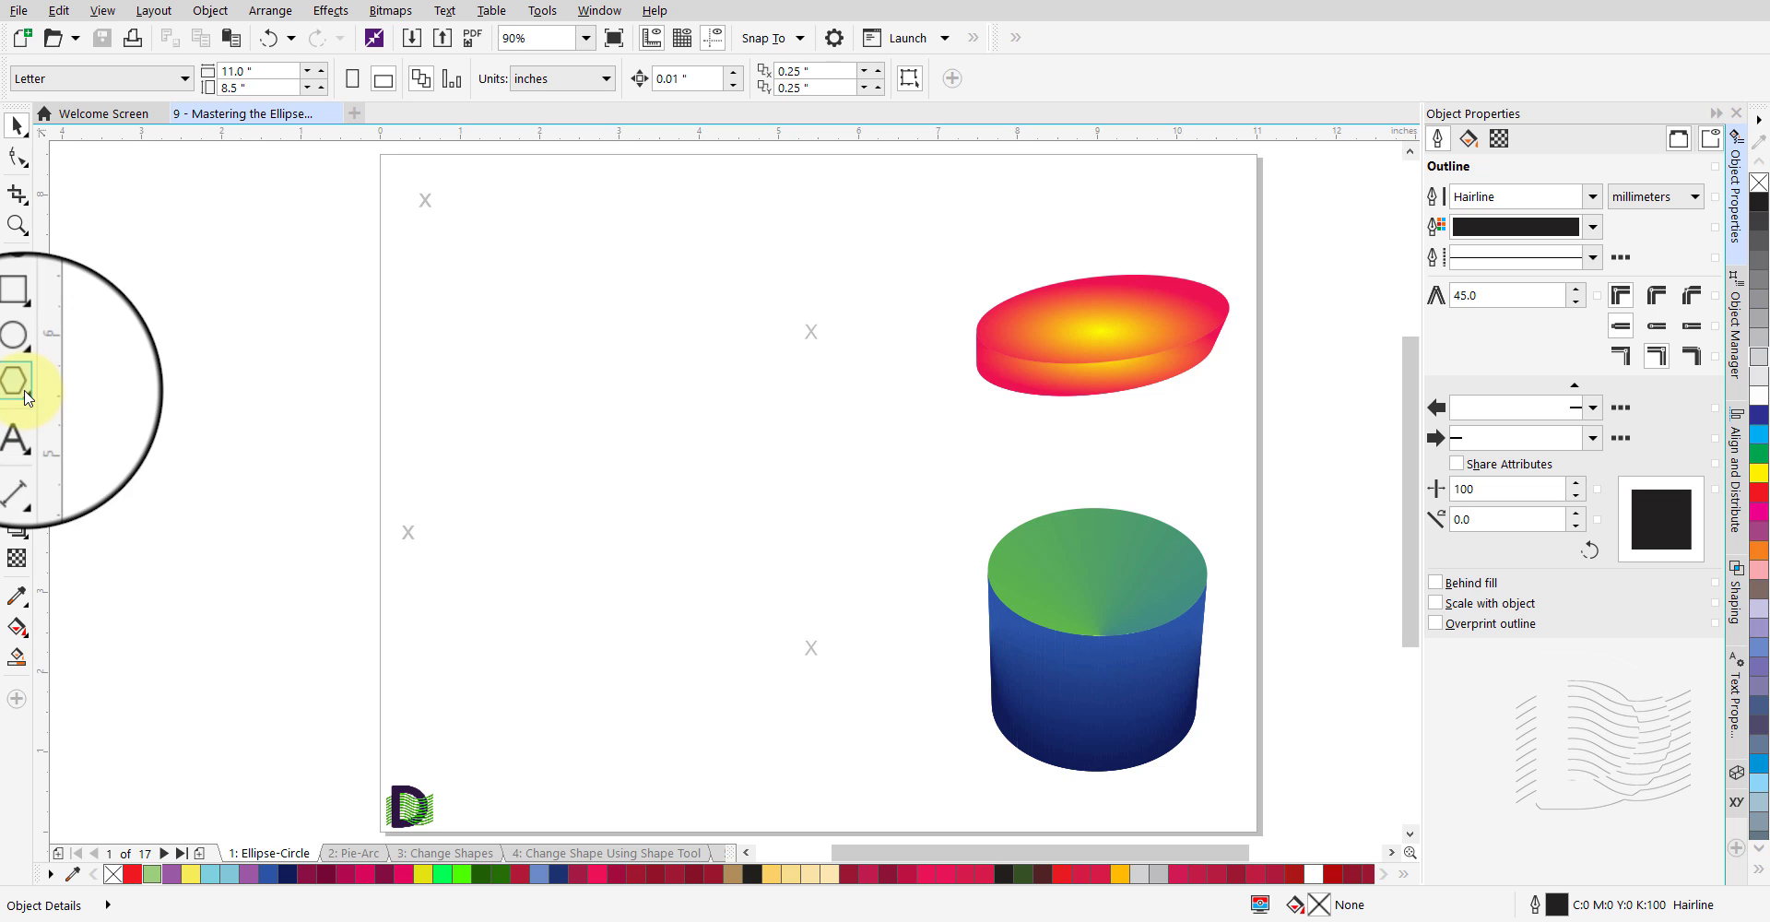
left_click(25, 398)
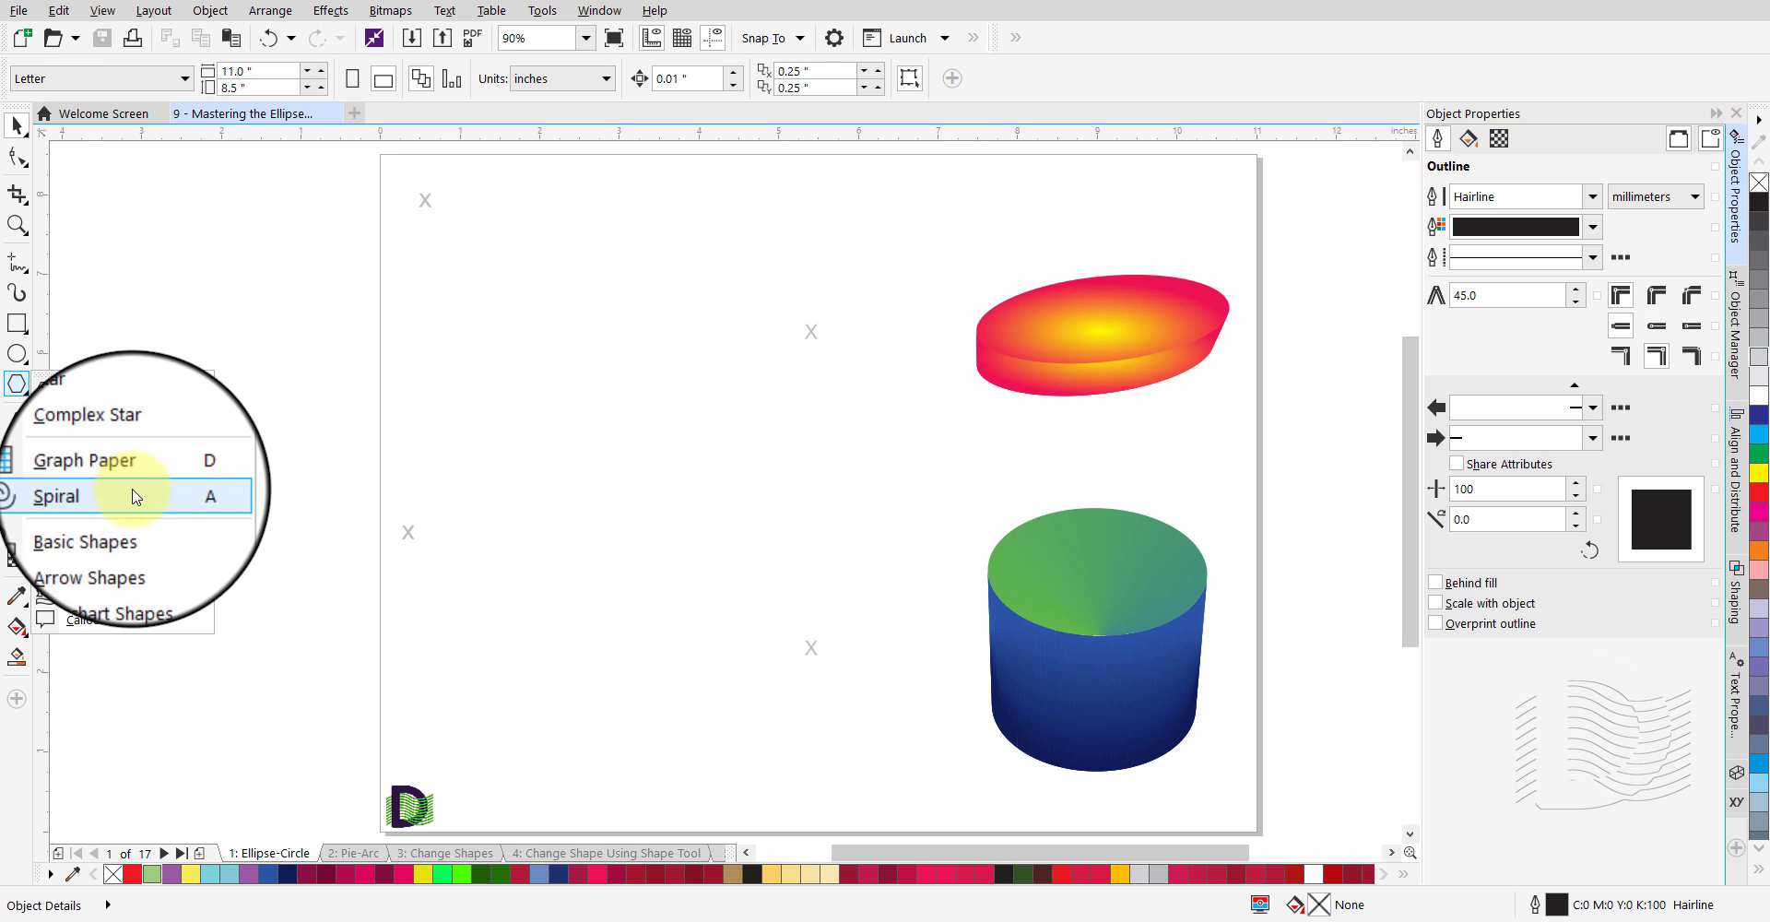
left_click(131, 328)
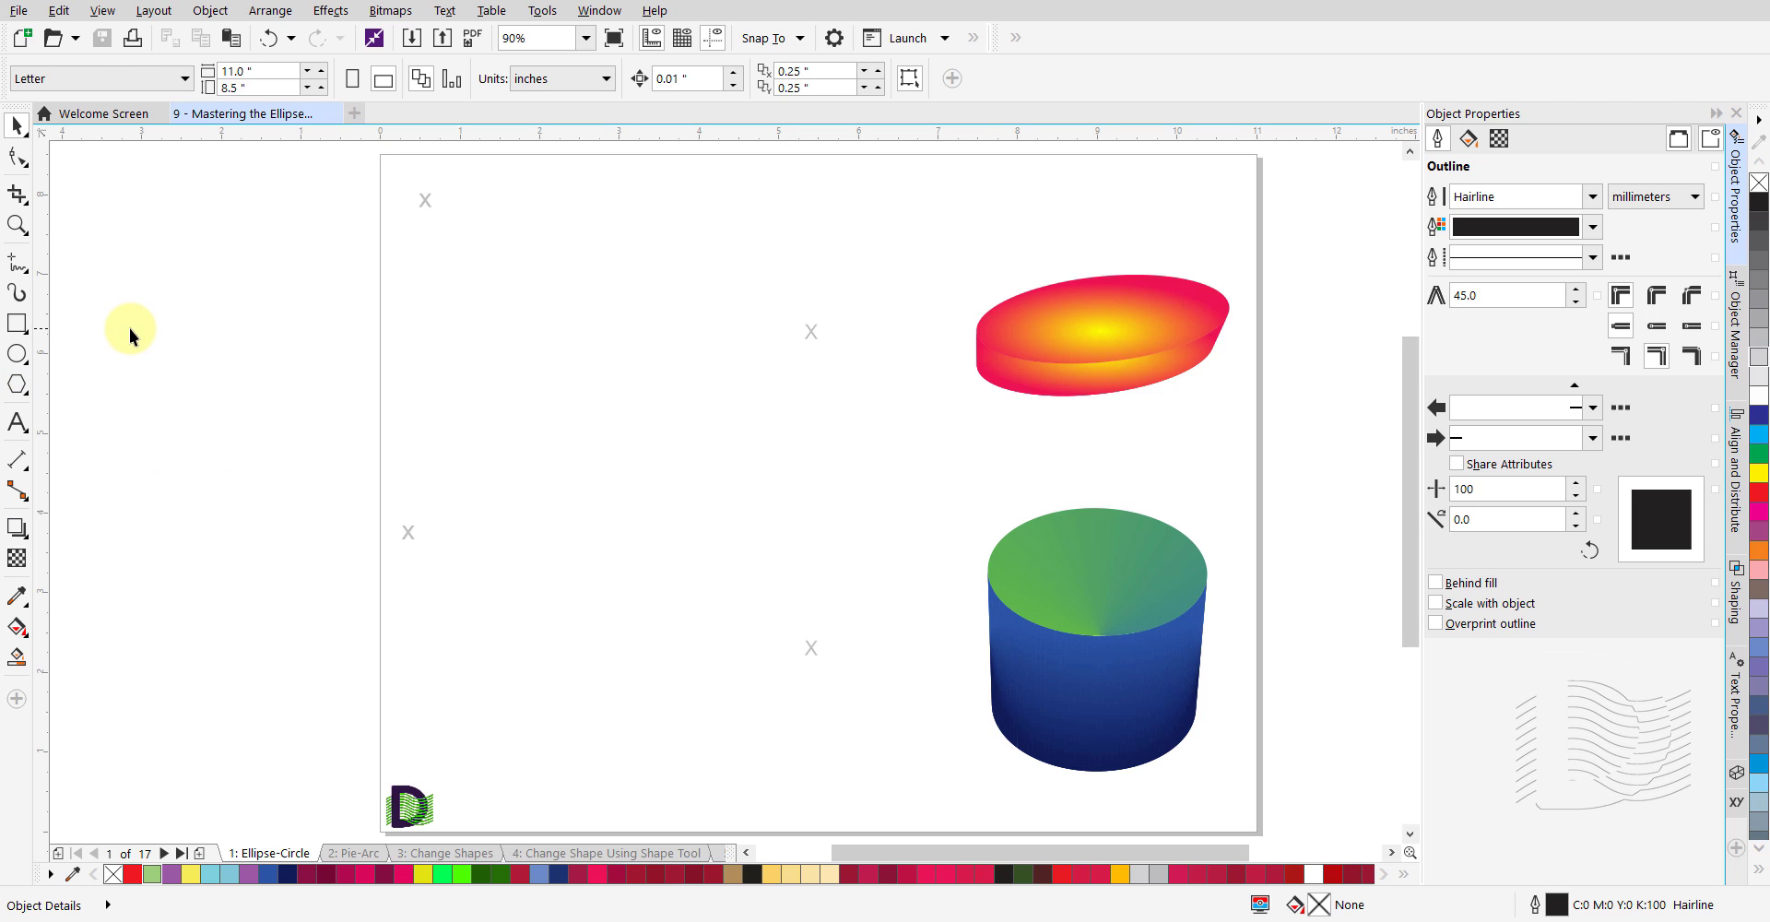
left_click(18, 360)
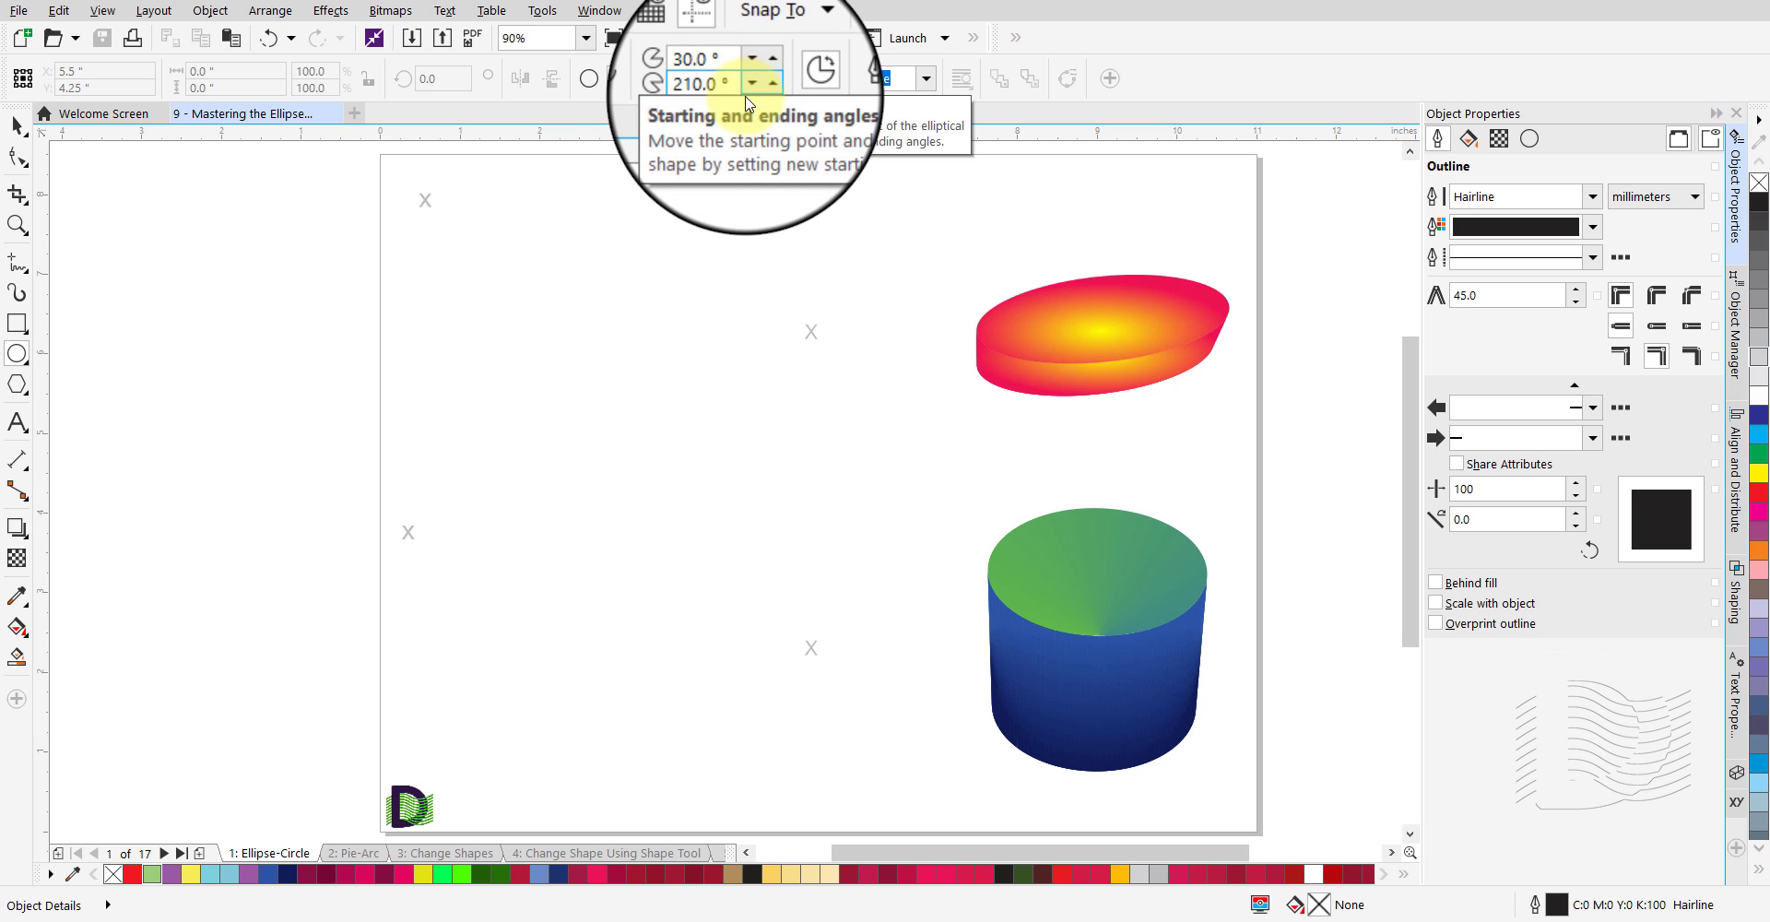
left_click(804, 93)
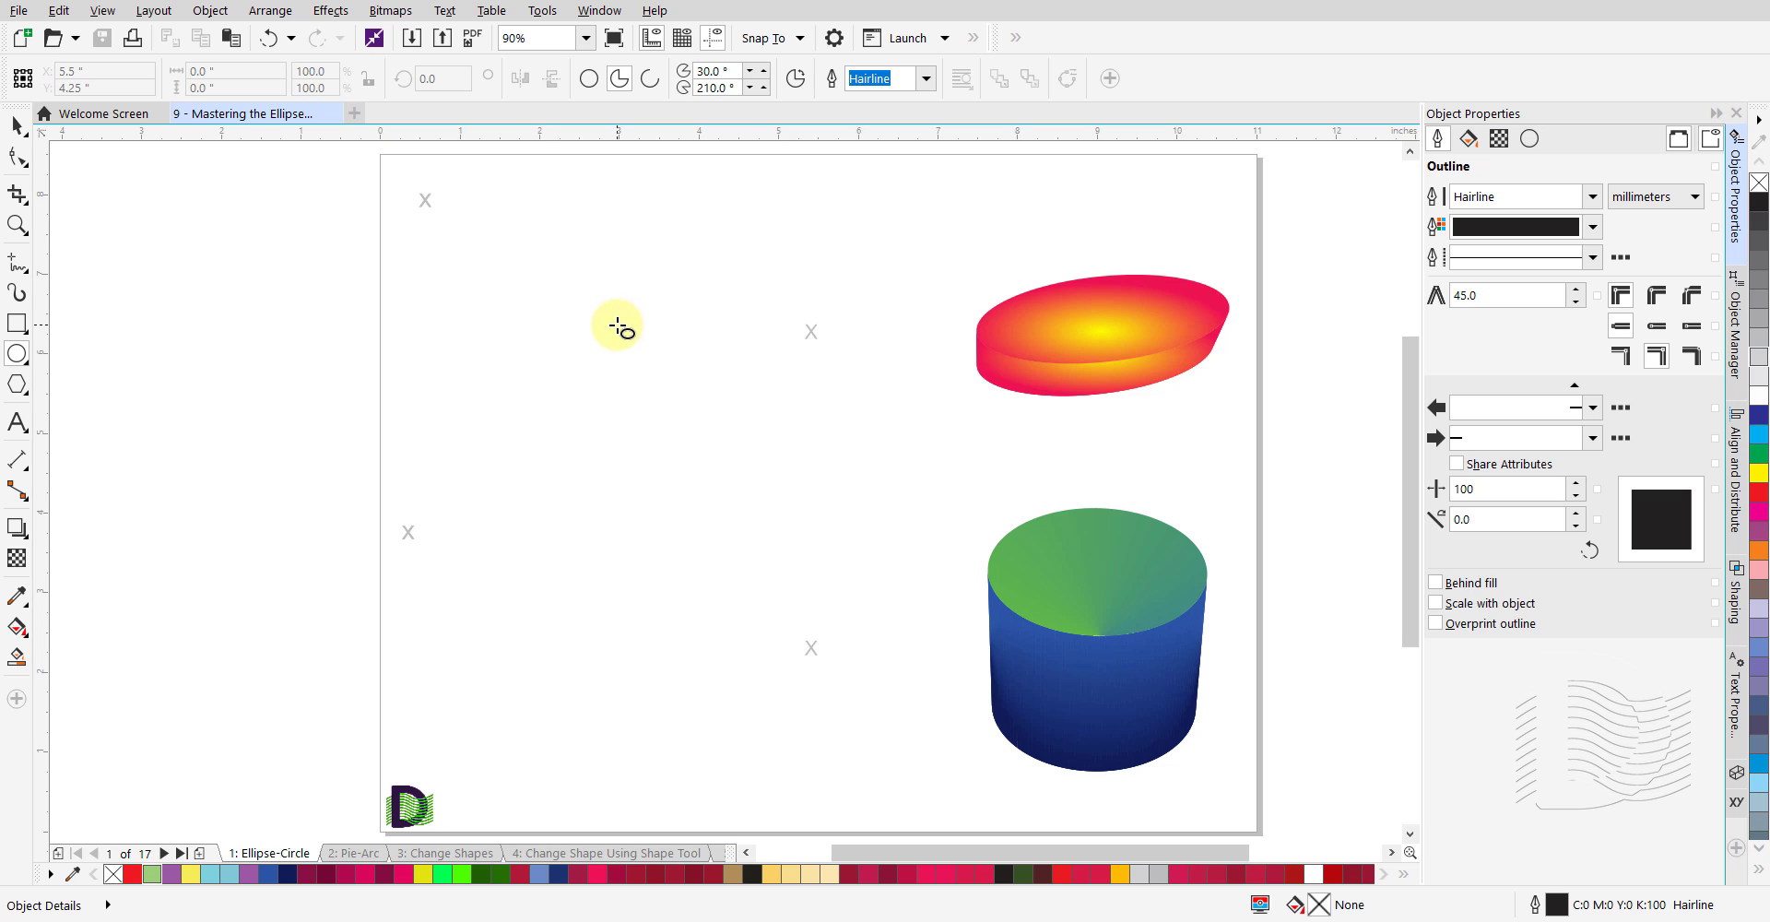
key("space")
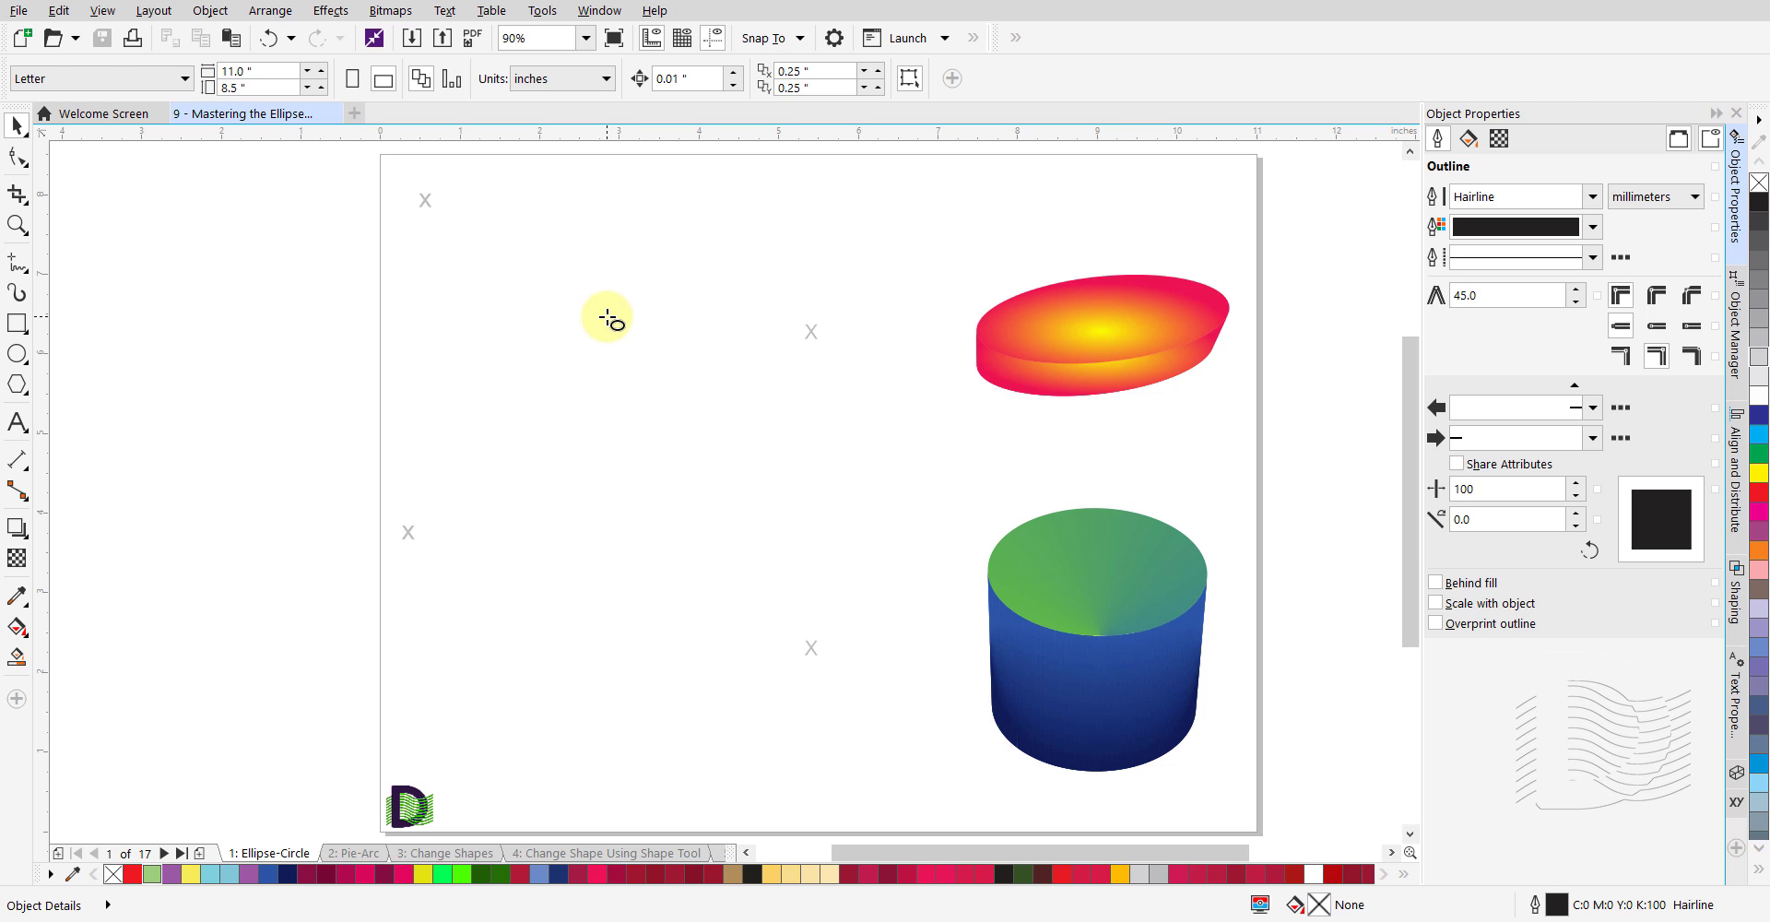
Open the Ellipse Tool defaults within the workspace toolbox options.
key("ctrl+j")
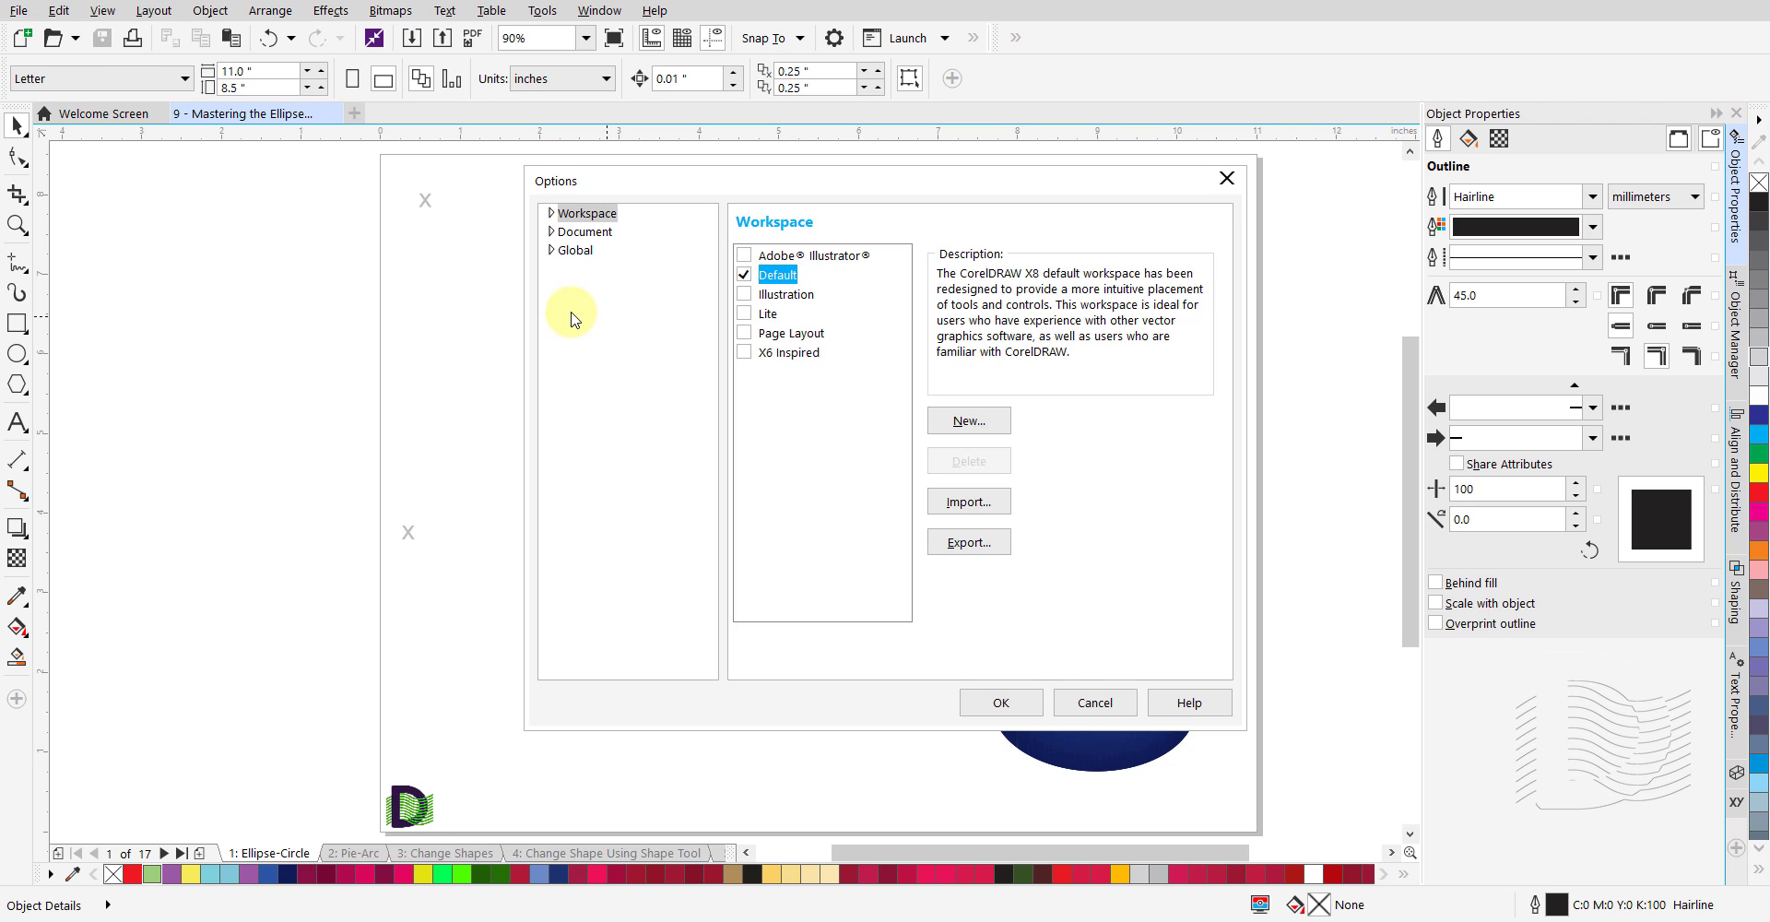
left_click(551, 217)
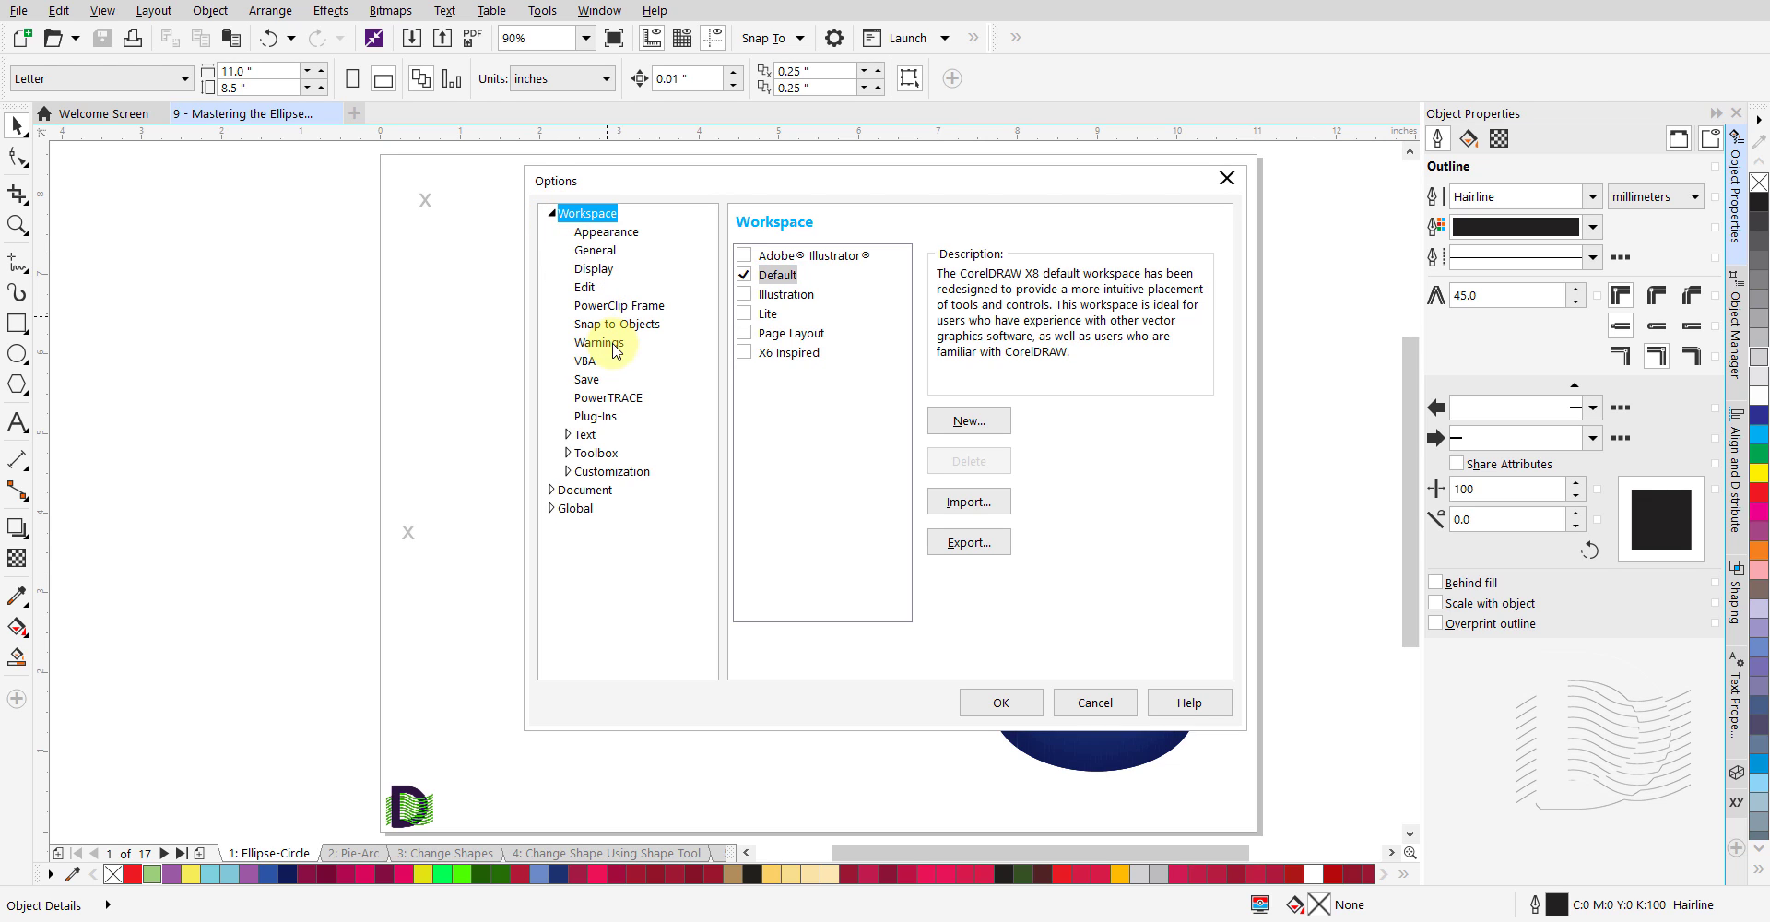
left_click(569, 456)
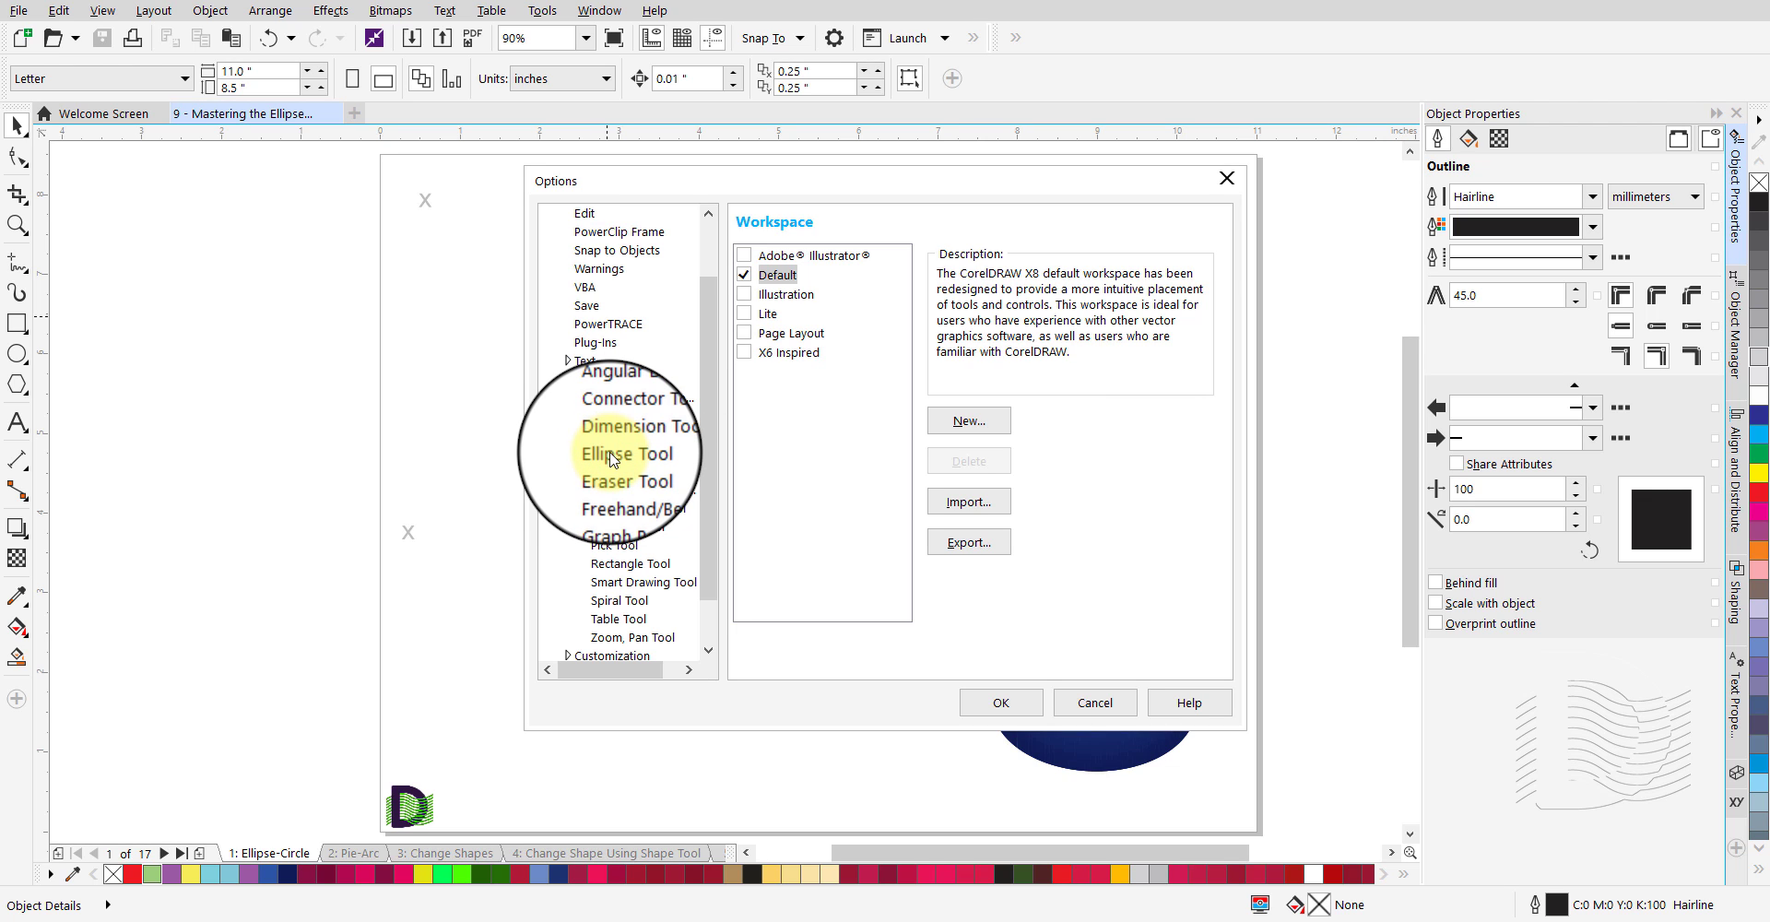
left_click(614, 457)
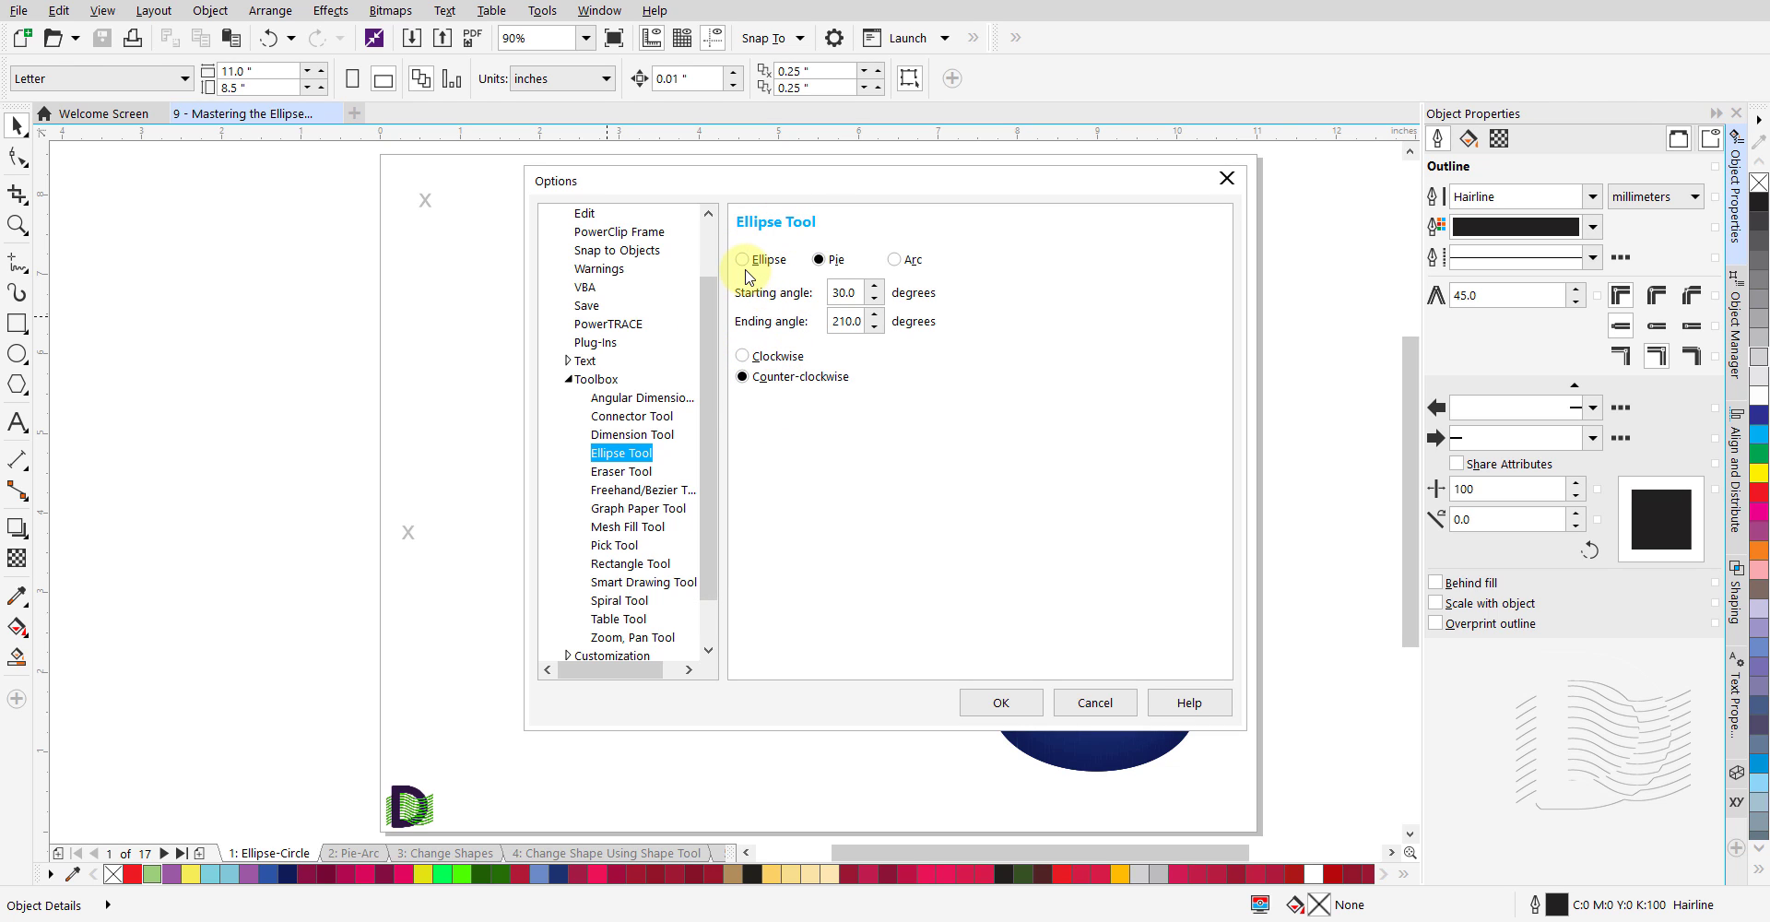
double_click(860, 291)
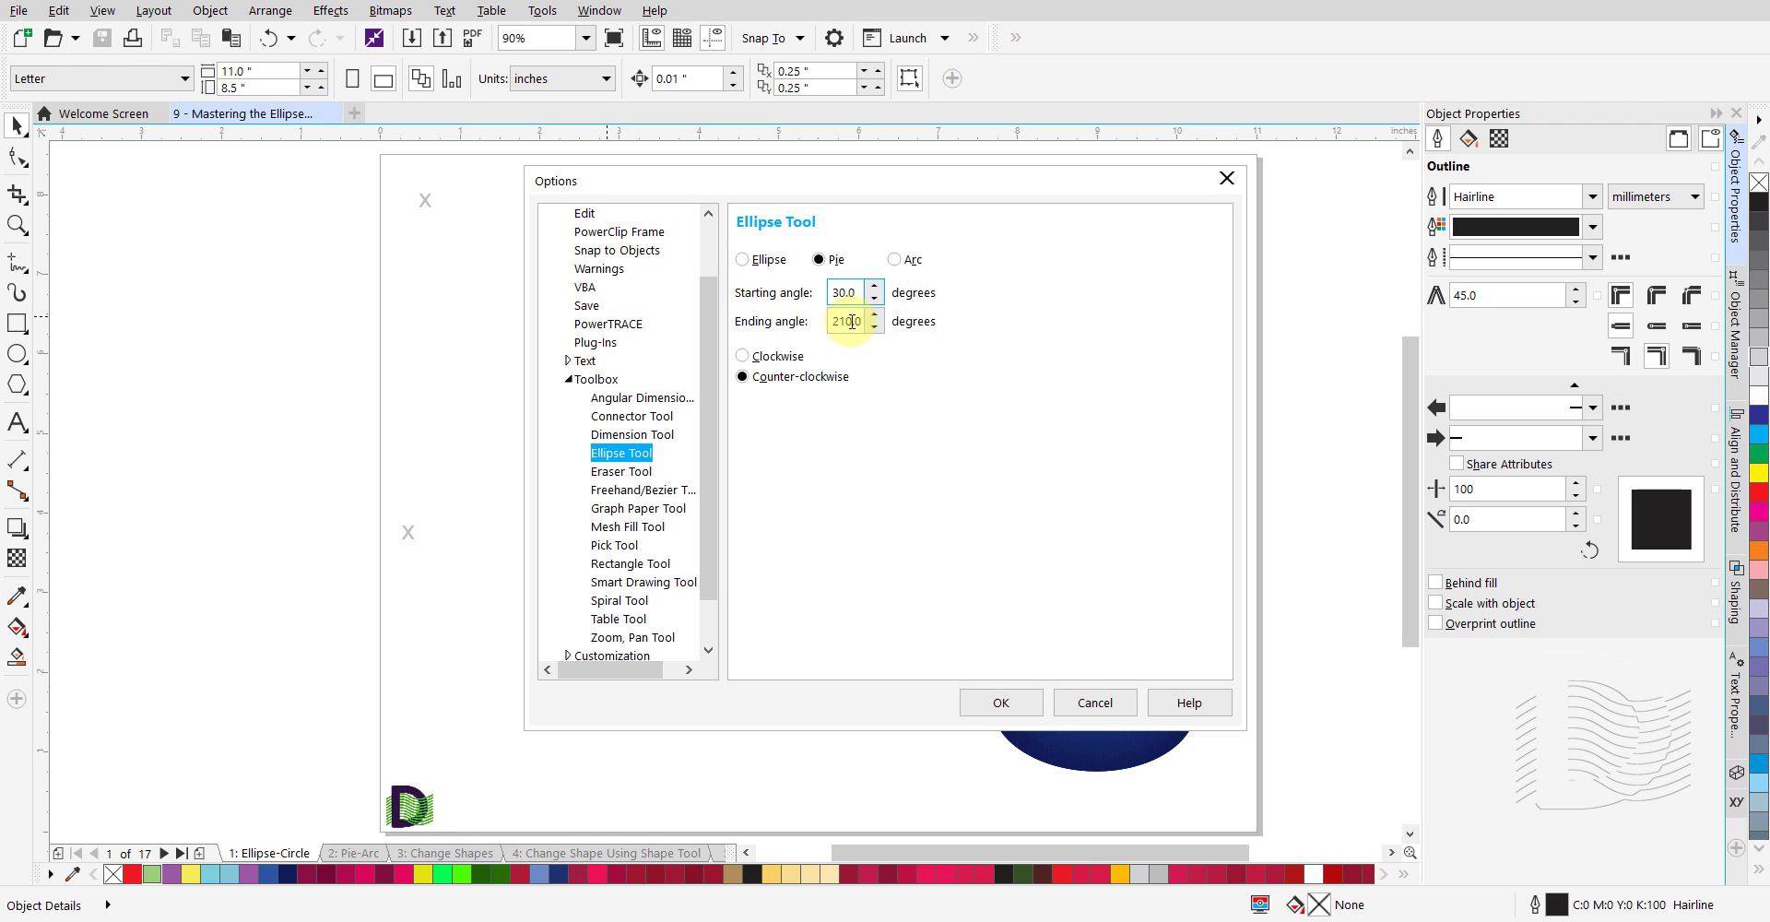
double_click(857, 321)
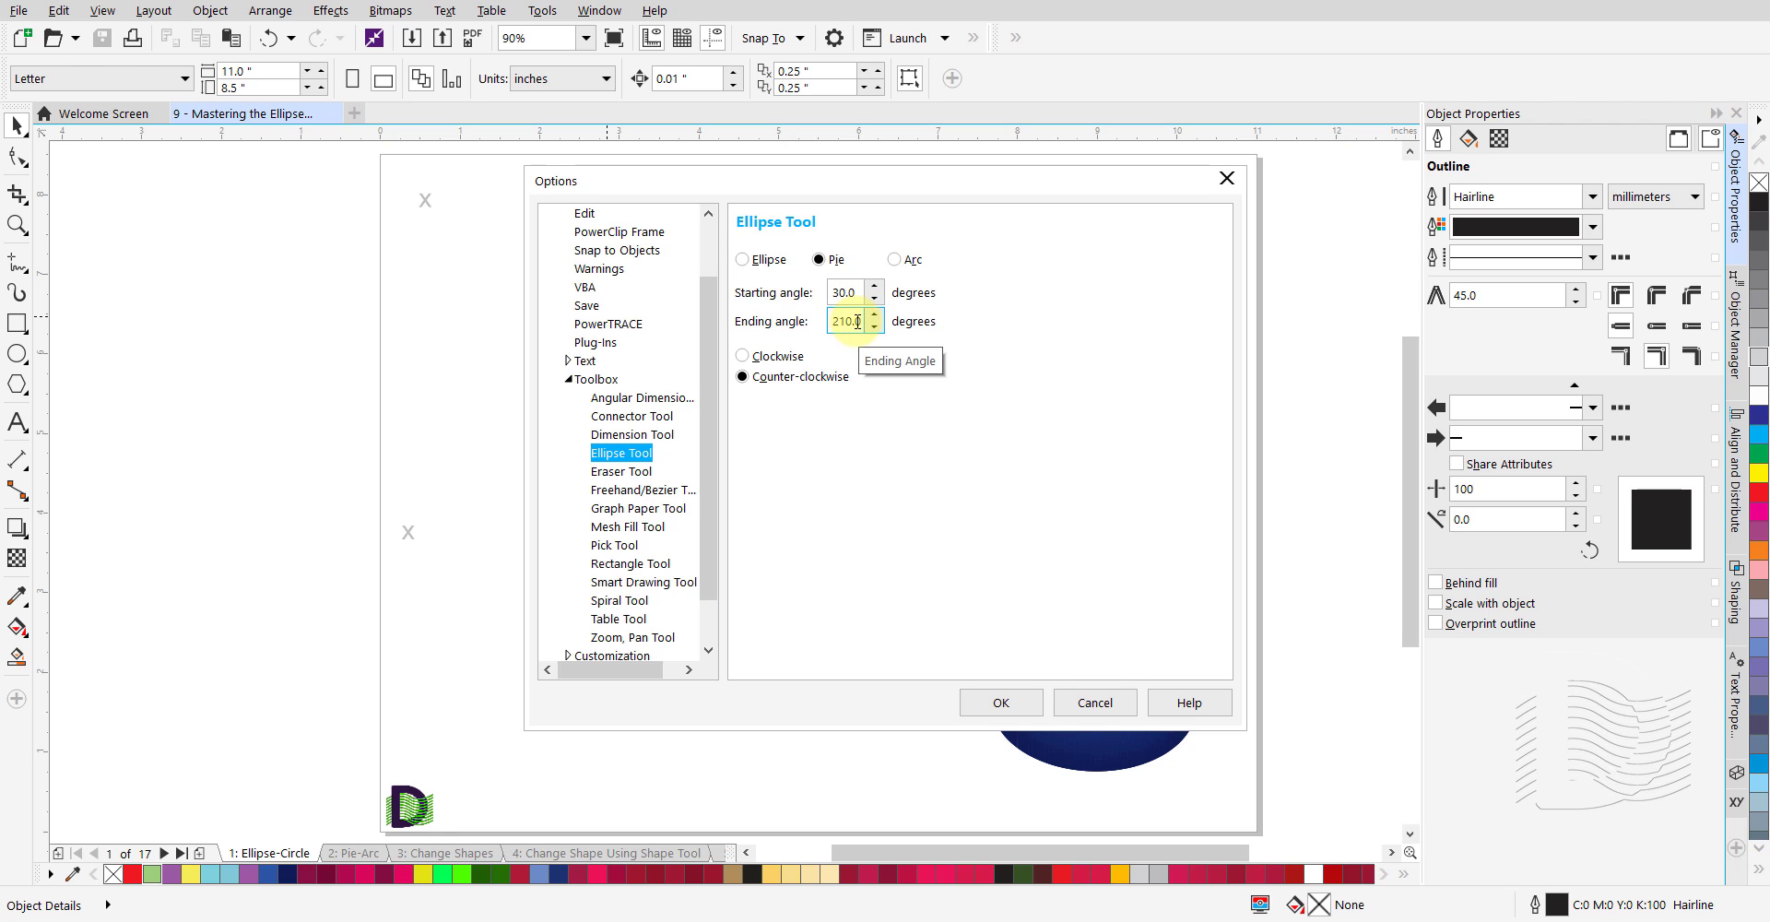
left_click(741, 359)
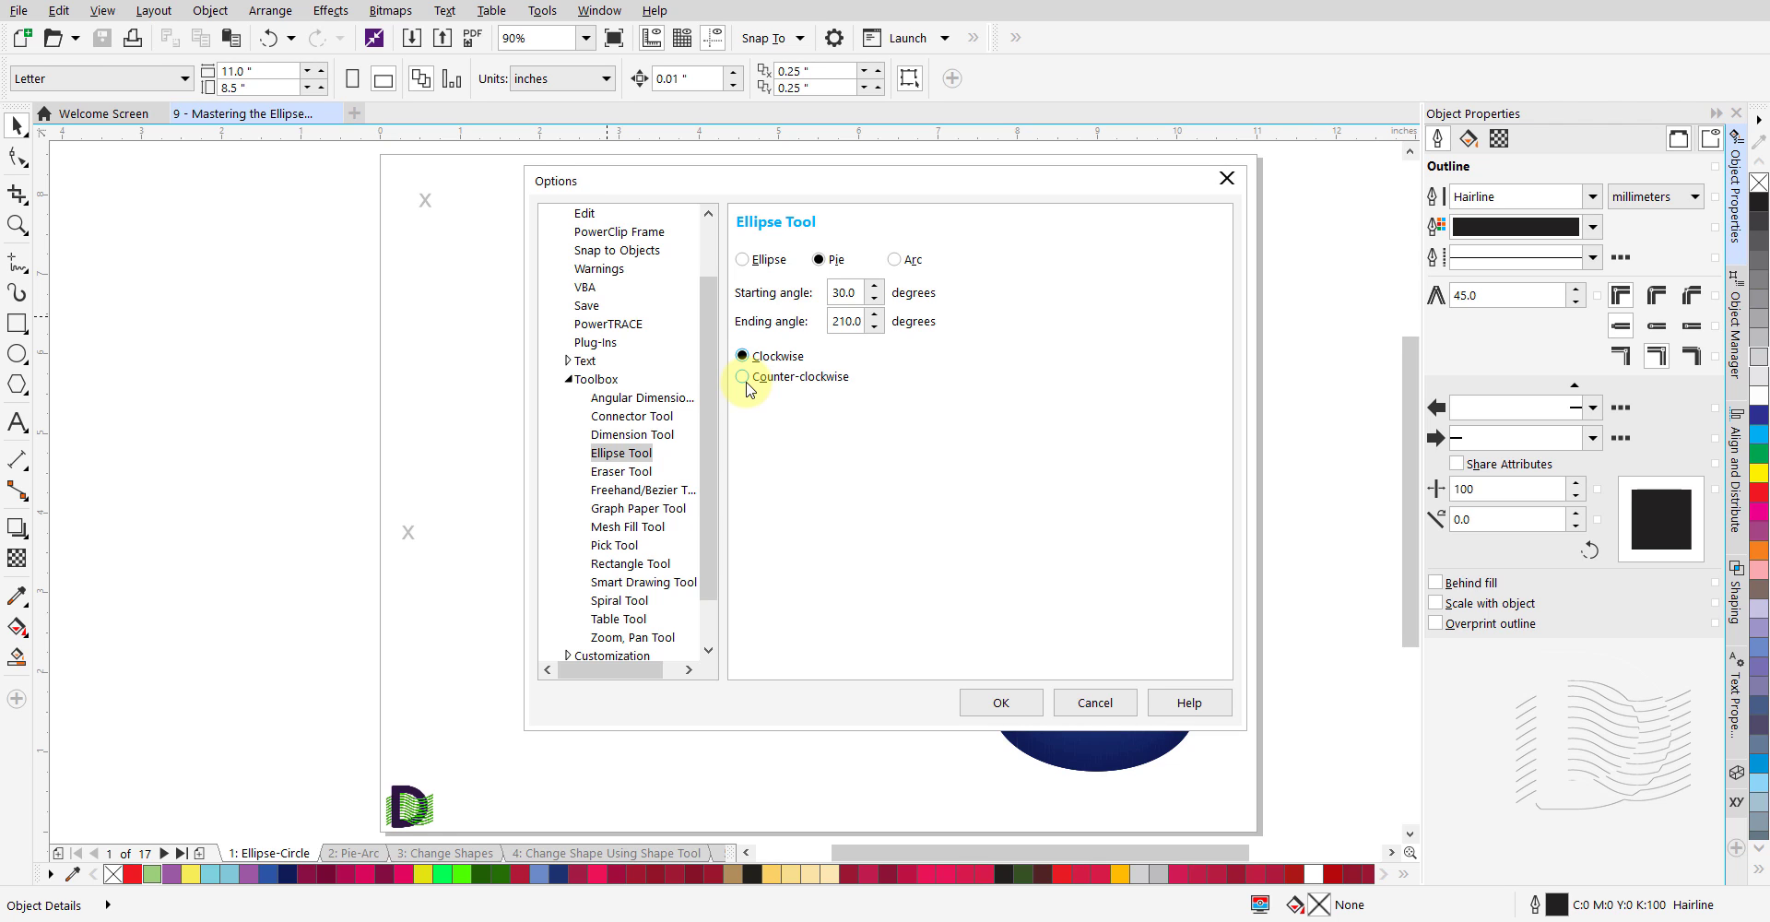
left_click(742, 261)
left_click(820, 260)
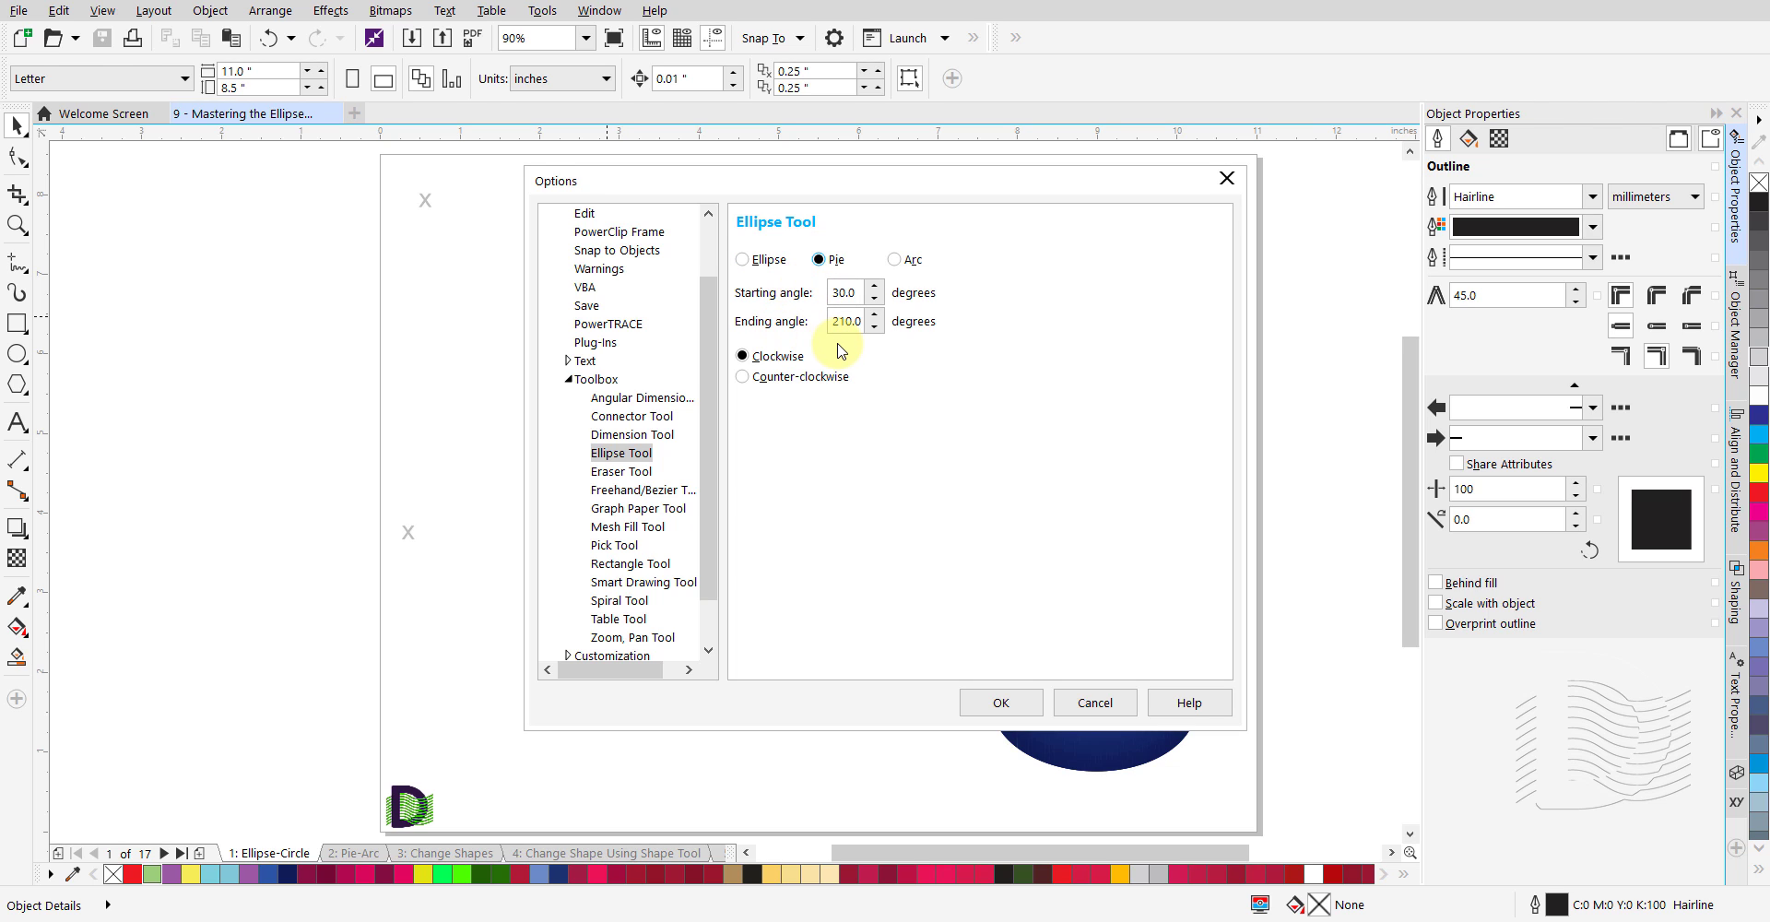
Set the Ellipse tool's default pie to a 0° starting angle and 270° ending angle, counter-clockwise, and apply the options.
double_click(843, 292)
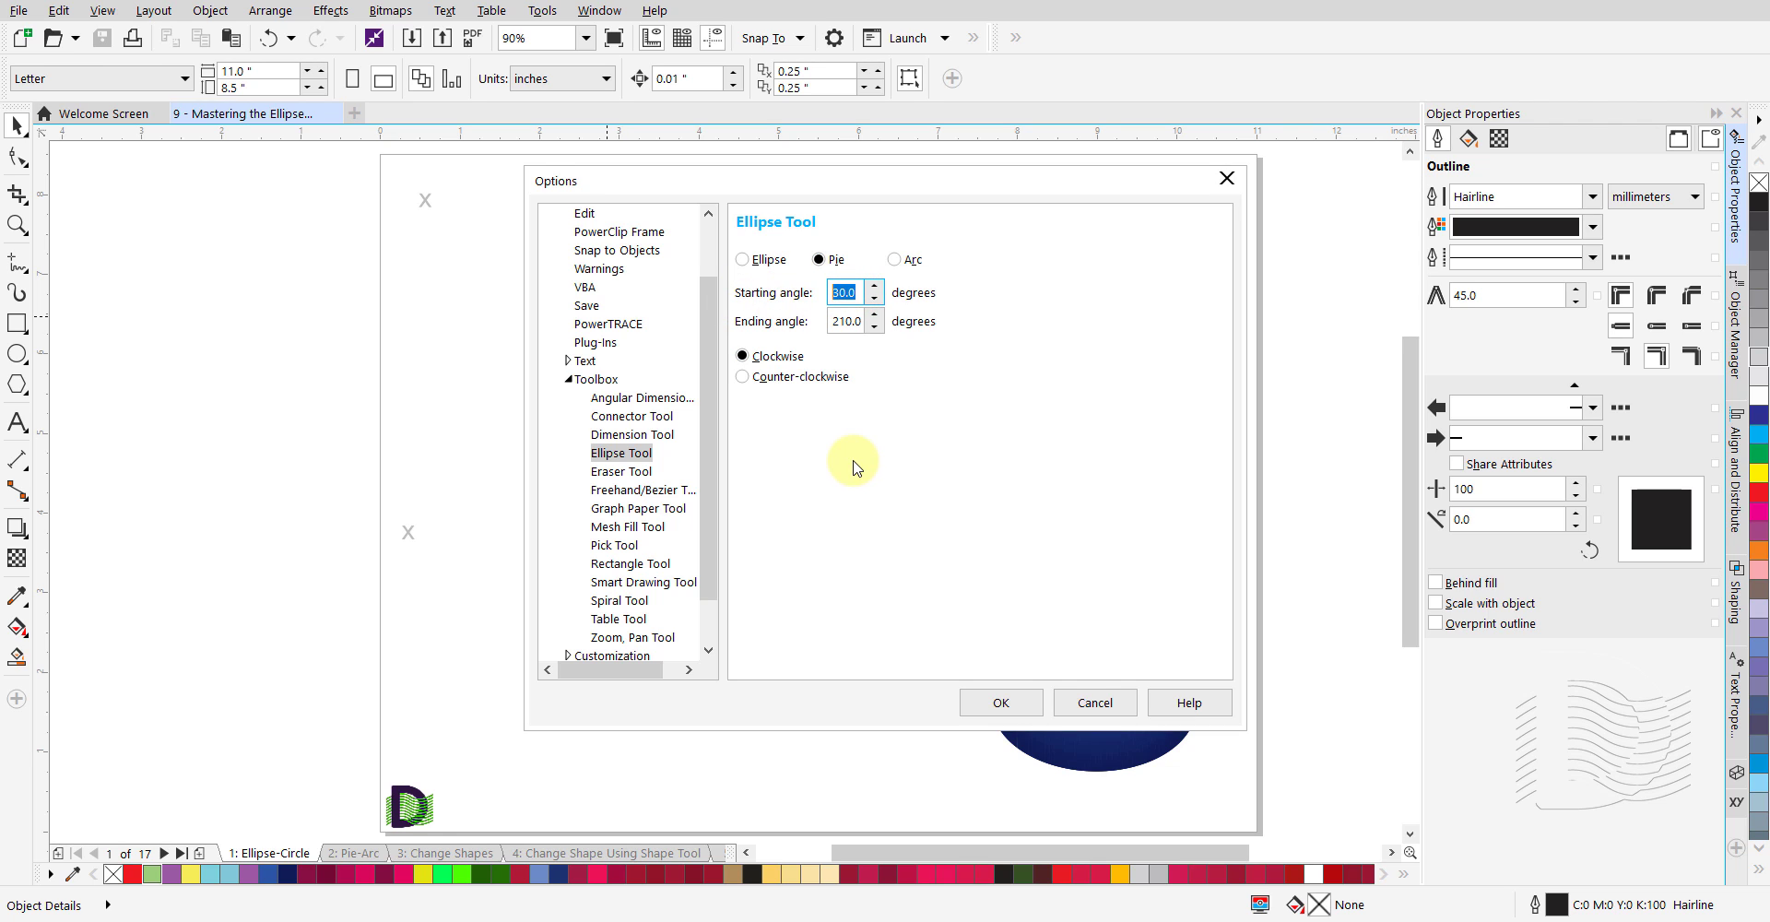
type("0")
key("Tab")
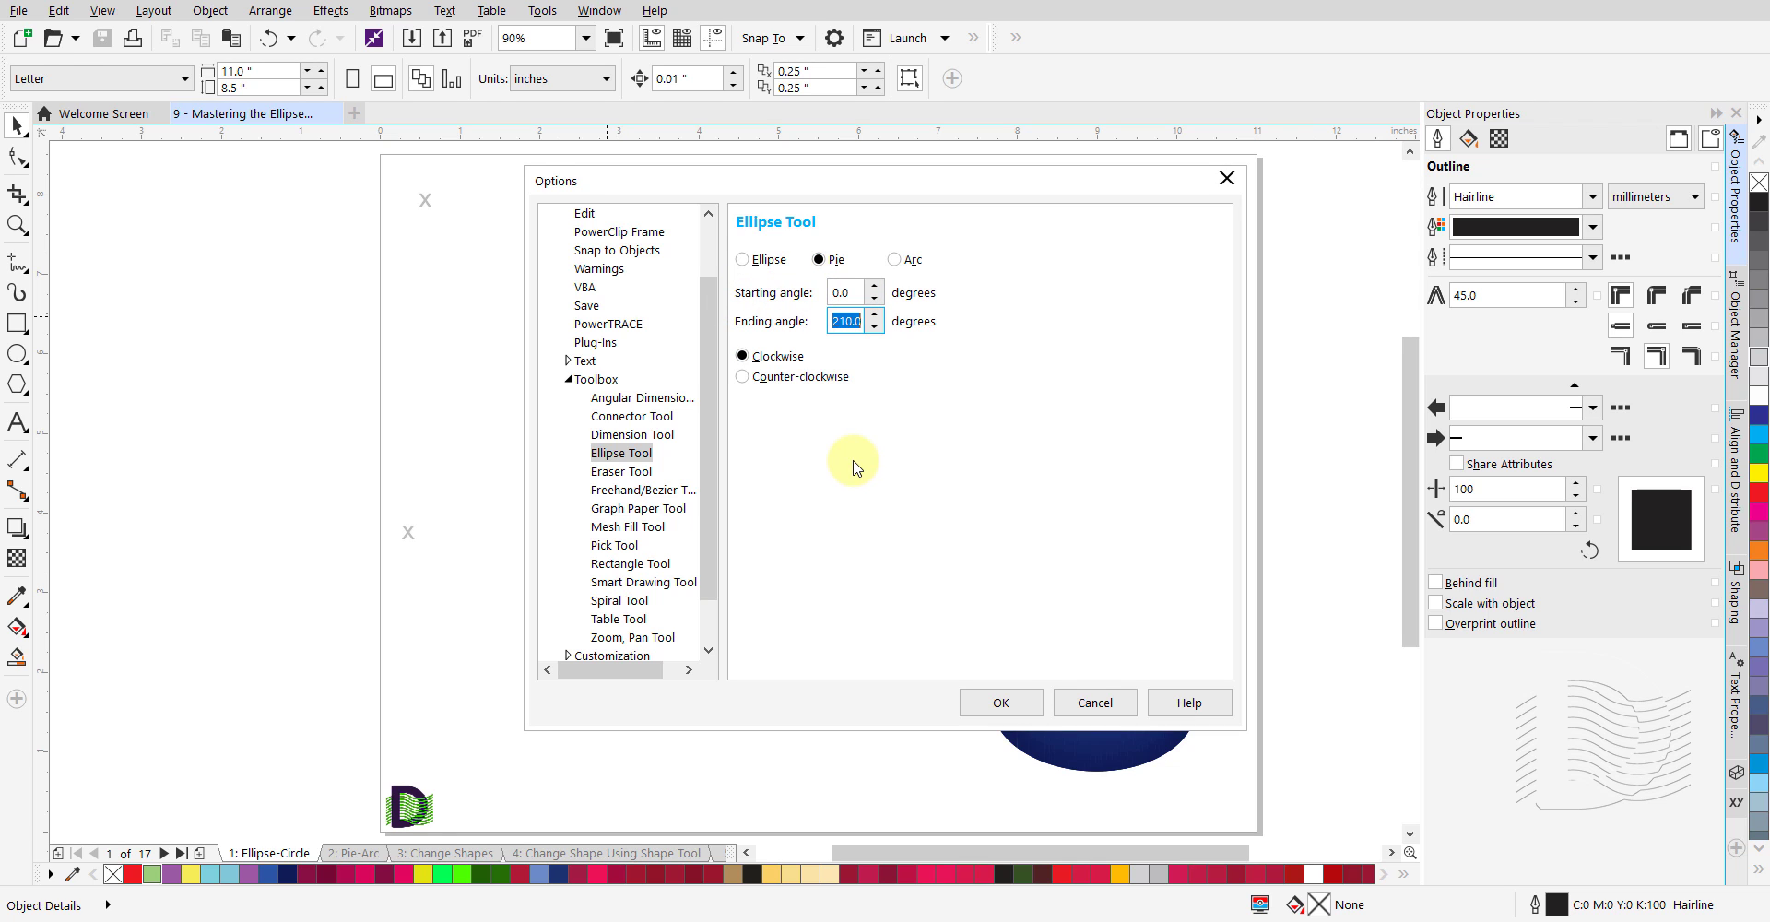
type("270")
key("Tab")
left_click(743, 377)
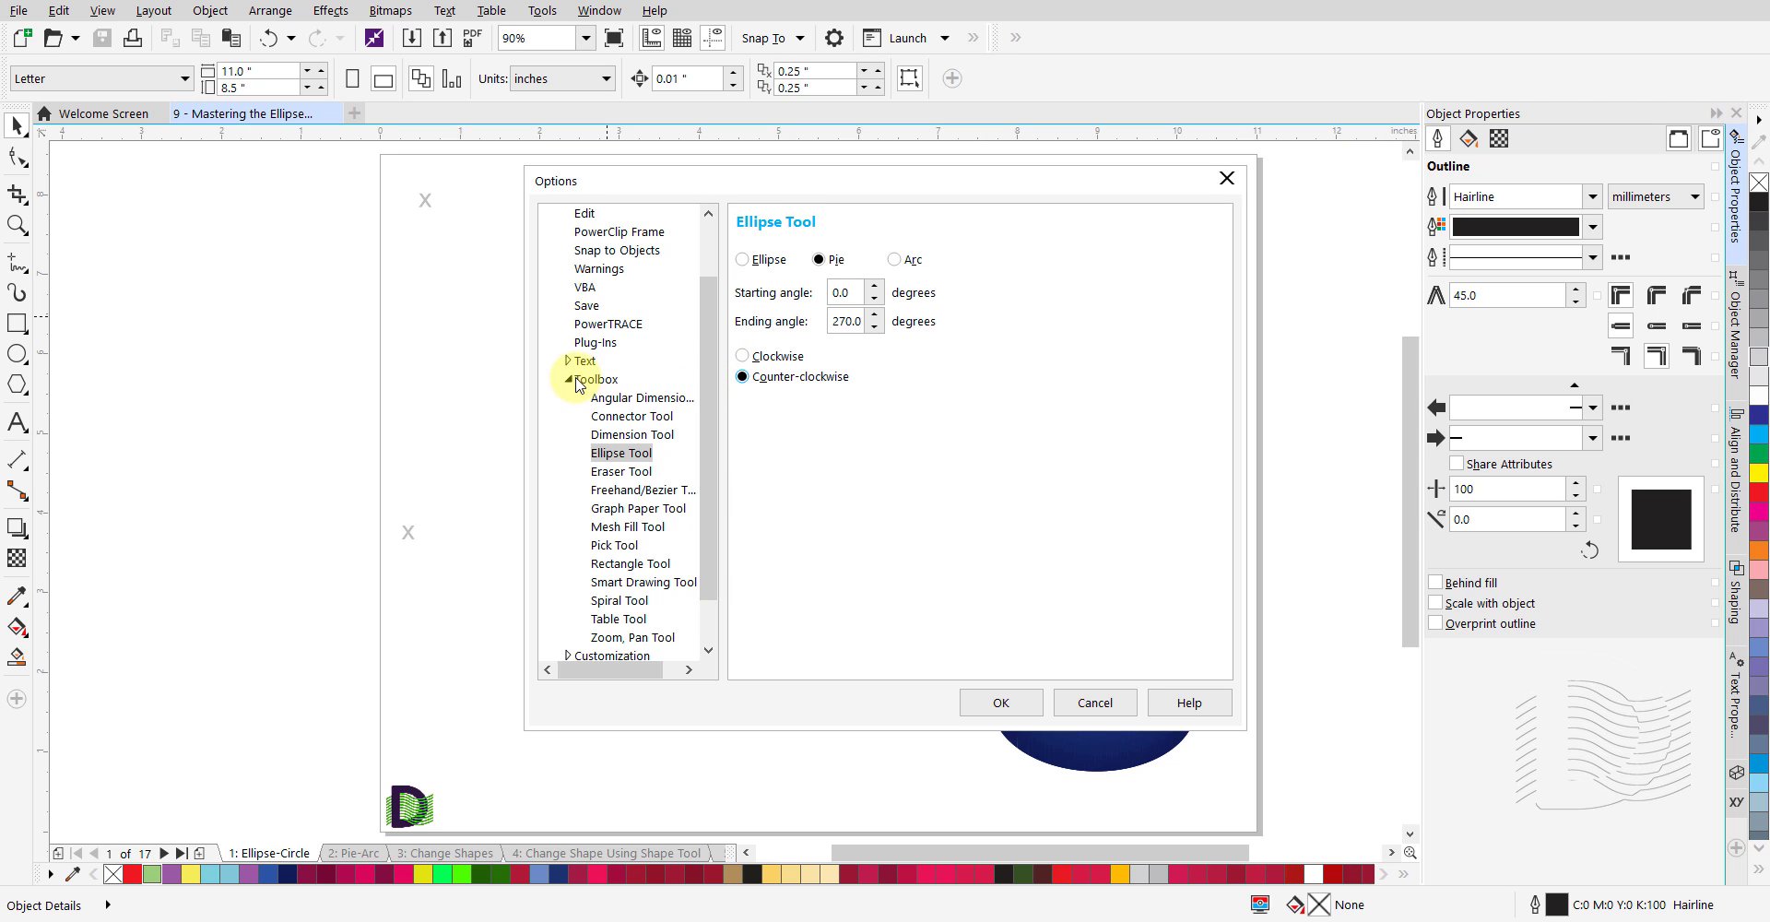
left_click(581, 379)
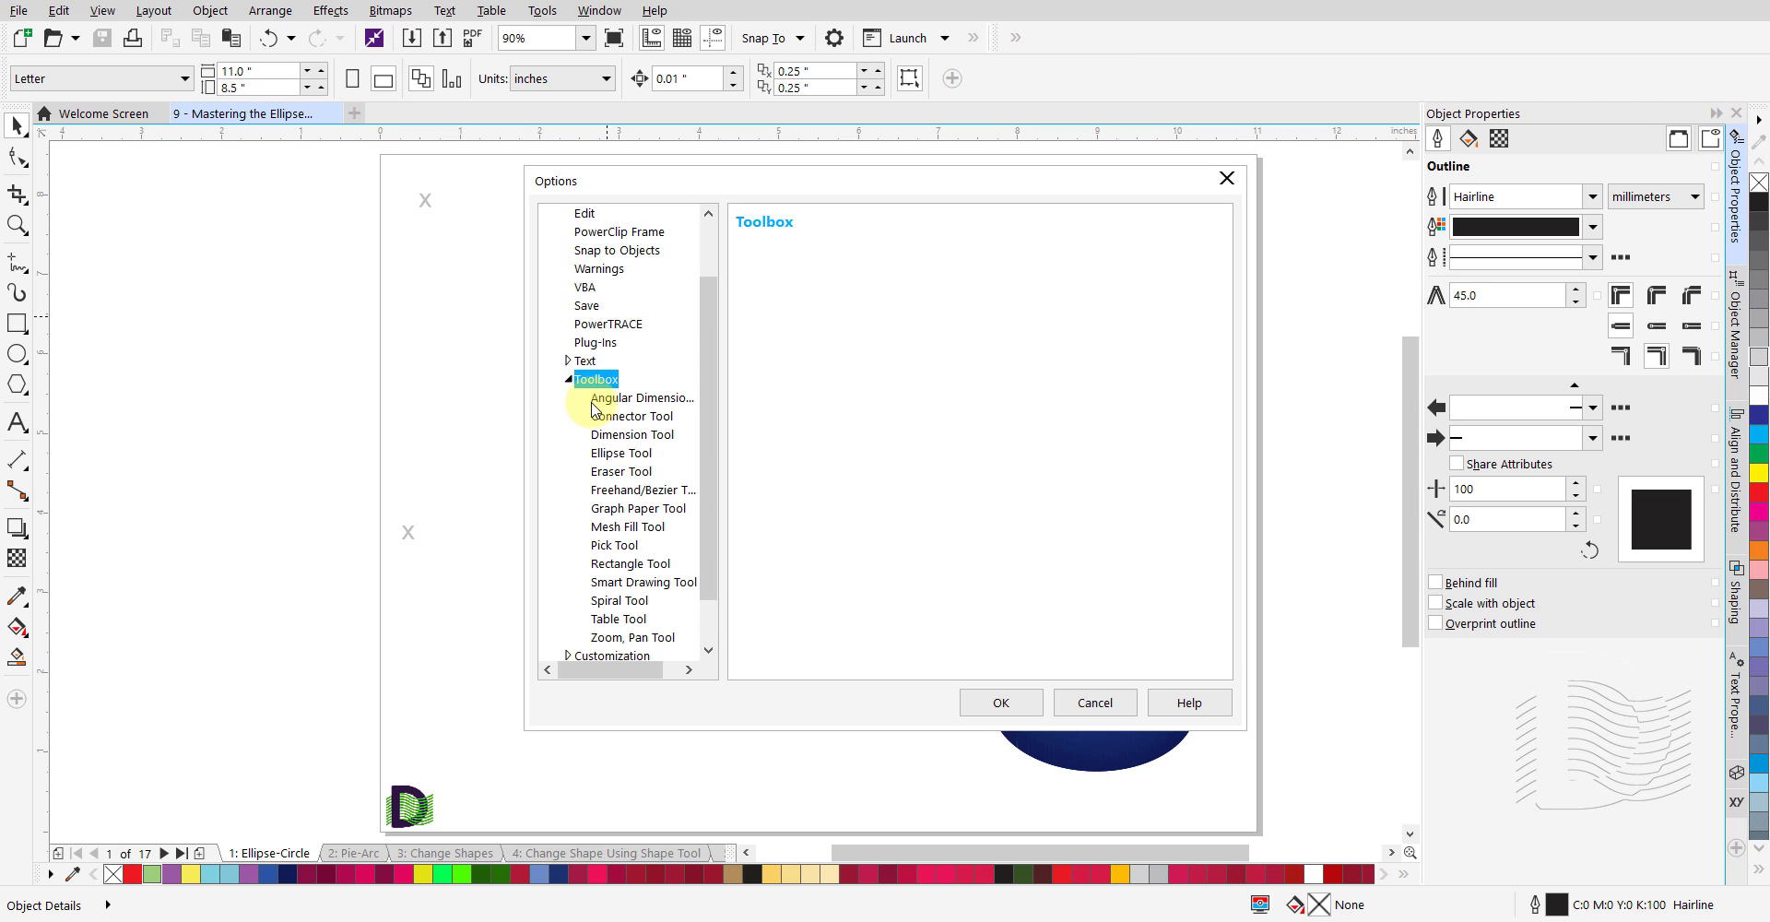
left_click(569, 379)
left_click(551, 213)
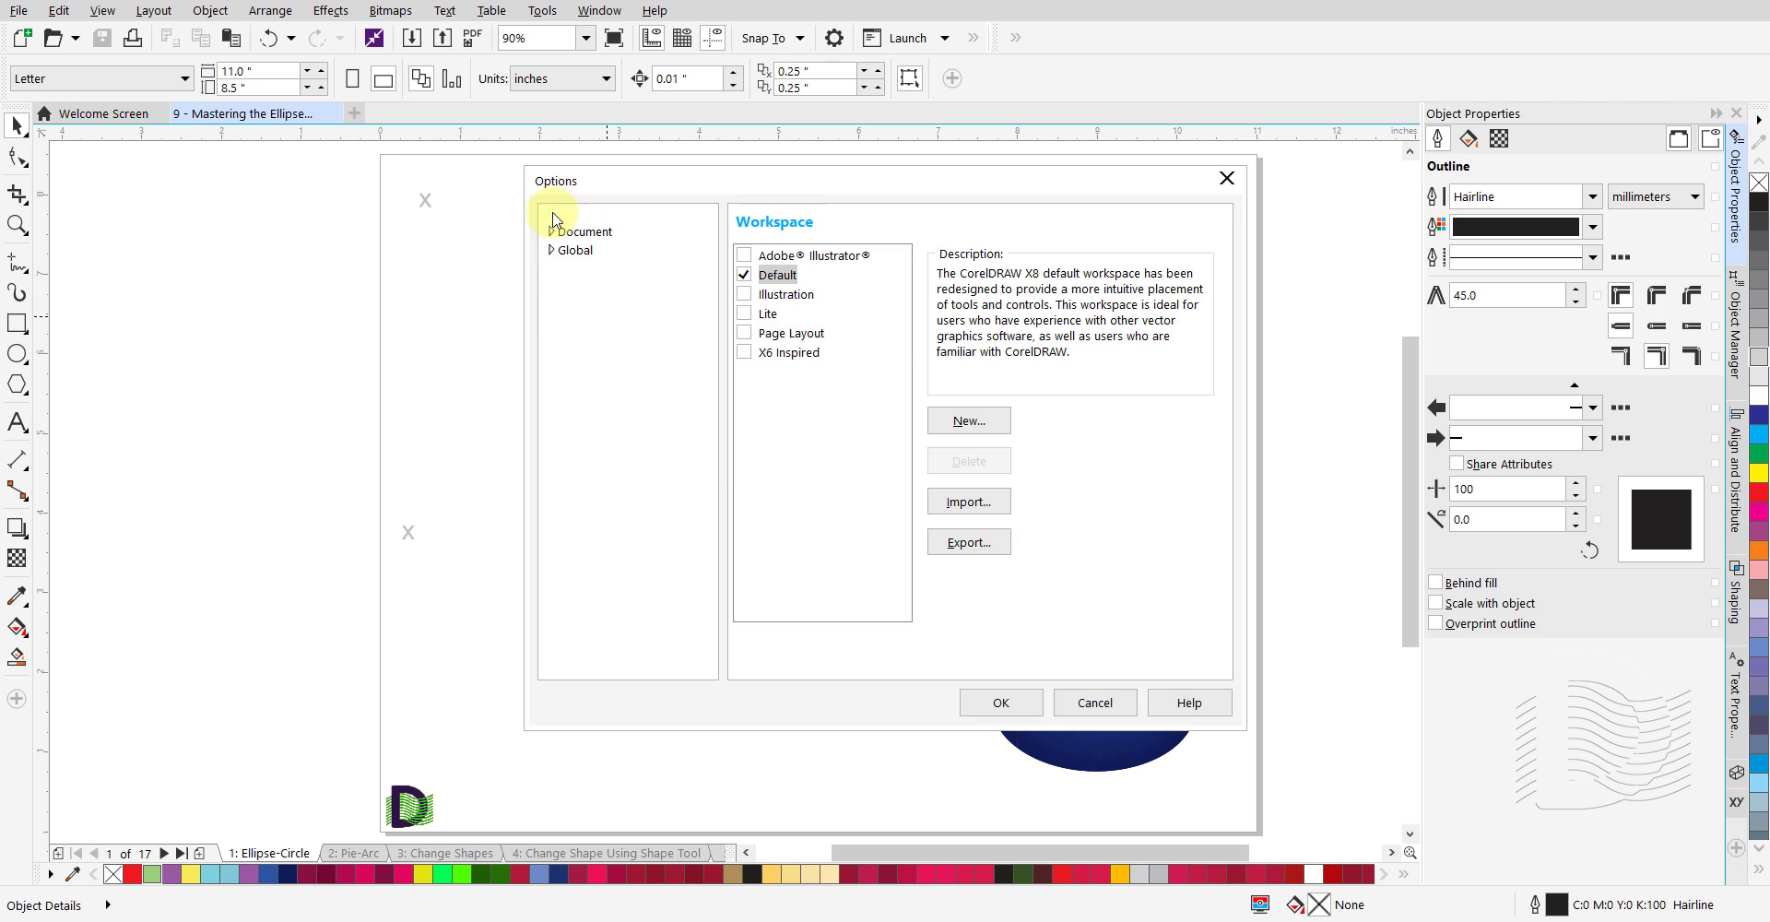
left_click(968, 704)
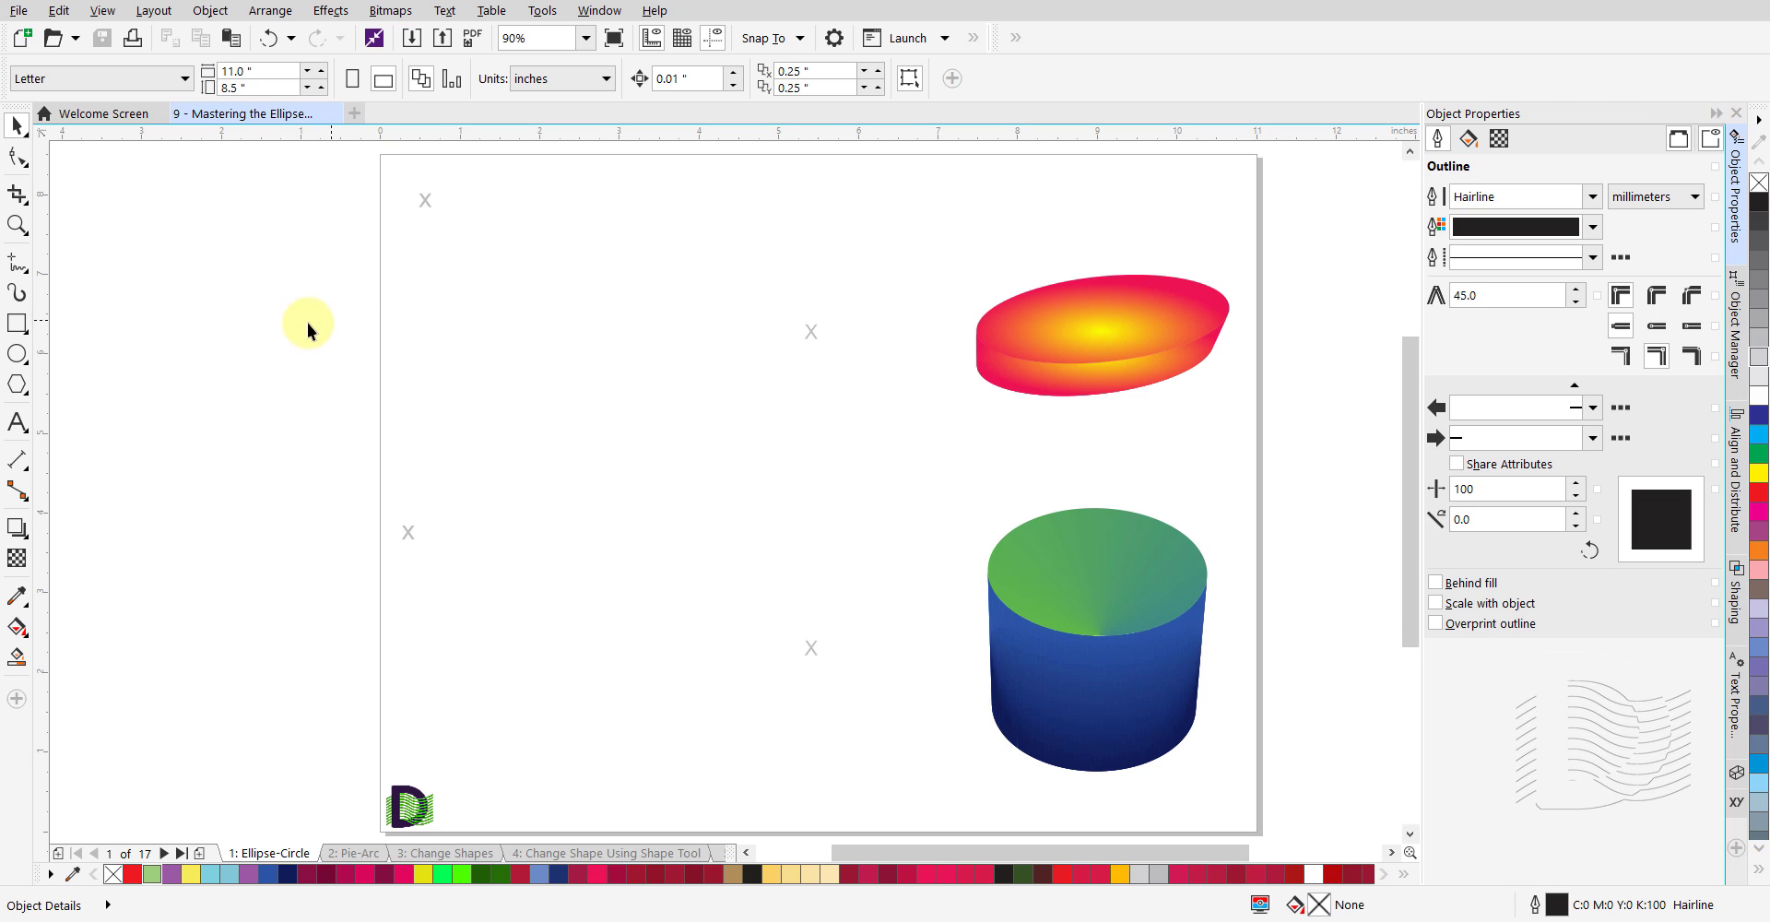
With the Ellipse tool in full-ellipse mode, draw an ellipse about 1.68 by 2.67 inches from the X marker near the page's upper-left corner.
left_click(16, 359)
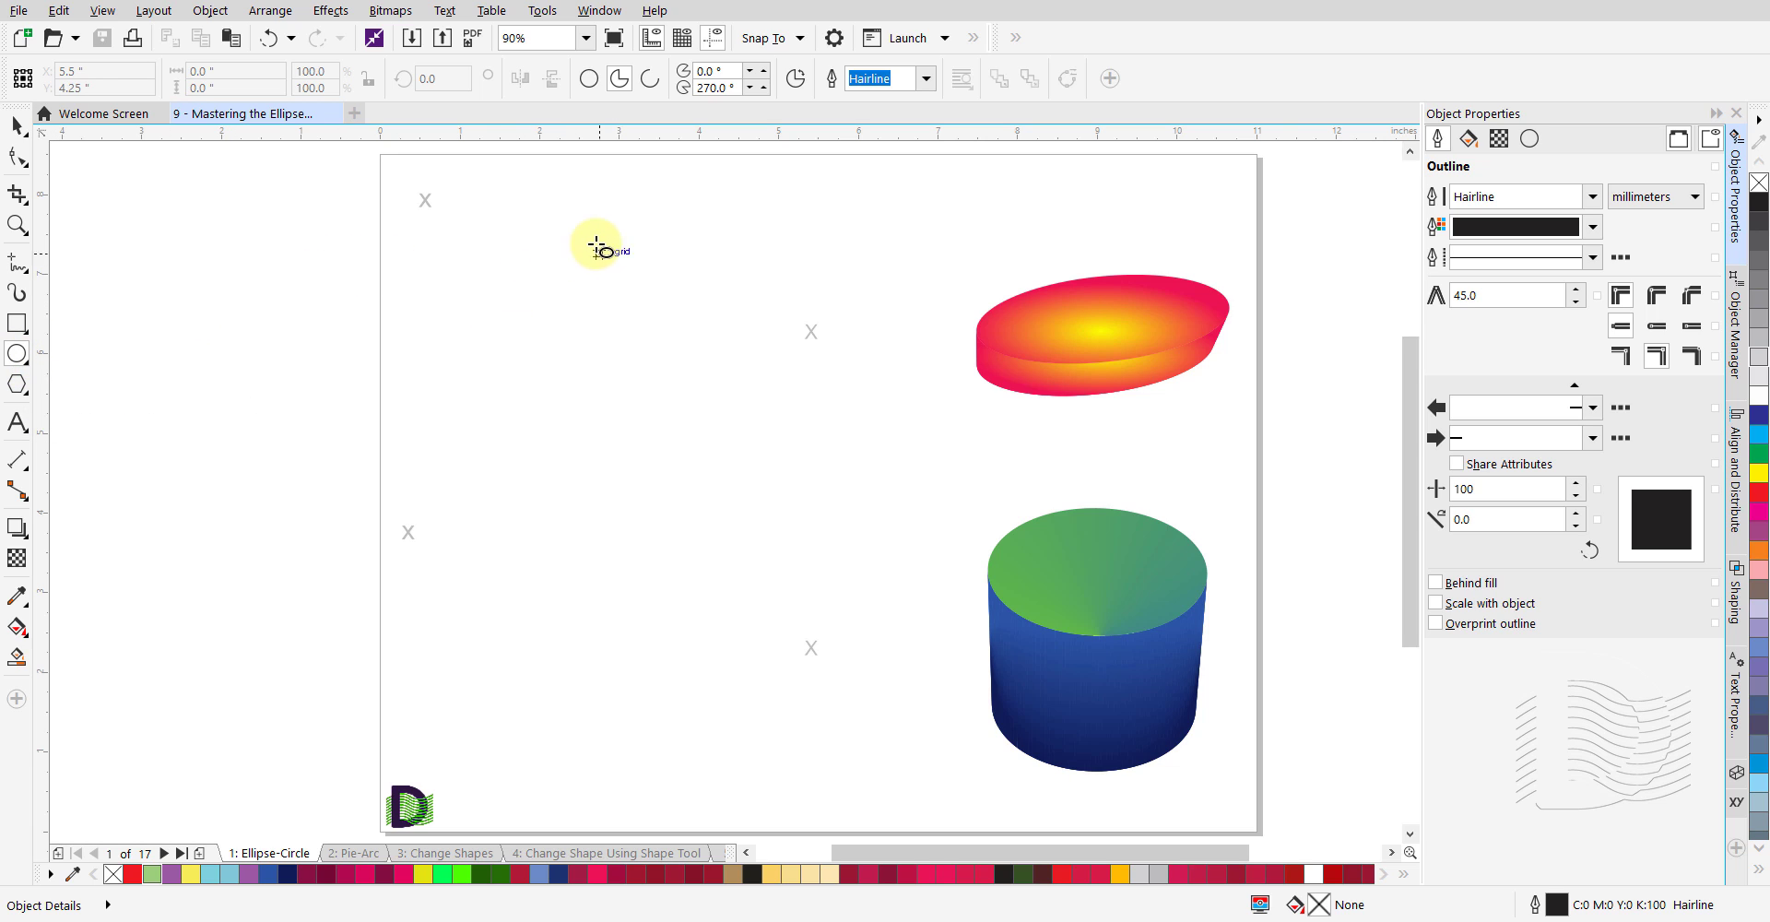
left_click(589, 88)
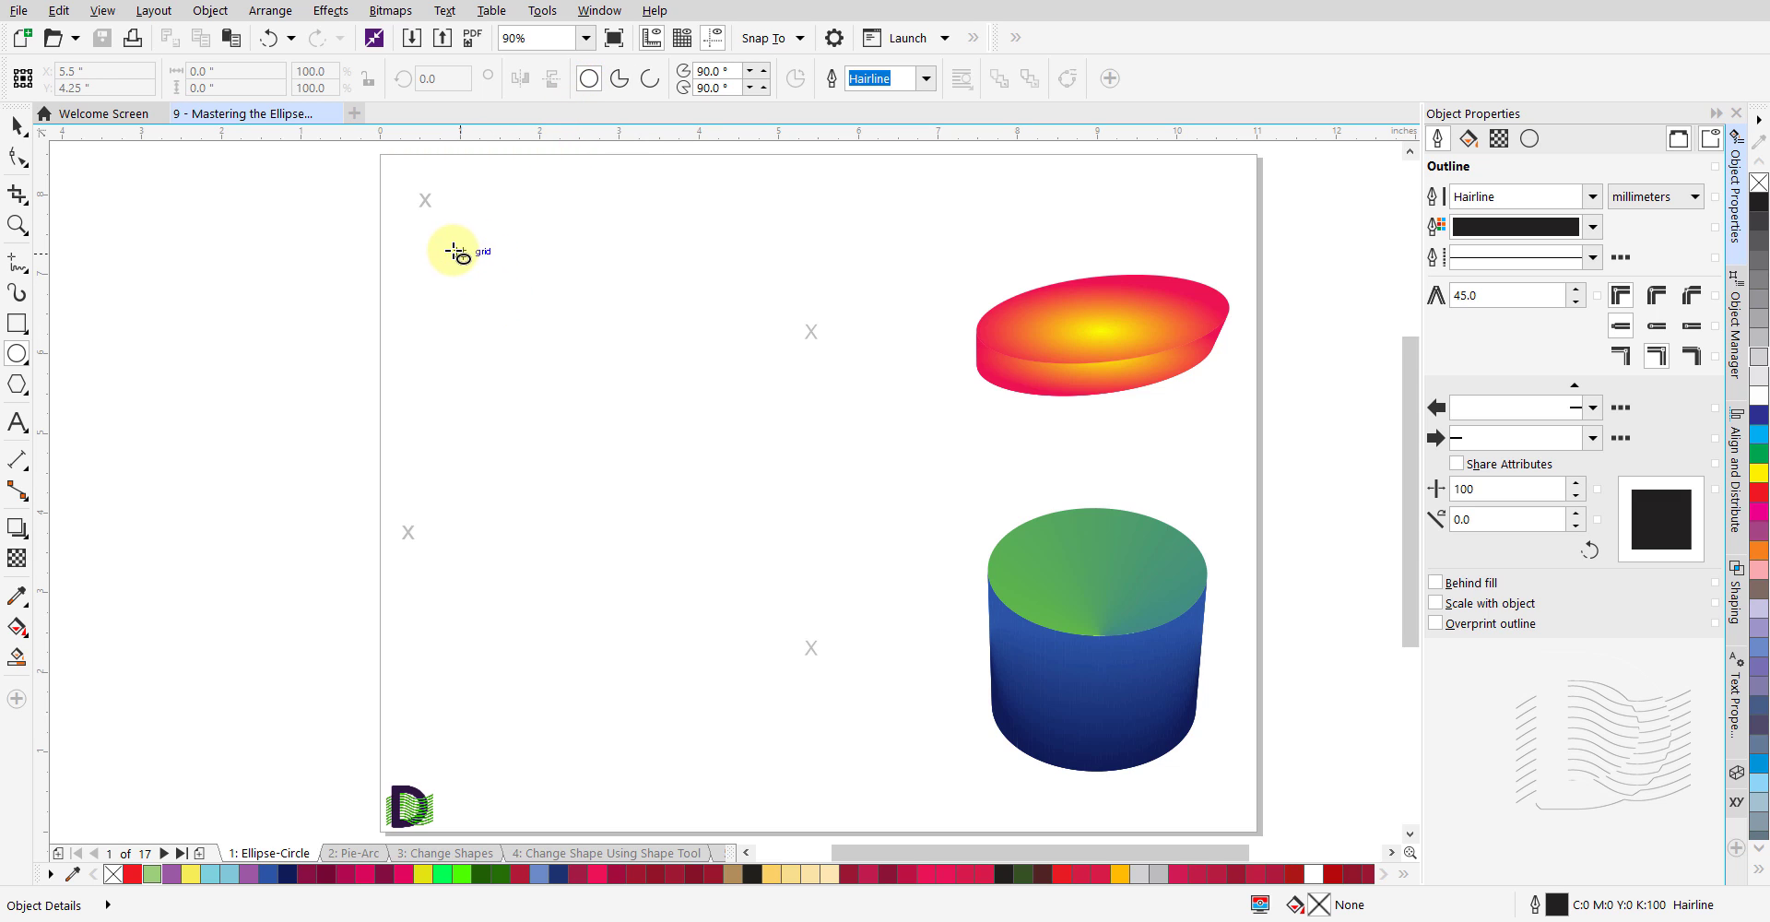
left_click_drag(427, 201, 563, 413)
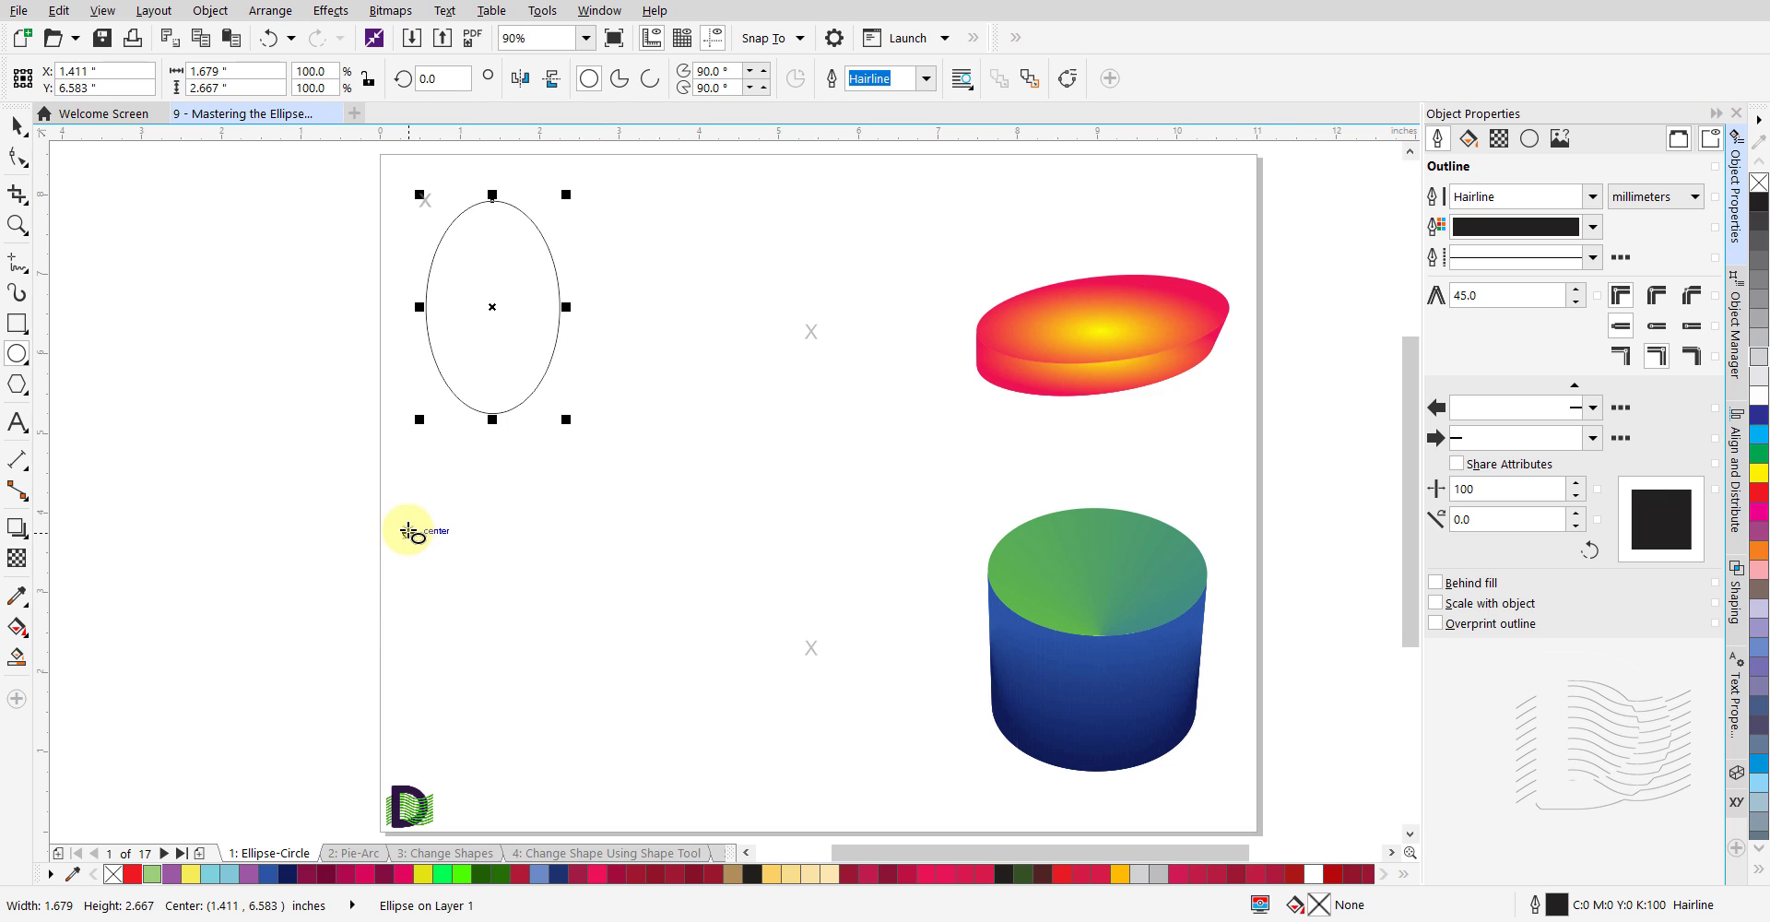
Draw a perfect circle about 2.14 inches across from the X marker below the first ellipse and deselect it.
left_click_drag(409, 531, 409, 531)
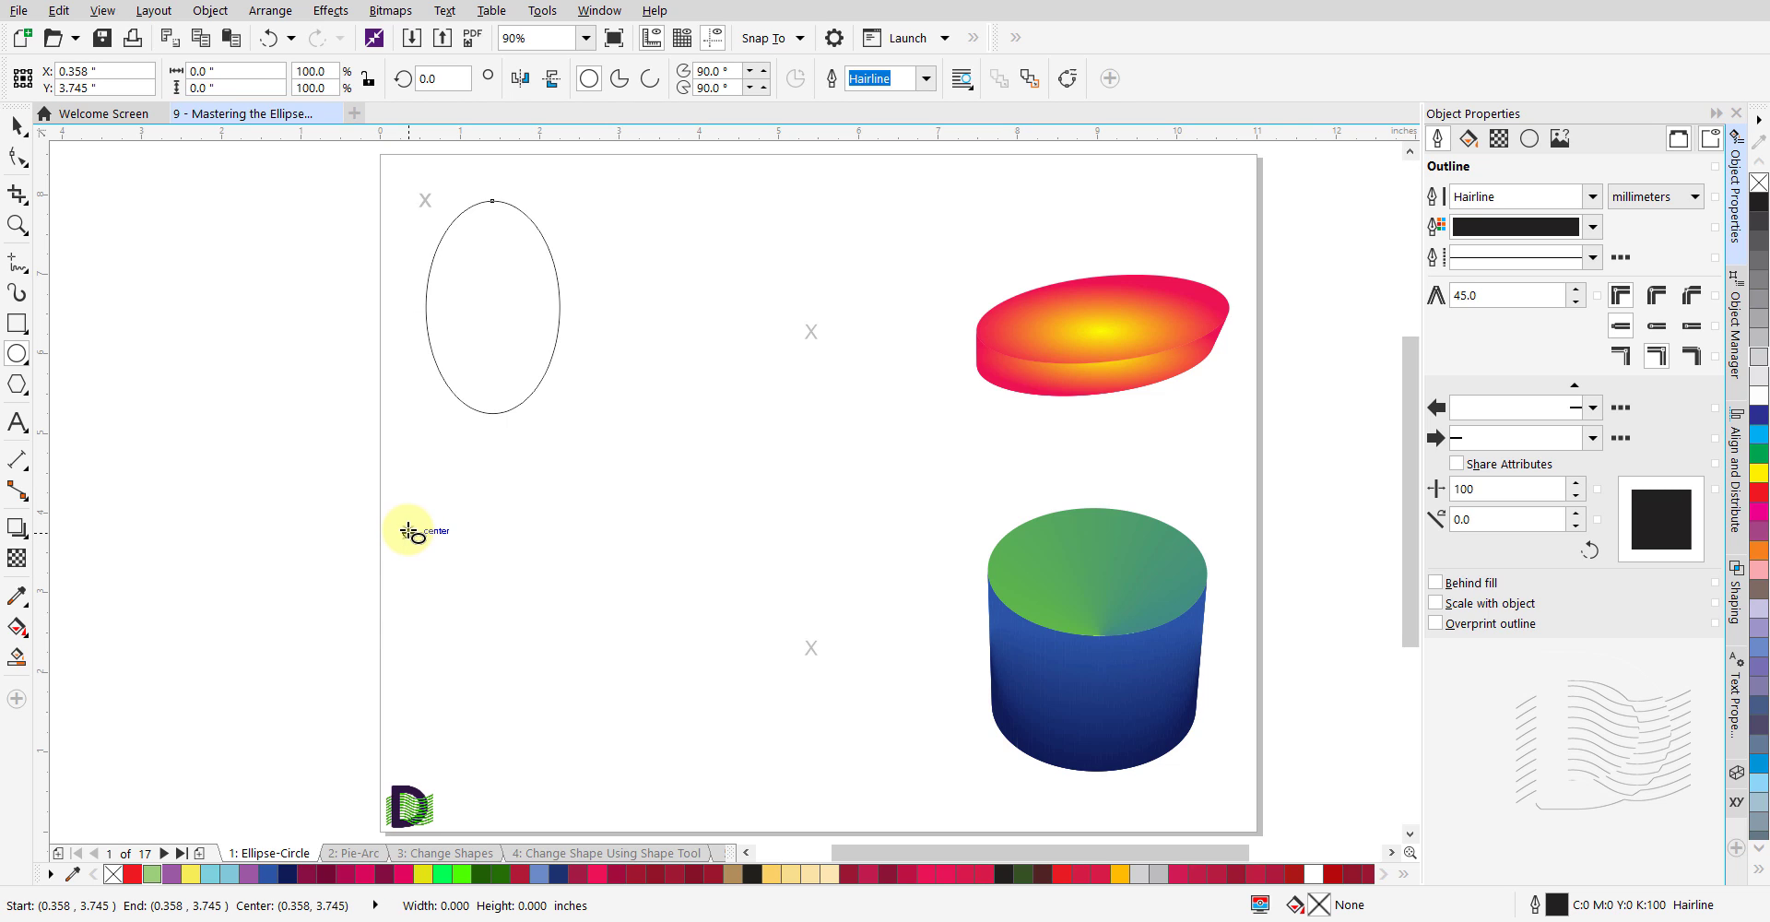
left_click_drag(409, 531, 583, 687)
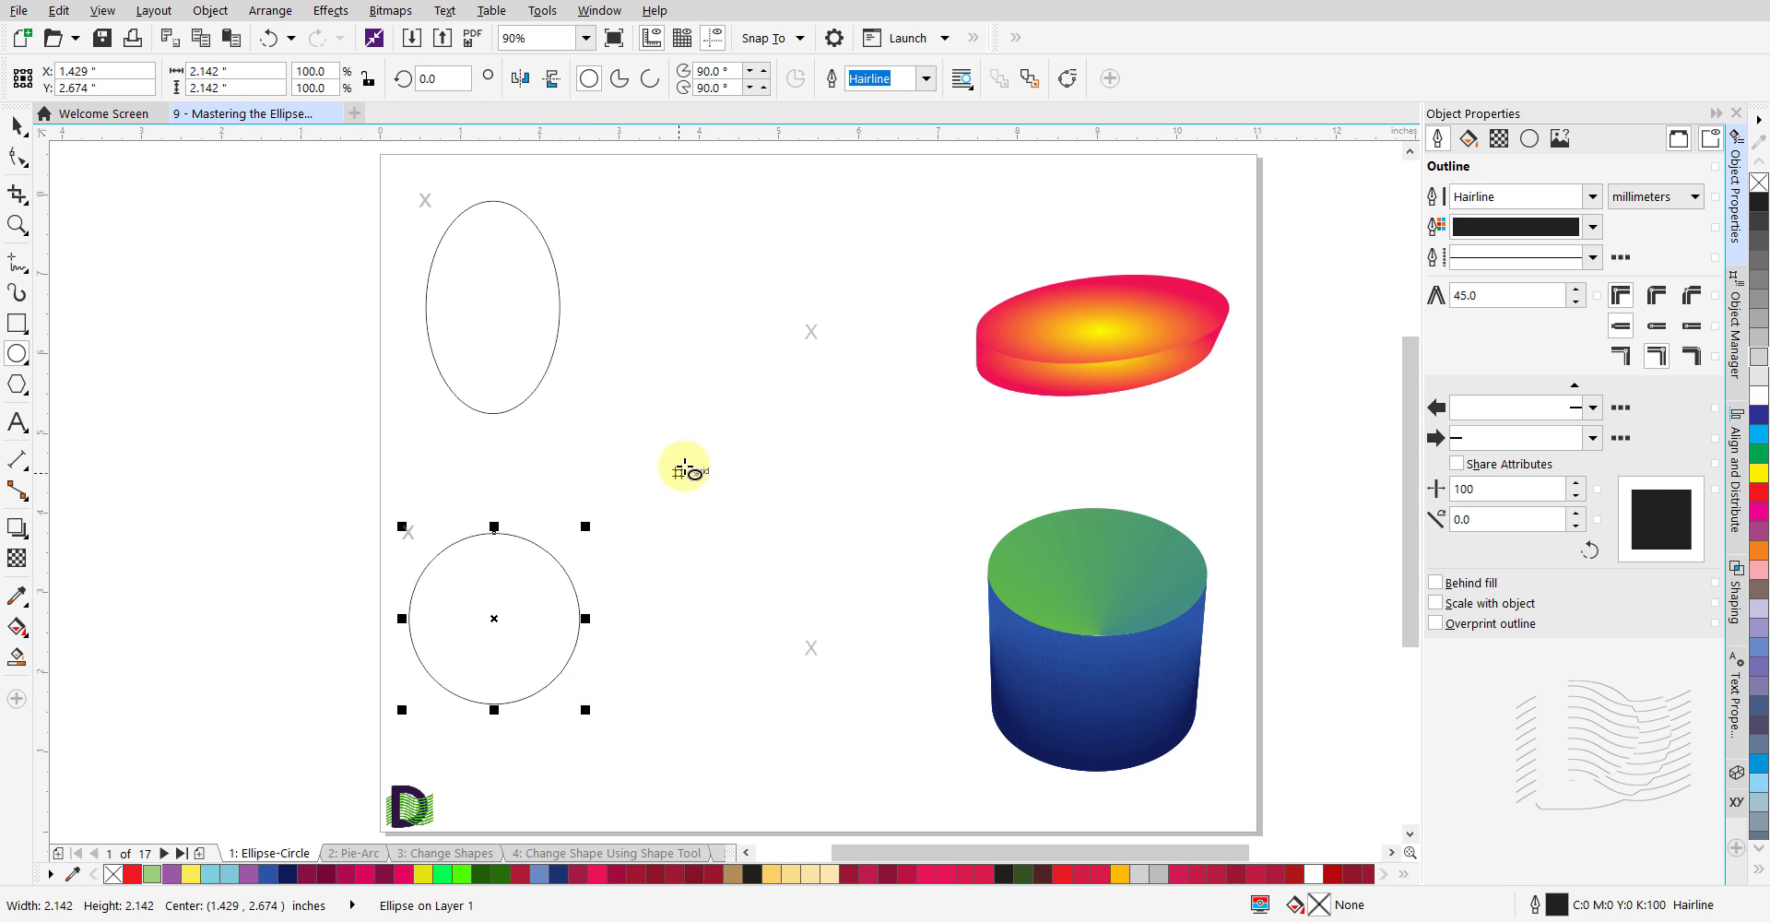
key("Escape")
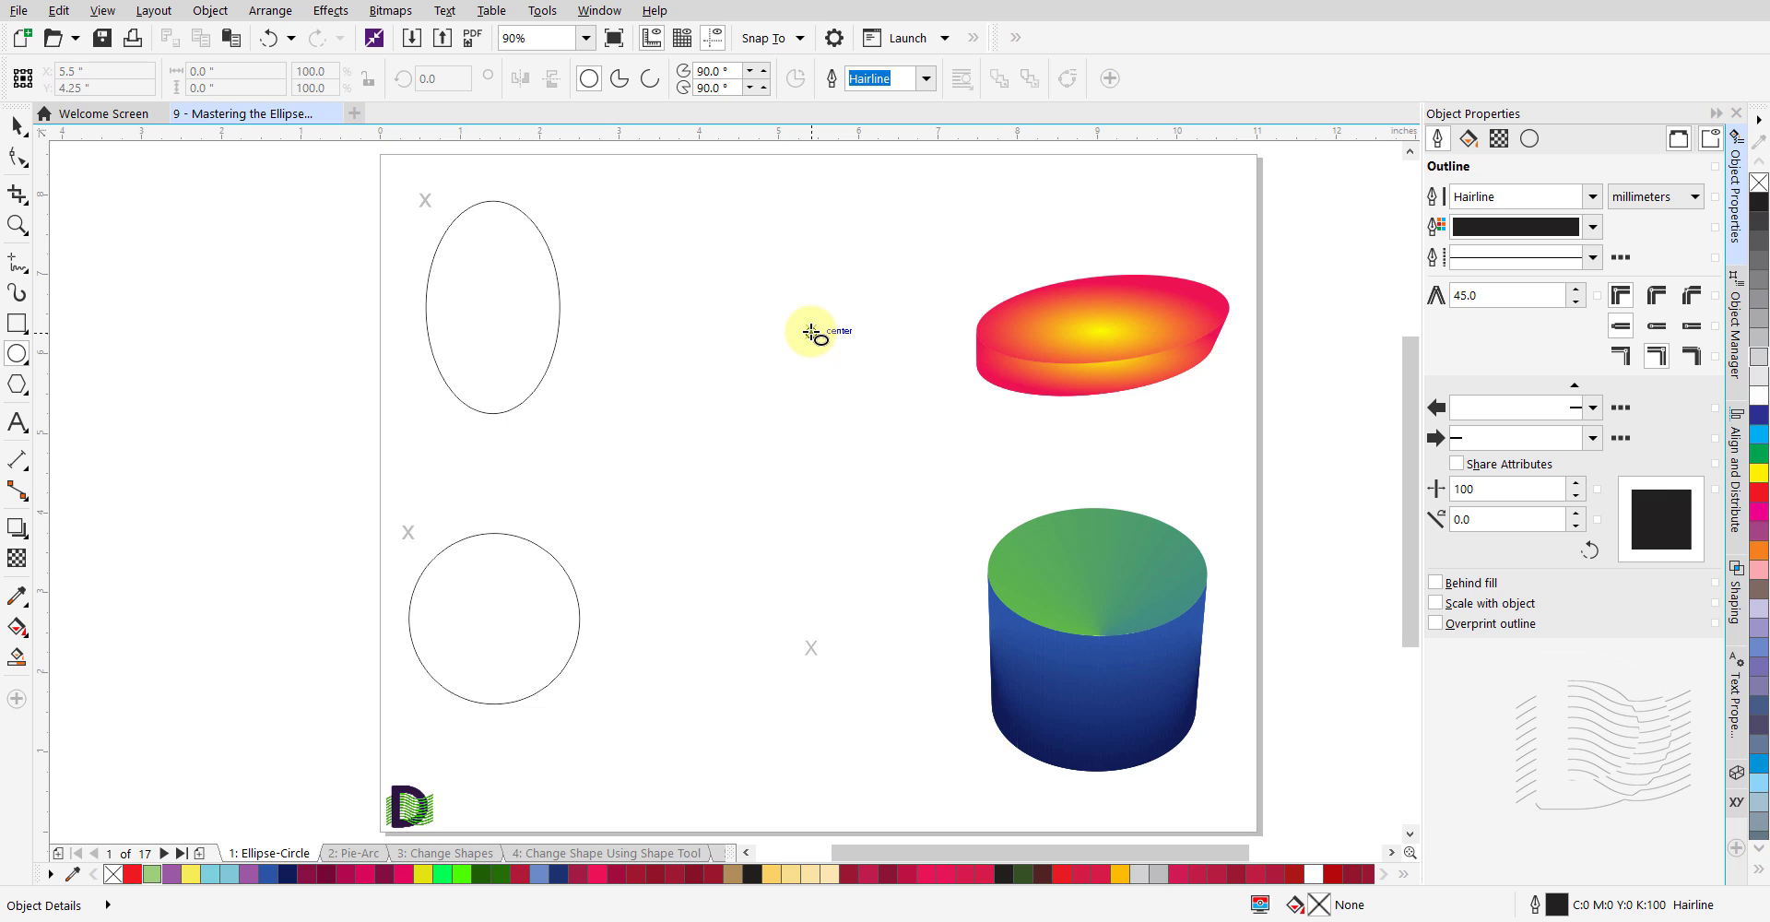
Draw an ellipse about 2.03 by 2.76 inches centred on the X marker near the upper middle of the page and deselect it.
left_click_drag(811, 332, 811, 332)
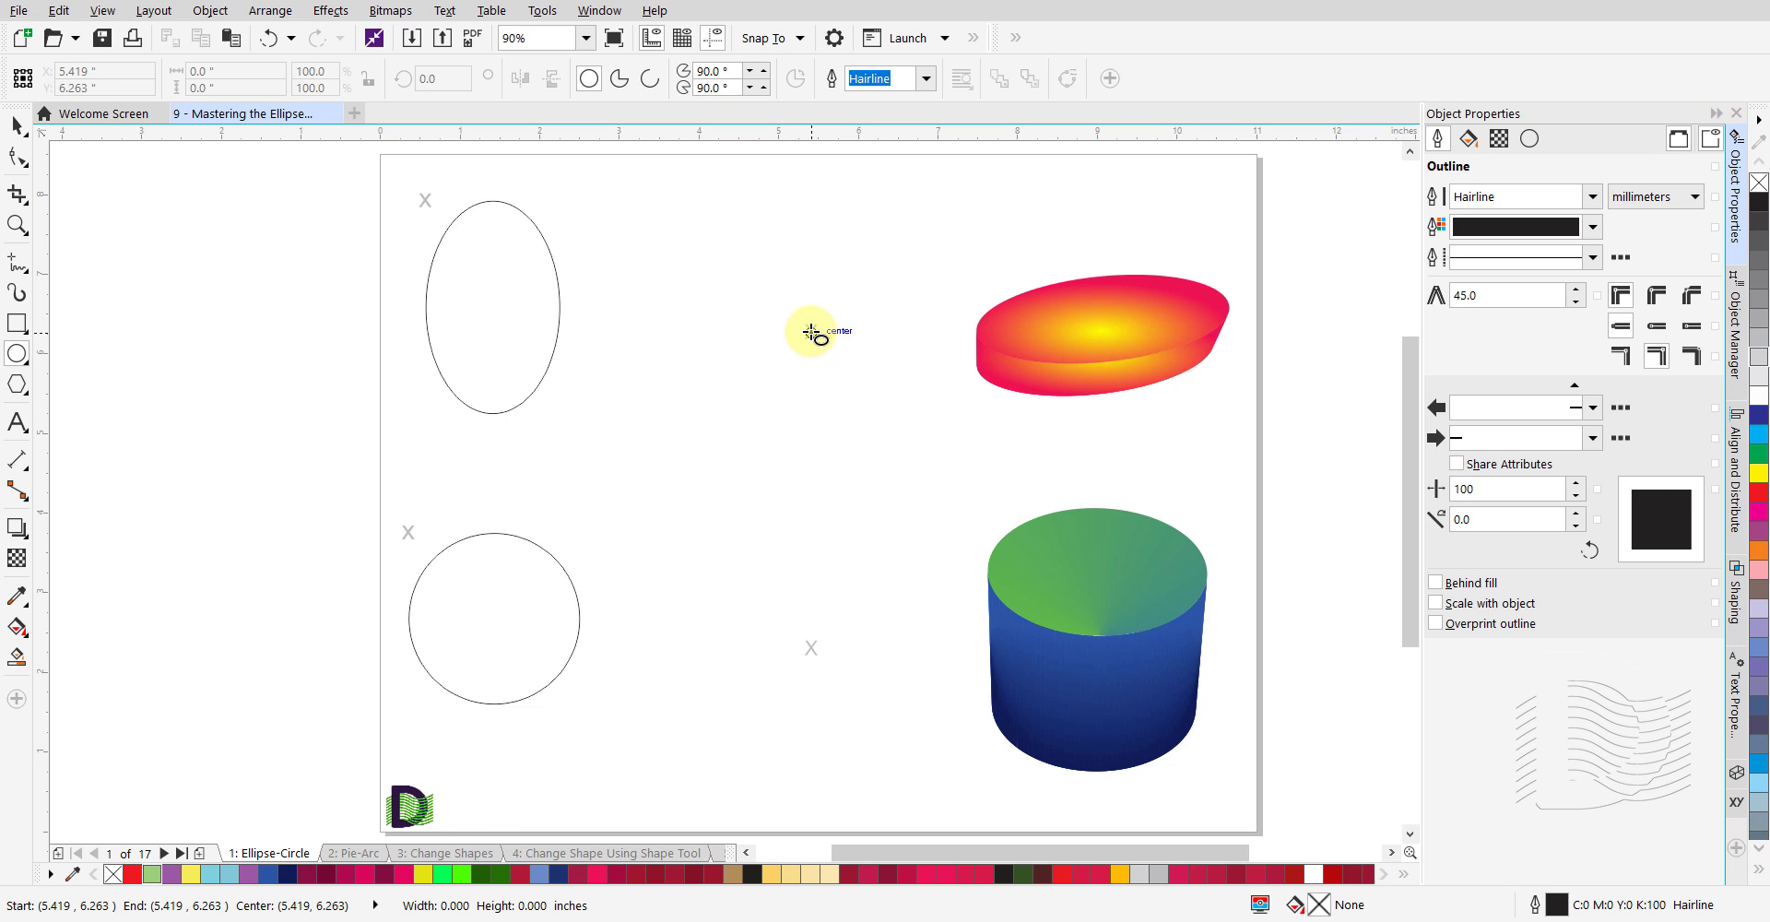
left_click_drag(810, 332, 896, 445)
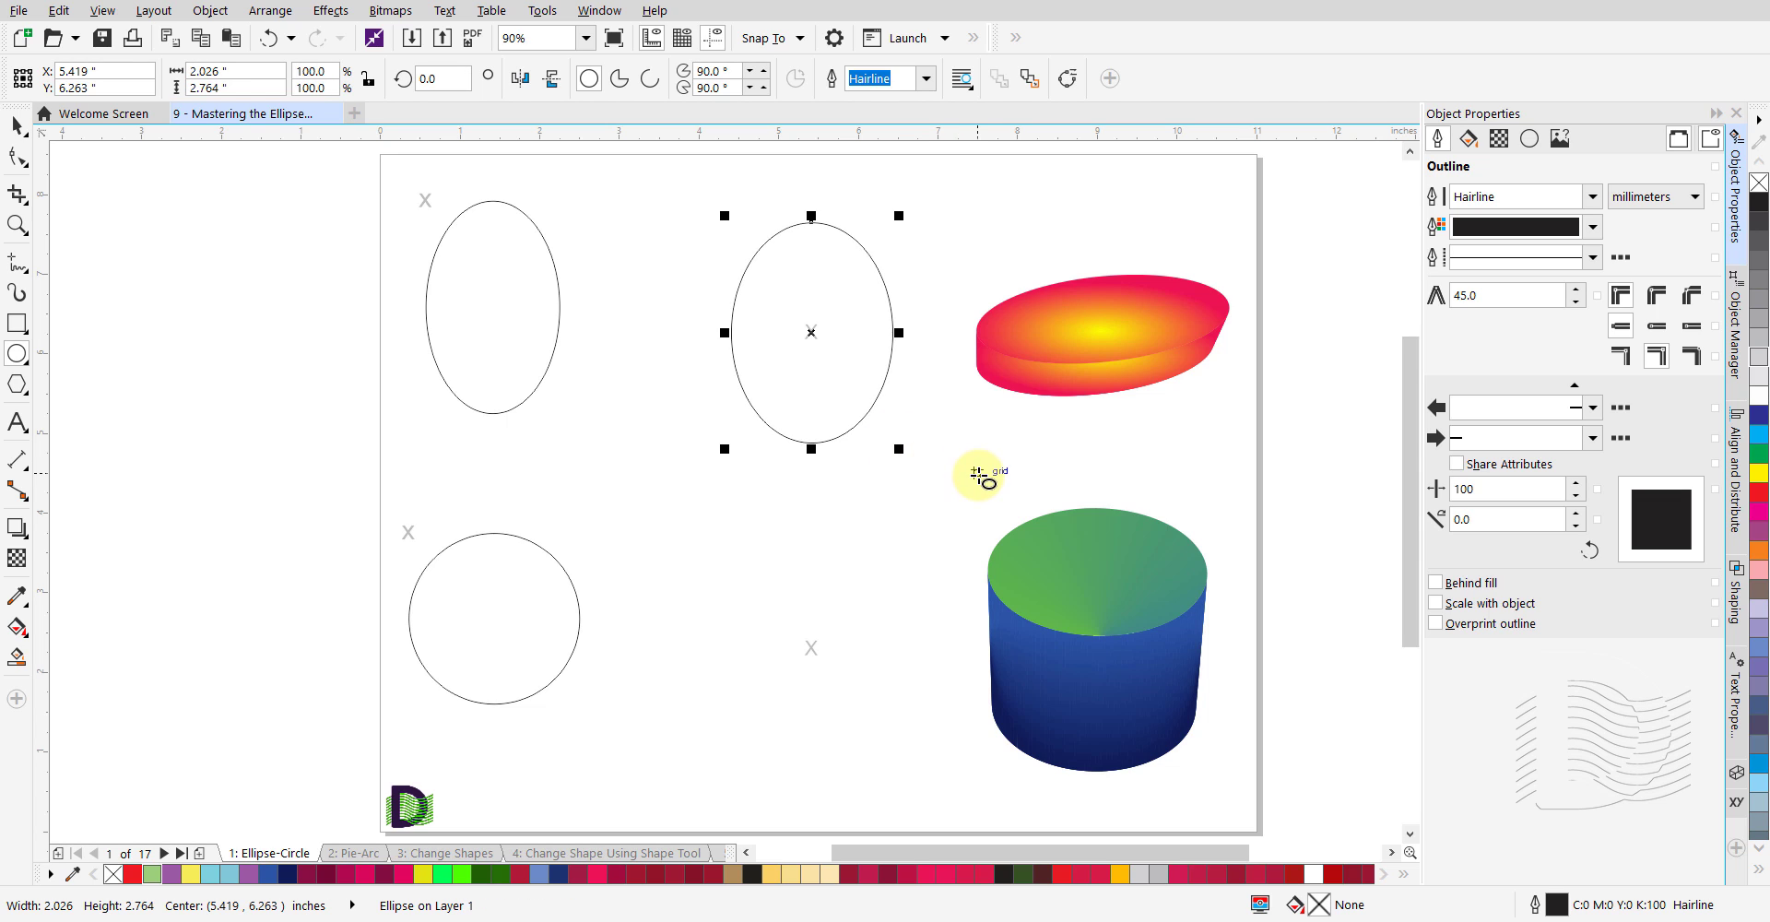
key("Escape")
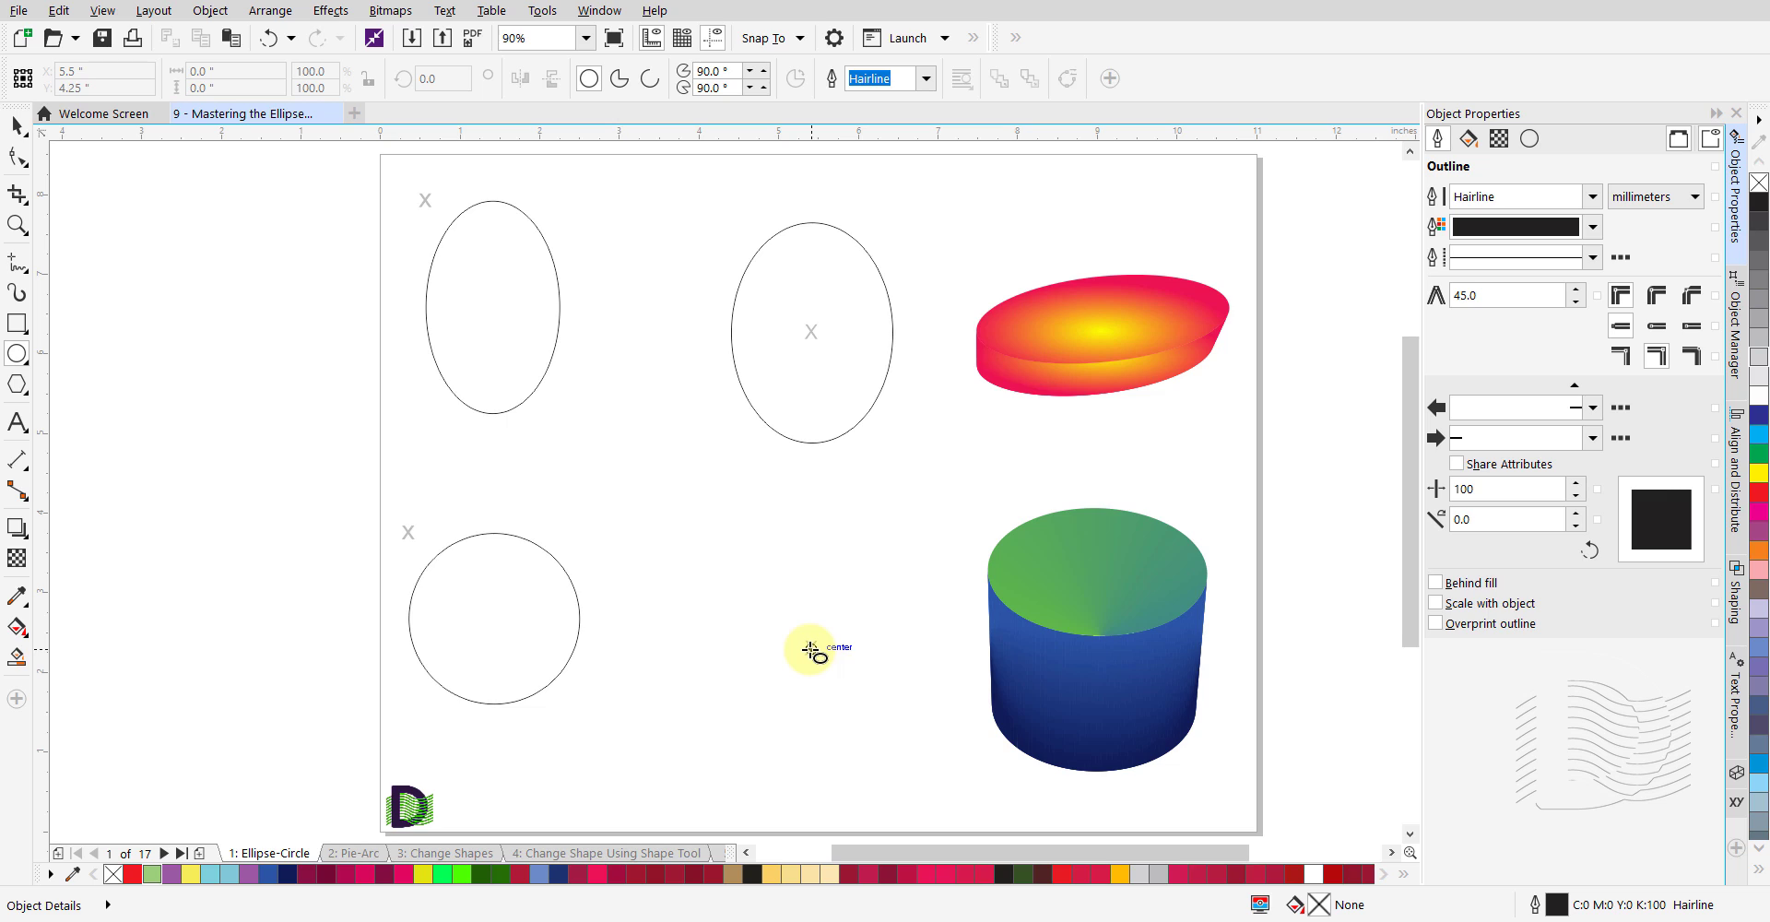
Draw a perfect circle about 2.66 inches across centred on the X marker near the lower middle of the page and deselect it.
left_click_drag(811, 651, 811, 651)
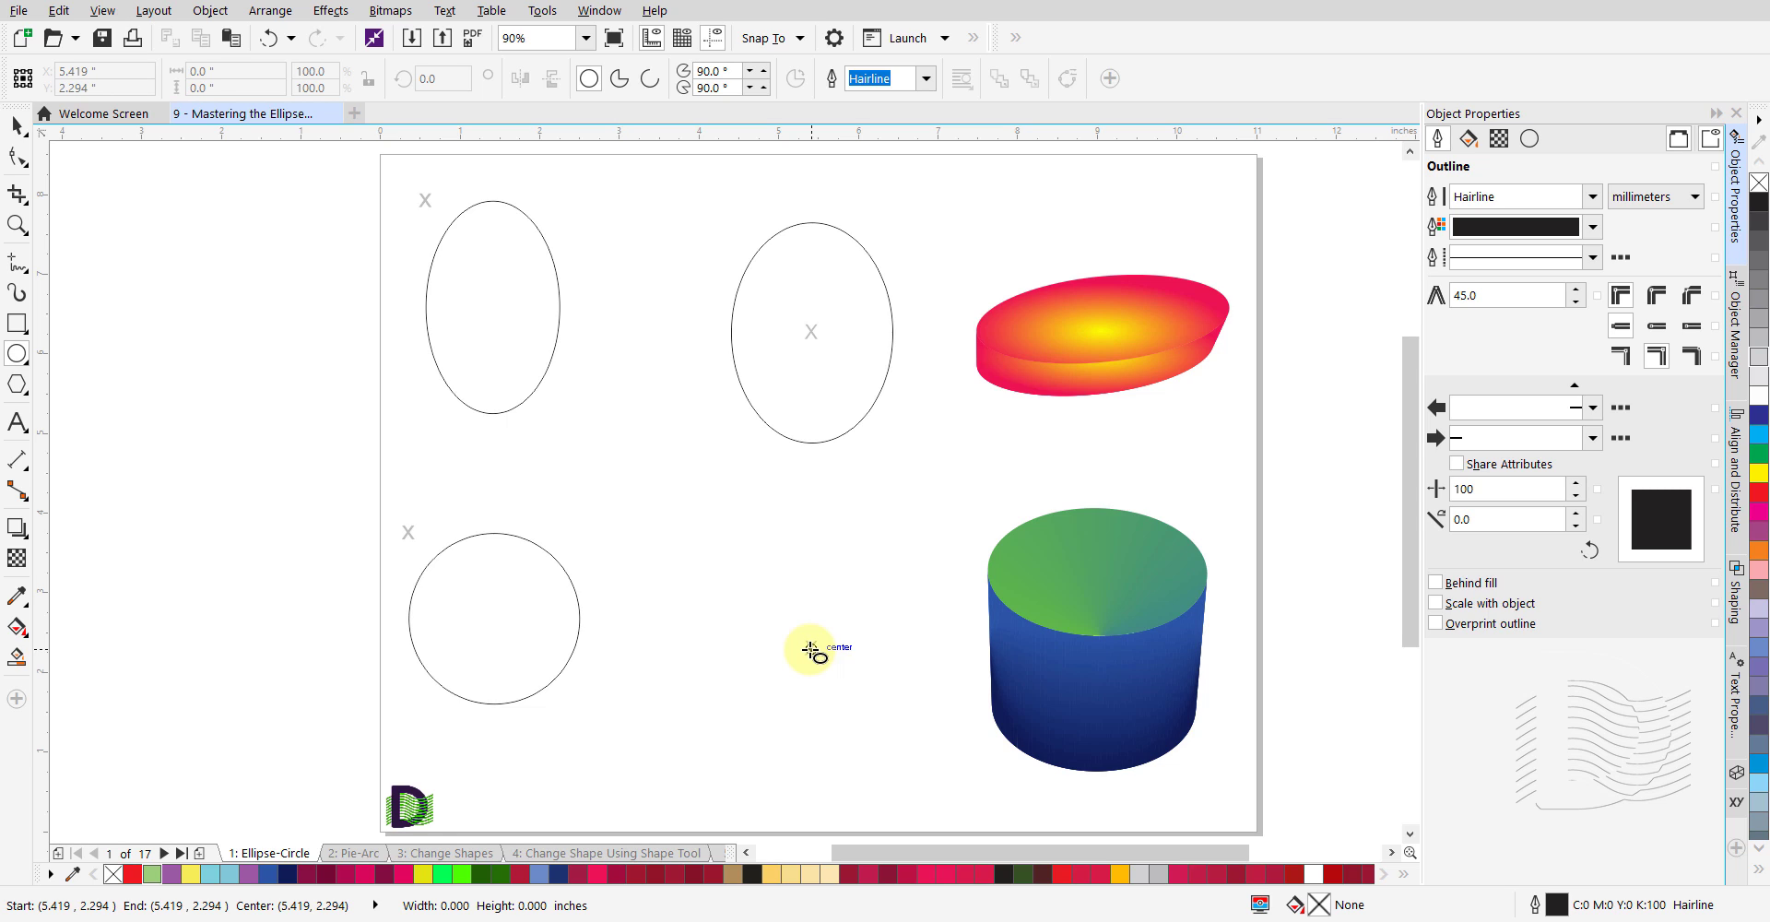
left_click_drag(811, 651, 917, 693)
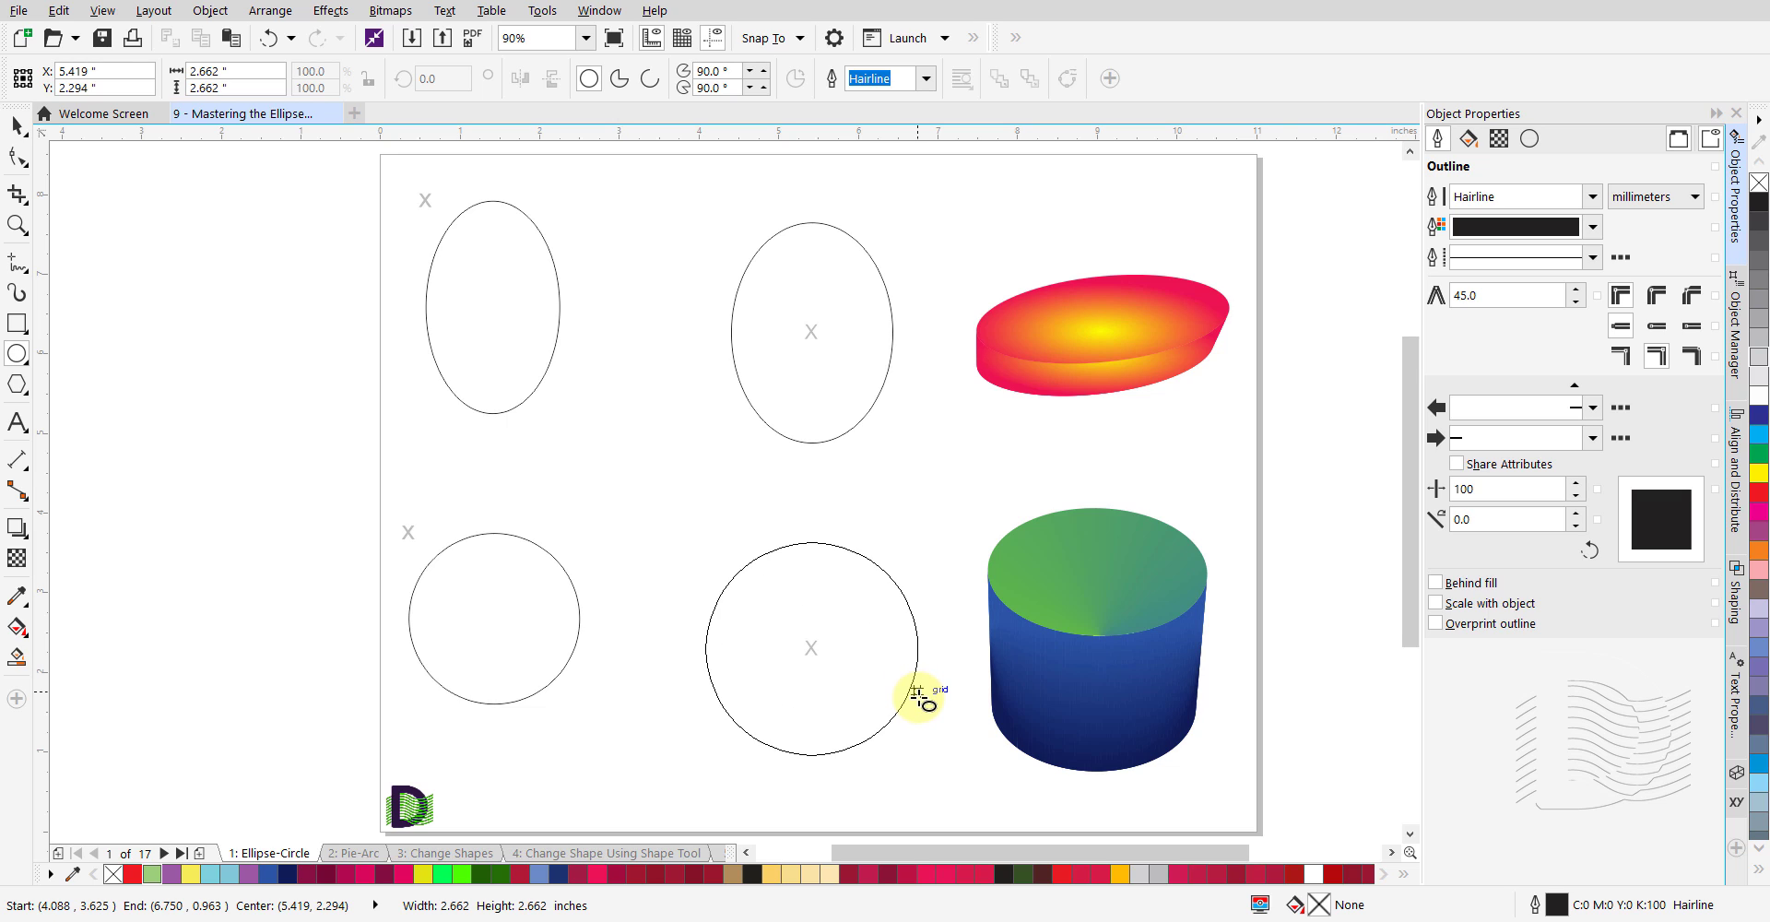
left_click_drag(918, 693, 918, 693)
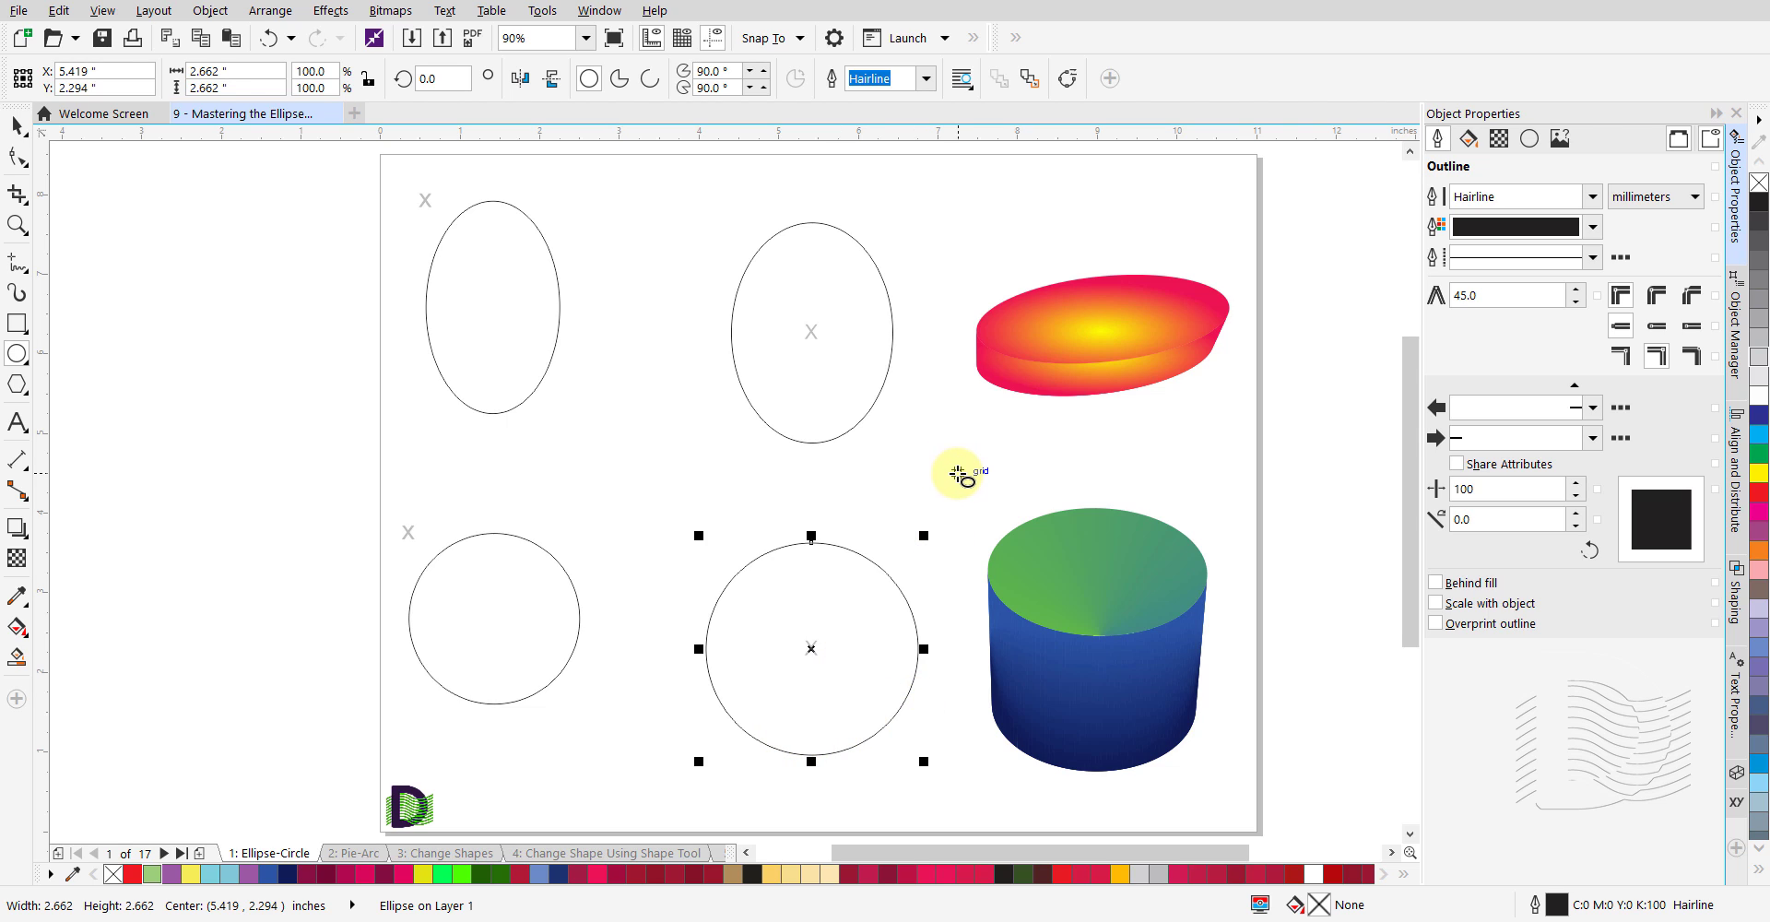
key("Escape")
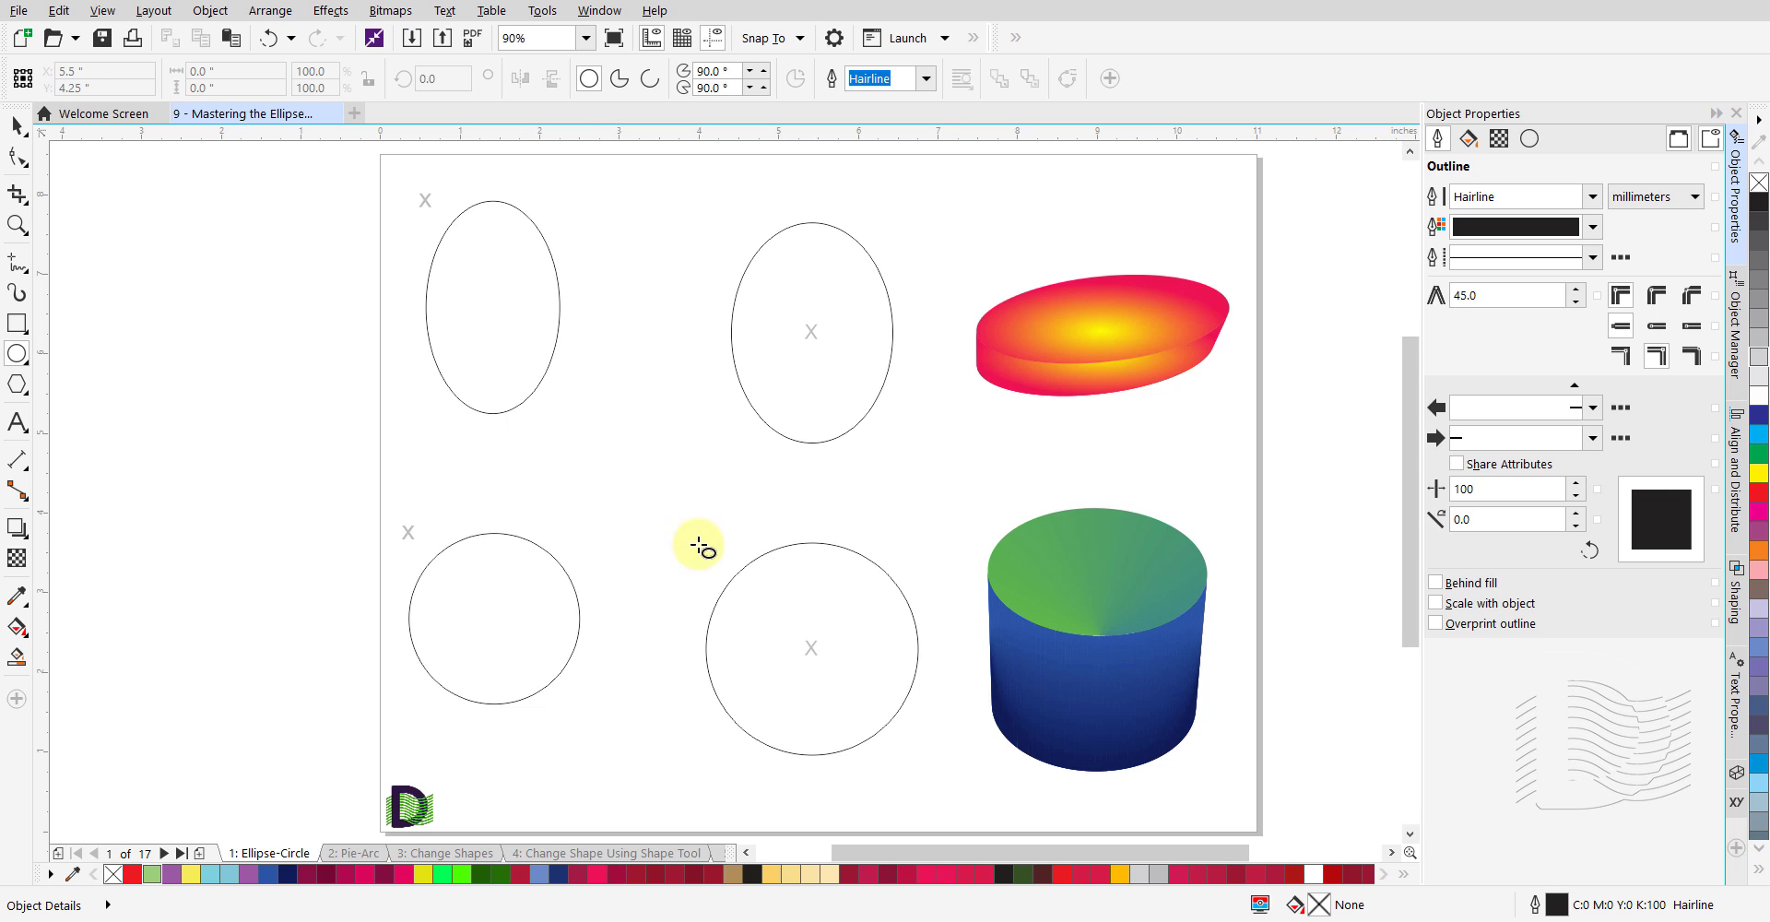
On the Pie-Arc page, draw a pie about 1.88 by 2.36 inches from the X marker near the page's upper-left corner.
left_click(352, 854)
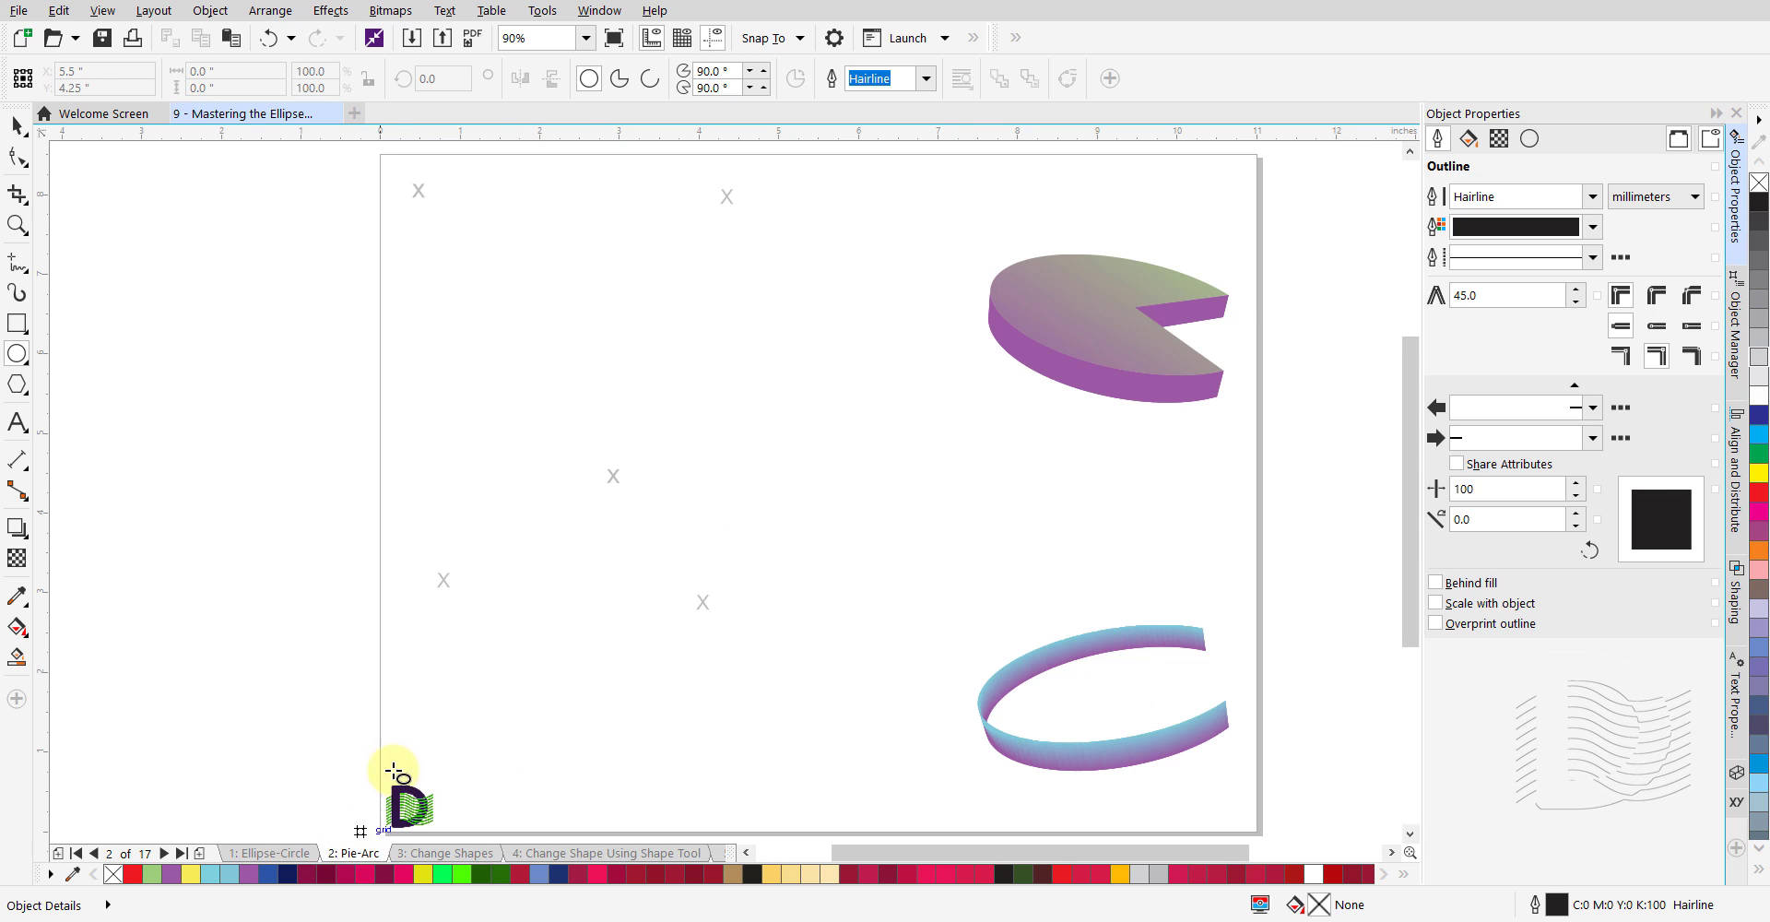
left_click(620, 83)
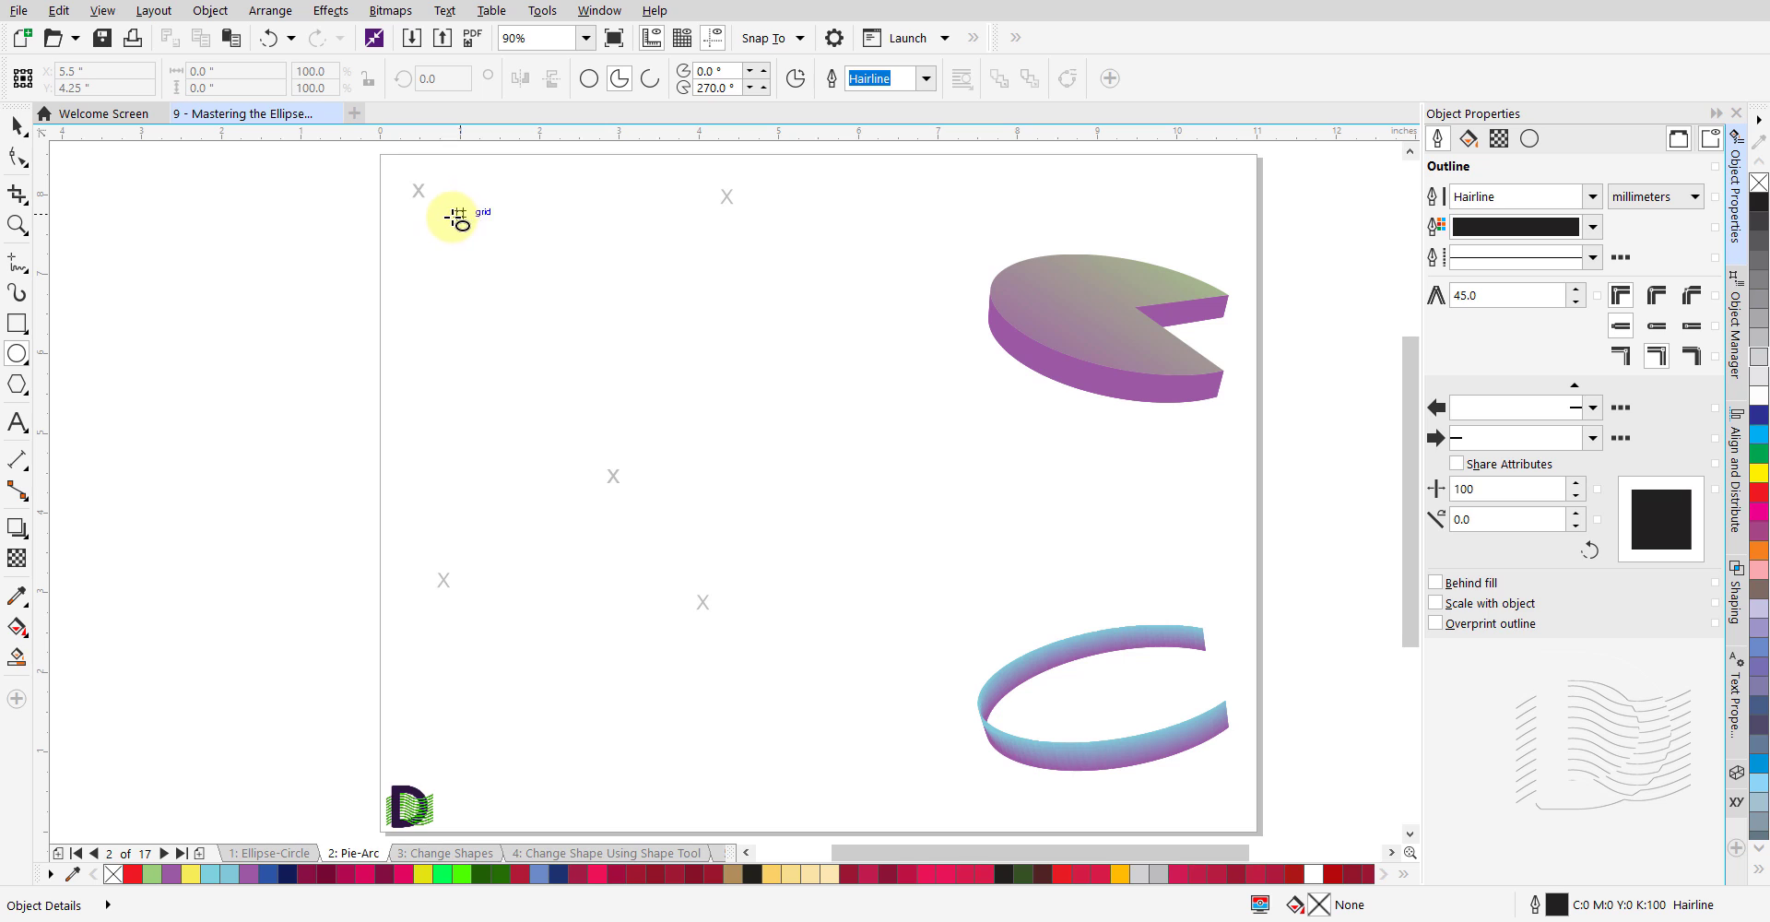
left_click_drag(420, 192, 569, 379)
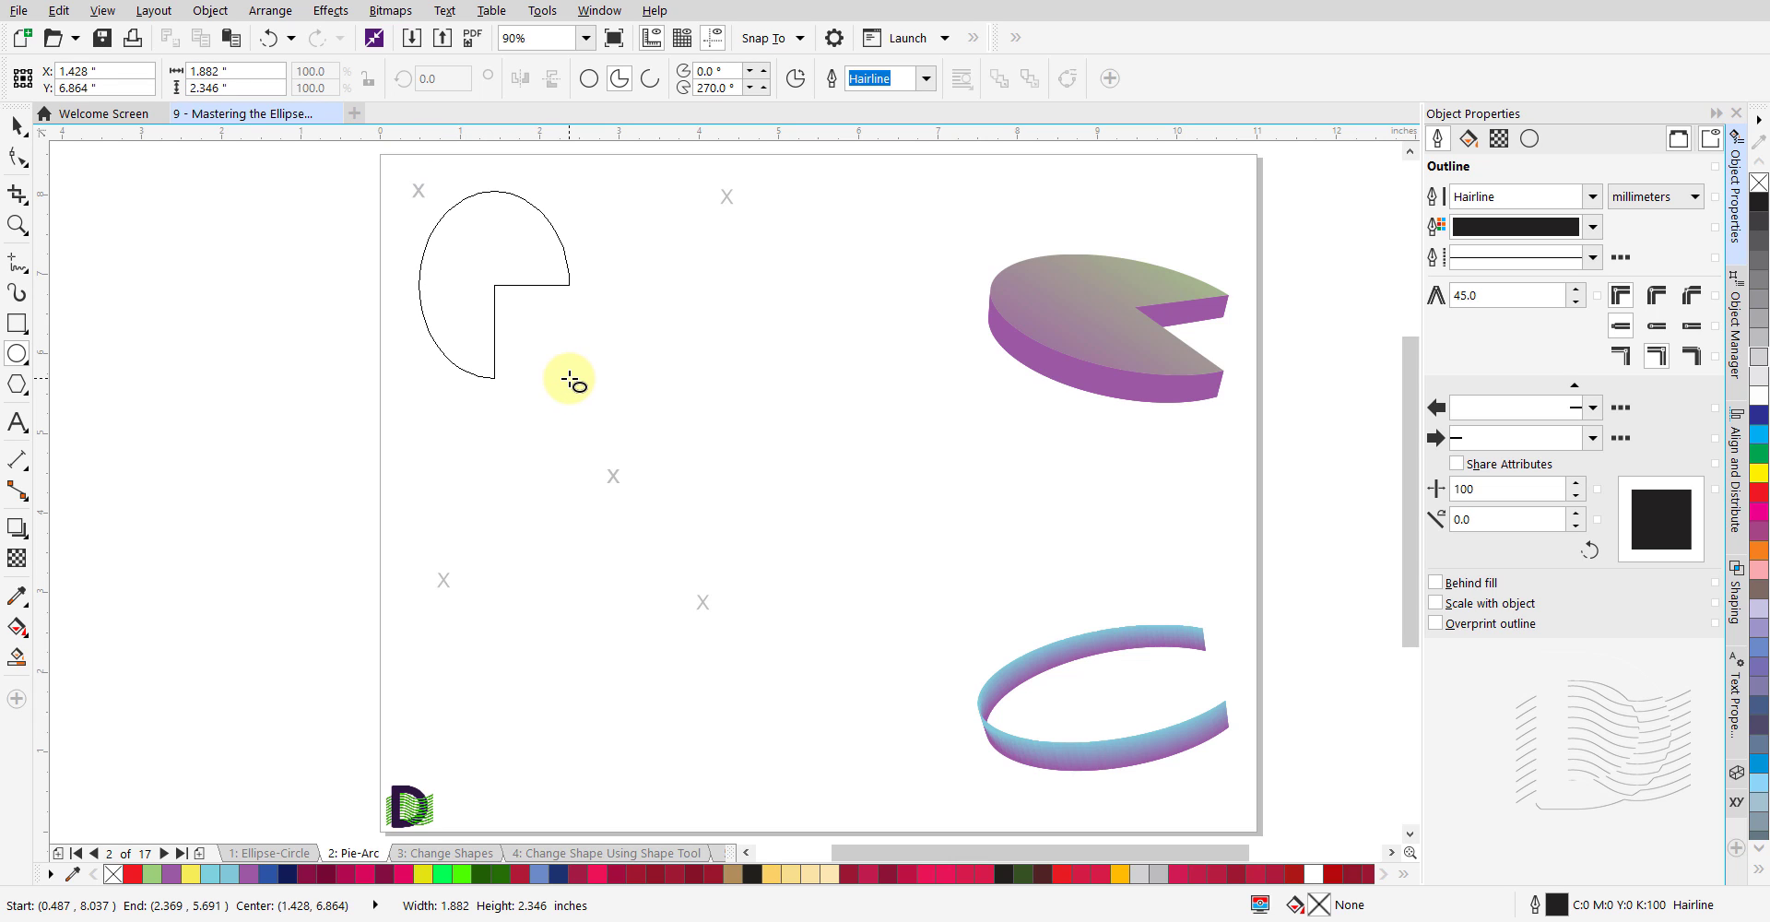
left_click_drag(568, 379, 571, 379)
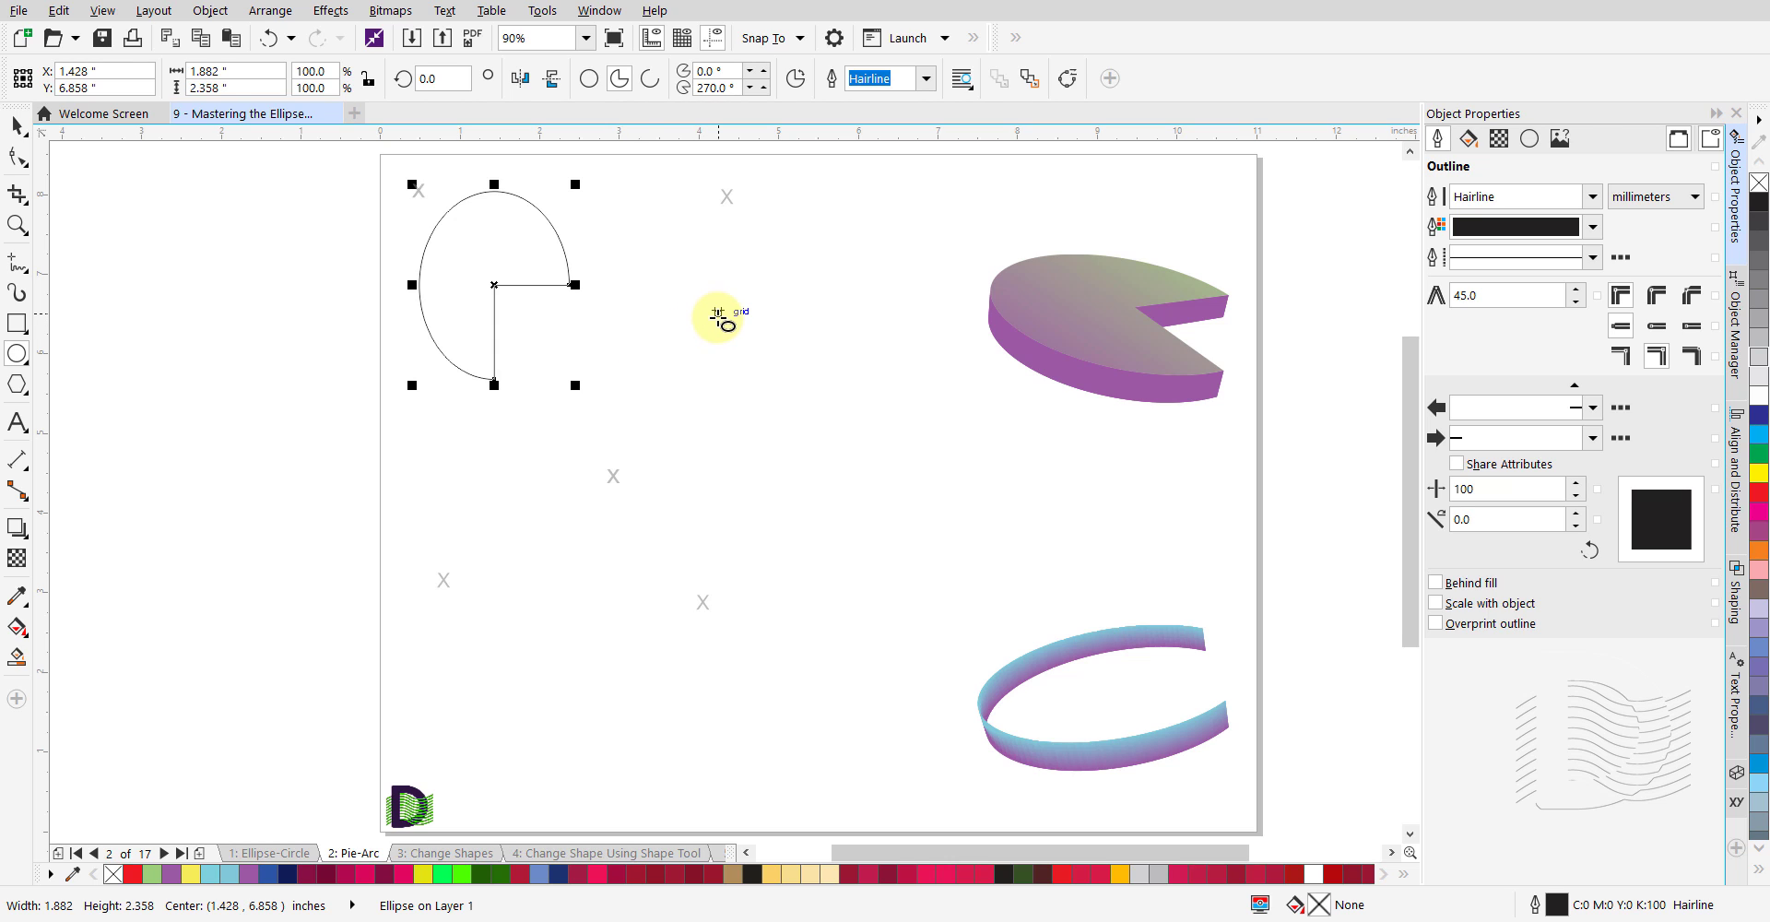
Draw a perfectly circular pie about 2.14 inches across from the X marker near the upper middle of the page and deselect it.
left_click(727, 196)
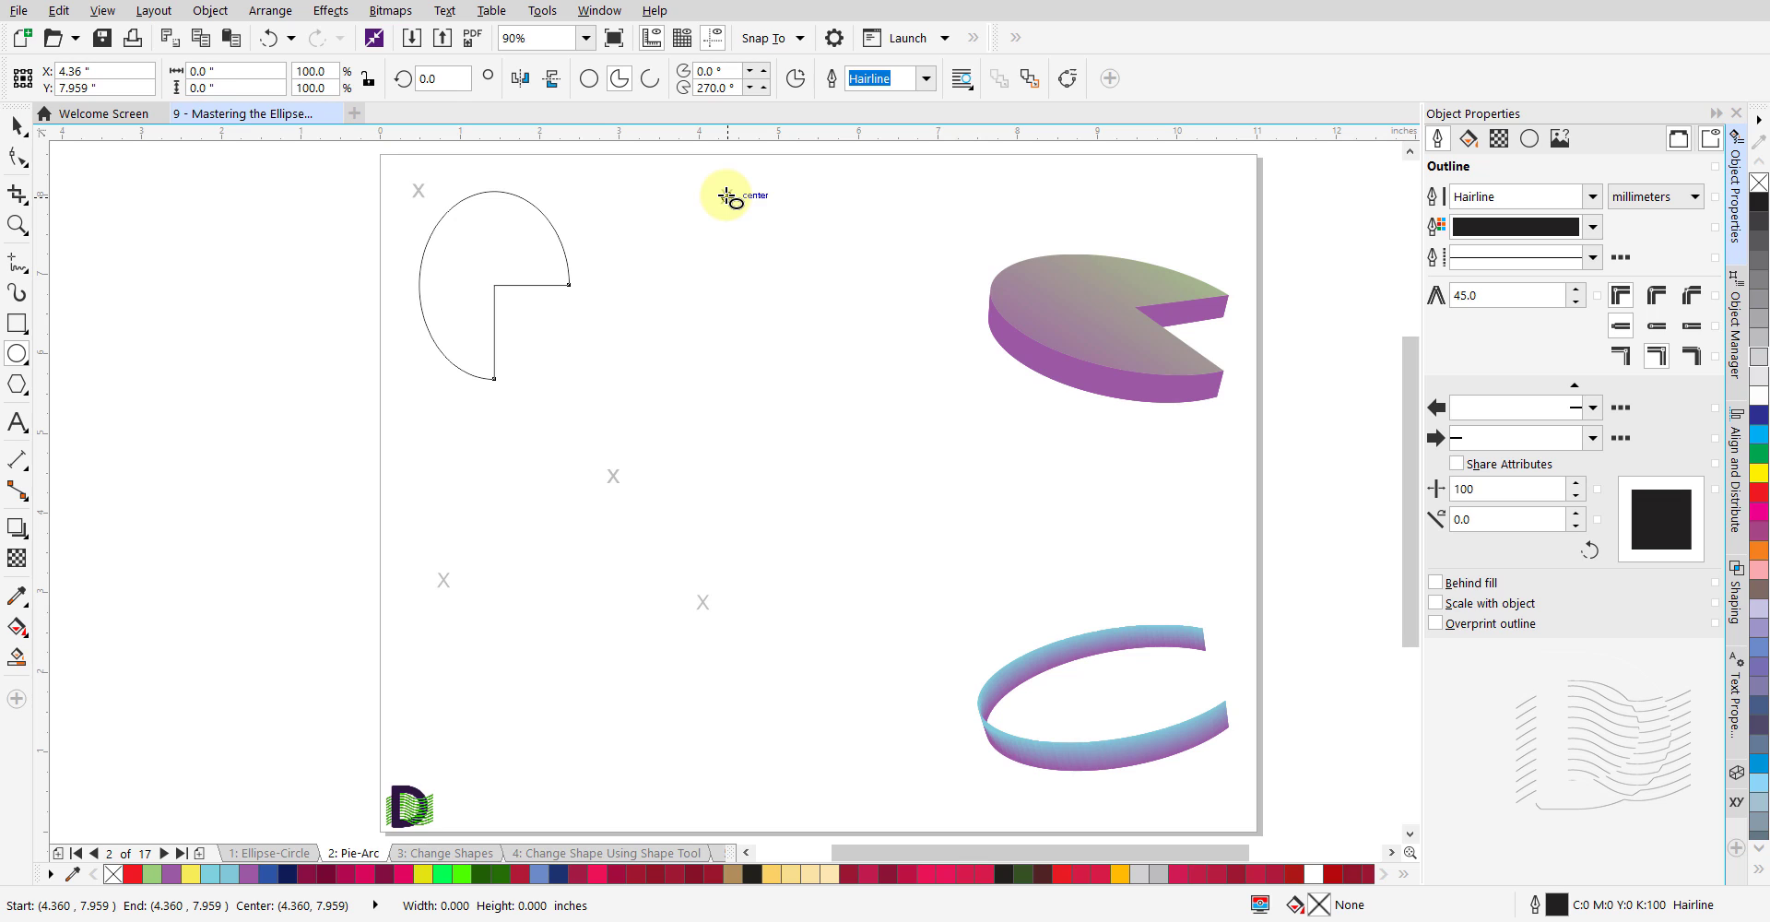
left_click_drag(727, 195, 902, 347)
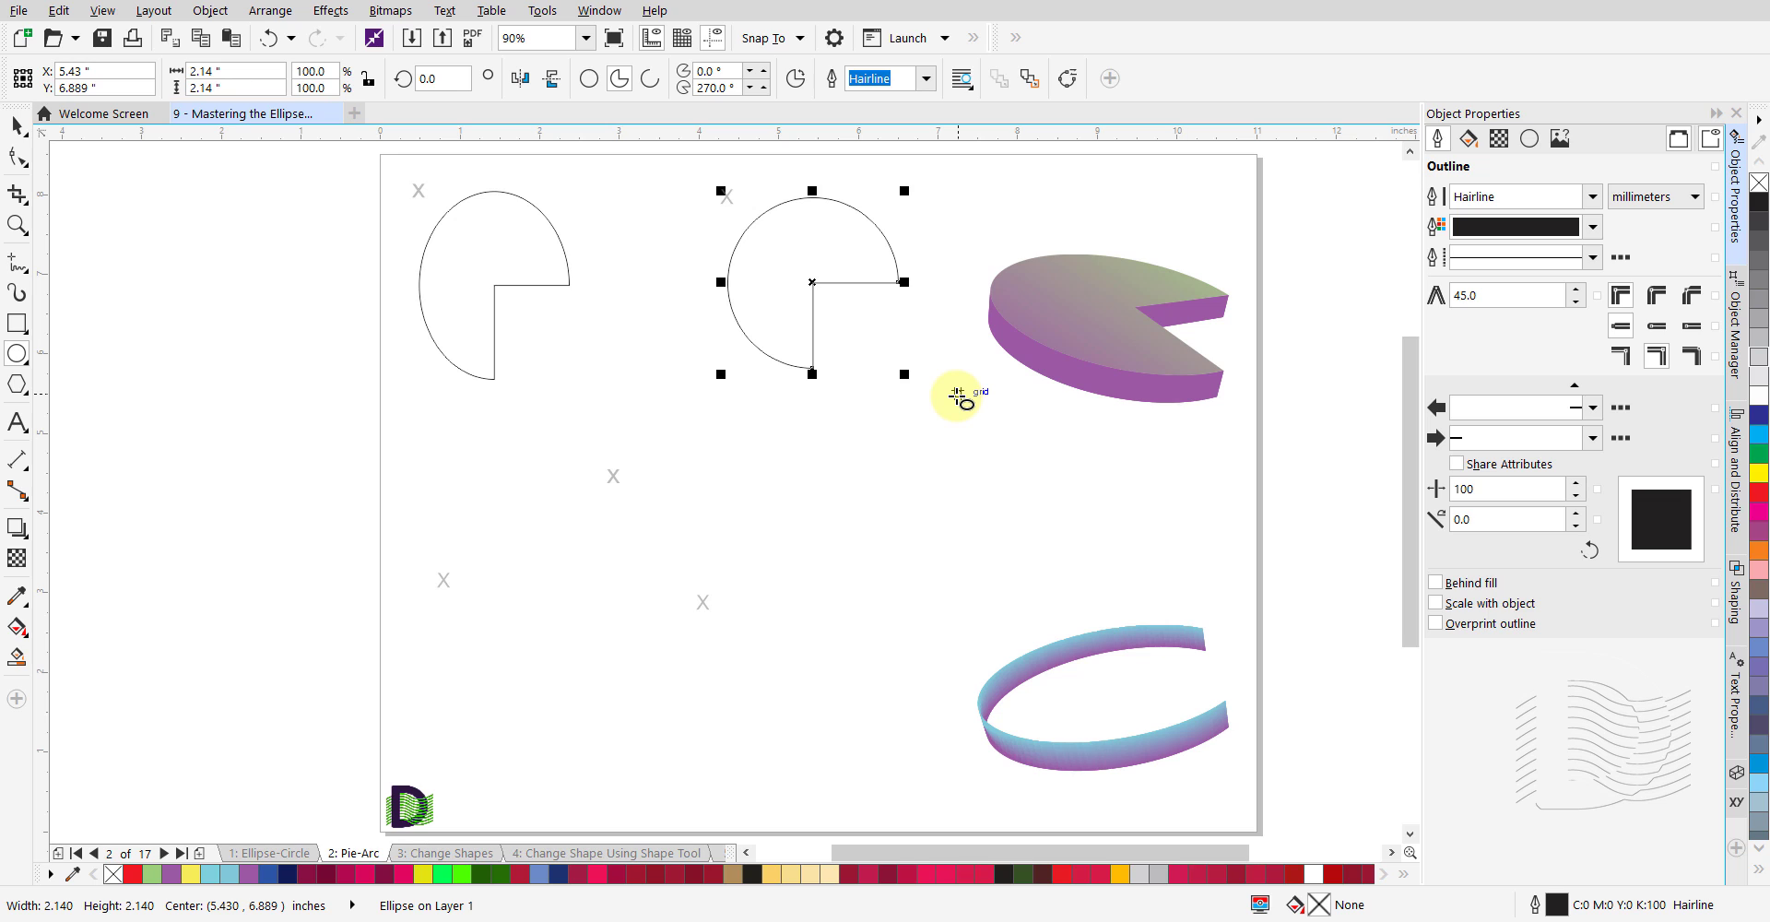
key("Escape")
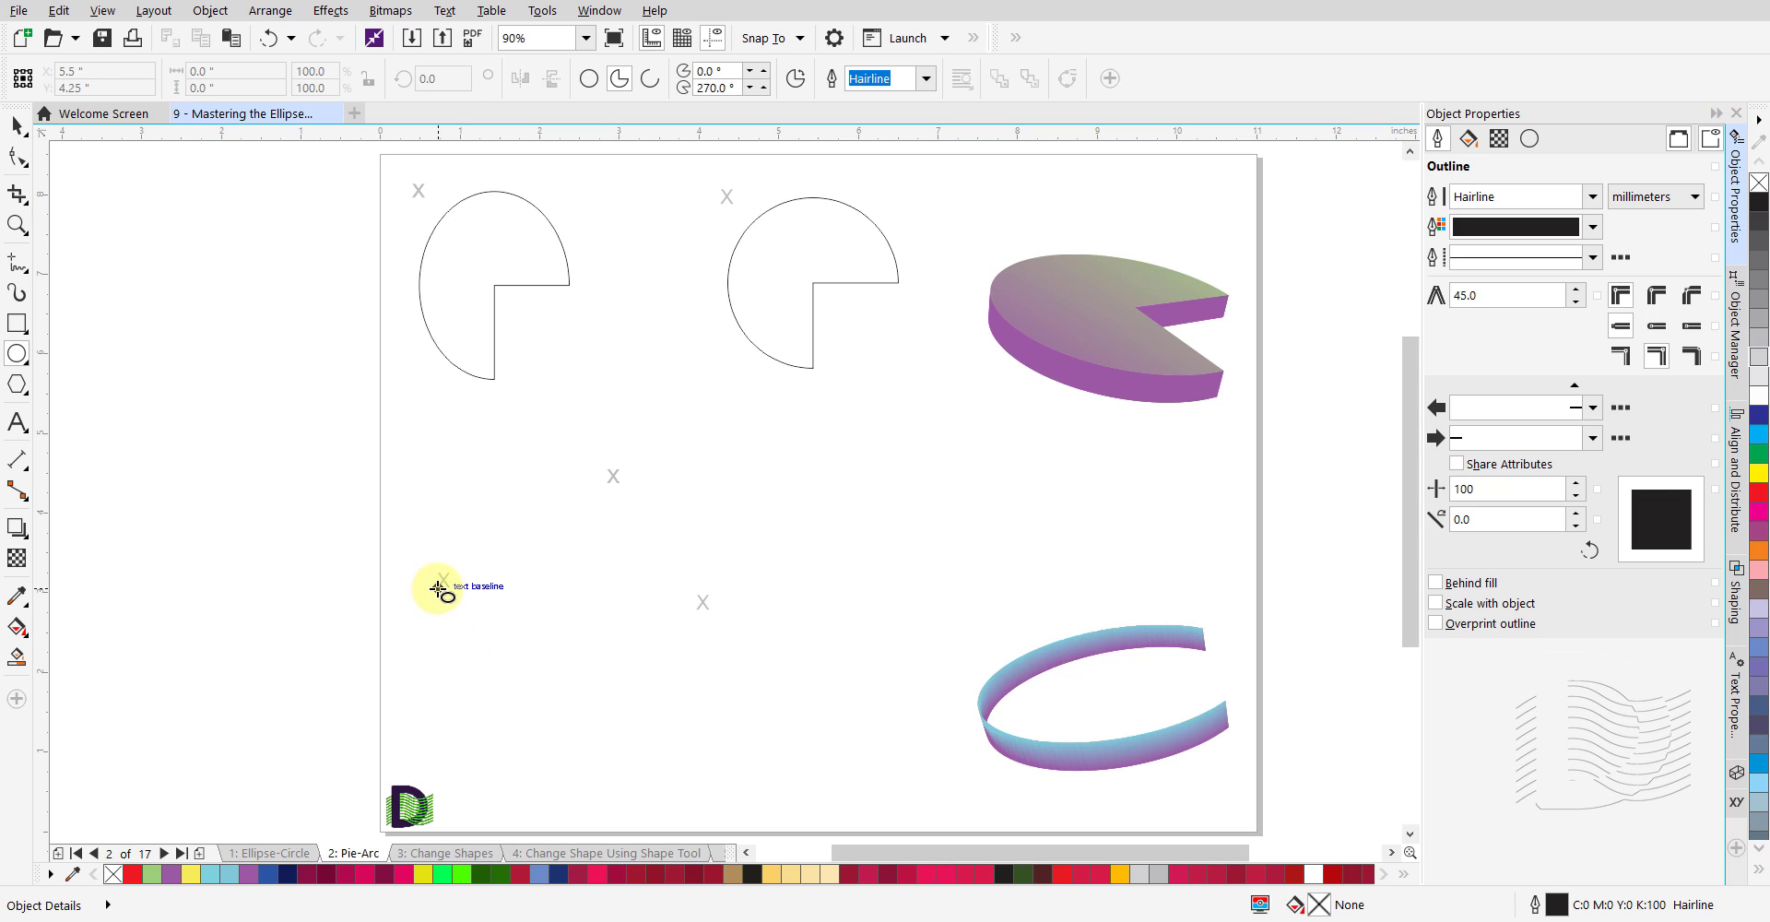
In arc mode, draw an arc about 1.54 by 2.22 inches from the lower-left X and a circular arc about 2.16 inches across from the lower-middle X.
left_click(651, 83)
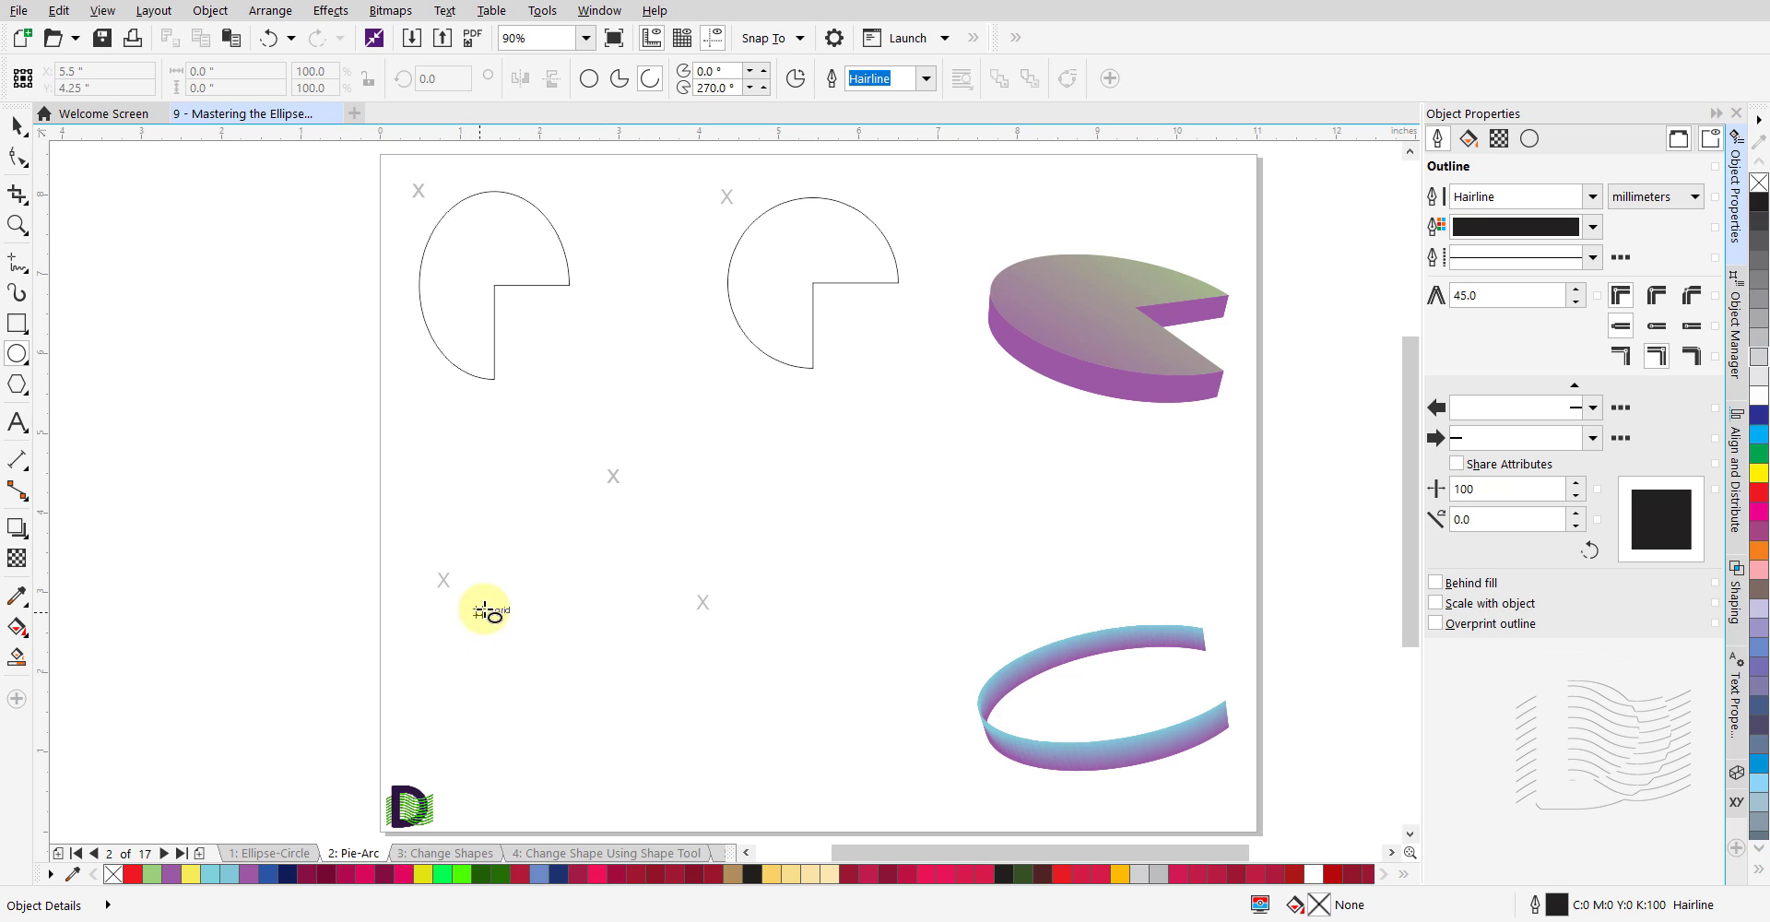
left_click_drag(443, 579, 569, 758)
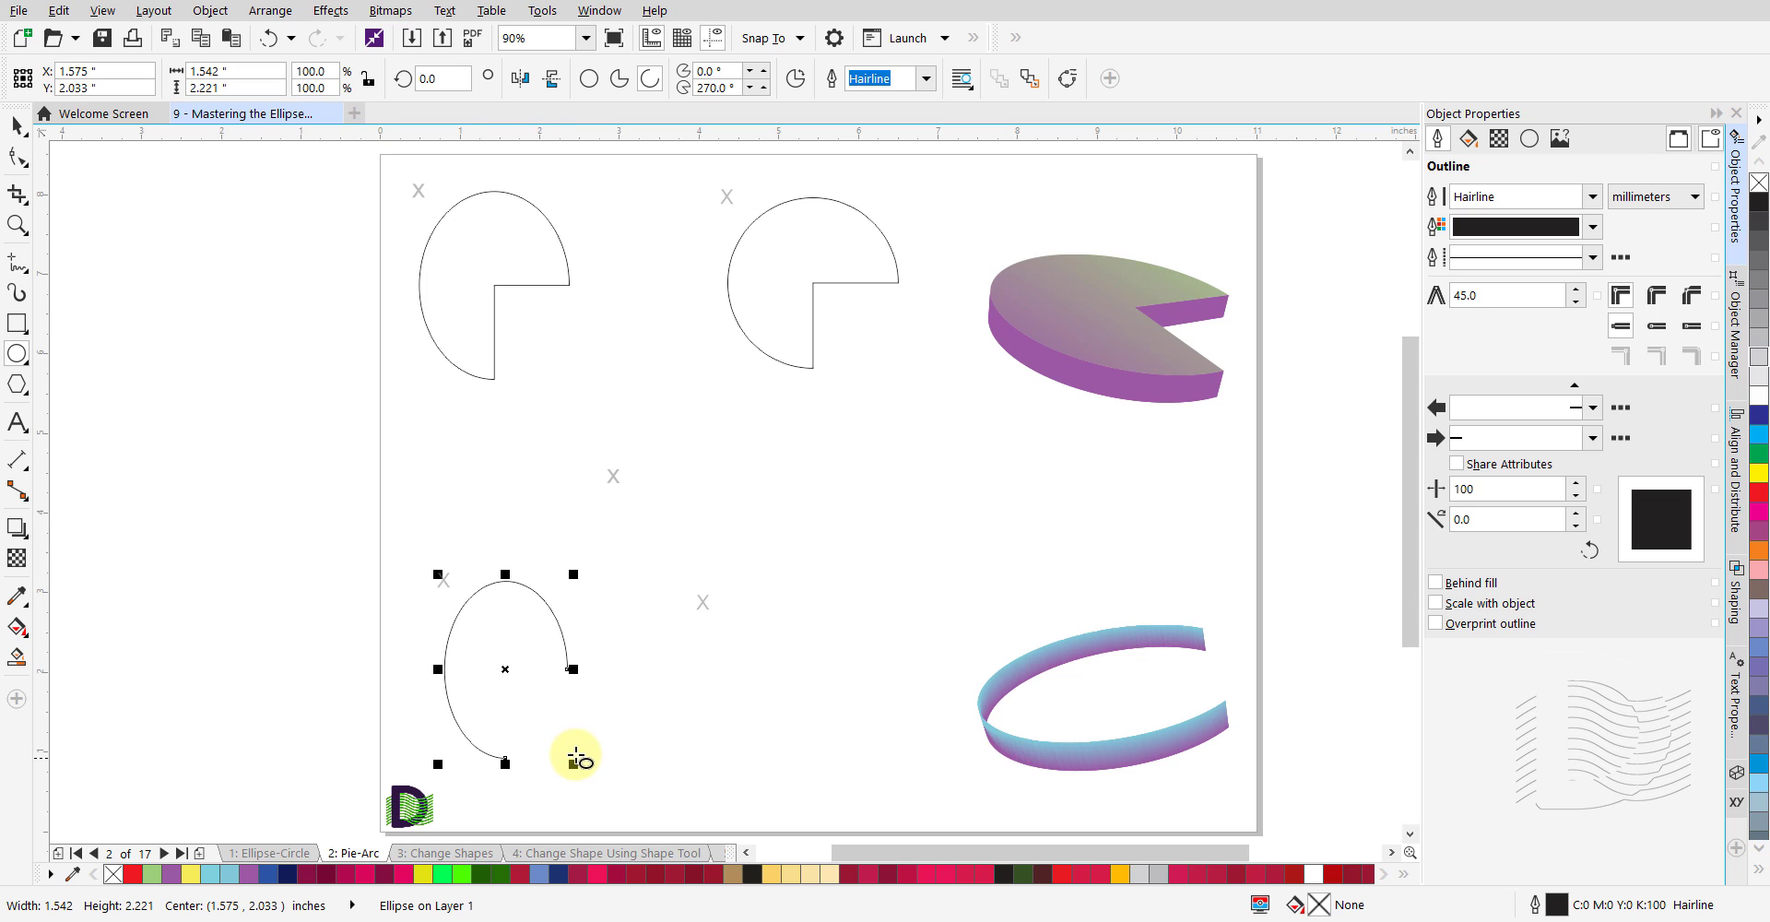
left_click(702, 603)
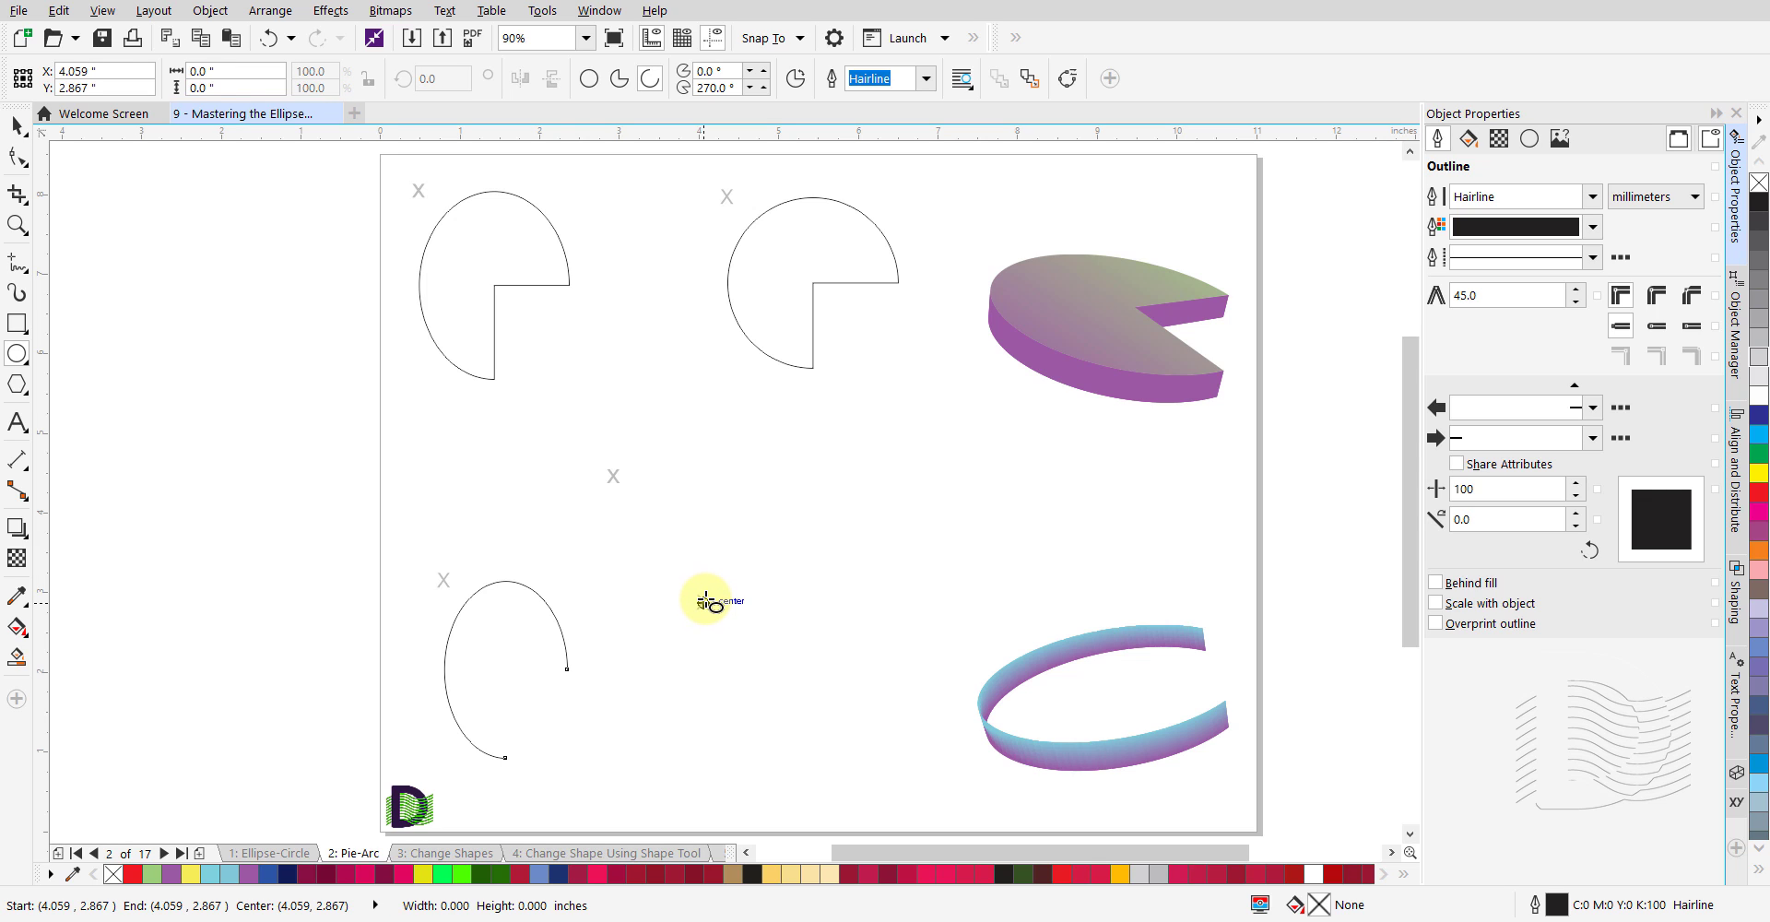
left_click_drag(705, 600, 872, 779)
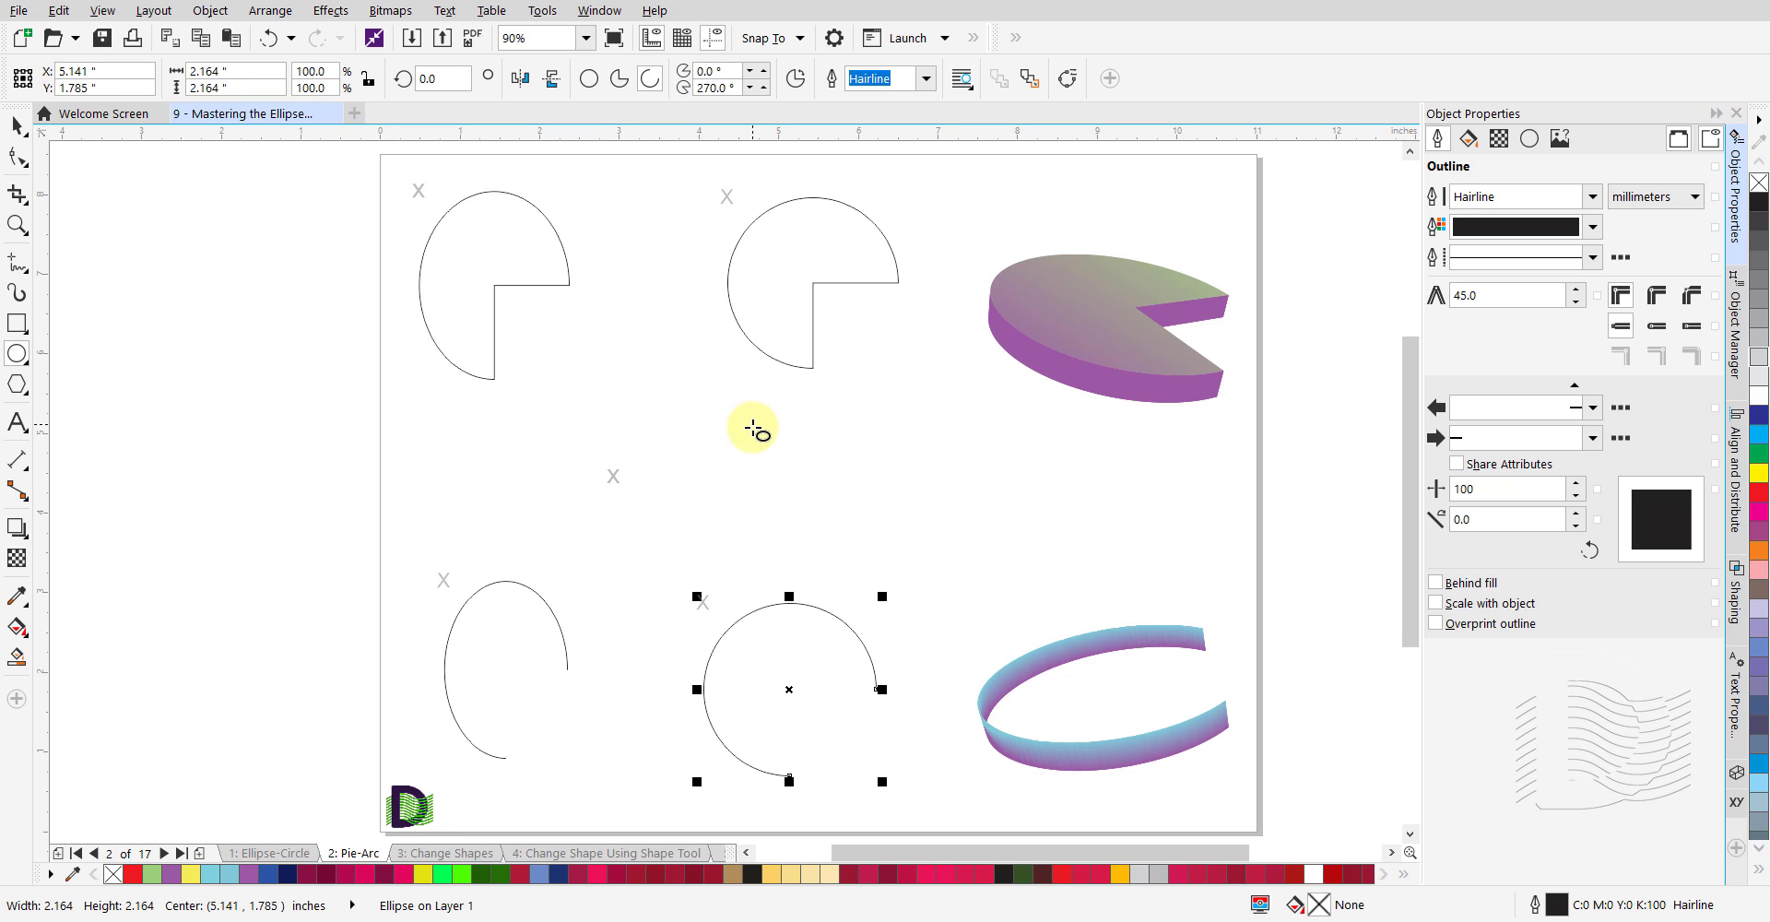
key("Escape")
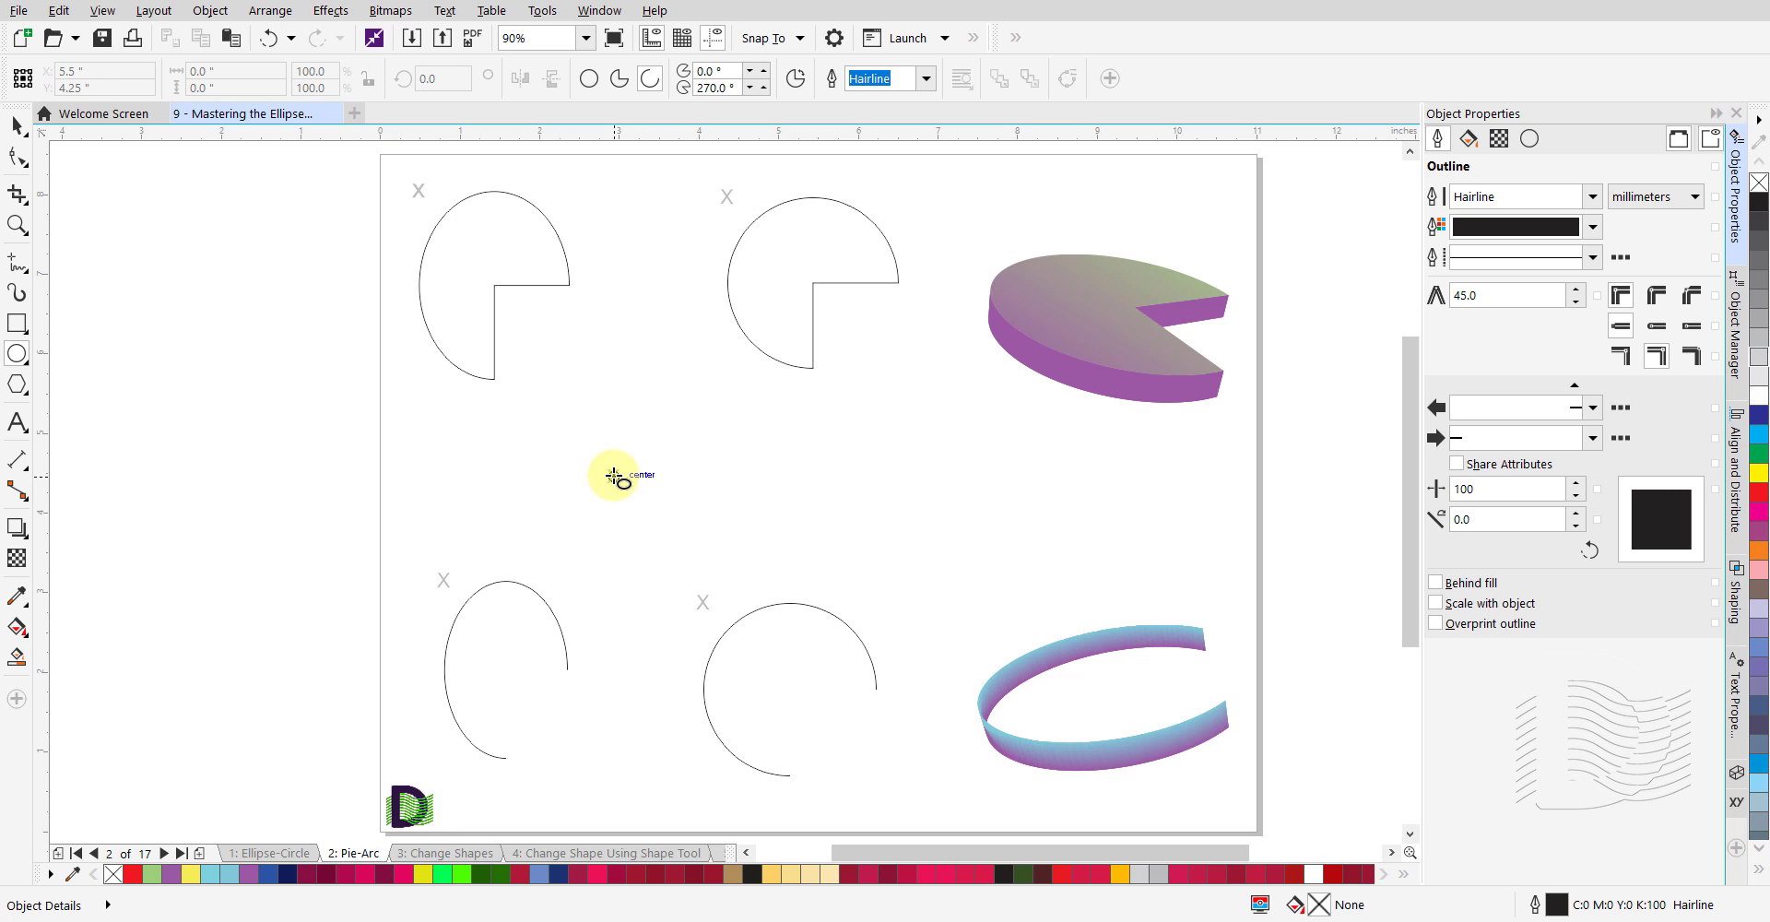
Draw an arc about 3.14 by 1.90 inches centred on the remaining X marker between the pies and the lower arcs, and deselect it.
left_click_drag(614, 475, 614, 474)
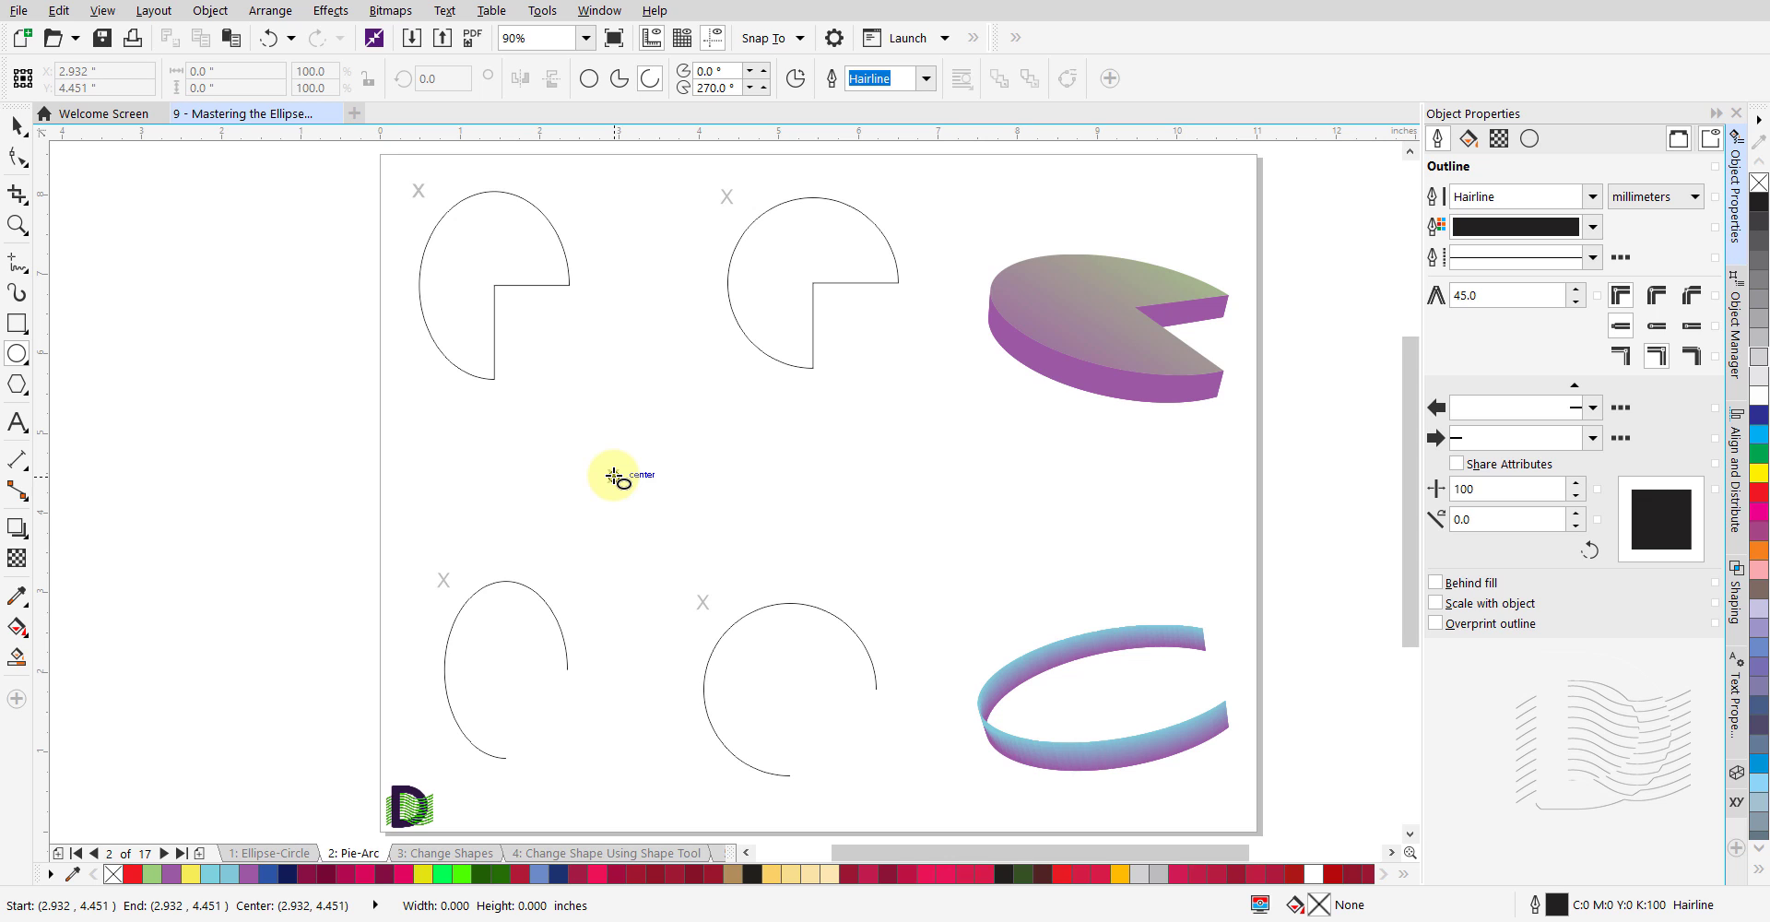
left_click_drag(614, 475, 737, 550)
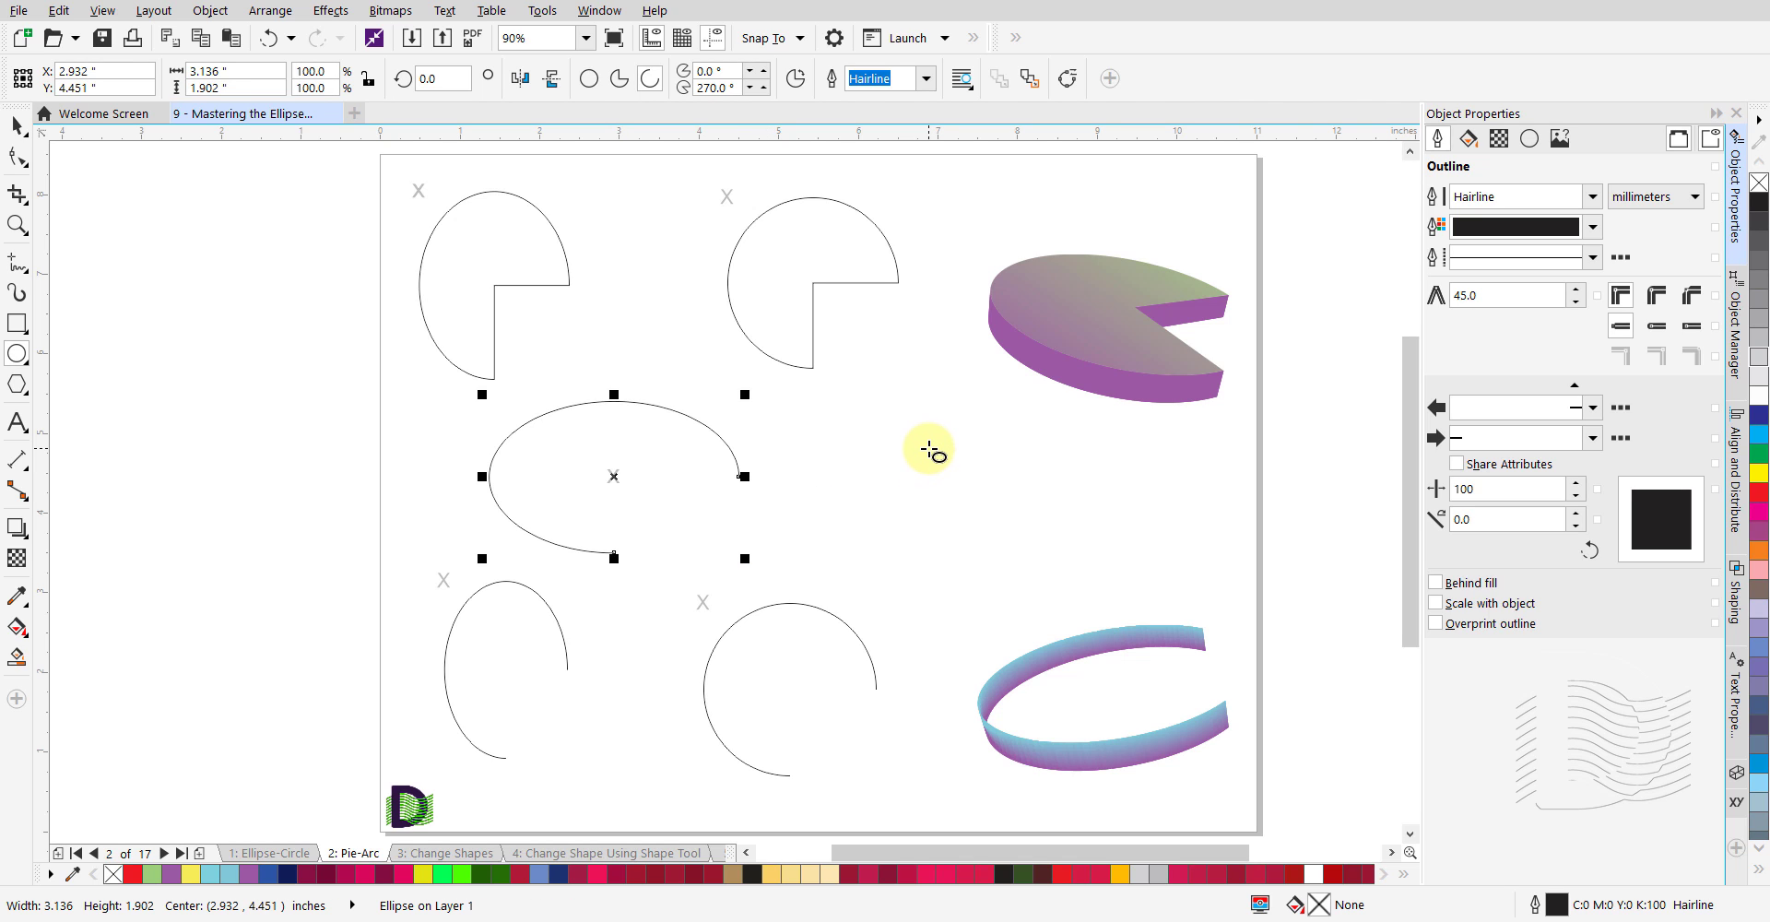
key("Escape")
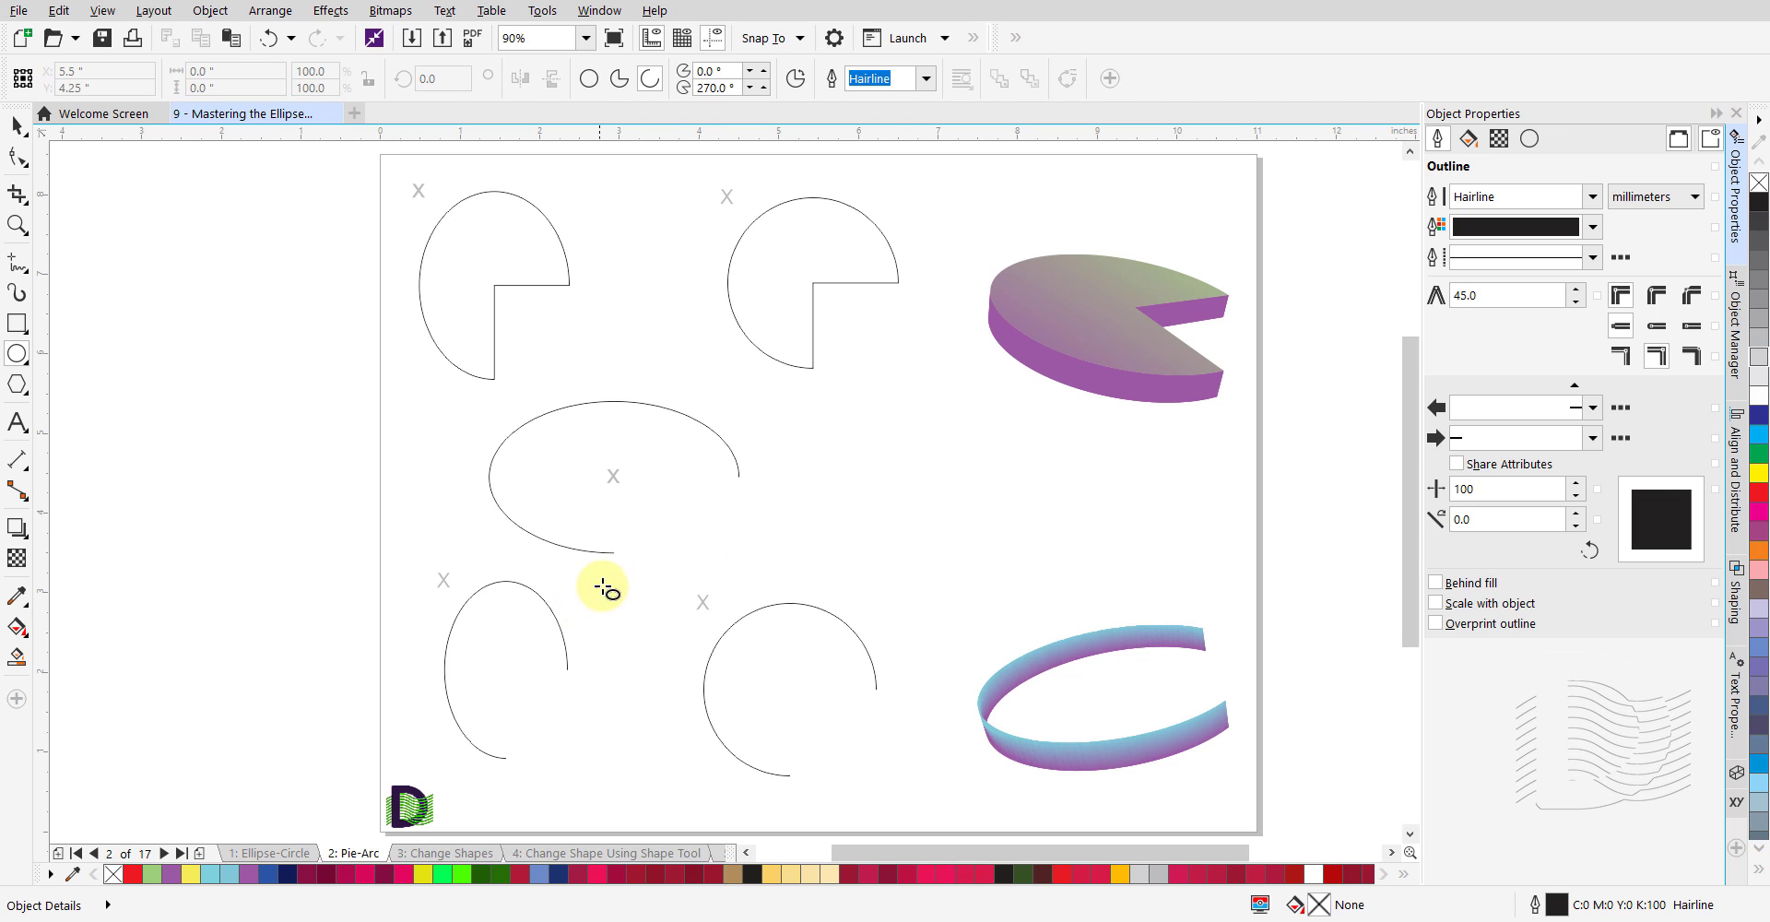
Return the Ellipse tool to full-ellipse mode and draw an ellipse 8.5 by 5.5 inches centred on the Change Shapes page.
left_click(588, 79)
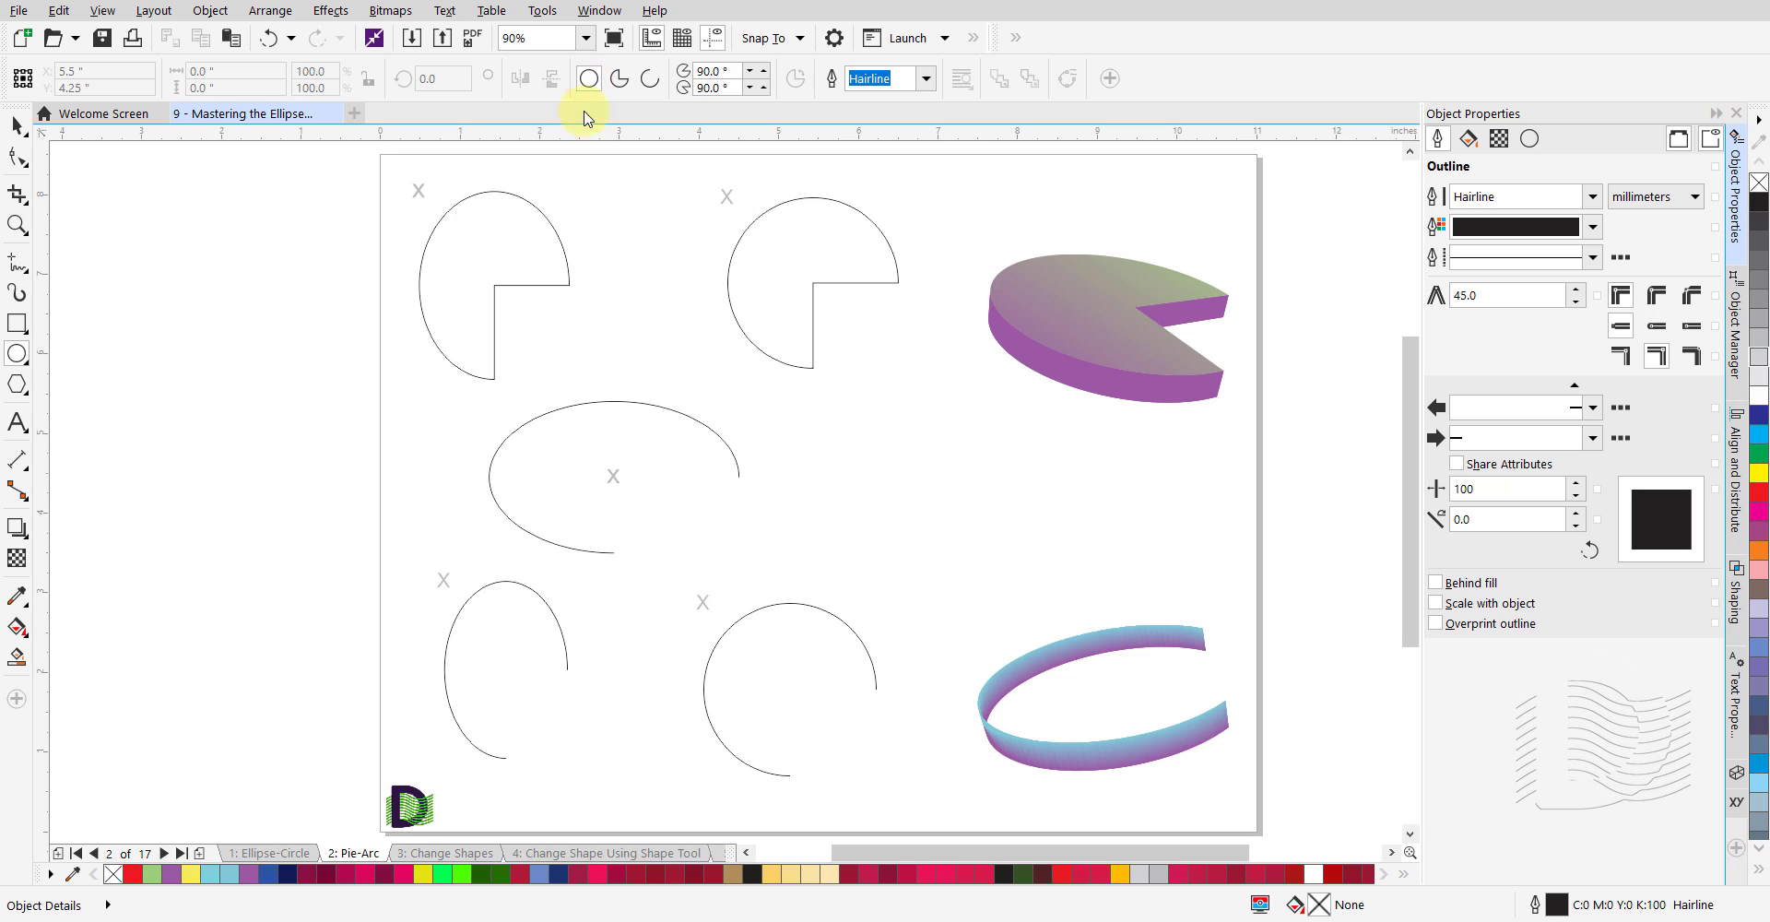
left_click(417, 855)
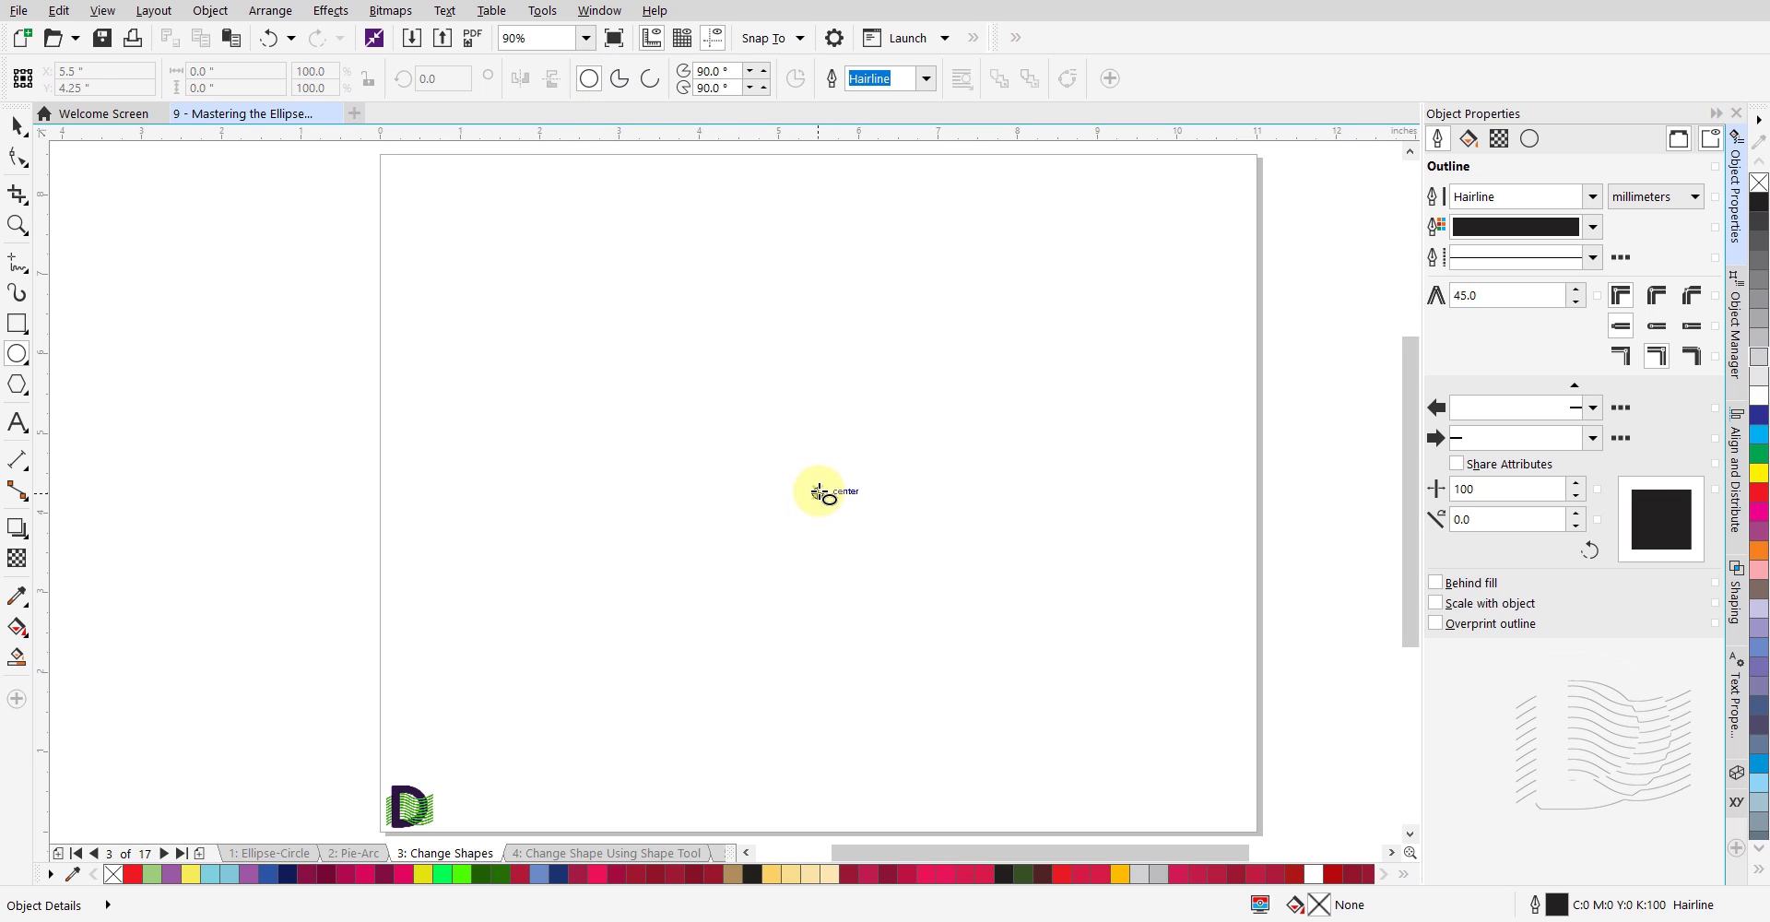
left_click_drag(819, 491, 1153, 716)
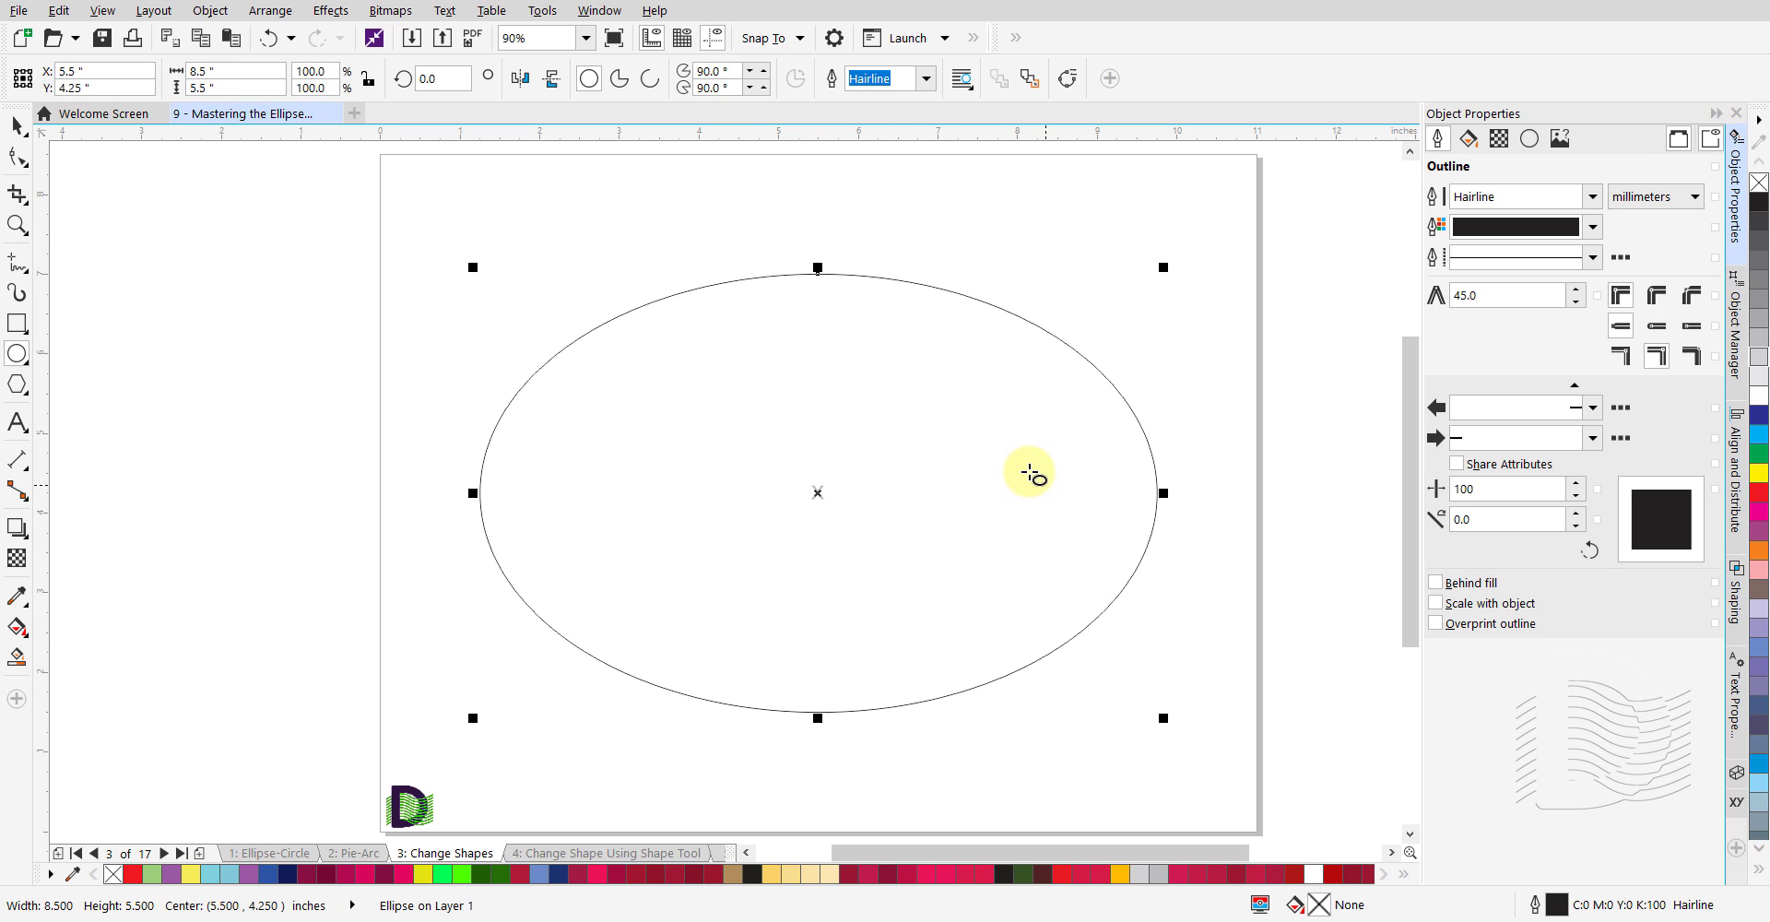
Convert the drawn ellipse to a pie and then to an arc, and deselect it.
left_click(619, 79)
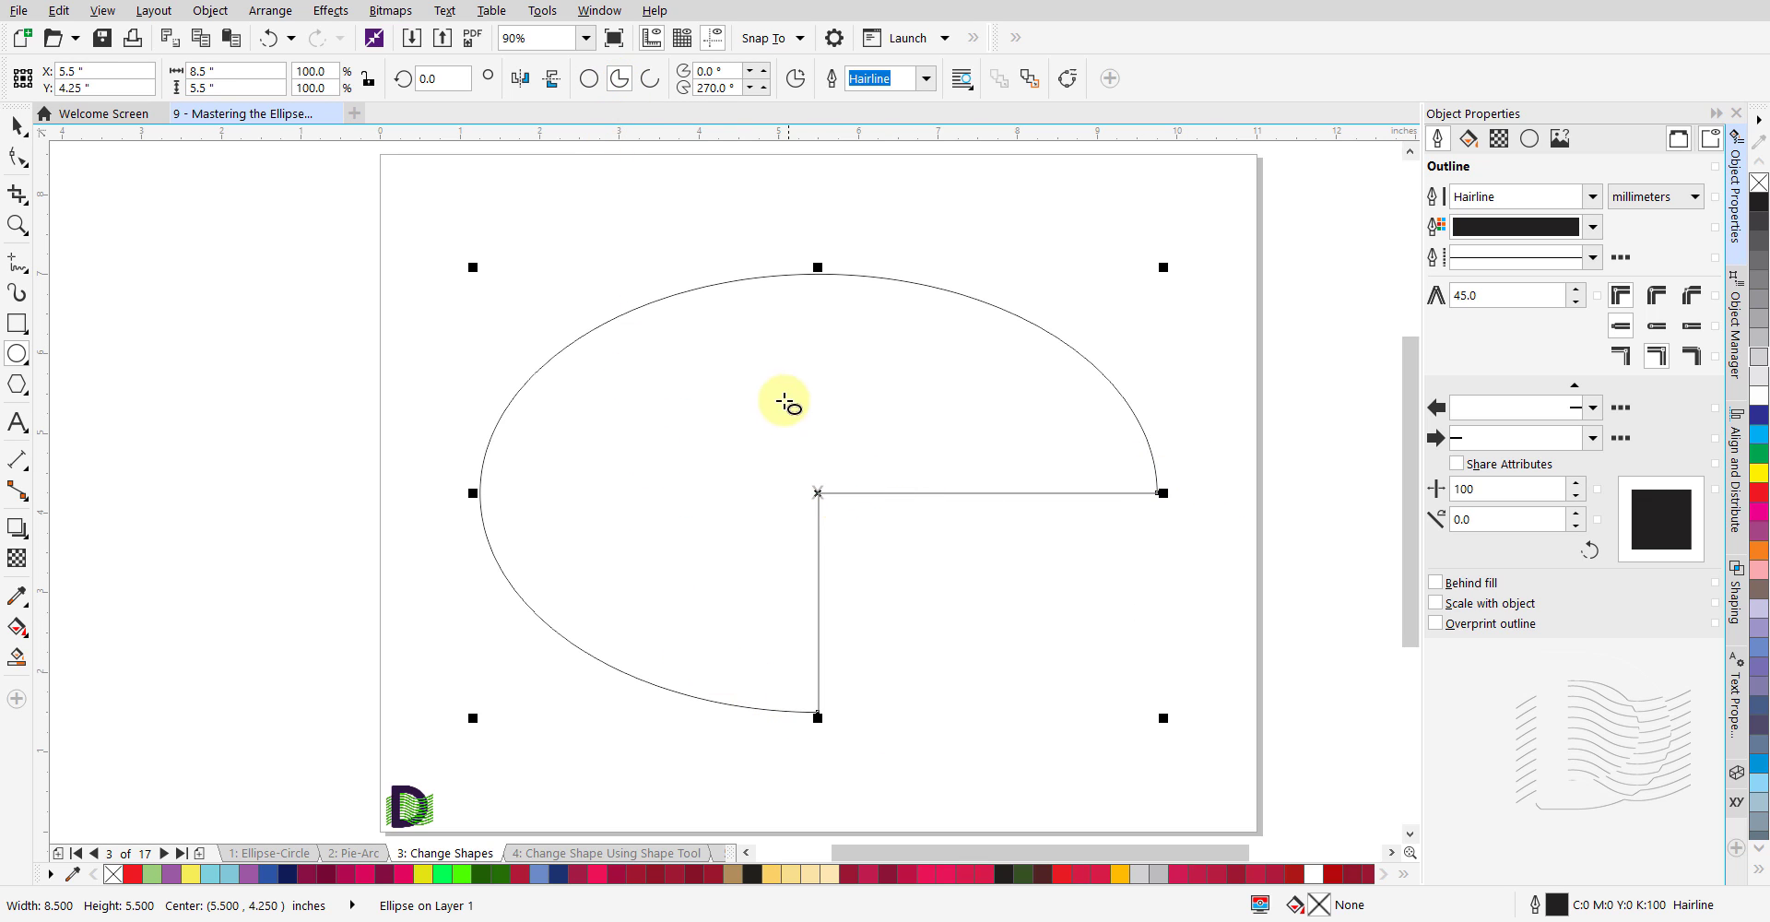
left_click(650, 80)
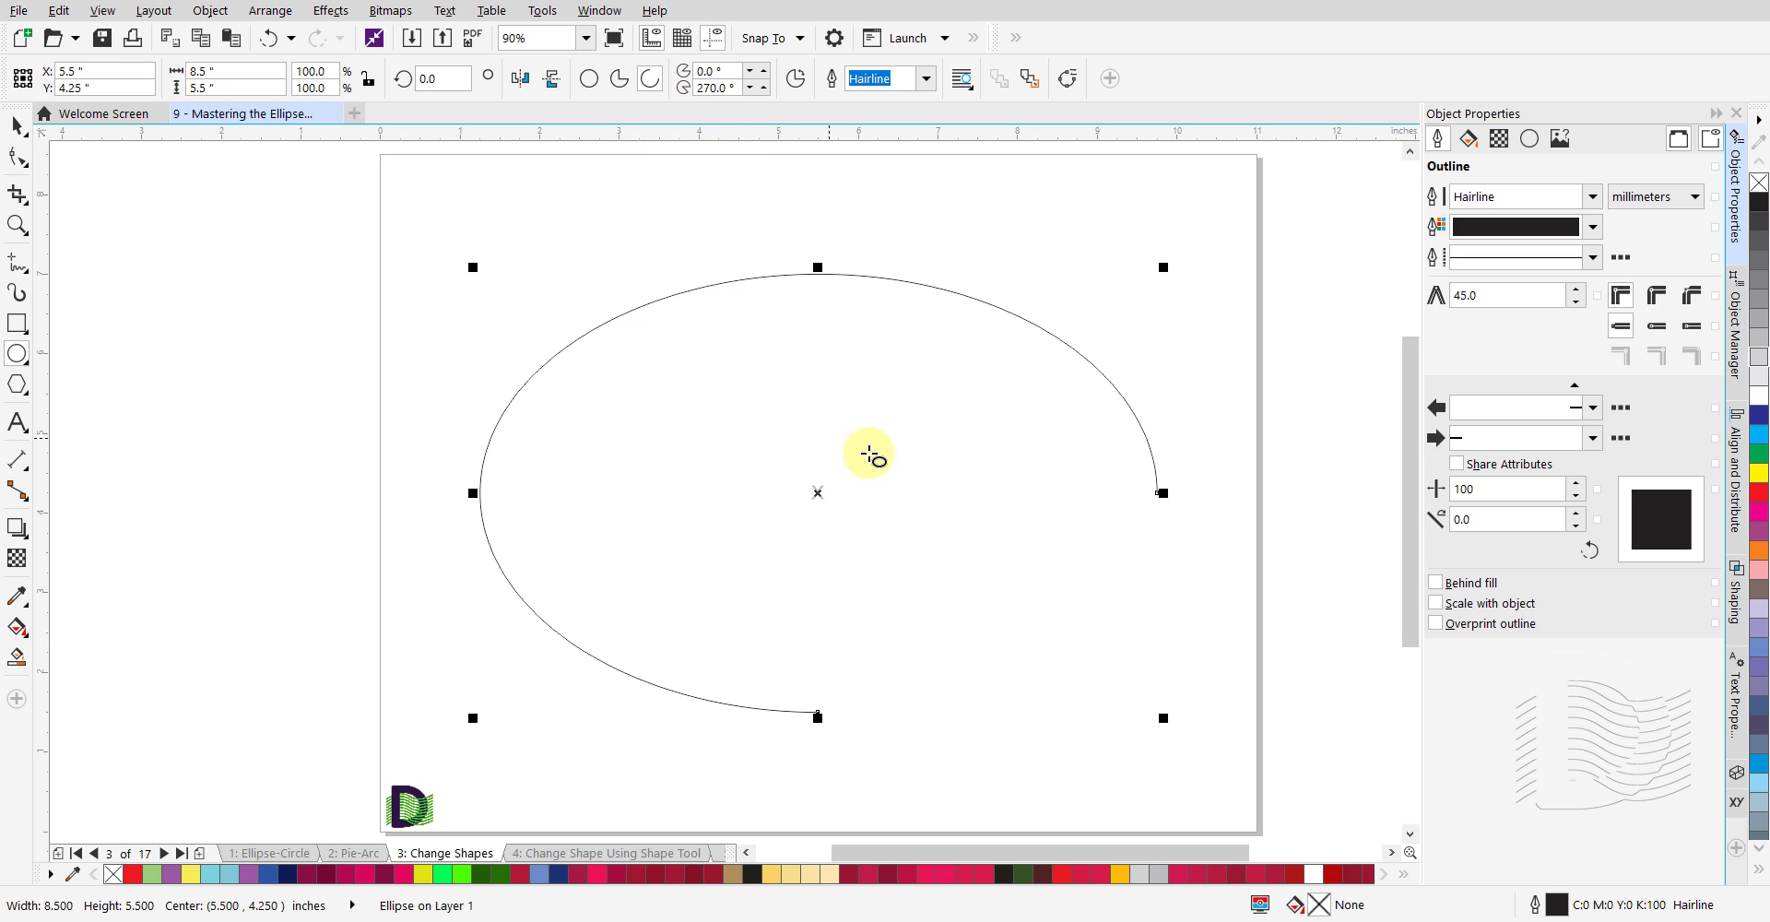
left_click(445, 784)
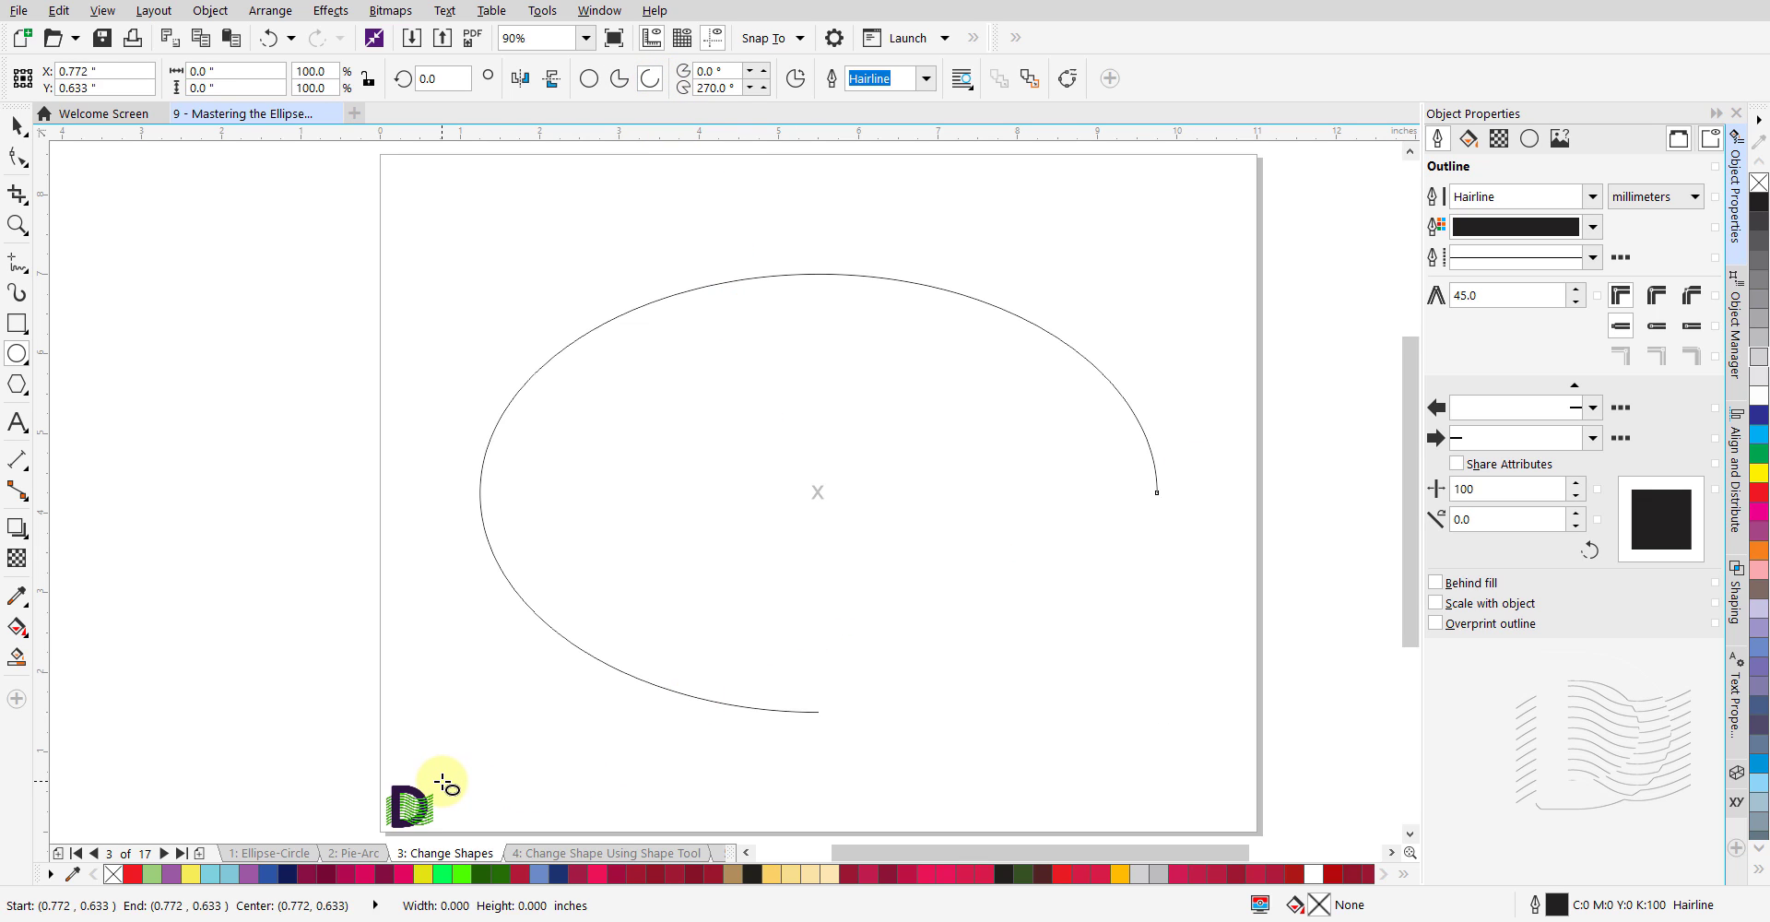
On the Change Shape Using Shape Tool page, select the ellipse with the Shape tool and set its starting and ending angles to 60 degrees.
left_click(546, 855)
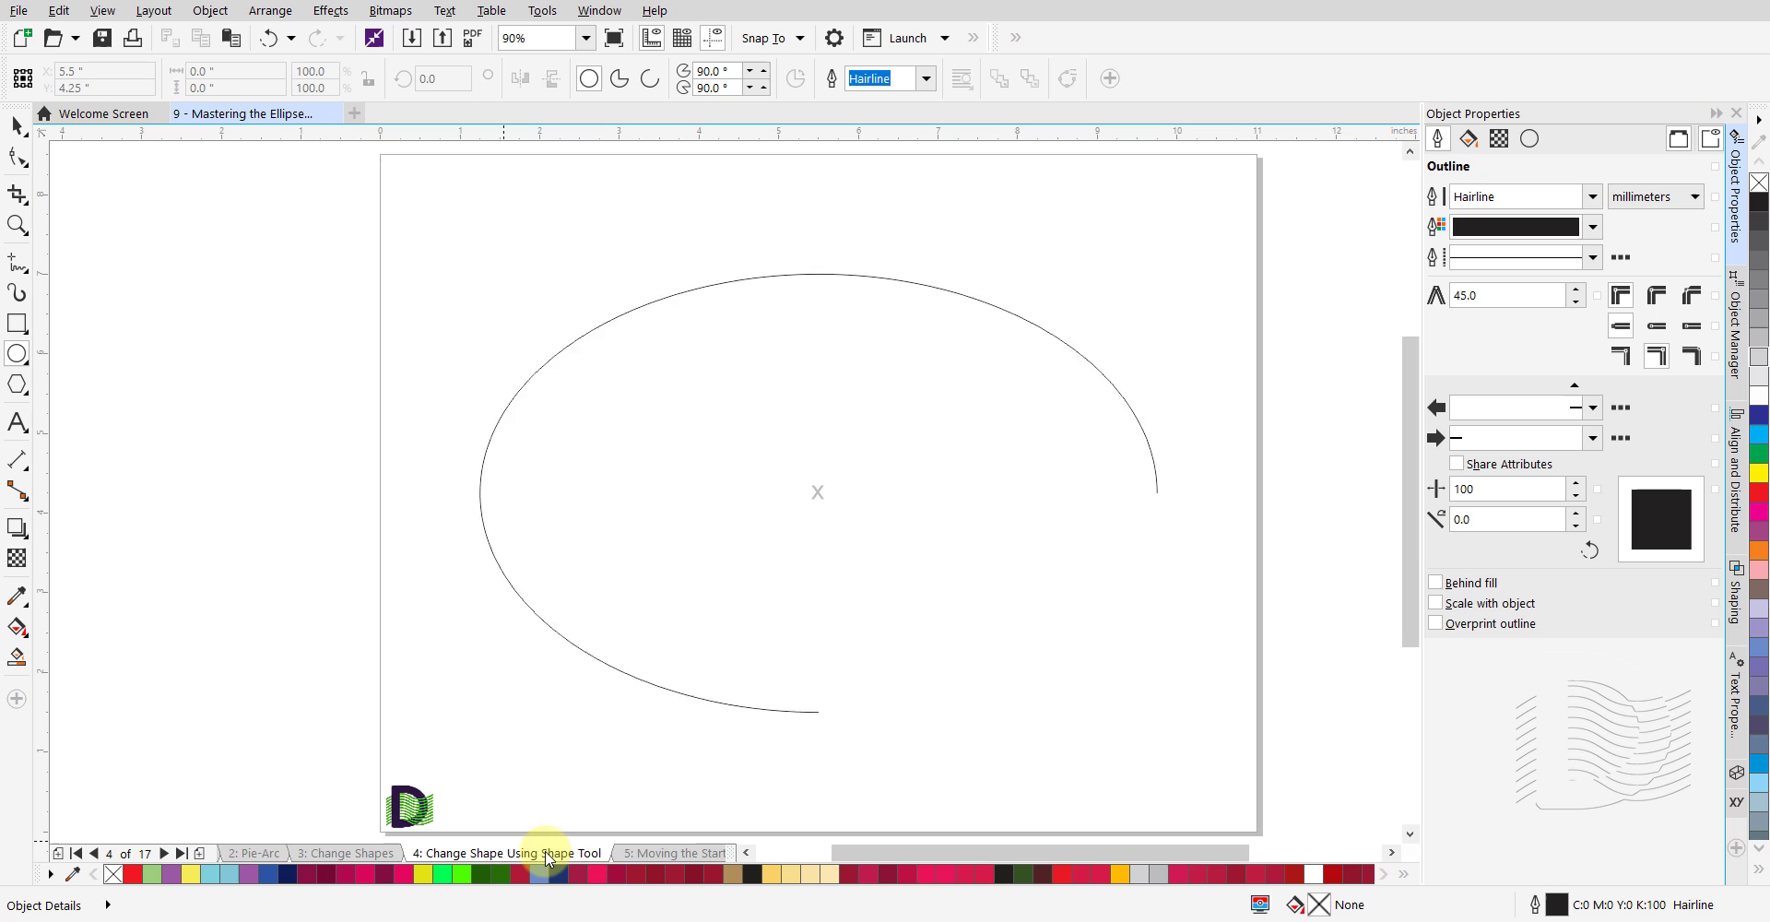
left_click(17, 157)
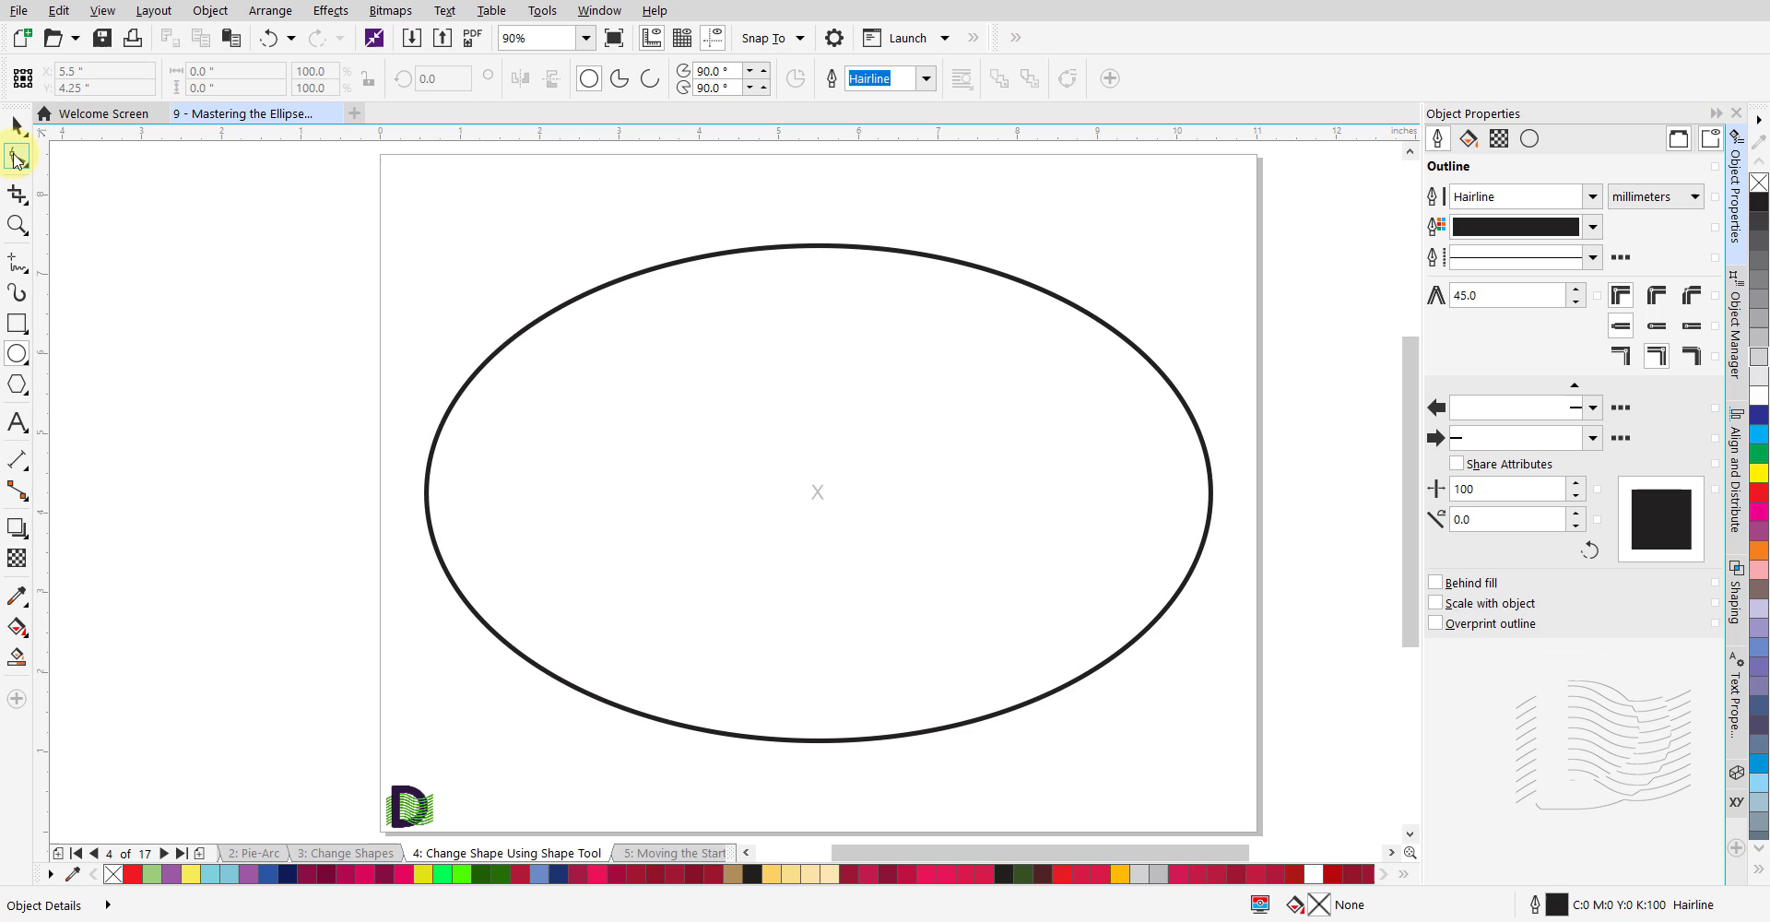
left_click(540, 315)
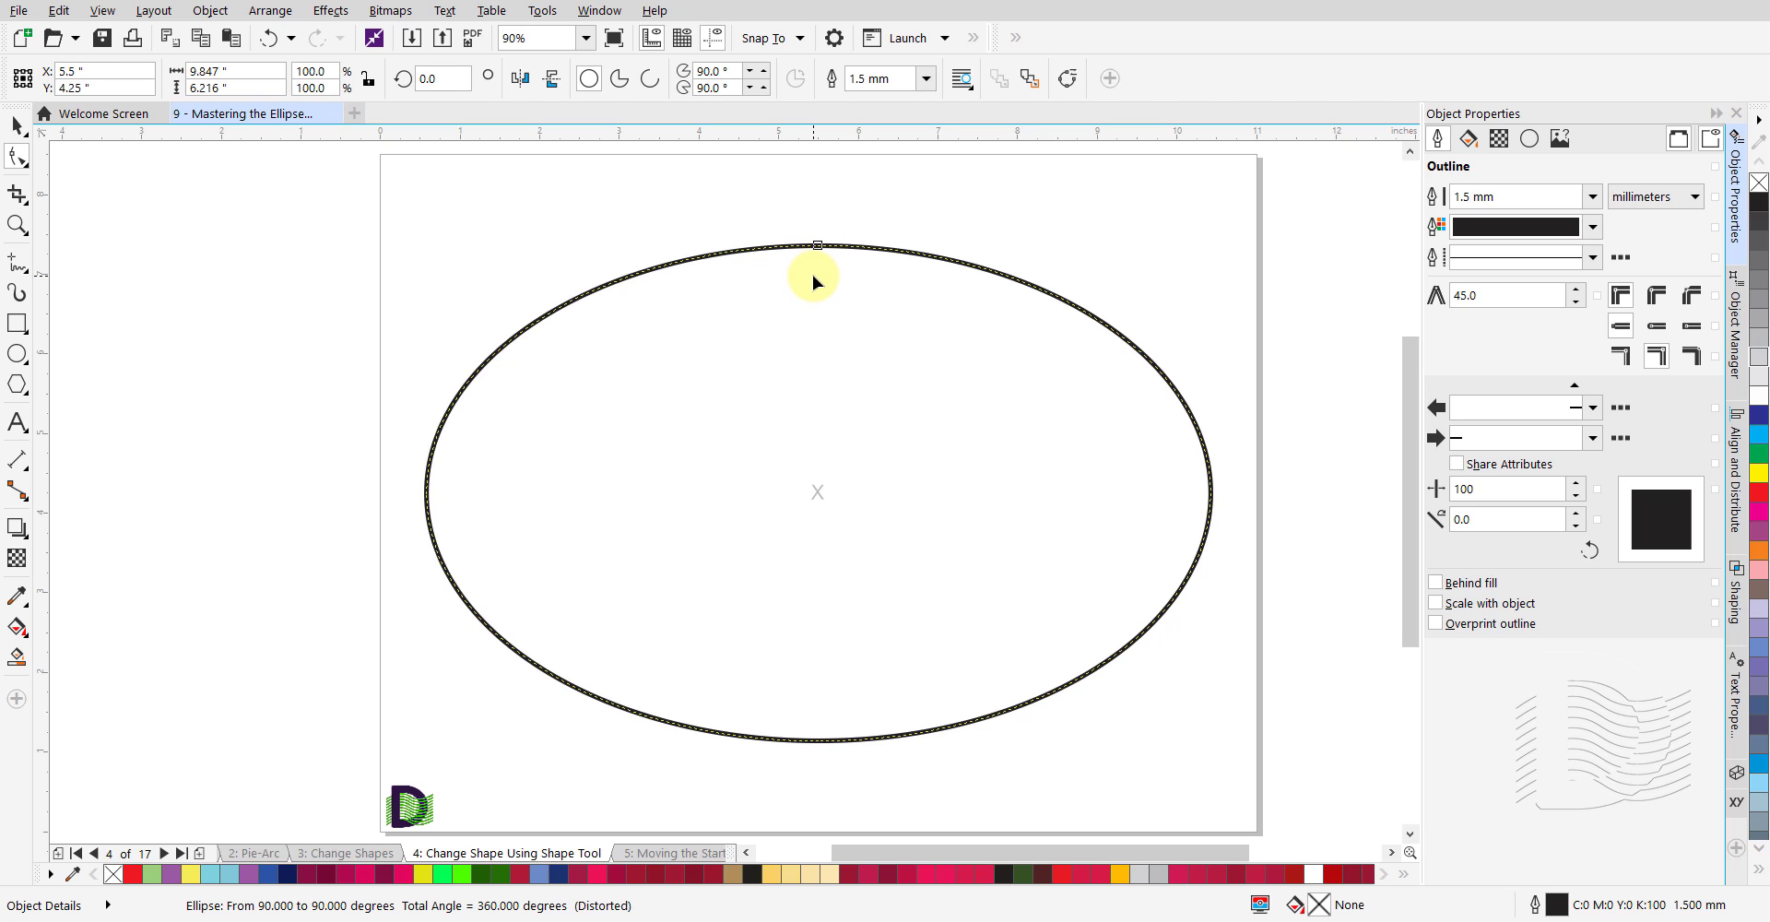
double_click(719, 71)
key("Tab")
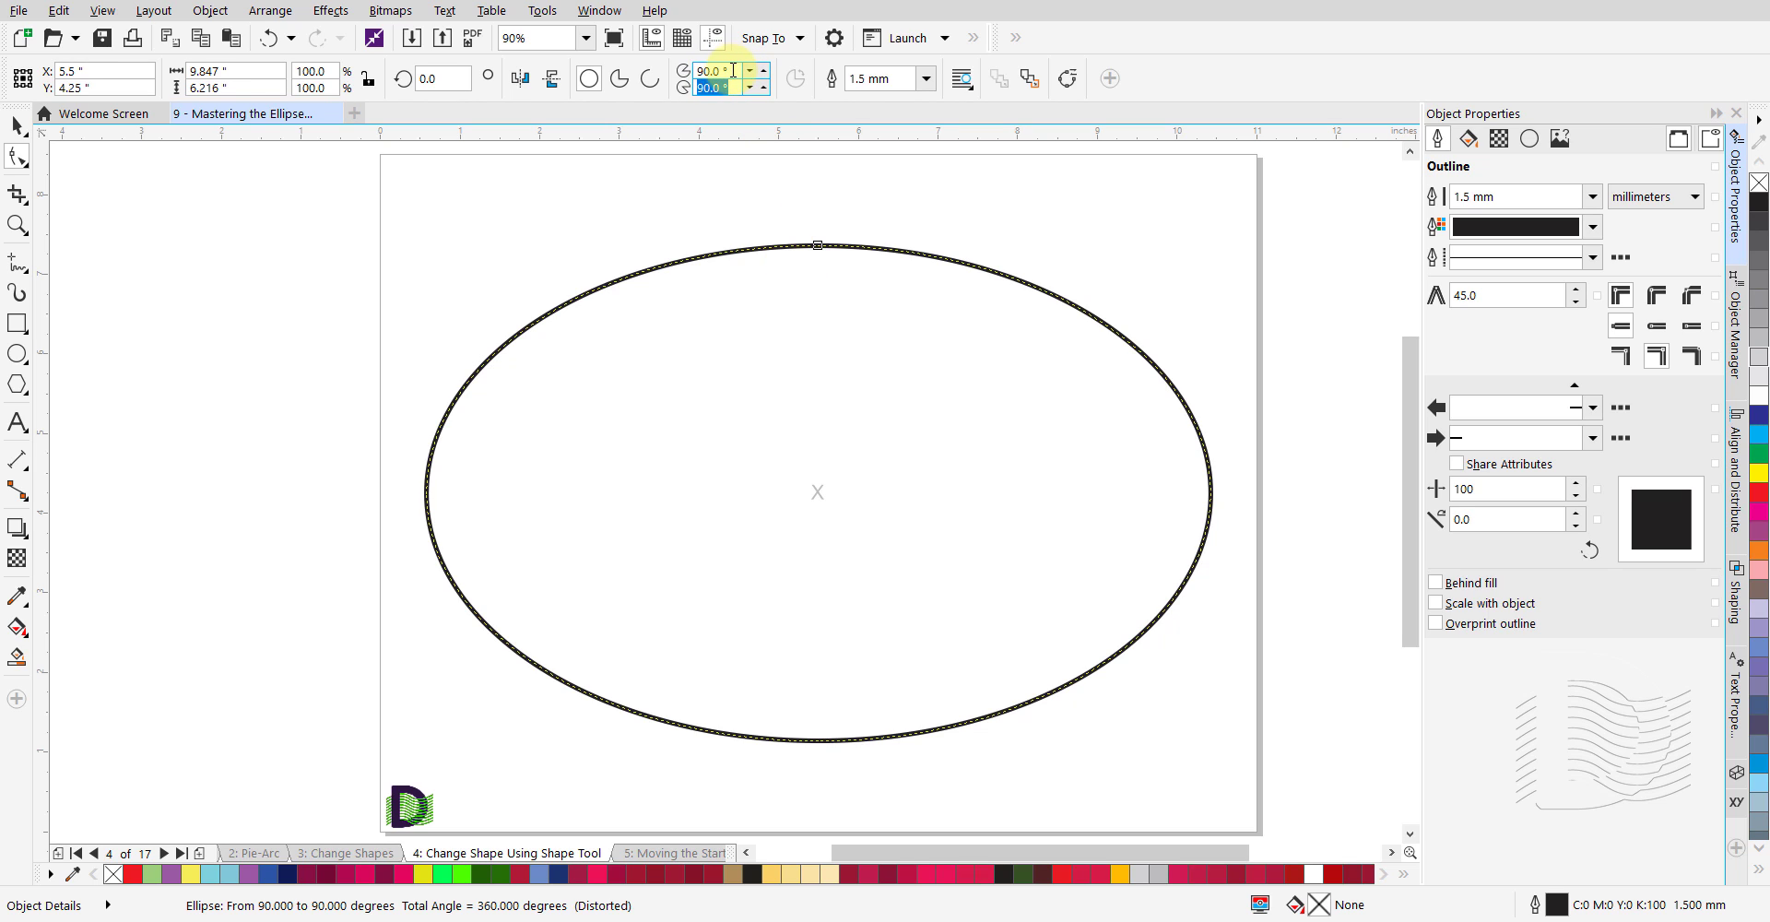
left_click(732, 71)
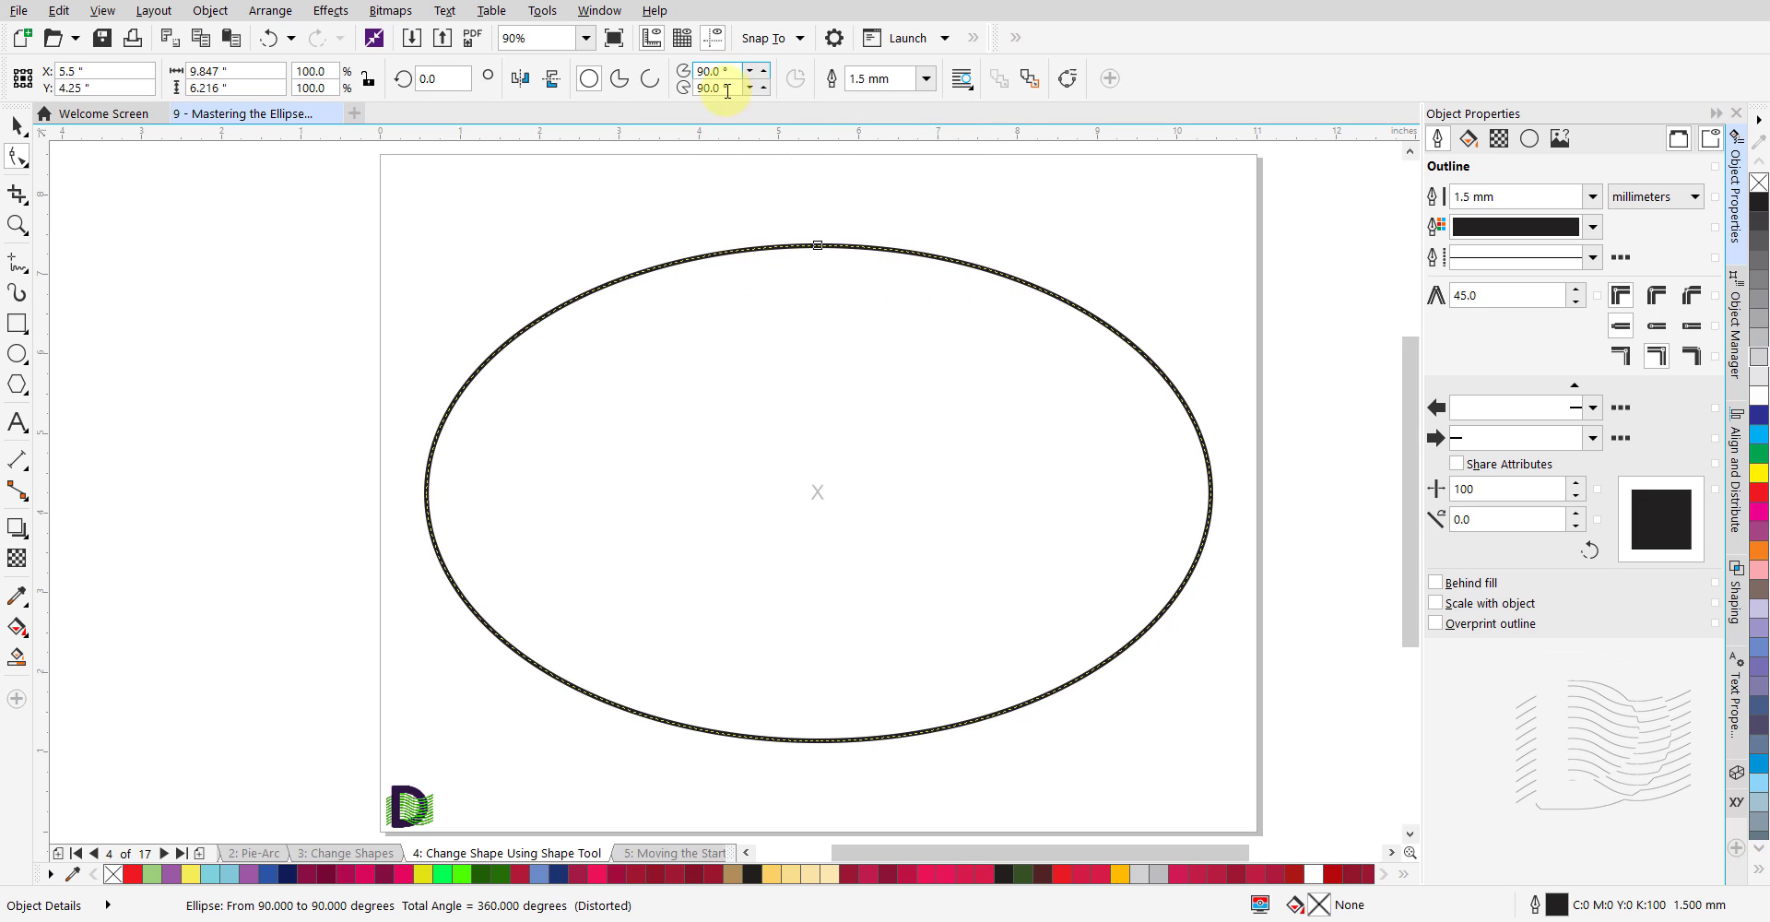
left_click_drag(735, 71, 642, 71)
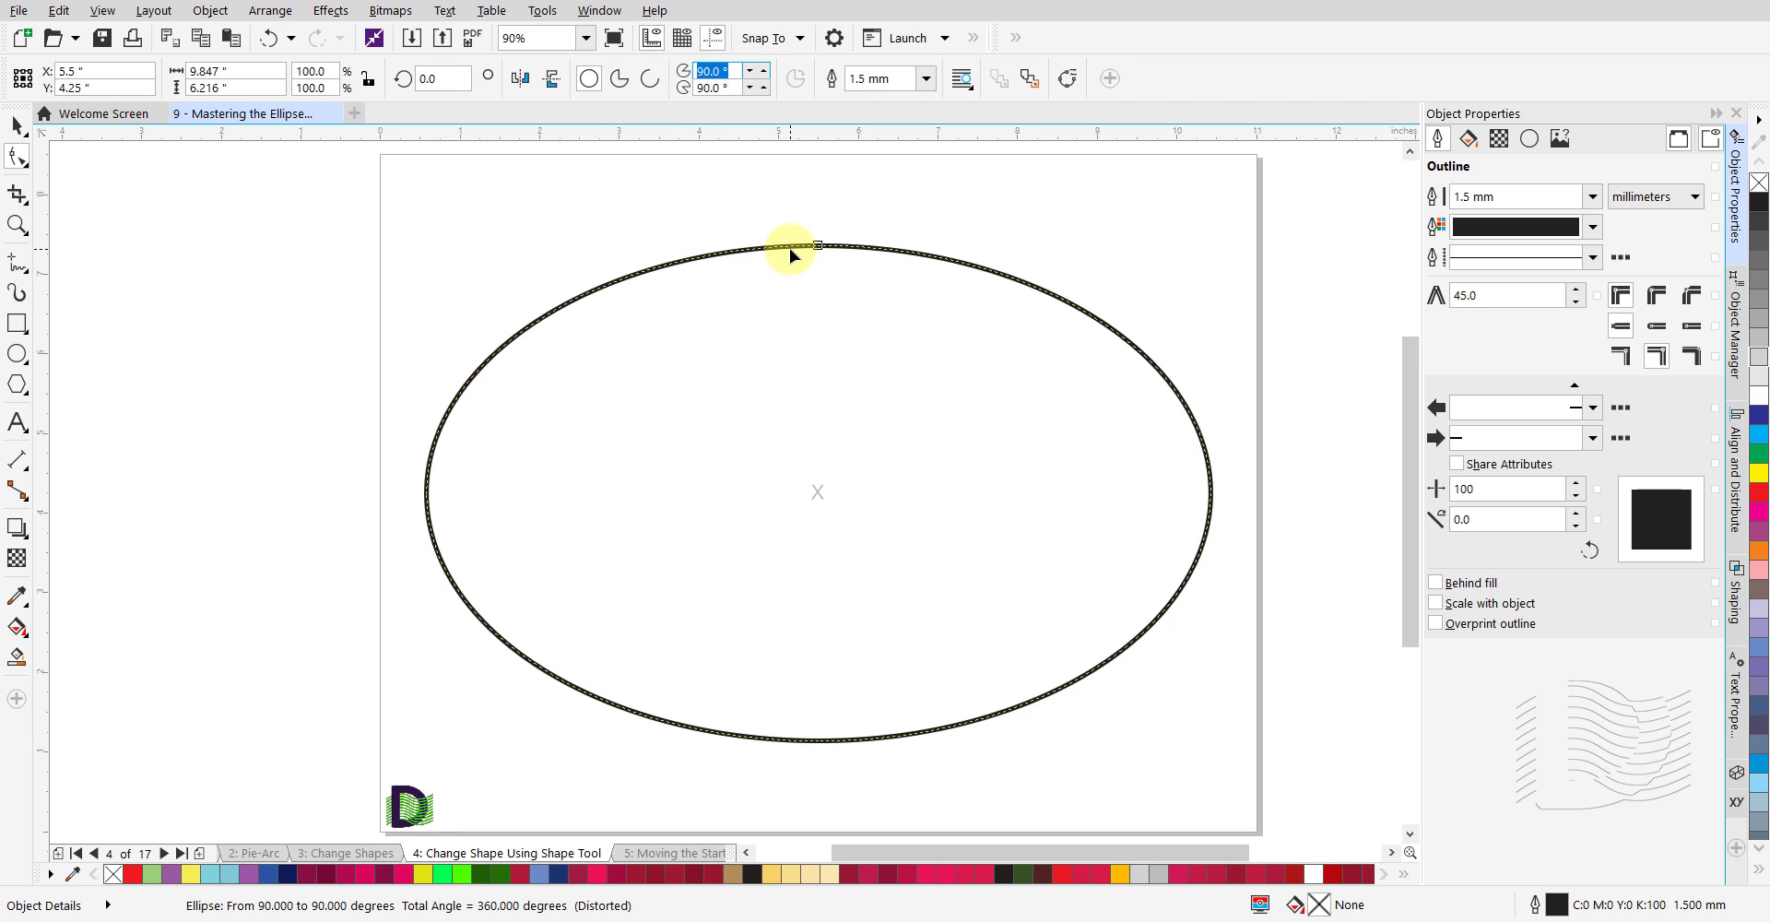
type("60")
key("Tab")
type("60")
key("Return")
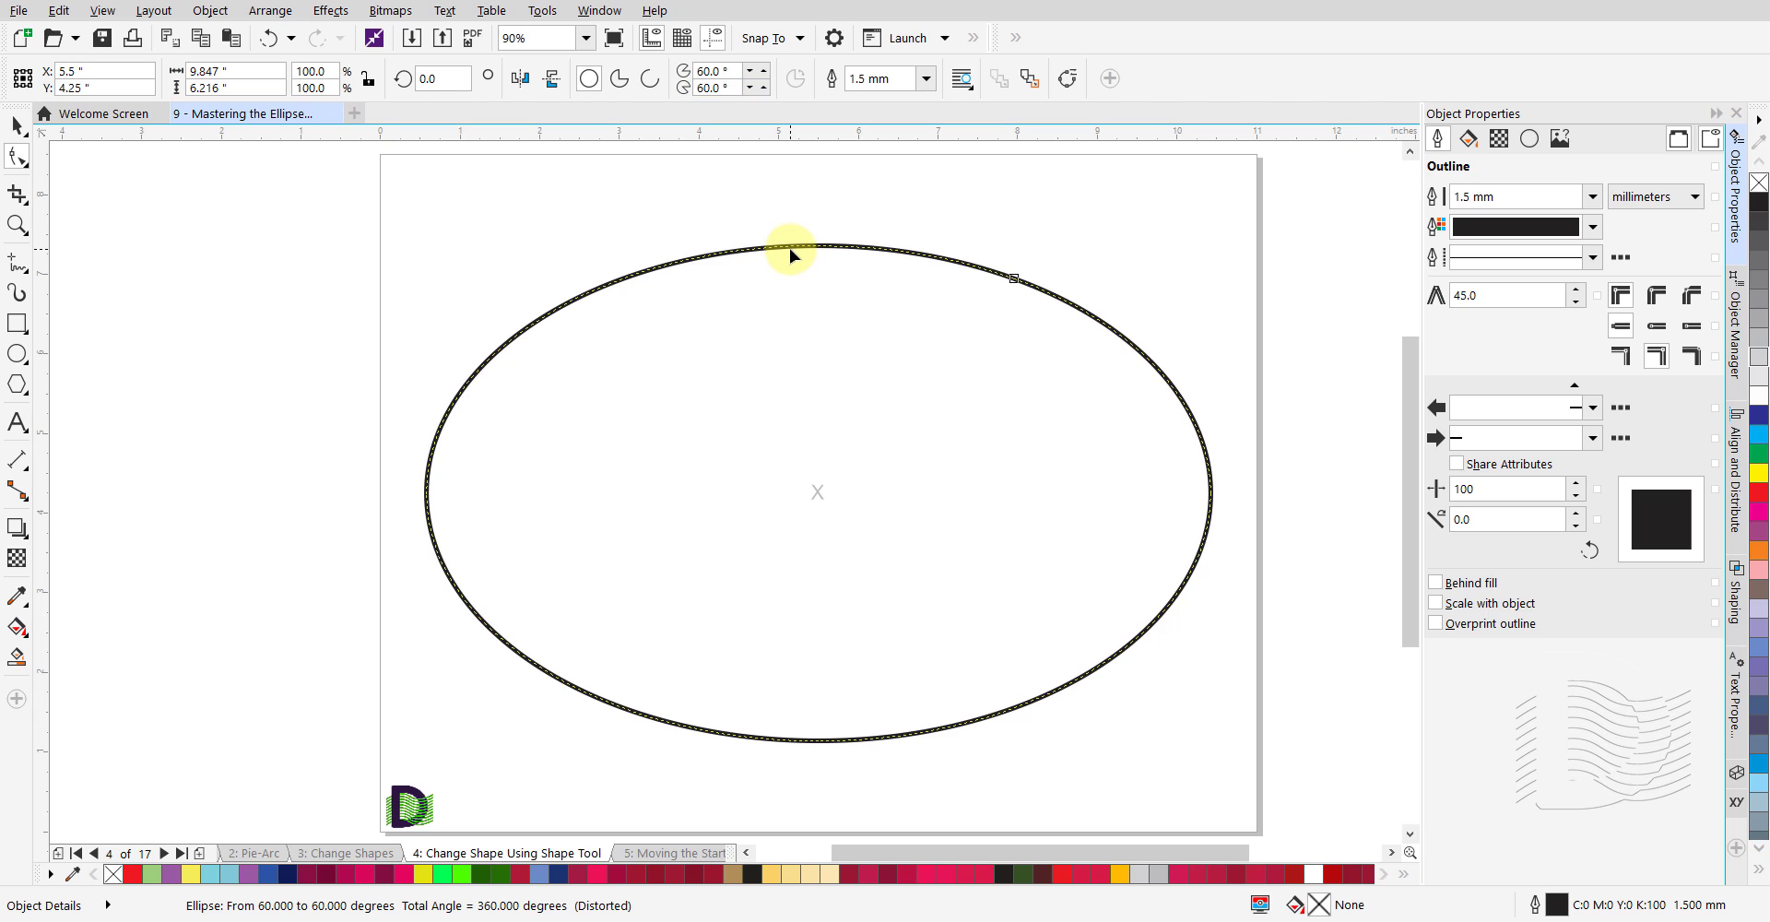
Reshape the ellipse by its node, switching between pie and arc, and finish with a pie wedge from 60 to about 107.5 degrees.
left_click(1014, 280)
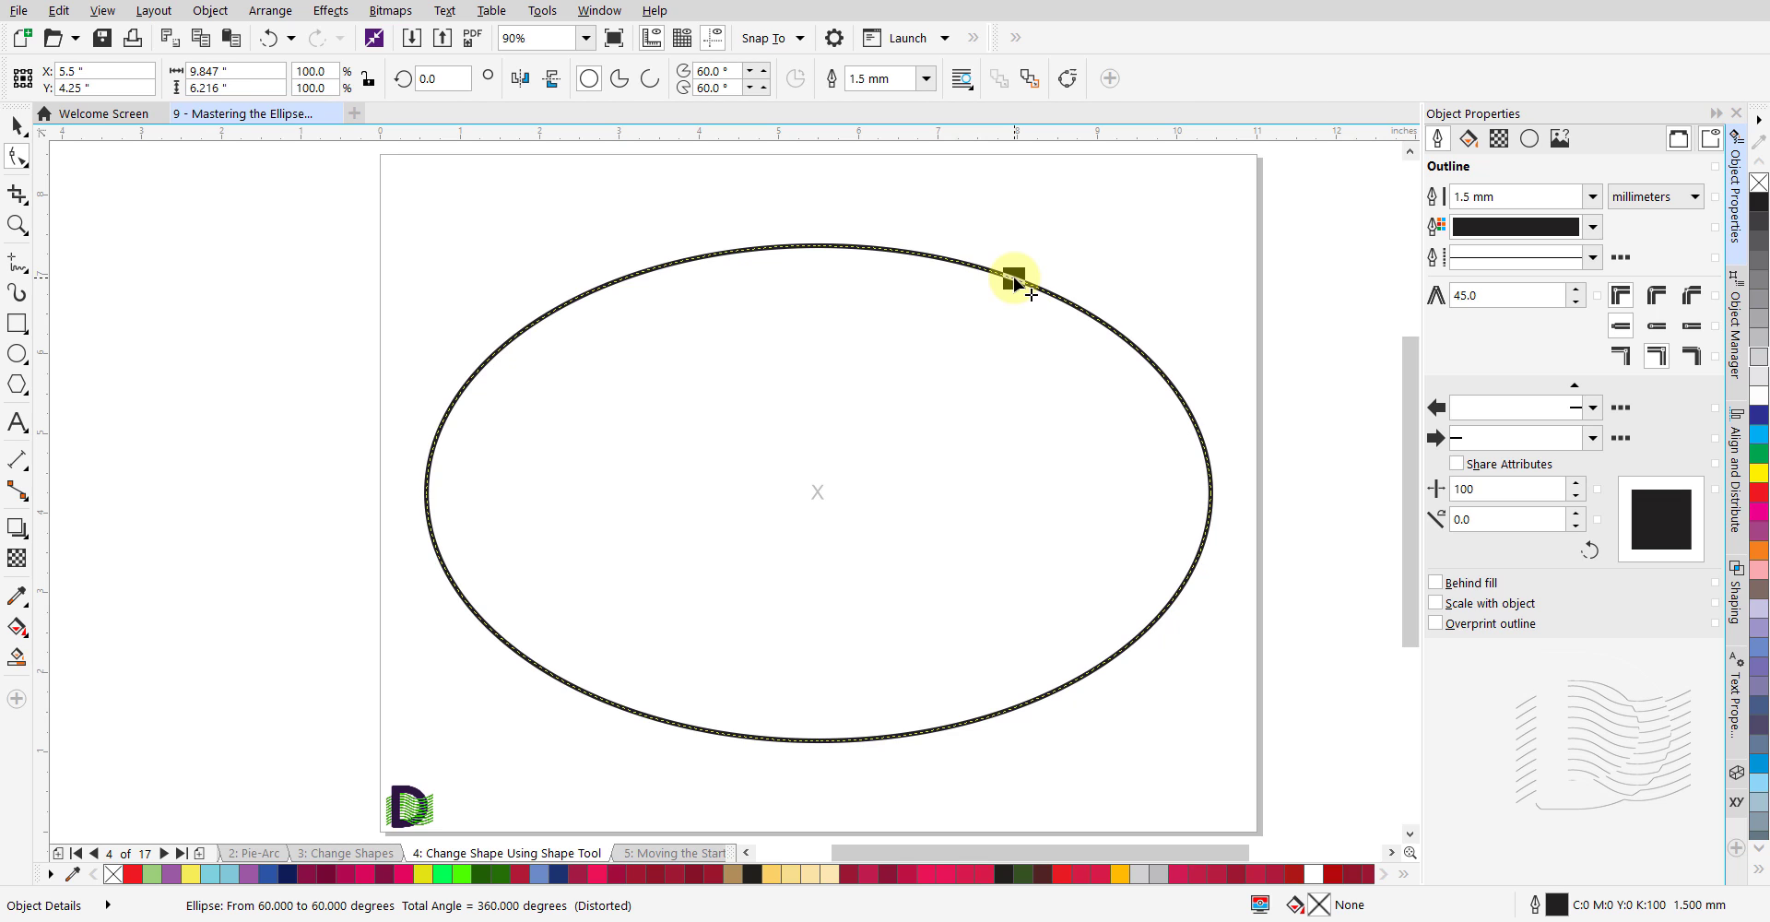
mouse_move(1014, 279)
left_mouse_down()
mouse_move(1056, 339)
mouse_move(1158, 415)
mouse_move(1157, 391)
left_mouse_up()
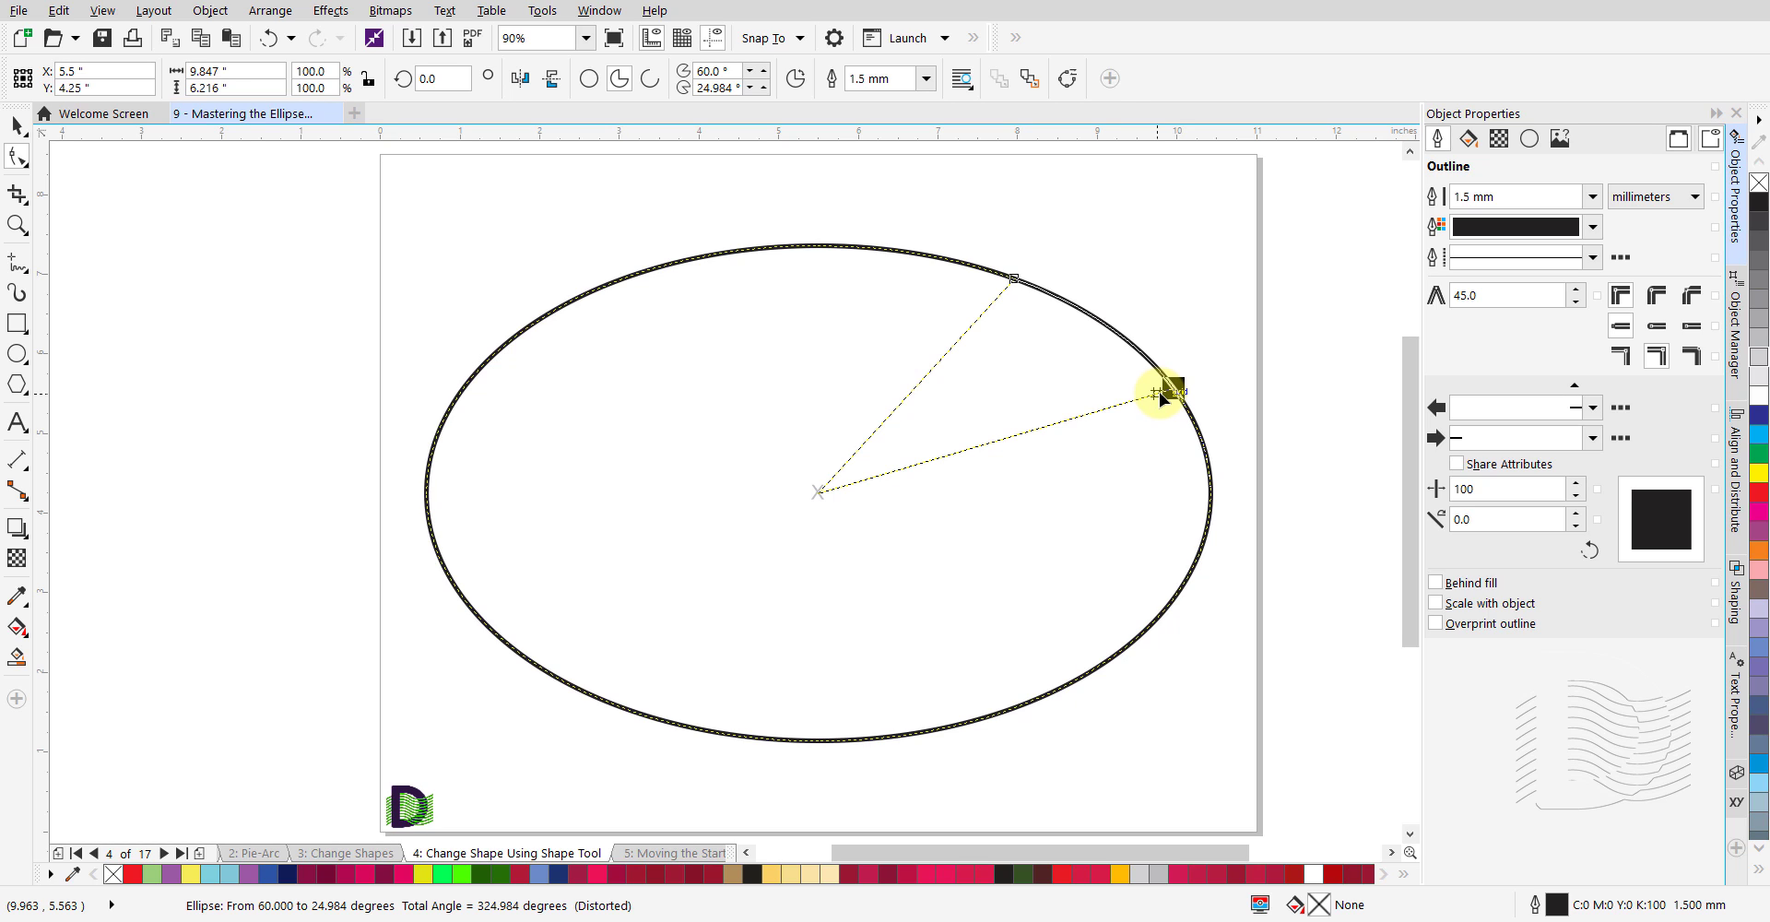
left_click_drag(1158, 391, 1239, 472)
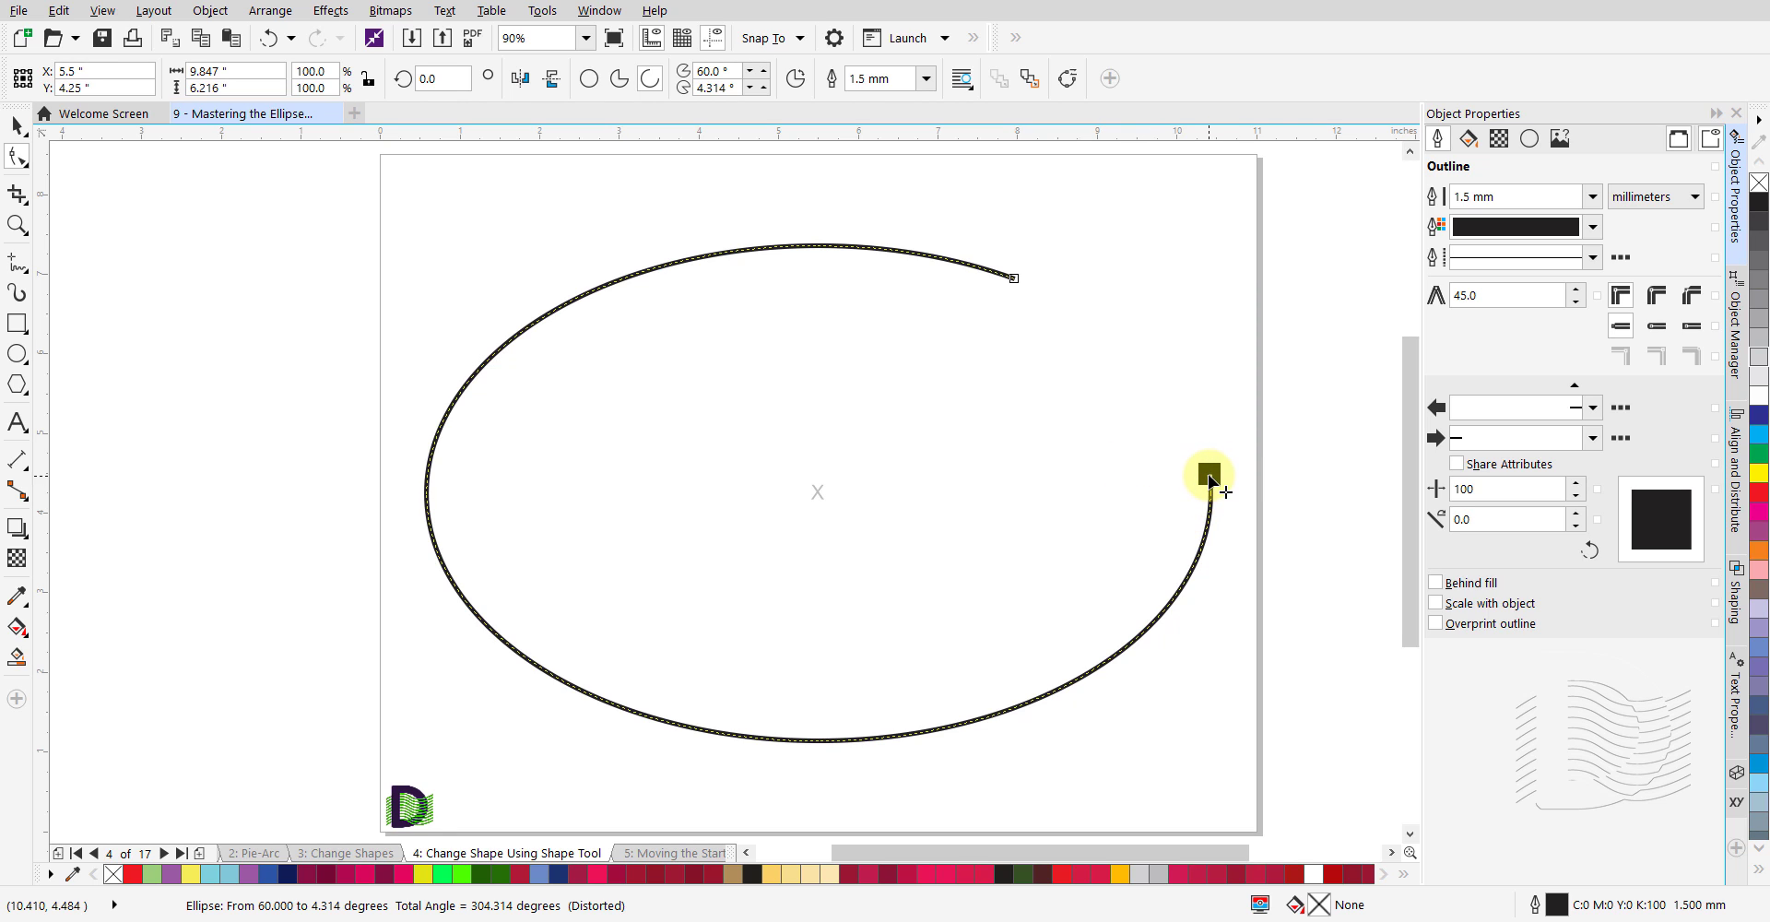
left_click_drag(1211, 471, 711, 290)
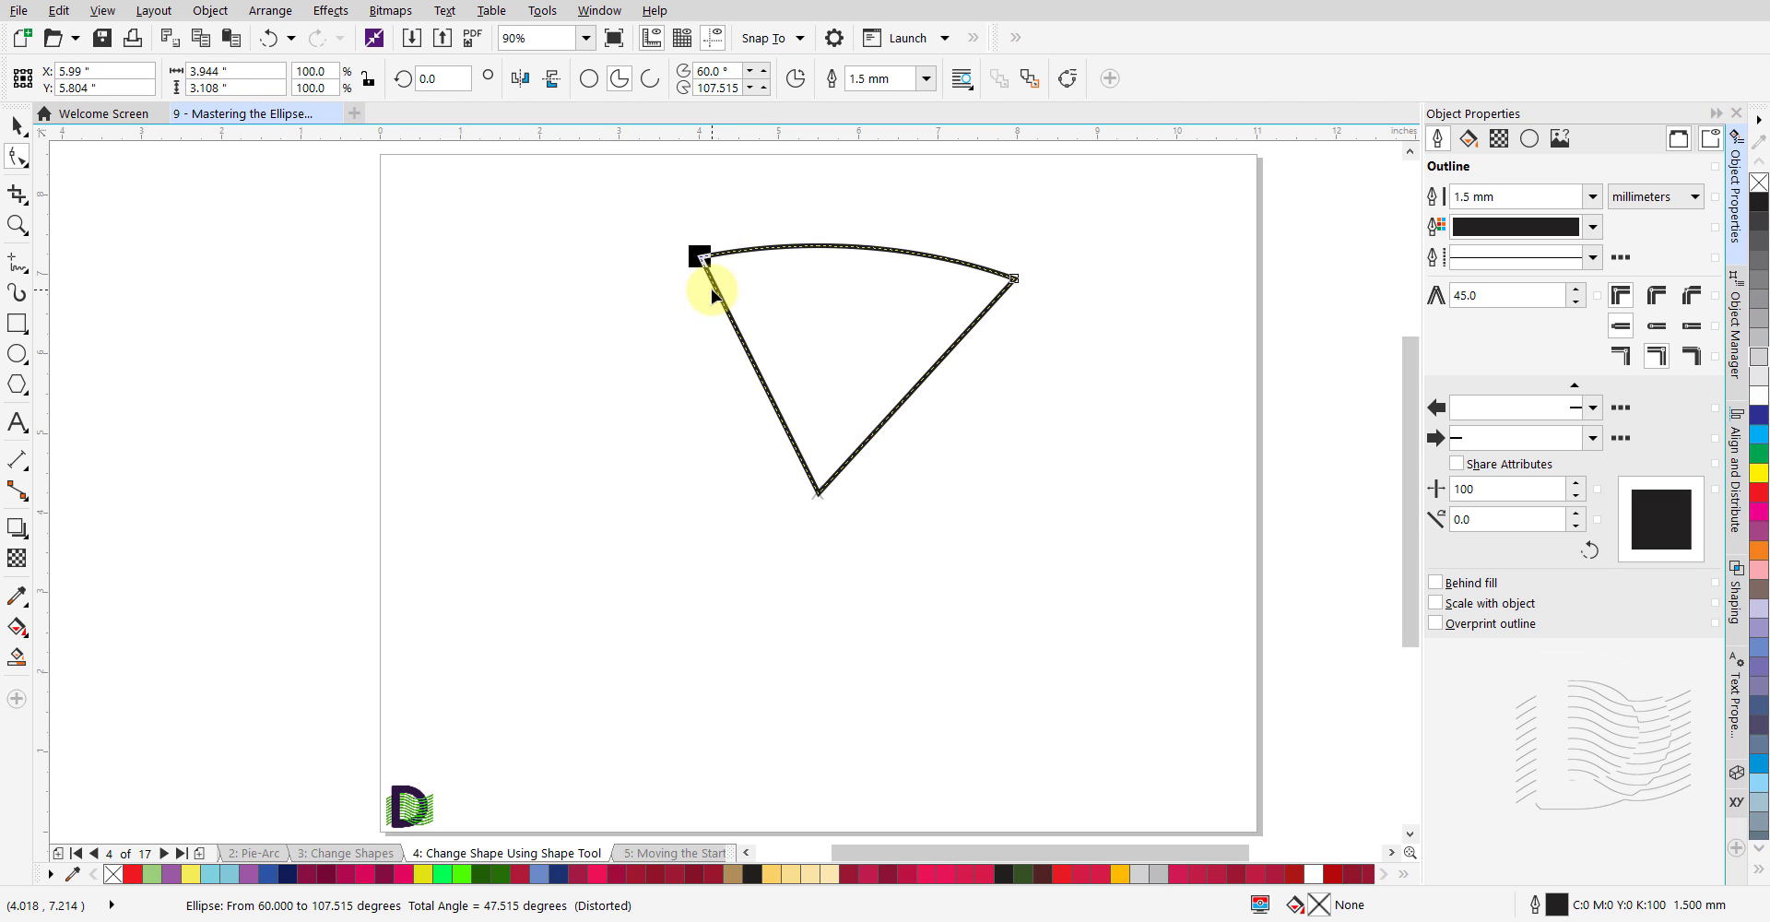
Toggle the pie's direction between clockwise and counterclockwise, finishing with the large pie from about 107.5 to 60 degrees.
left_click(796, 83)
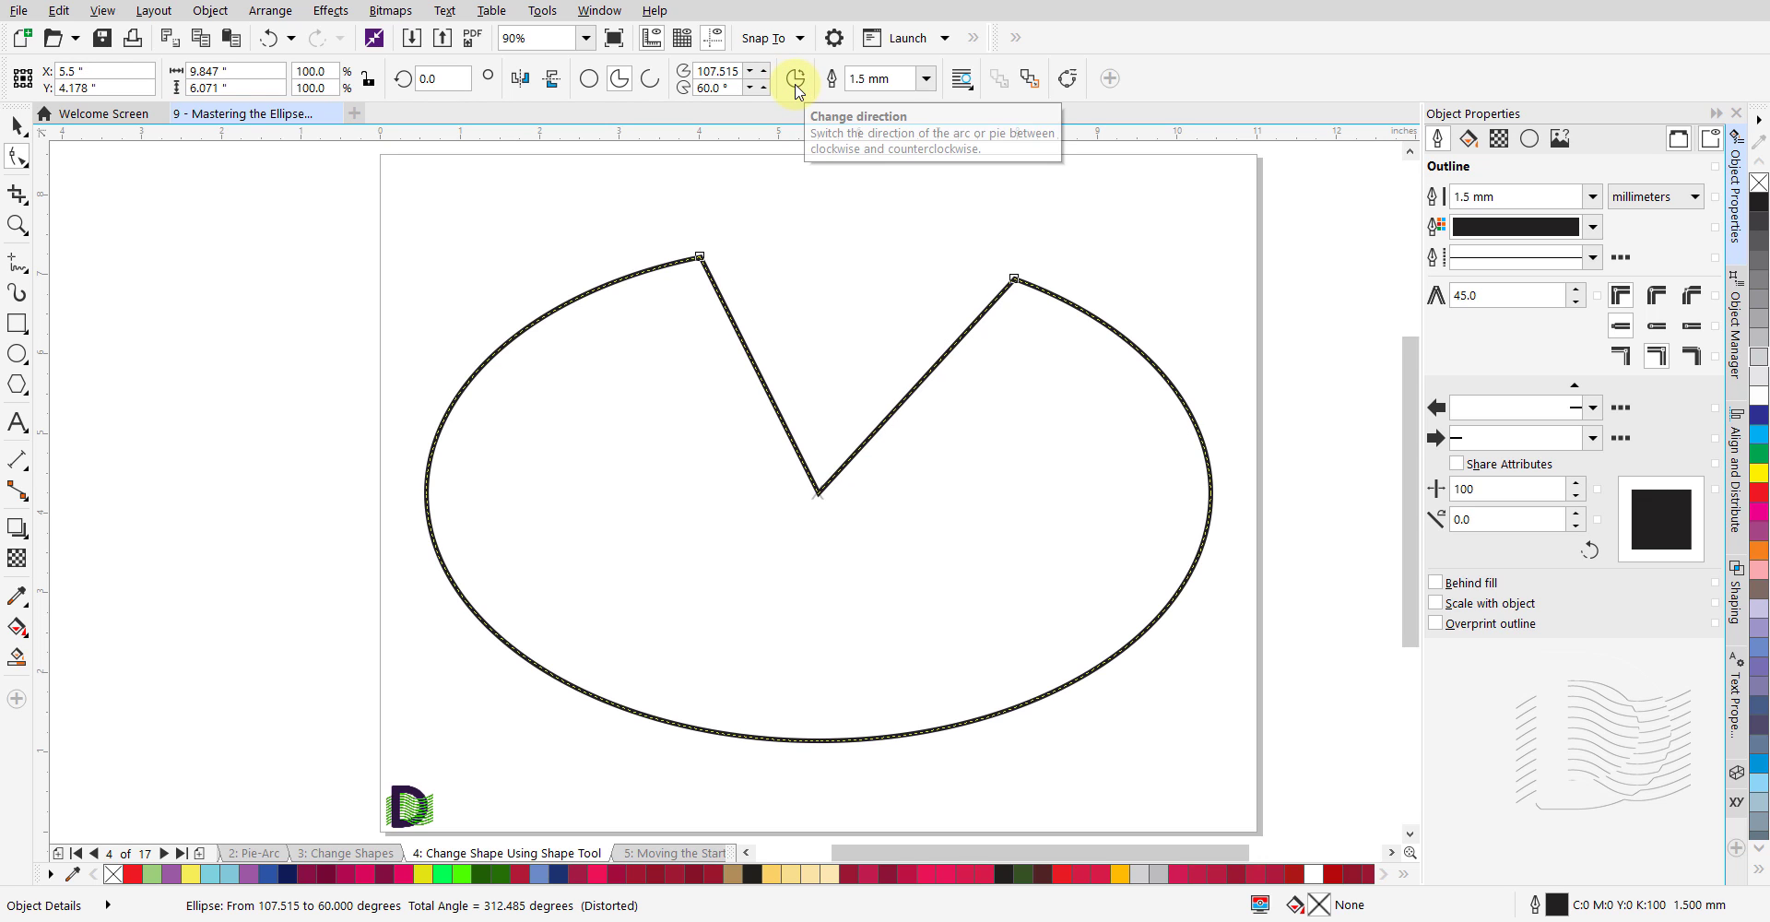
left_click(795, 83)
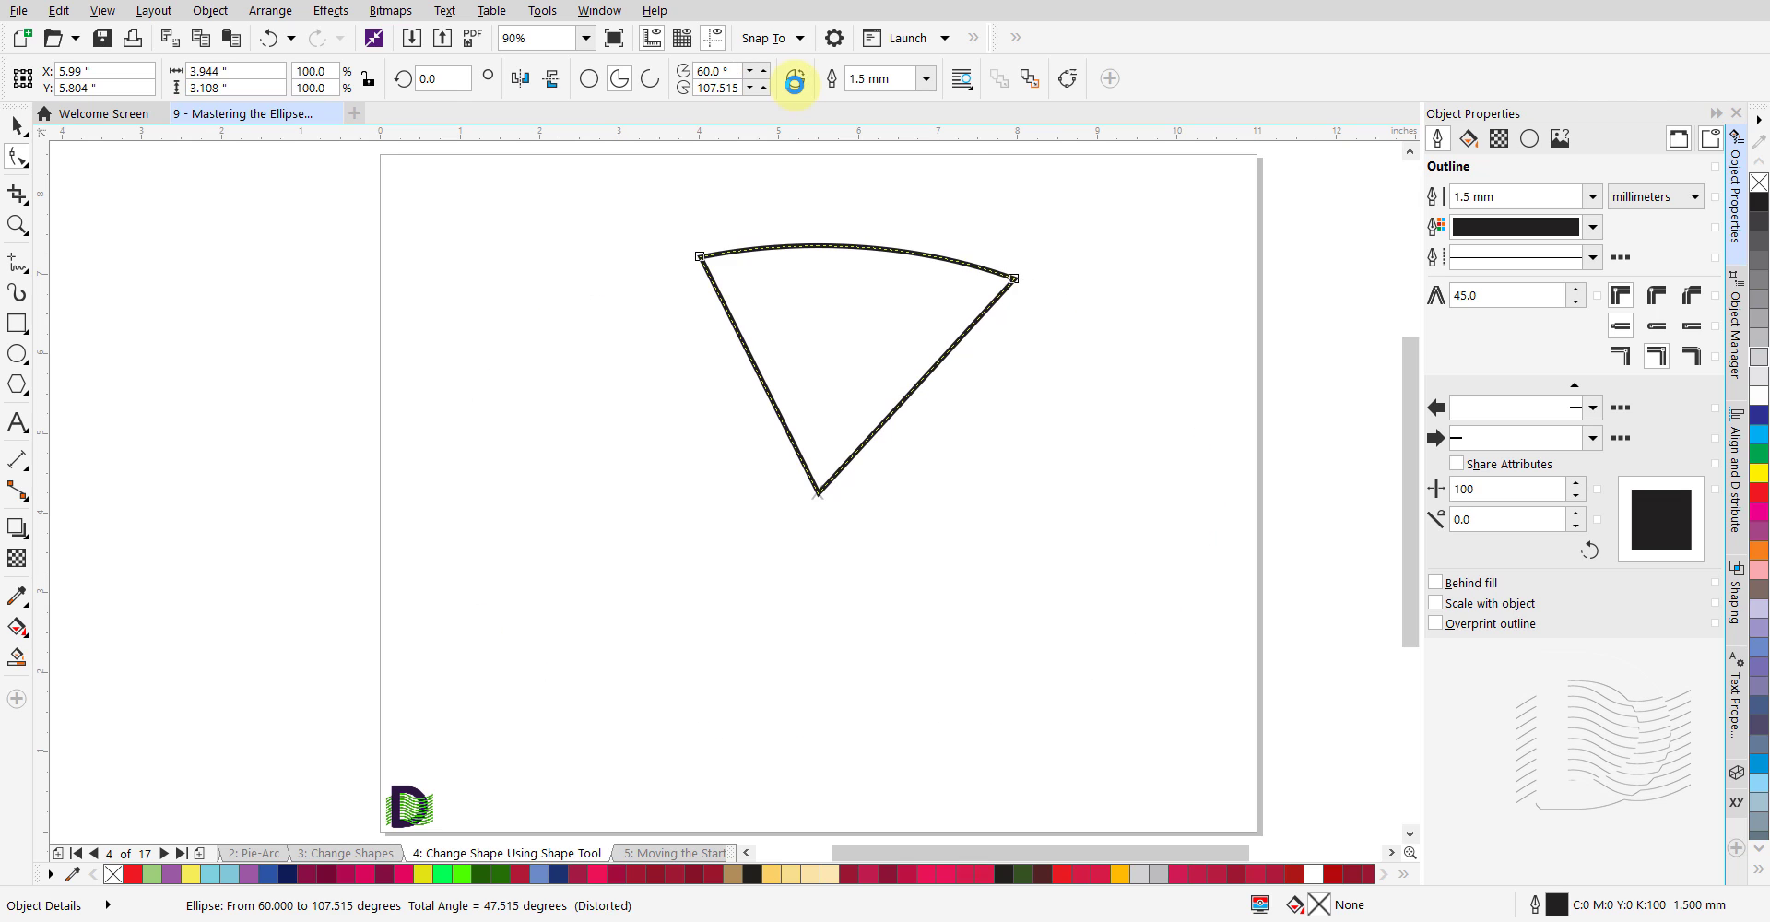
left_click(795, 83)
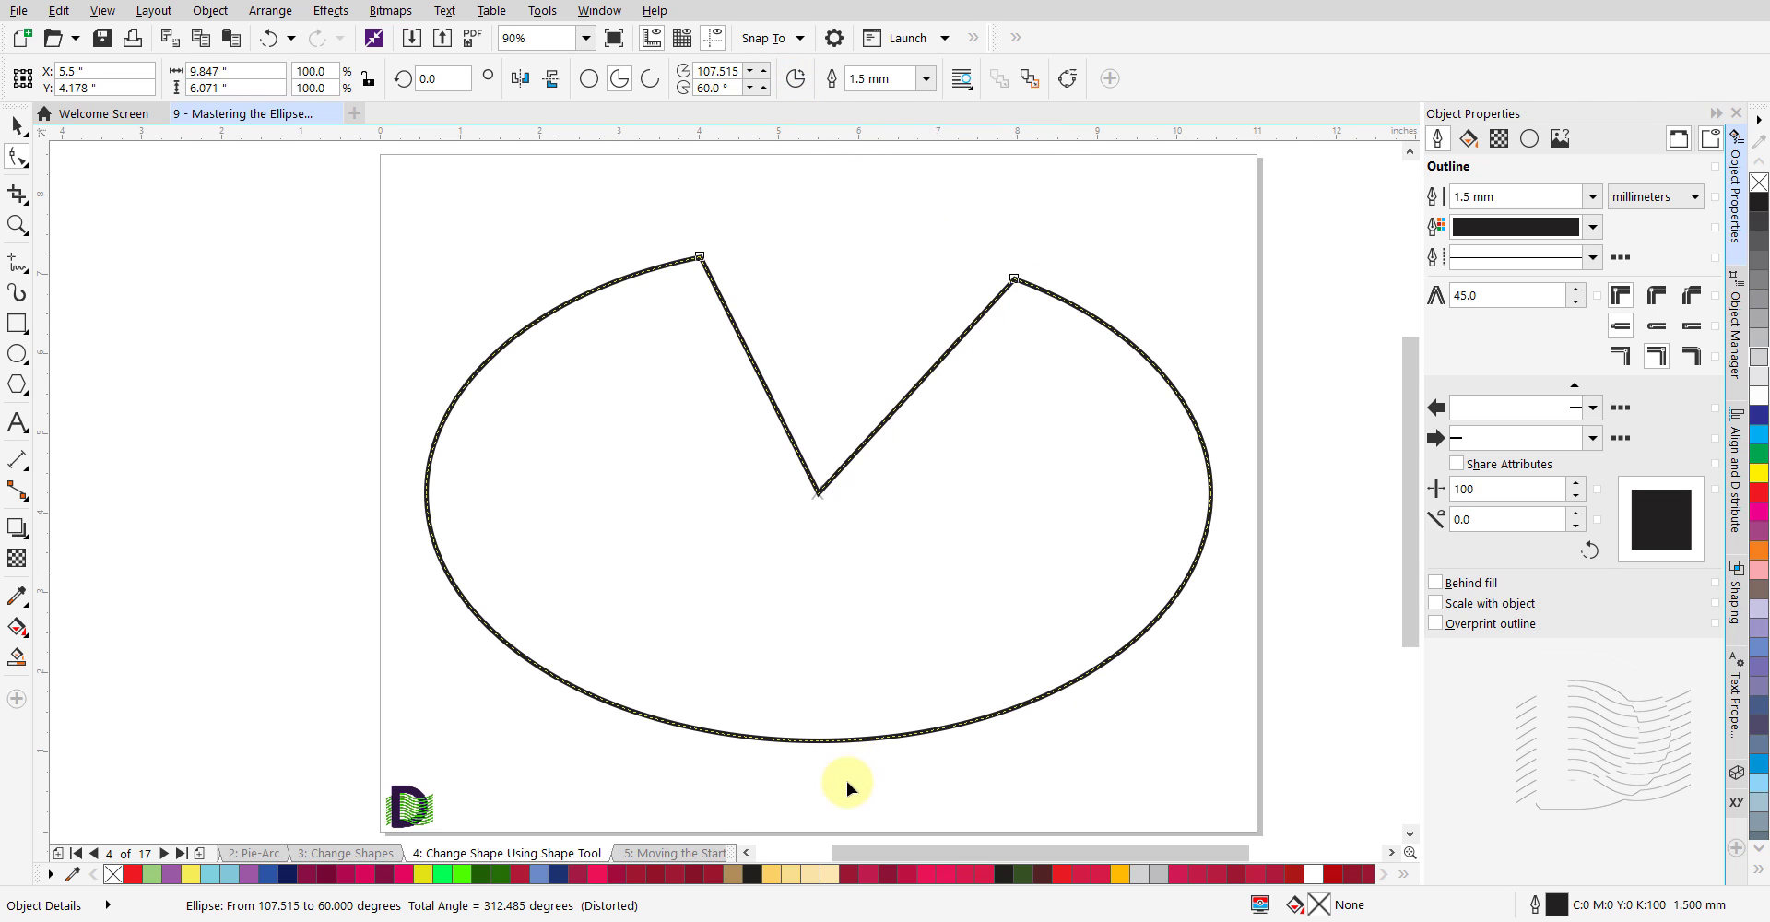
On the Moving the Start_End Points page, draw an arc with the Ellipse tool about 8.75 by 5.43 inches around the centre mark.
left_click(667, 855)
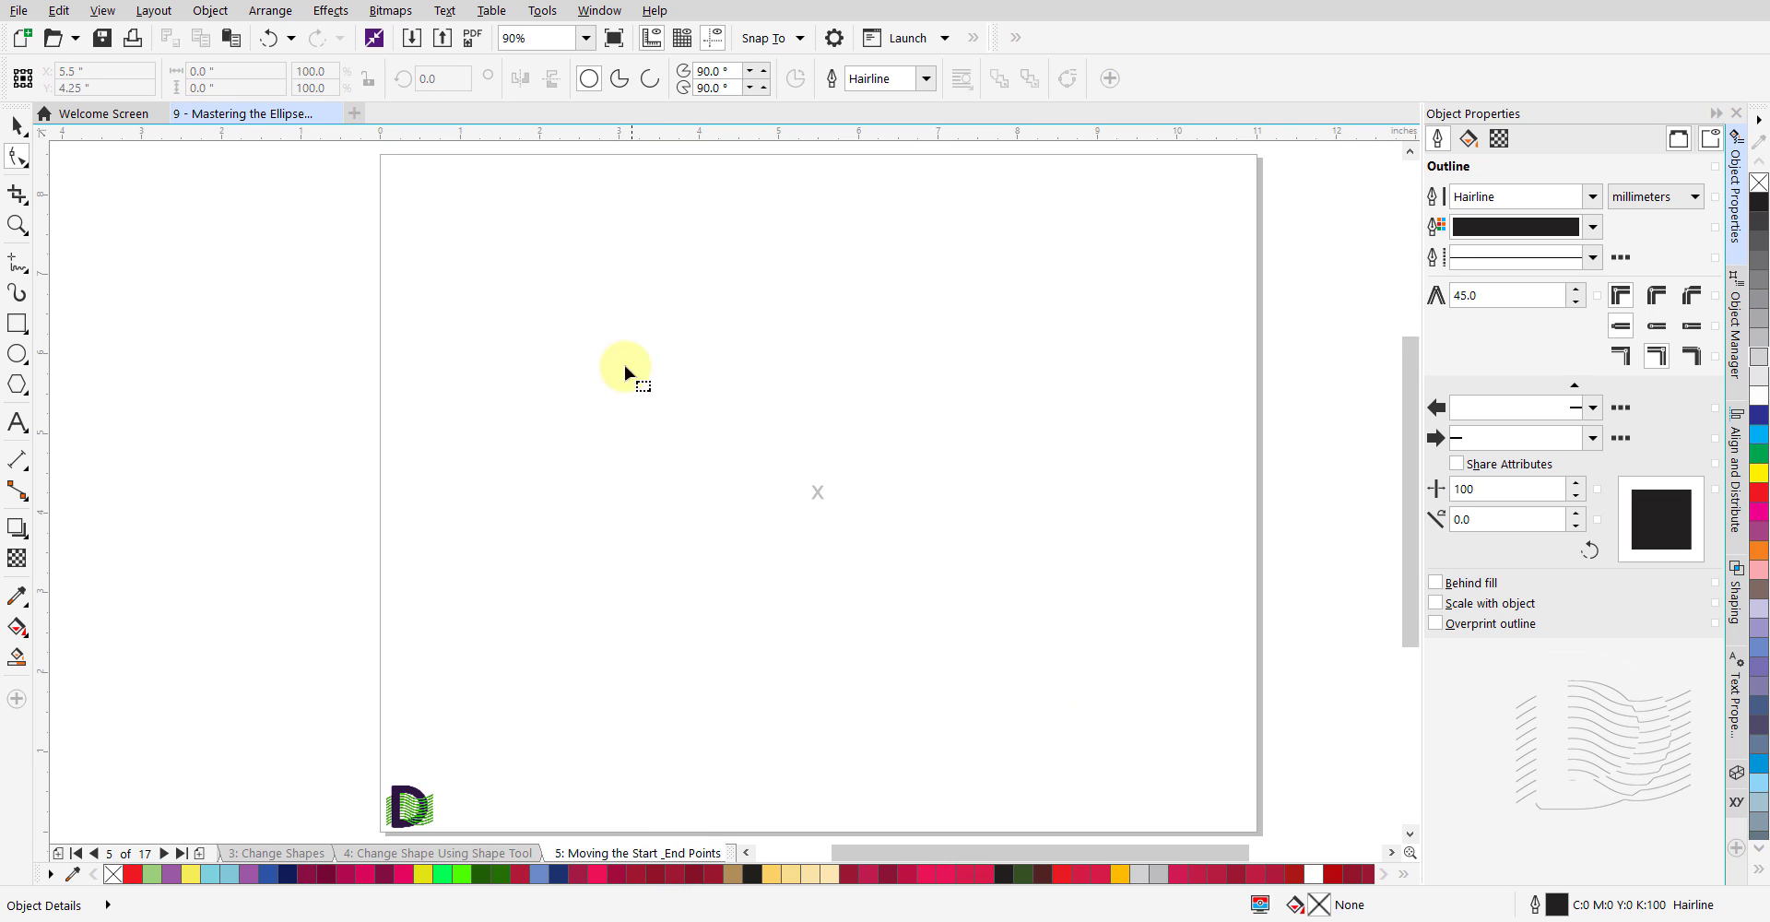
left_click(648, 79)
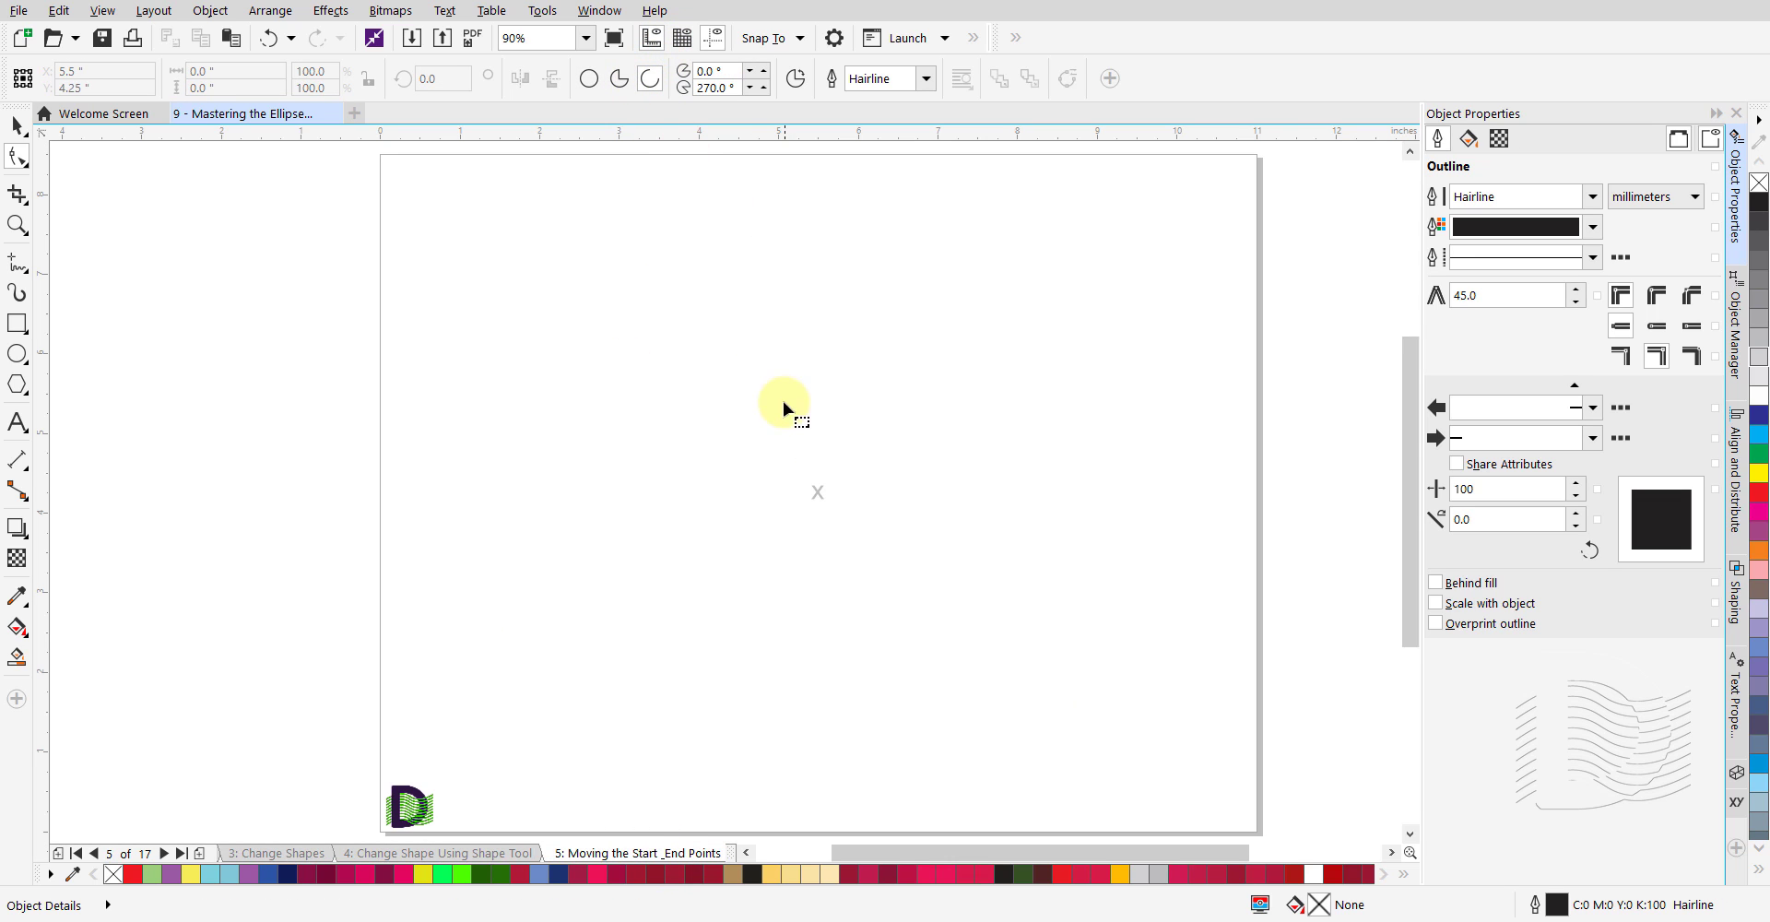
left_click(17, 354)
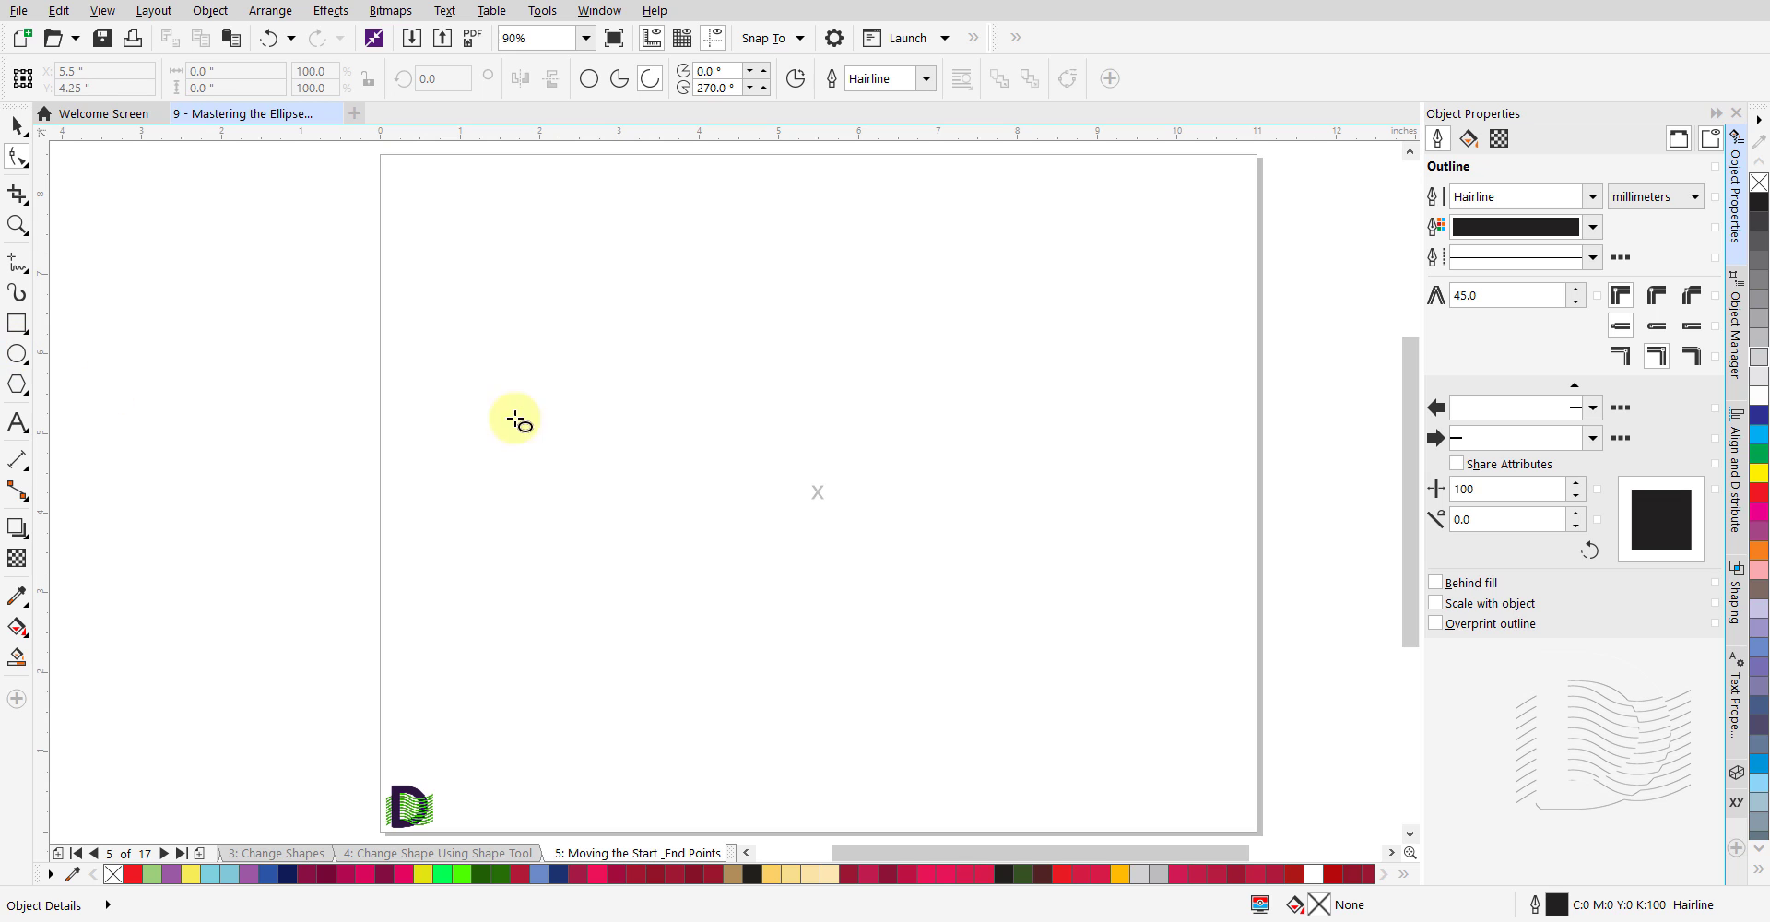
left_click_drag(817, 492, 1148, 711)
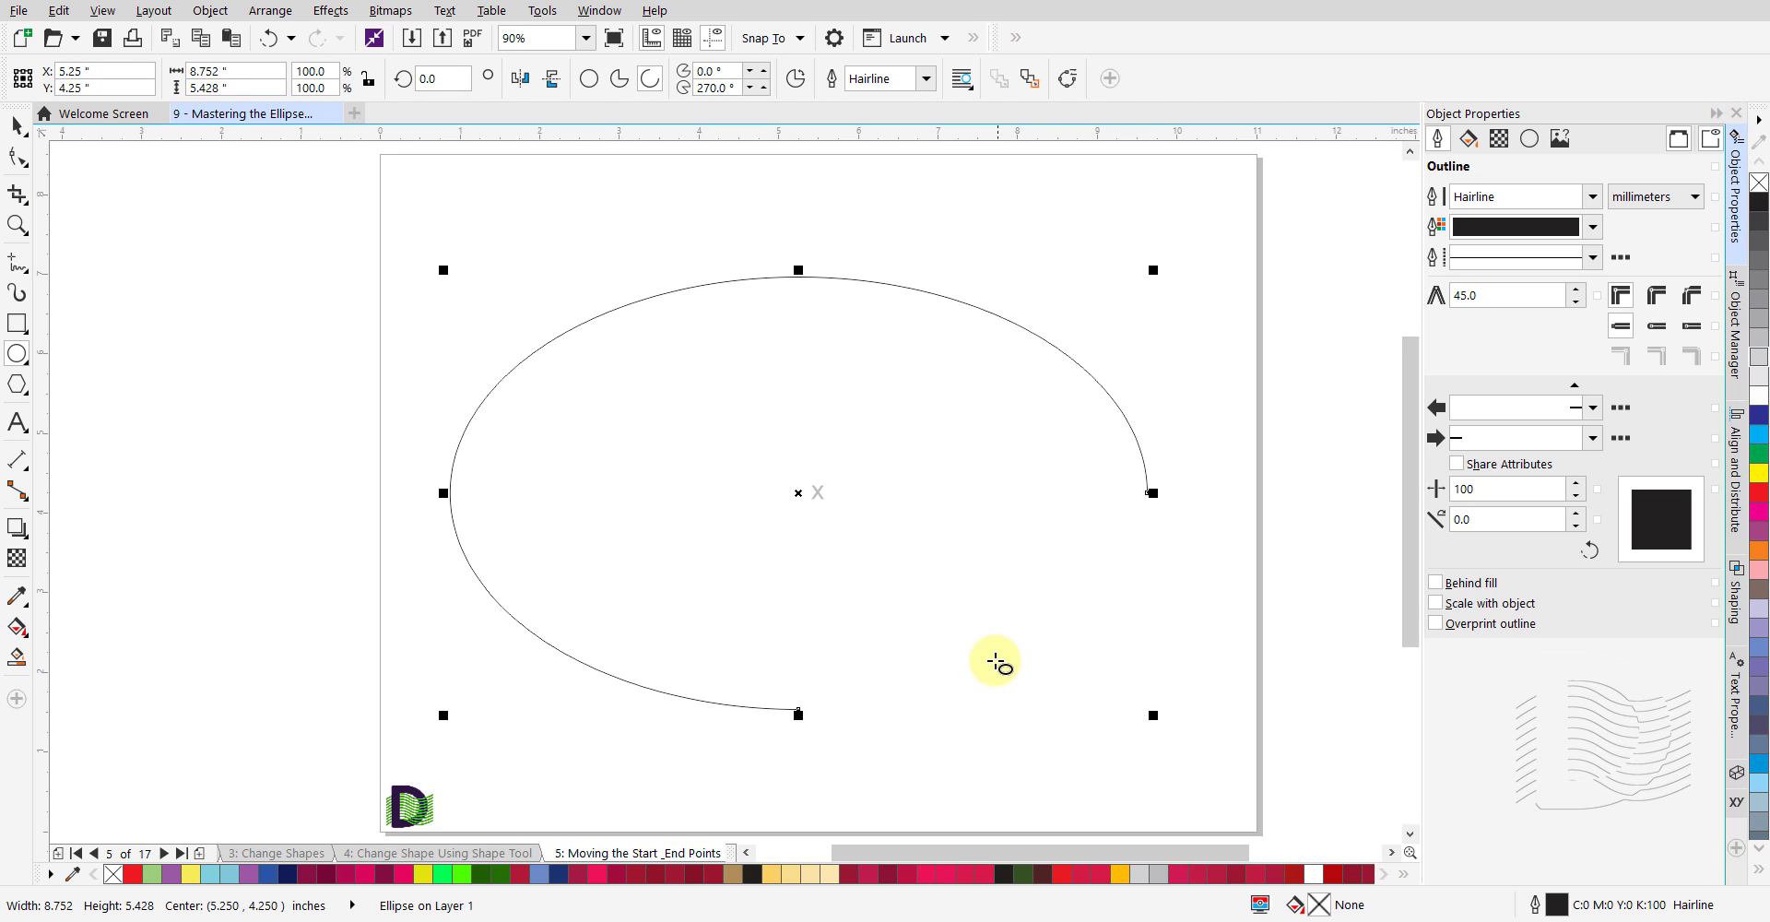
Set the arc's starting angle to 45 degrees and its ending angle to -45 degrees, and deselect it.
double_click(734, 71)
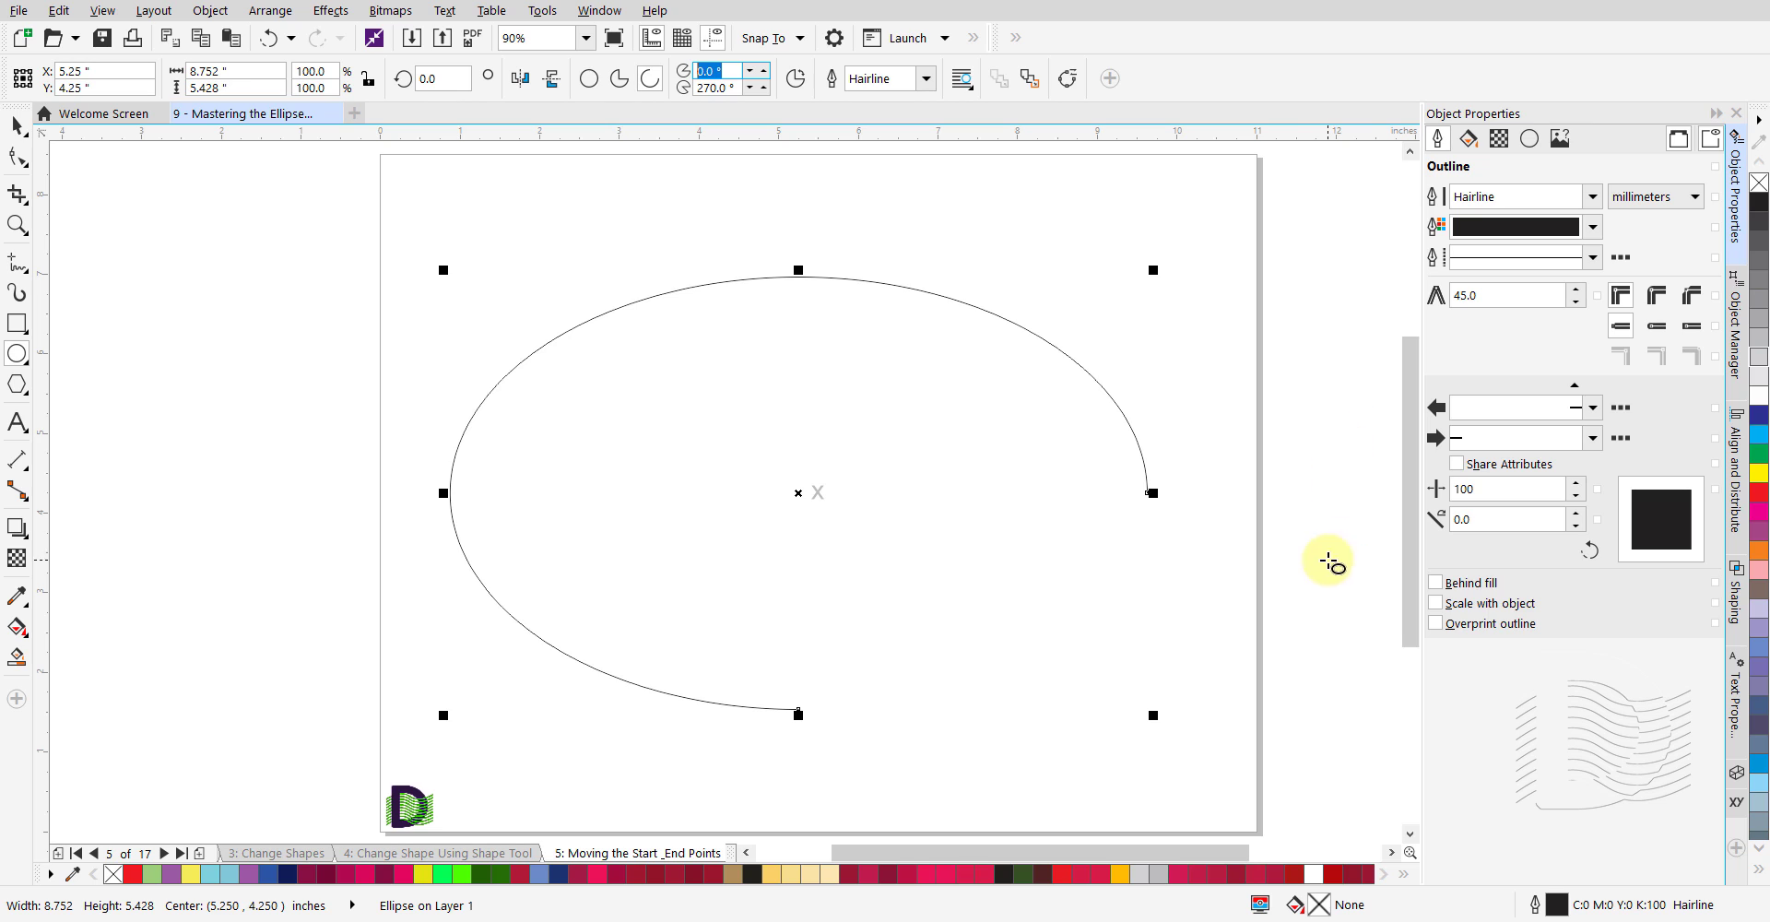
key("Tab")
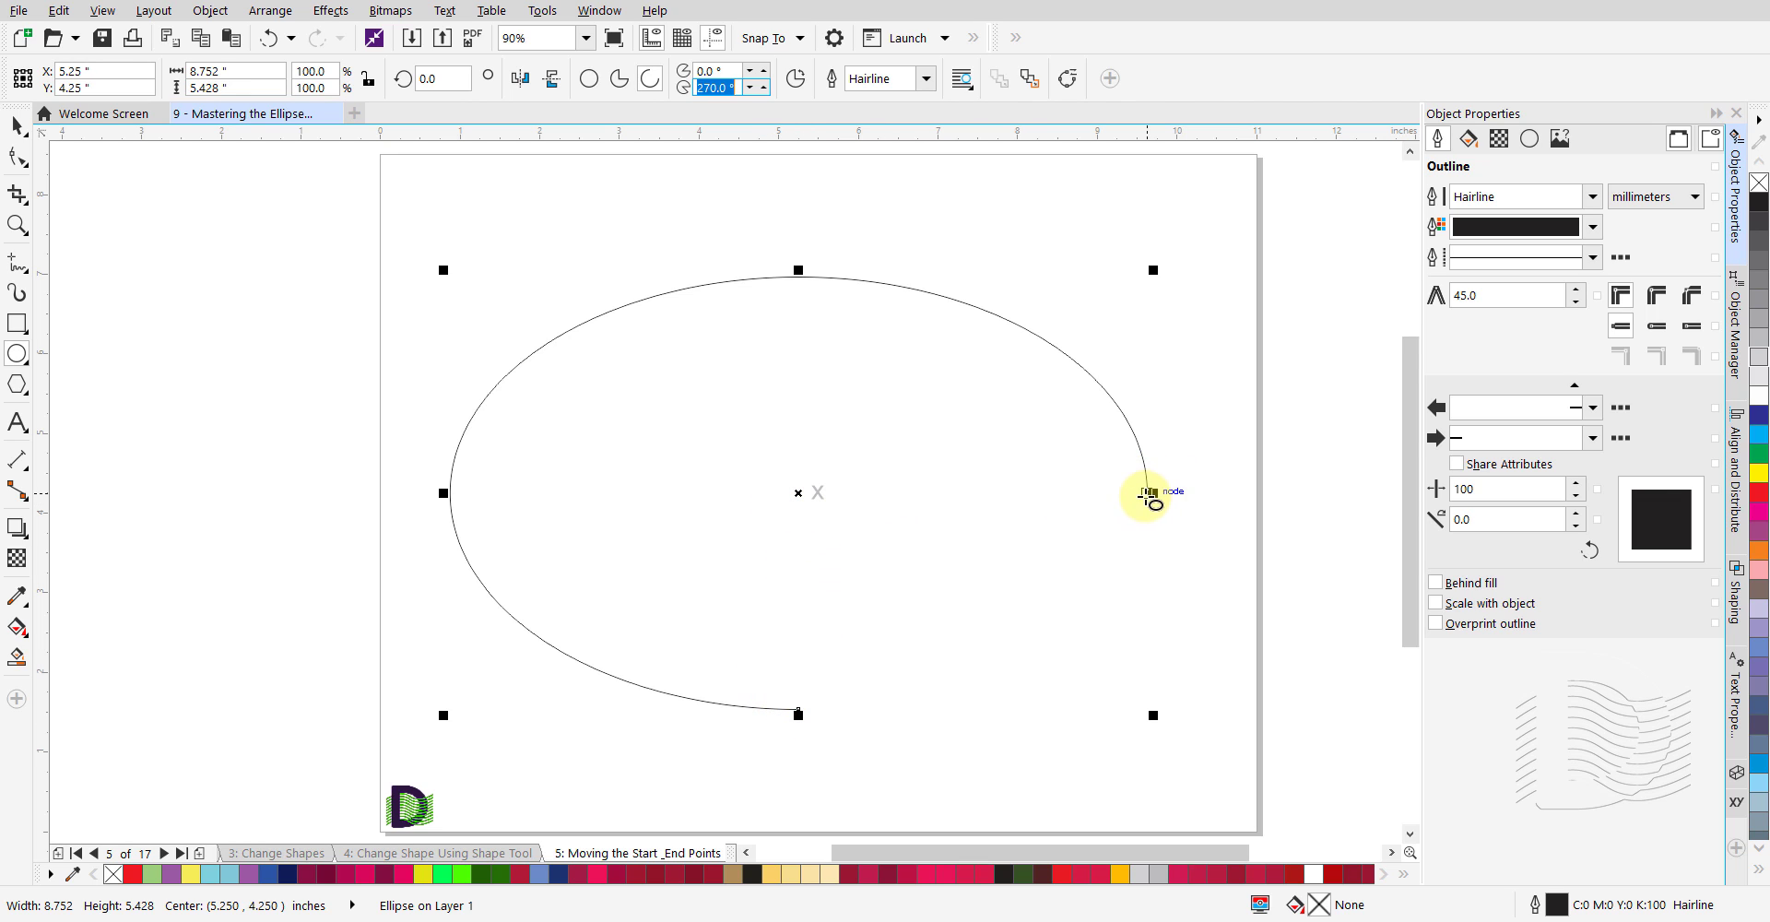
left_click(709, 71)
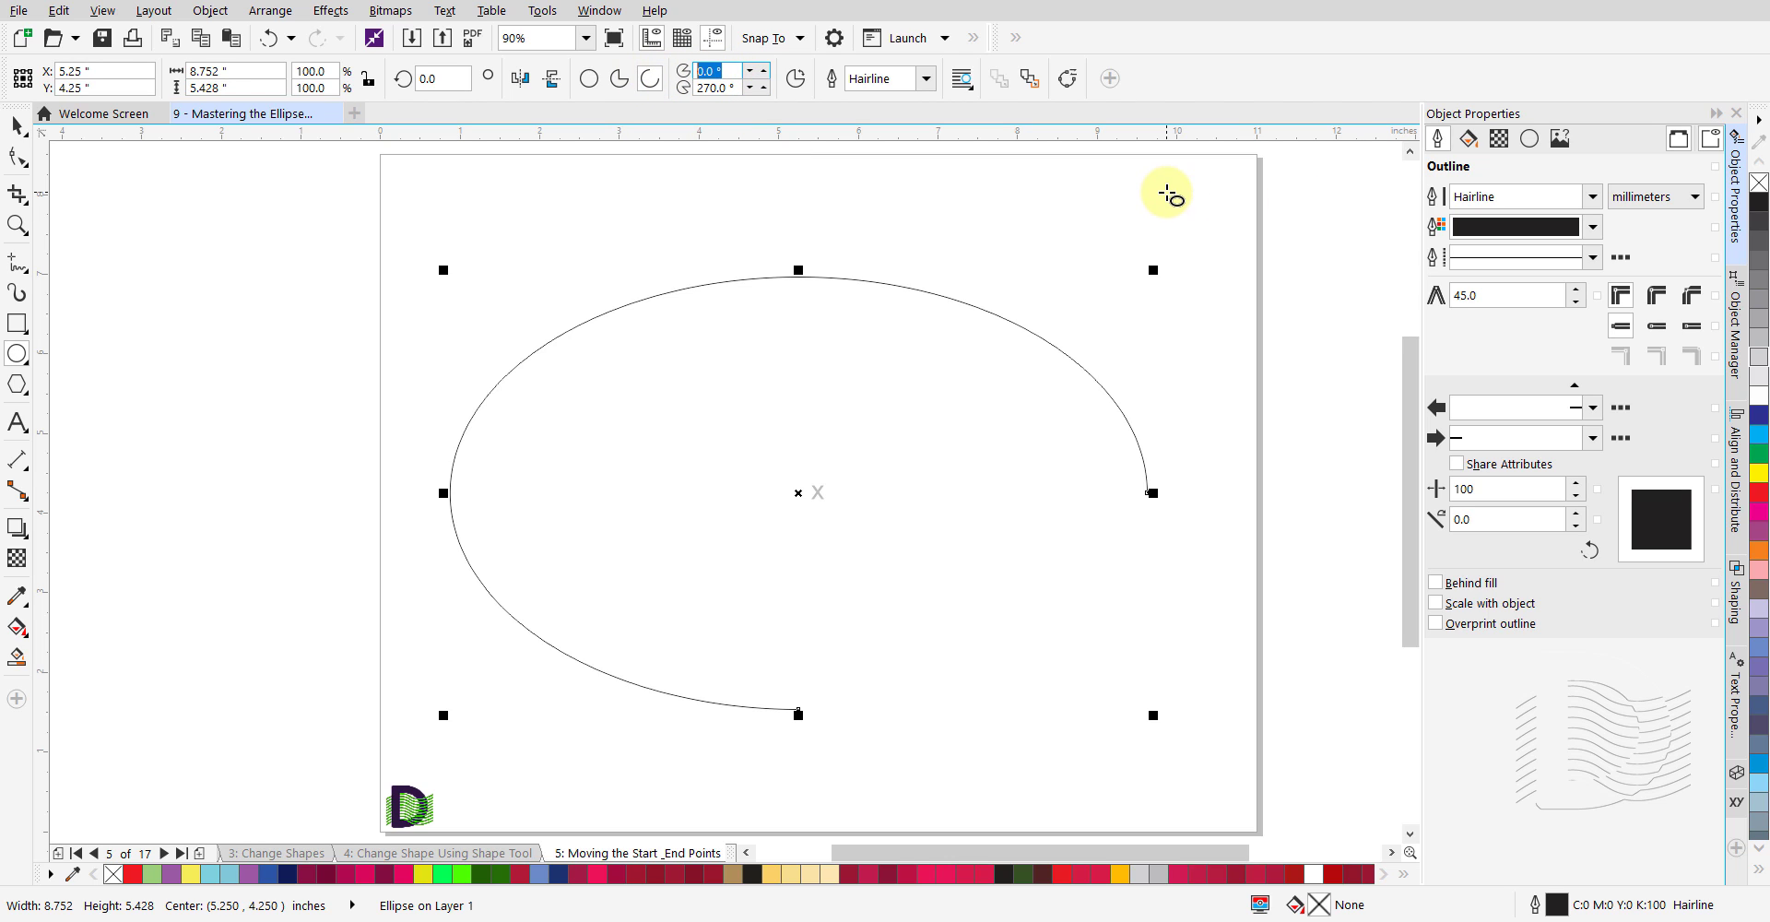
type("45")
key("Tab")
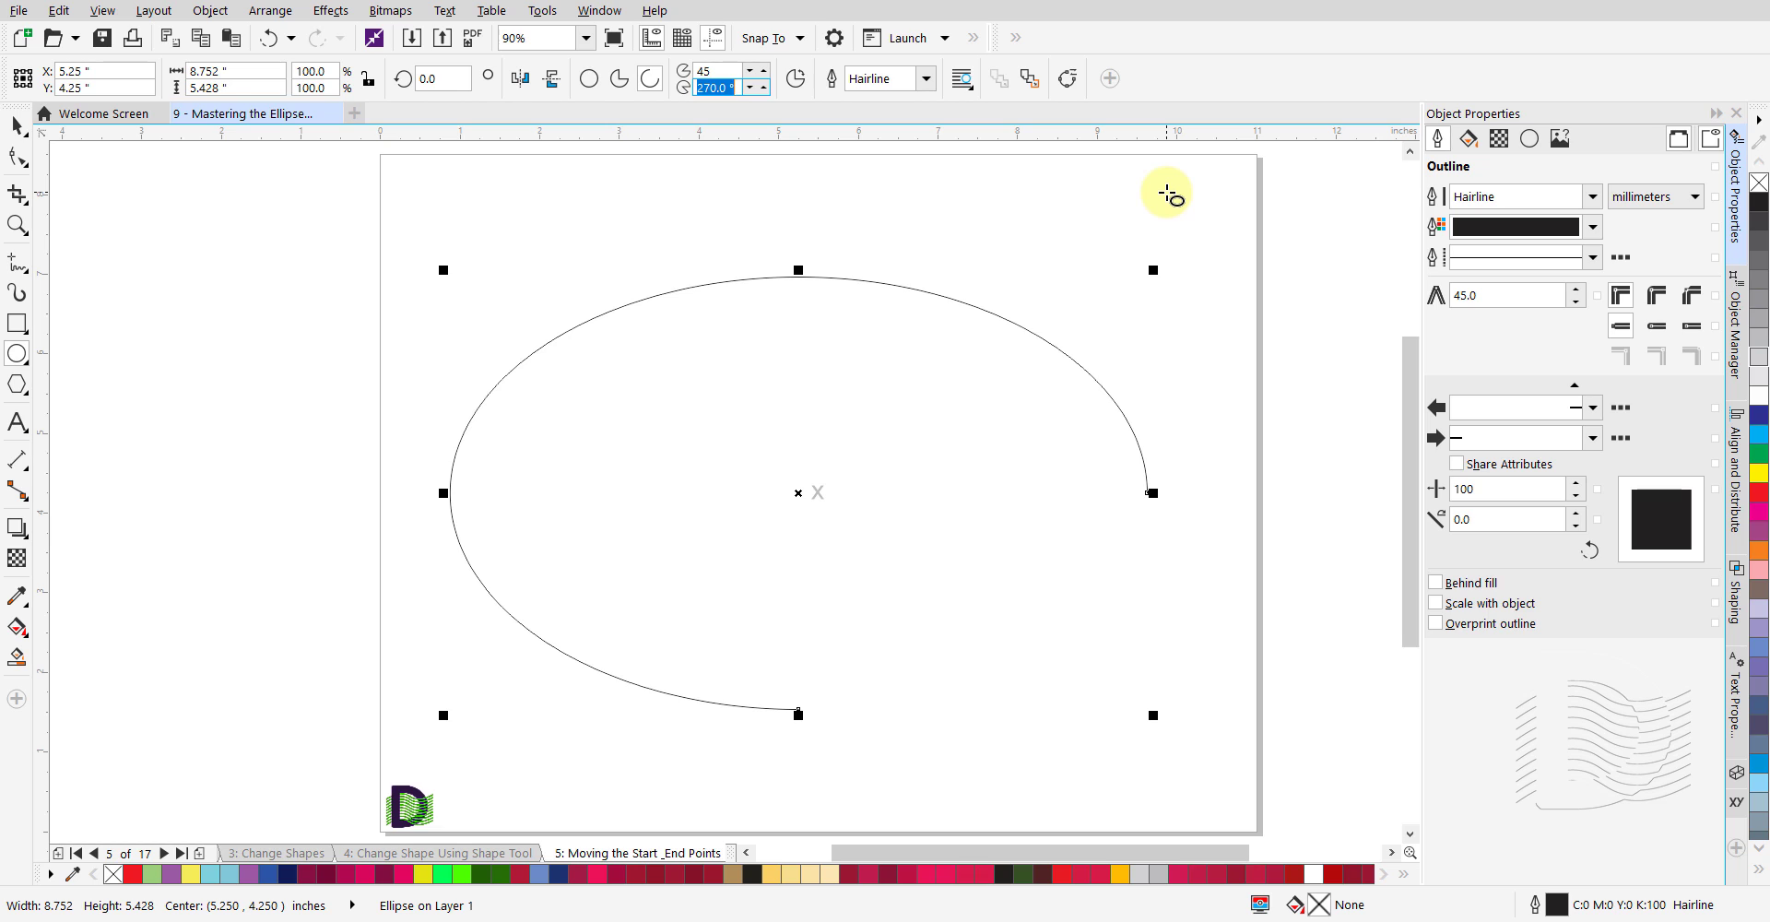
type("-45")
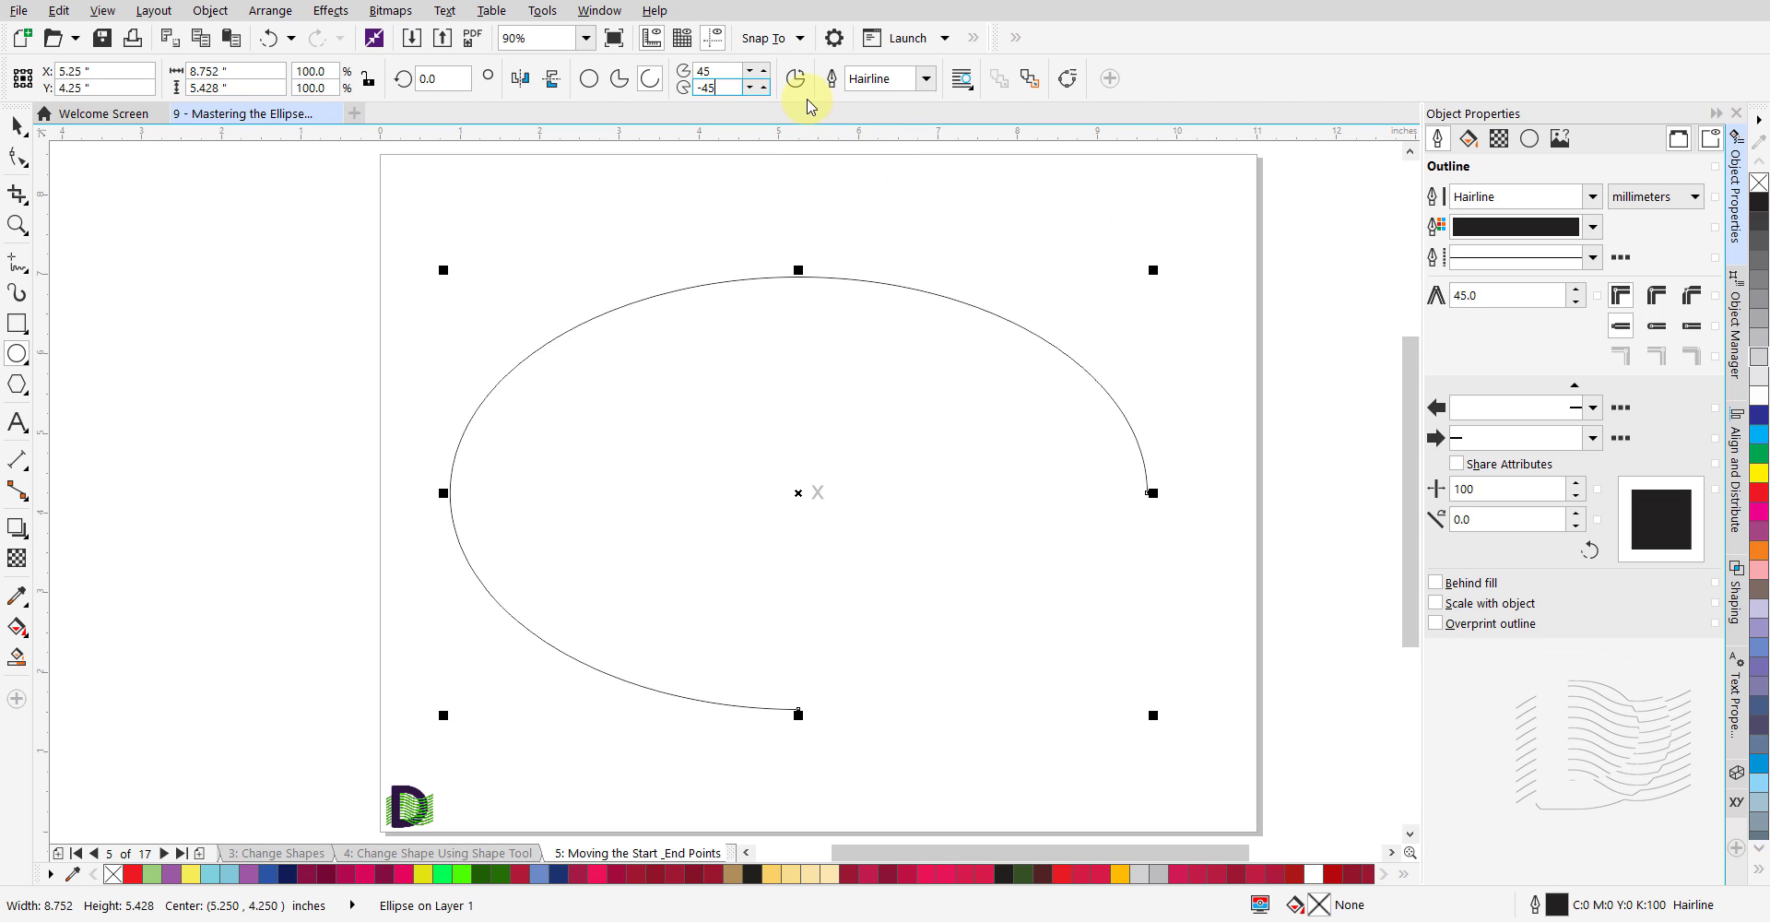
key("Return")
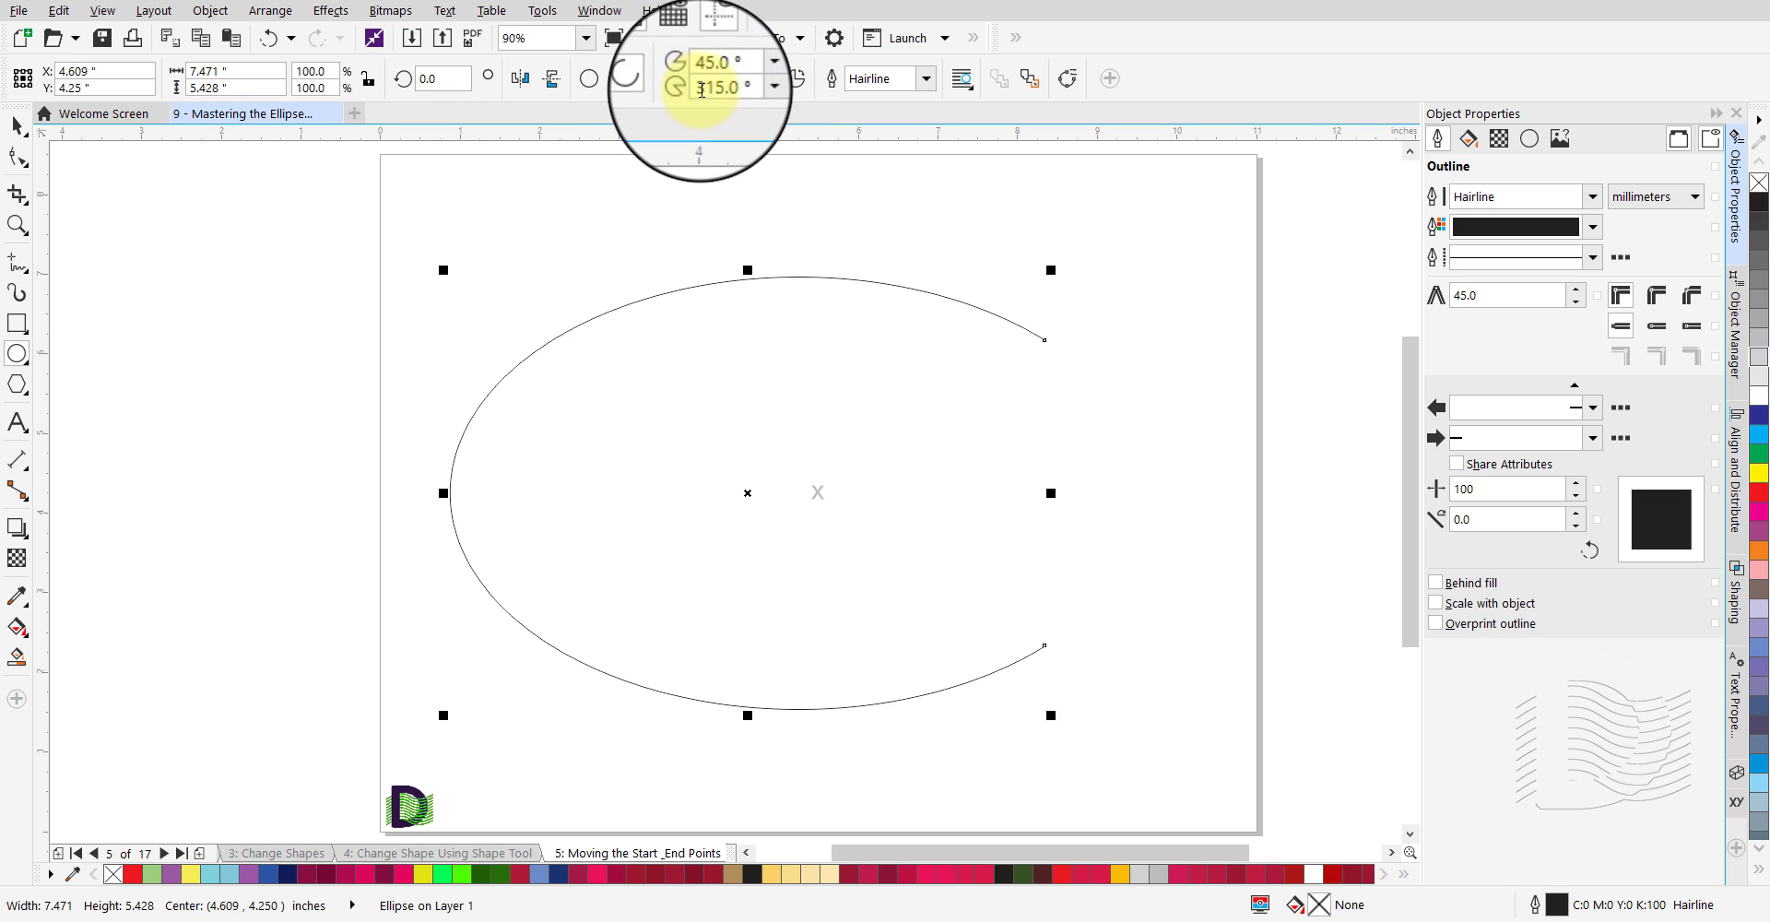
left_click(1136, 378)
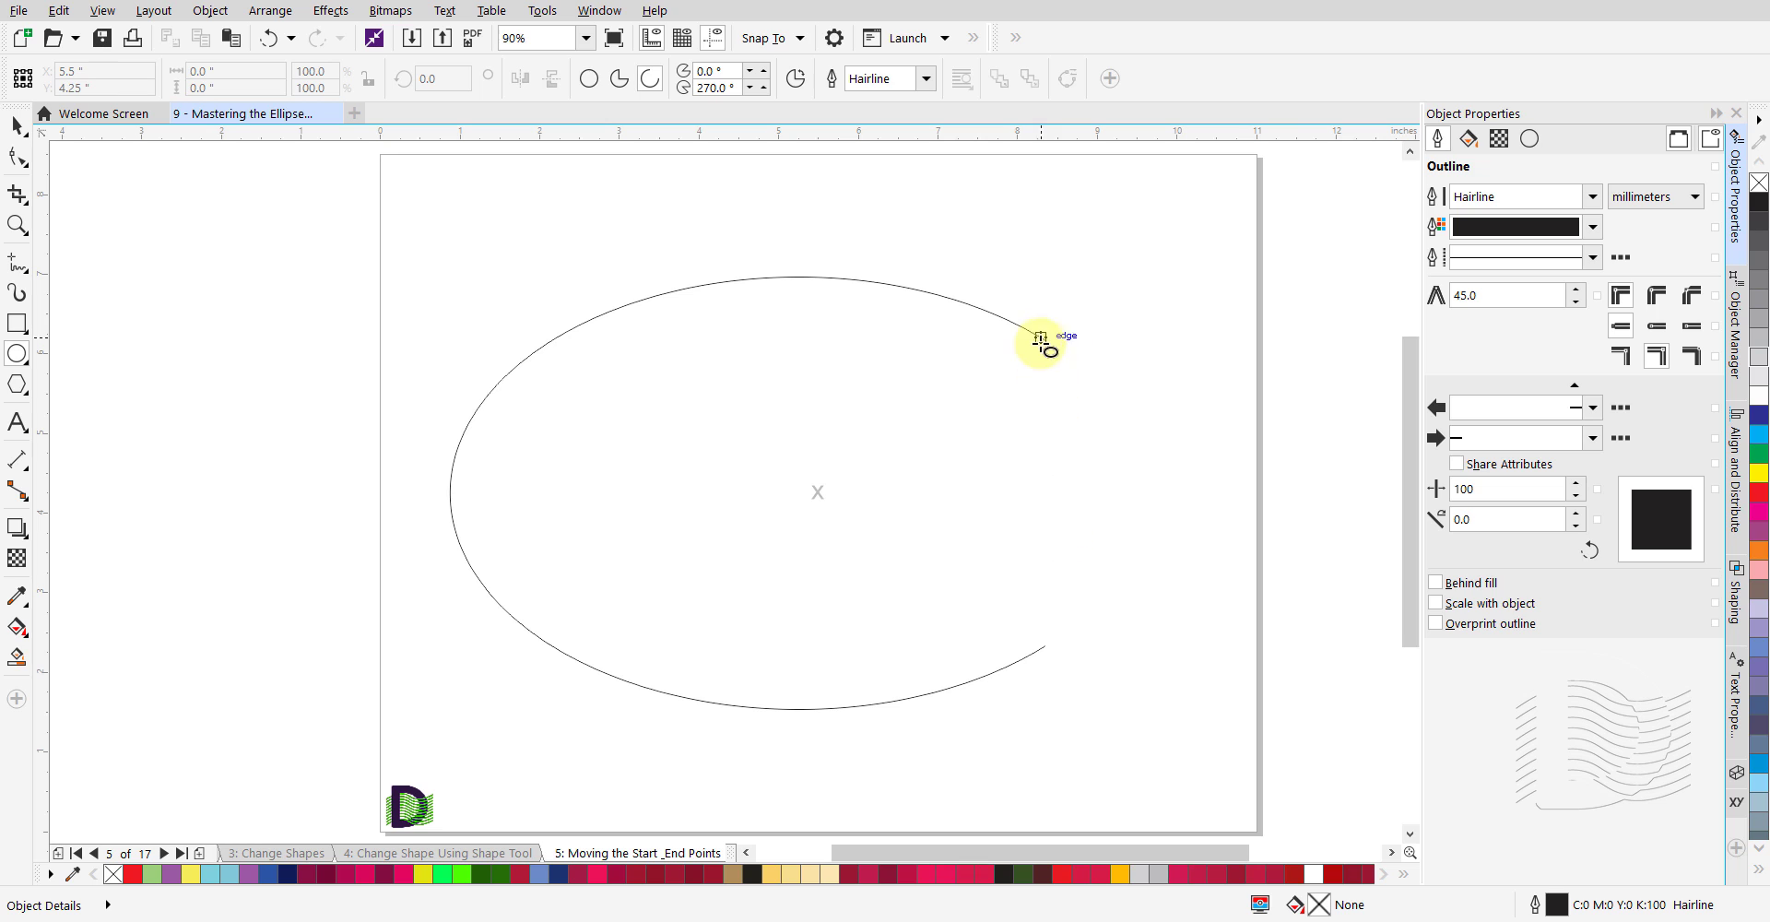
On the 3-Point Ellipse page, draw a full ellipse with the 3-Point Ellipse tool from the upper X mark, tilted 315 degrees, and deselect it.
left_click(164, 852)
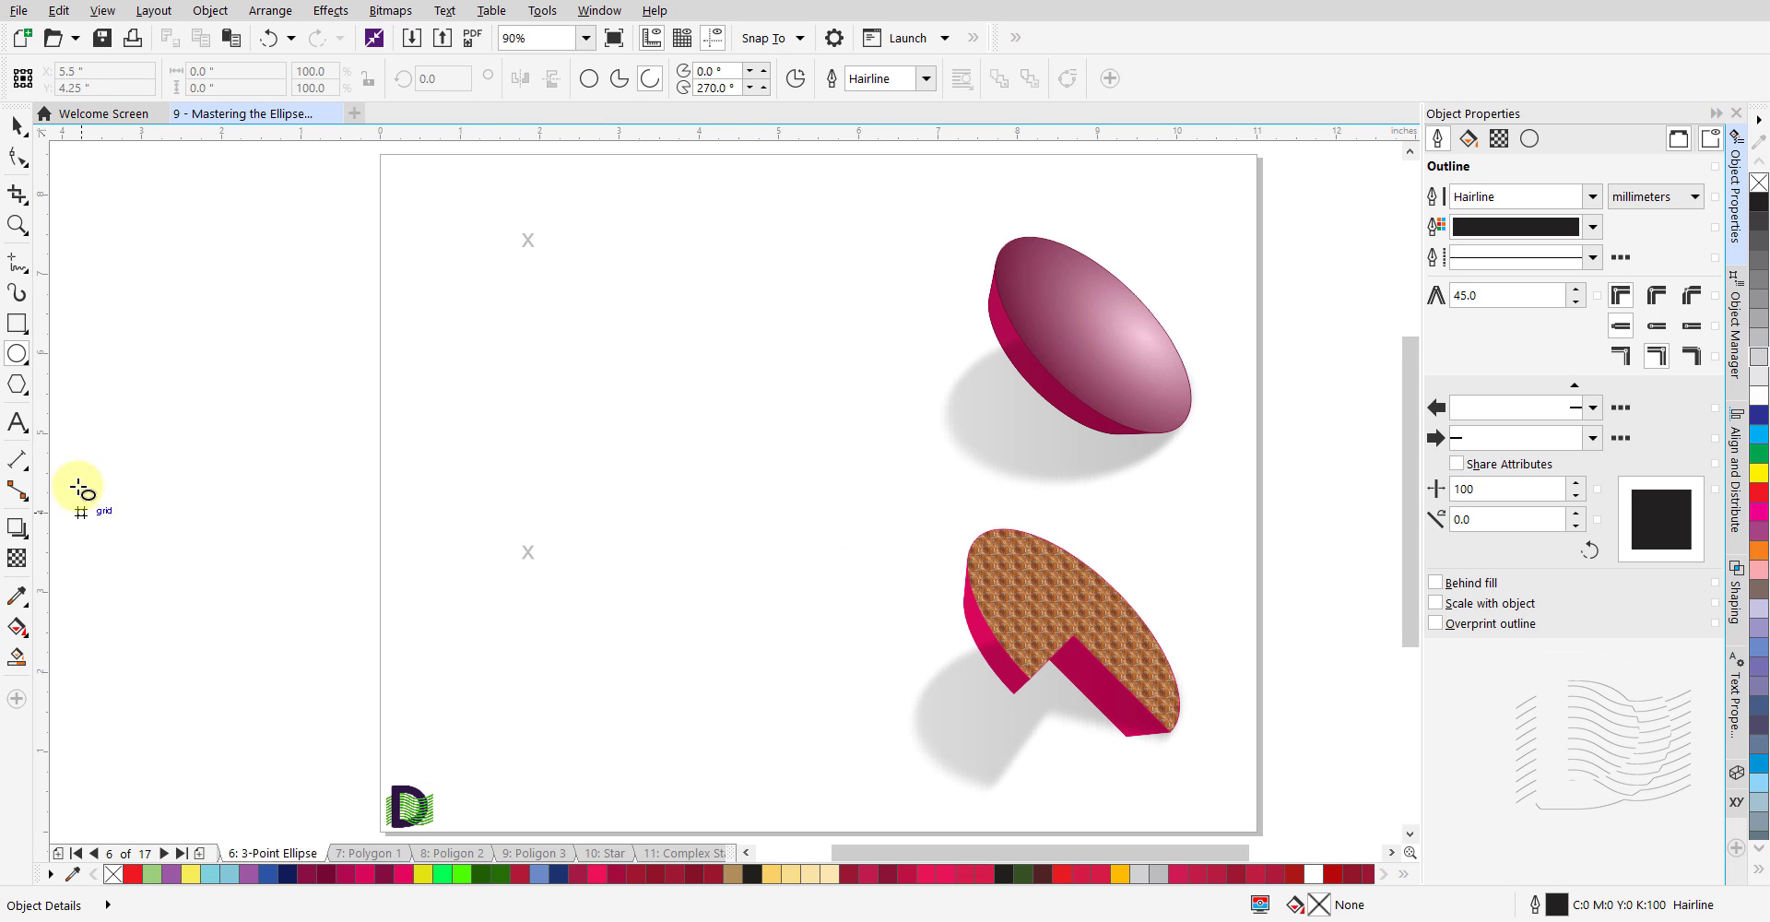
left_click(589, 81)
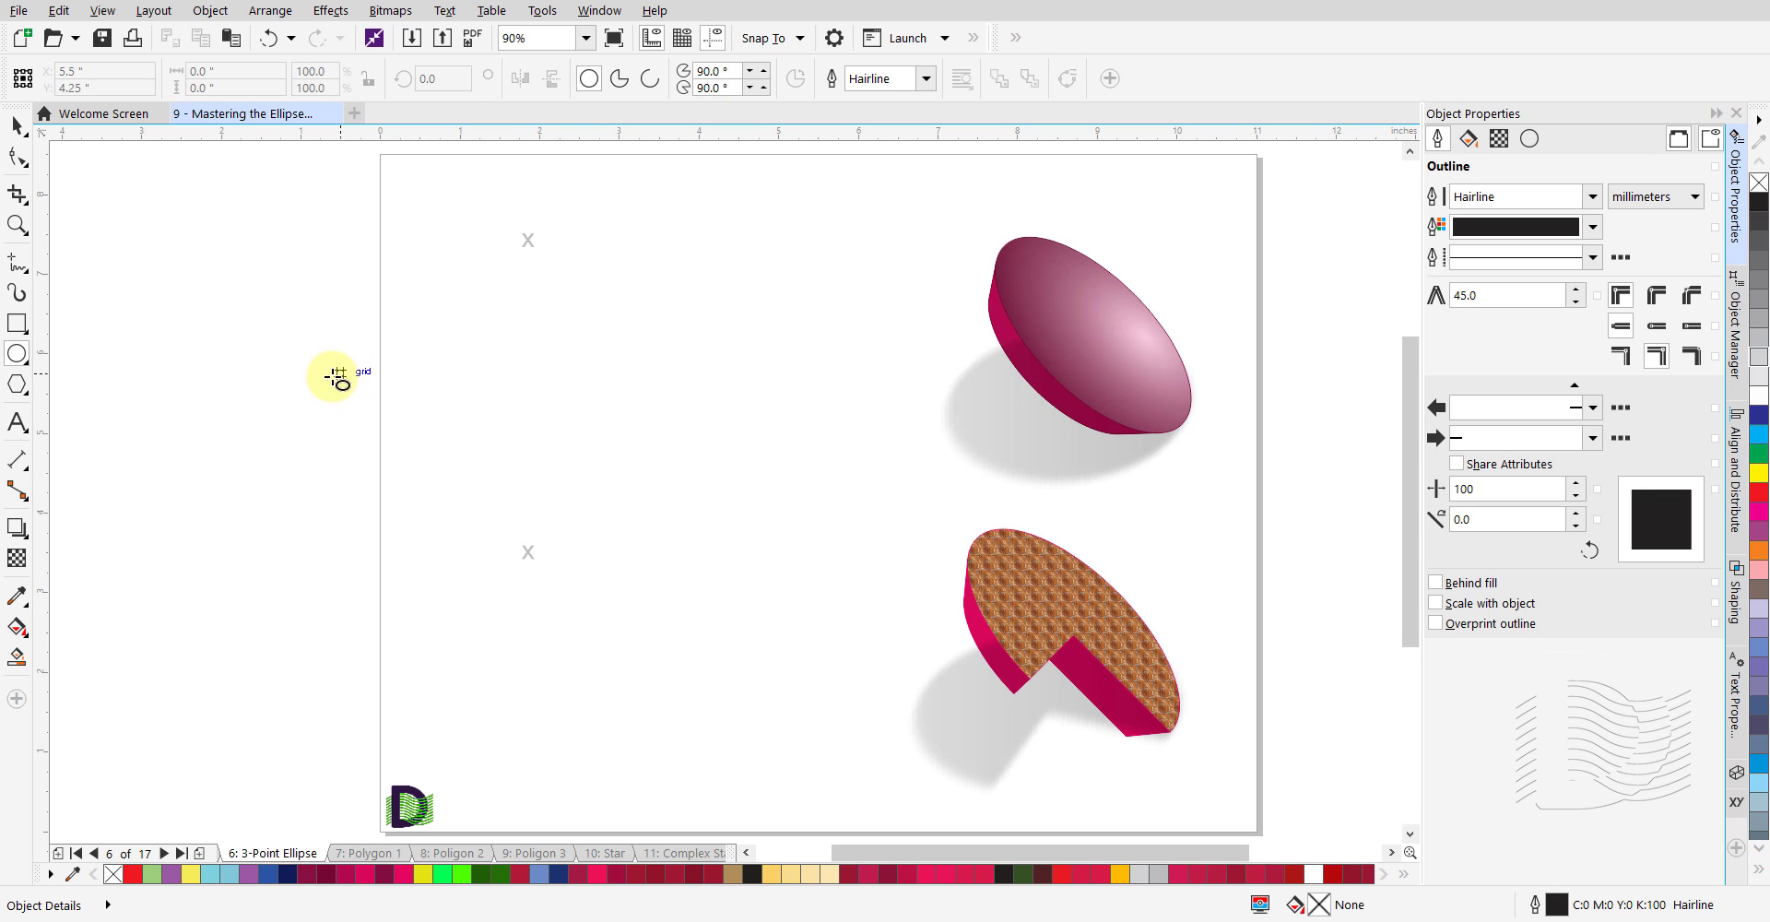
left_click(28, 367)
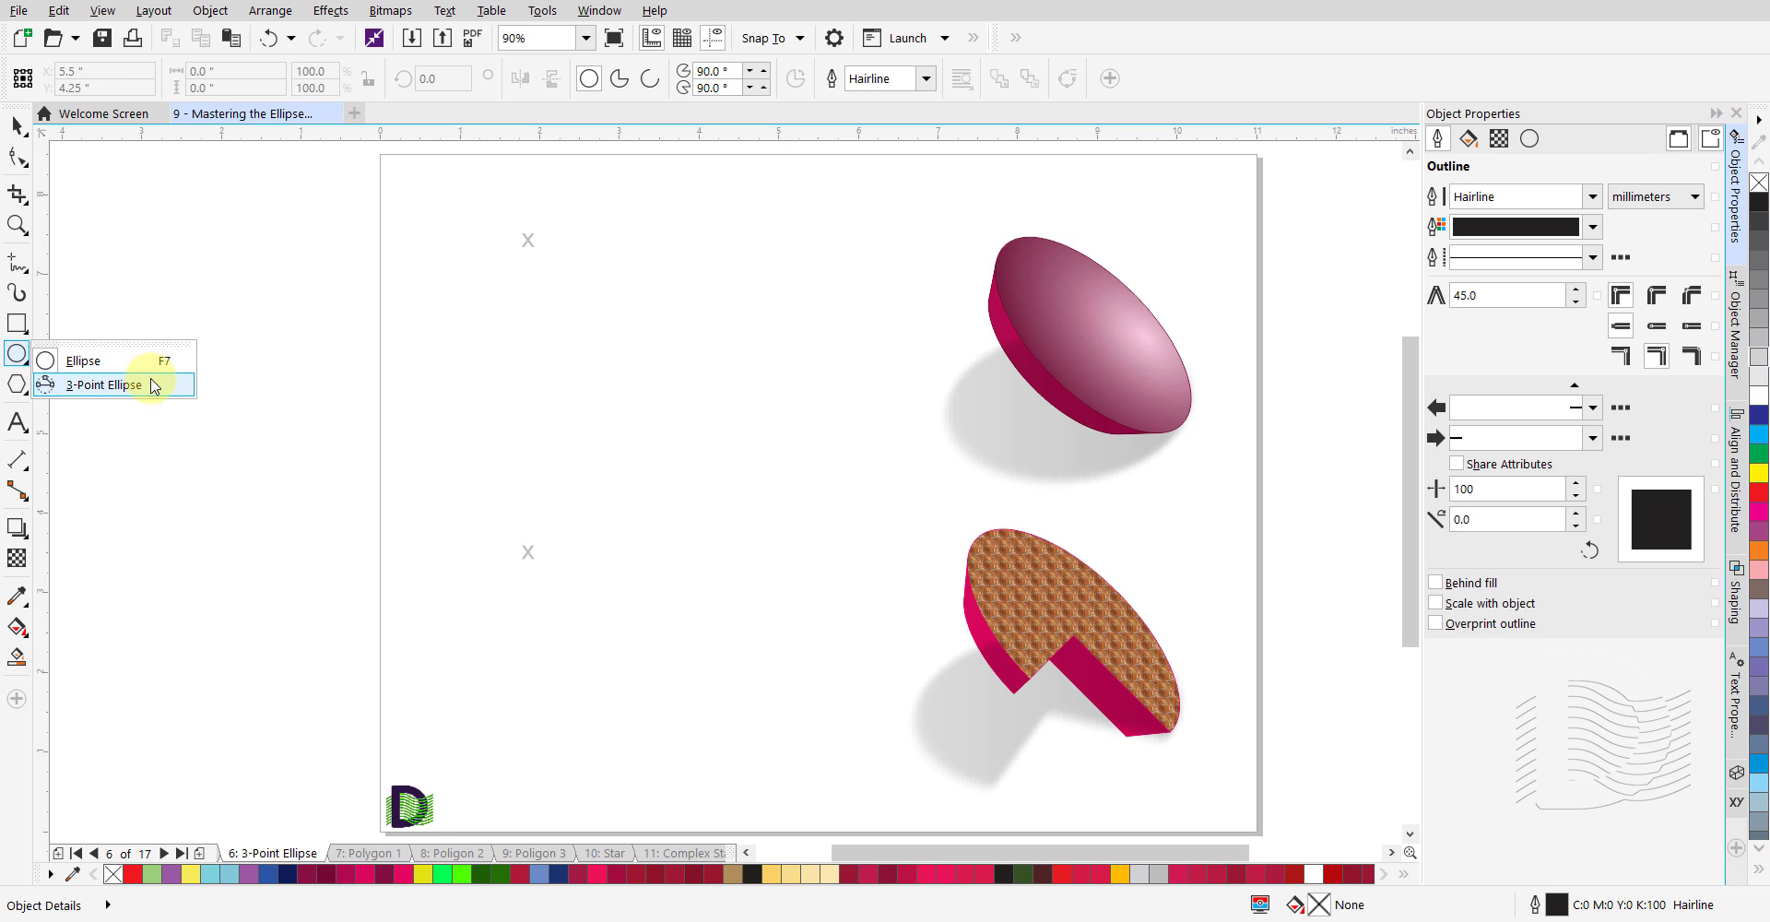
left_click(103, 384)
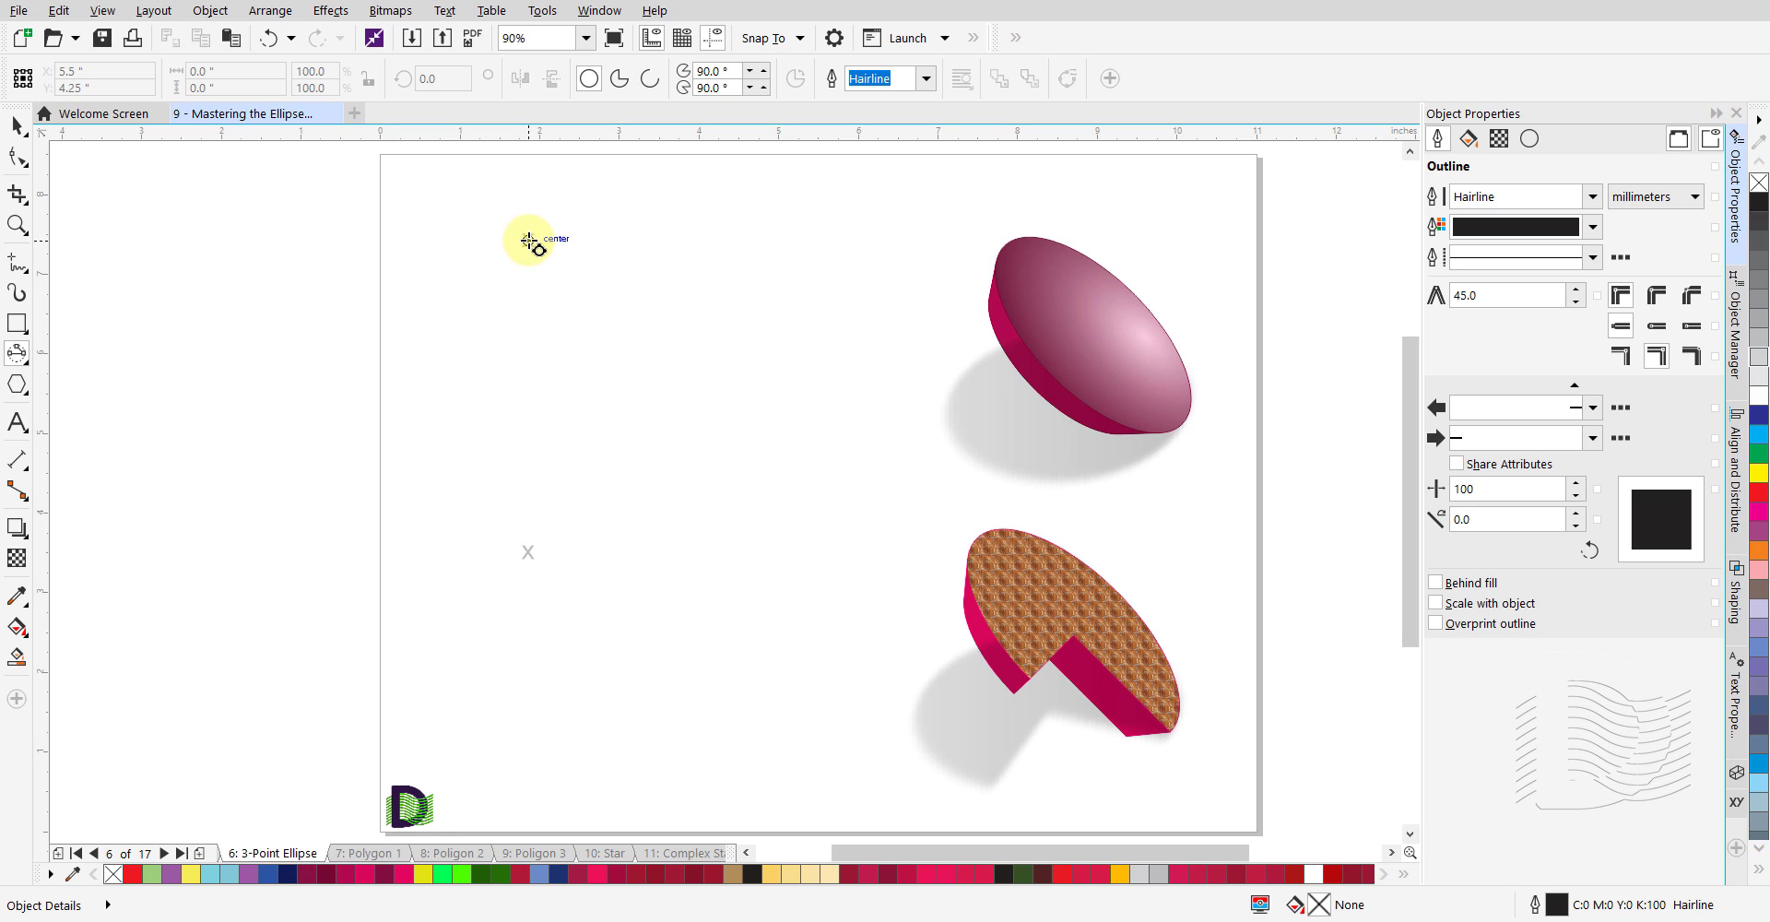
mouse_move(528, 241)
left_mouse_down()
mouse_move(693, 243)
mouse_move(638, 333)
left_mouse_up()
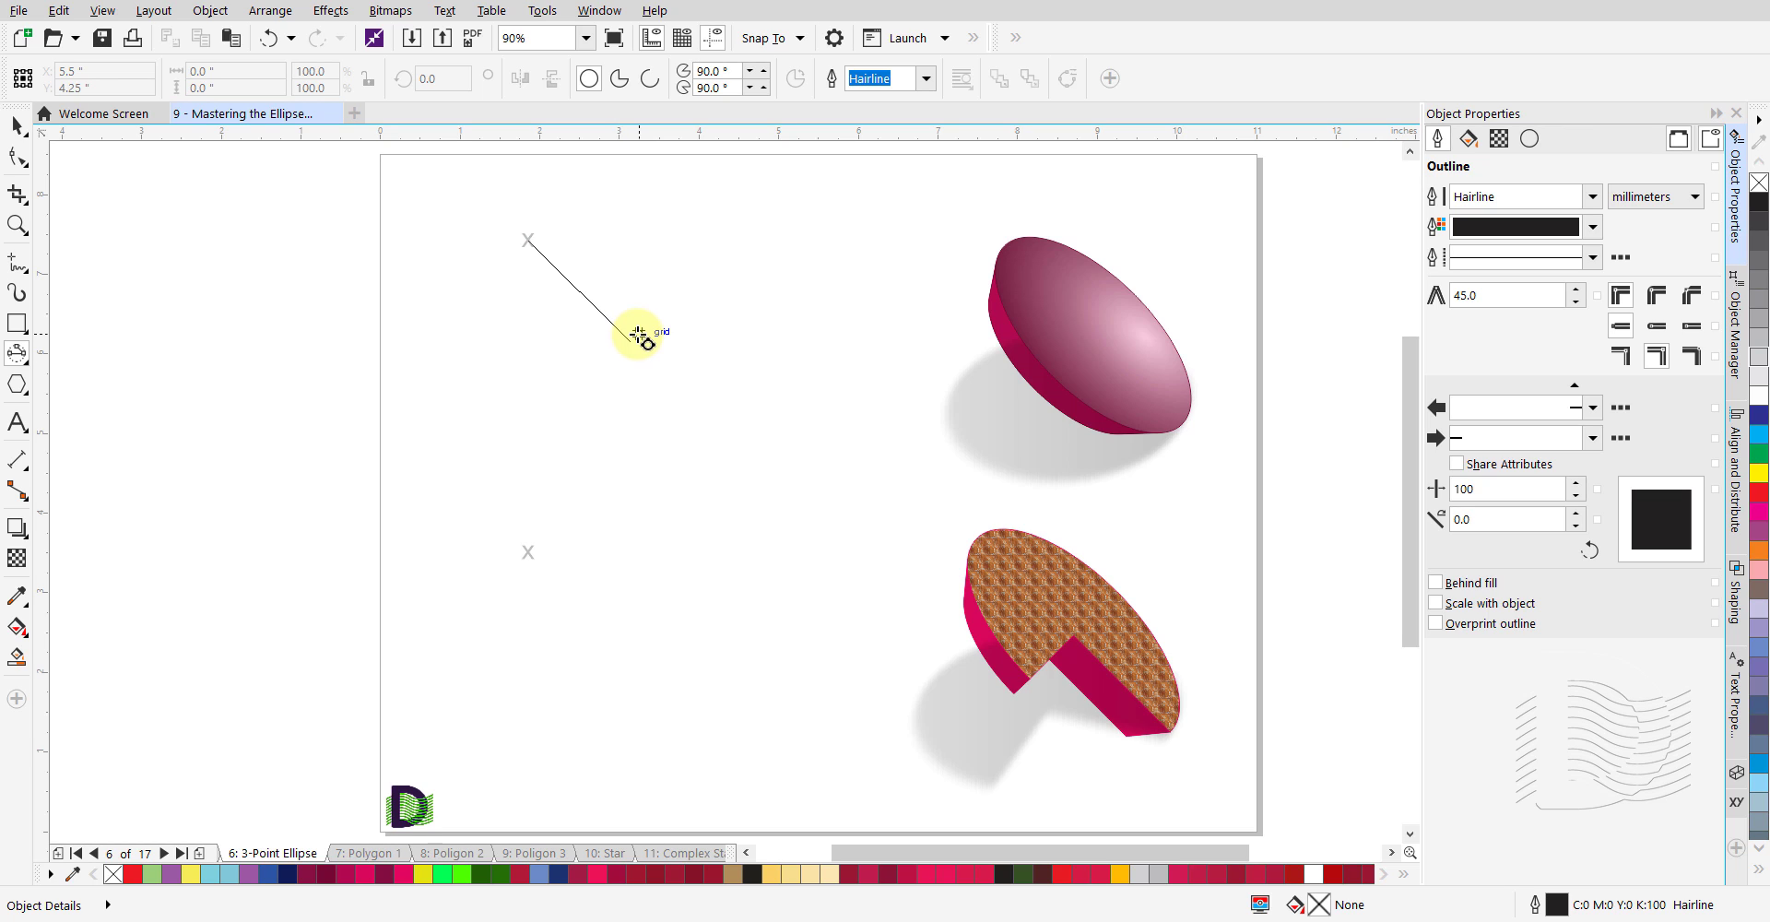
left_click_drag(638, 333, 638, 334)
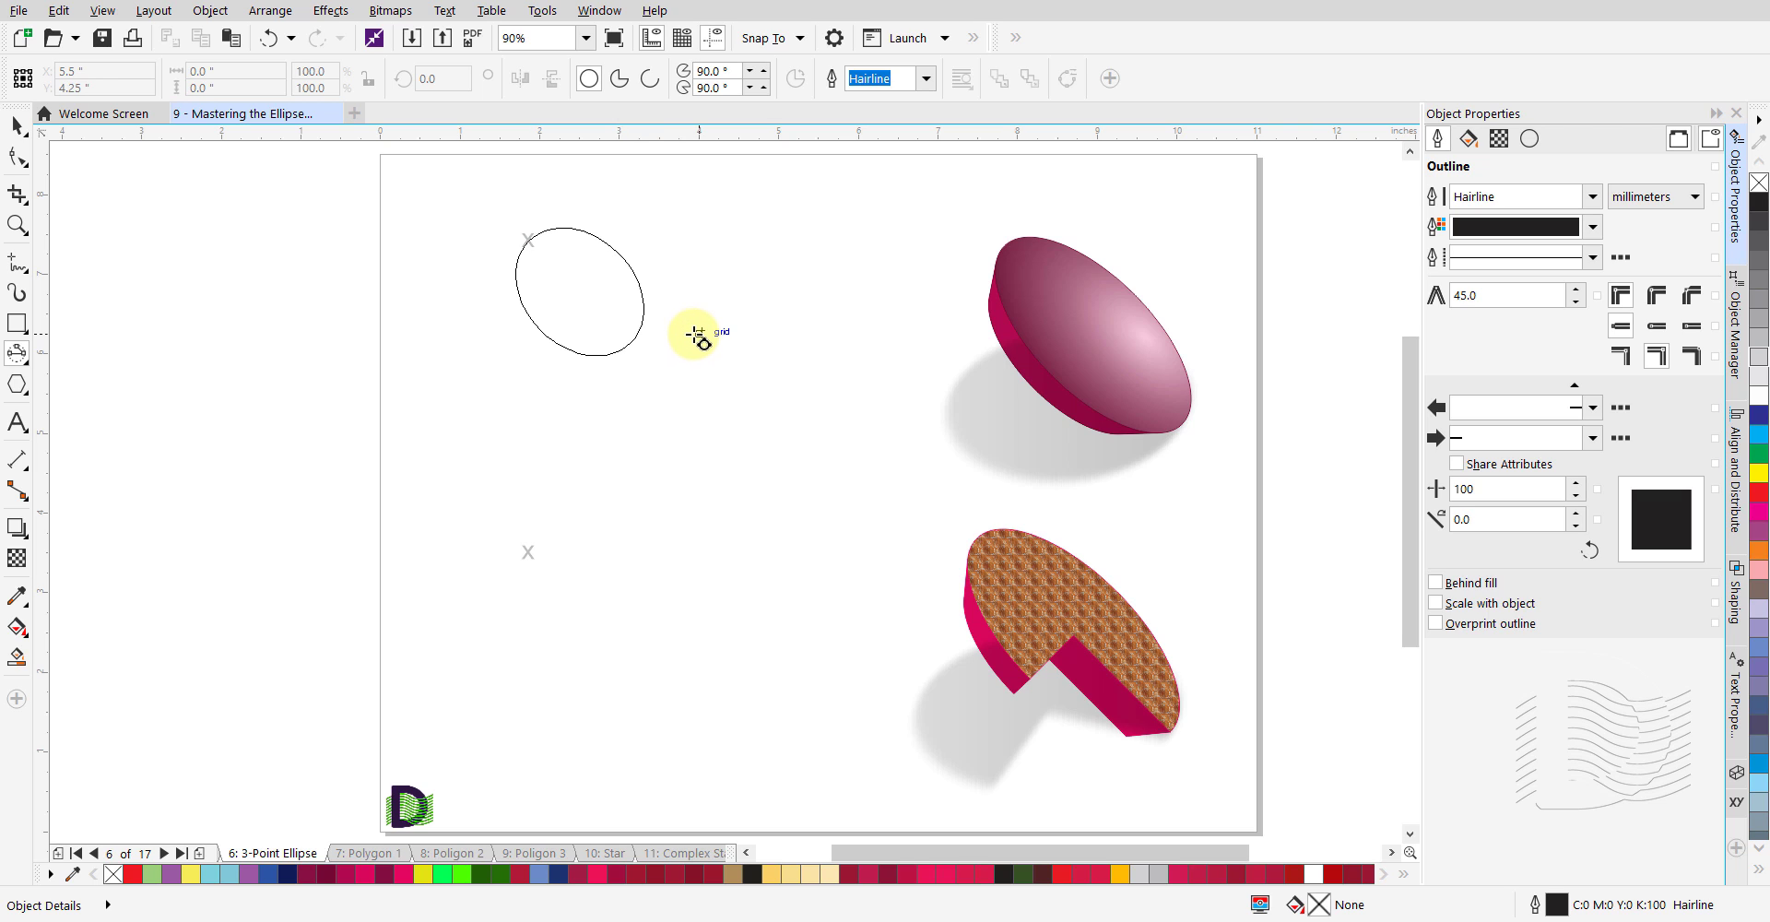
left_click(696, 333)
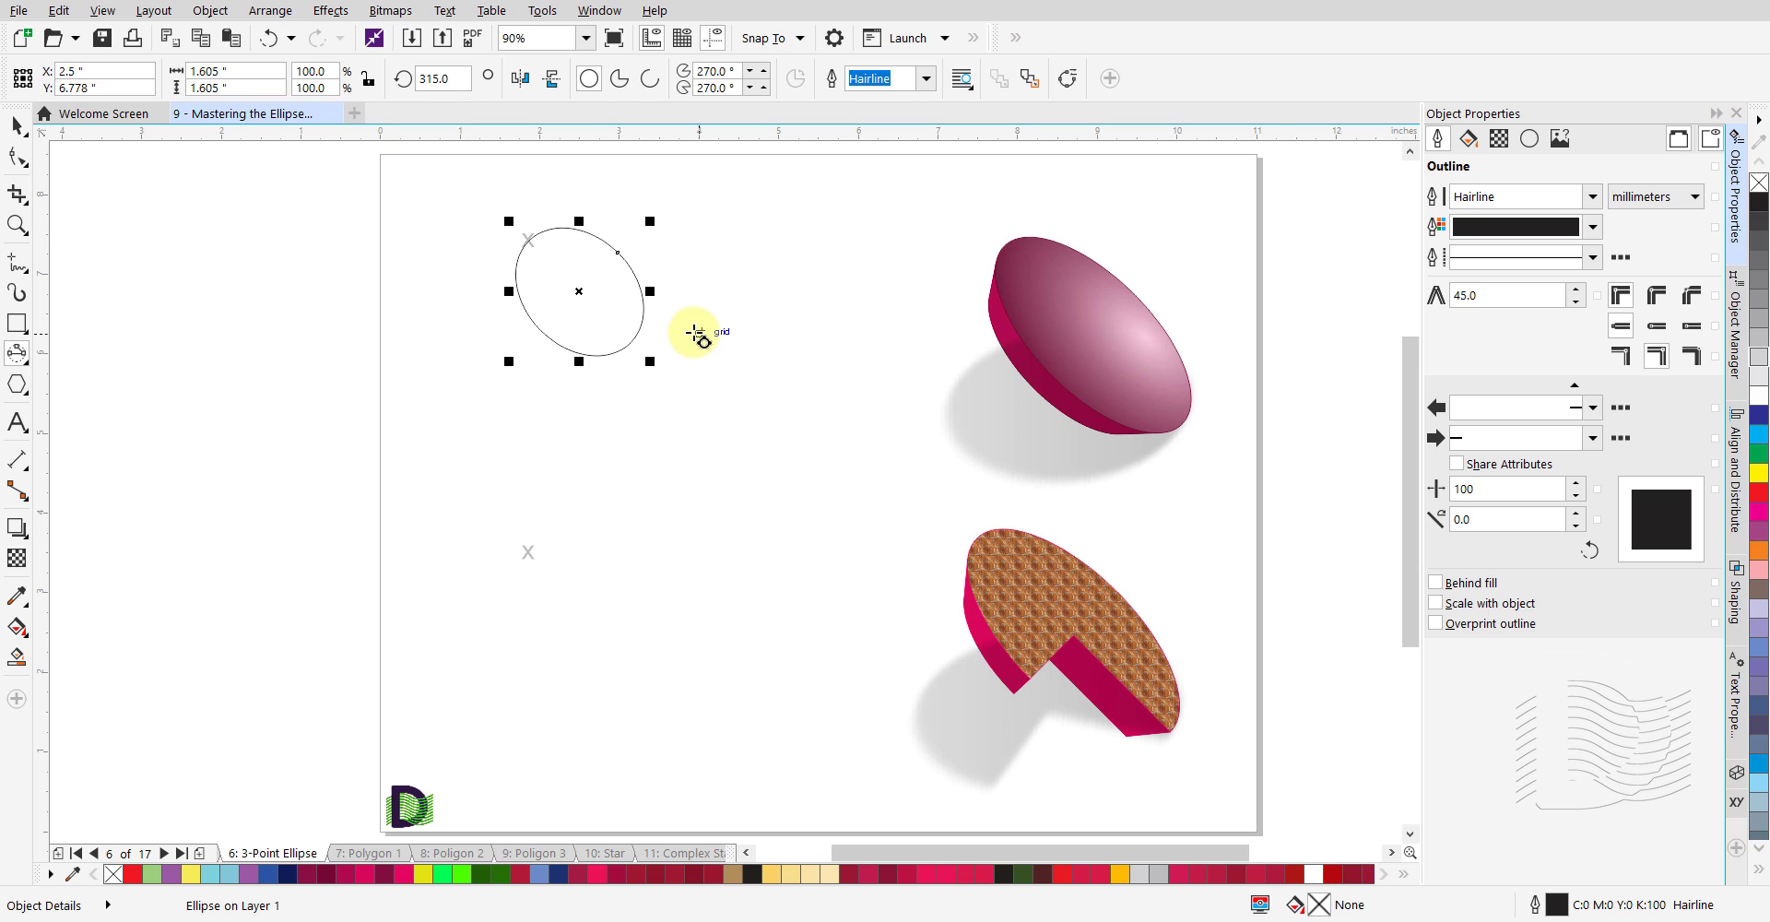
left_click(652, 446)
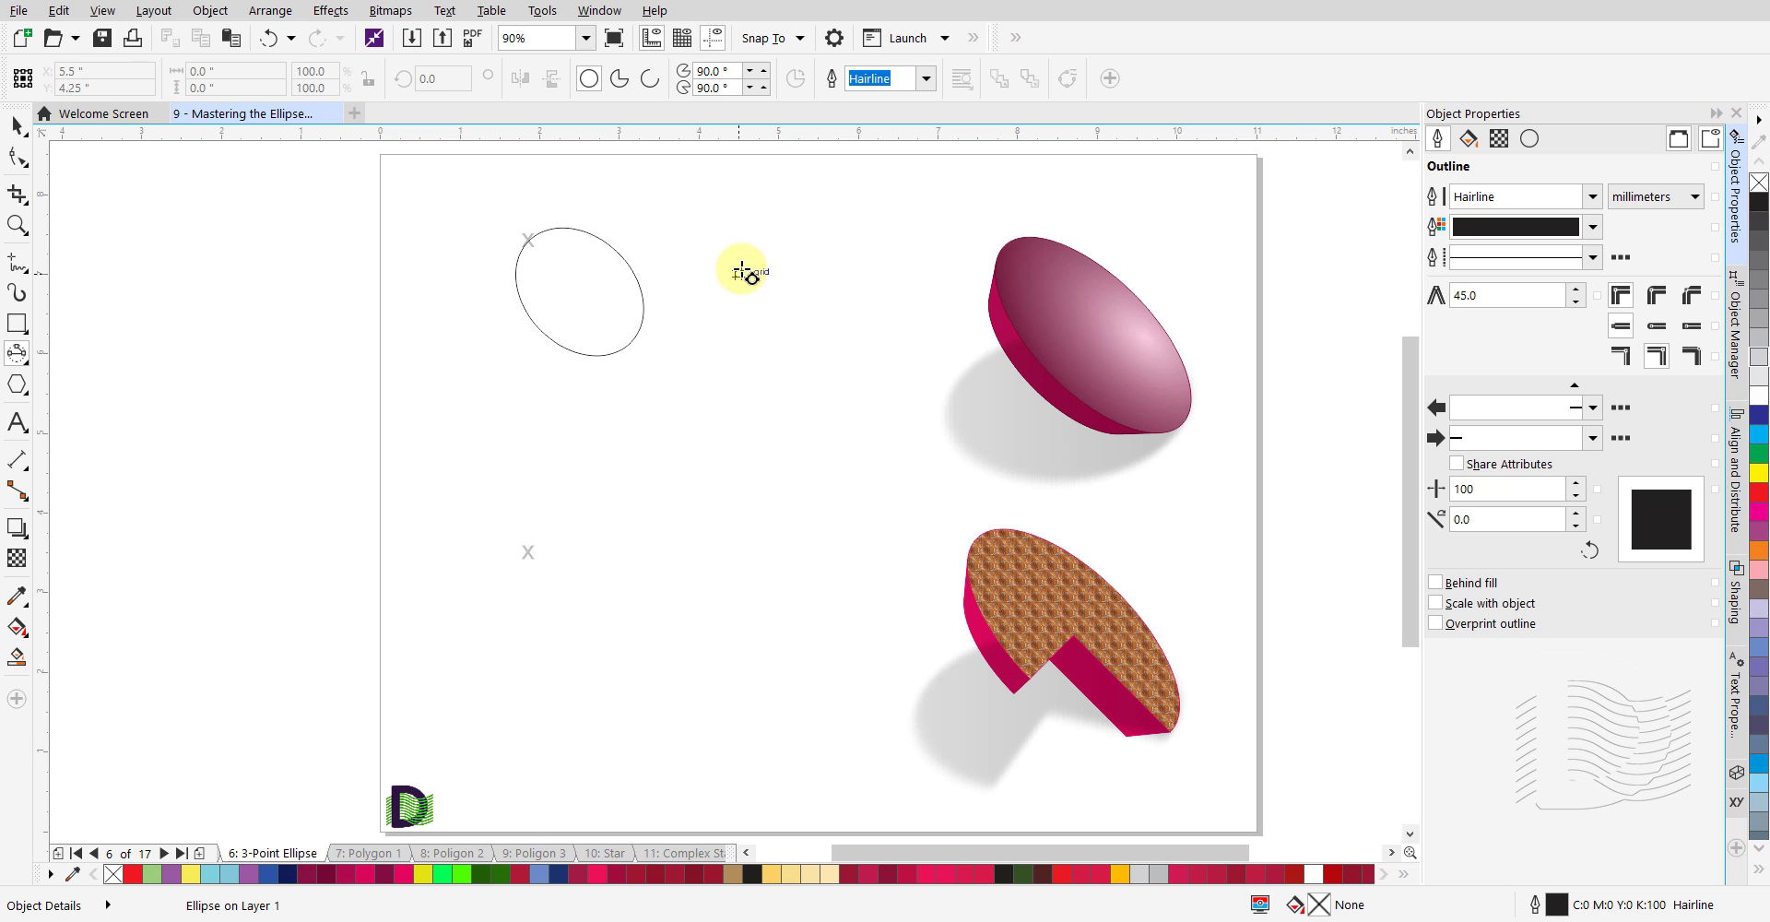
Draw a tilted 3-point pie from the lower X mark, about 2.02 by 1.91 inches, and deselect it.
left_click(619, 81)
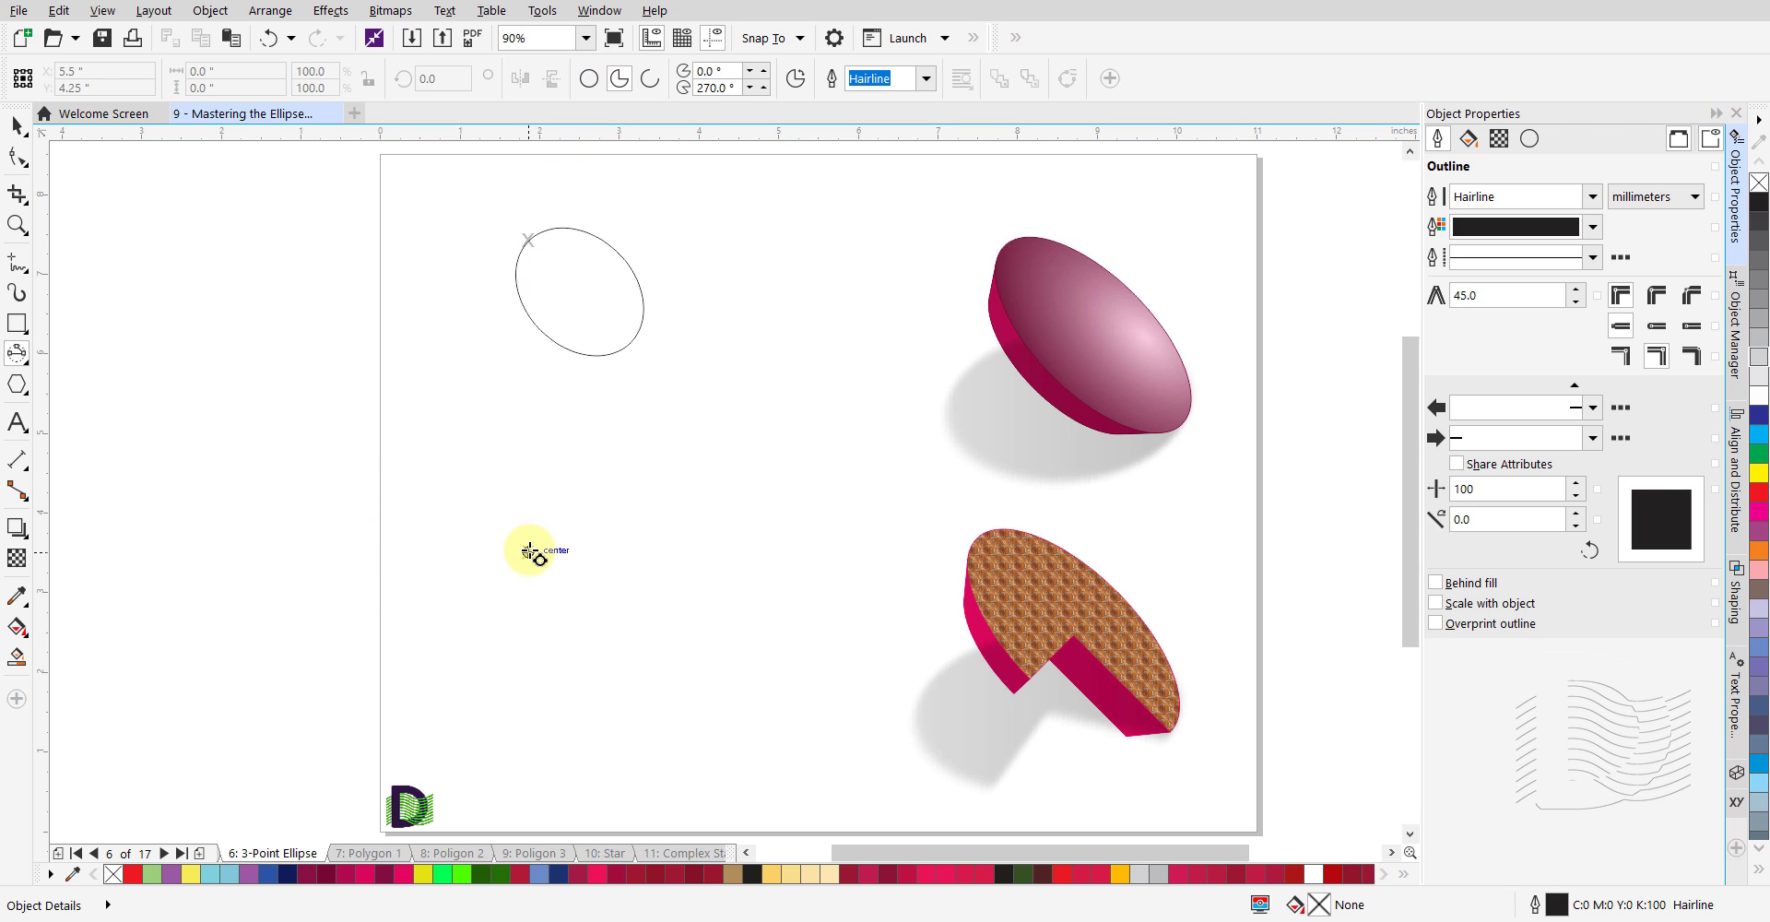
left_click_drag(530, 552, 658, 691)
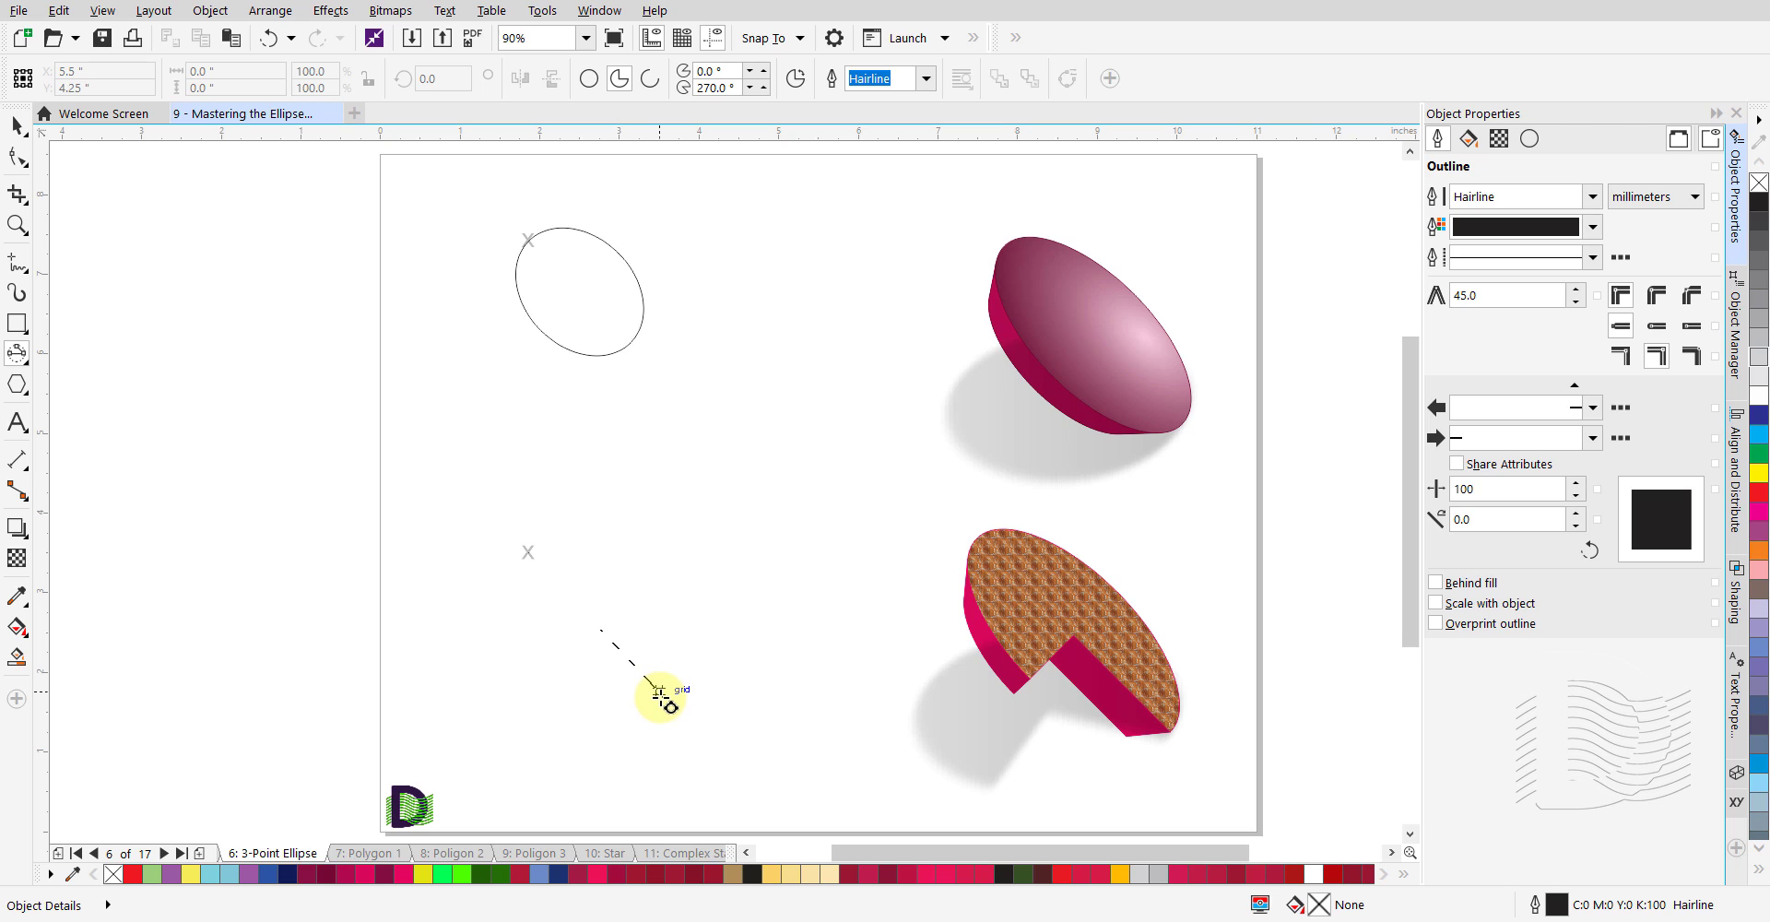
left_click(705, 682)
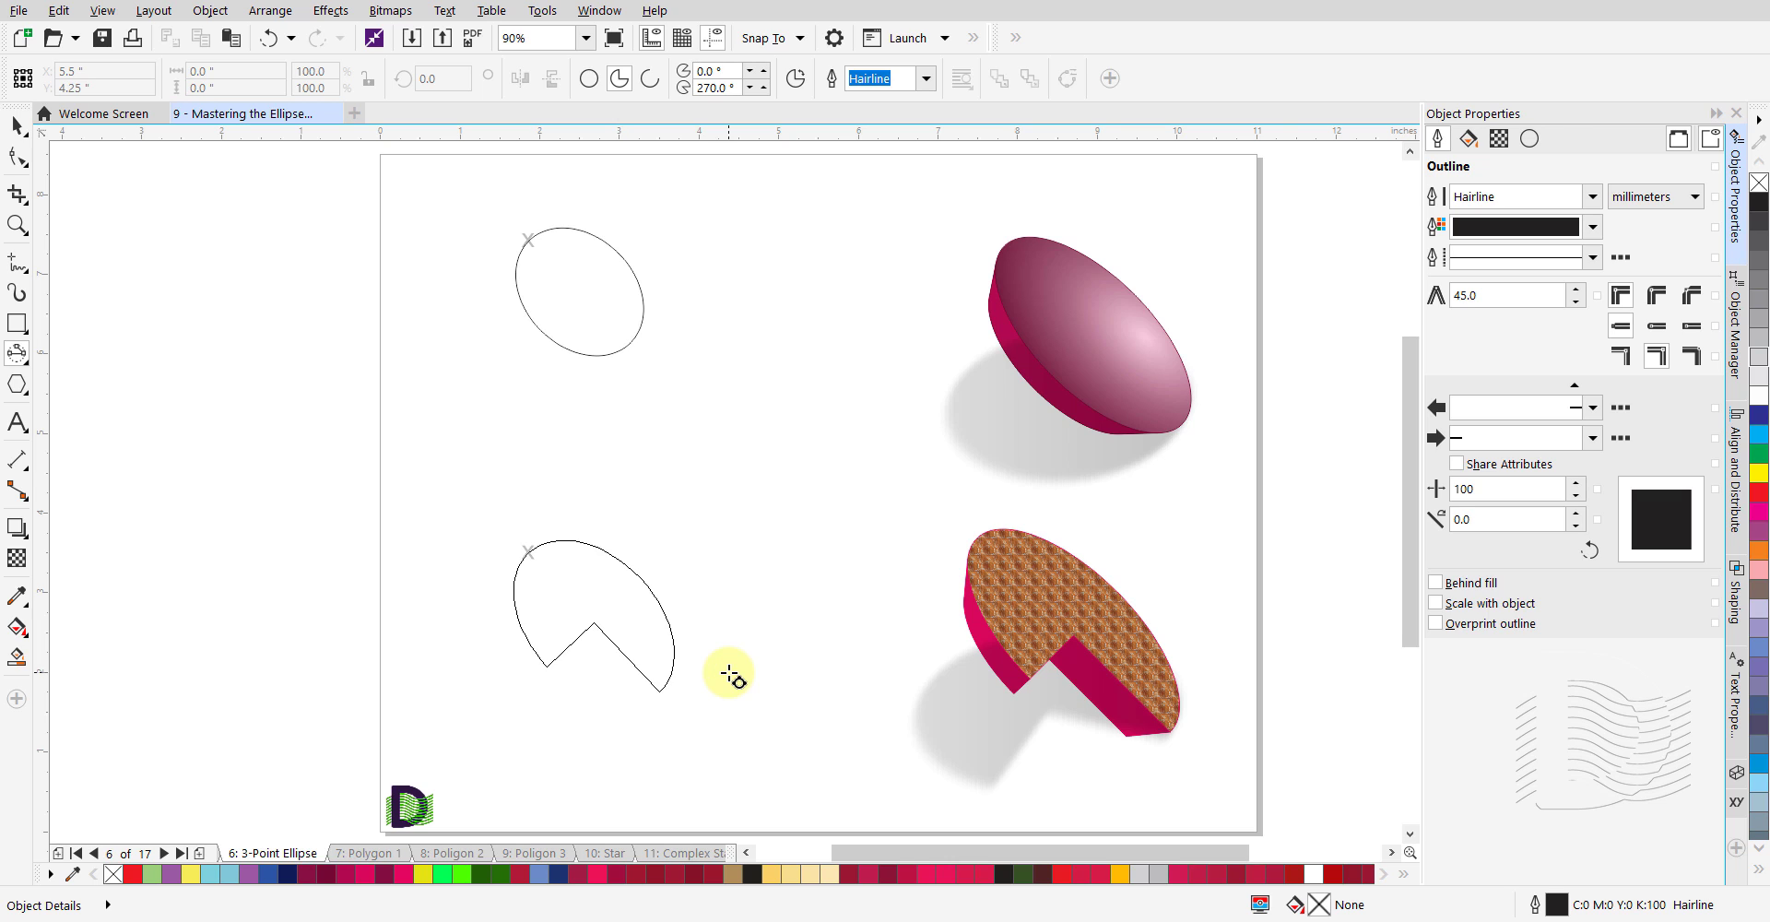
left_click(728, 673)
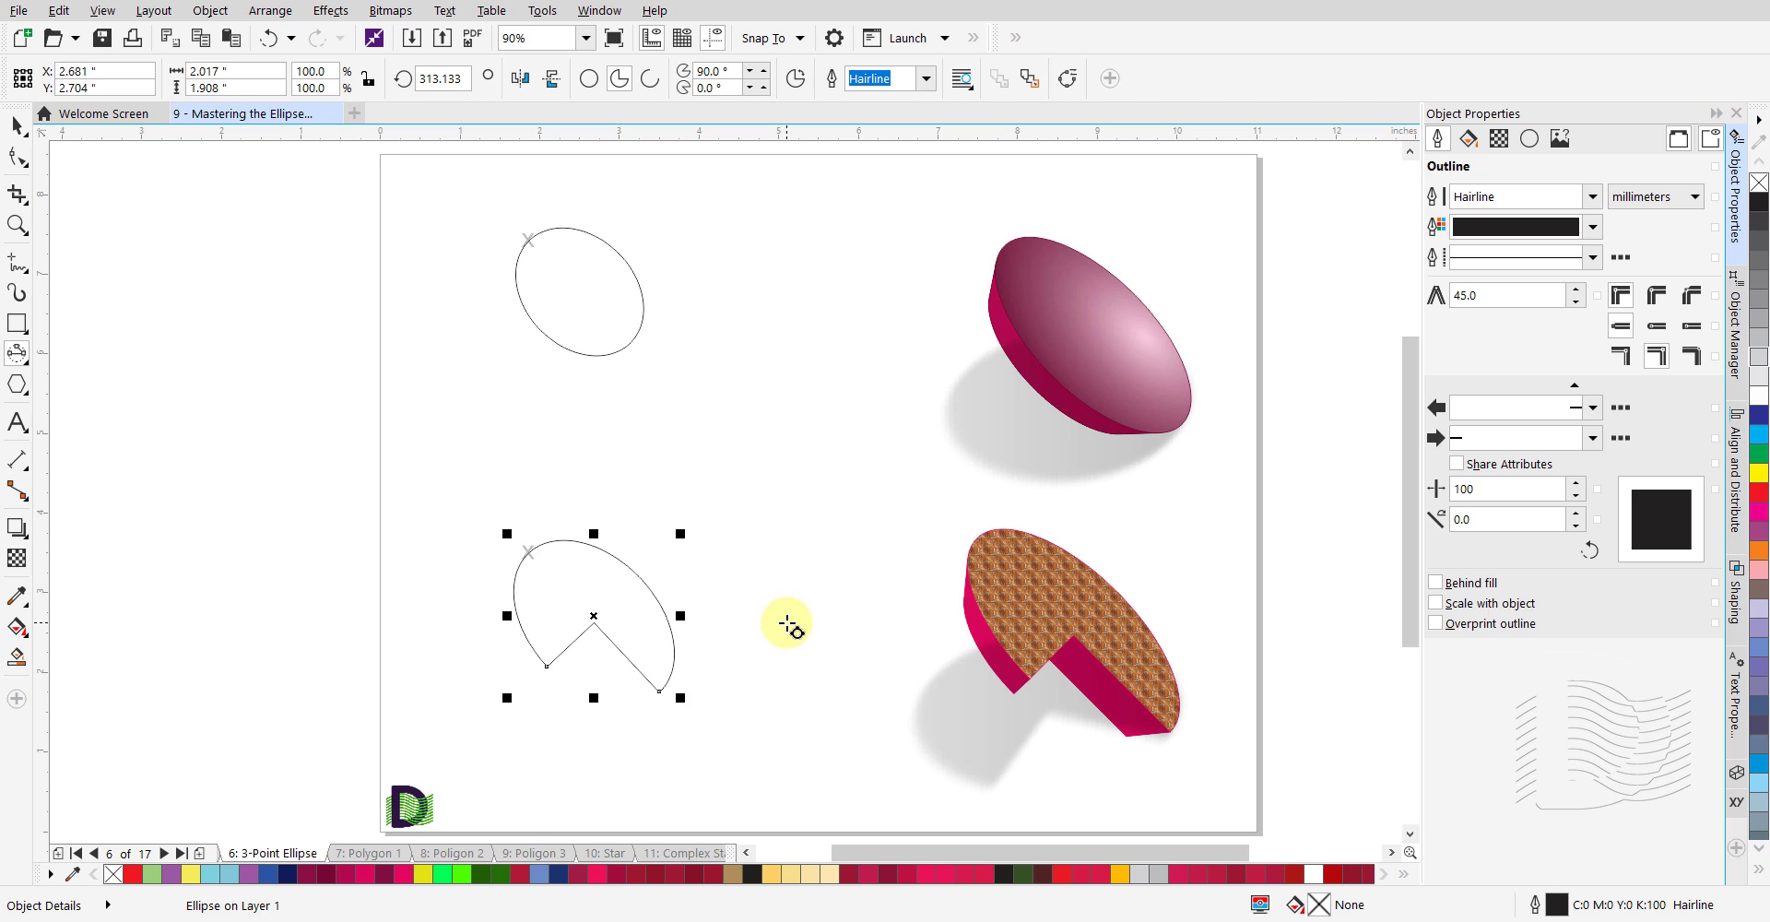
left_click(788, 626)
On the Polygon 1 page, set the polygon to 5 sides and draw one about 2.61 by 2.83 inches from the upper X mark.
left_click(357, 852)
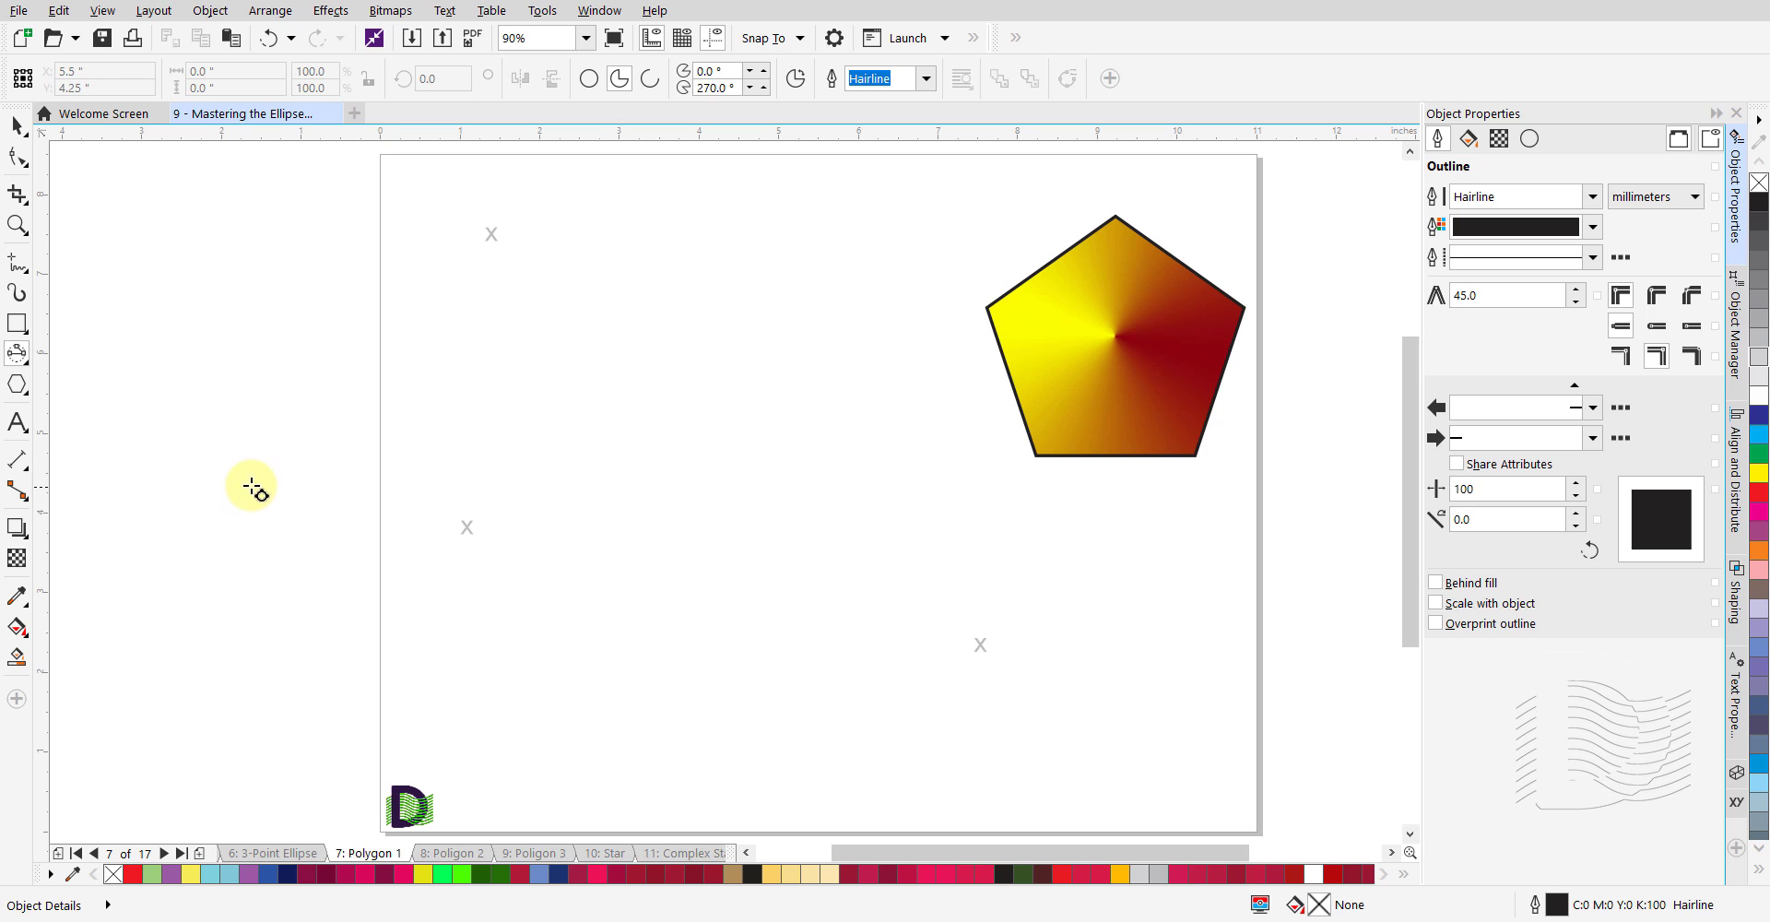
left_click(18, 386)
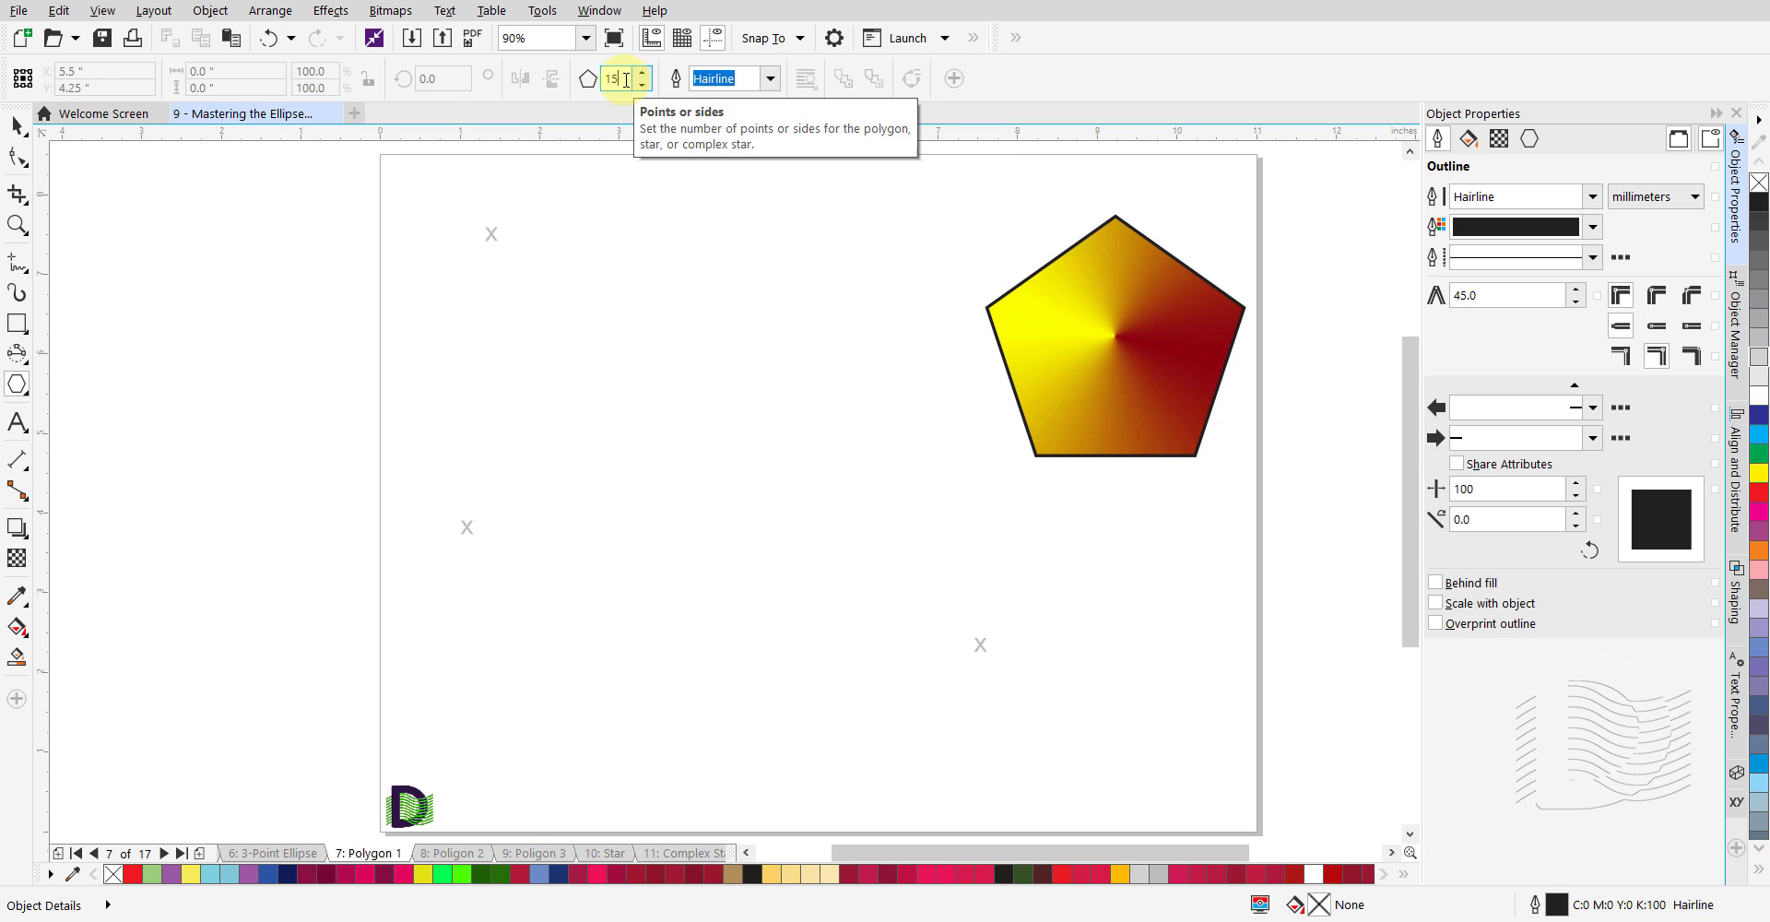
double_click(626, 79)
type("5")
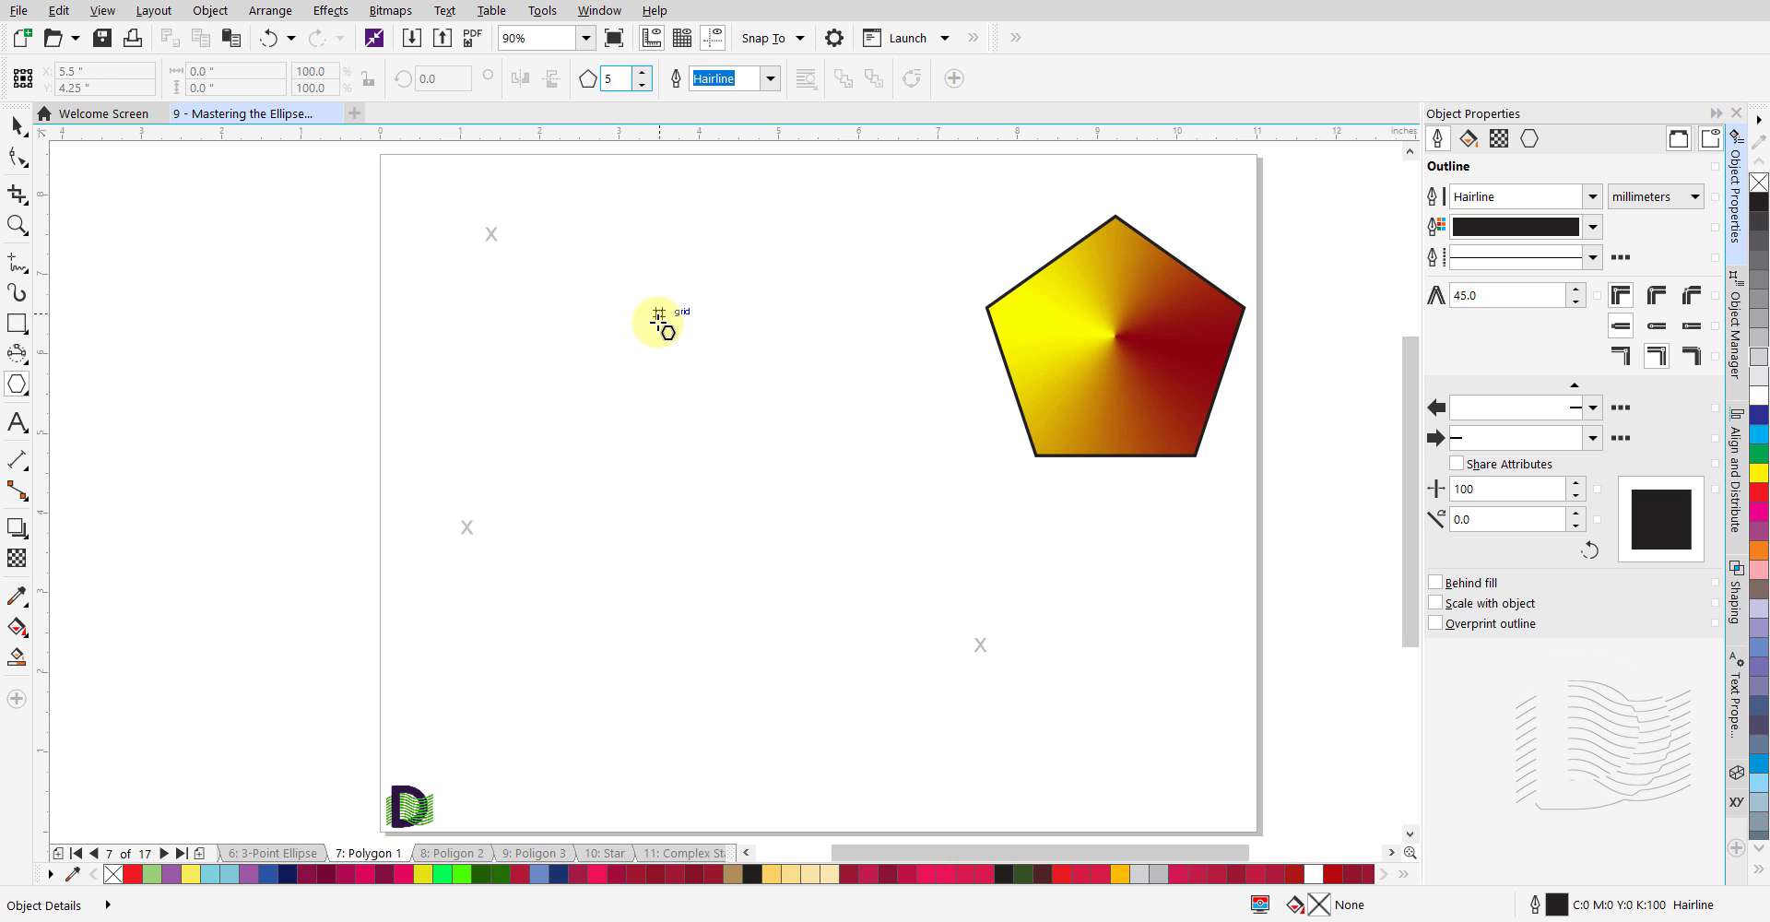
key("Return")
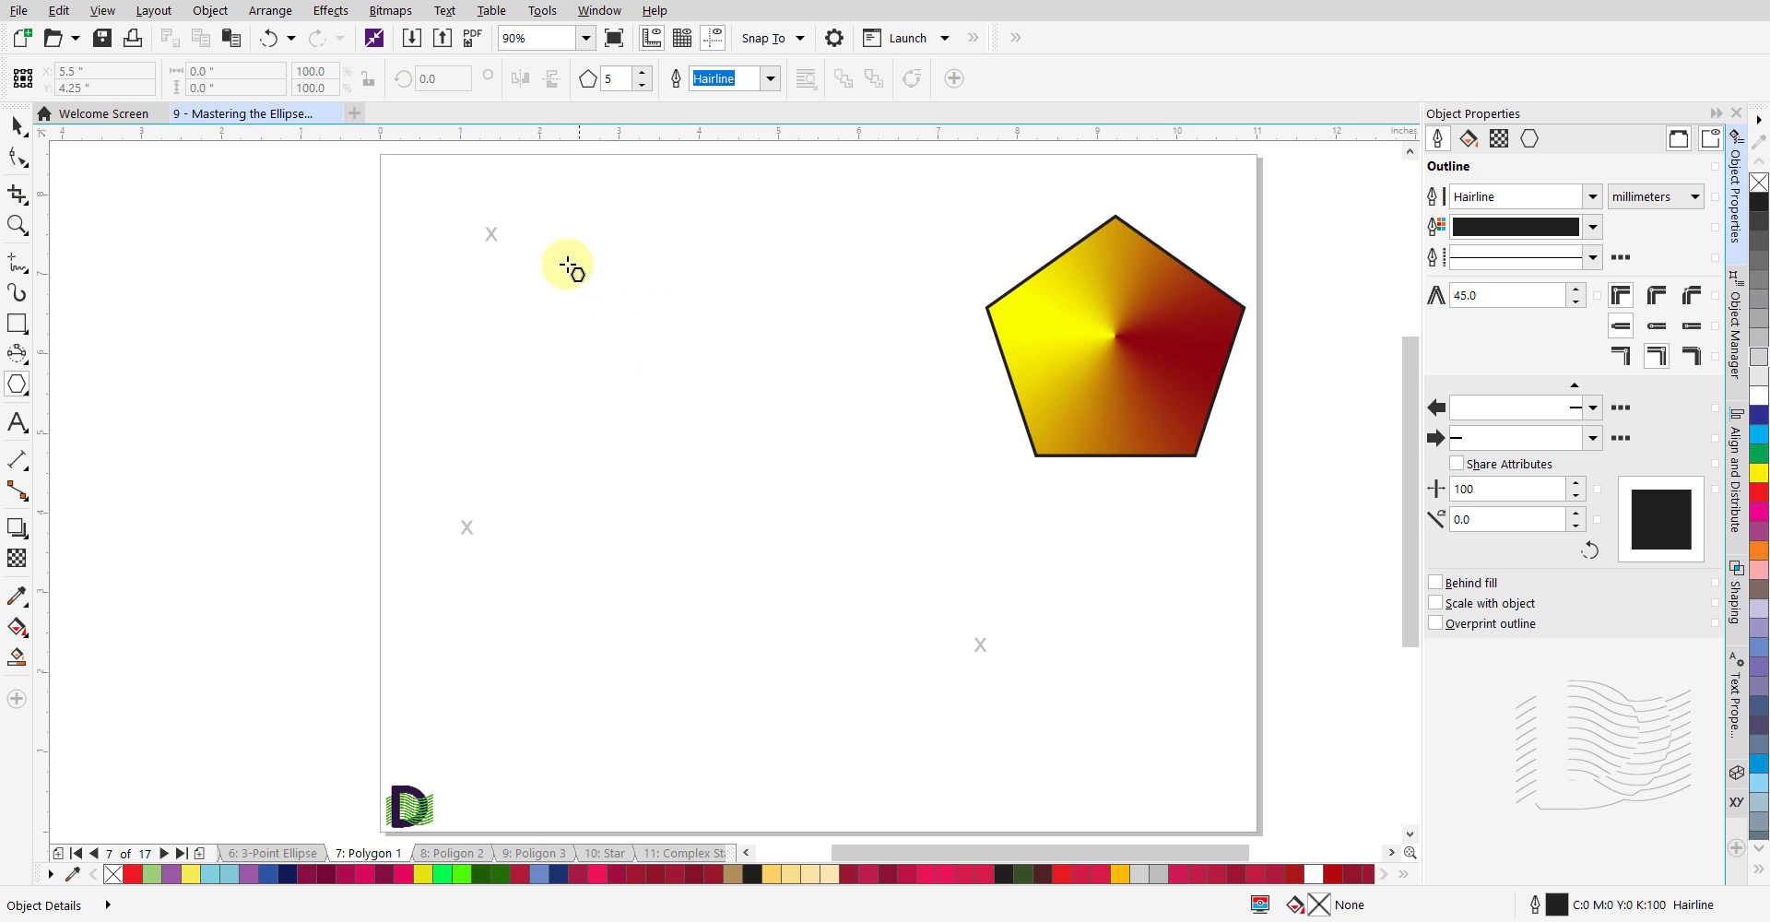
left_click_drag(491, 232, 491, 233)
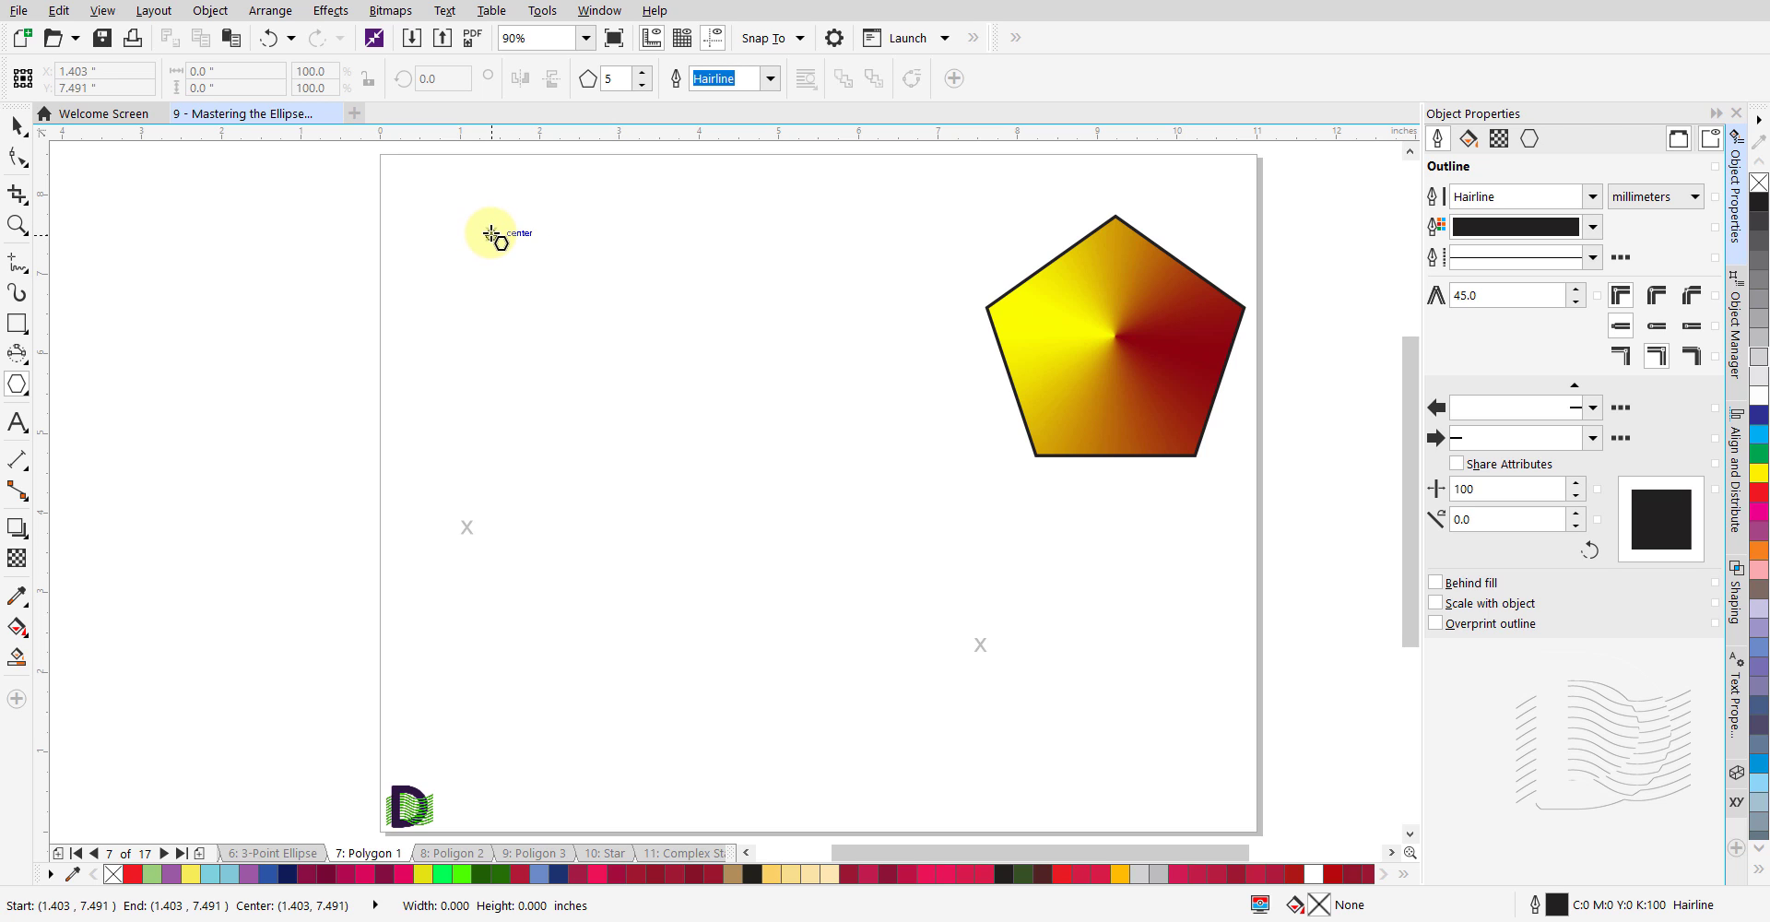
left_click_drag(491, 232, 712, 486)
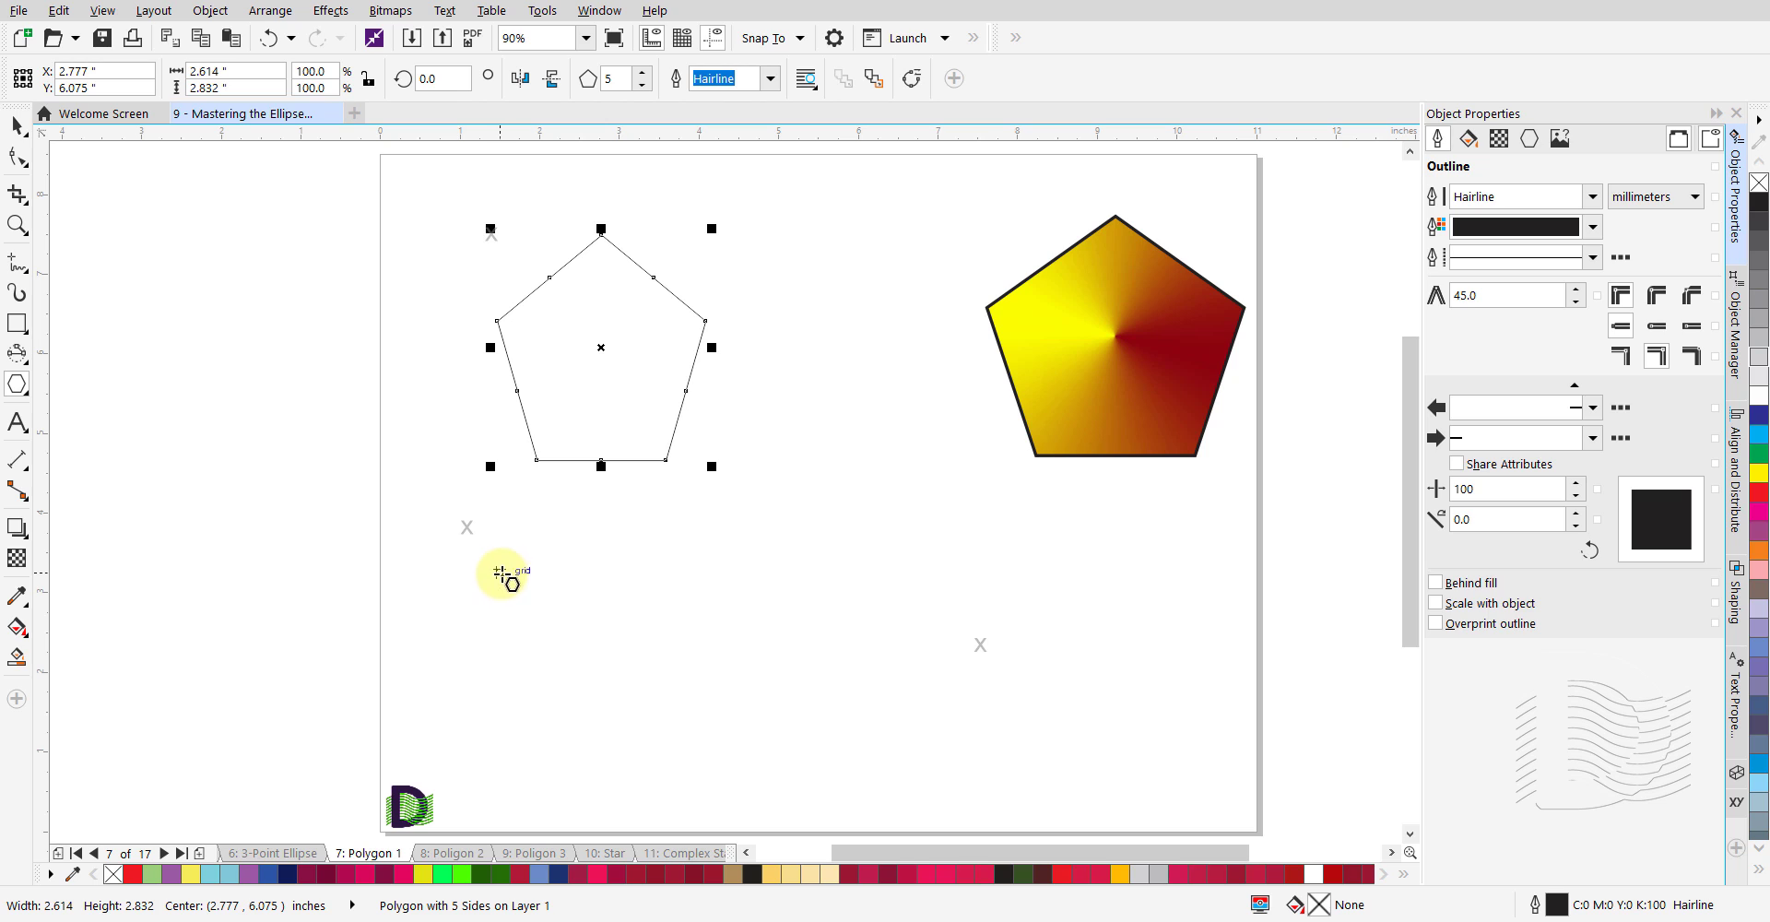
Draw a regular pentagon about 3.24 by 3.08 inches from the page's lower-left X mark and deselect it.
left_click(465, 526)
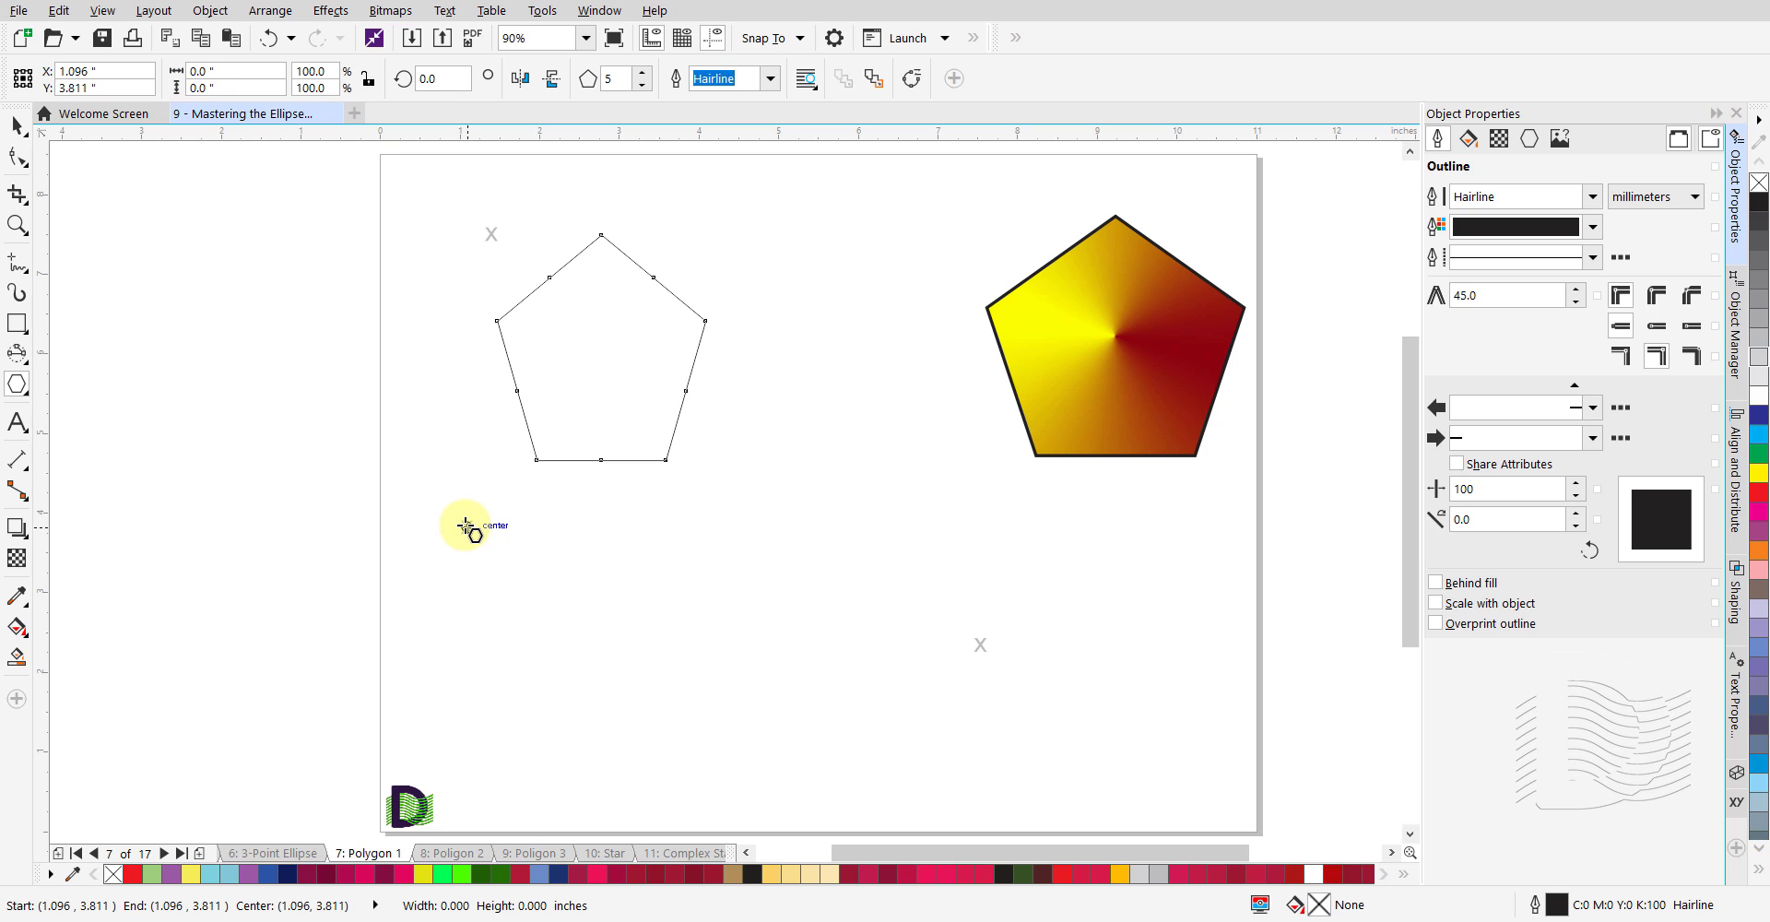
left_click_drag(465, 525, 674, 803)
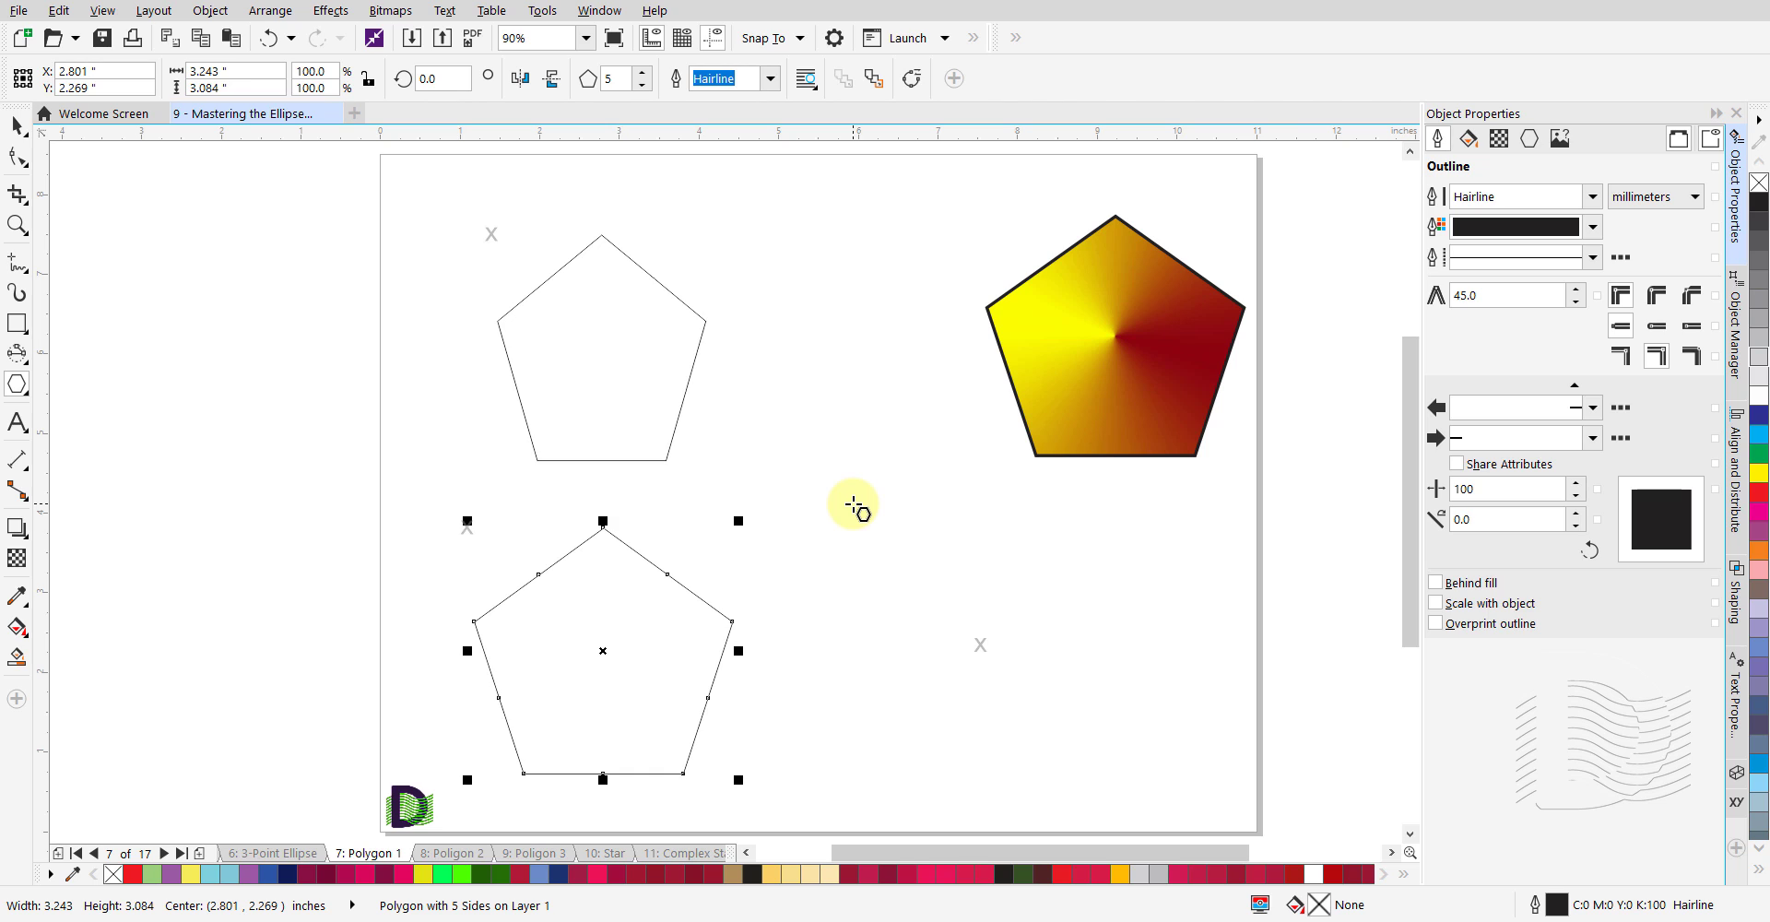
key("Escape")
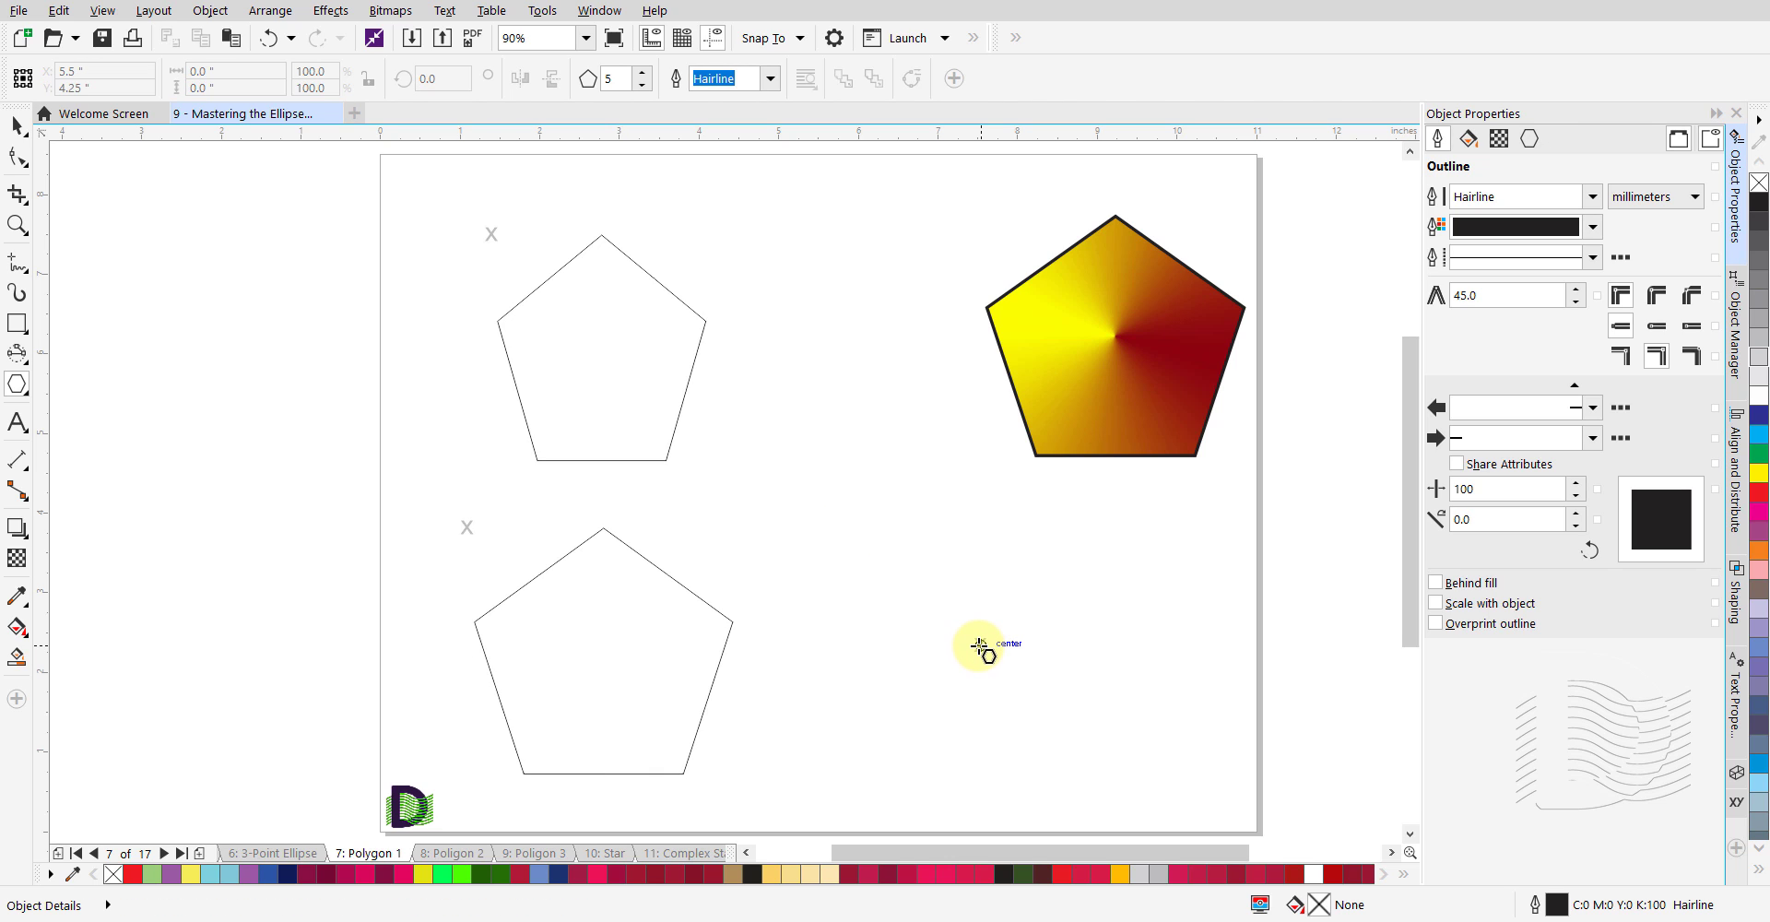
Draw a pentagon about 3.25 by 3.77 inches outward from the page's lower-right X mark, and go to the Poligon 2 page.
left_click_drag(979, 643, 981, 643)
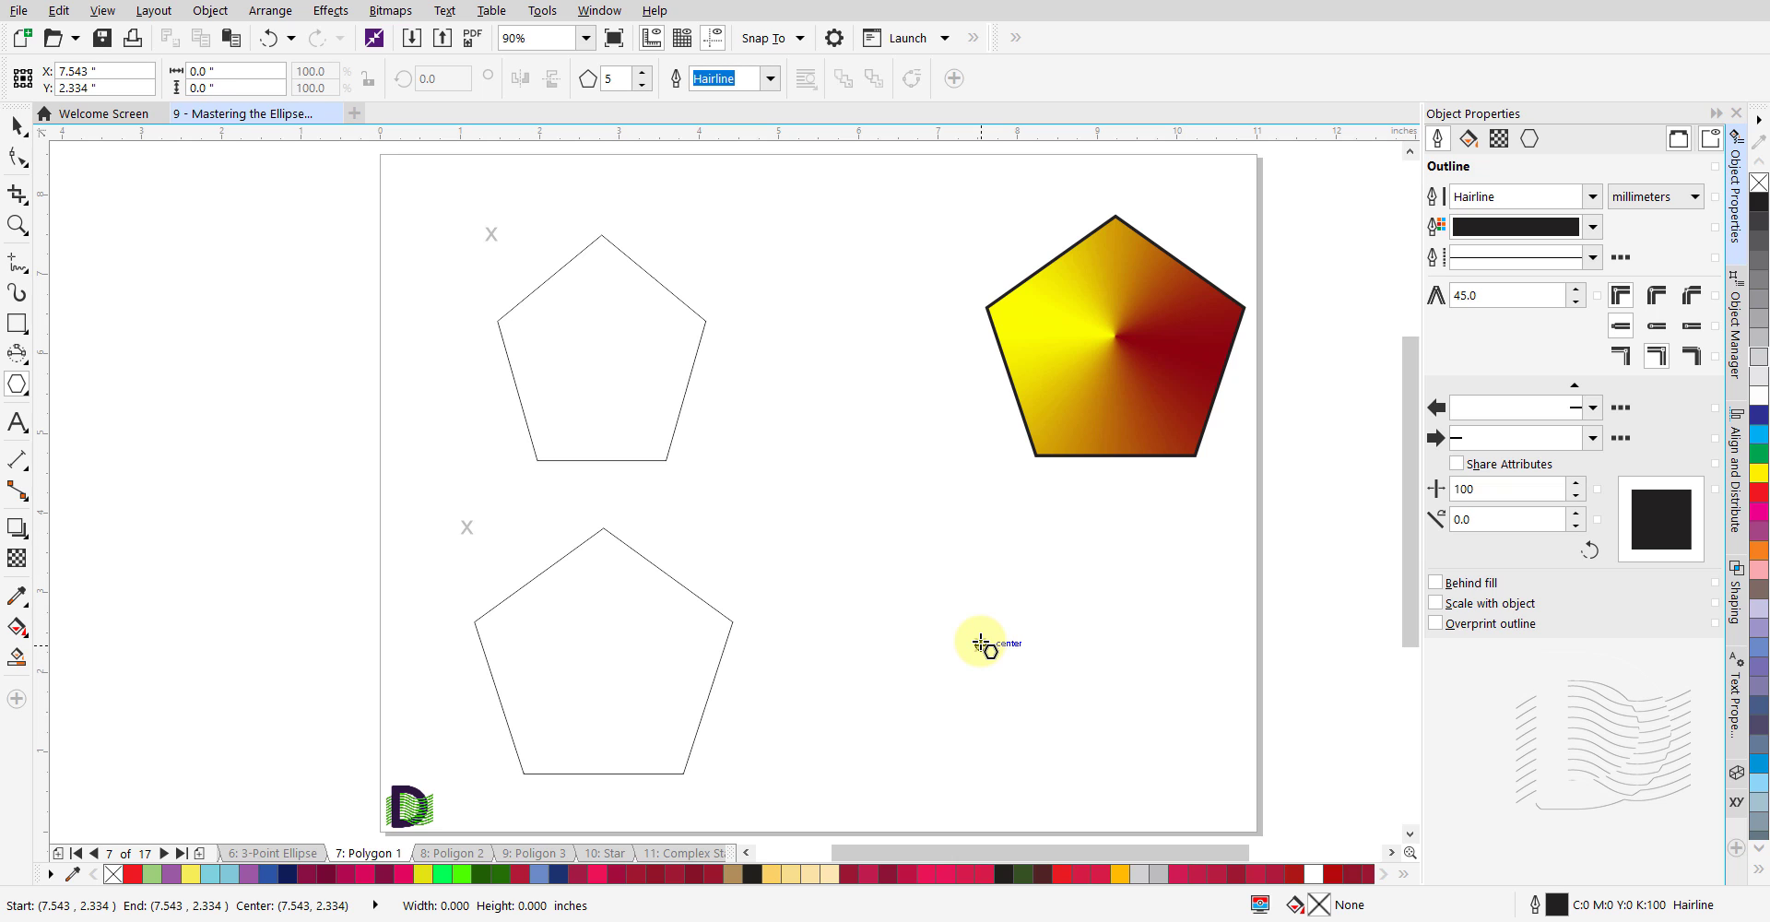
left_click_drag(980, 642, 1126, 810)
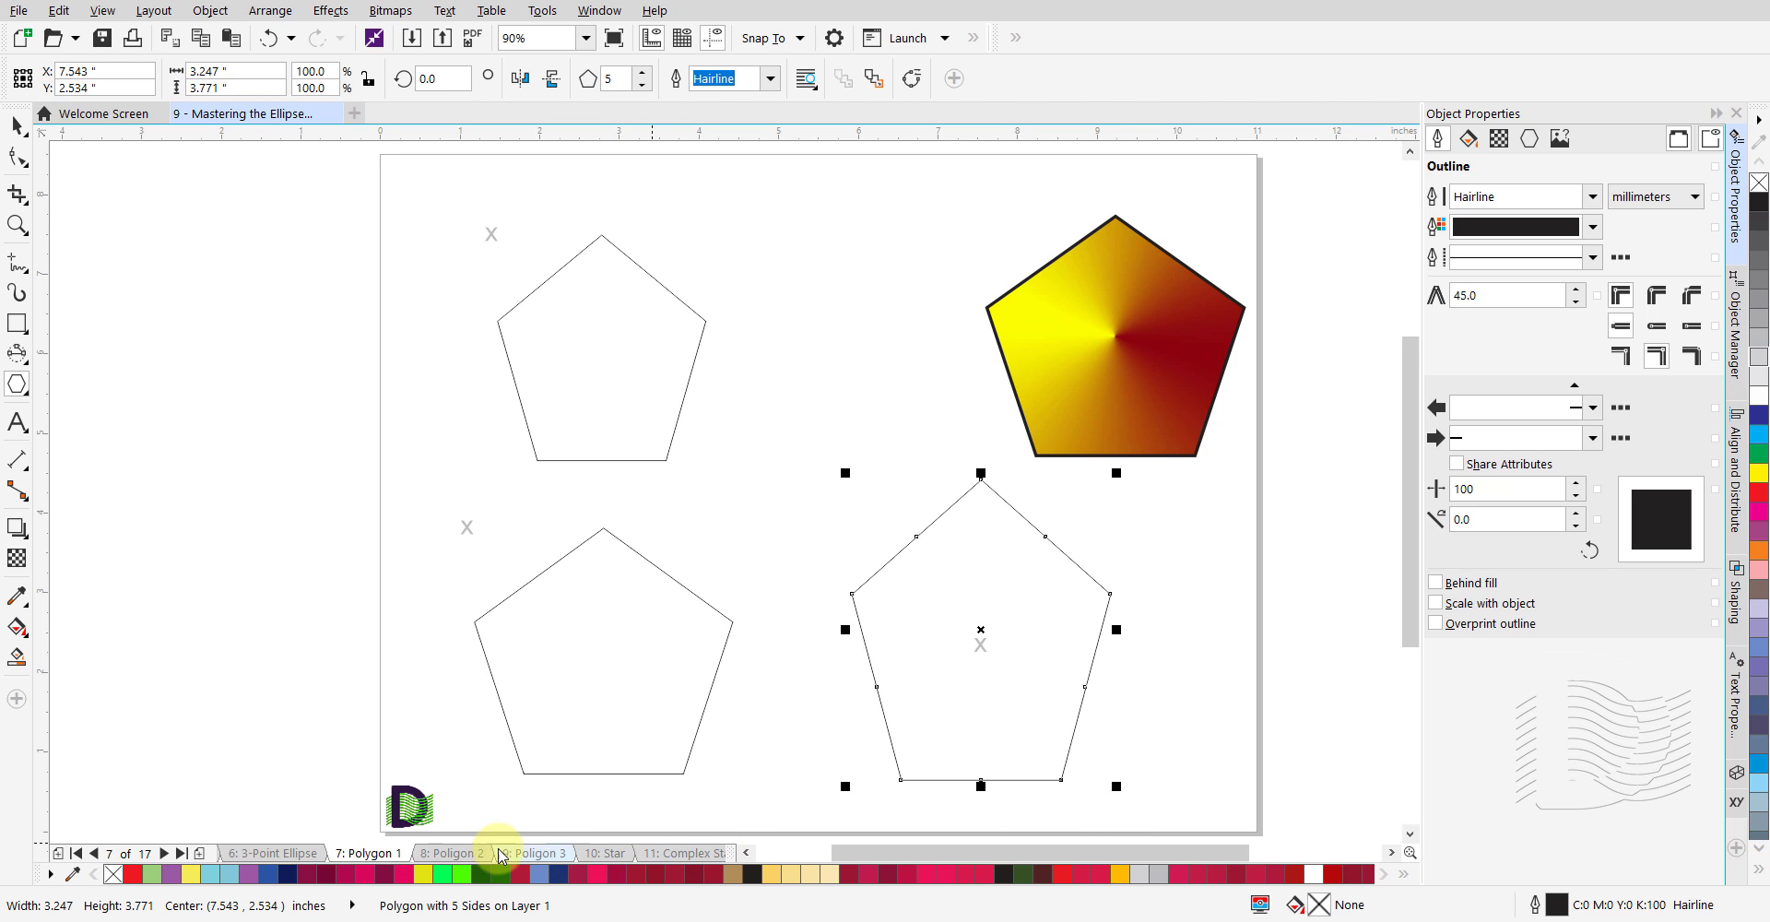
left_click(463, 854)
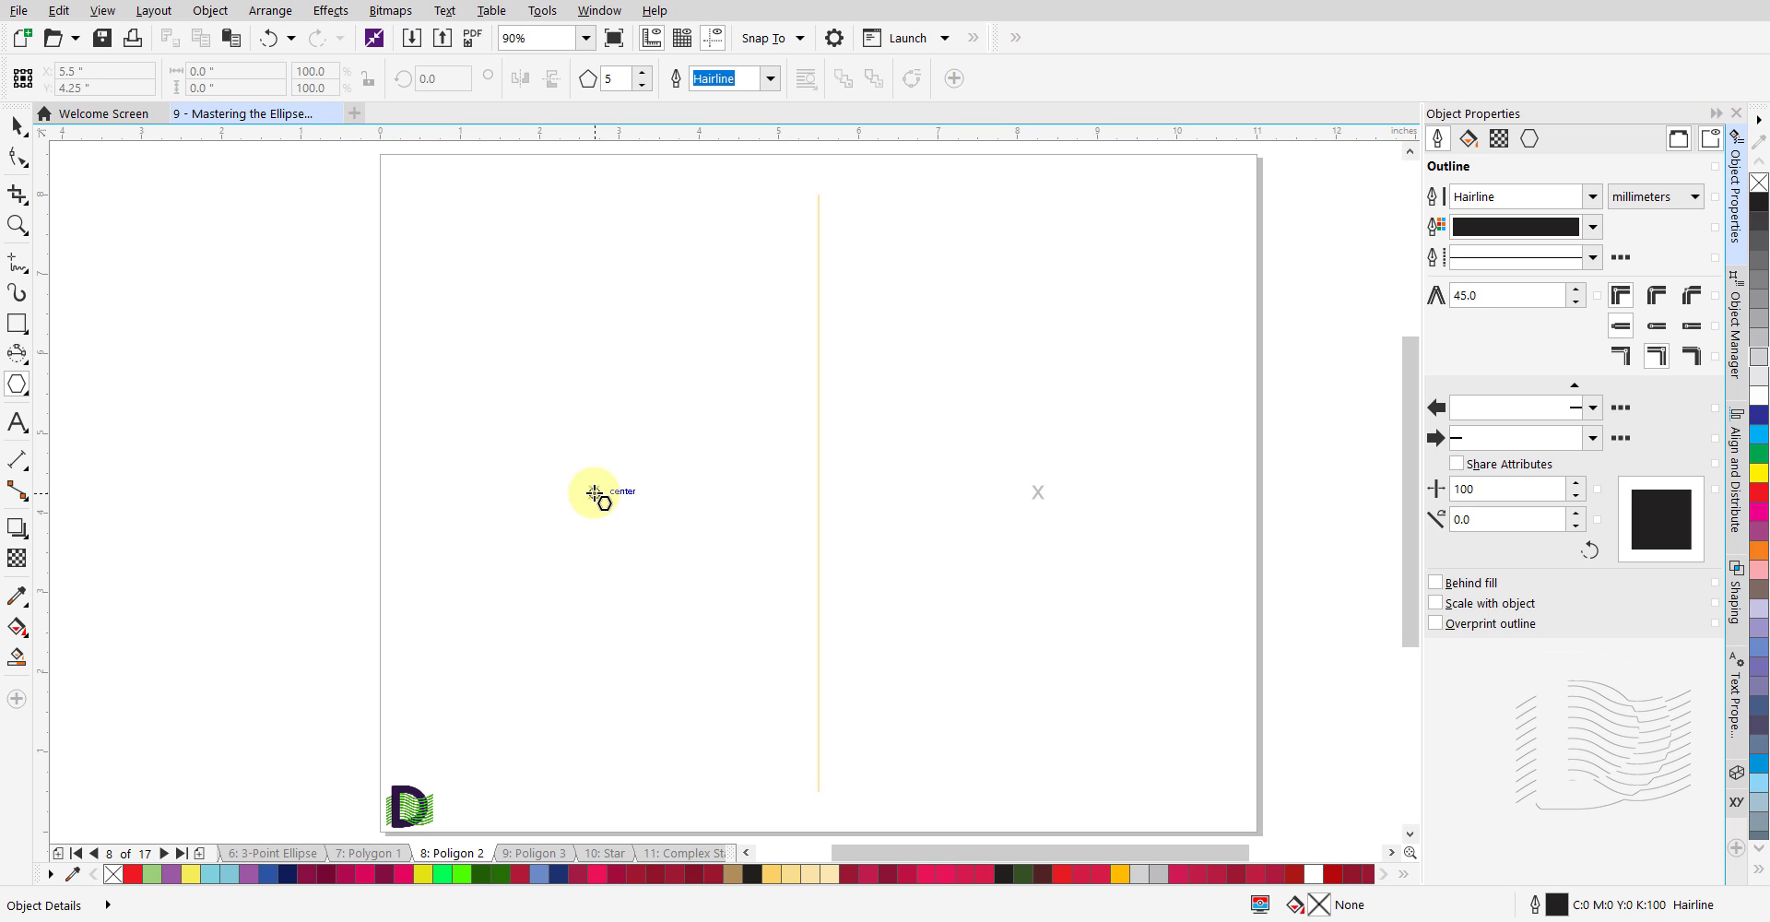
Draw a regular pentagon about 4.16 by 3.96 inches outward from the page's left X mark and deselect it.
left_click_drag(594, 493, 594, 493)
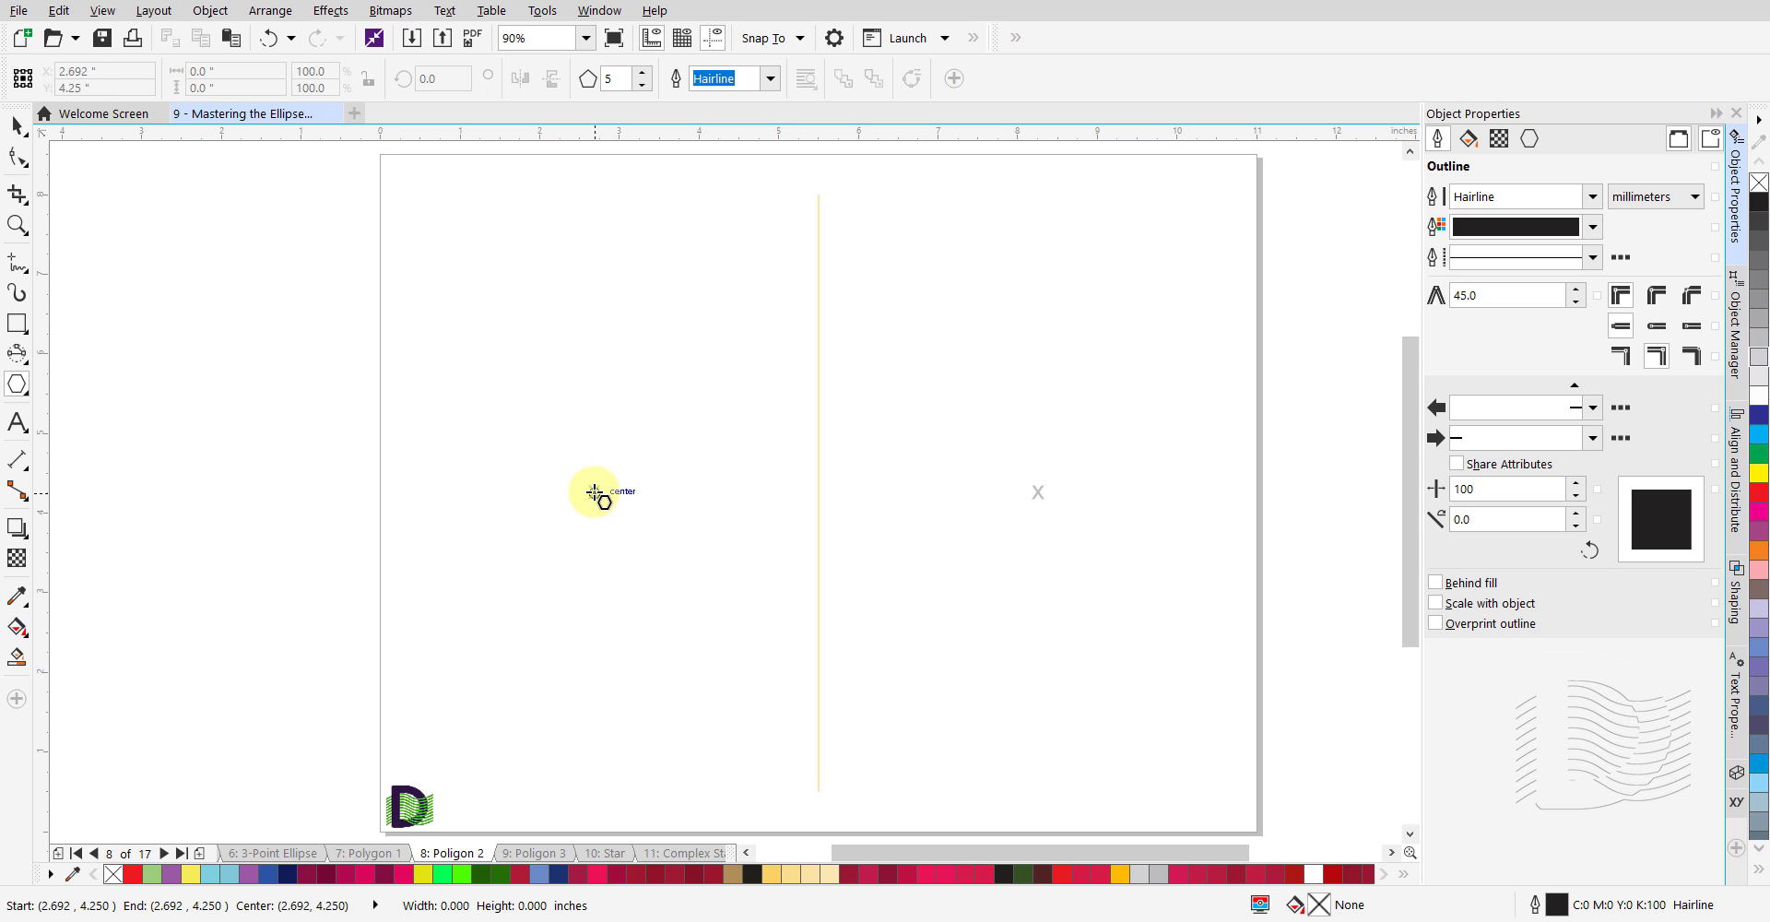
left_click_drag(593, 491, 771, 662)
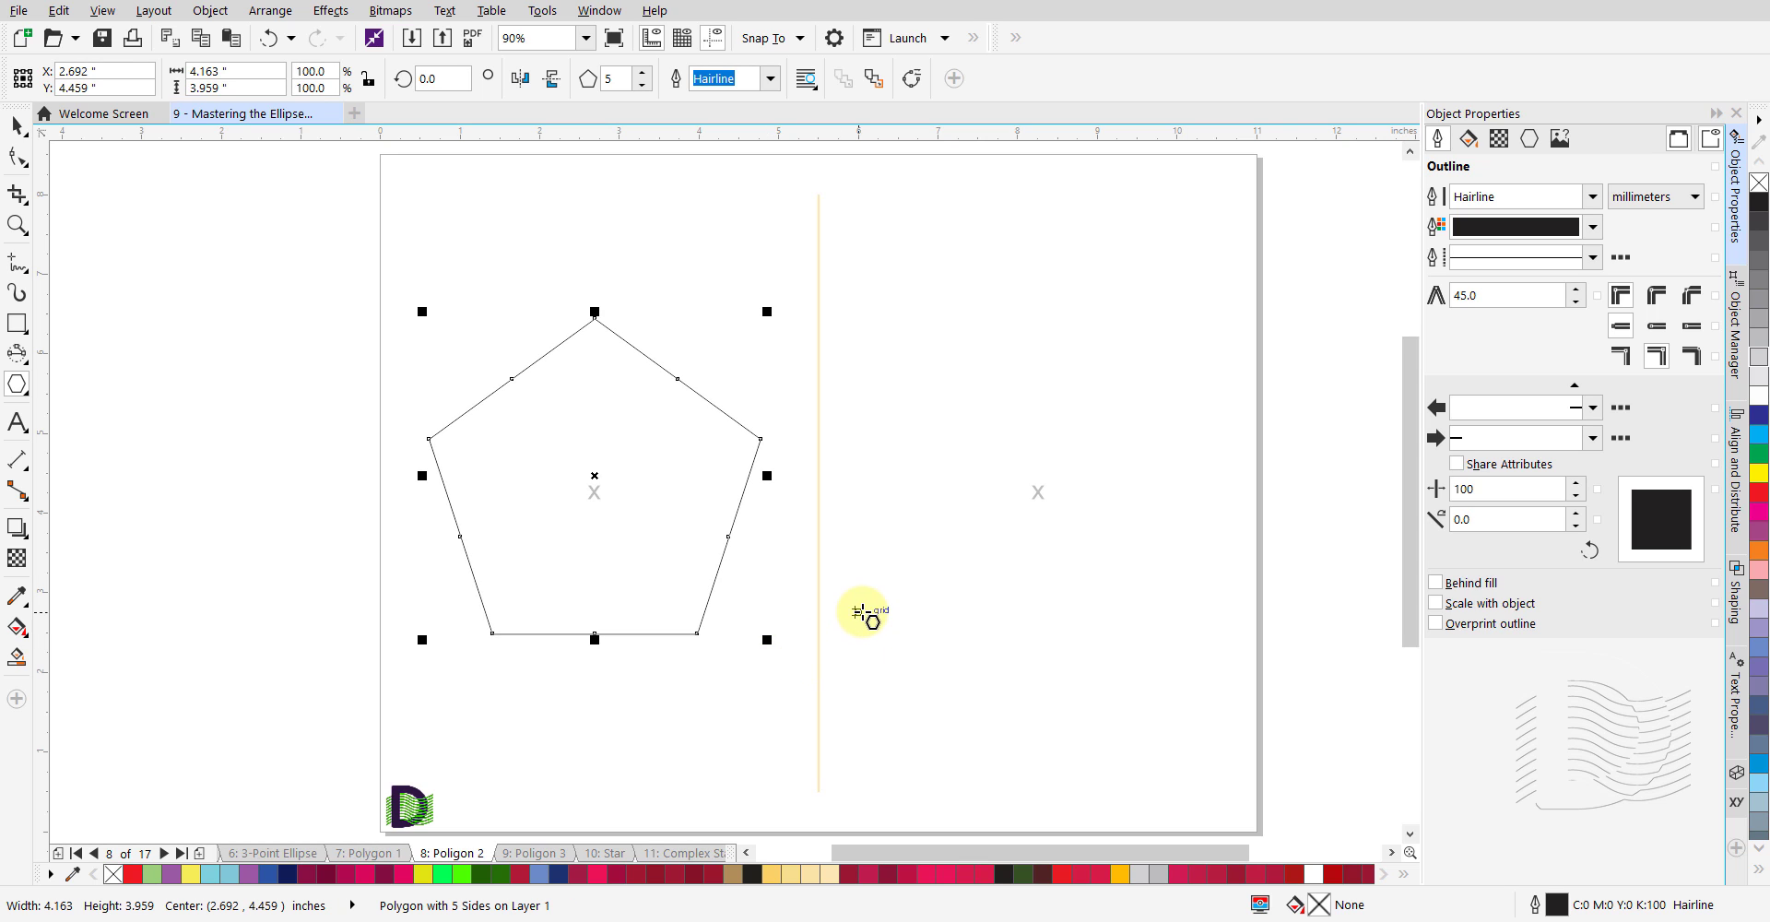
key("Escape")
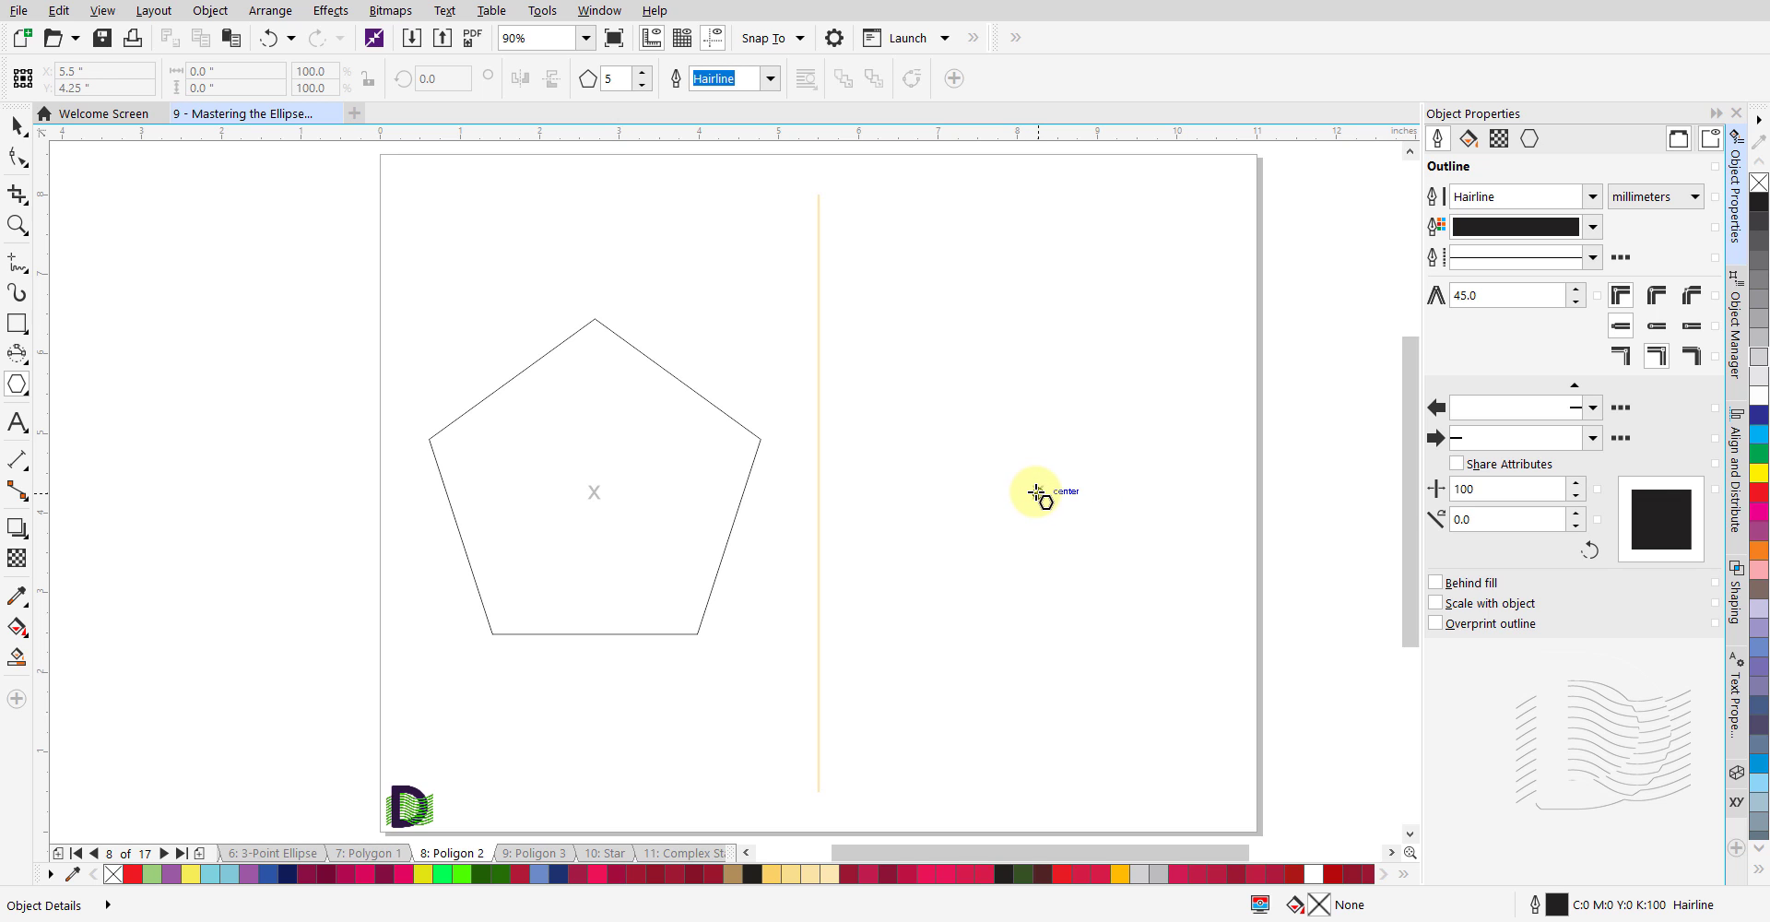
Draw a pentagon about 3.77 by 4.07 inches outward from the page's right X mark, reduce it to 3 sides and deselect it.
mouse_move(1036, 492)
left_mouse_down()
mouse_move(1054, 538)
mouse_move(1196, 665)
left_mouse_up()
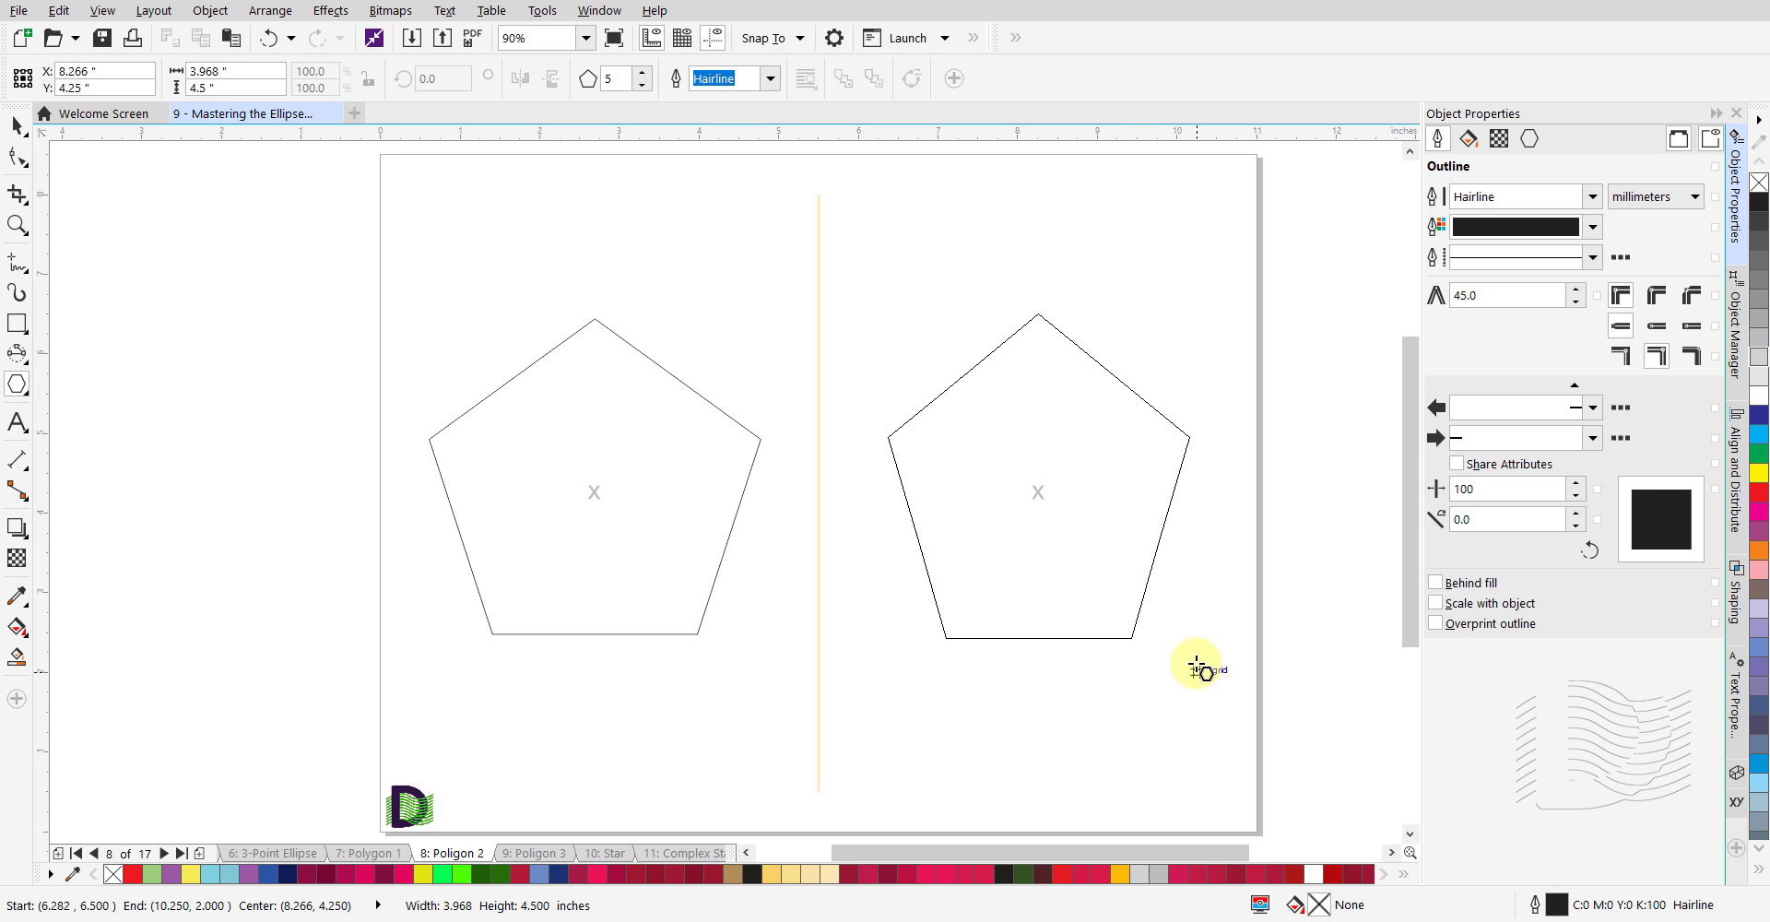
left_click_drag(1195, 665, 1196, 666)
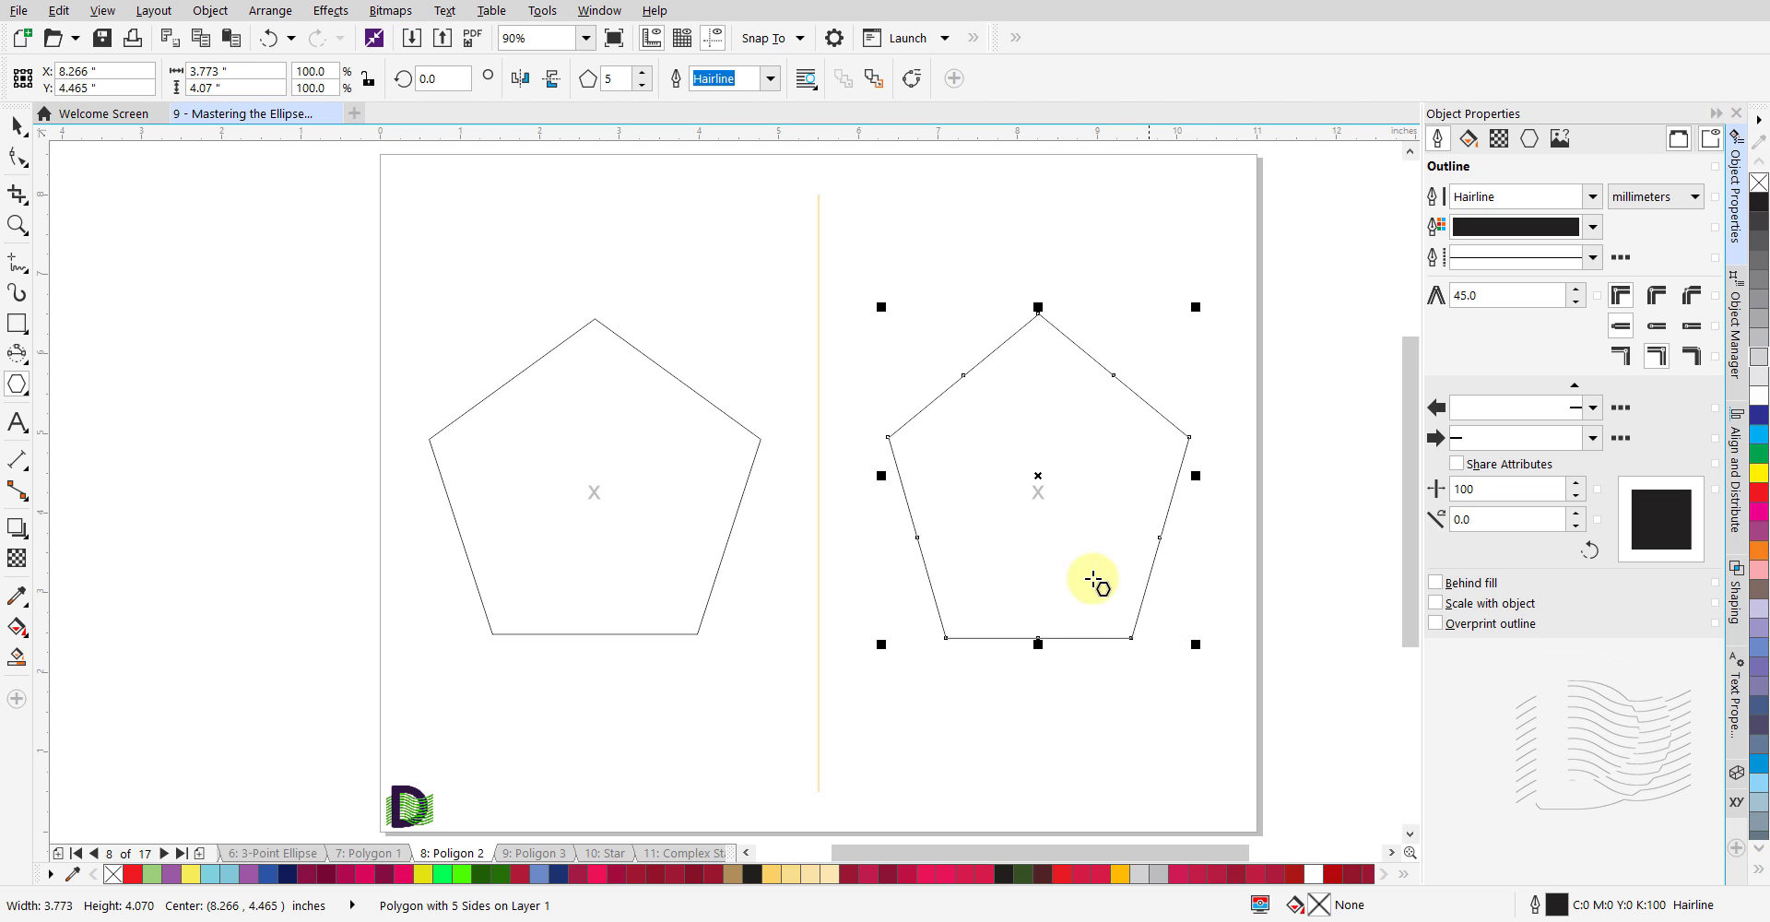
left_click(643, 87)
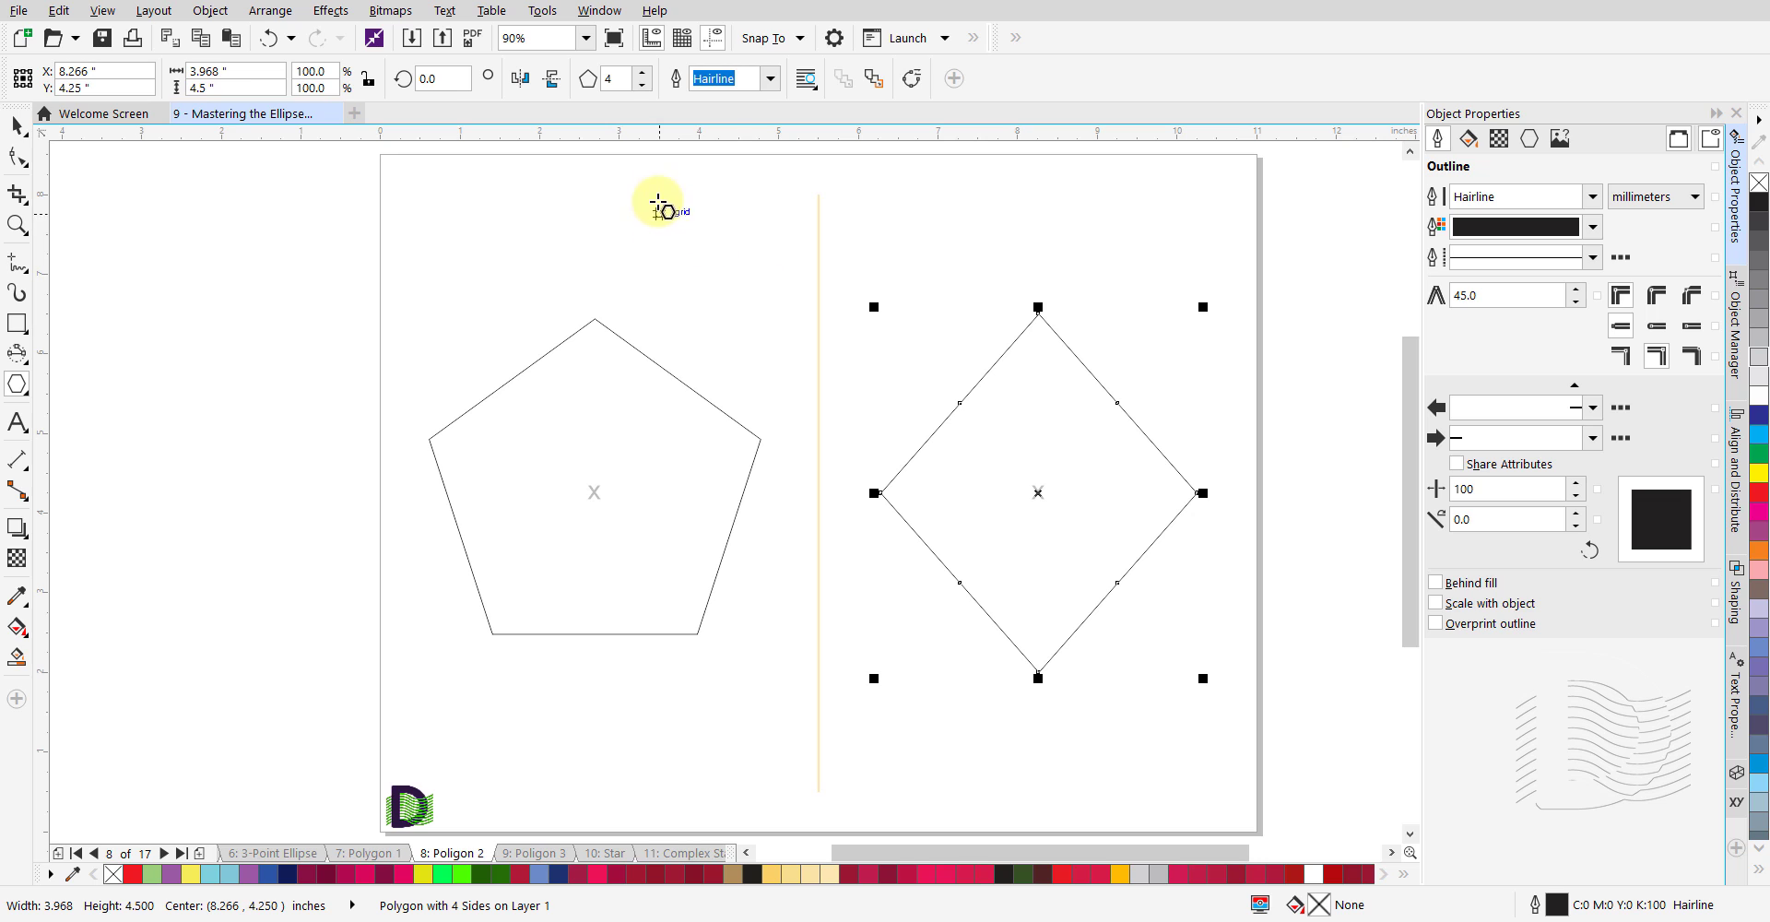
left_click(643, 86)
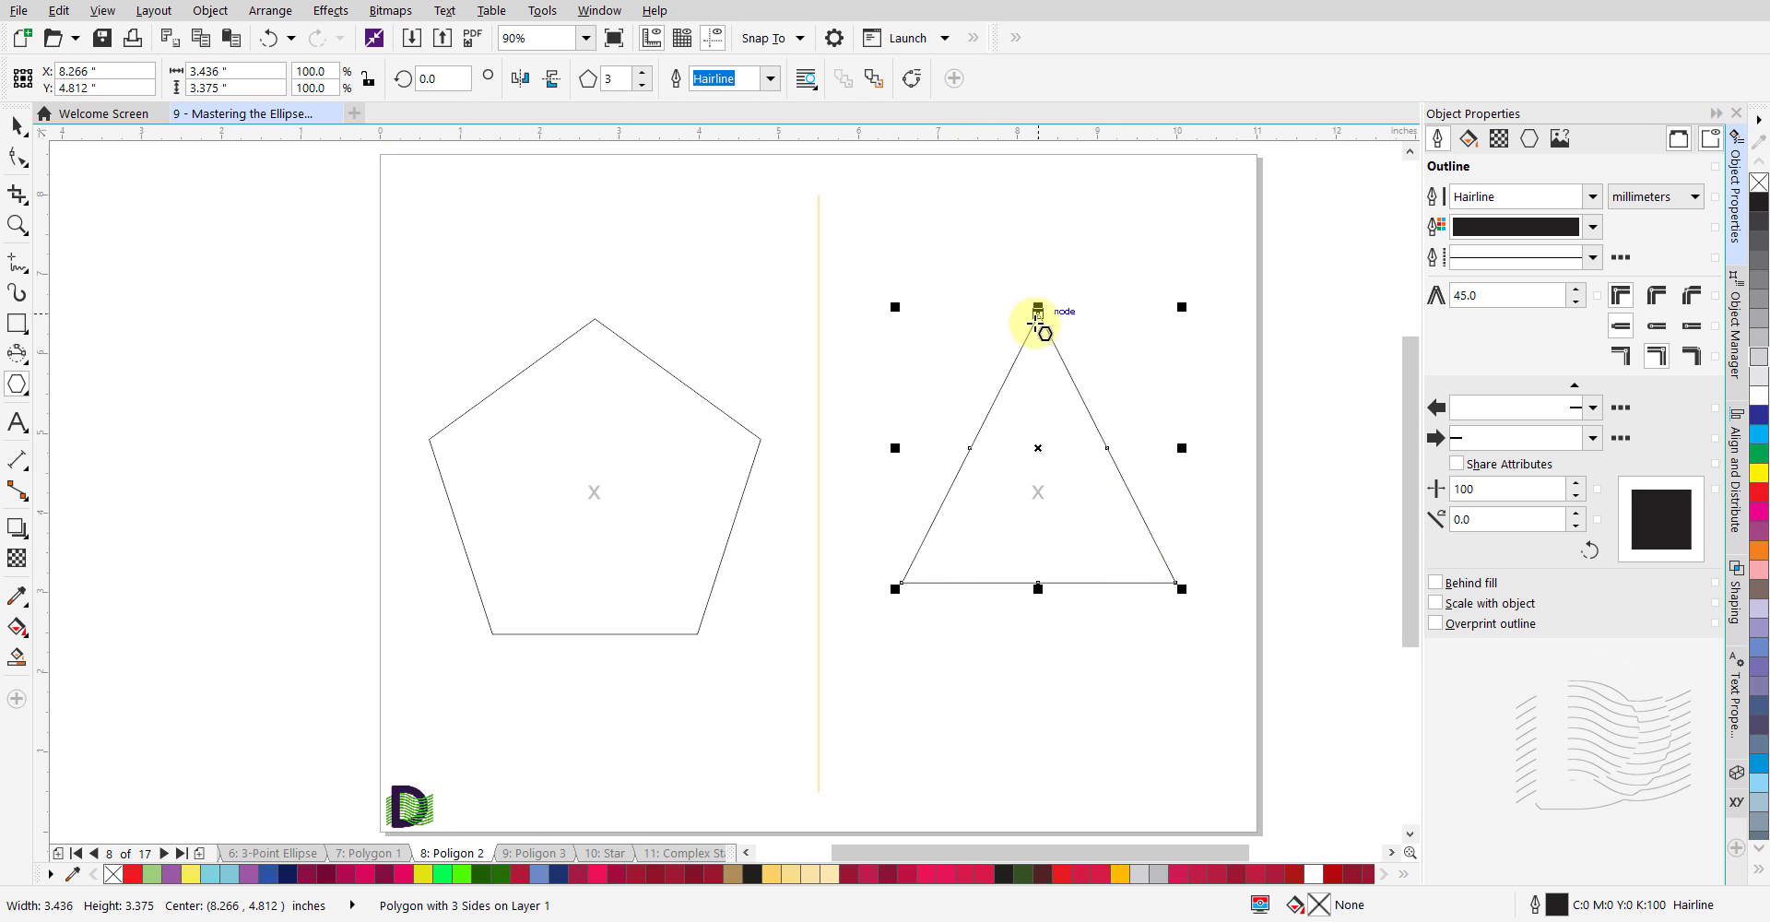
key("space")
left_click(866, 689)
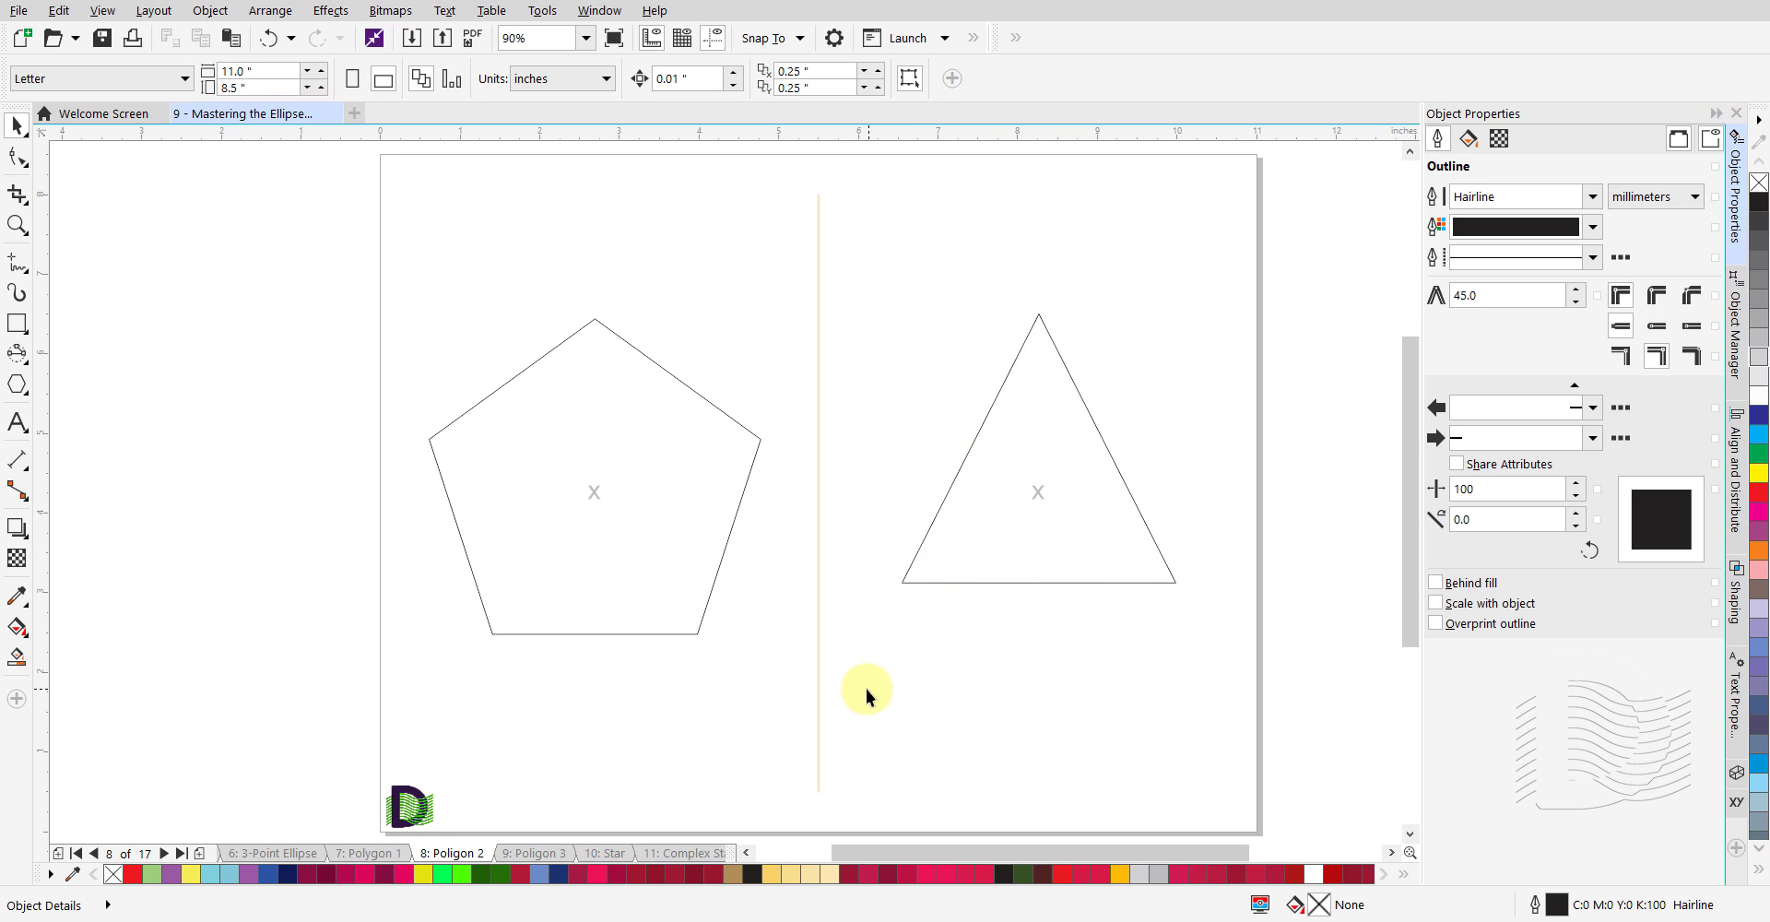
Set the Polygon tool to 8 sides and, on the Poligon 3 page, draw a 7 by 7 inch octagon outward from the X mark.
key("space")
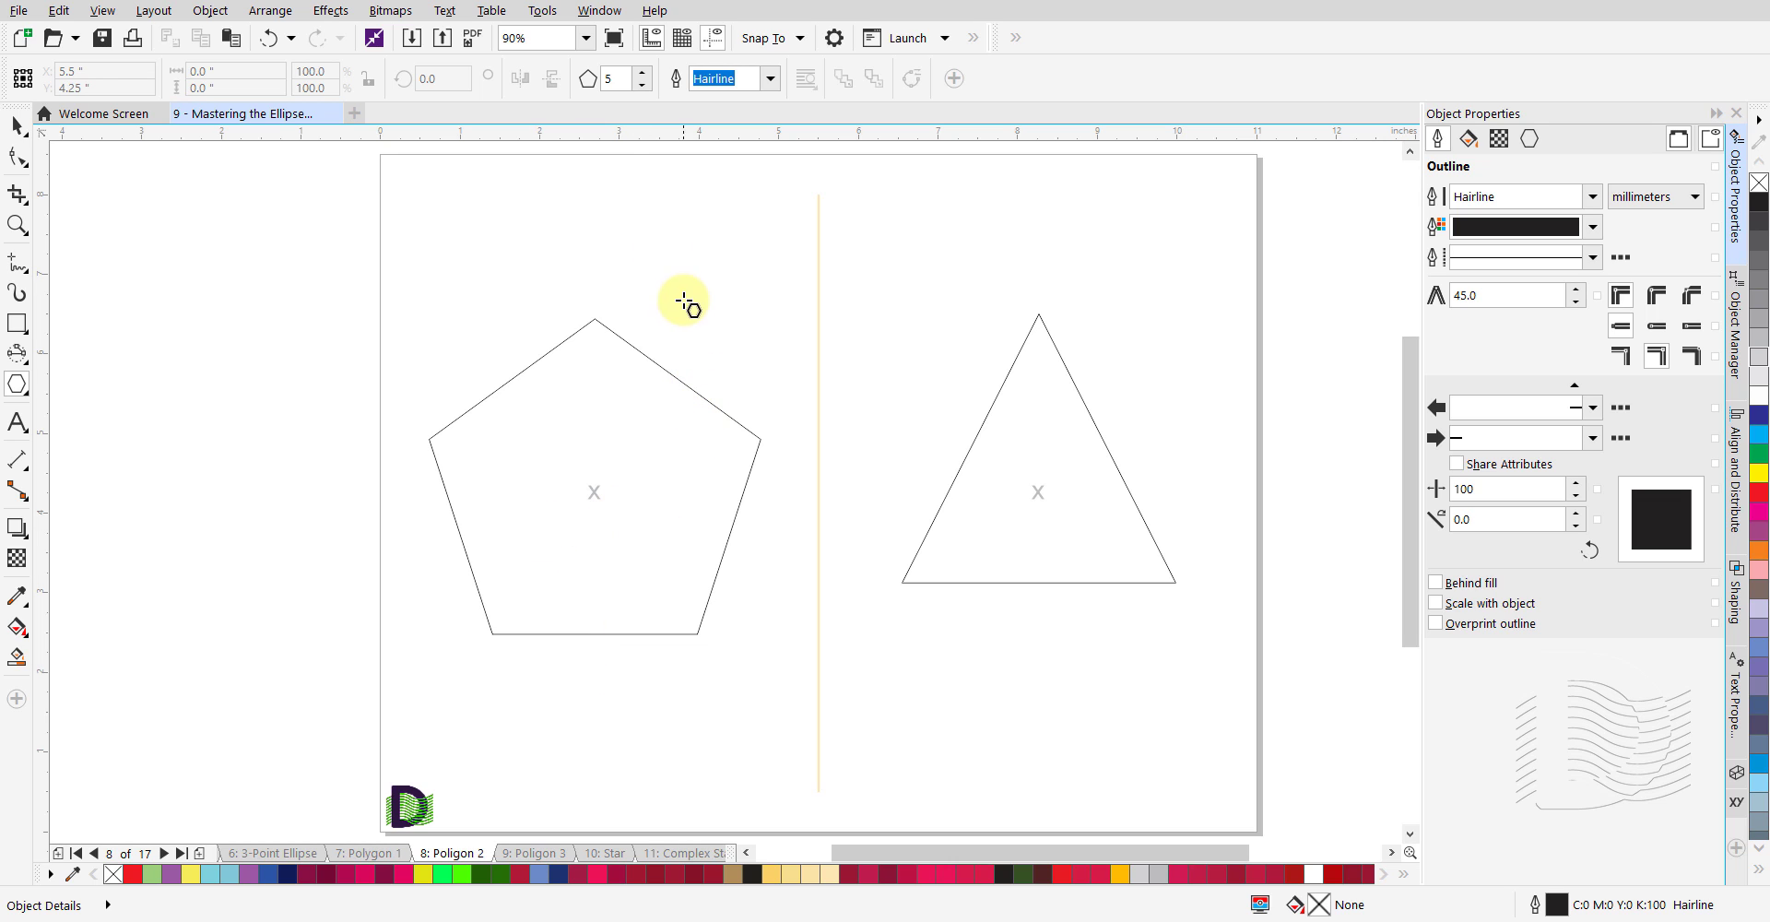
left_click(621, 80)
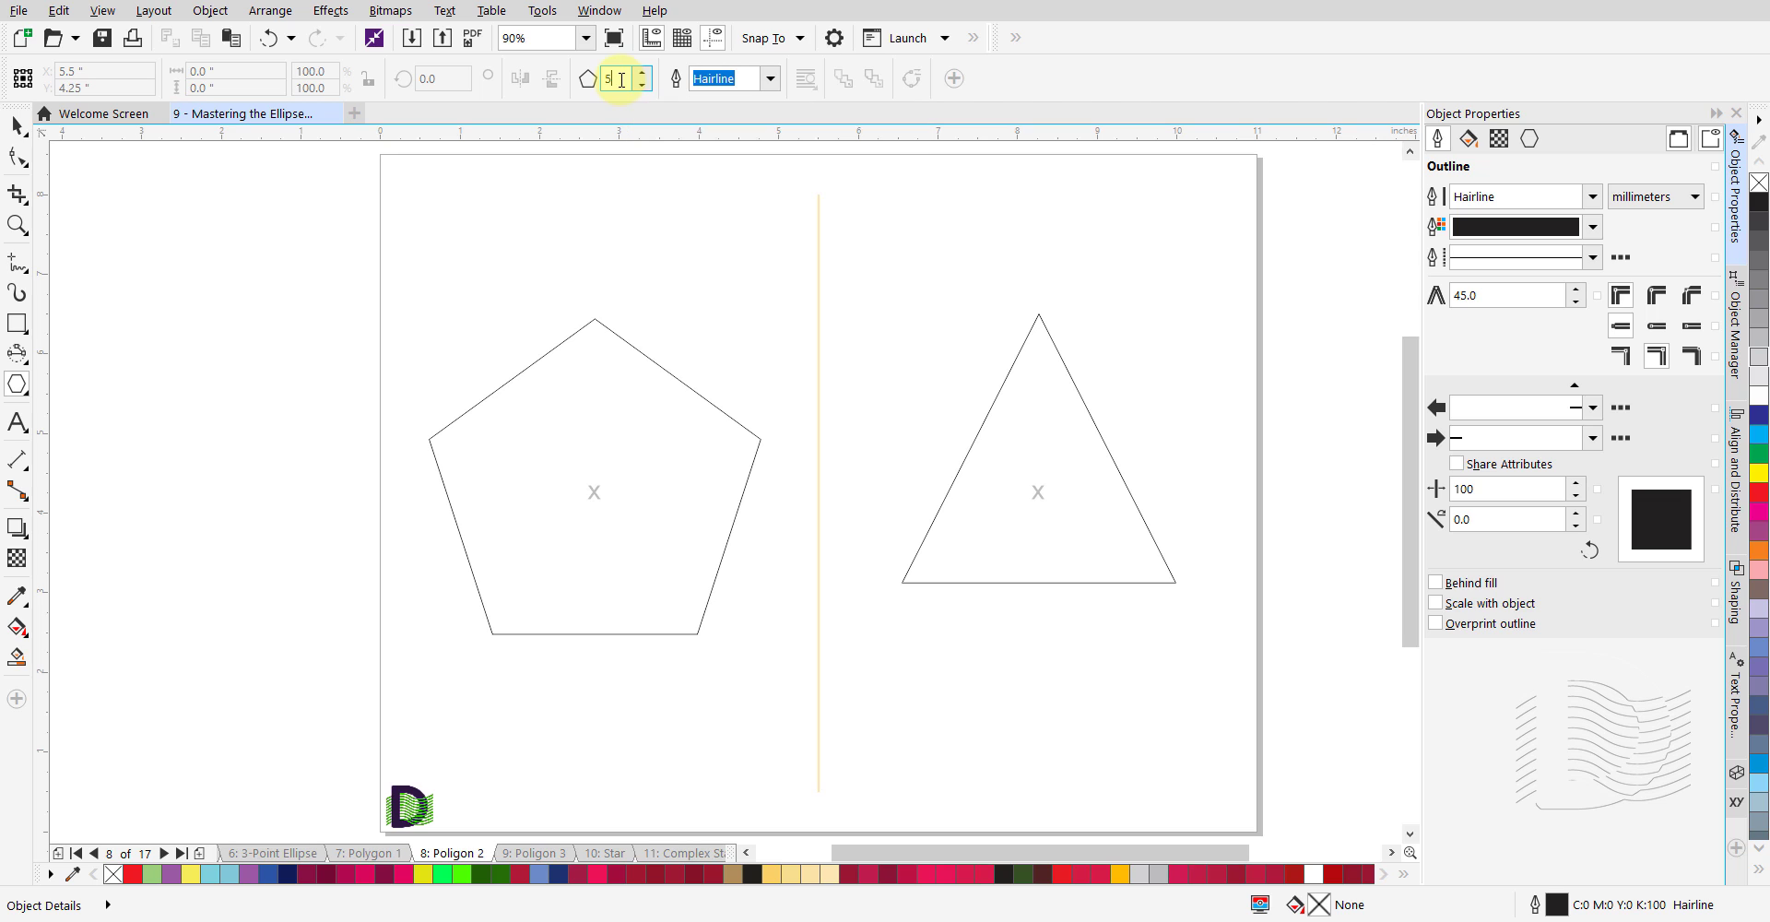
double_click(622, 80)
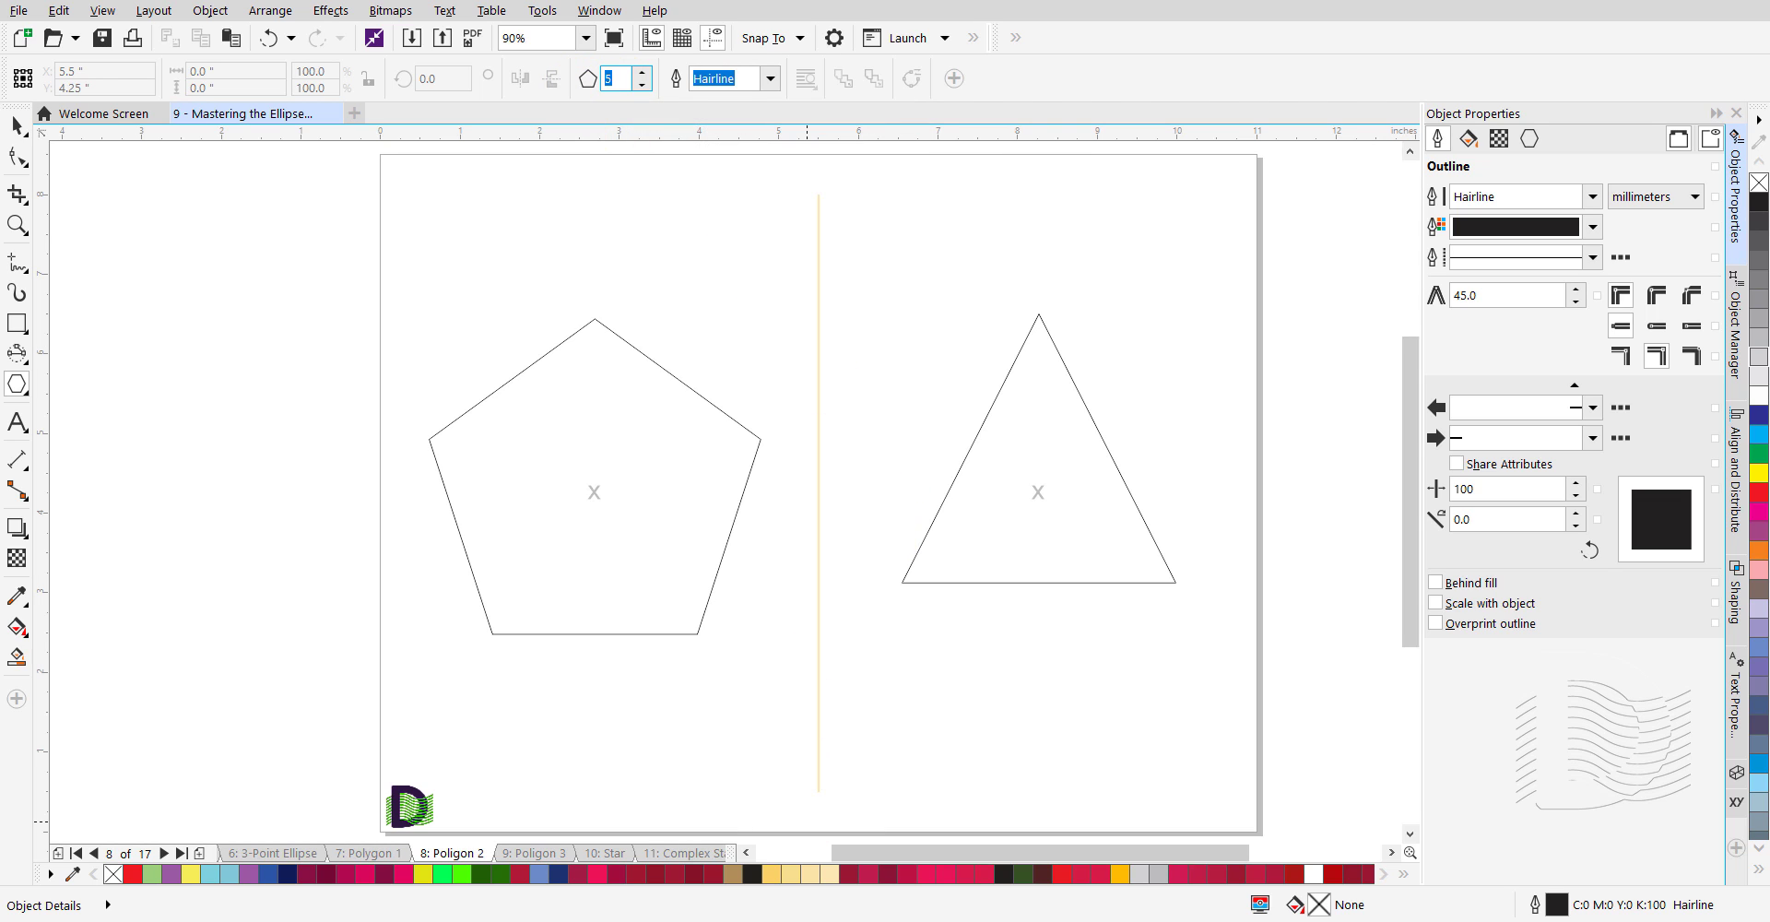
type("8")
left_click(516, 853)
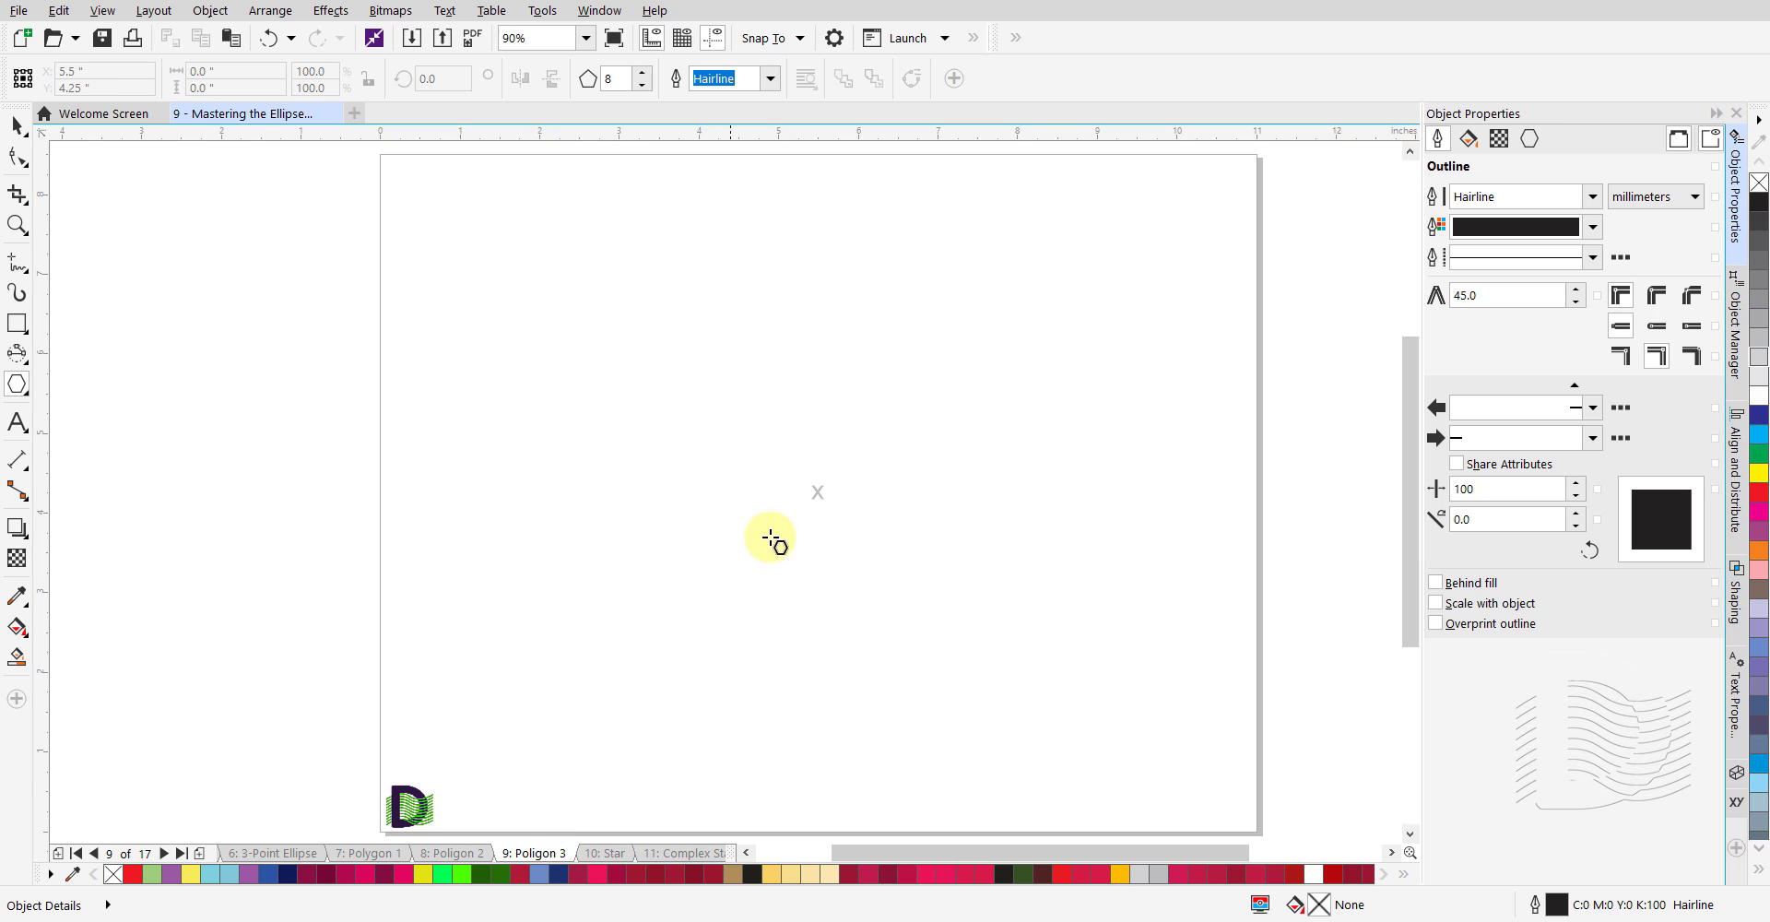
left_click_drag(818, 490, 1100, 776)
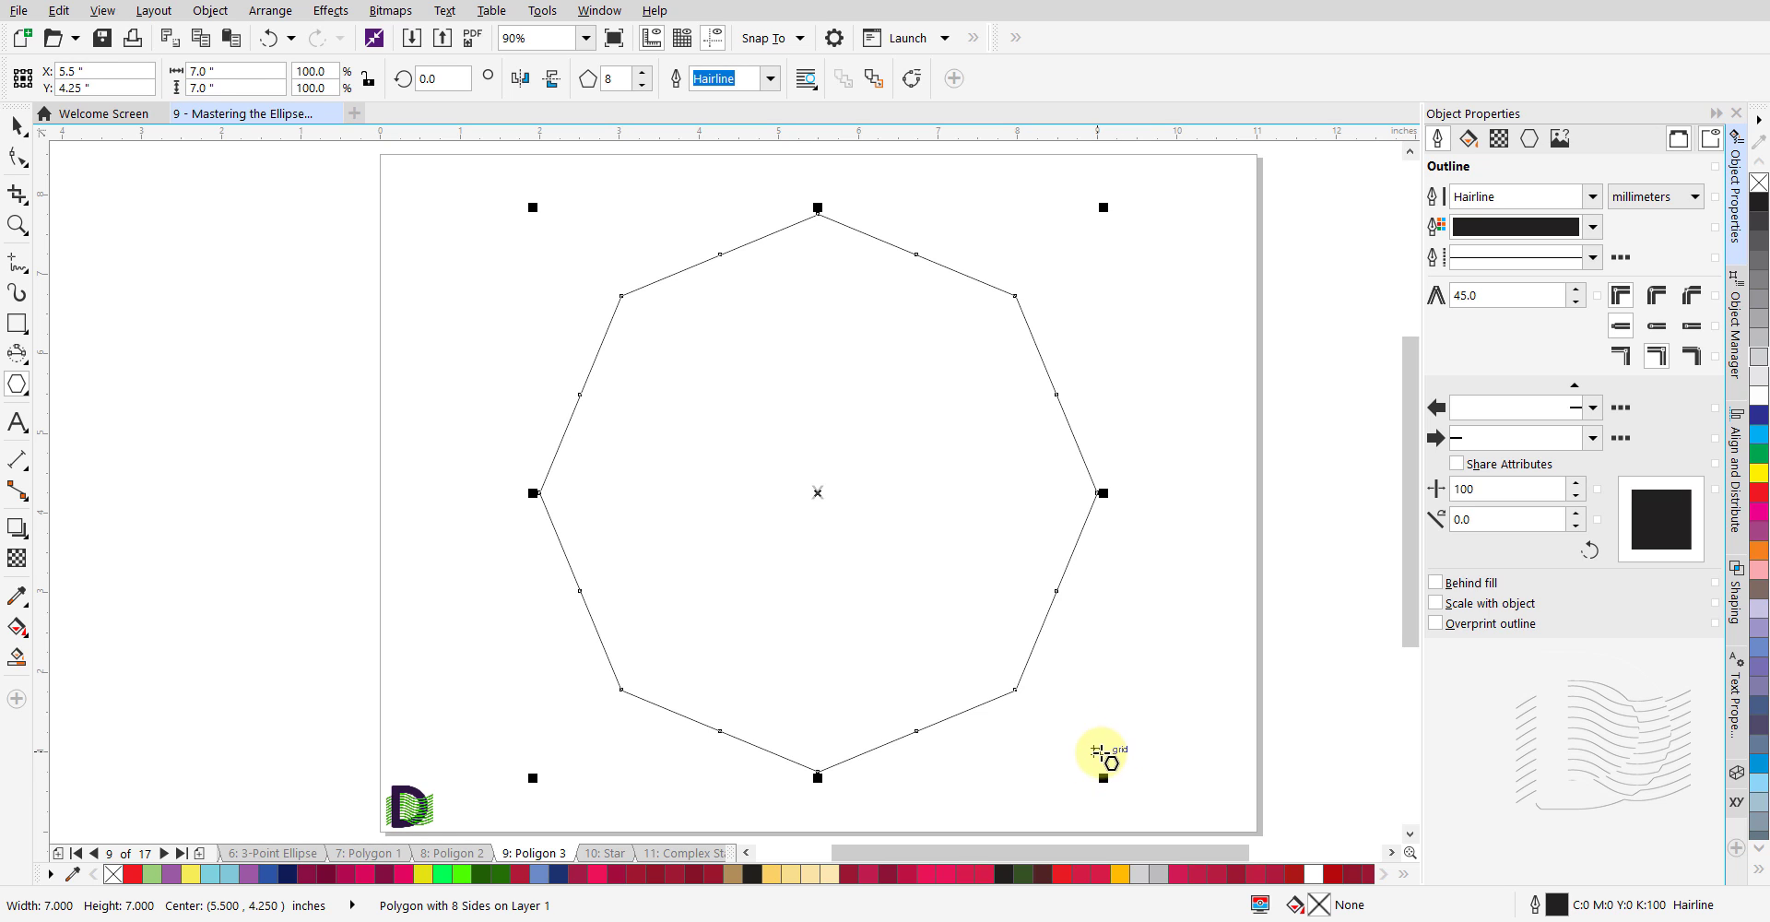
With the Shape tool, move an edge-midpoint node of the octagon about 1.33 inches inward to form an eight-pointed star, and deselect the node.
left_click(20, 156)
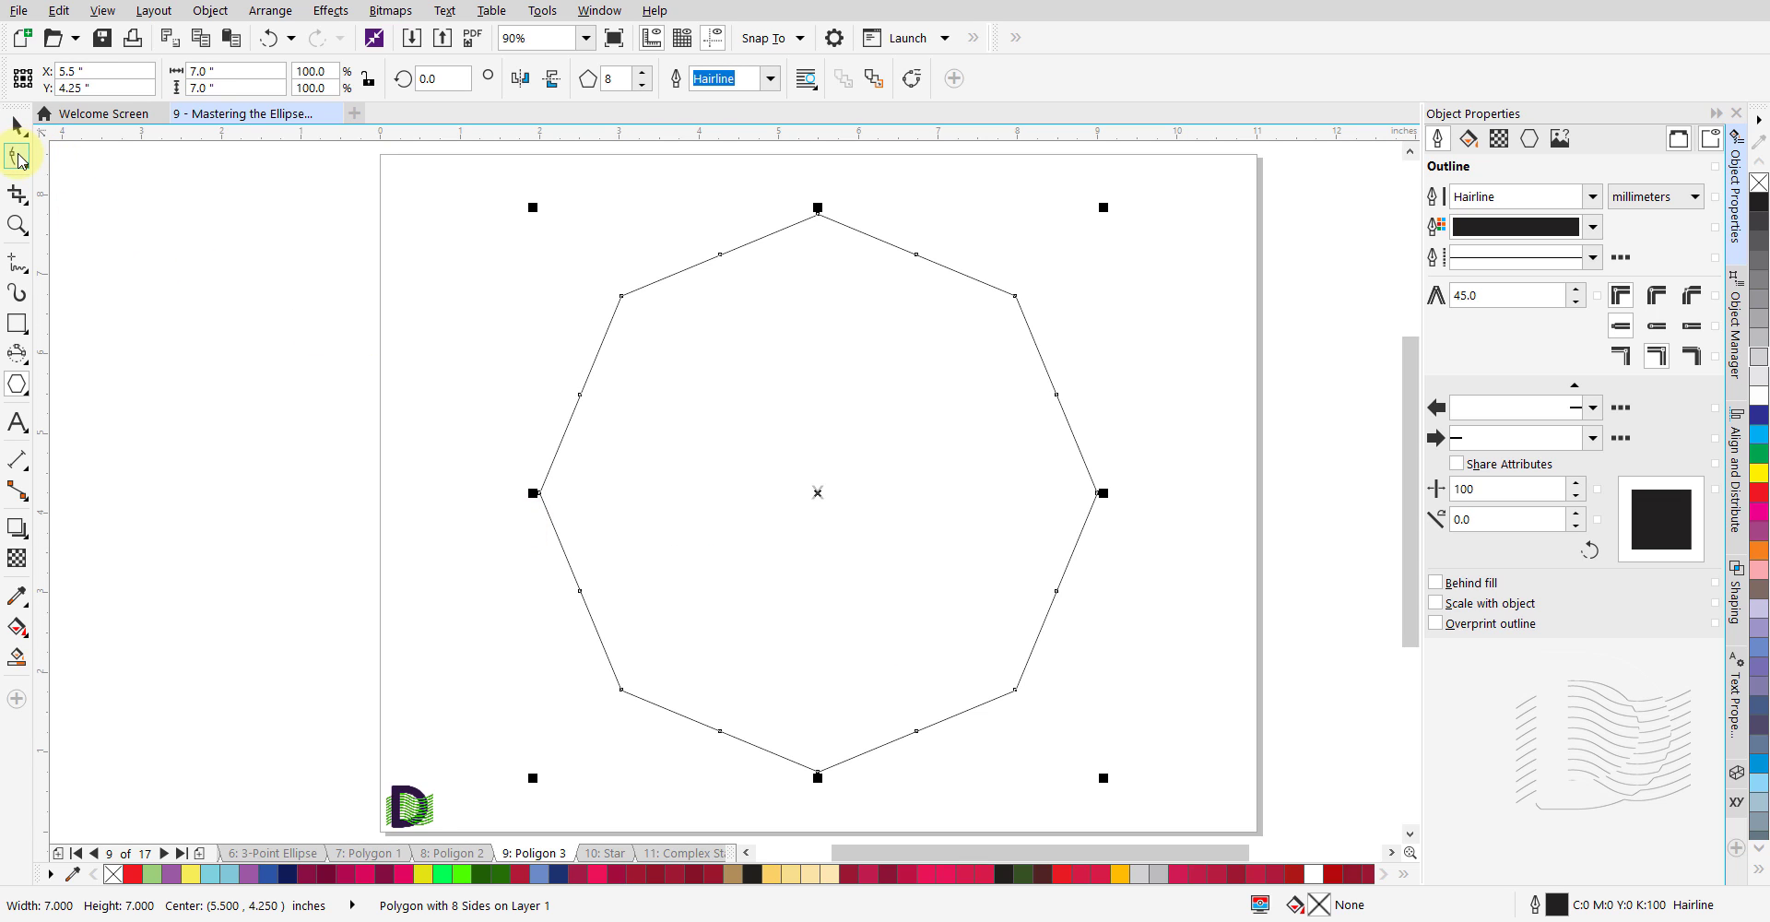
left_click(915, 733)
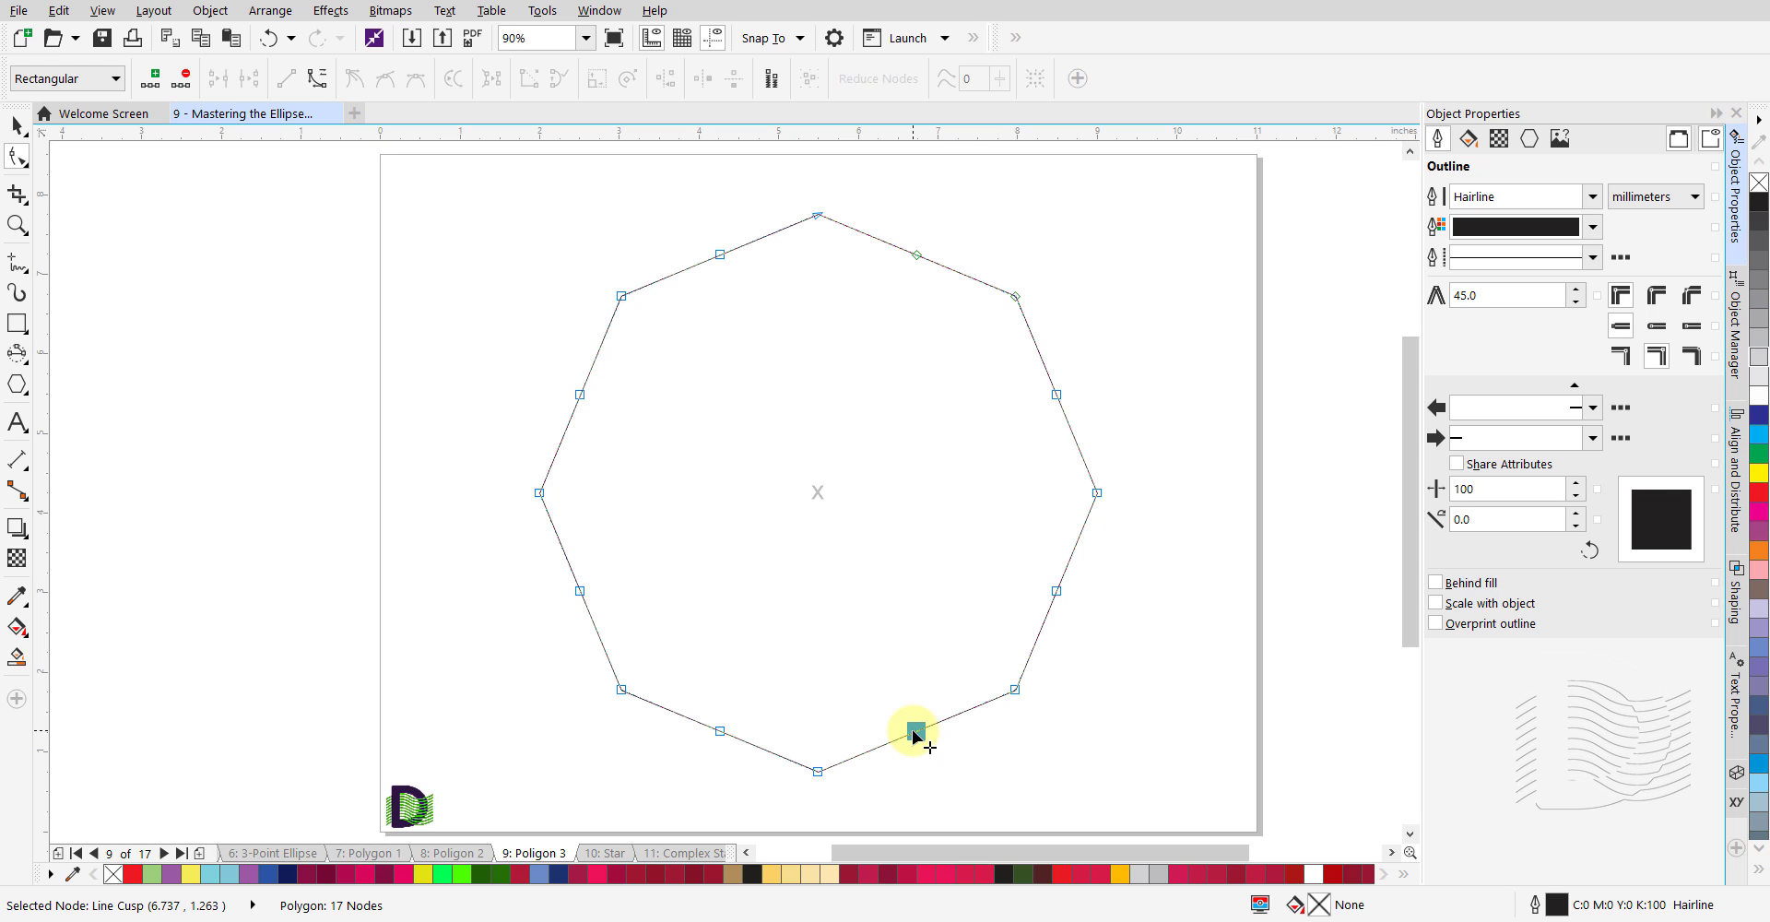
left_click_drag(916, 733, 875, 636)
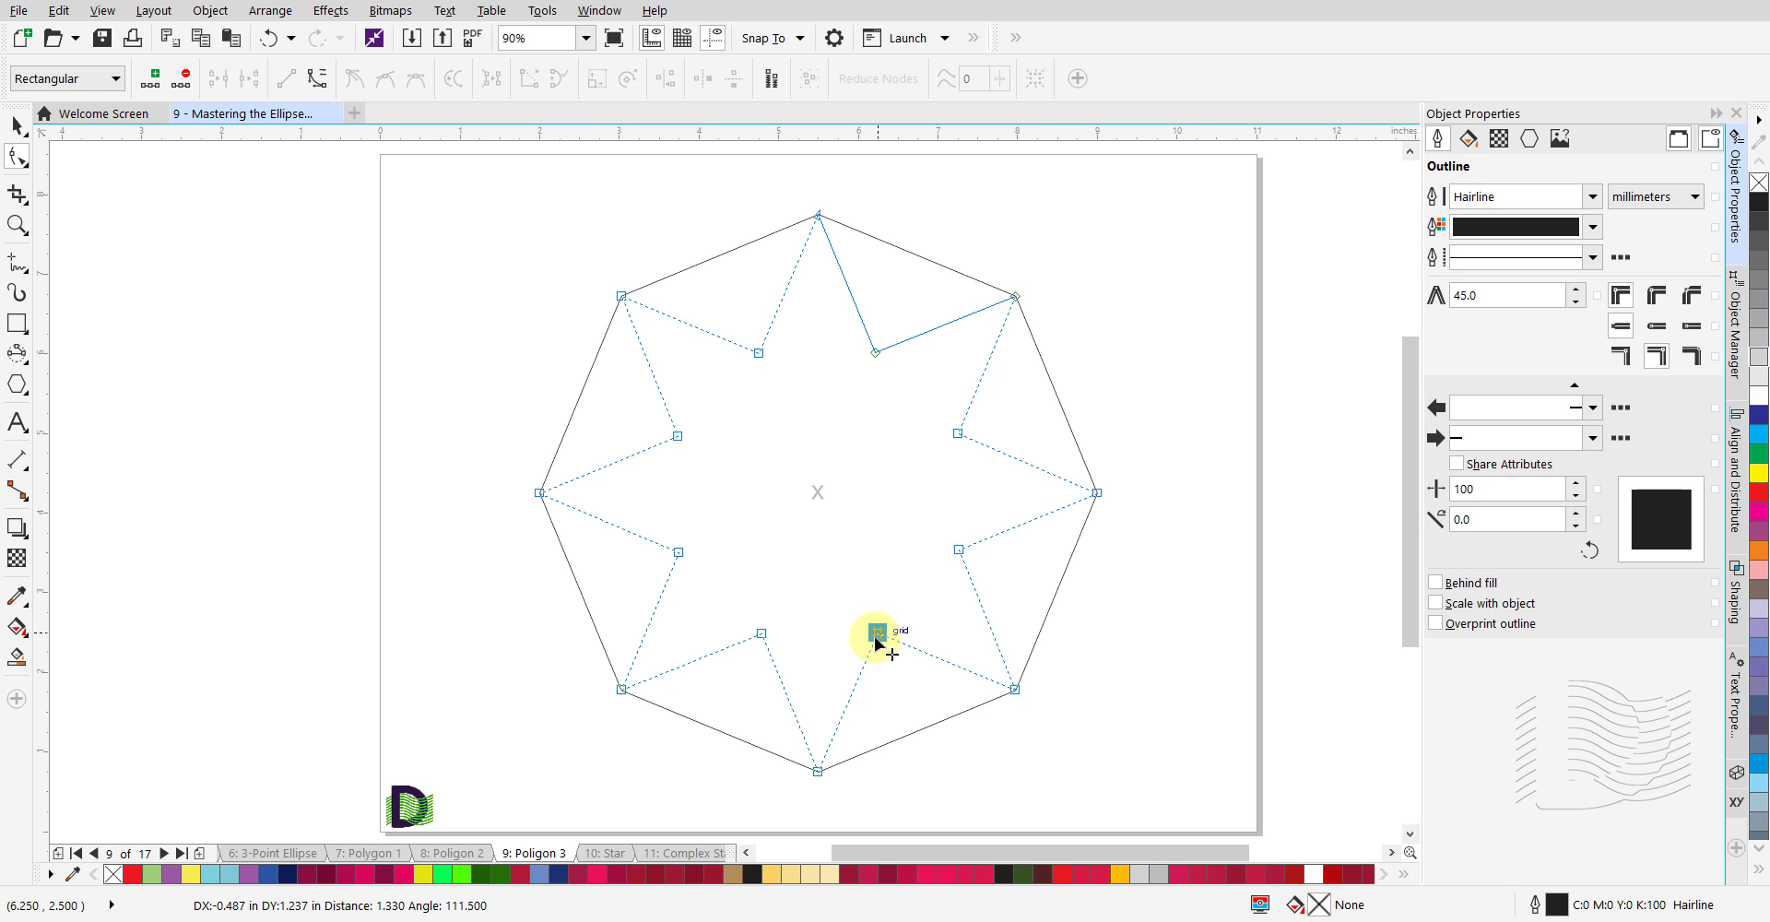
left_click_drag(876, 636, 877, 634)
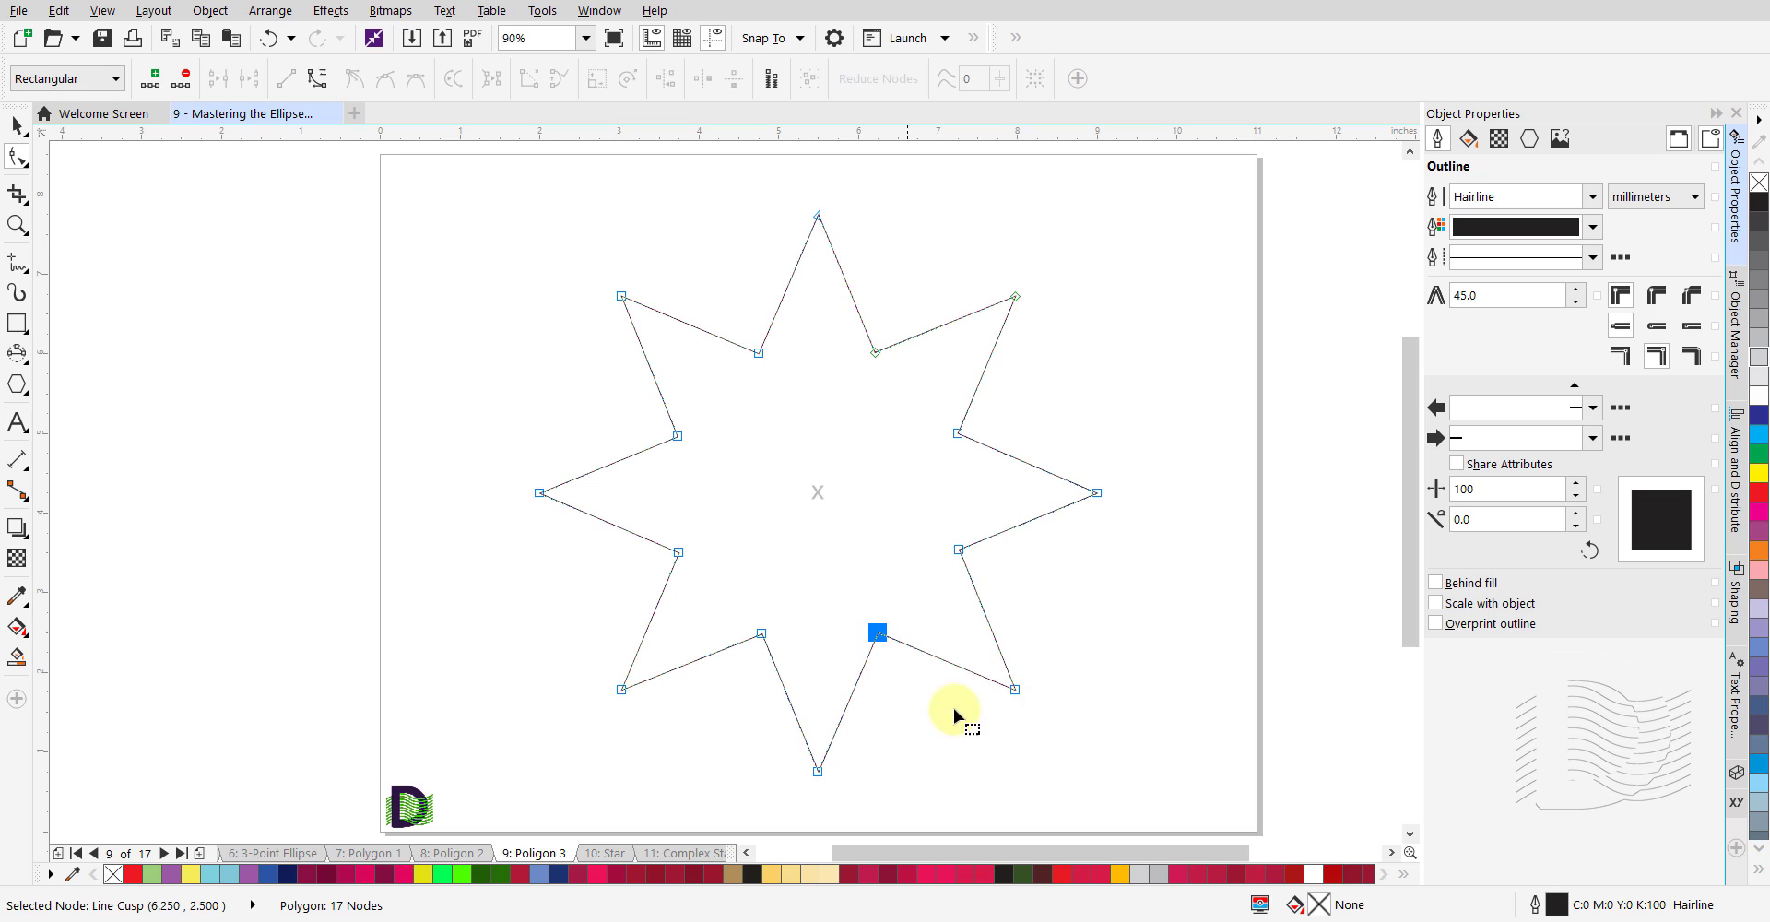
left_click(1019, 744)
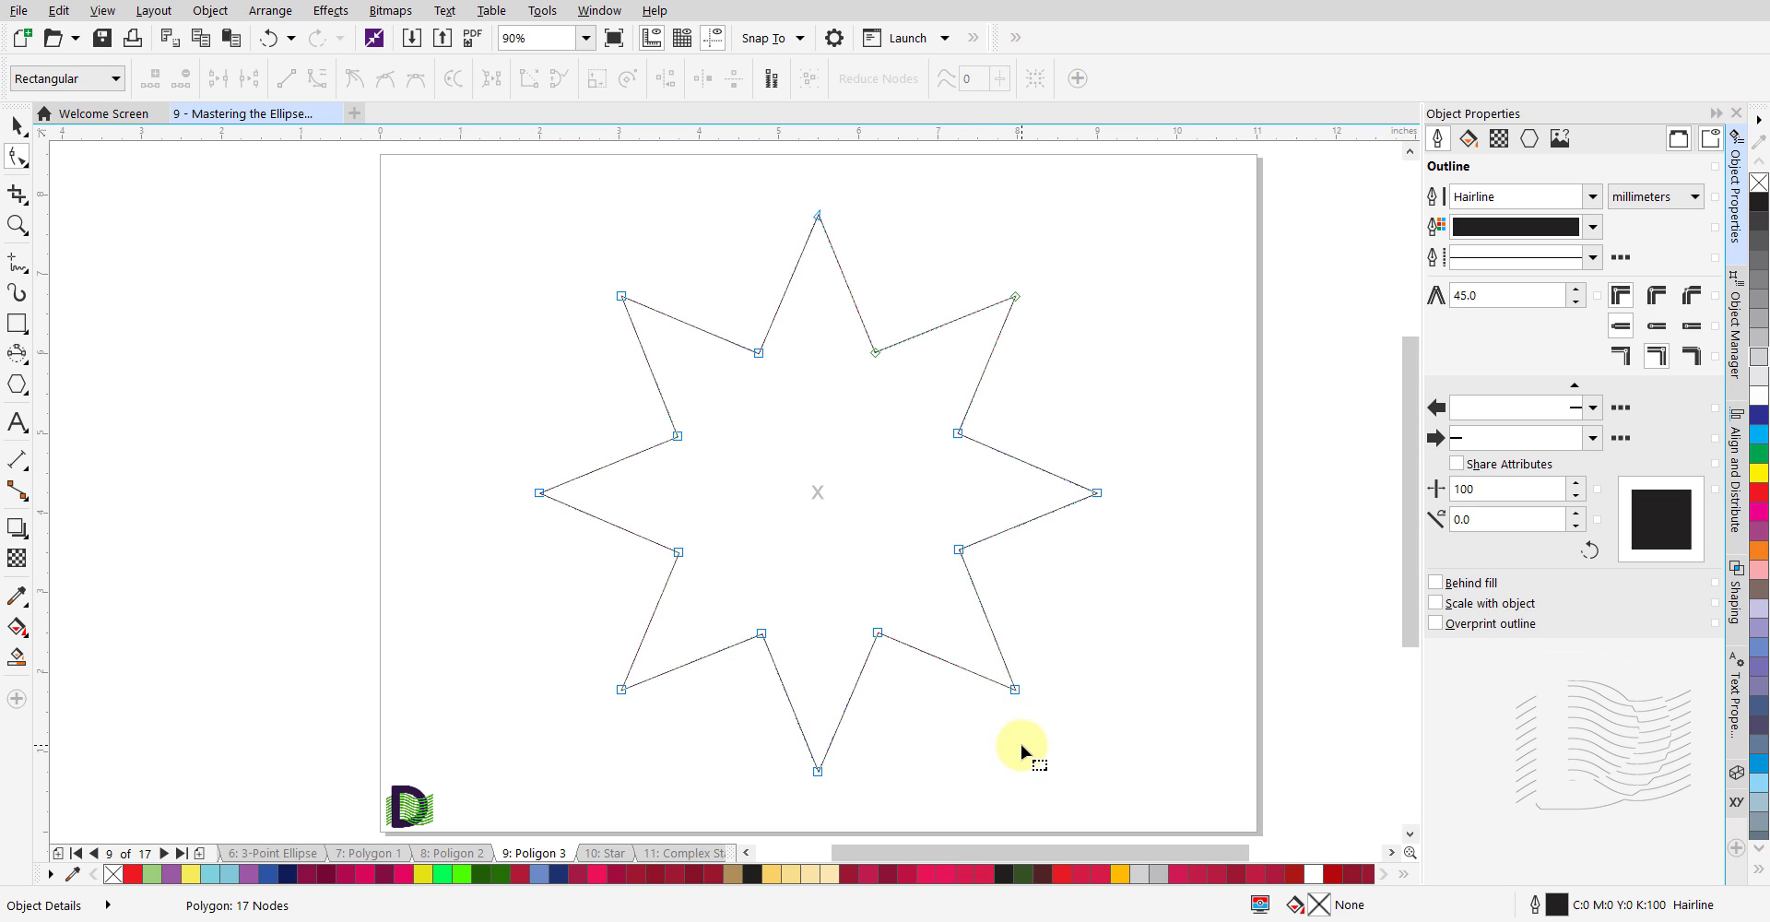
Move the star's lower-right tip node sideways to about (8.75, 3.25) so the points twist like a saw blade, and deselect the shape.
left_click(1014, 690)
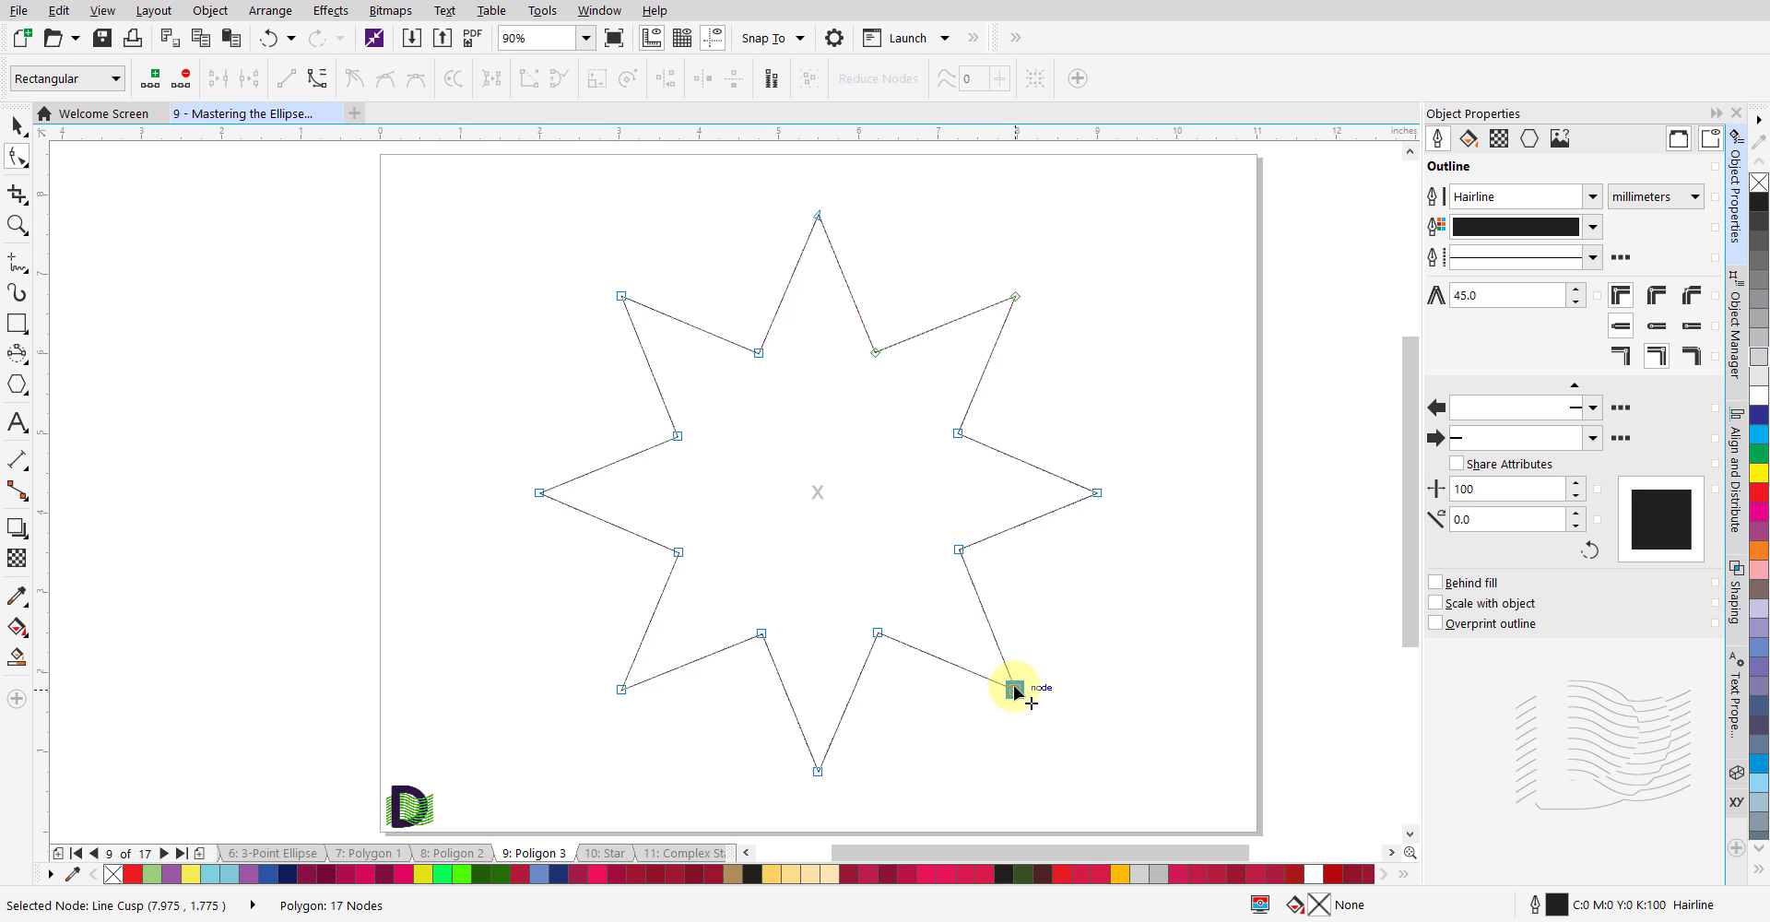
left_click_drag(1014, 689, 1076, 572)
left_click(1114, 676)
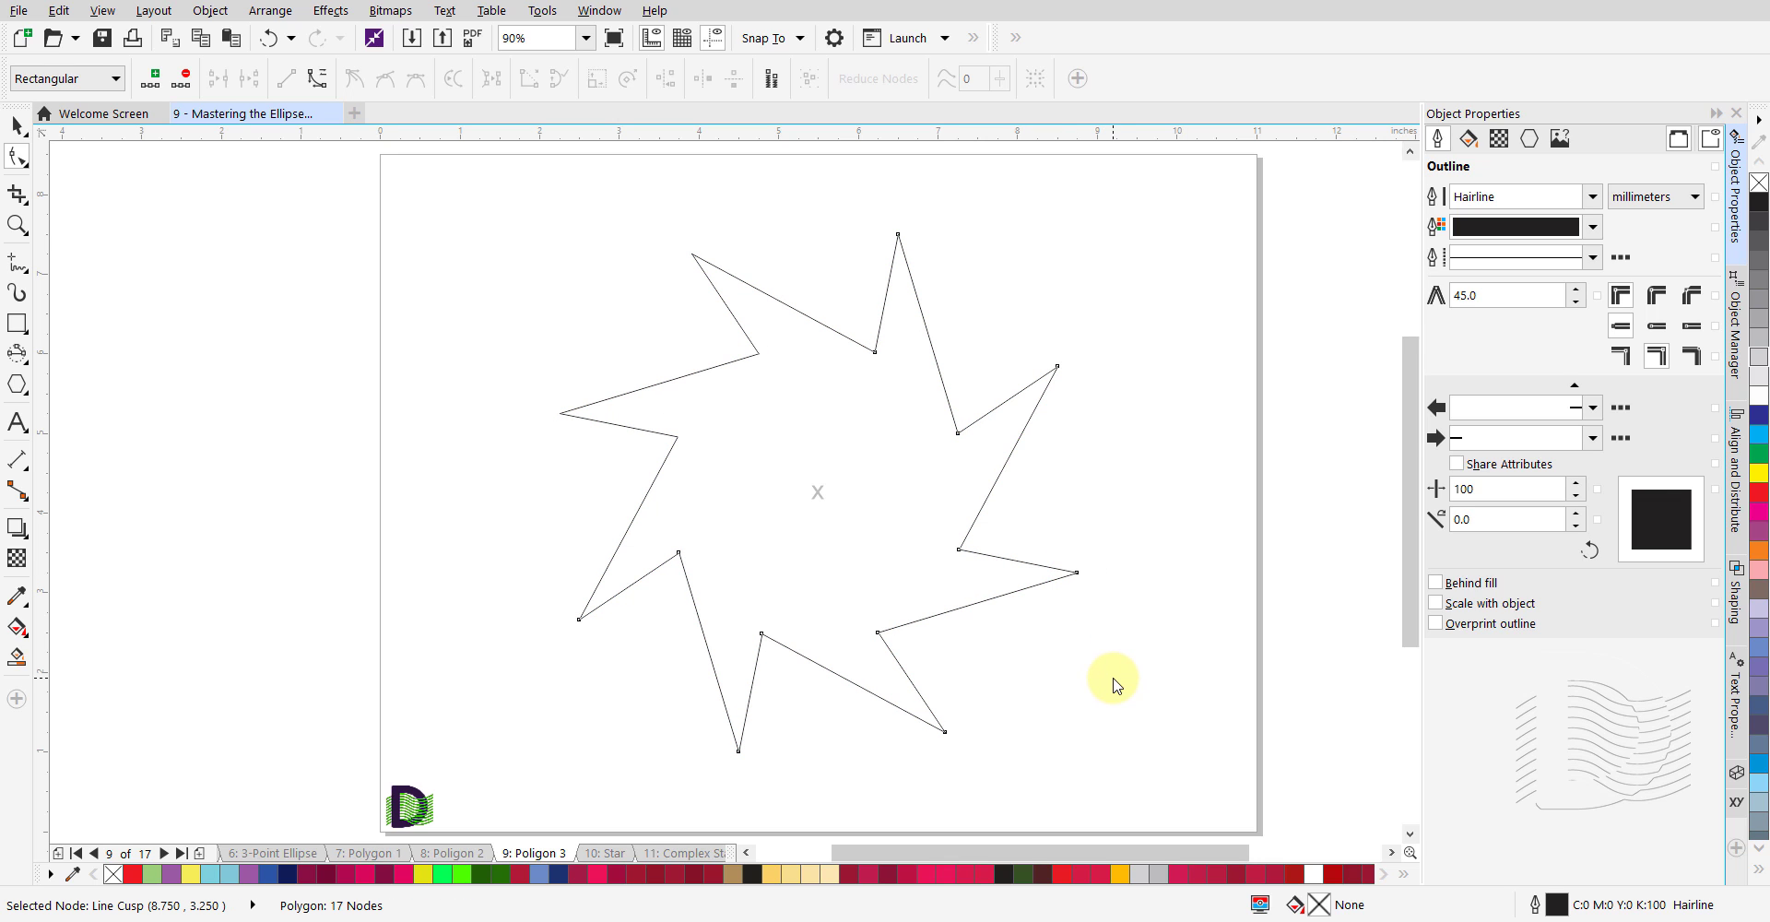
key("space")
left_click(1113, 681)
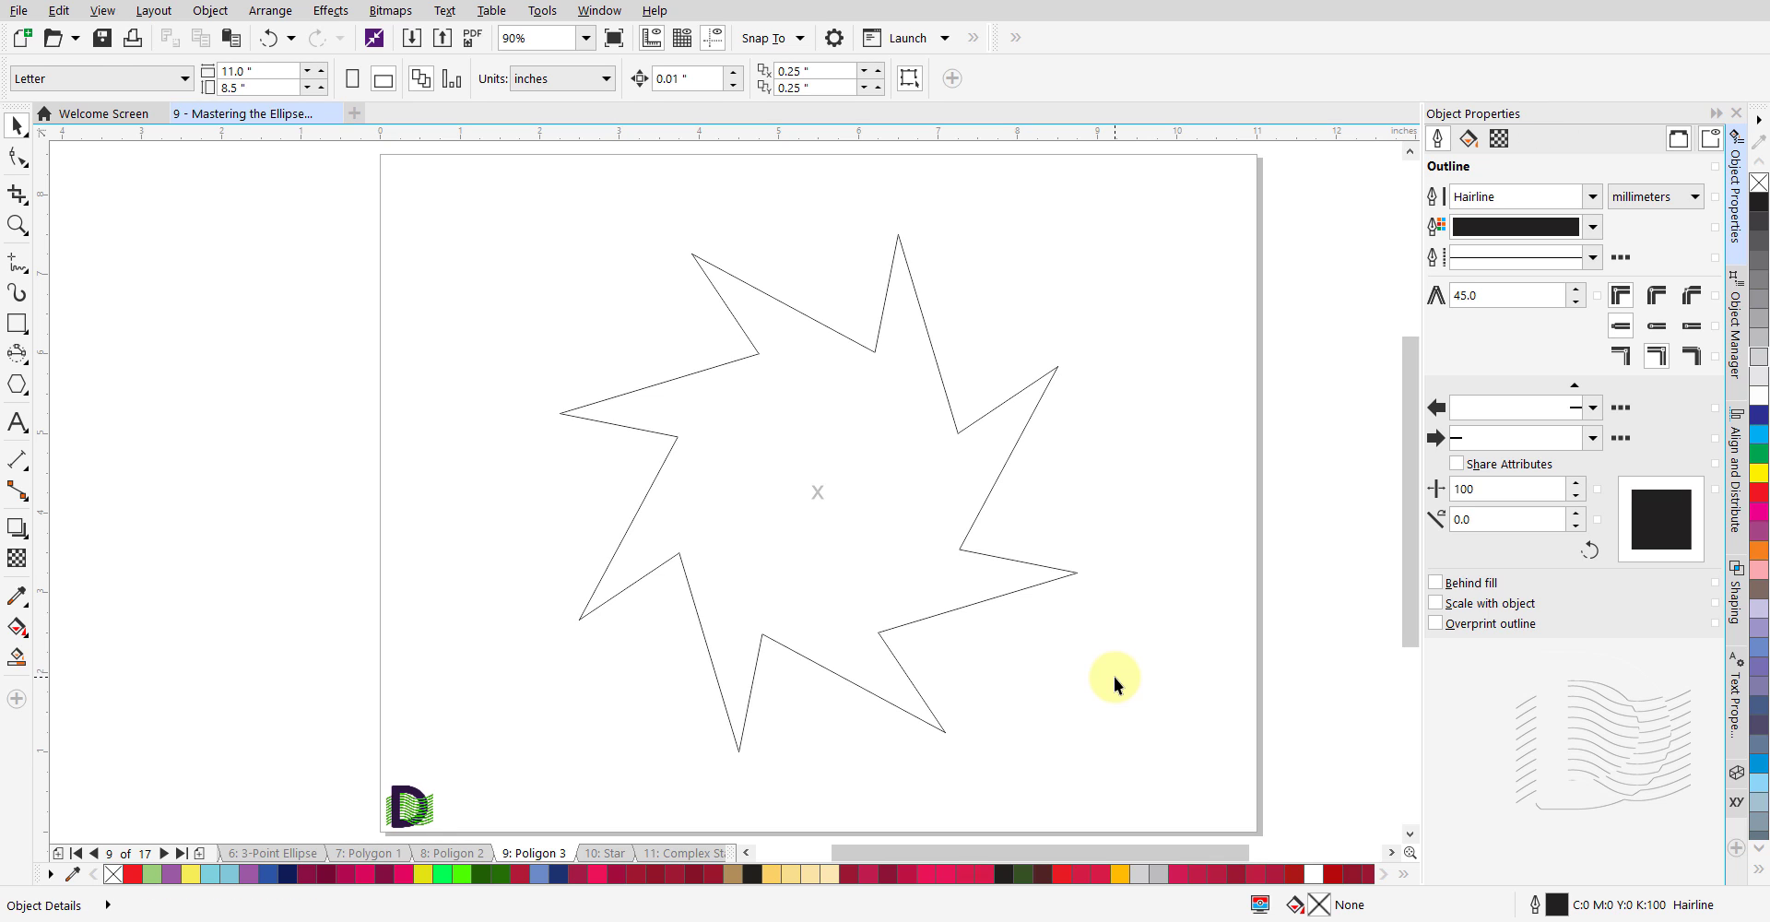
On the Star page, draw a 5-point star with sharpness 20, about 5.23 by 4.98 inches, outward from the X mark.
left_click(606, 853)
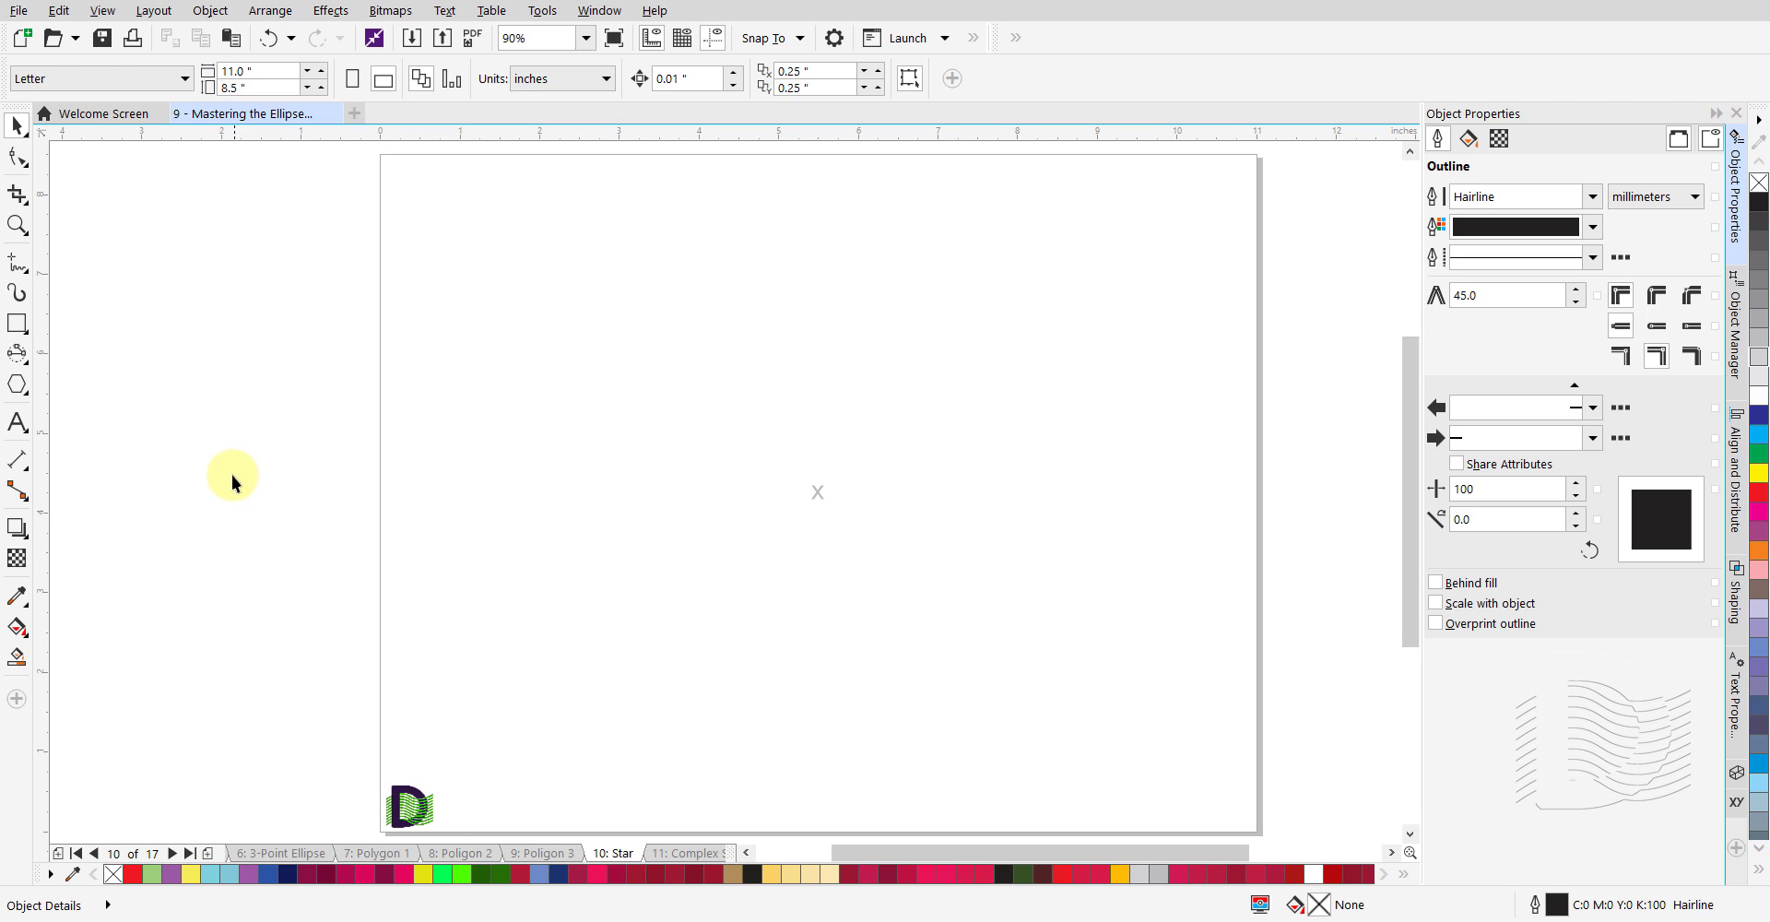
left_click(28, 394)
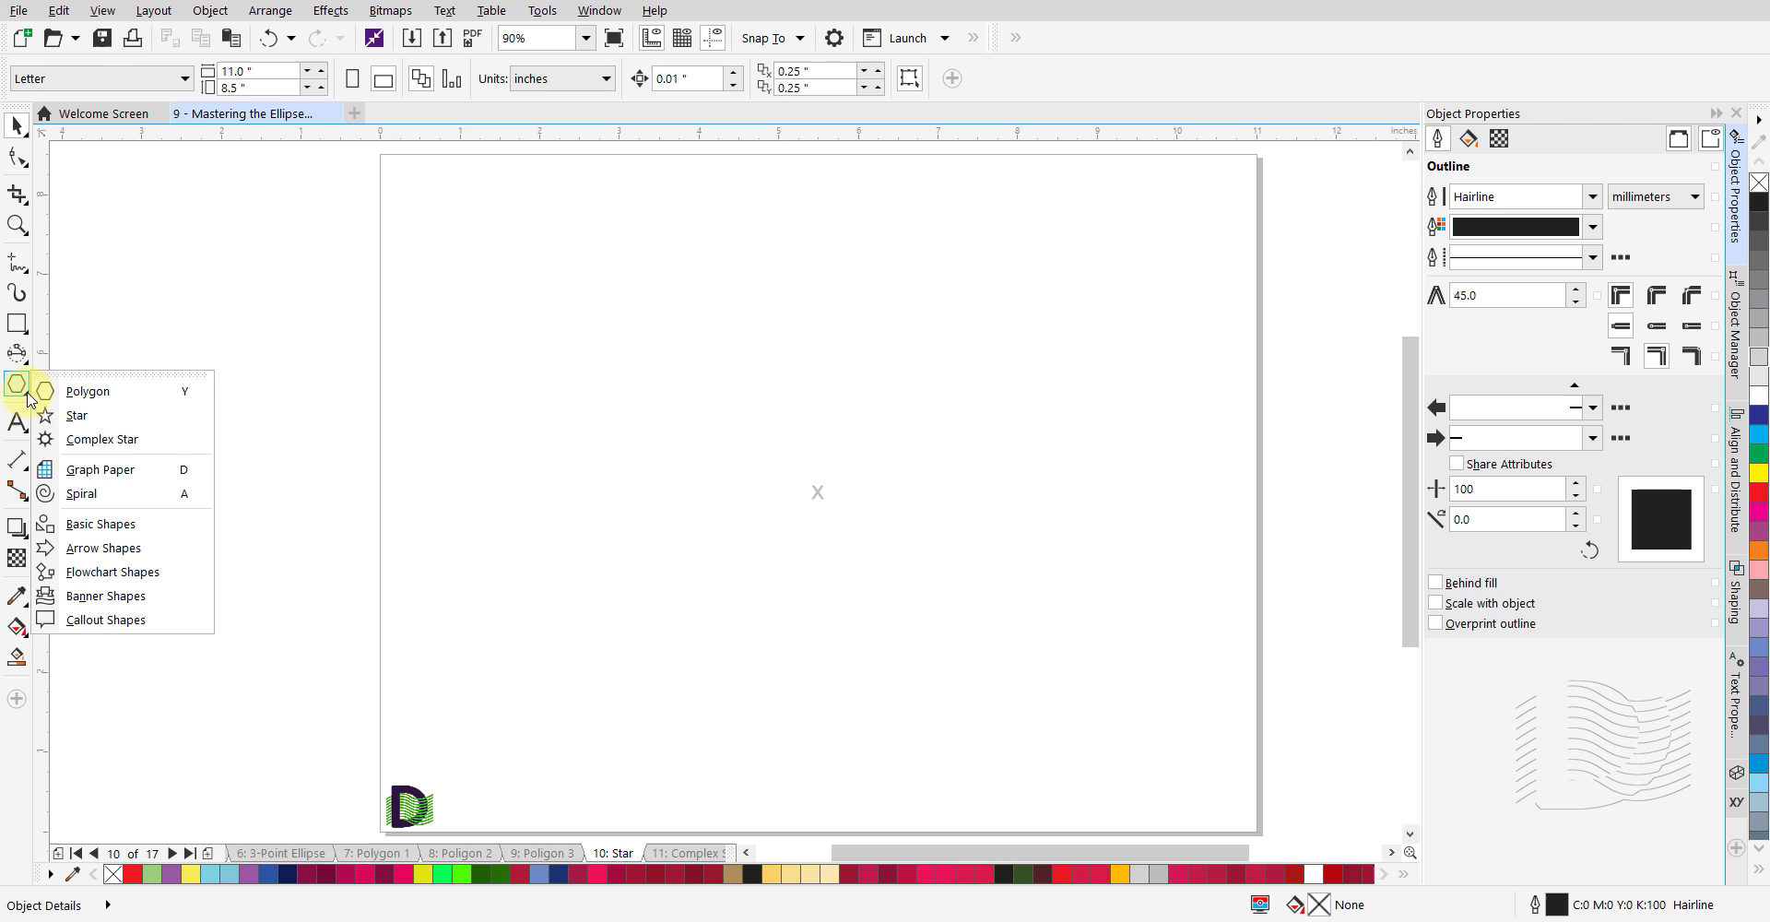
left_click(103, 417)
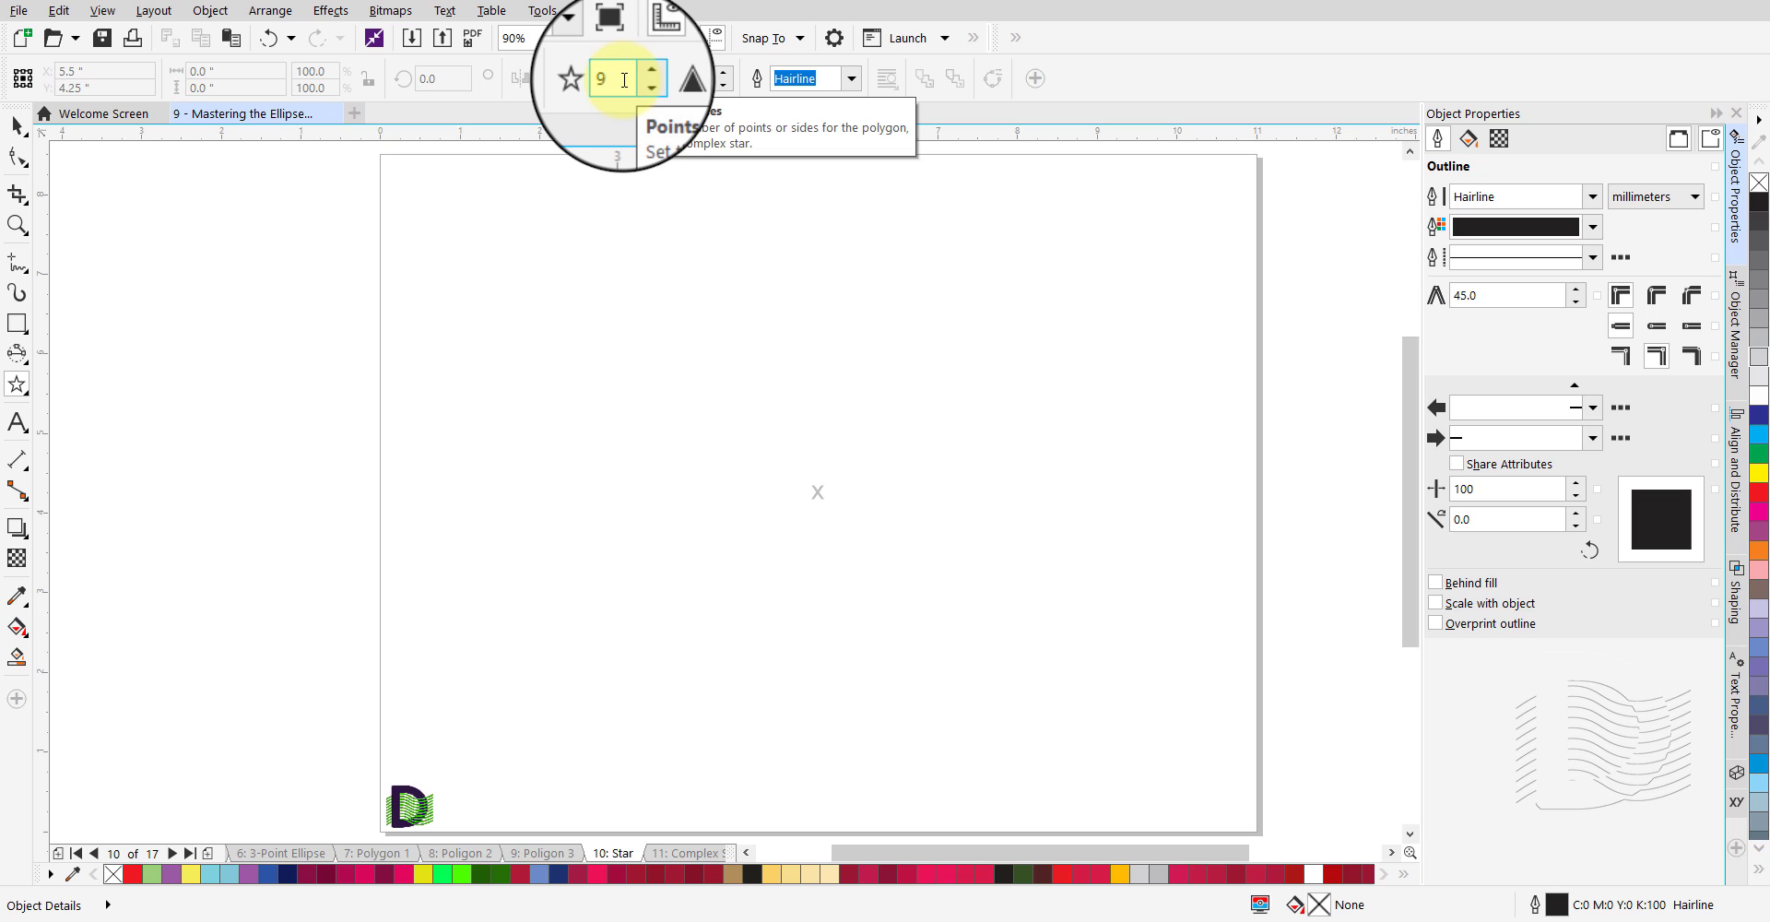
left_click_drag(624, 80, 599, 80)
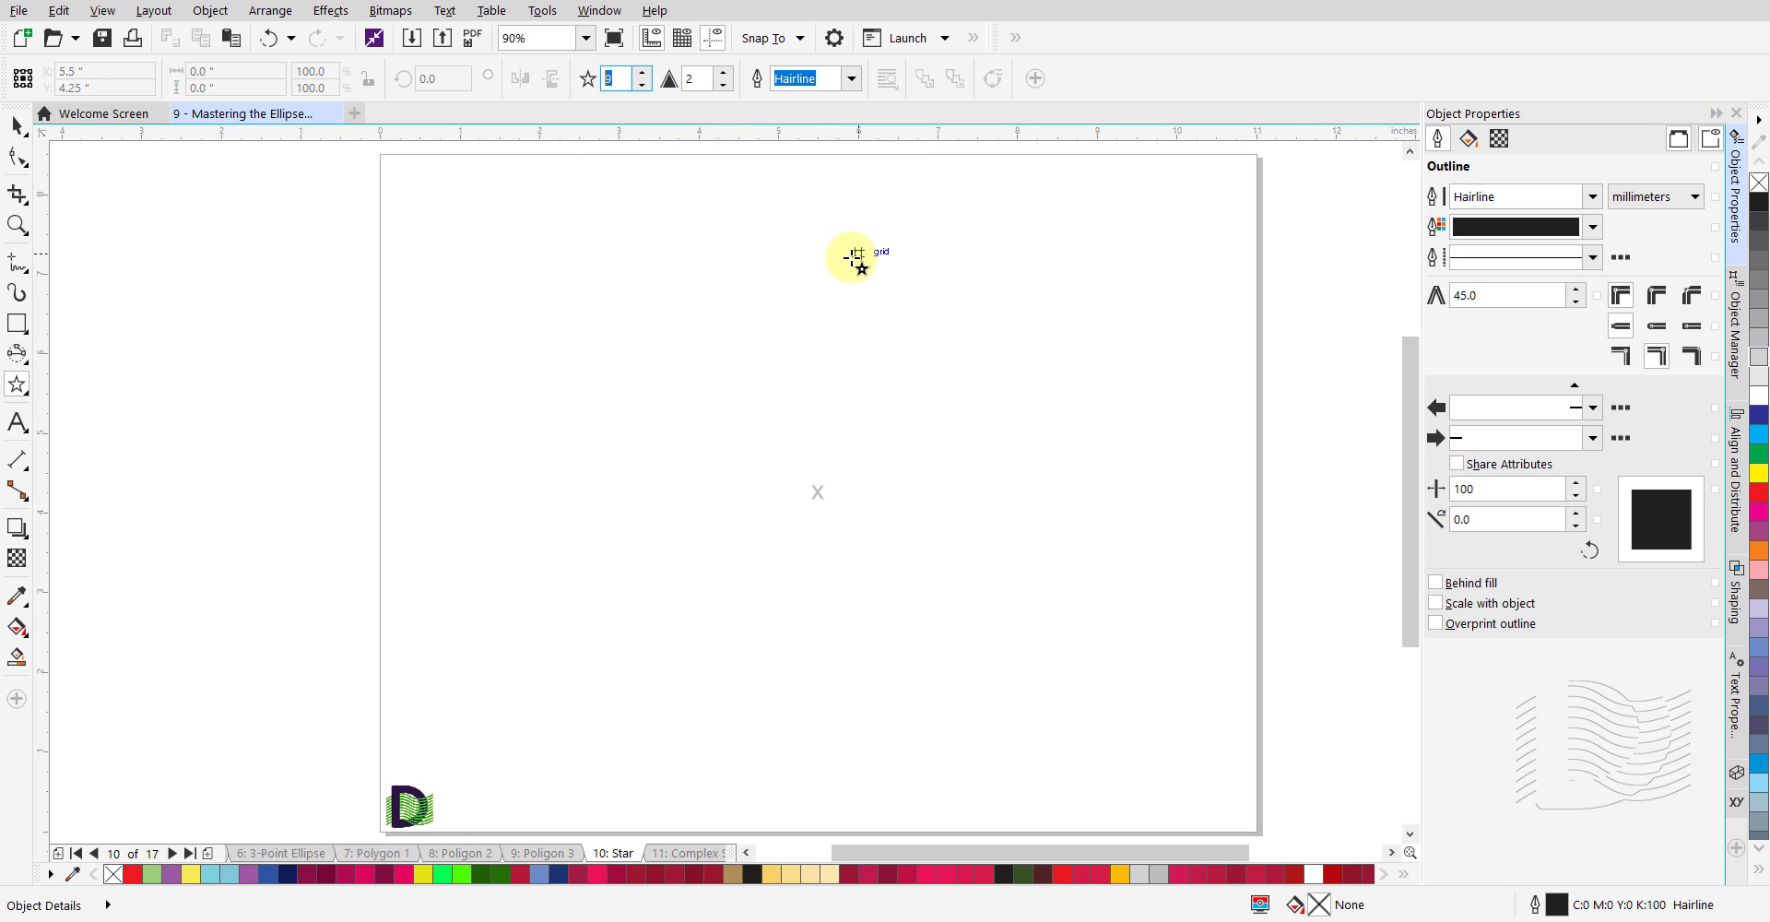
type("5")
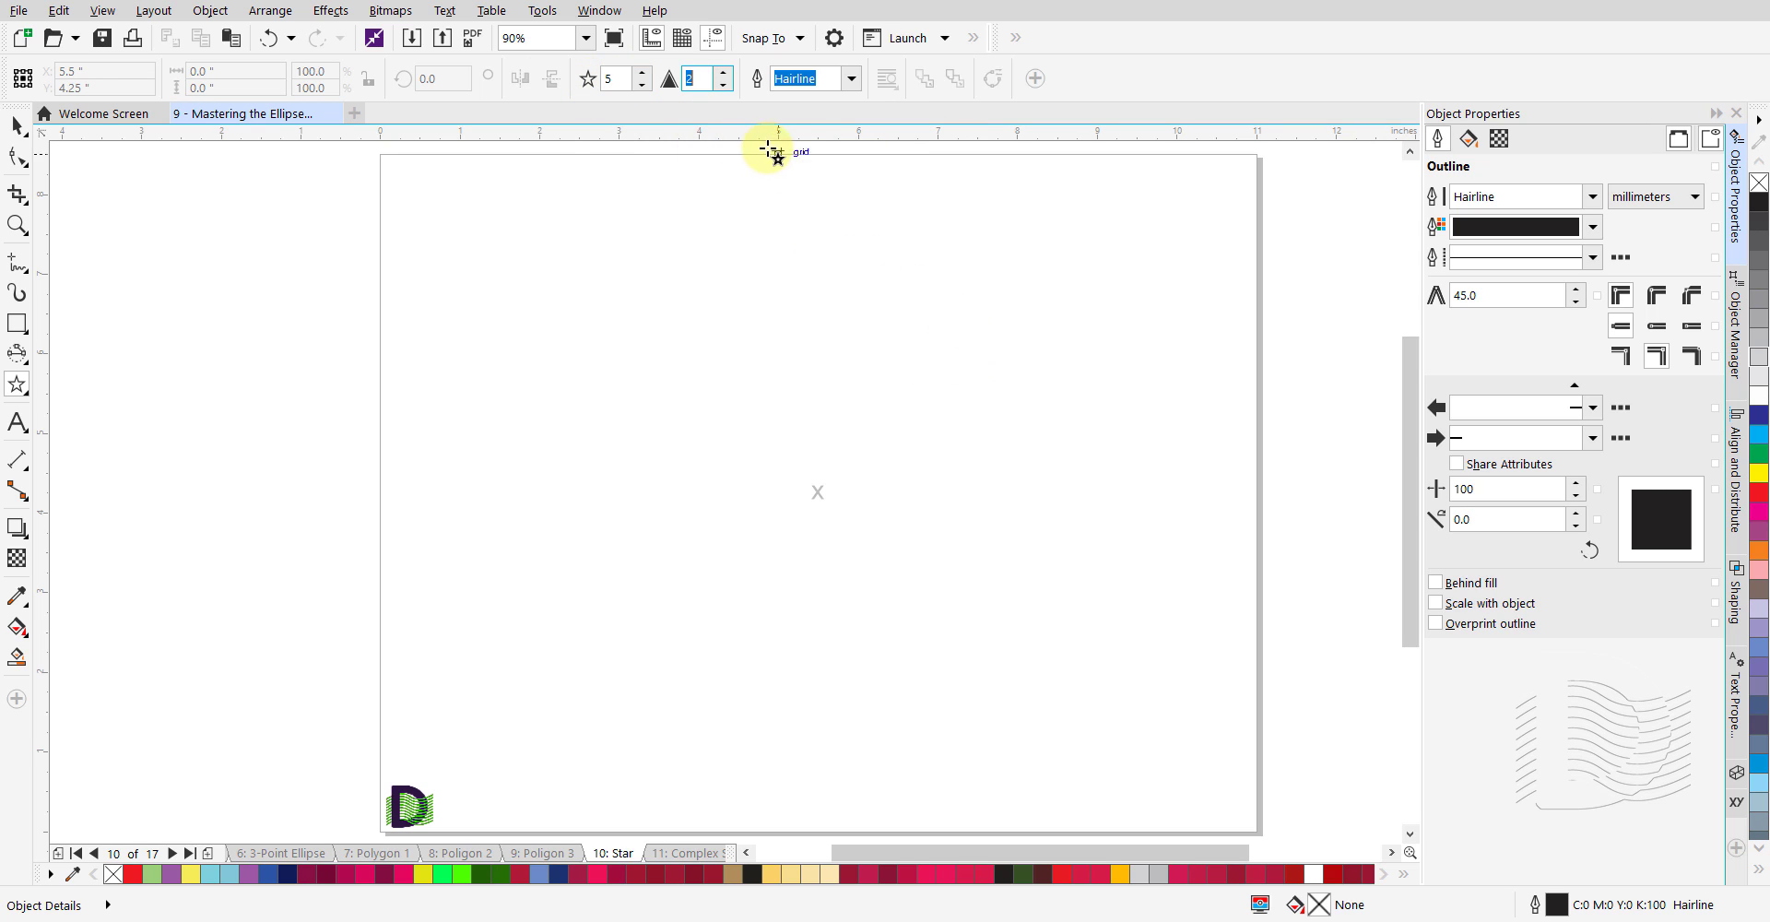
double_click(706, 78)
type("20")
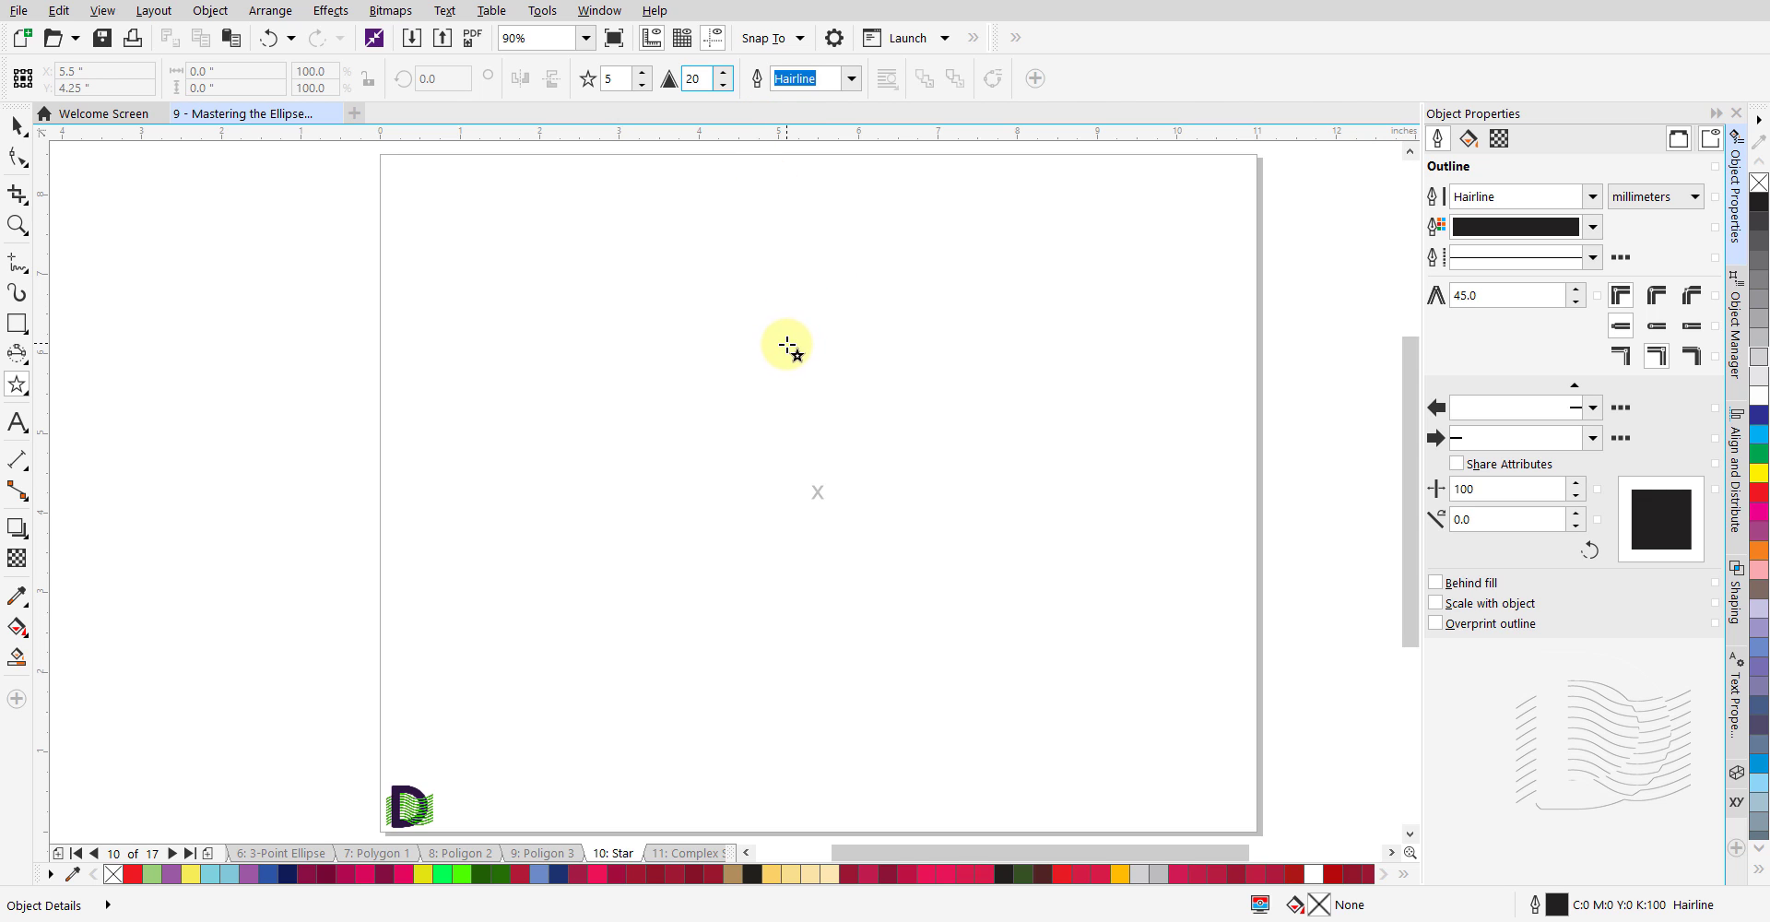
left_click_drag(818, 491, 1031, 710)
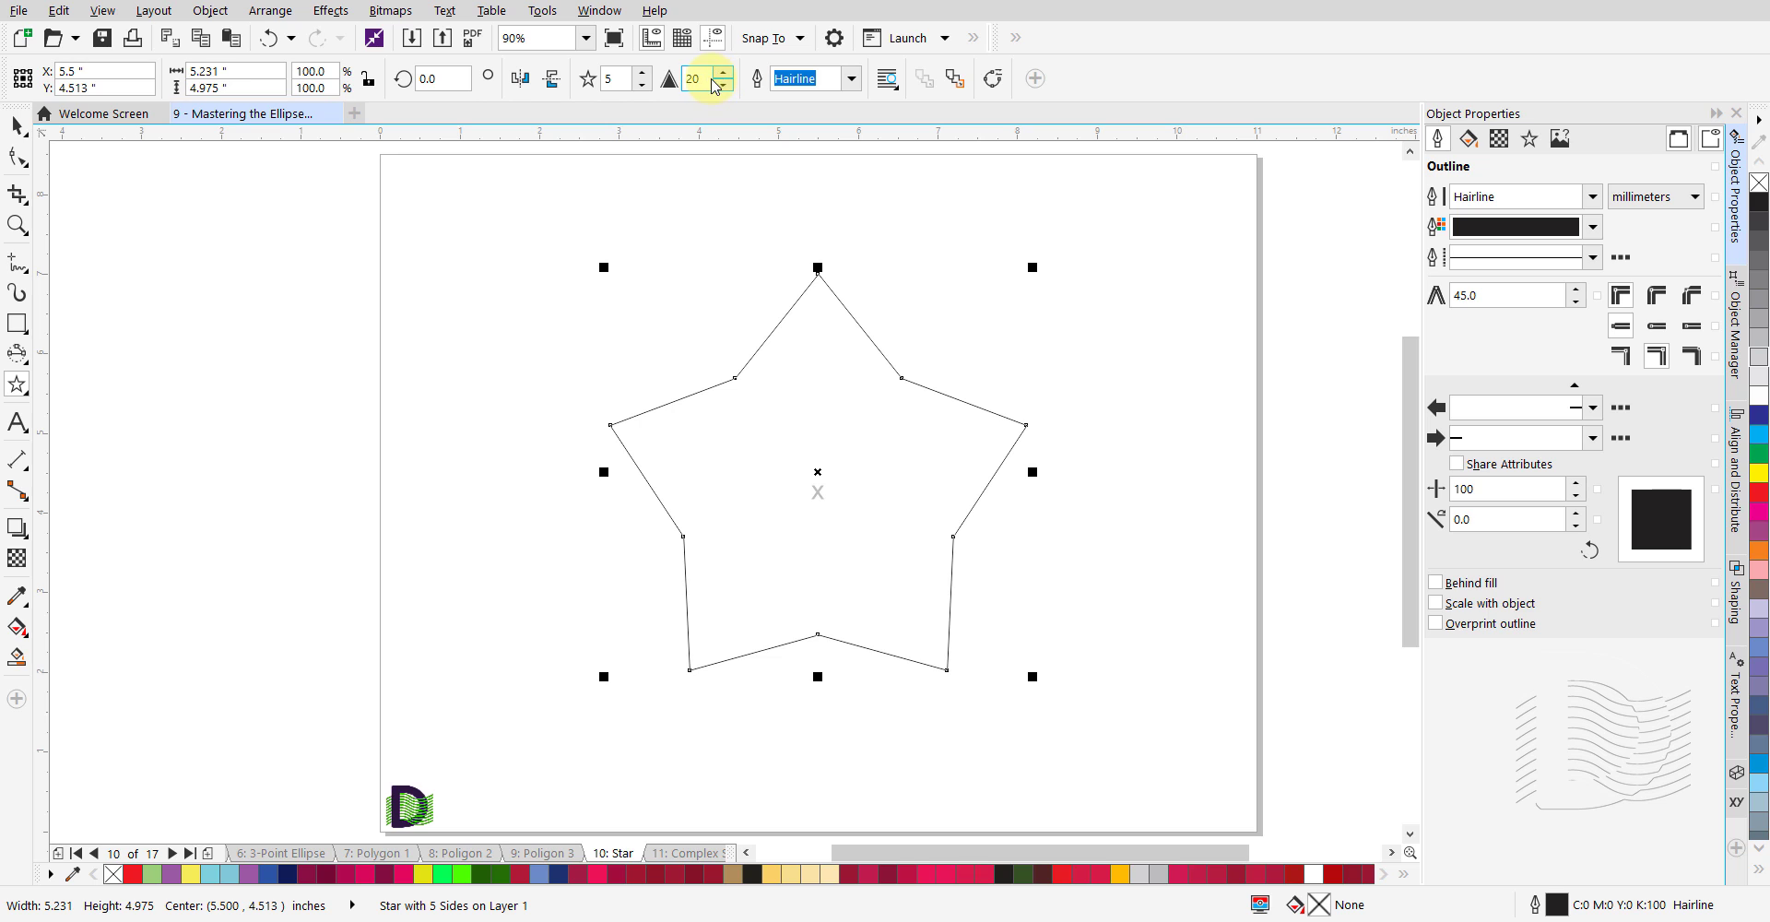
Set the star's sharpness to 60.
key("Return")
type("6")
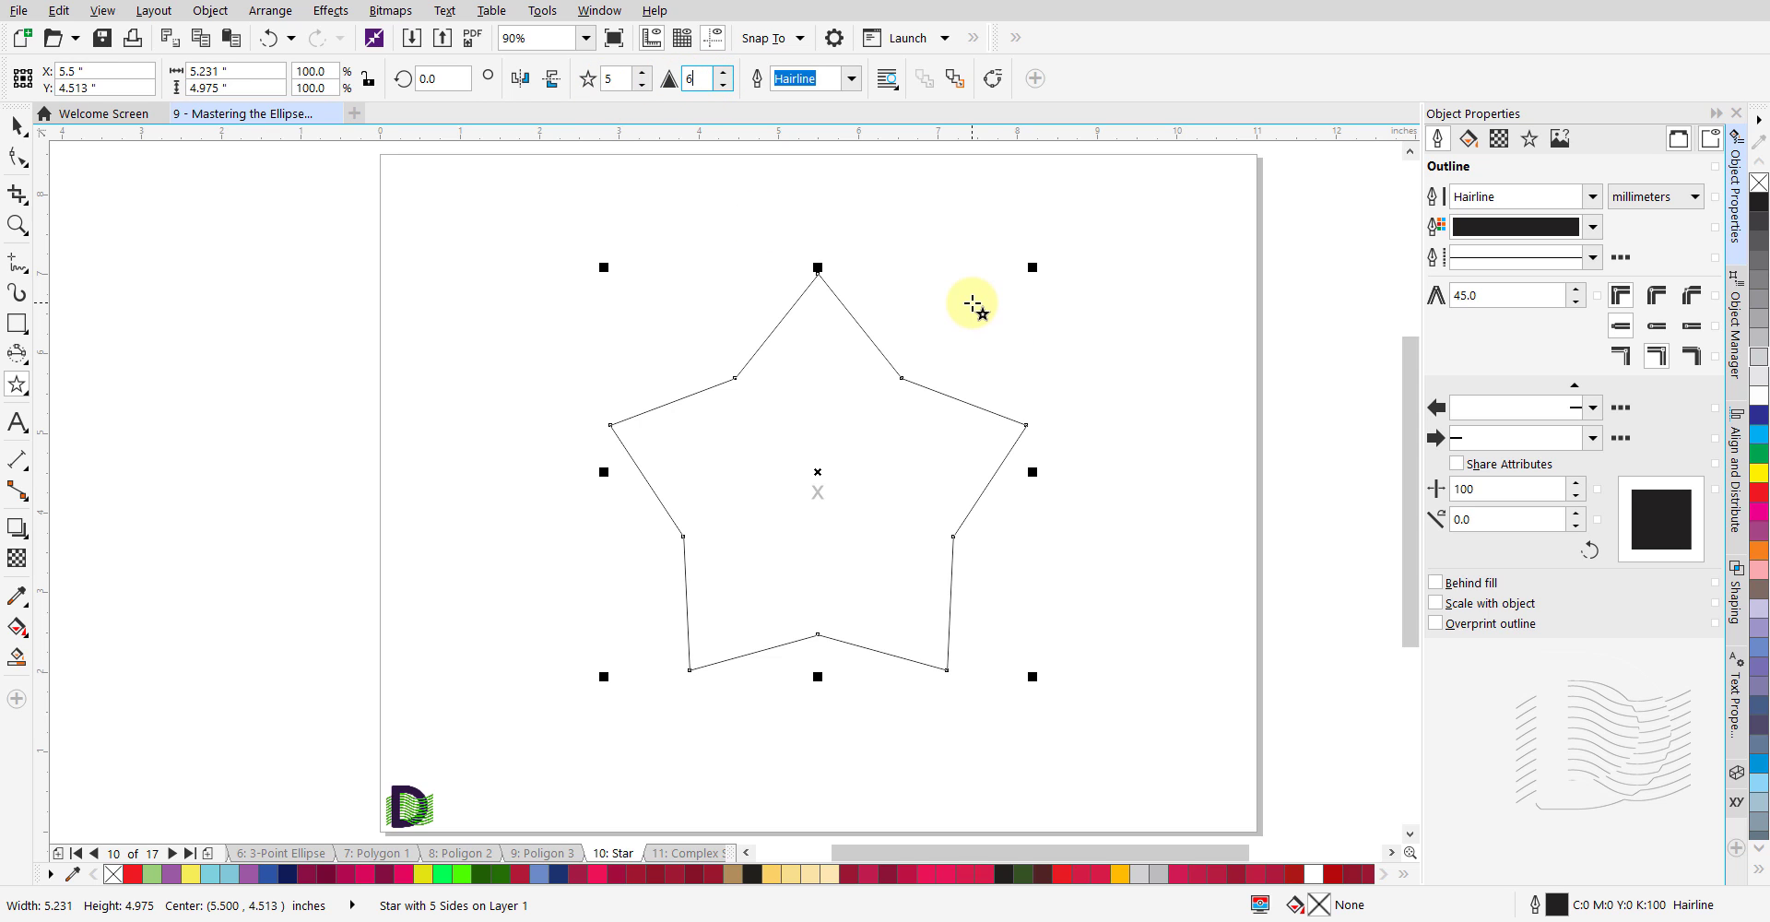
type("0")
key("Return")
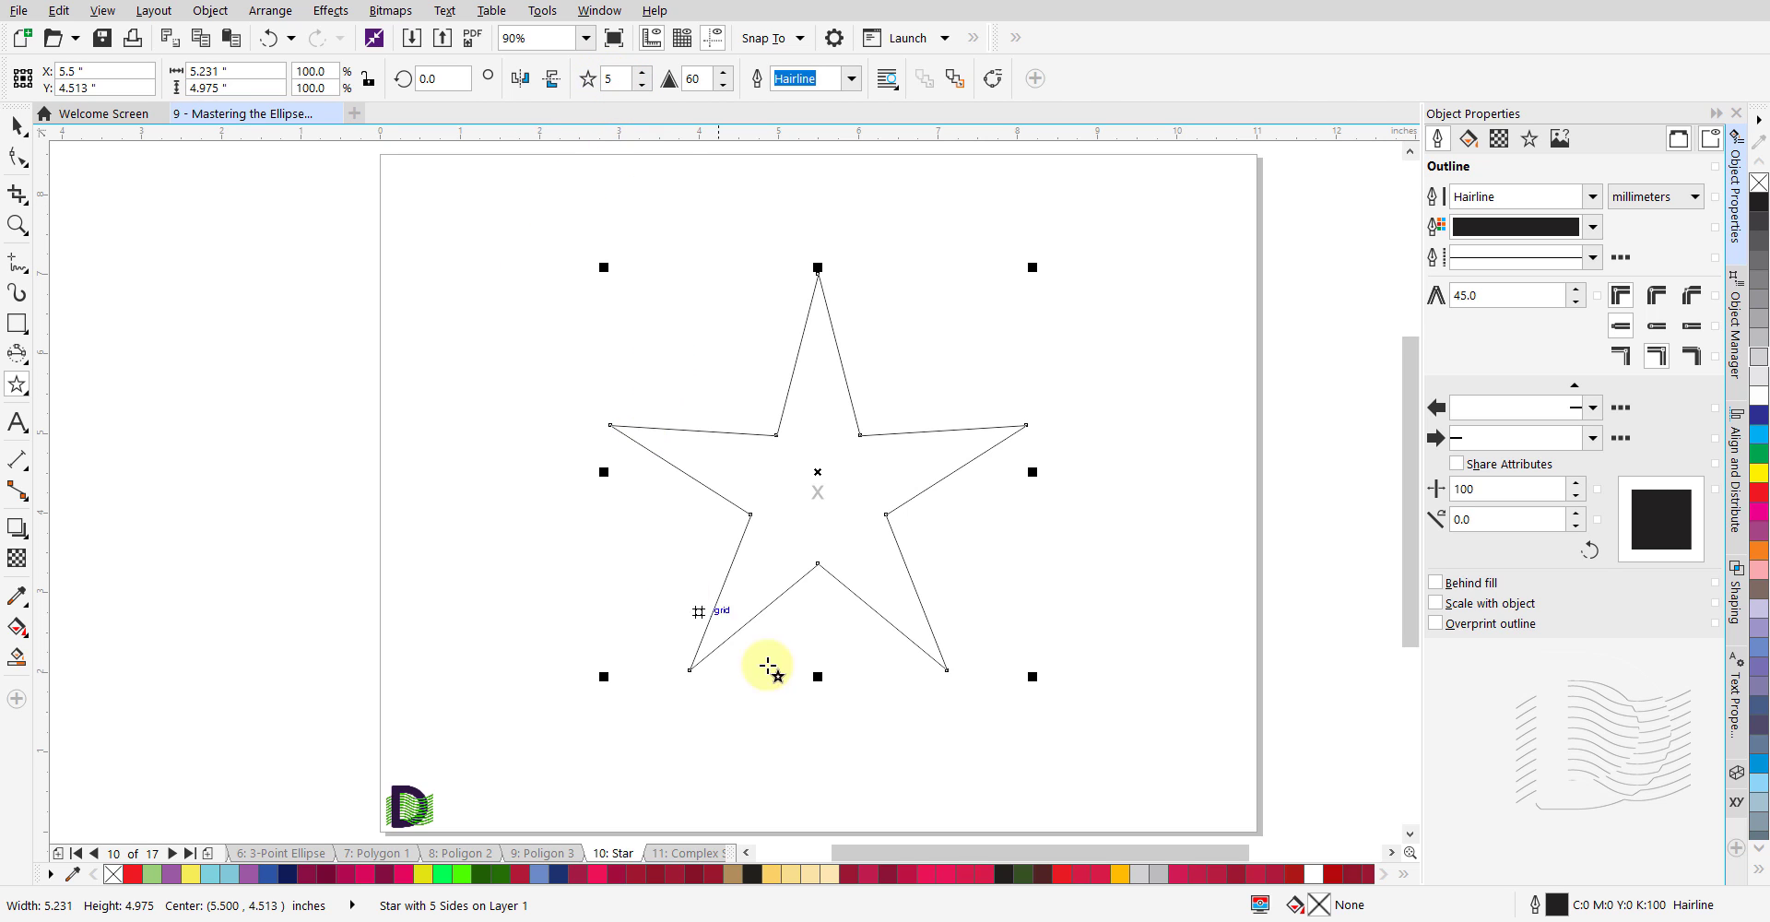
With the Shape tool, pull one of the star's inner nodes outward as far as it goes to flatten the star into a pentagon.
left_click(18, 160)
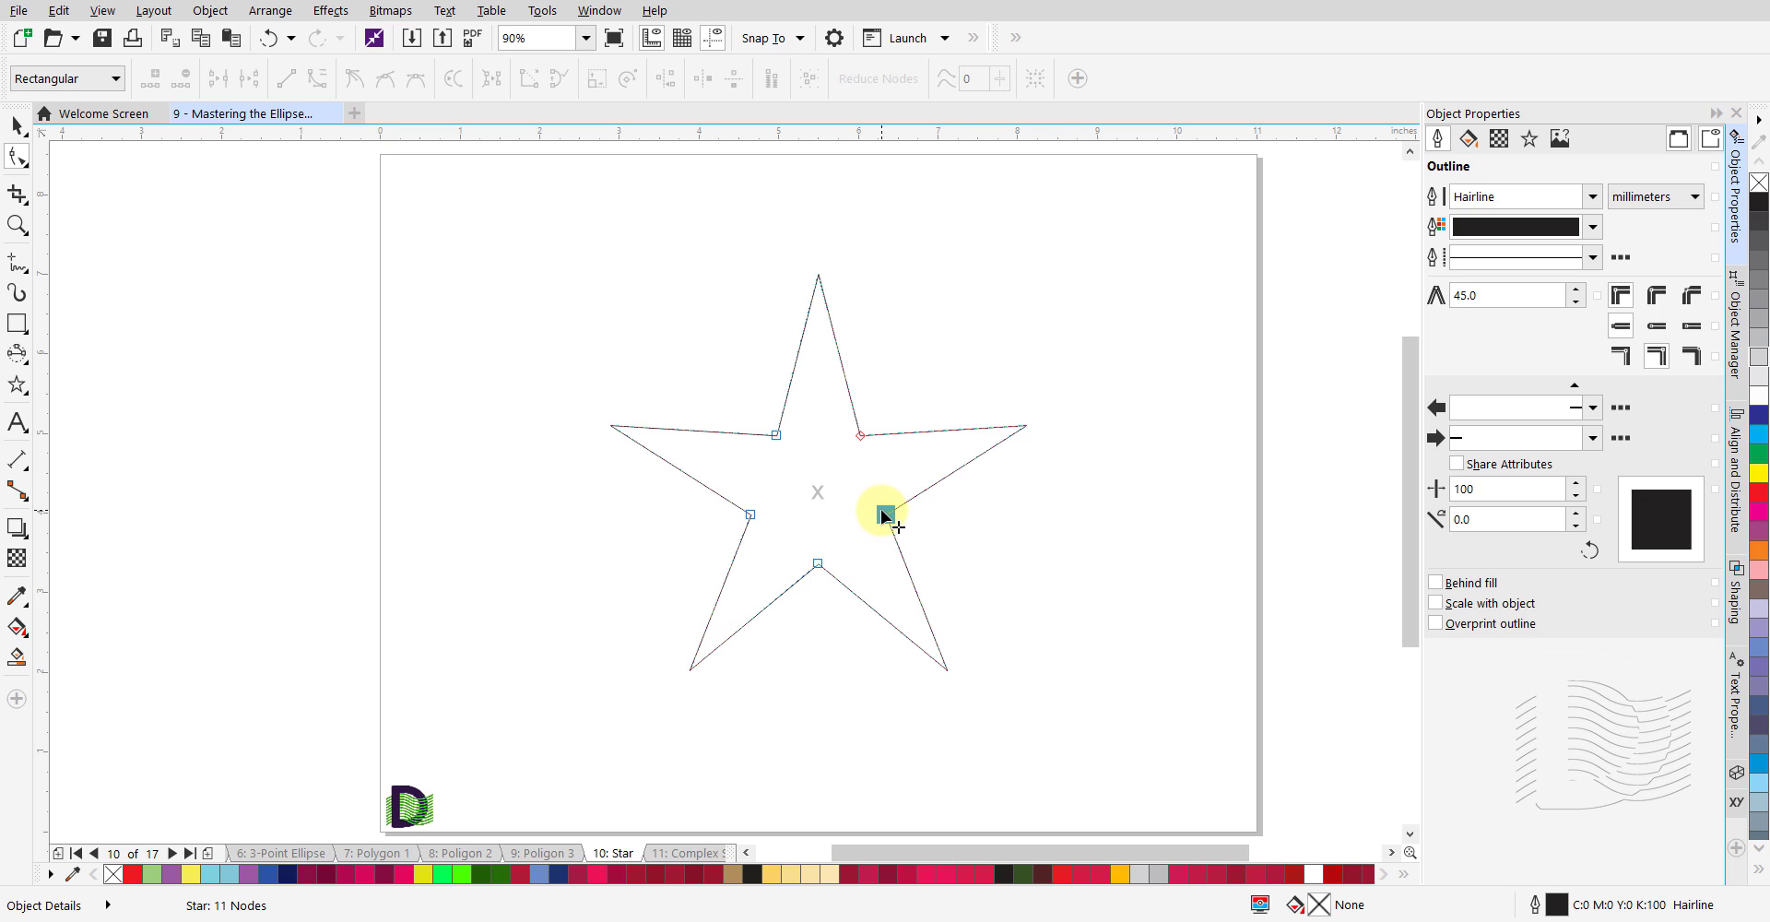
left_click_drag(886, 514, 1039, 532)
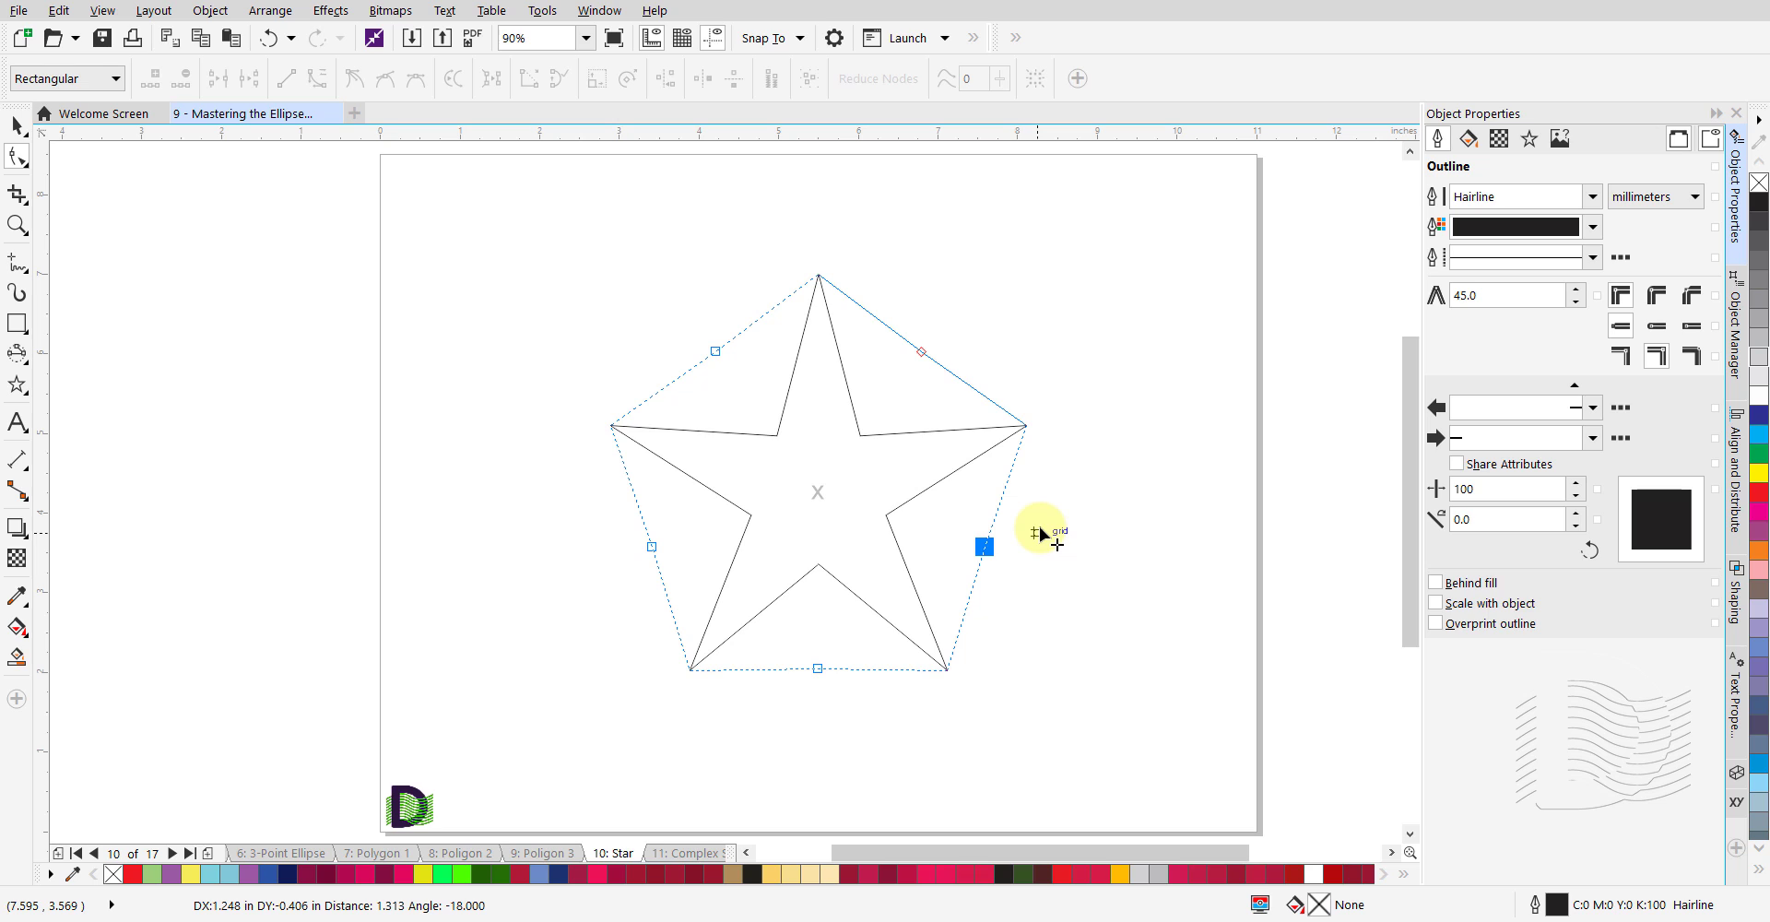
left_click_drag(1038, 527, 1042, 528)
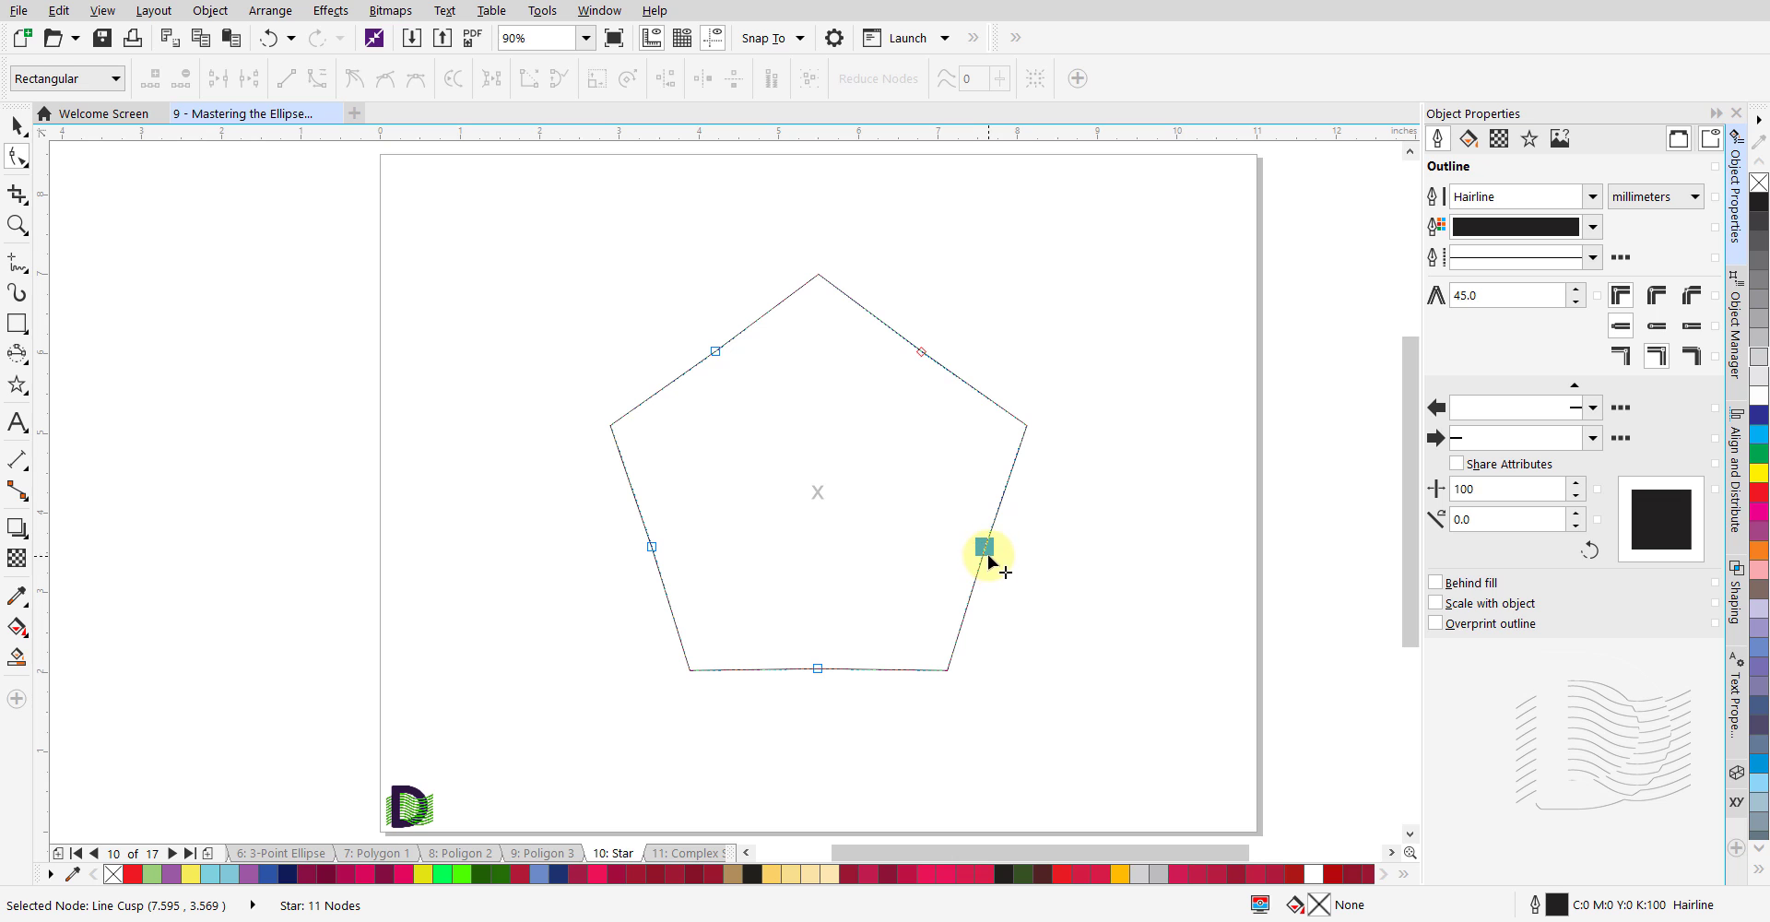
Pull the same node inward to the star's centre so the points collapse into thin spokes, and deselect the shape.
left_click_drag(984, 548, 802, 477)
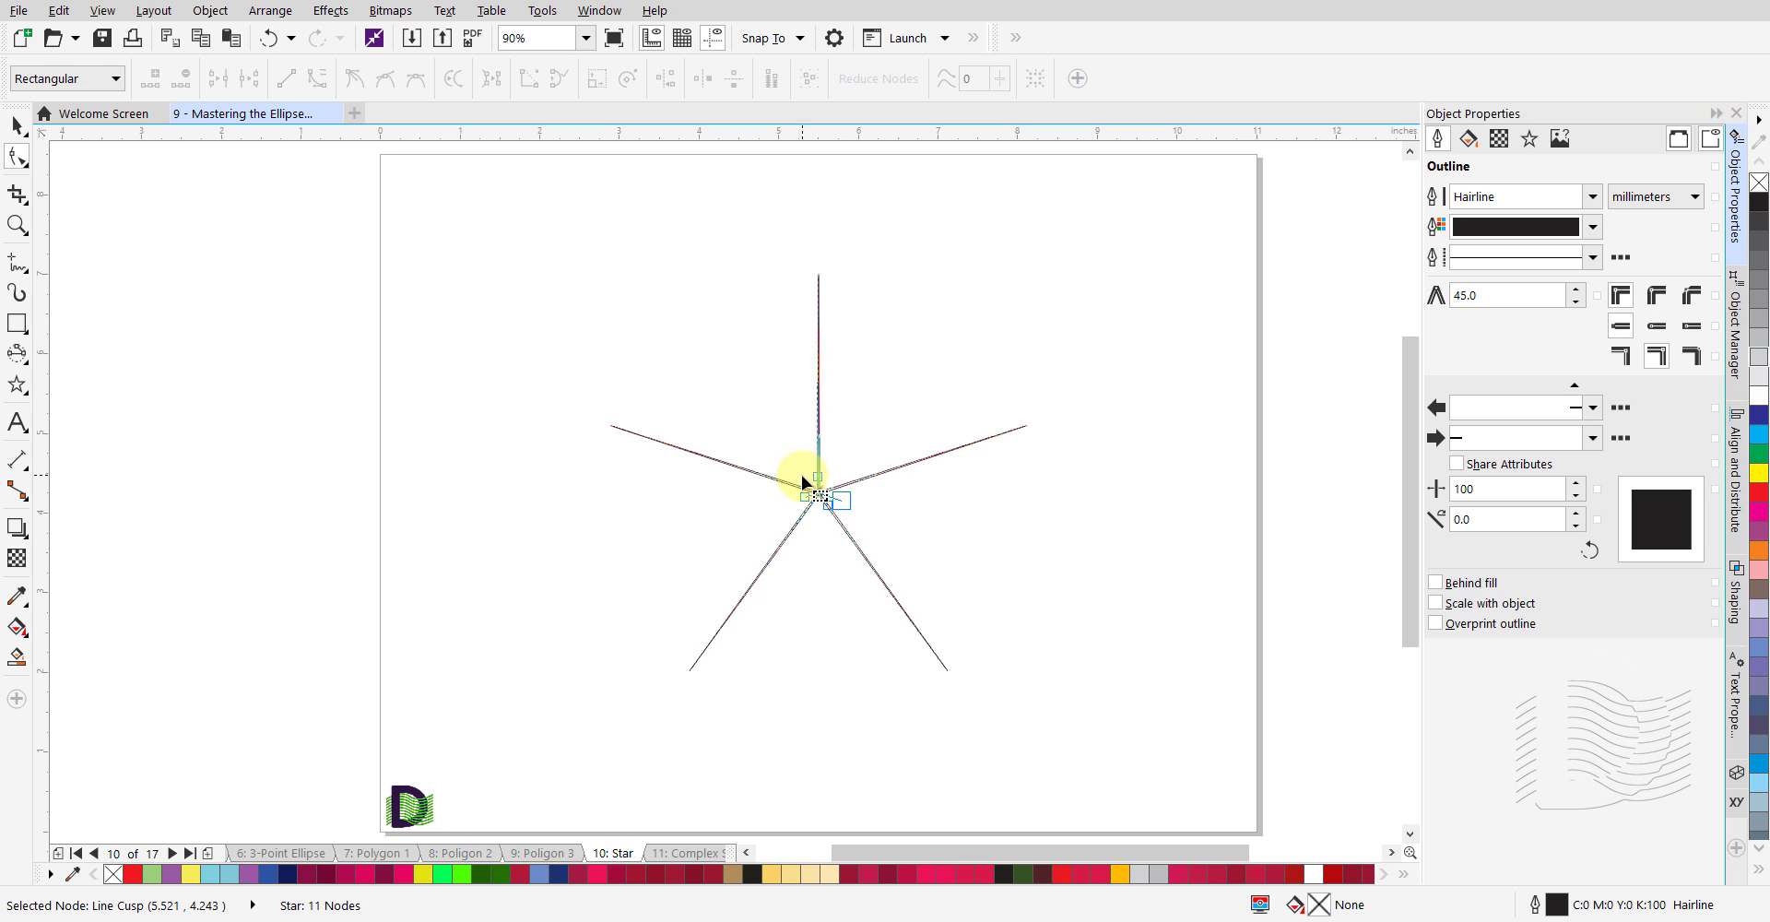
key("space")
left_click(1069, 494)
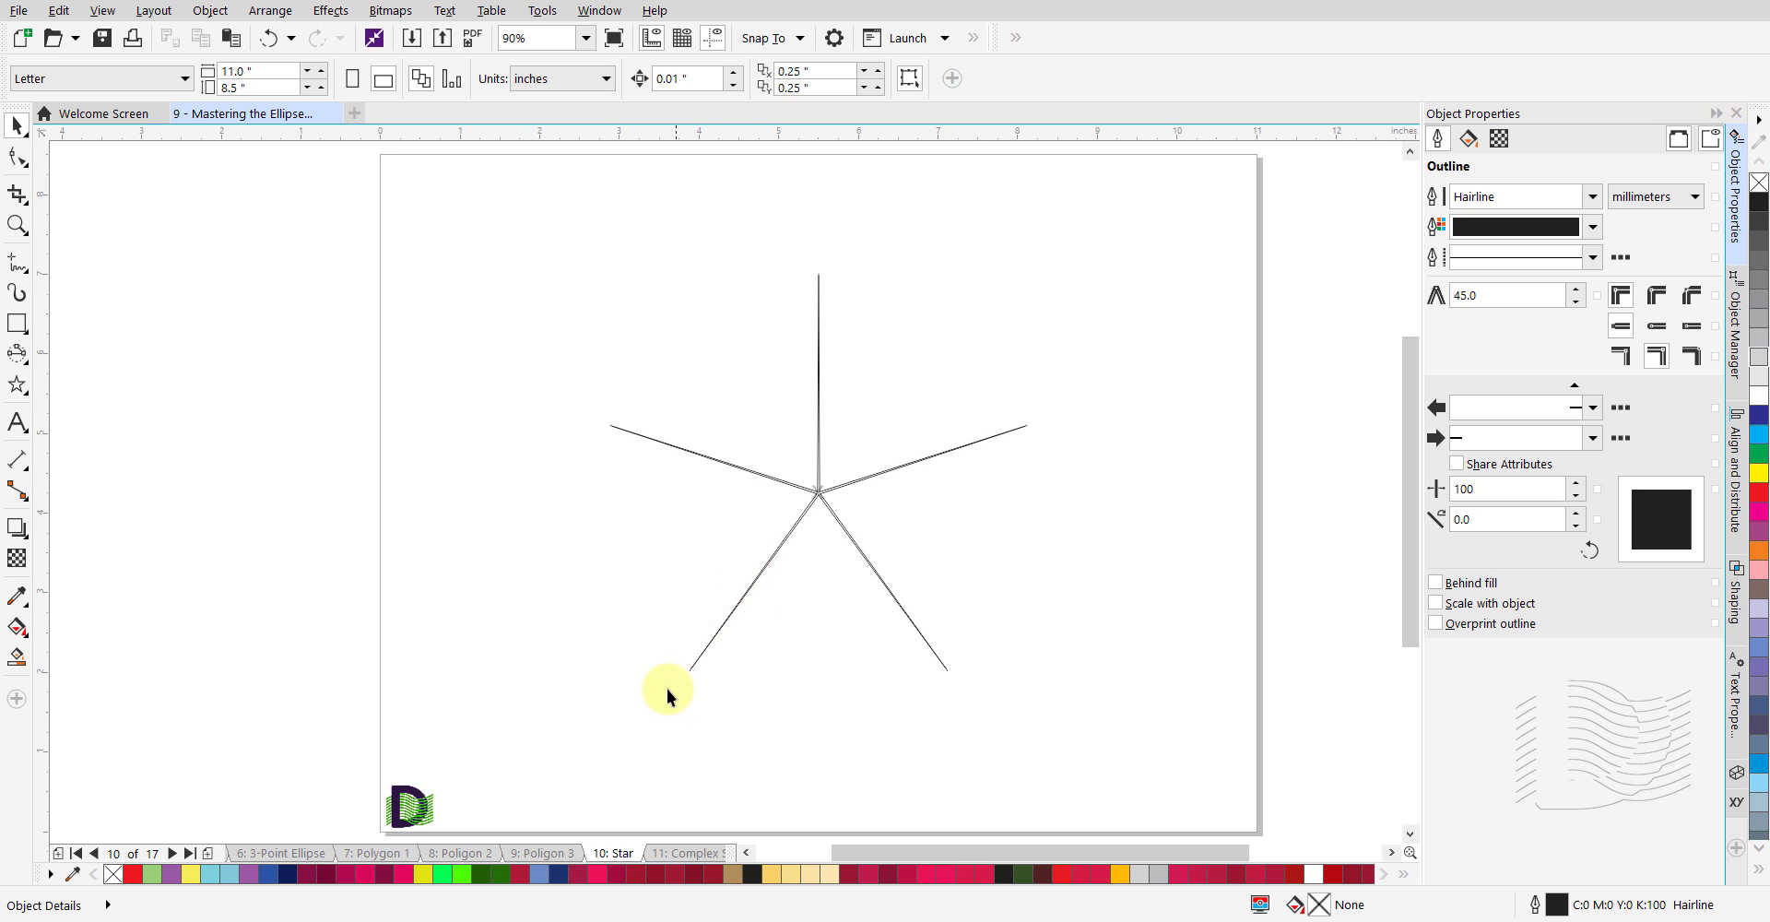
On the Complex Star 1 page, draw a 9-point complex star with sharpness 2, about 3.72 by 3.56 inches, outward from the X mark.
left_click(689, 853)
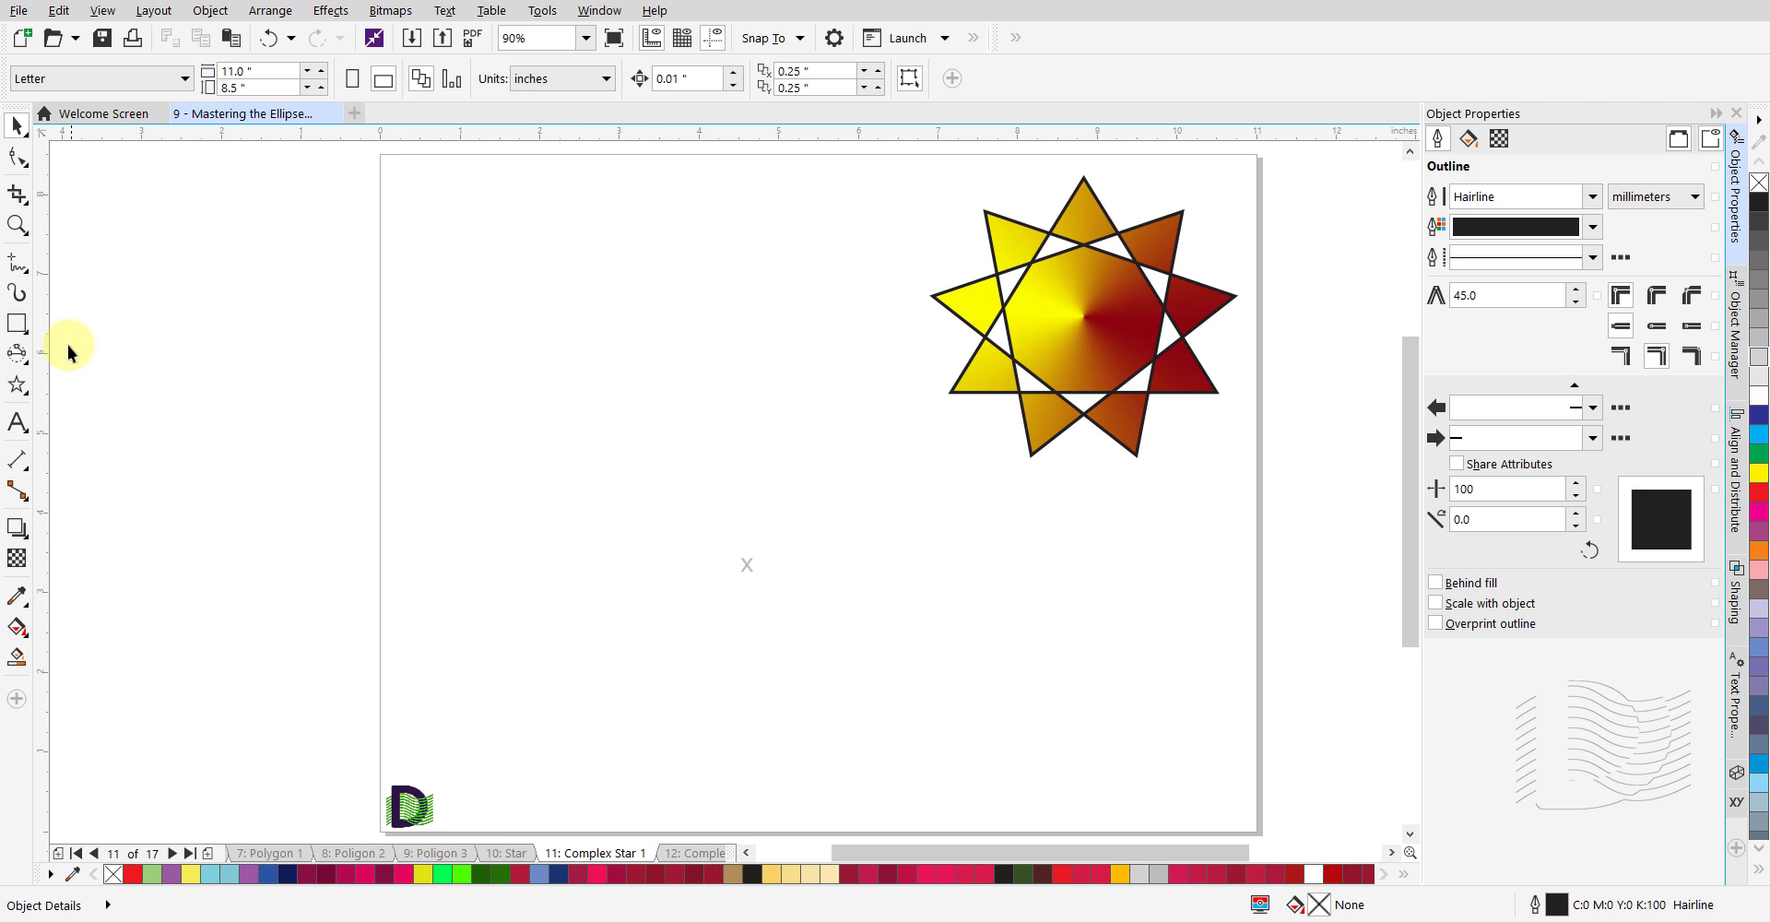
left_click(23, 394)
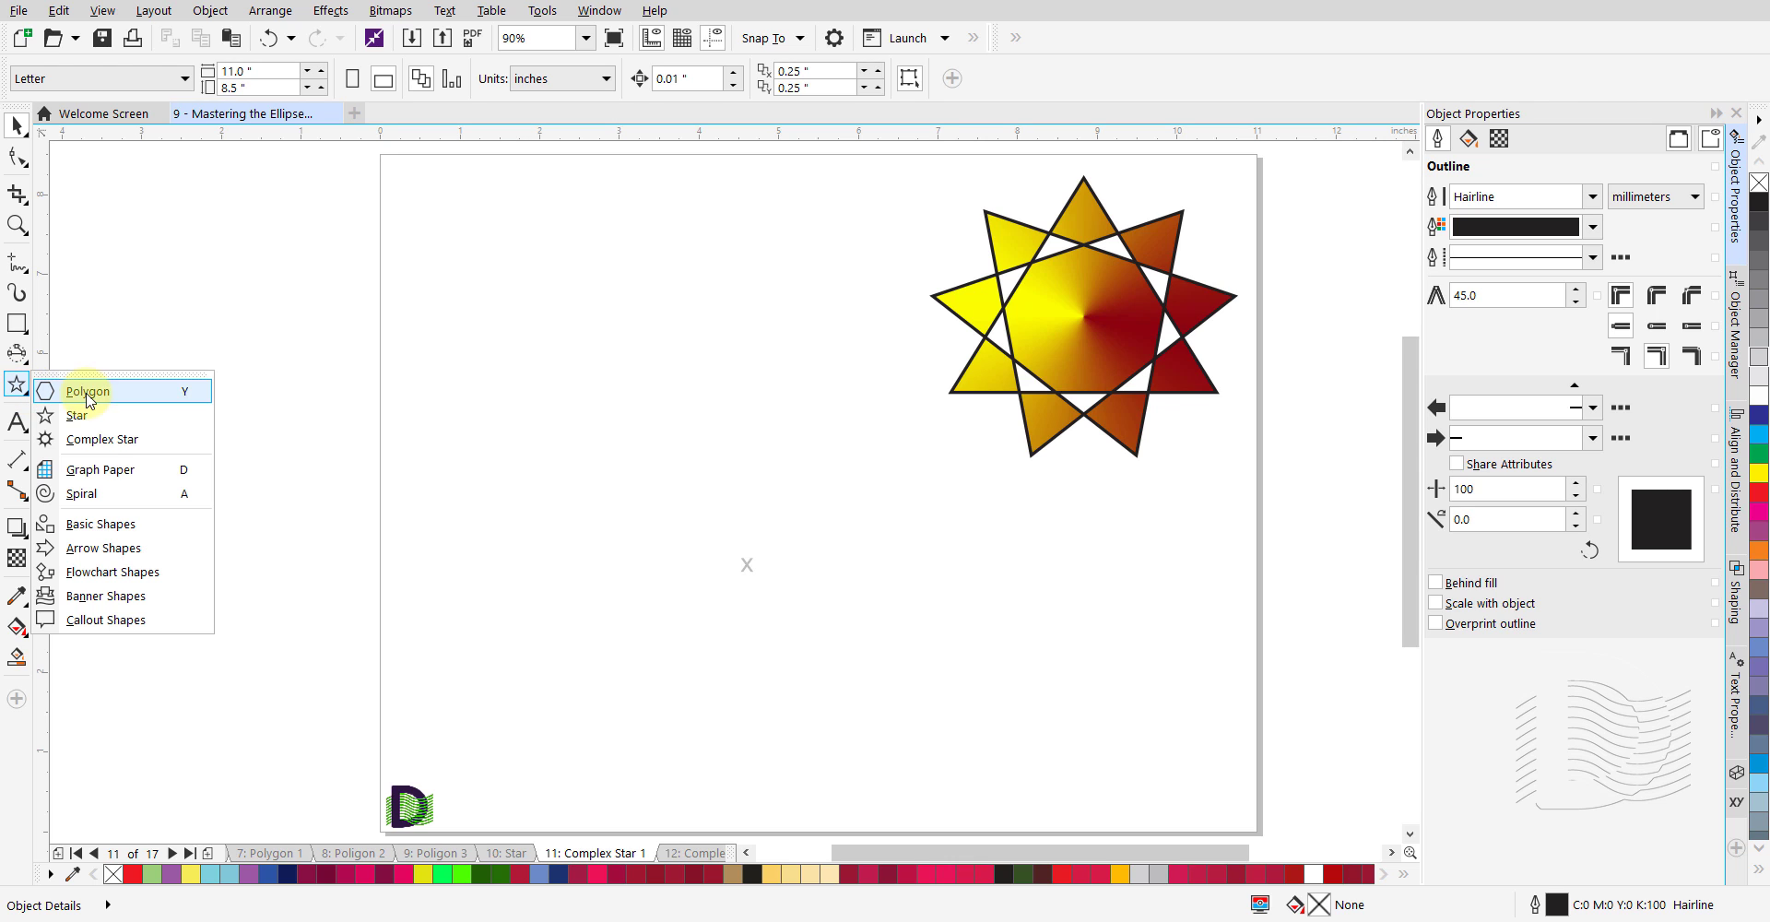
left_click(141, 440)
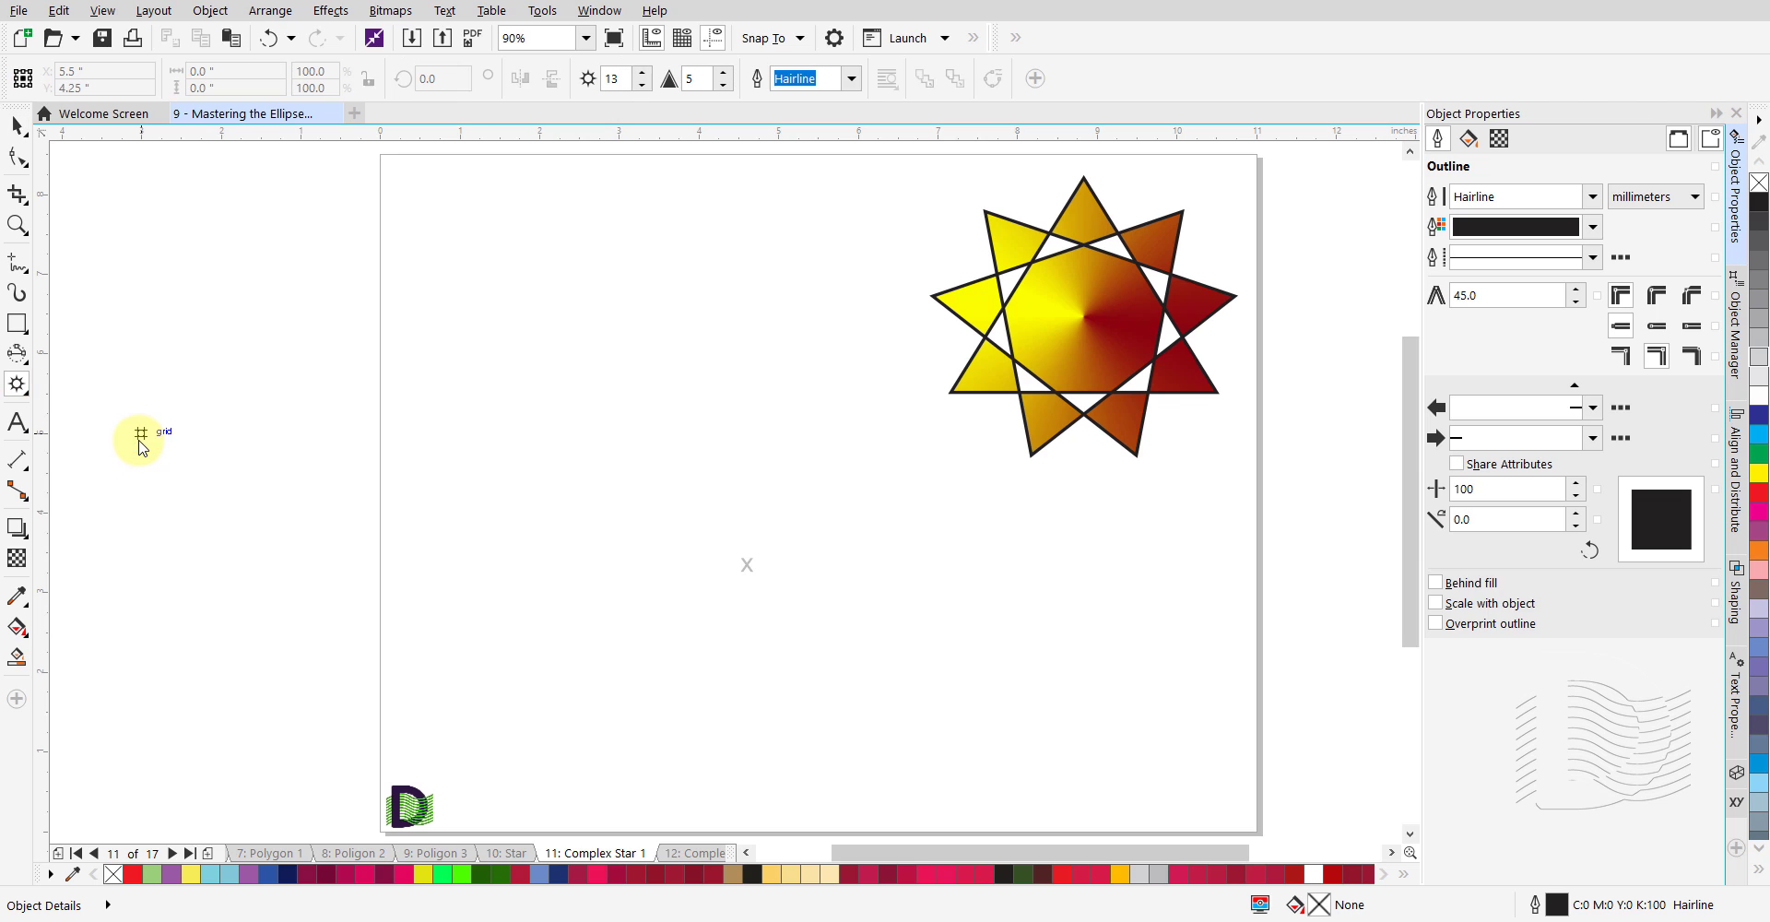
double_click(630, 78)
type("9")
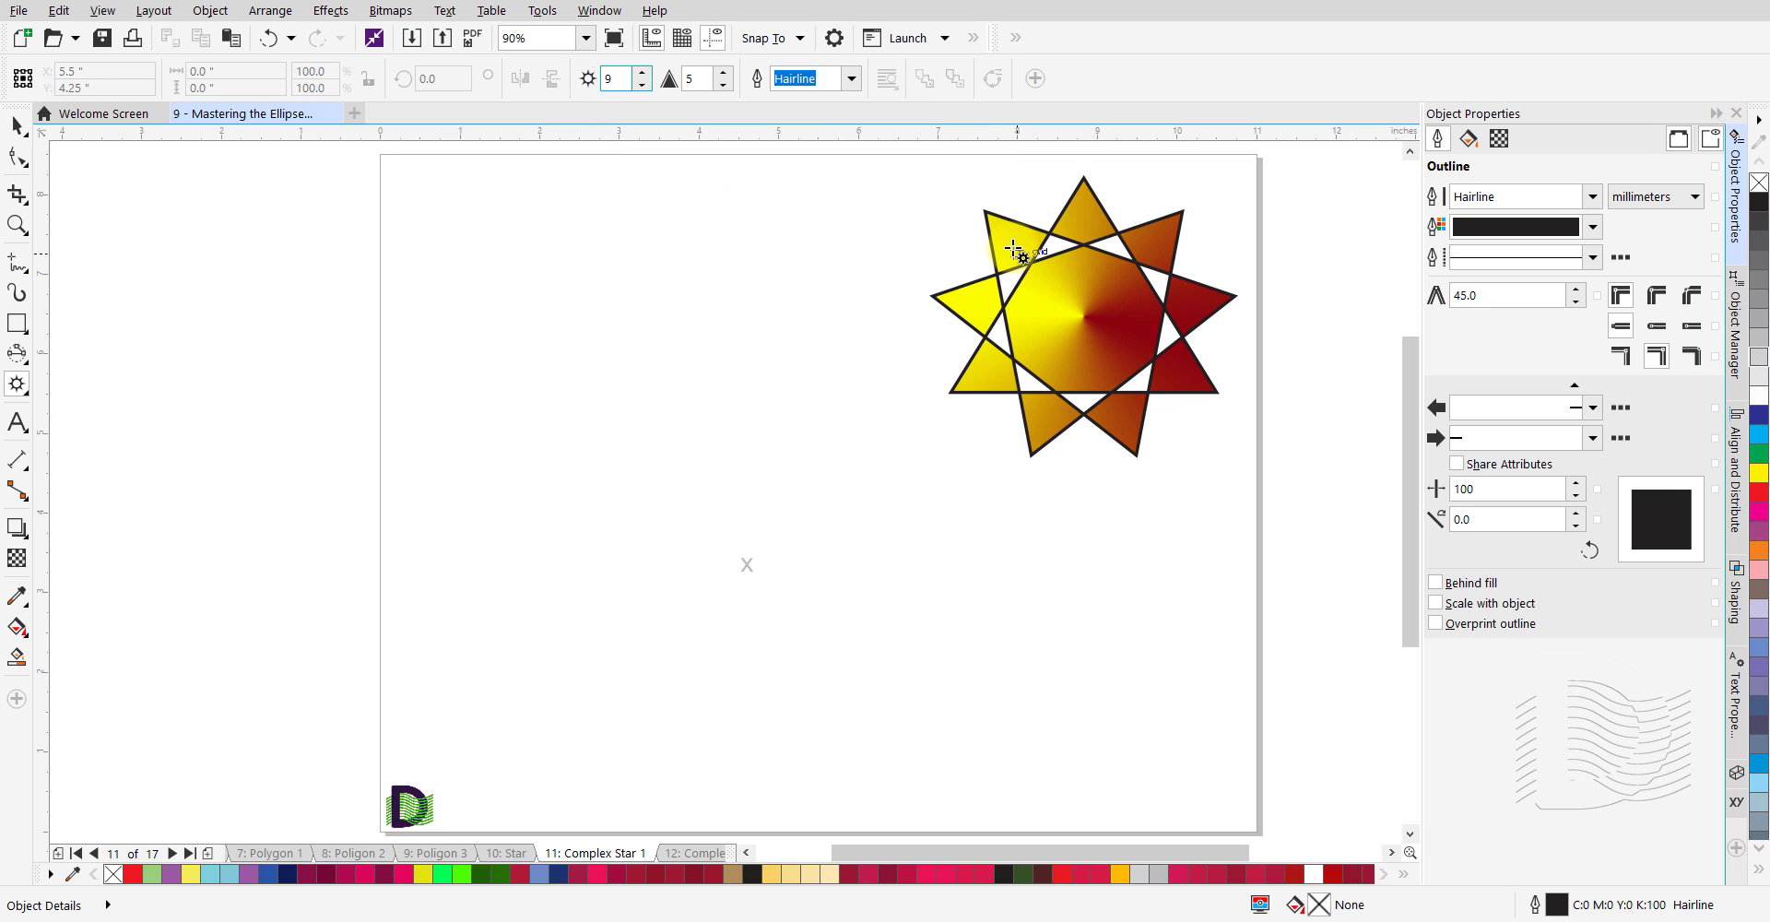
key("Tab")
type("3")
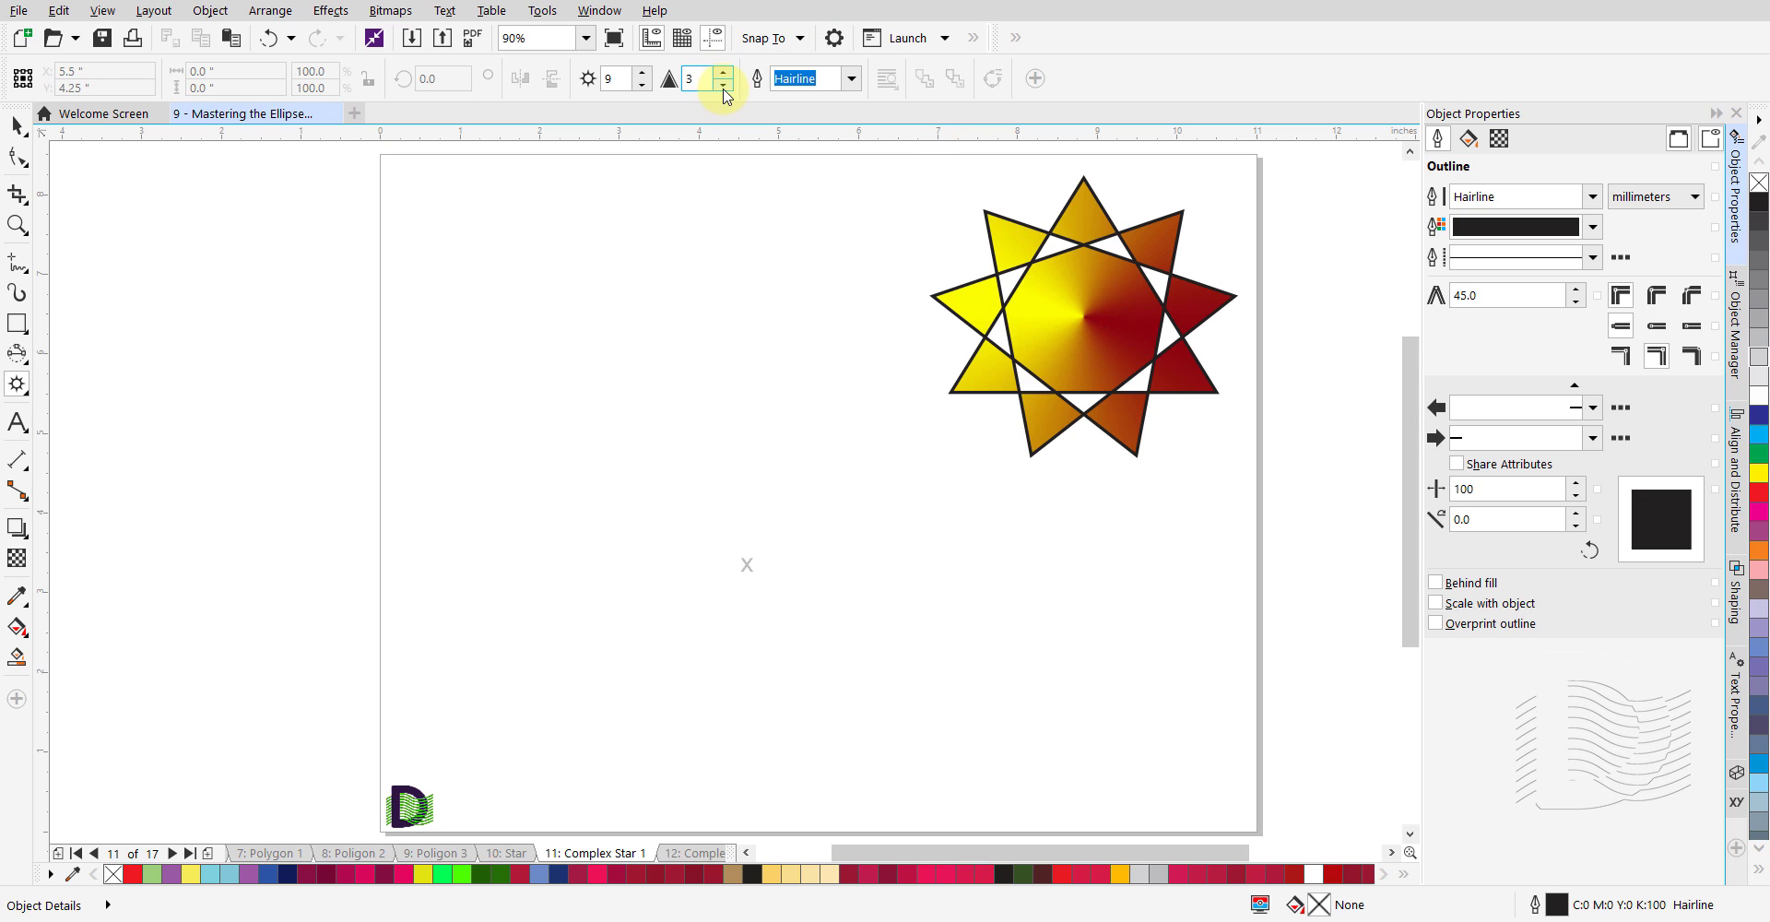
key("Tab")
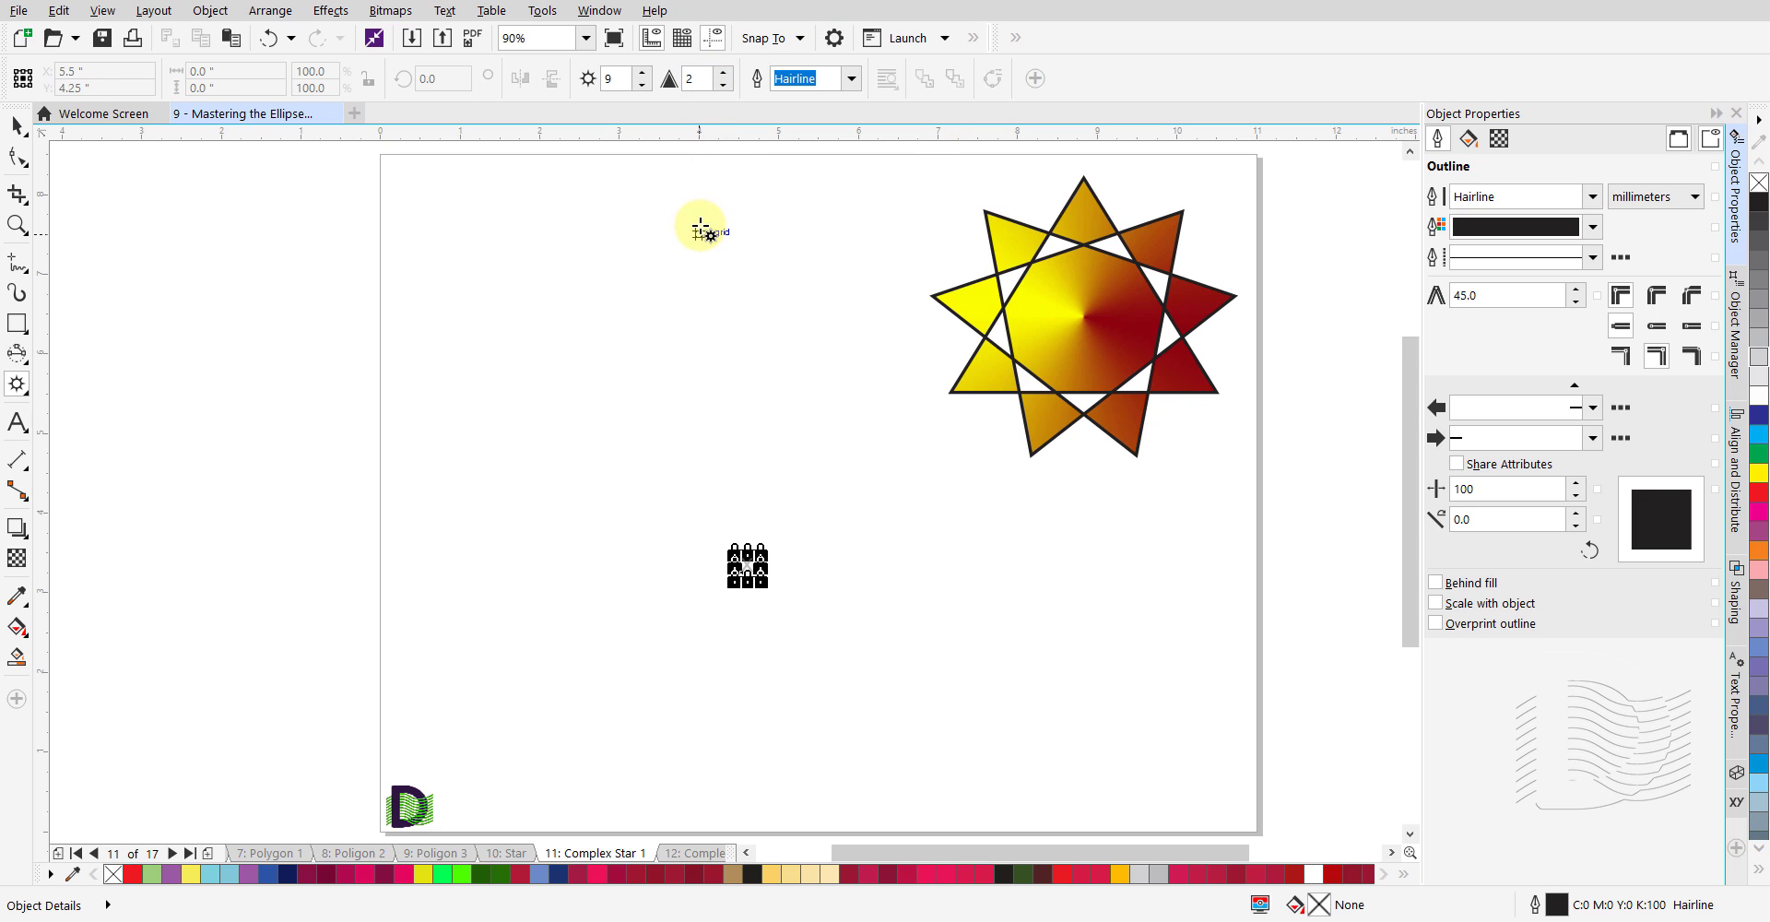
left_click(620, 398)
left_click_drag(743, 561, 901, 711)
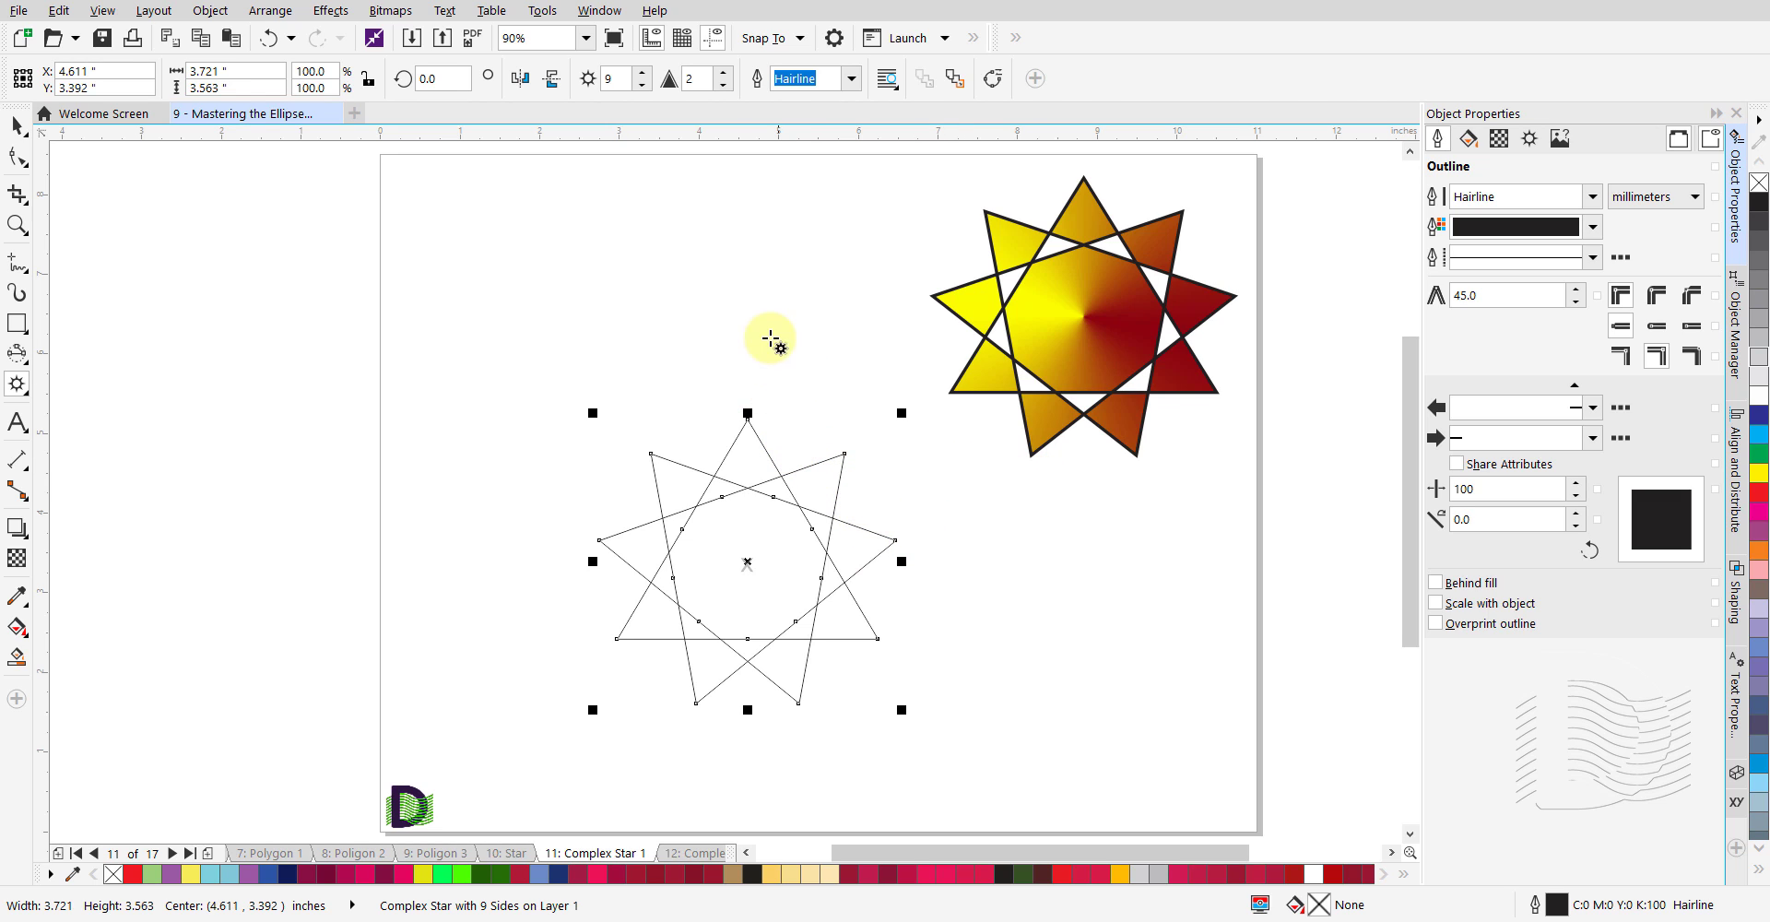
Set the complex star to 11 points and sharpness 4.
double_click(621, 78)
type("11")
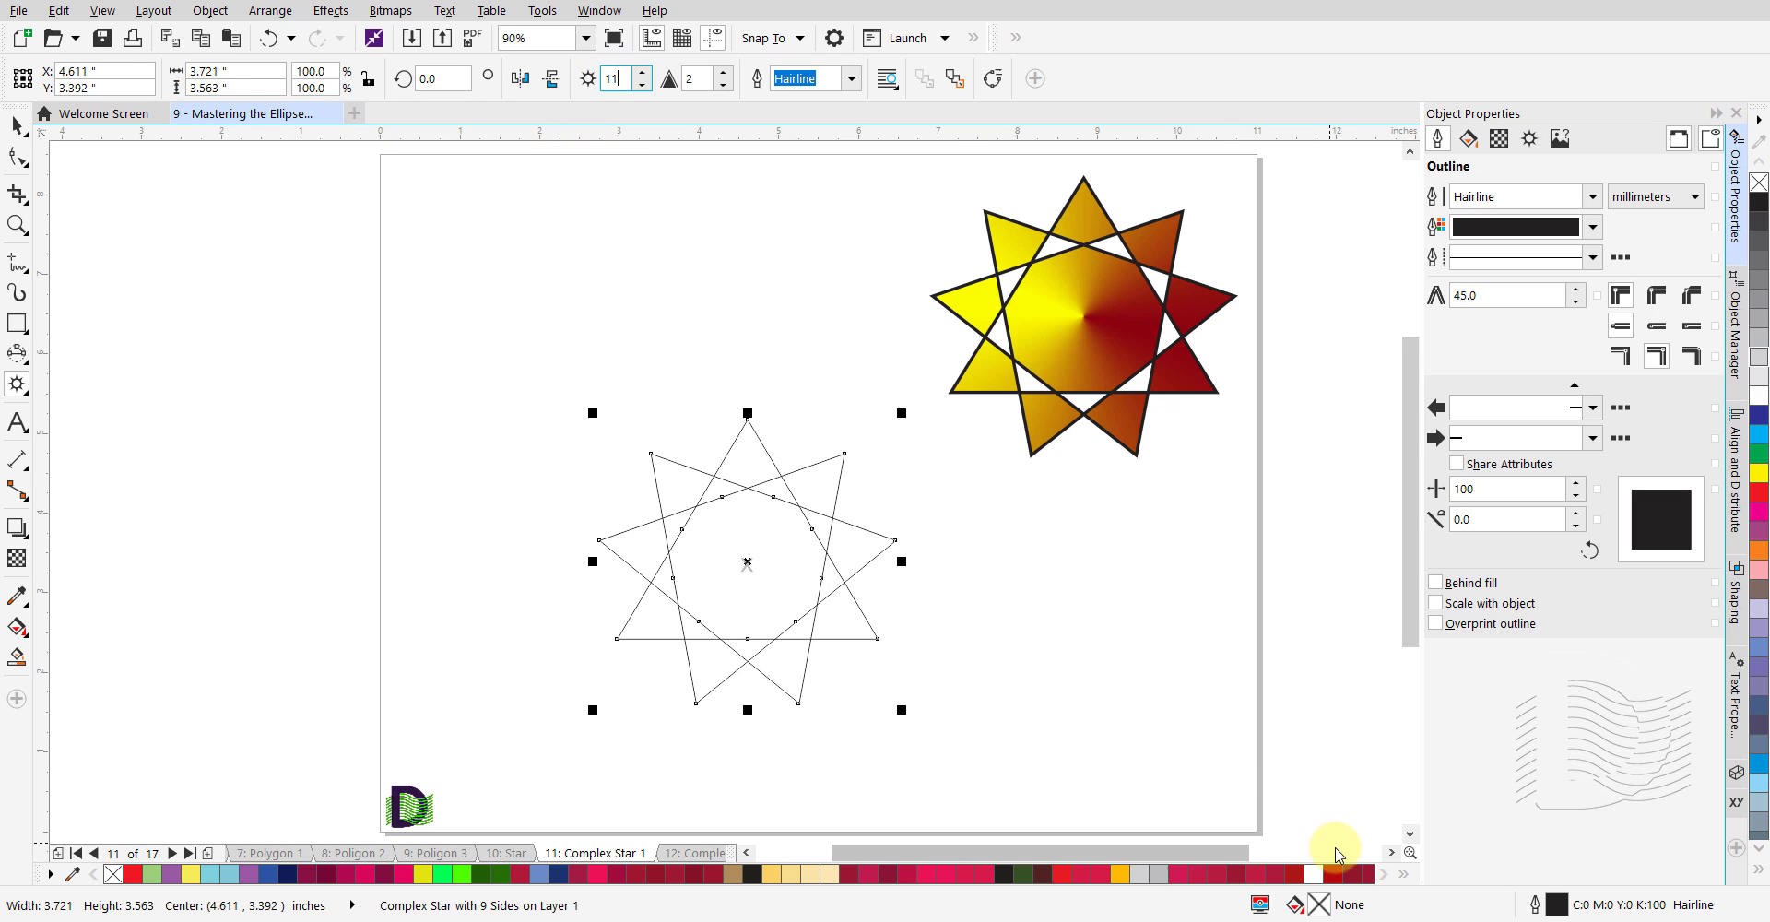
key("Tab")
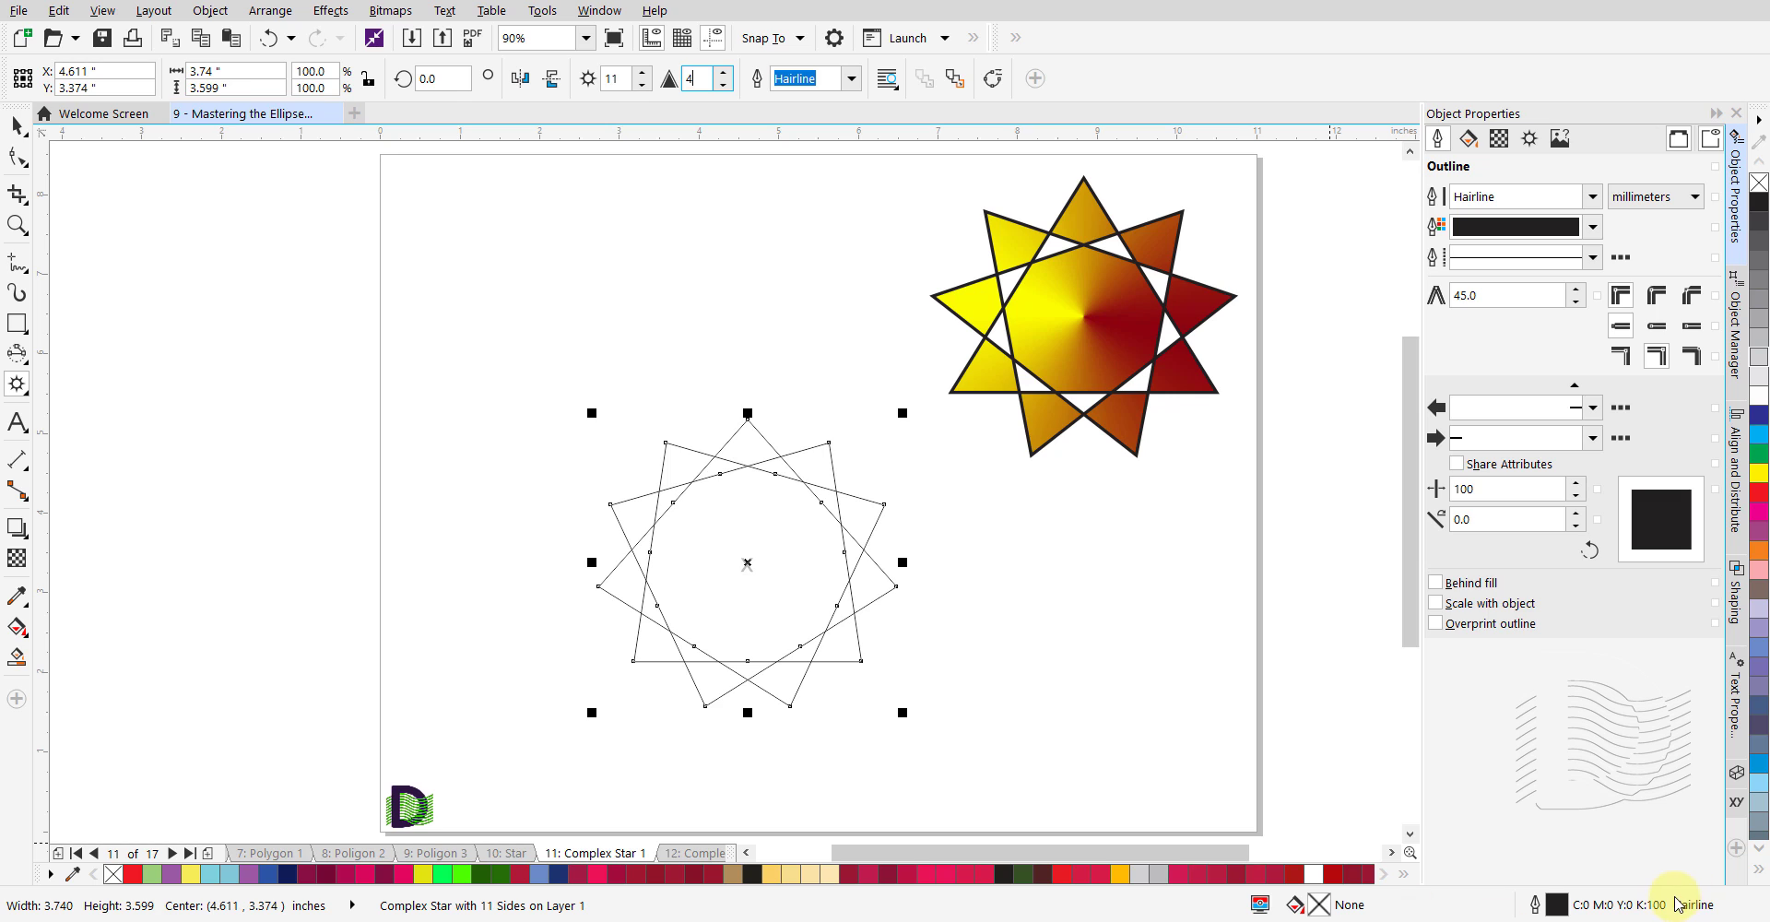
key("Return")
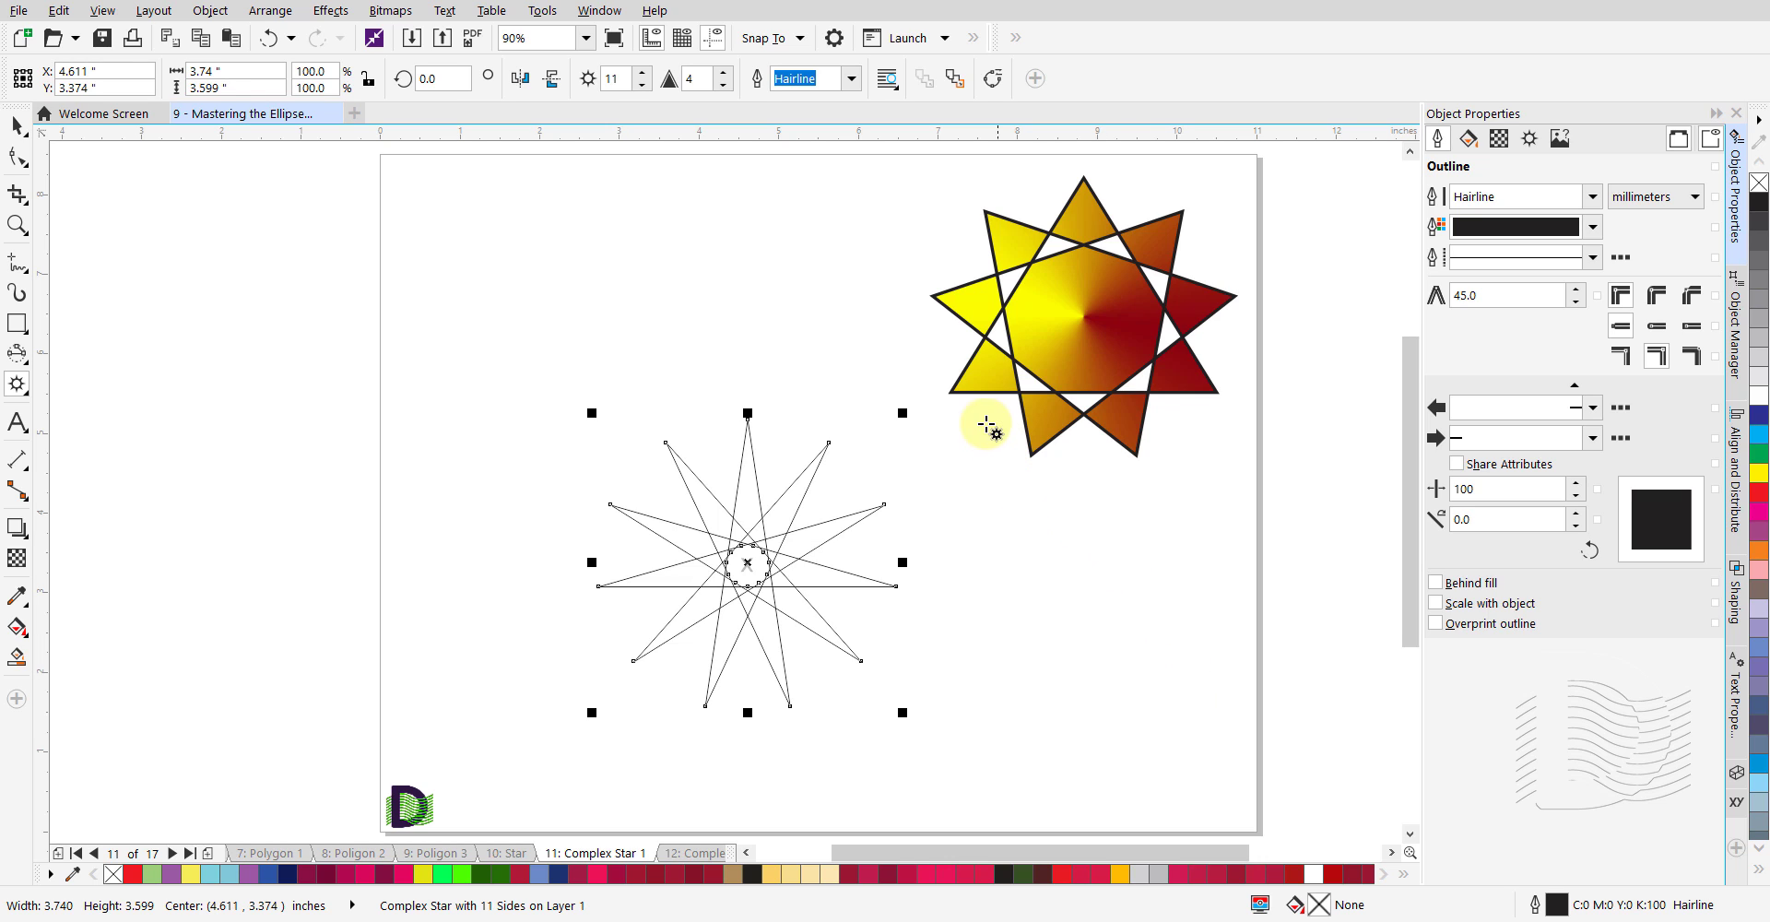
With the Shape tool, pull one of the complex star's outer nodes slightly outward to about (6.36, 1.88) inches to lengthen the points.
left_click(18, 157)
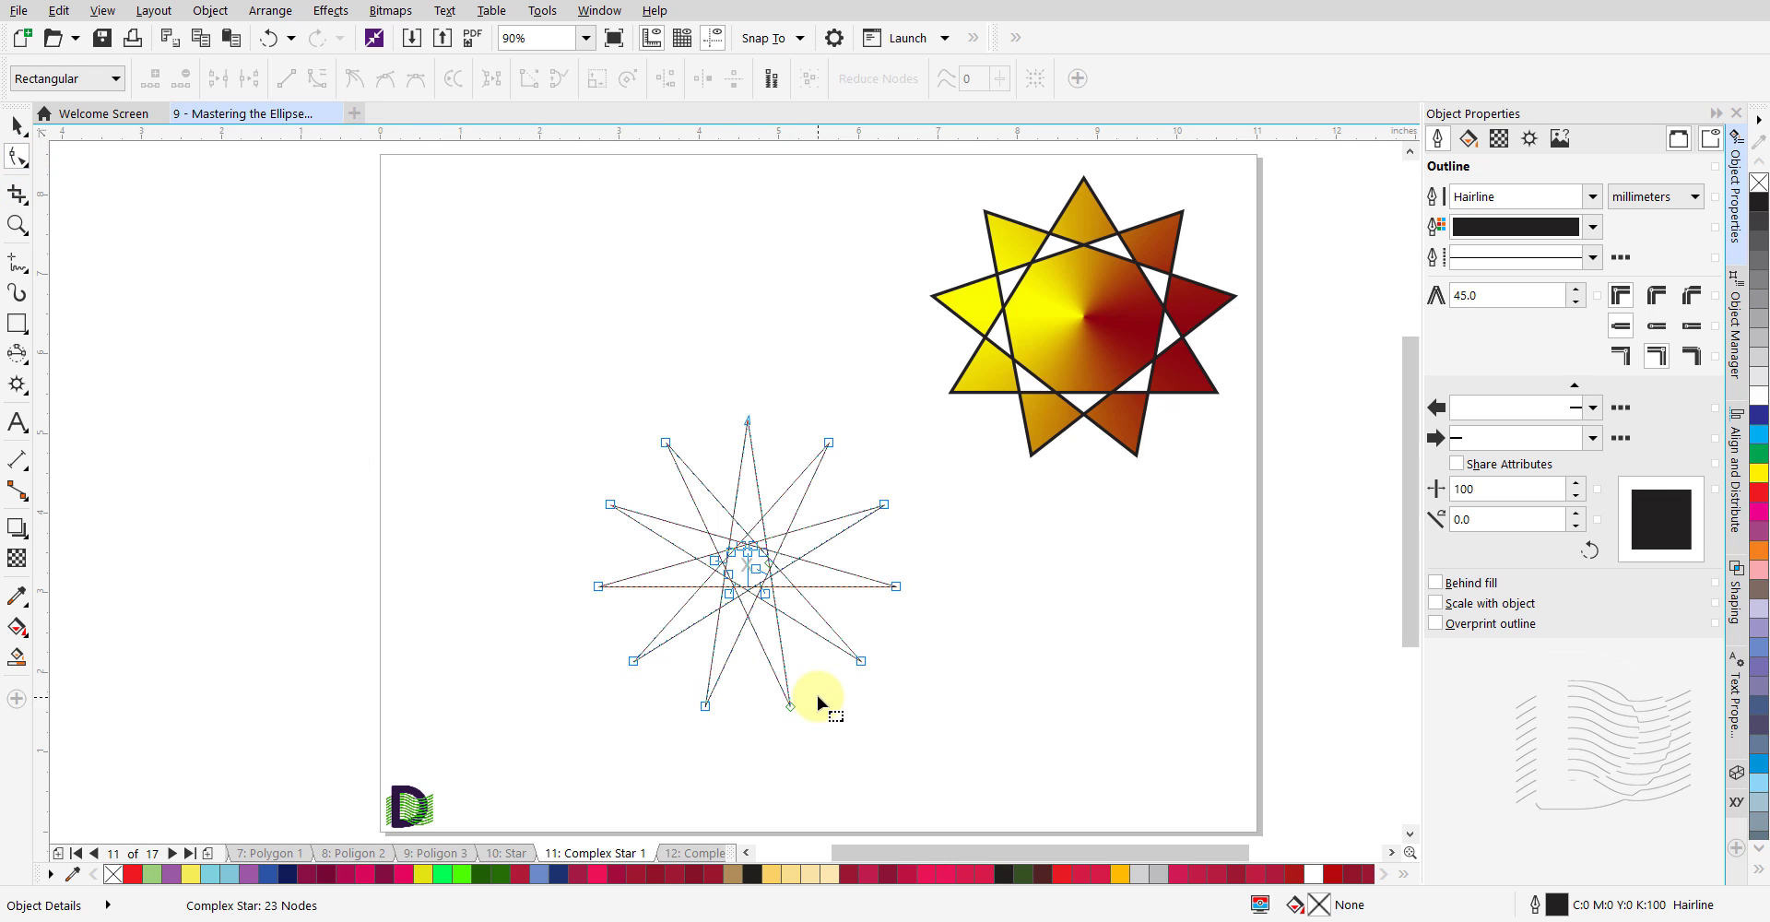
left_click(861, 660)
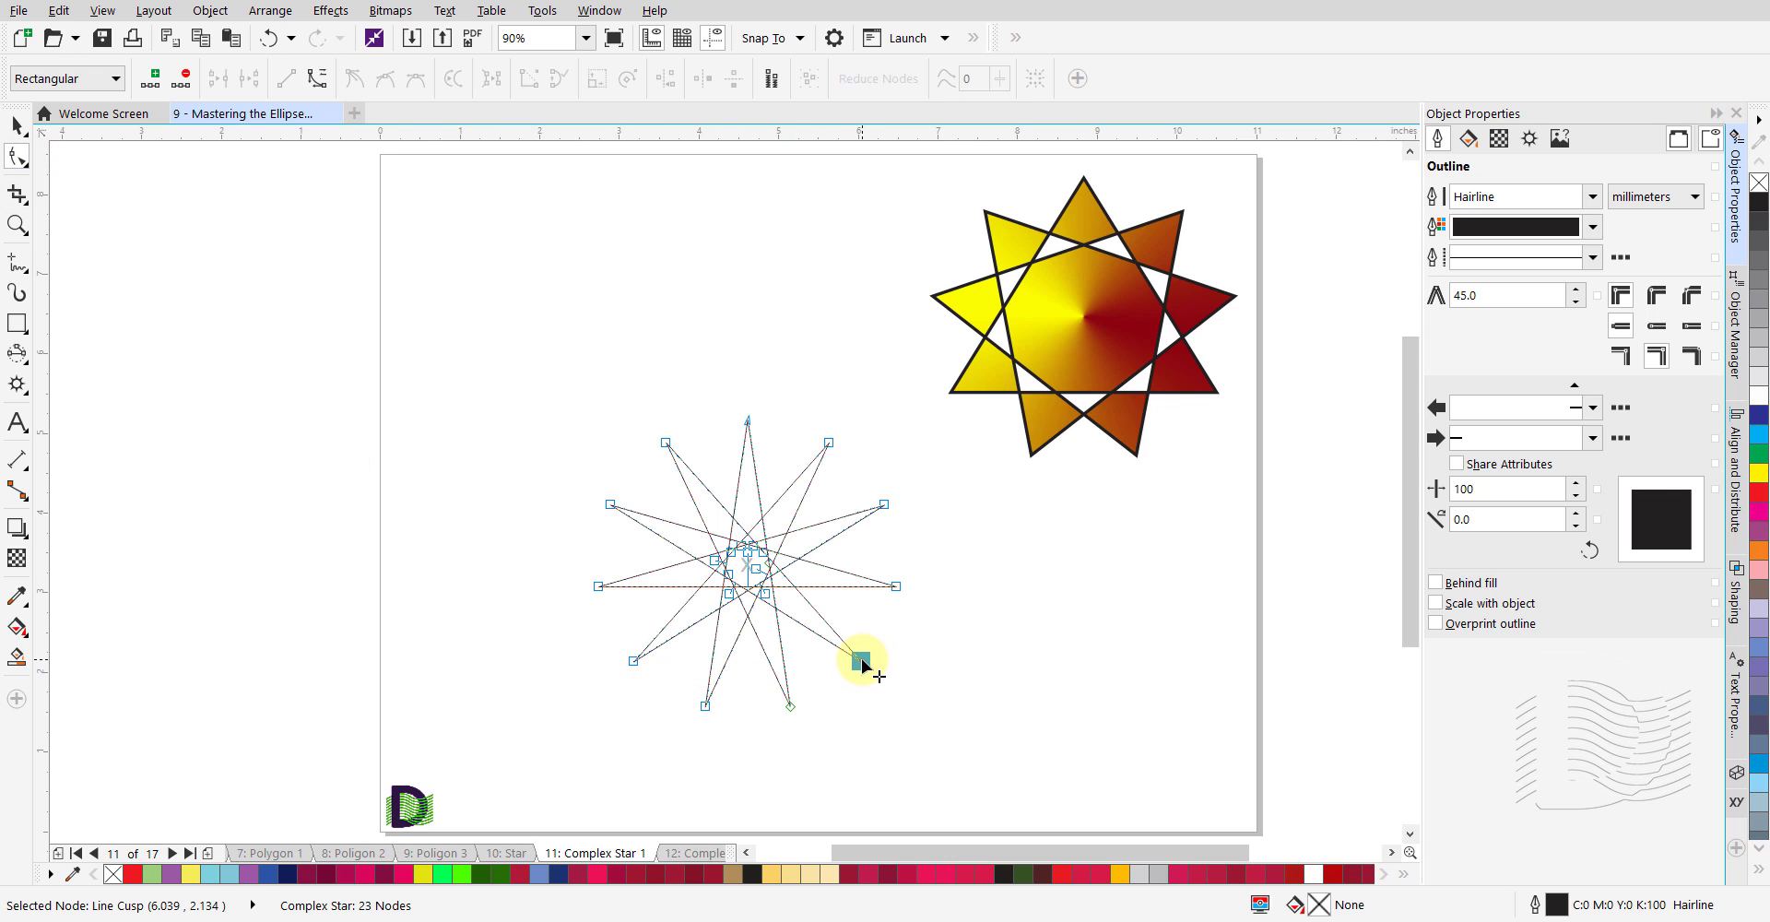
left_click_drag(861, 658, 889, 680)
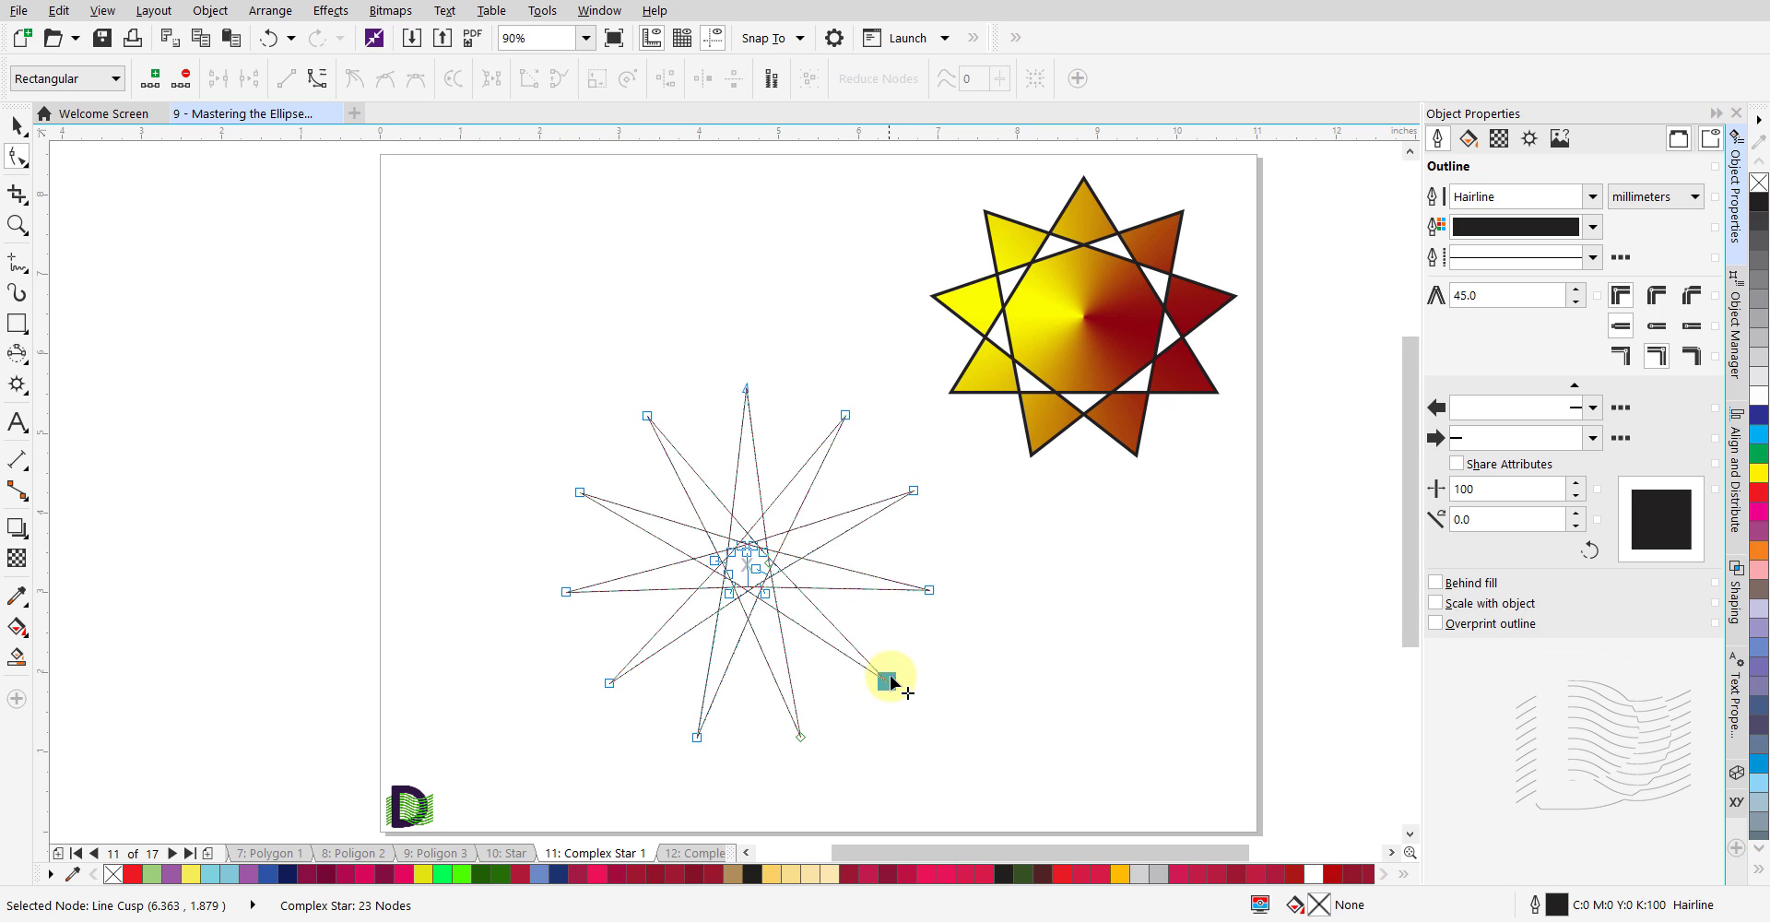
Pull an inner node outward, swing it across to the star's opposite side at about (2.23, 3.62) inches, and deselect the shape.
left_click(767, 590)
left_click_drag(768, 590, 847, 671)
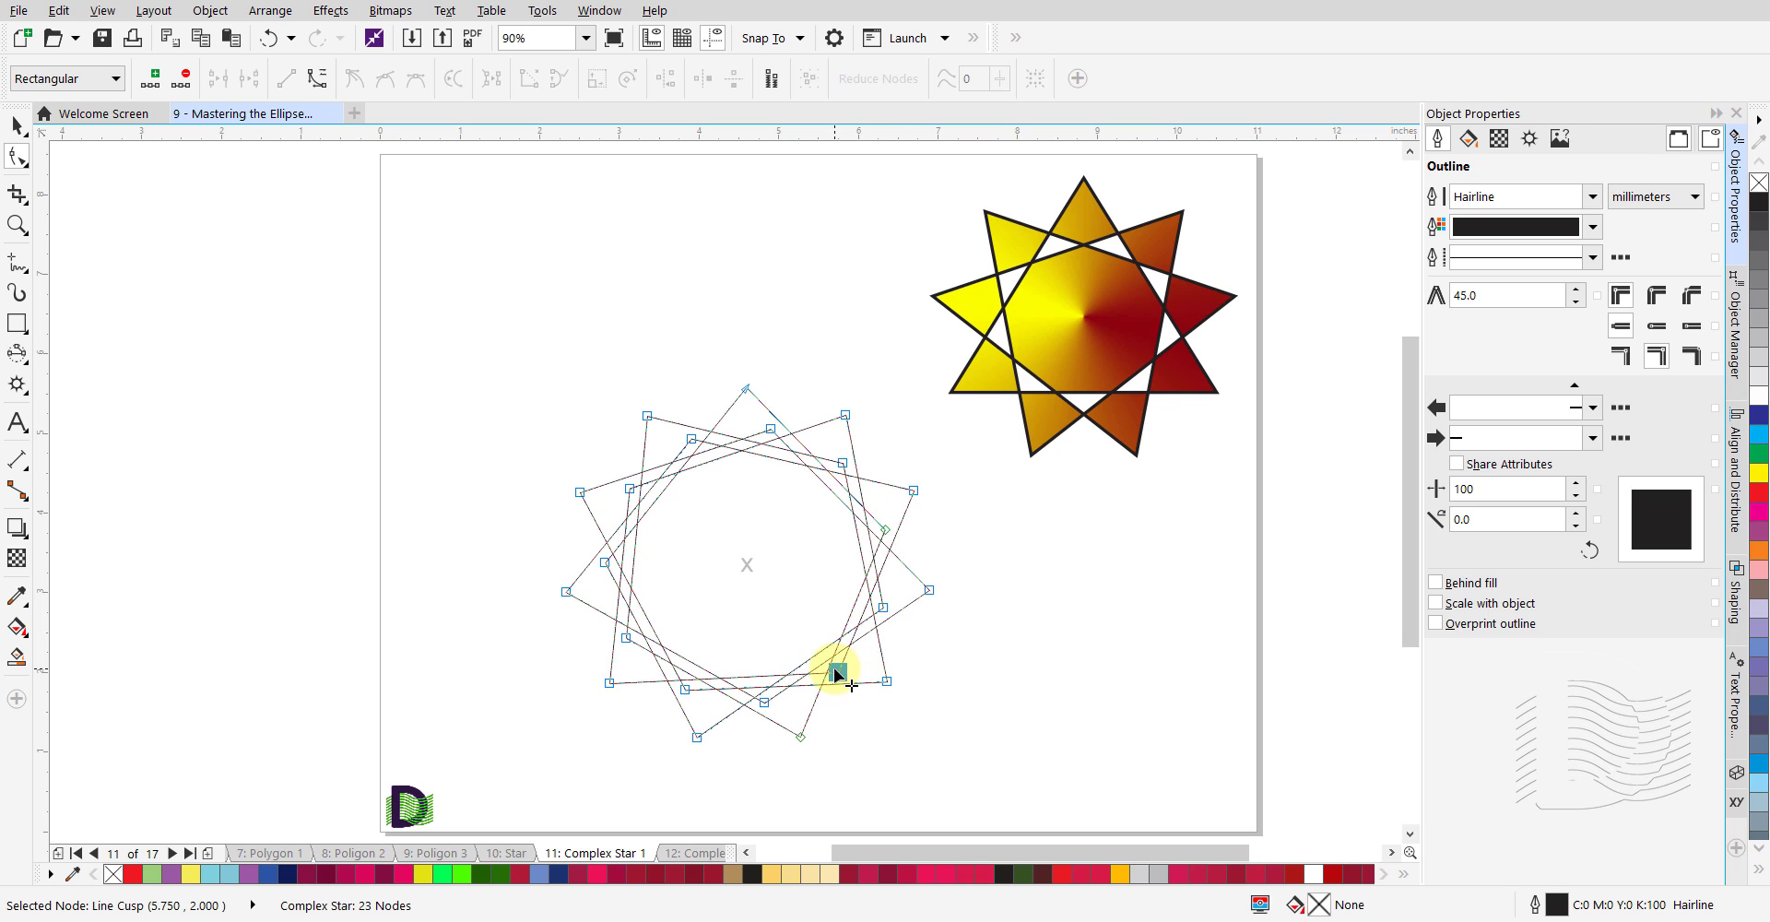
left_click_drag(835, 669, 558, 544)
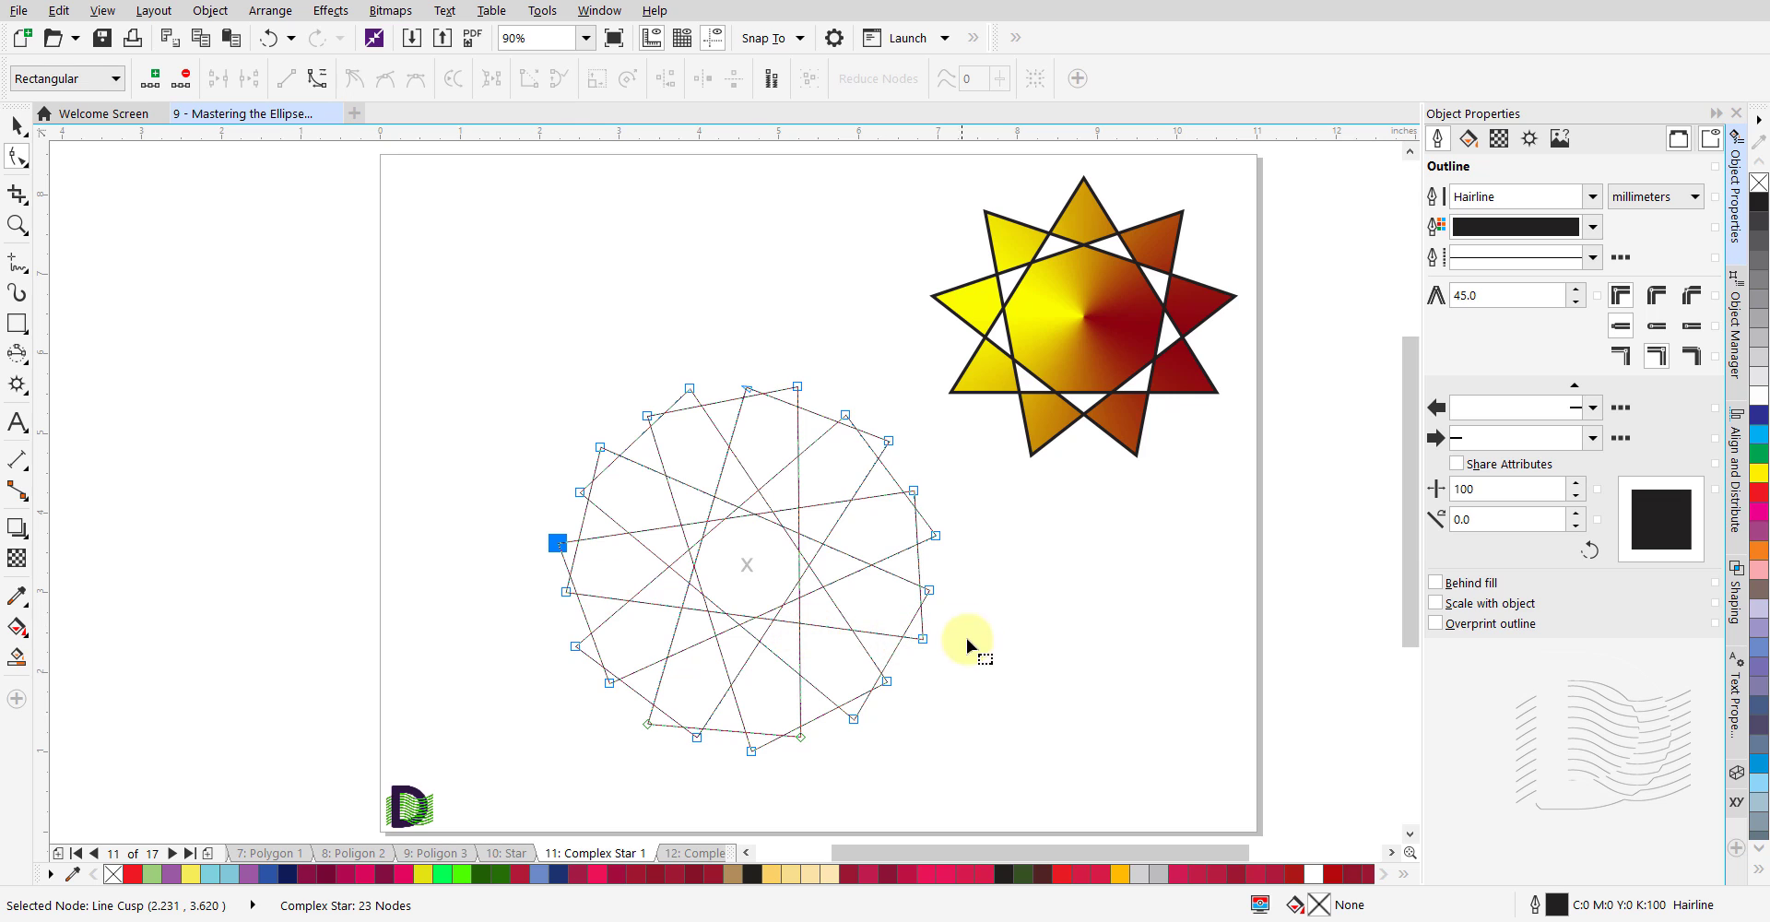
key("space")
left_click(1012, 639)
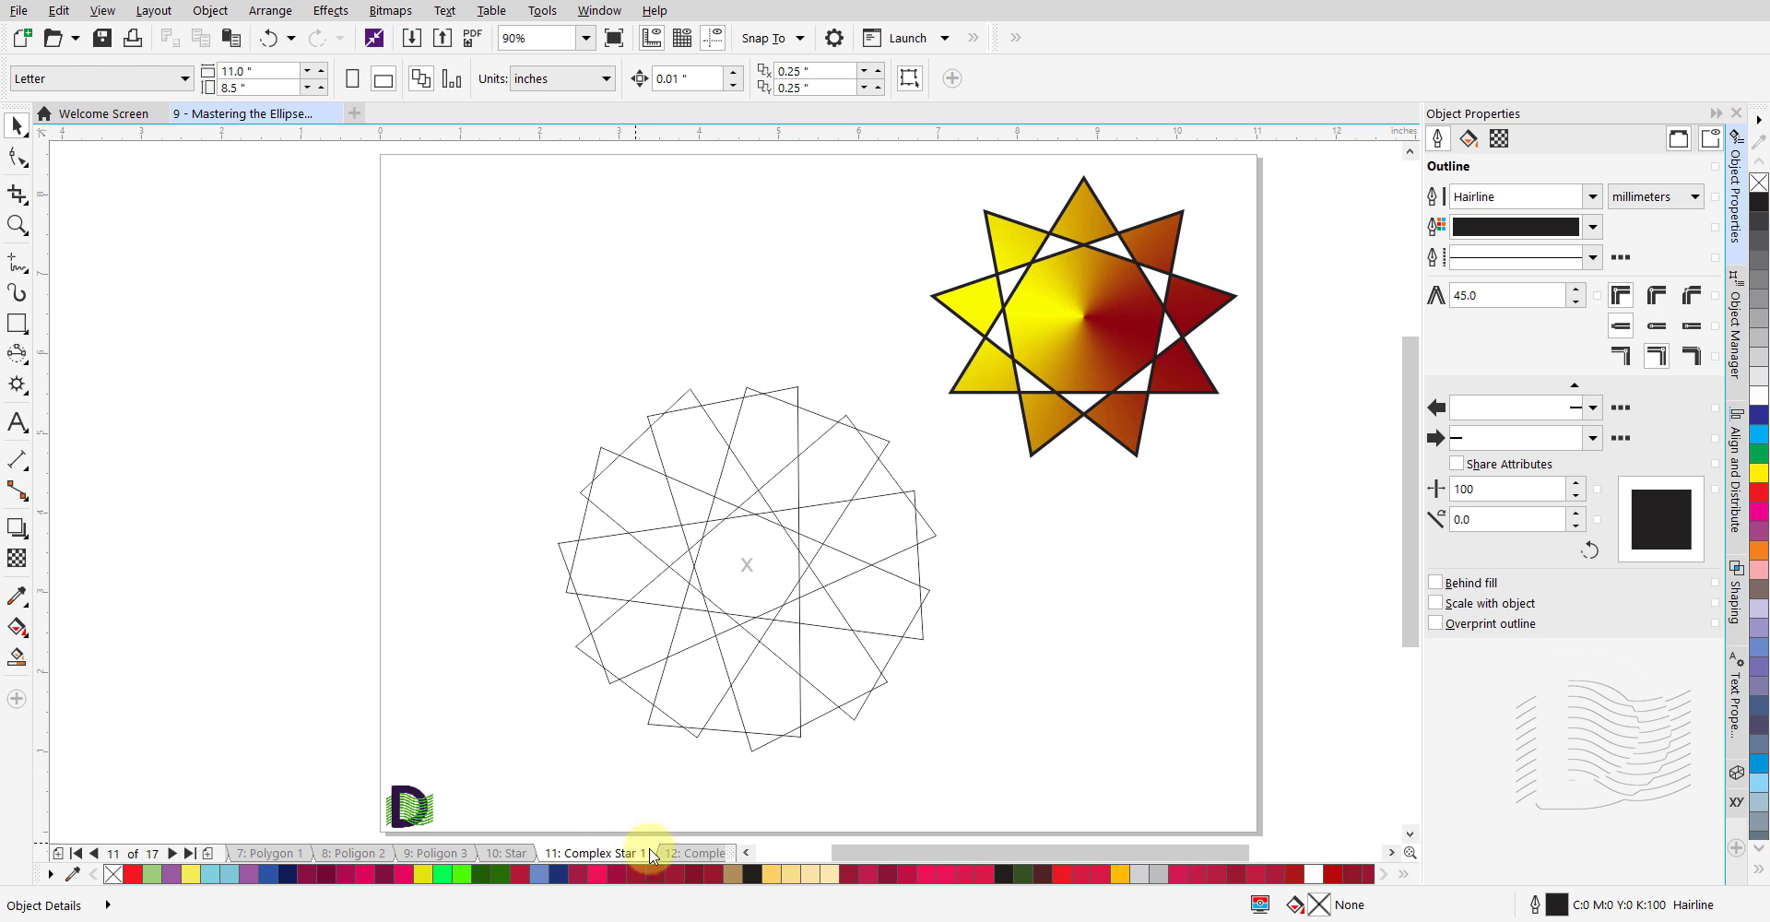
On the Complex Star 2 page, draw a 9-point complex star with sharpness 2, about 2.92 by 2.95 inches, outward from the upper X mark.
left_click(683, 855)
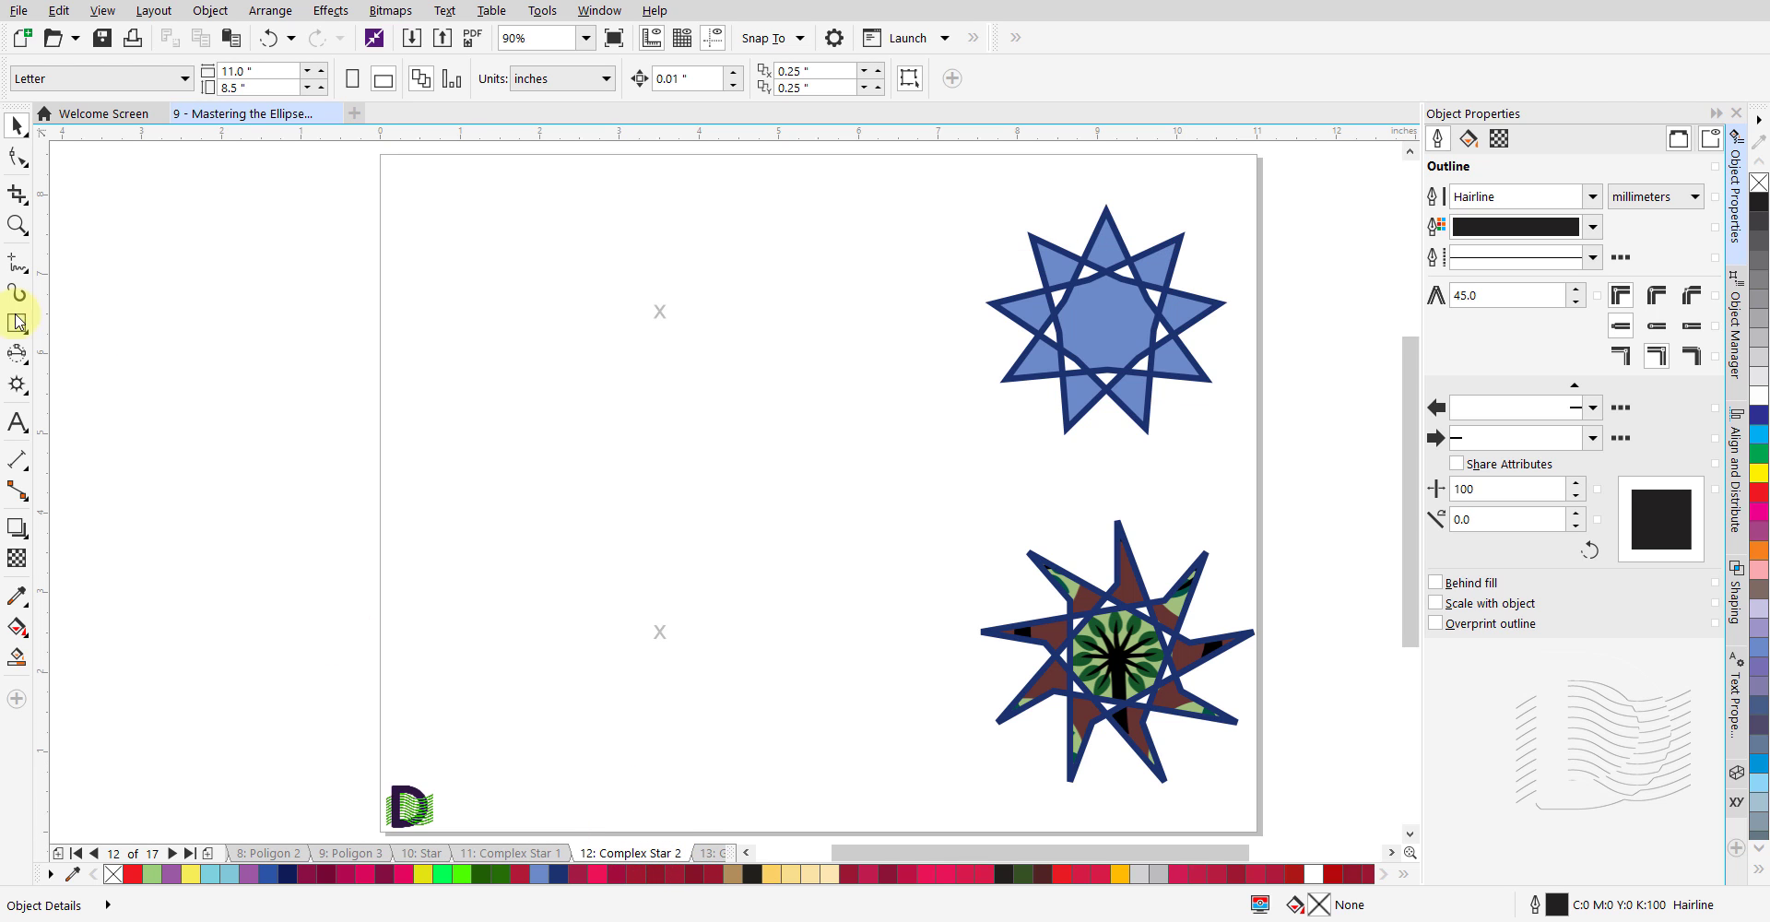
left_click(19, 386)
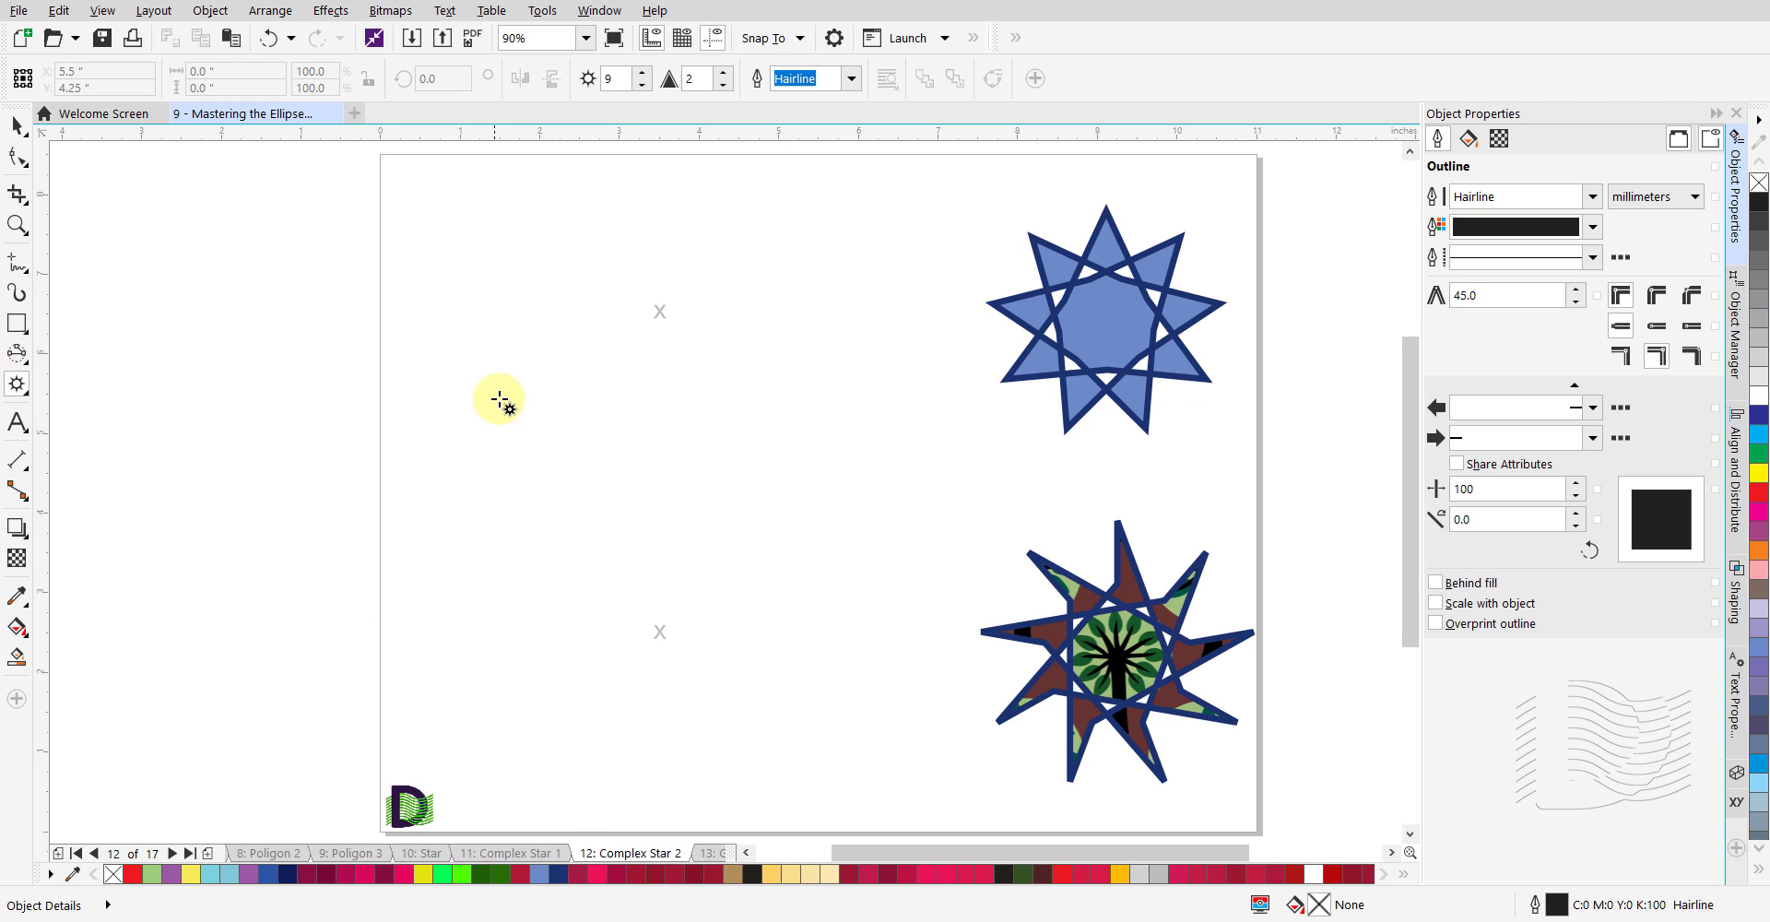
left_click_drag(657, 309, 782, 429)
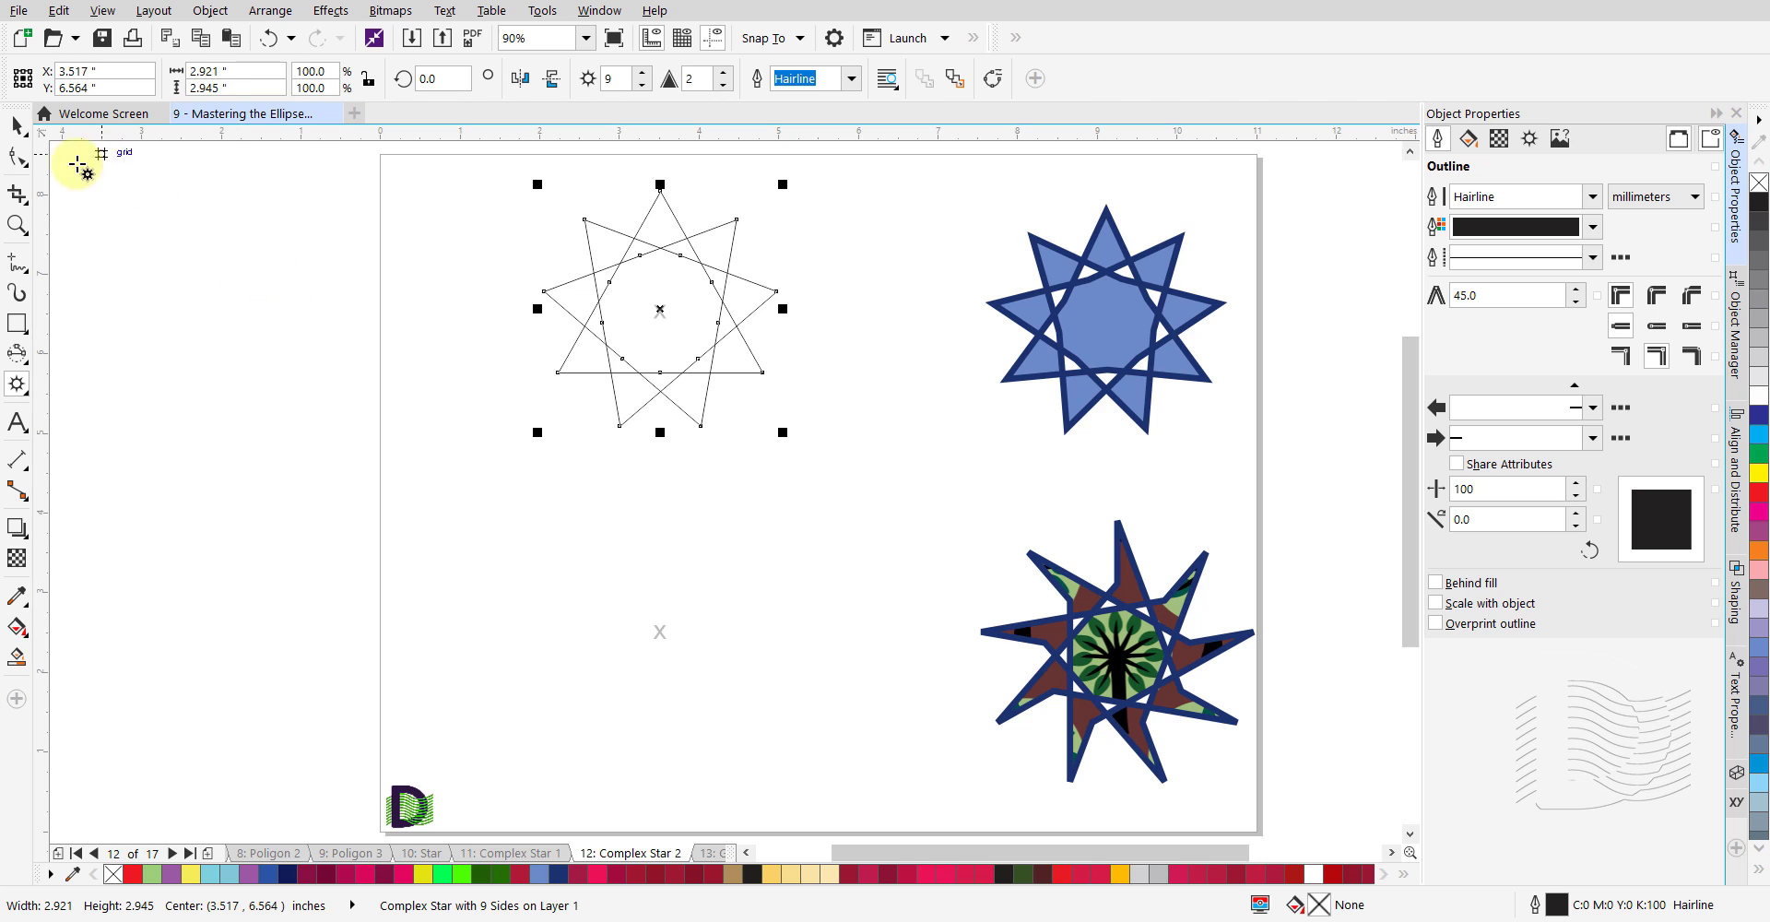
With the Shape tool, move the star's bottom inner node straight inward to about (3.5, 6.0) inches to bend the edges, and deselect the shape.
left_click(17, 157)
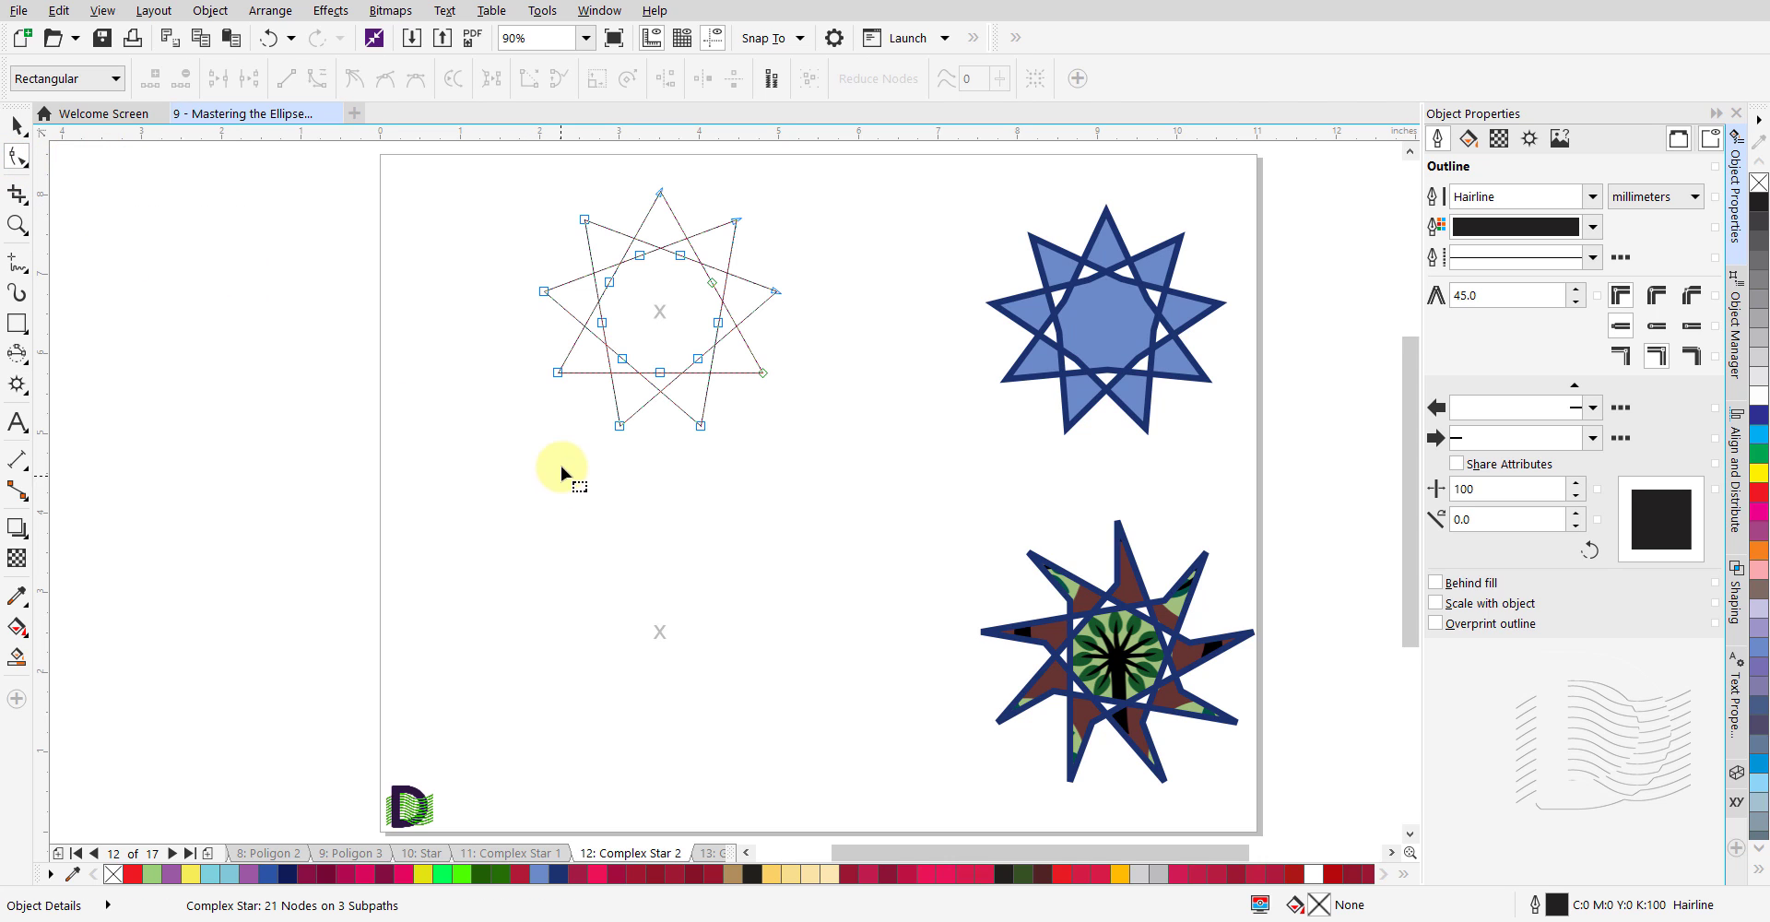
left_click(662, 373)
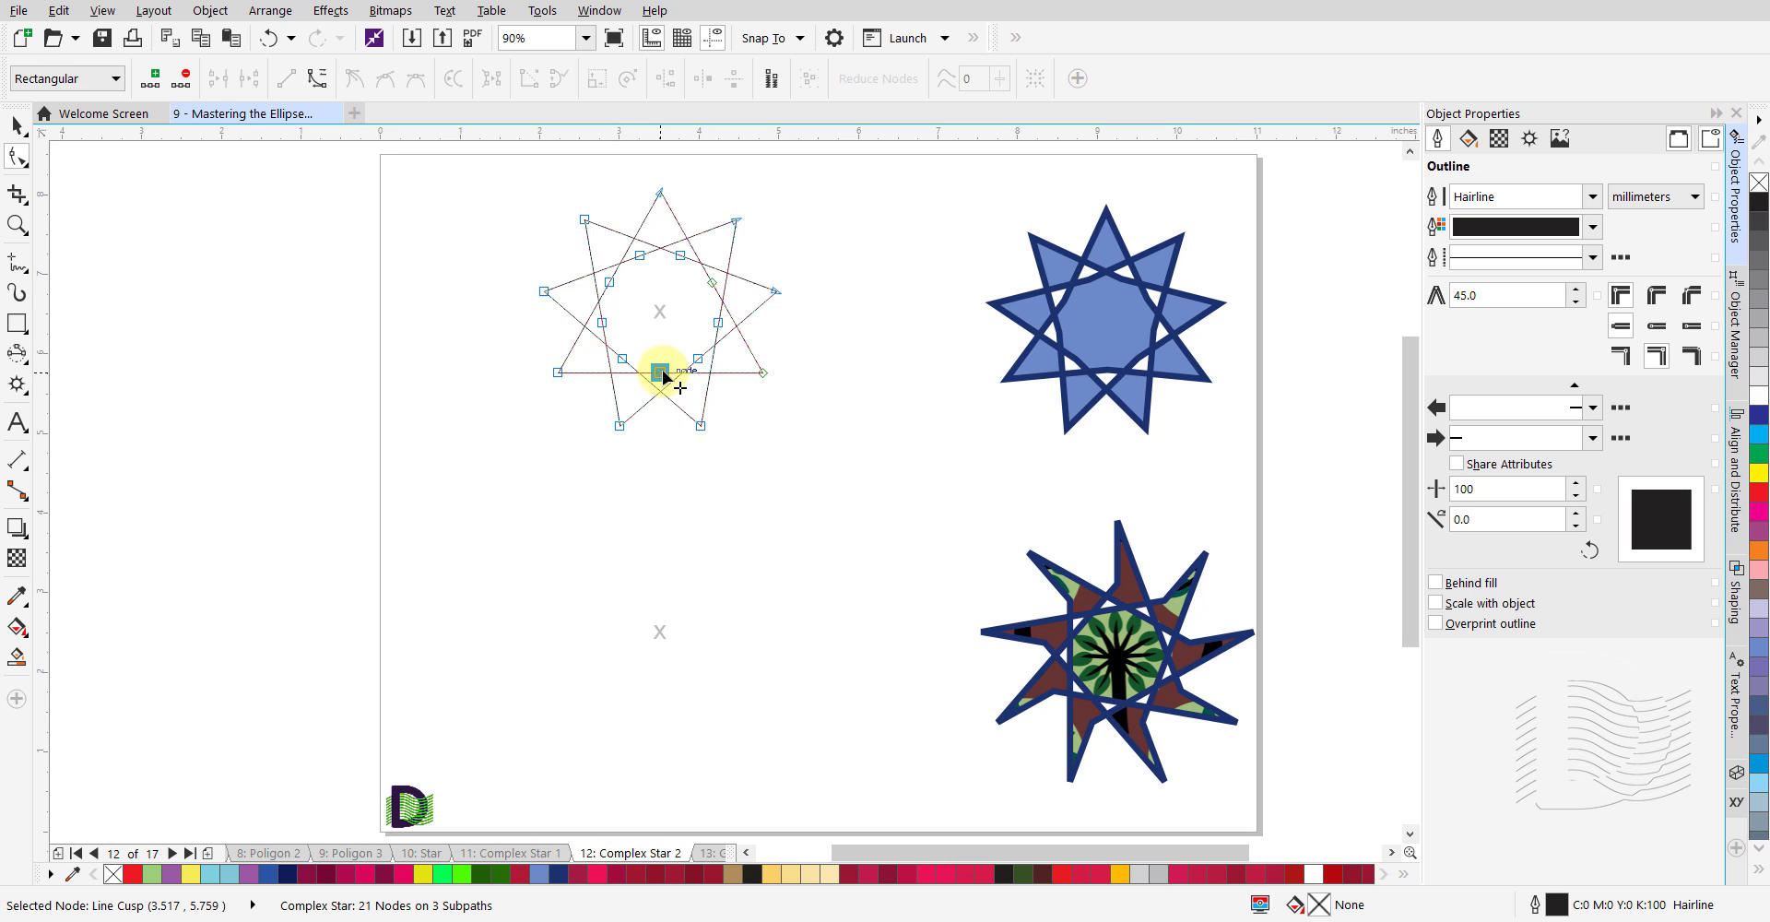
left_click_drag(663, 368, 664, 350)
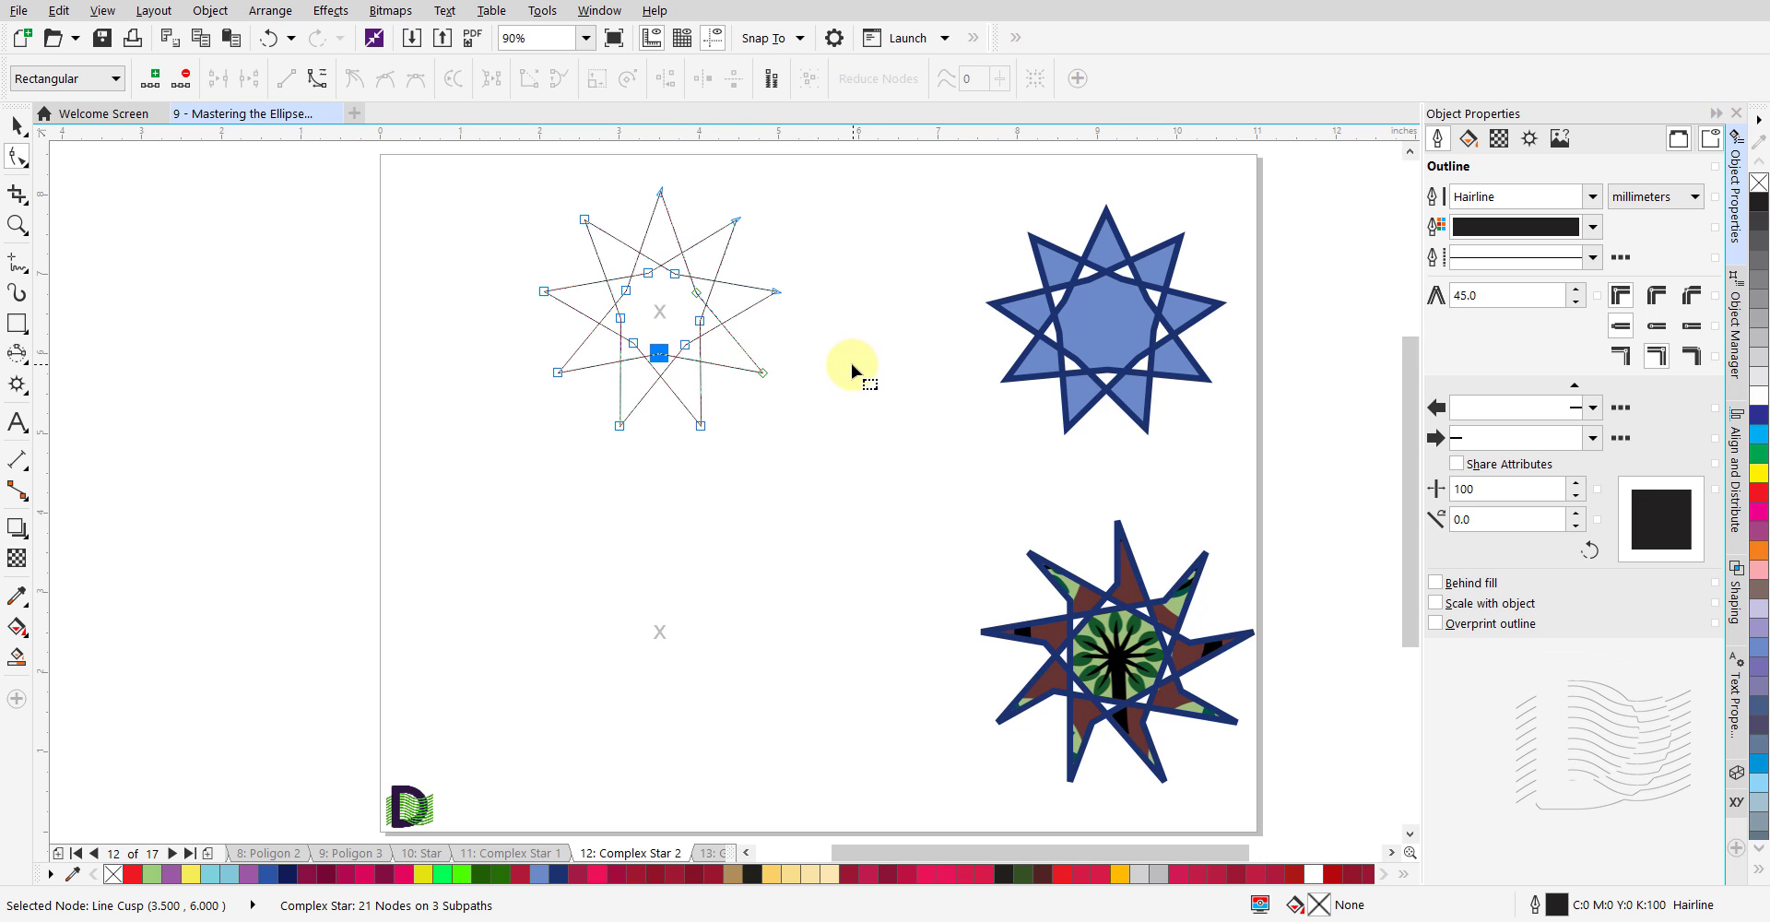
key("space")
key("Escape")
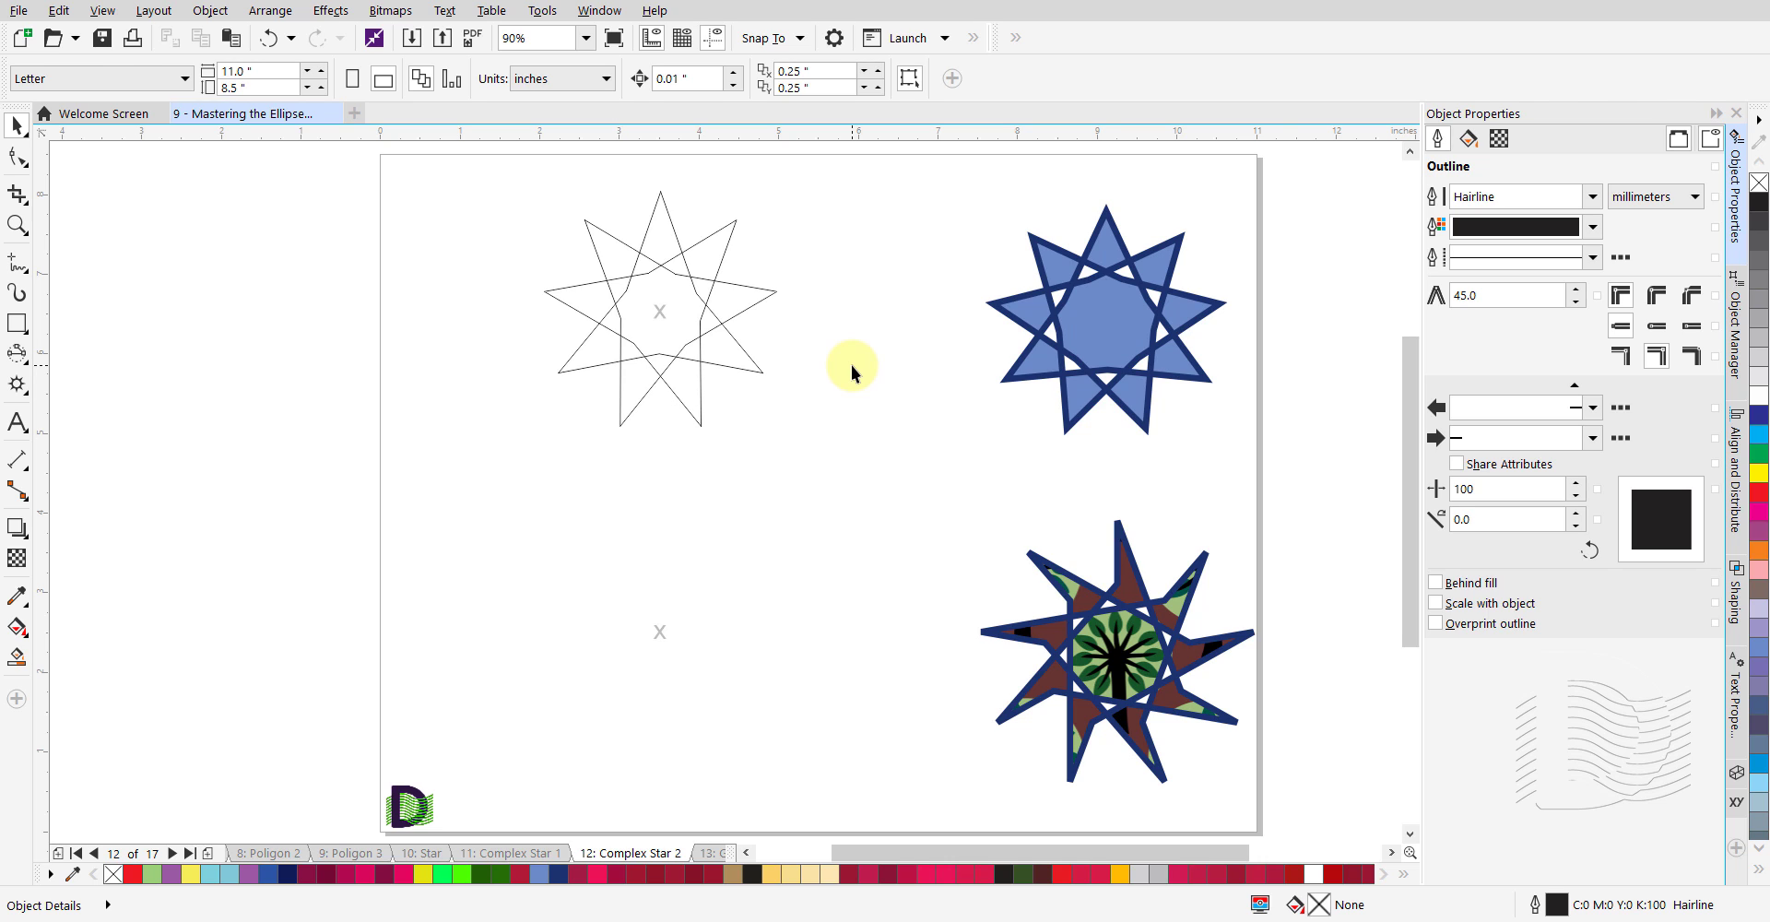
Draw a 9-point complex star, about 3.26 by 2.67 inches, from the lower X mark, twist its points by pulling an outer node outward, and deselect.
left_click(15, 388)
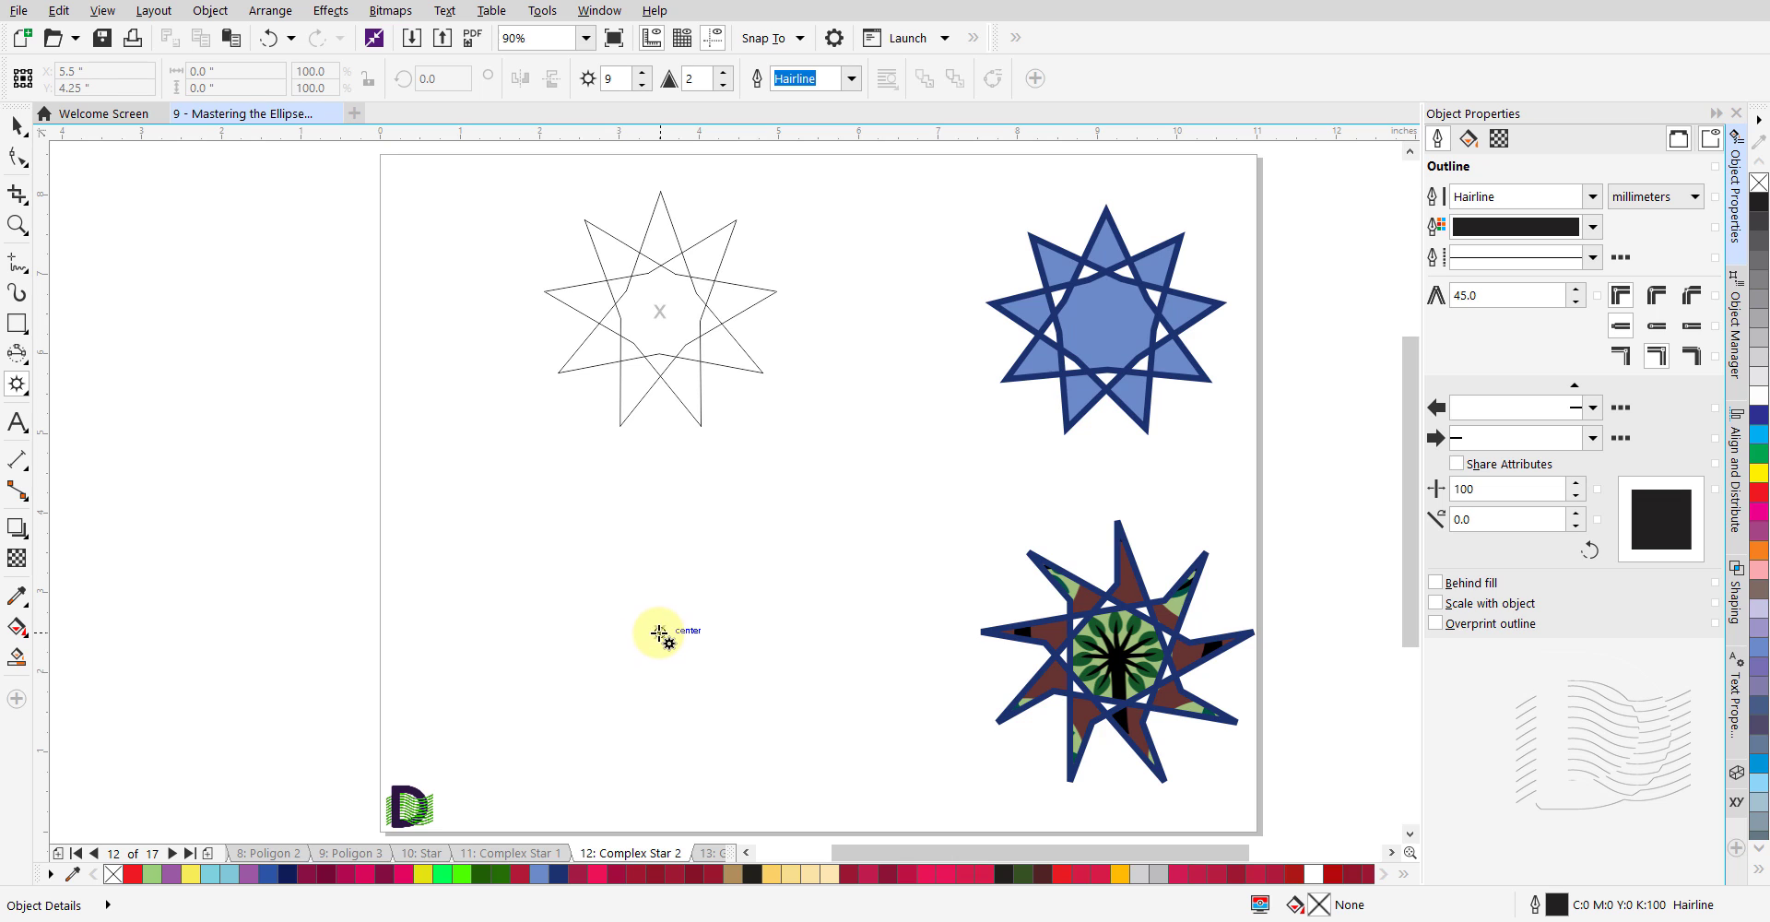
left_click_drag(660, 632, 790, 740)
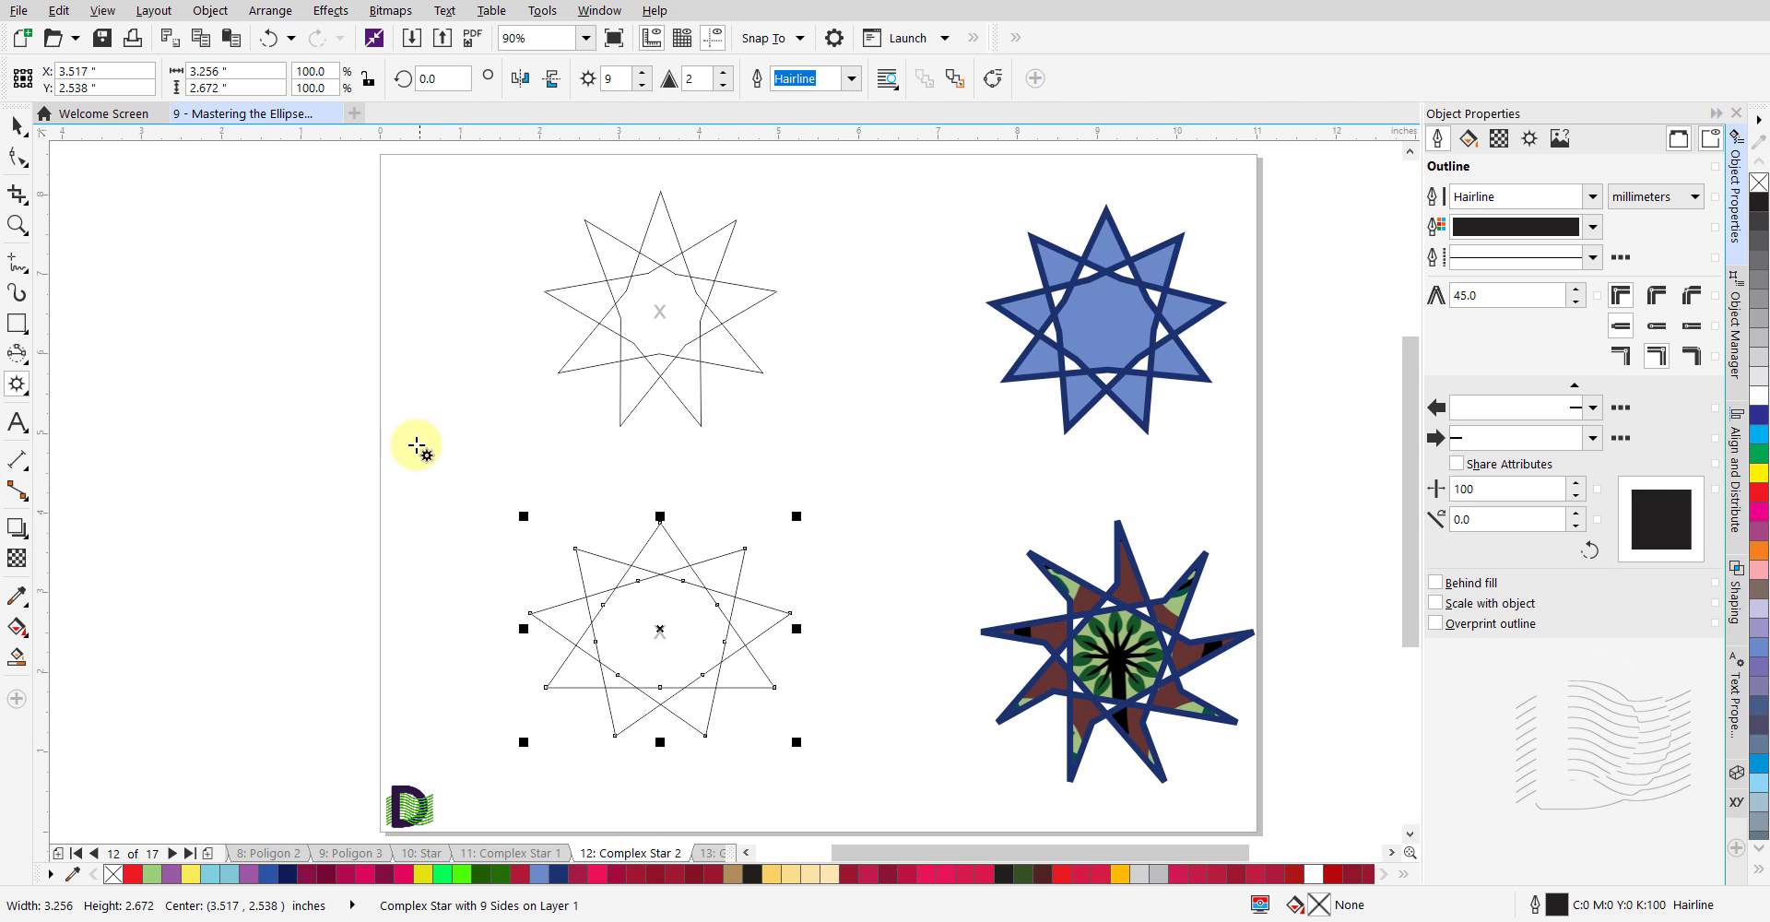
left_click(18, 158)
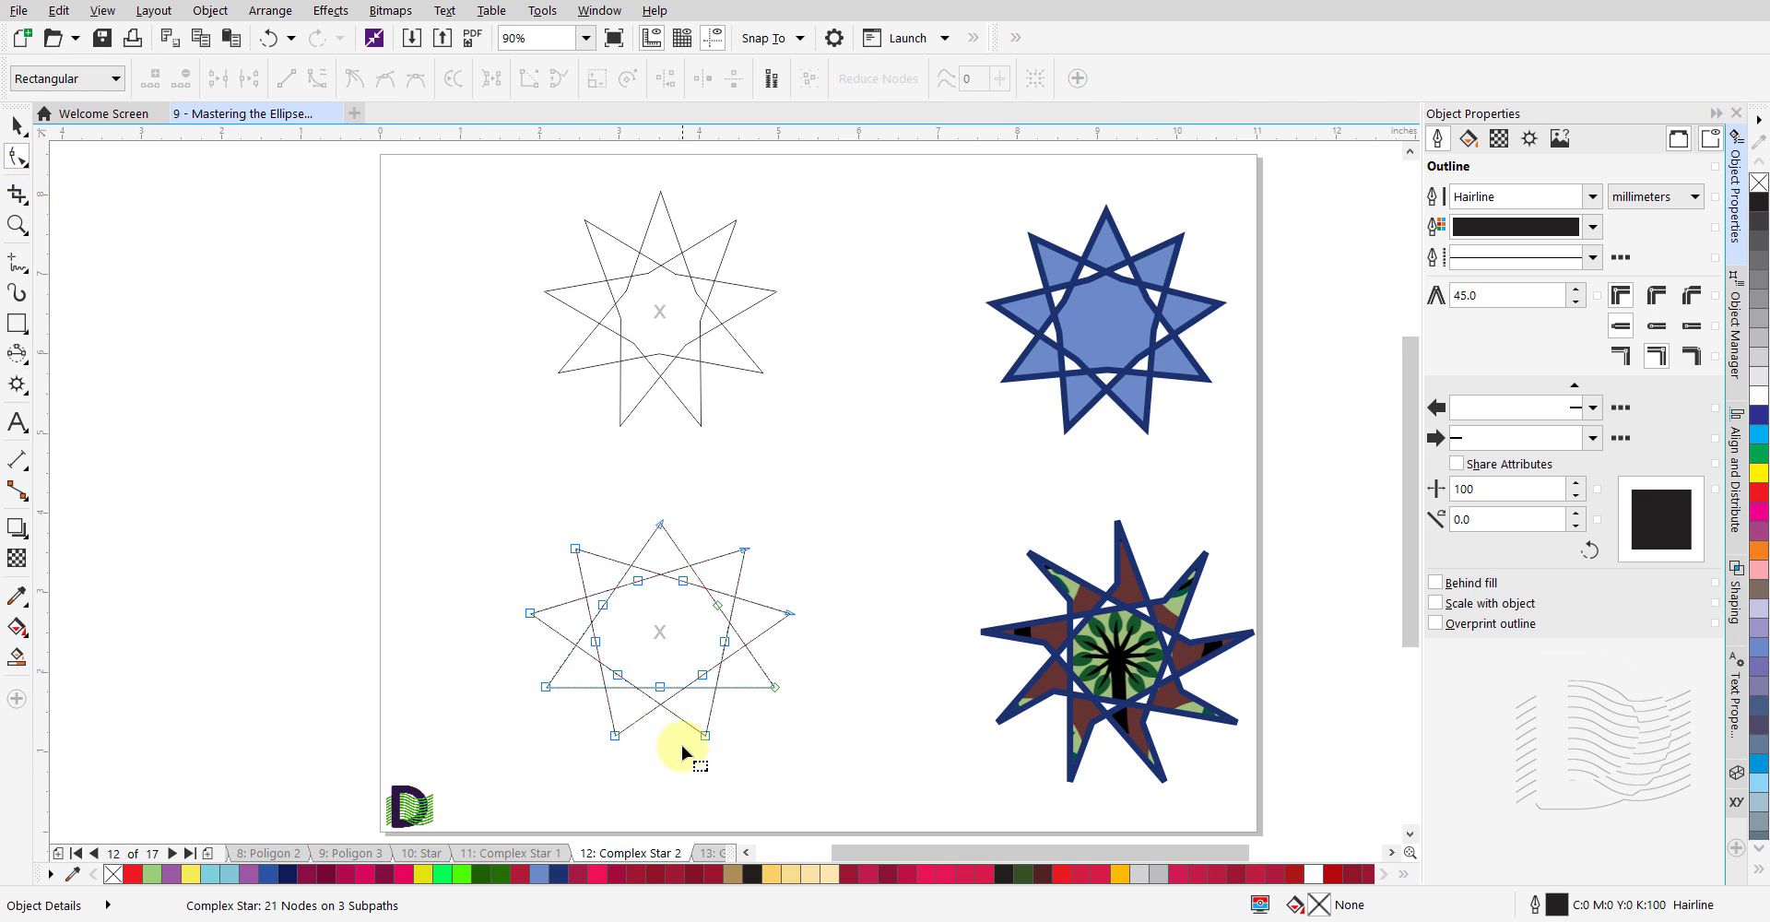
left_click(704, 734)
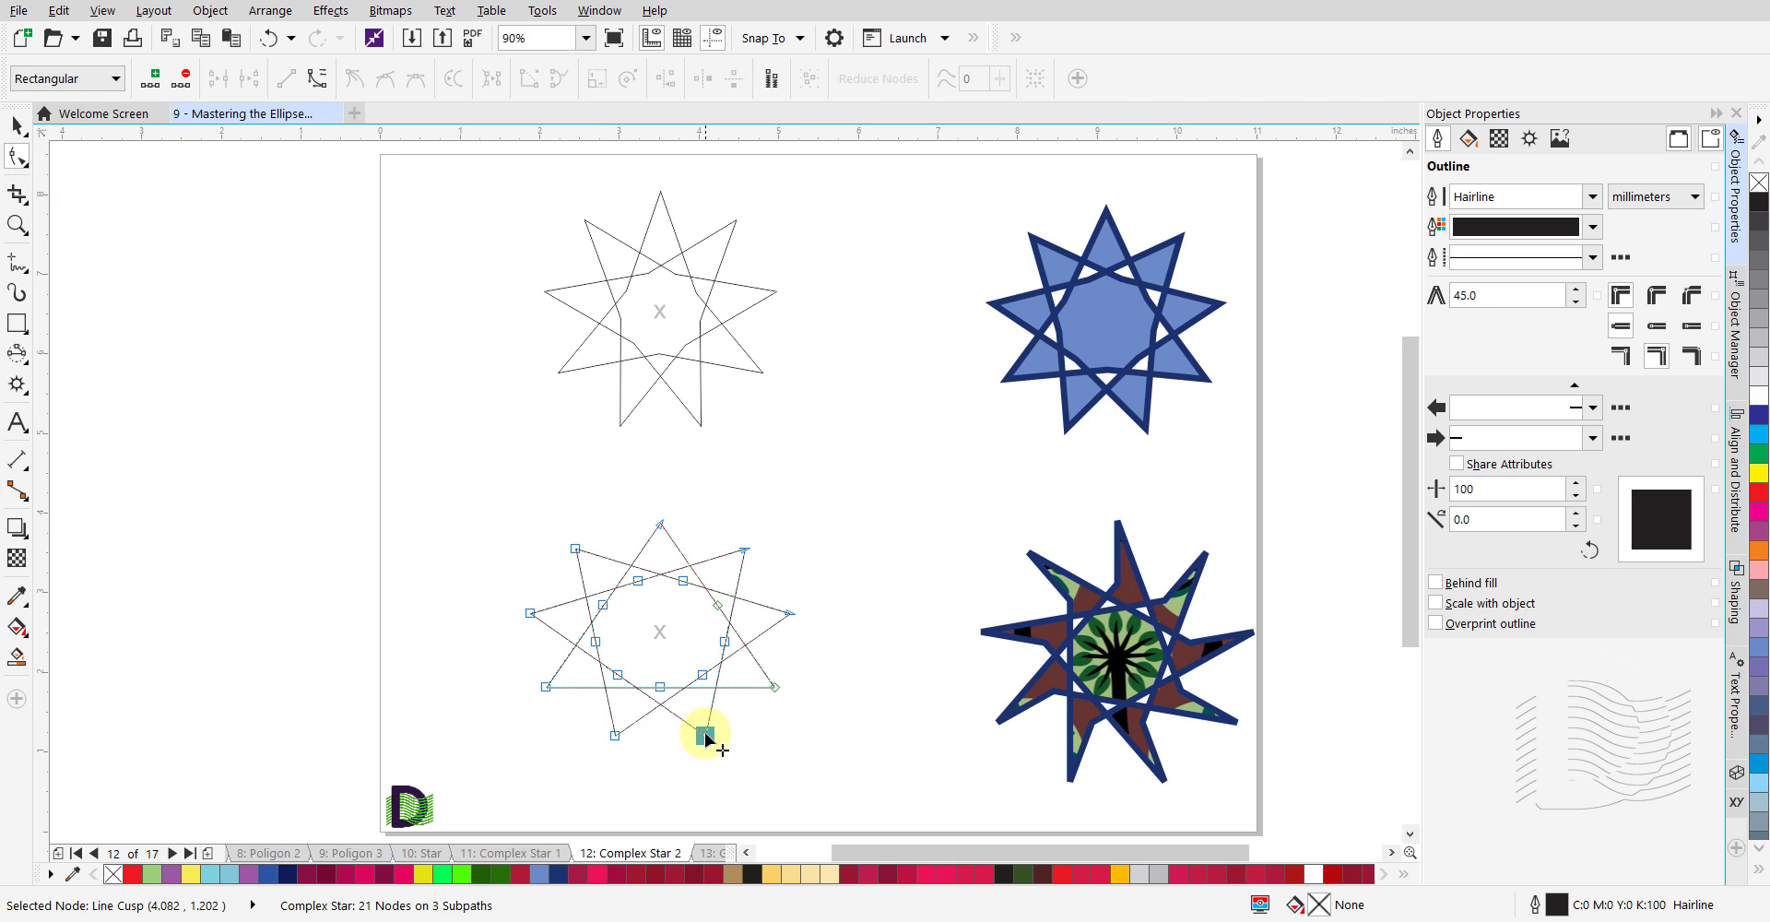
left_click_drag(704, 734, 850, 660)
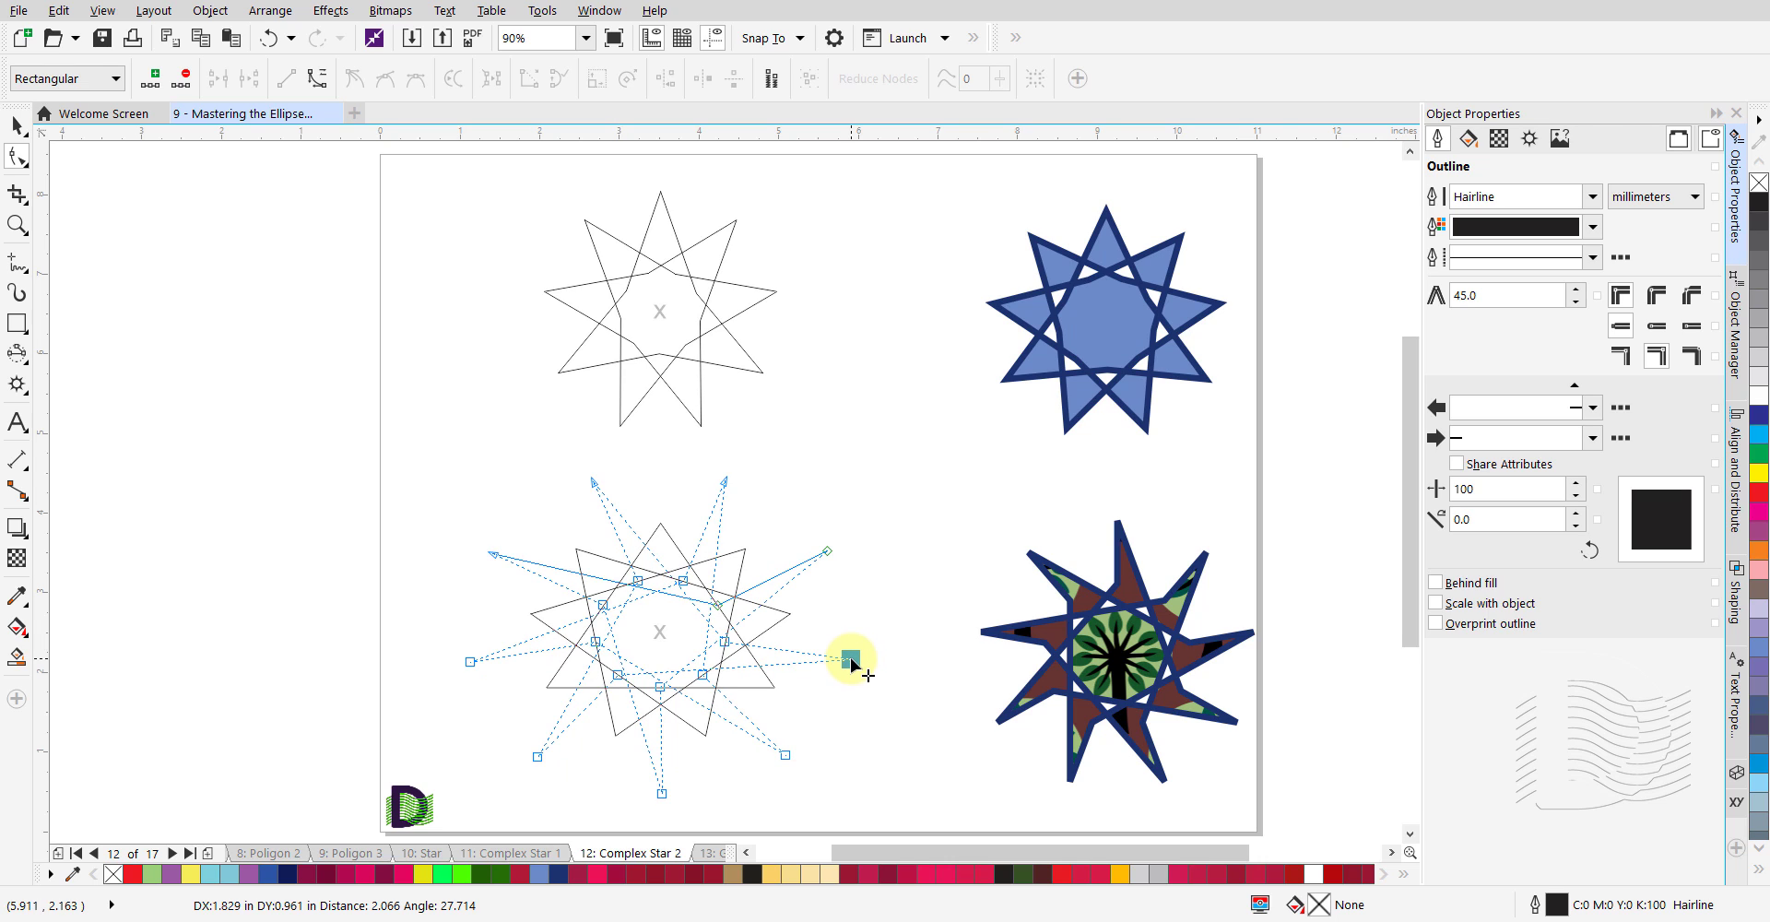
left_click_drag(850, 656, 850, 659)
key("space")
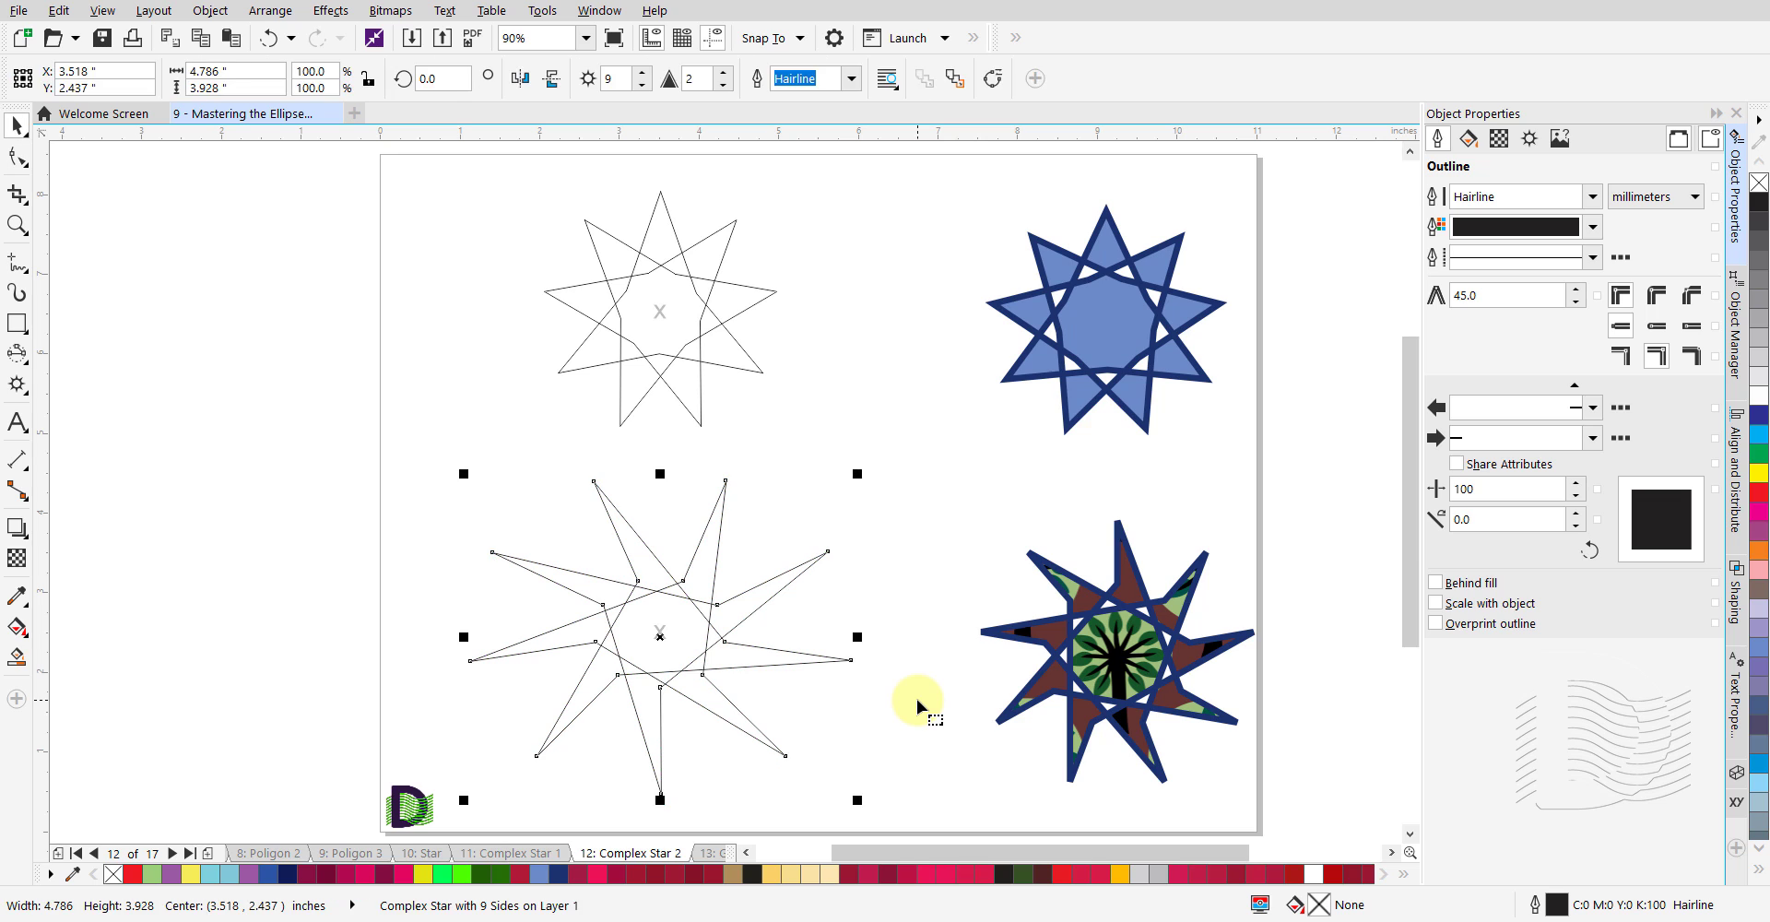
key("Escape")
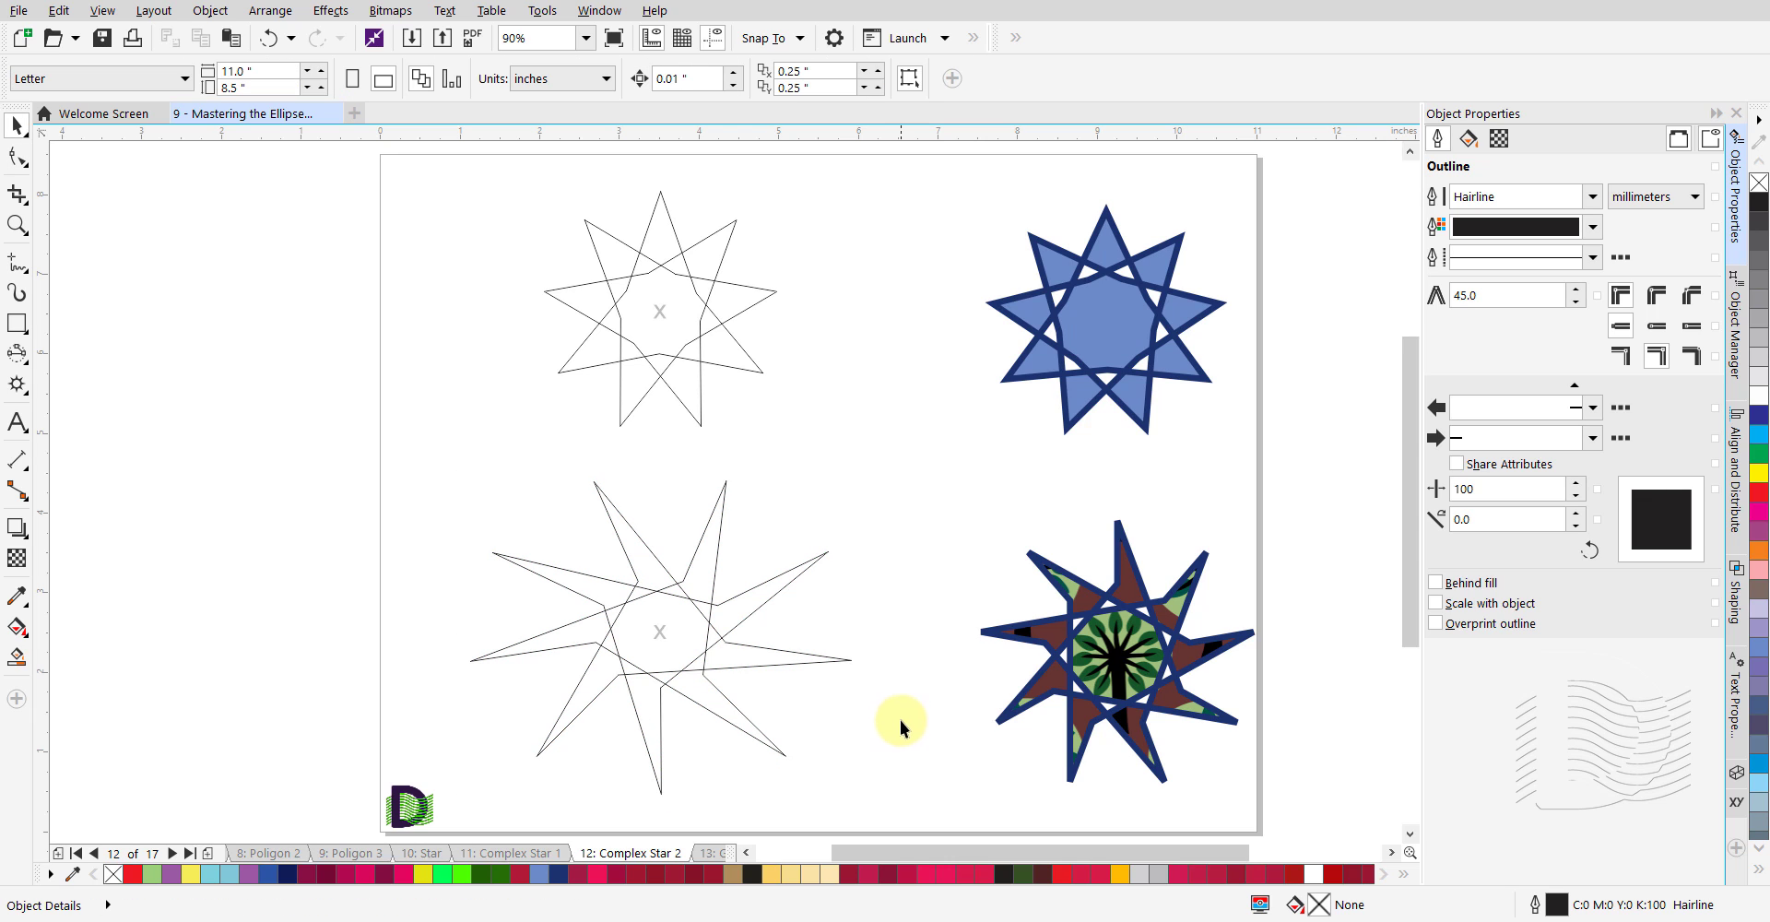
On the Graph page, set the Graph Paper tool to 8 columns and 10 rows.
left_click(172, 853)
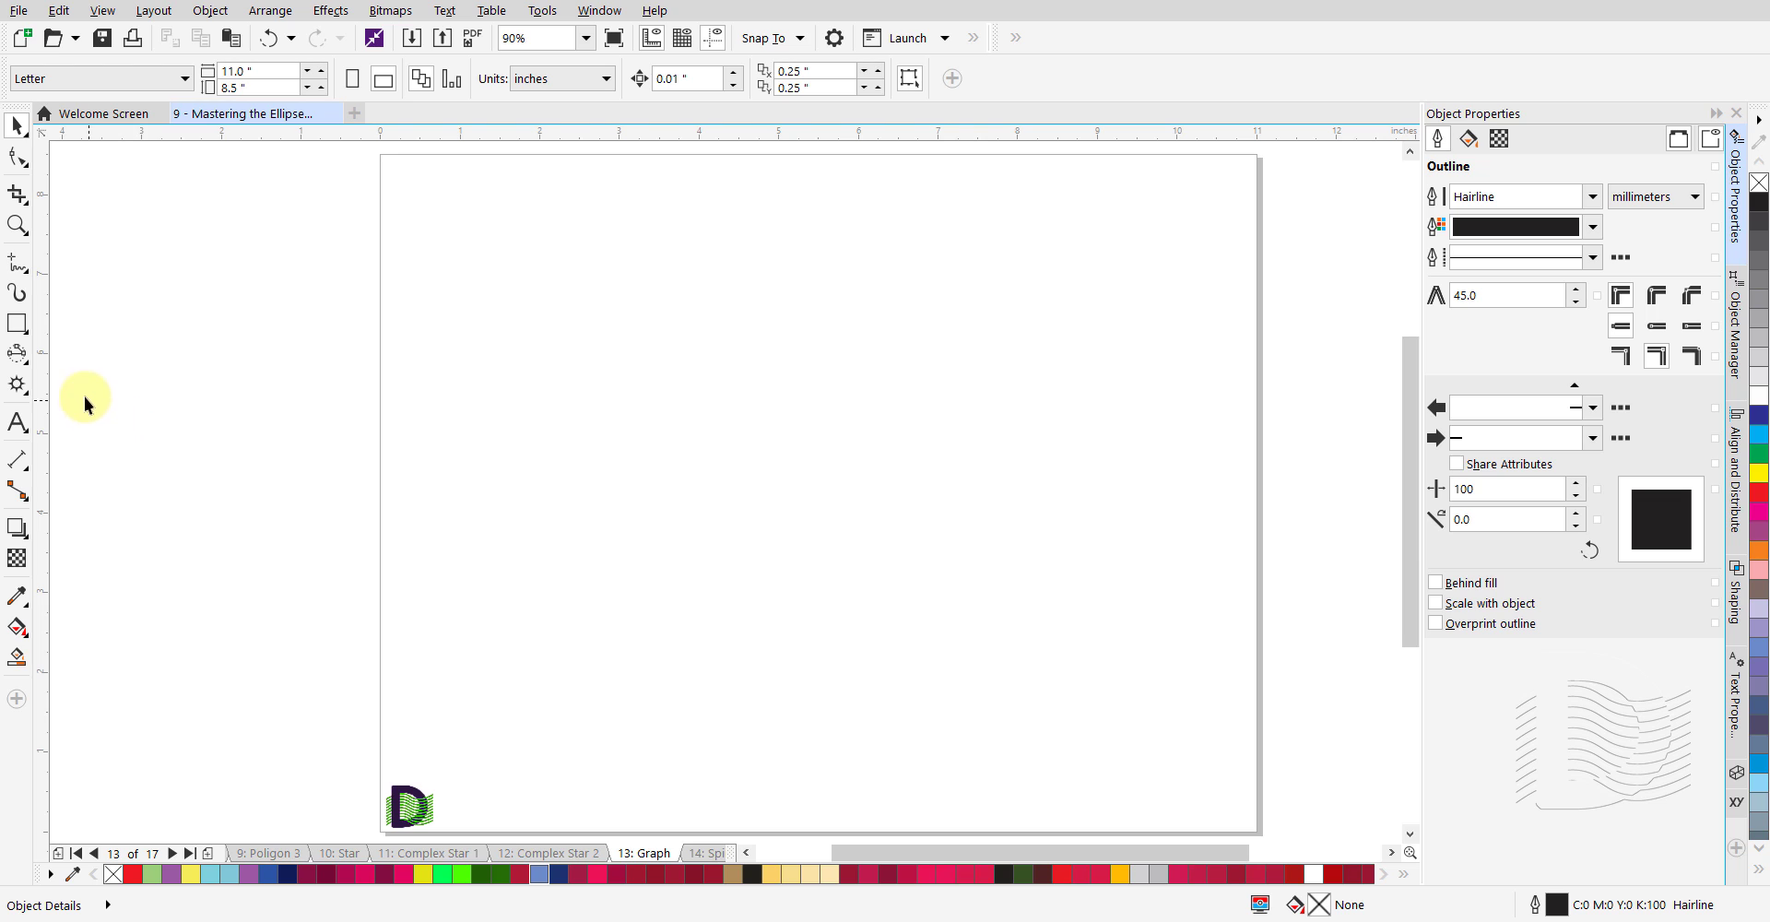
left_click(25, 394)
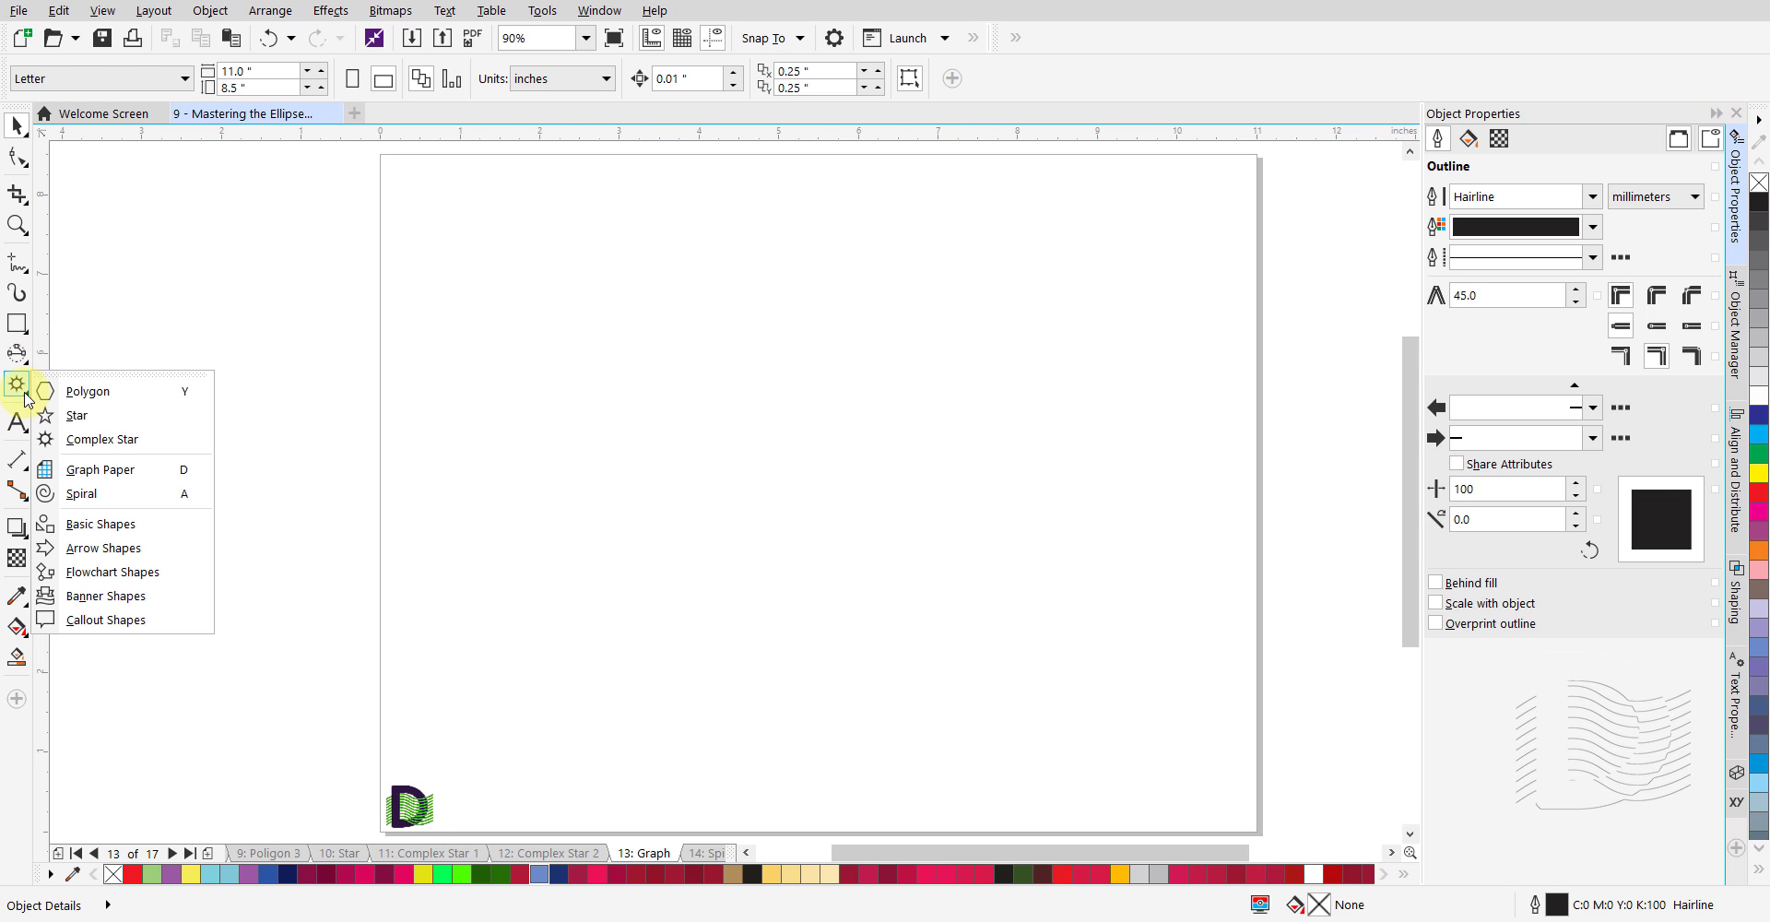
left_click(139, 472)
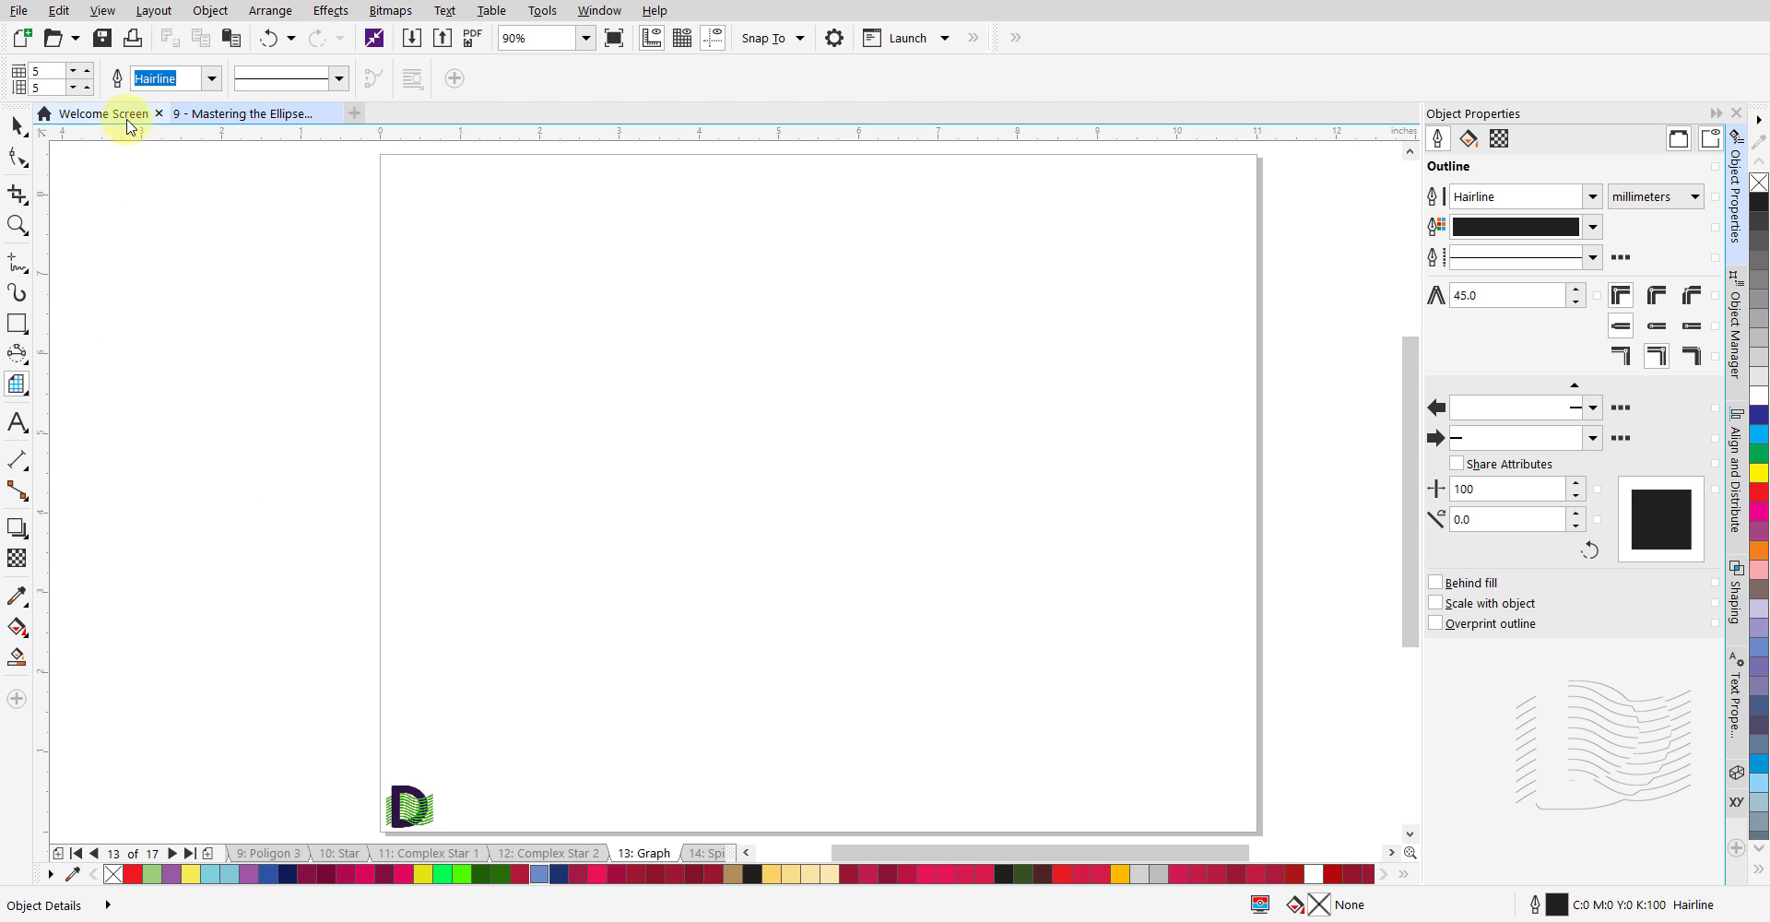
double_click(58, 72)
type("8")
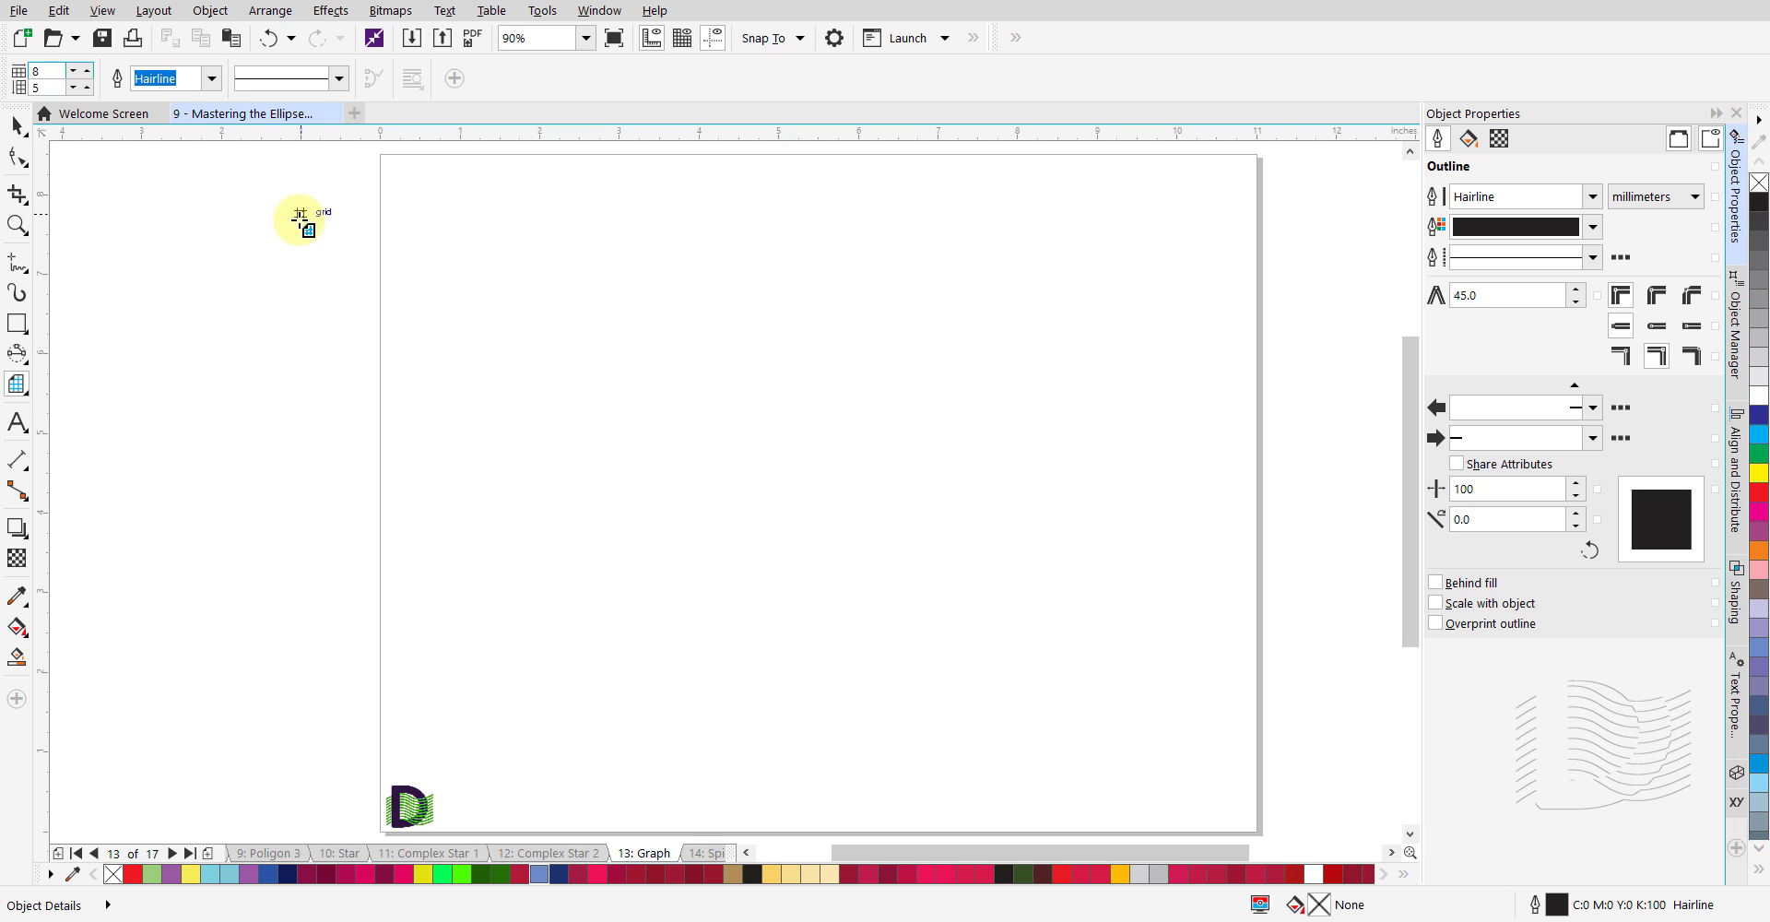
key("Tab")
type("10")
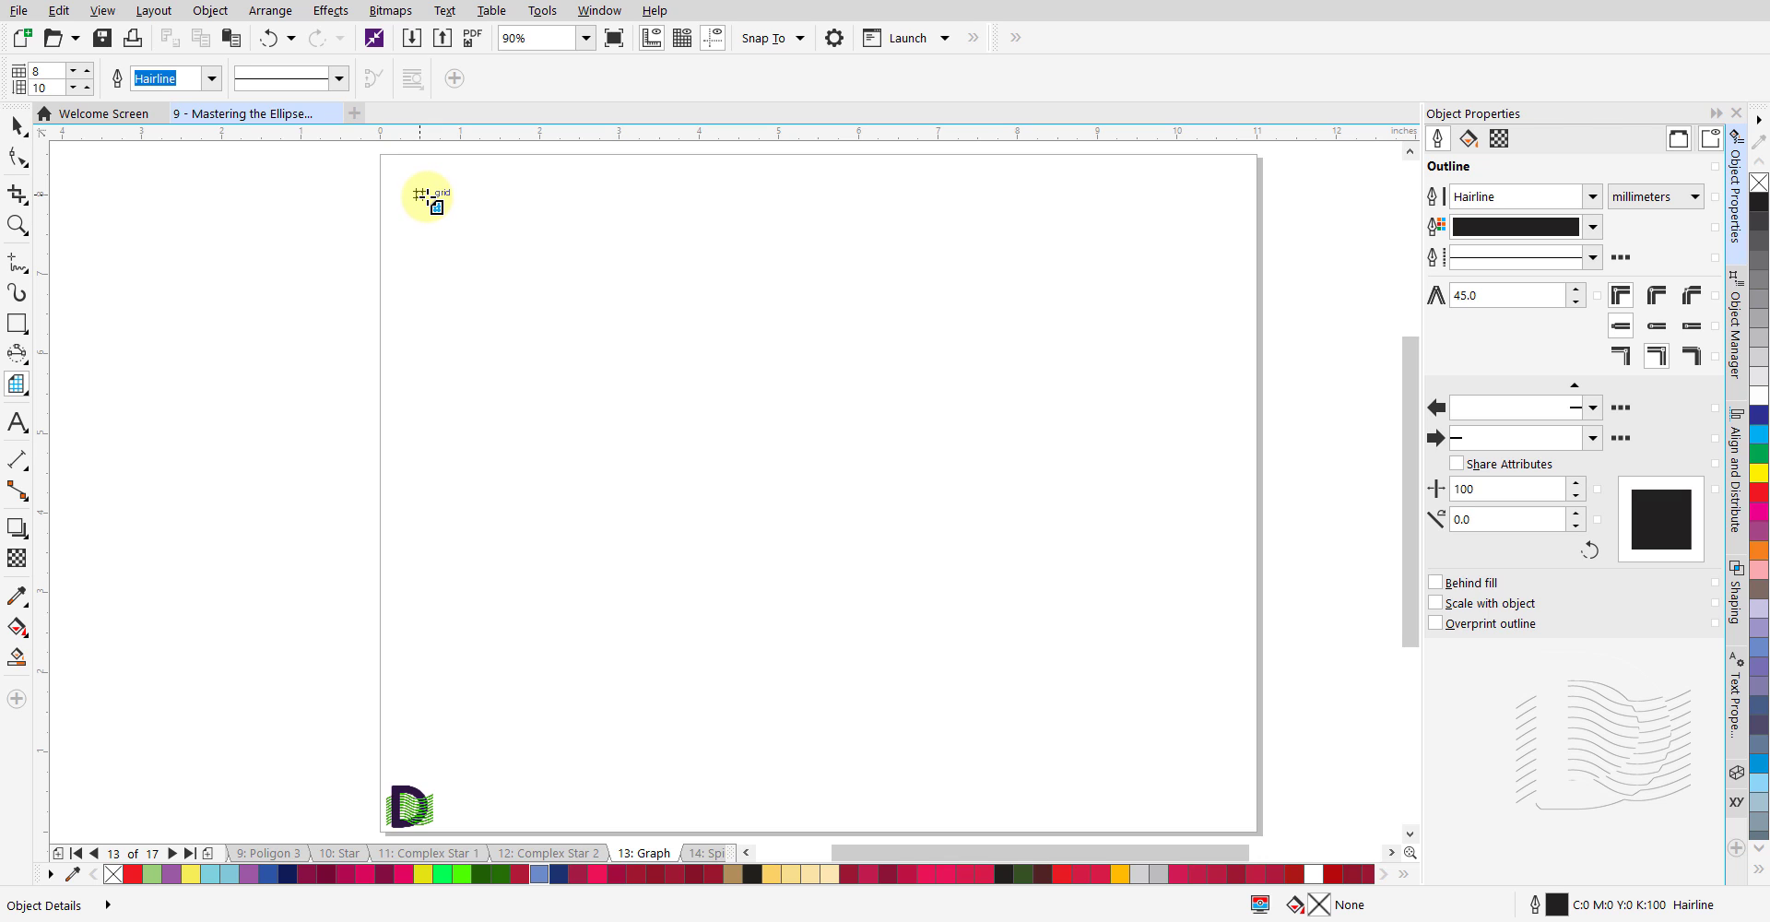
Draw a graph paper grid about 3.75 by 4.25 inches, starting from its upper-left corner at (0.5, 8.0) inches, and deselect it.
left_click_drag(422, 194, 421, 194)
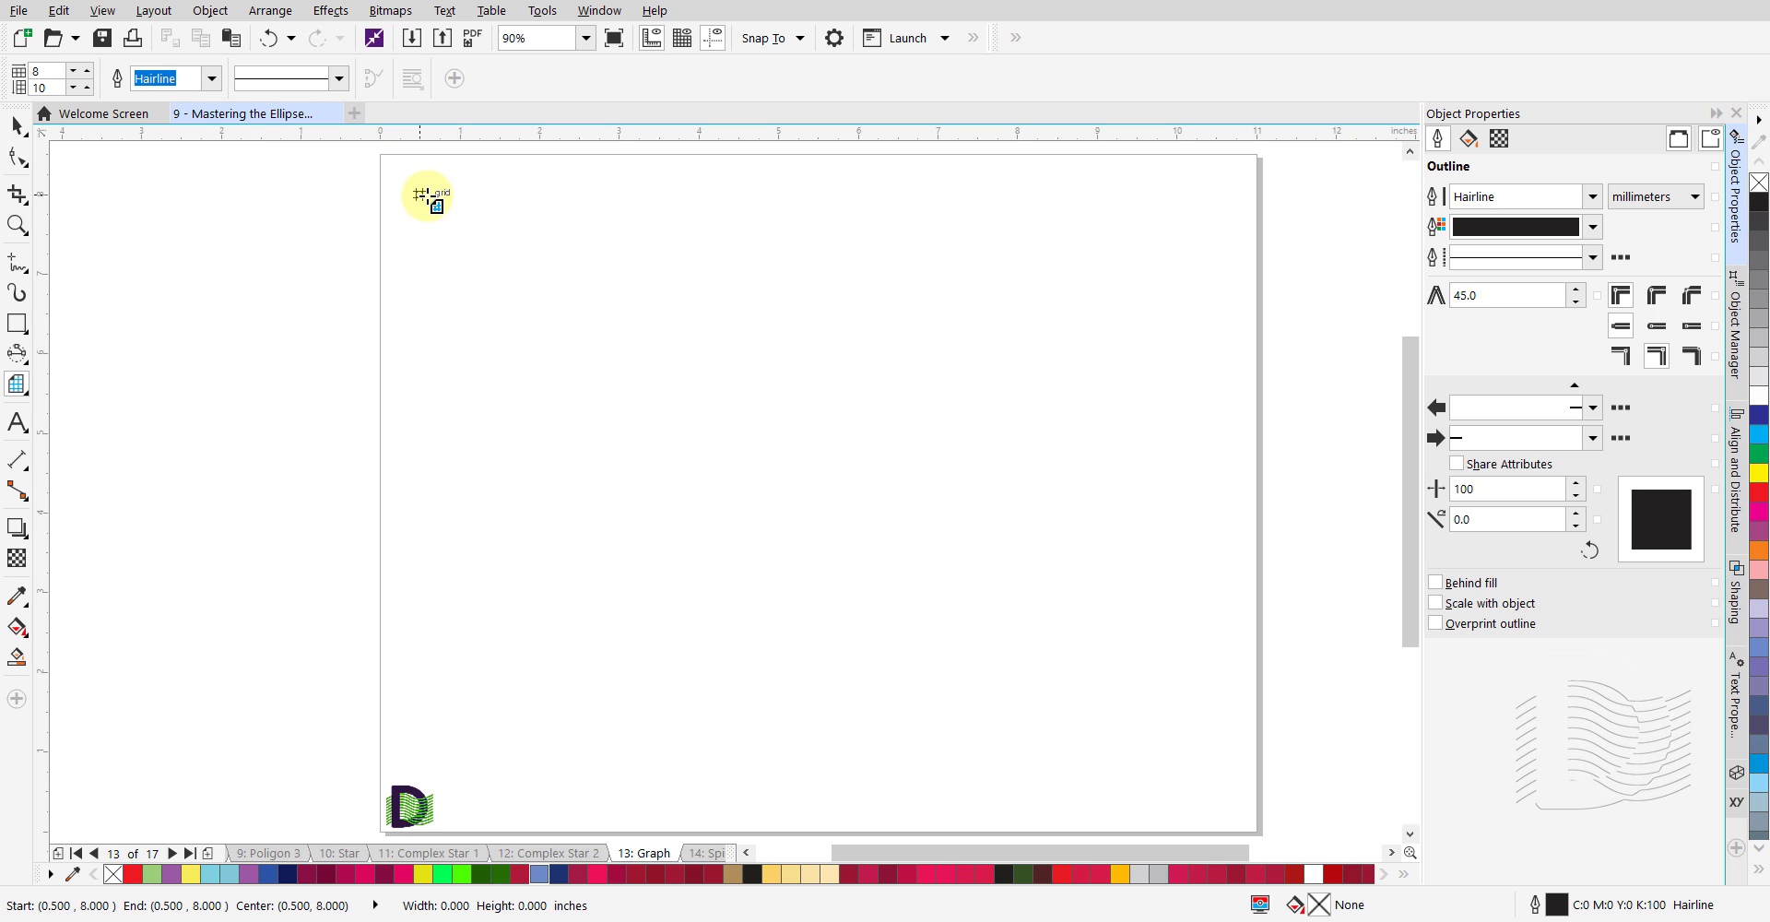
left_click_drag(422, 195, 719, 533)
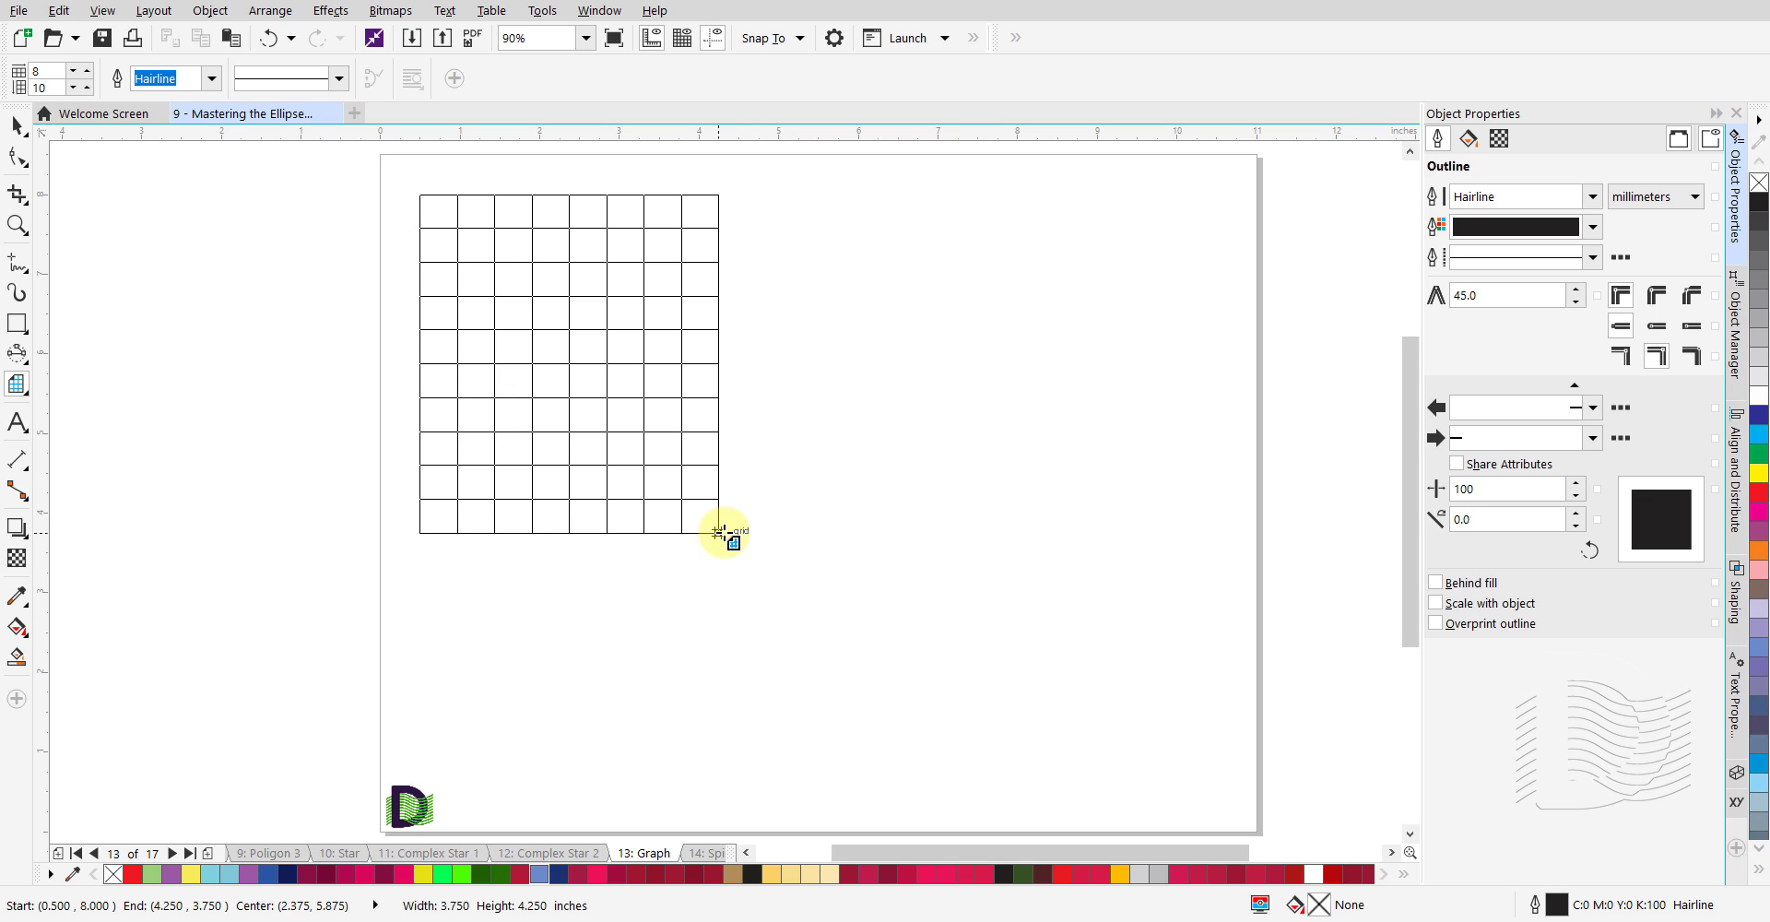
left_click_drag(719, 533, 721, 530)
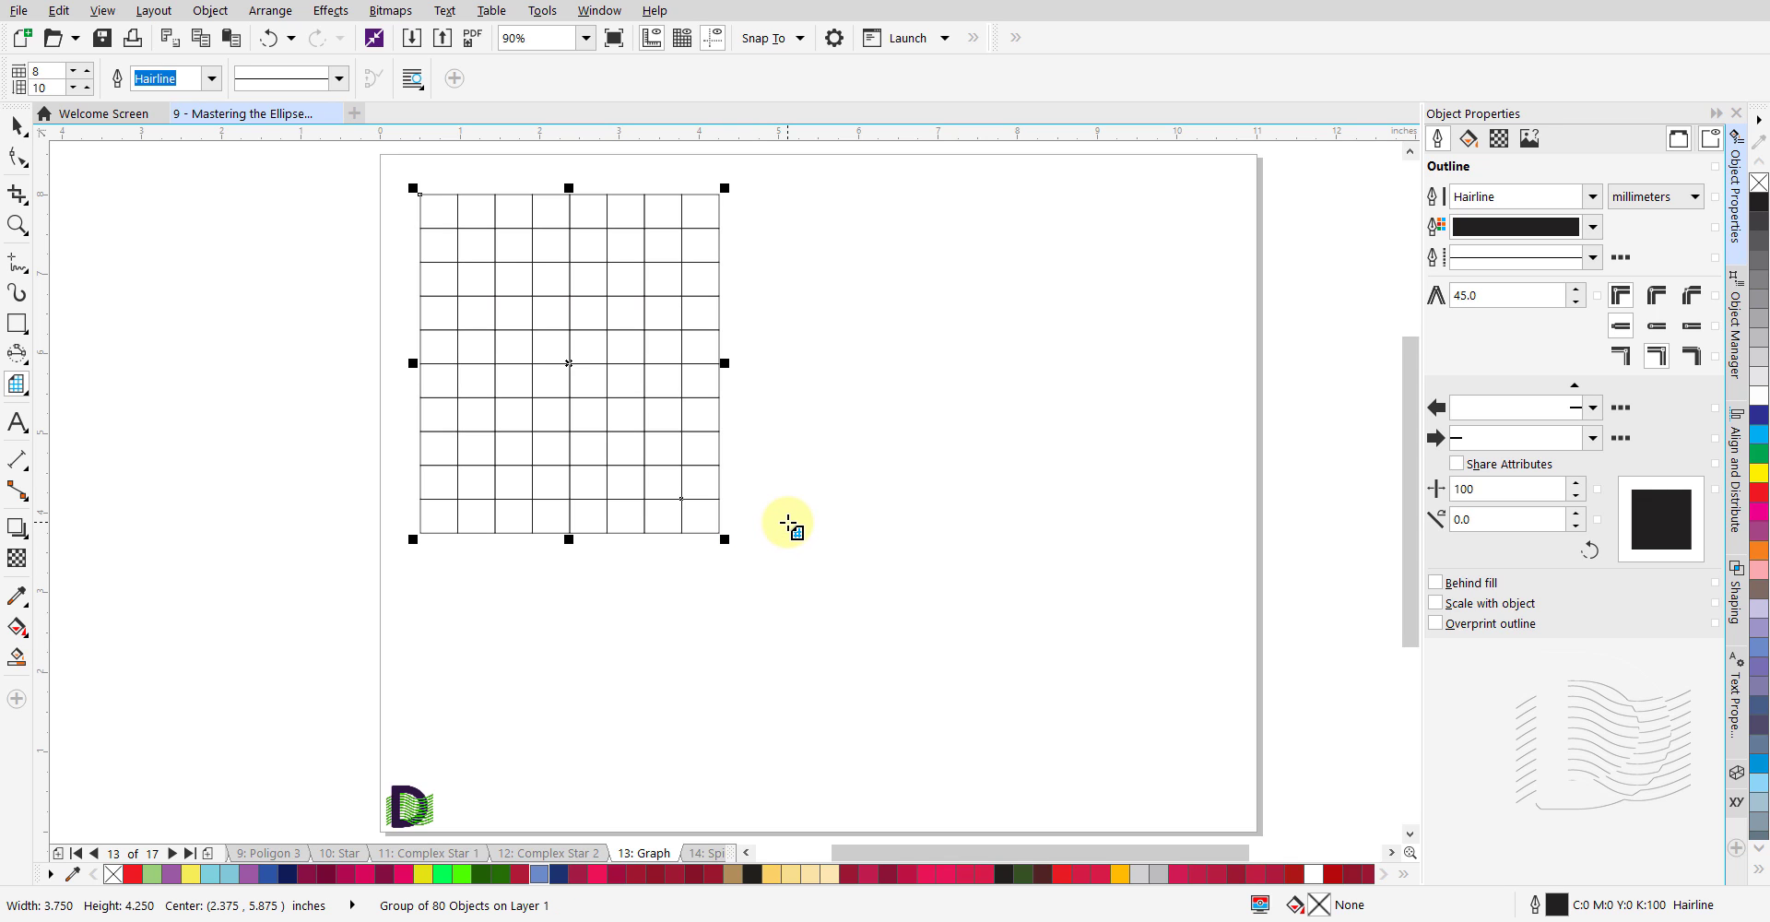
left_click(773, 482)
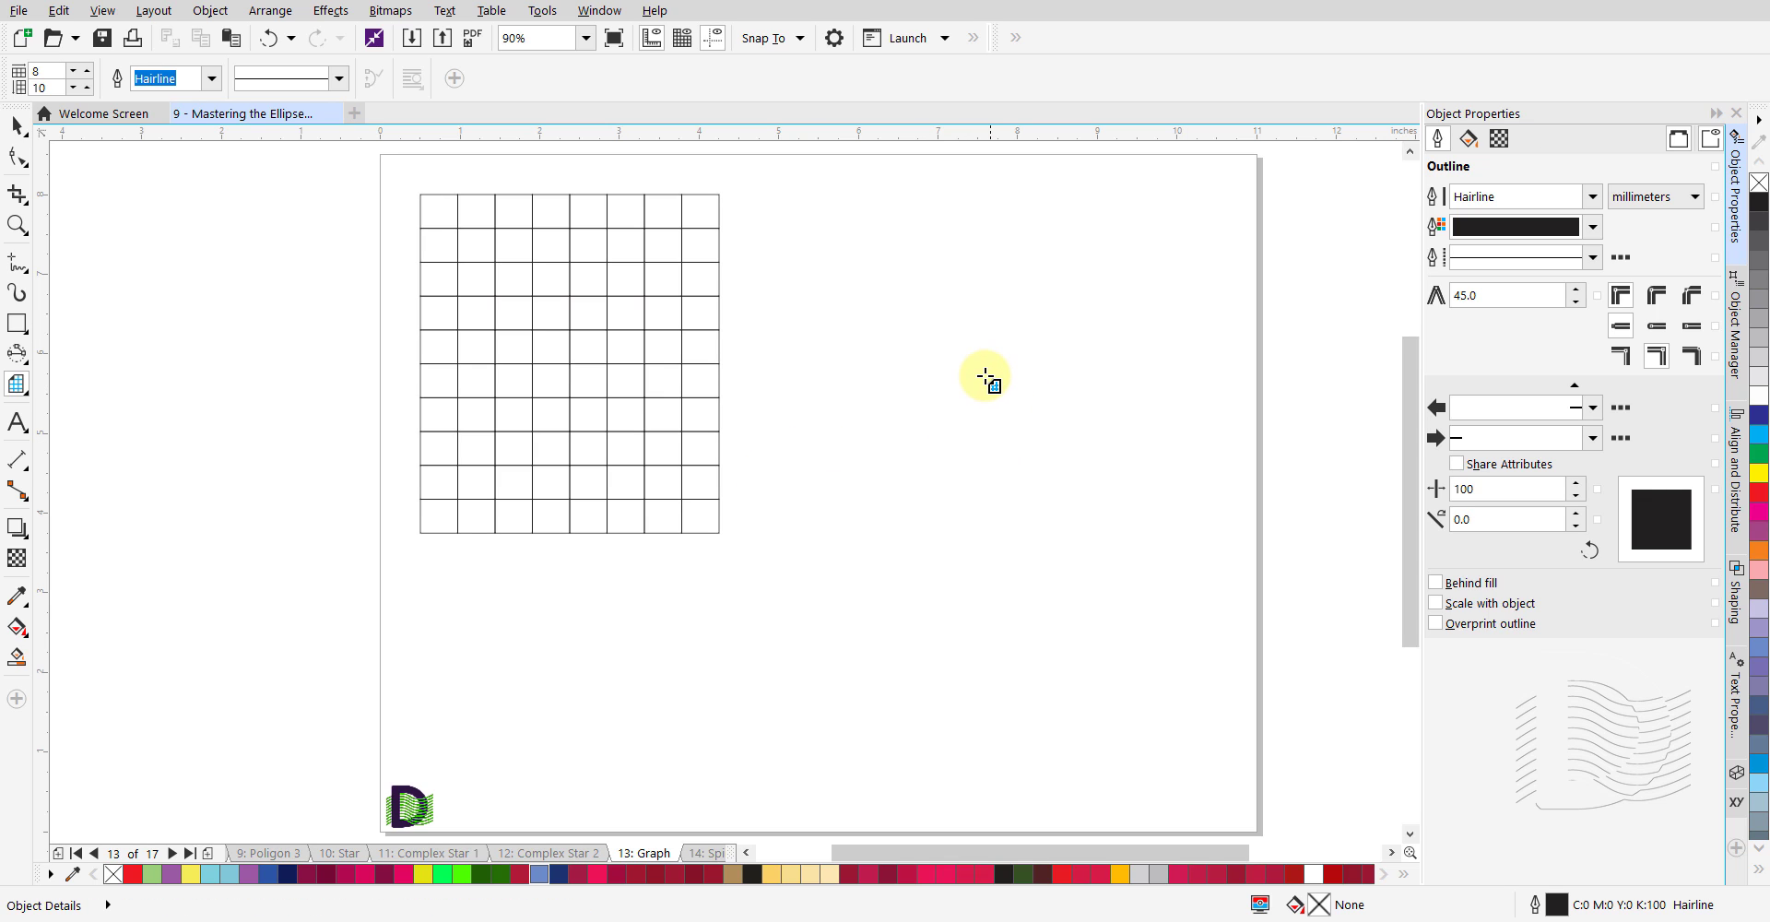
Draw a second 8 by 10 grid, about 4.0 by 4.5 inches, outward from its center at (7.5, 5.75) inches, and deselect it.
left_click(986, 371)
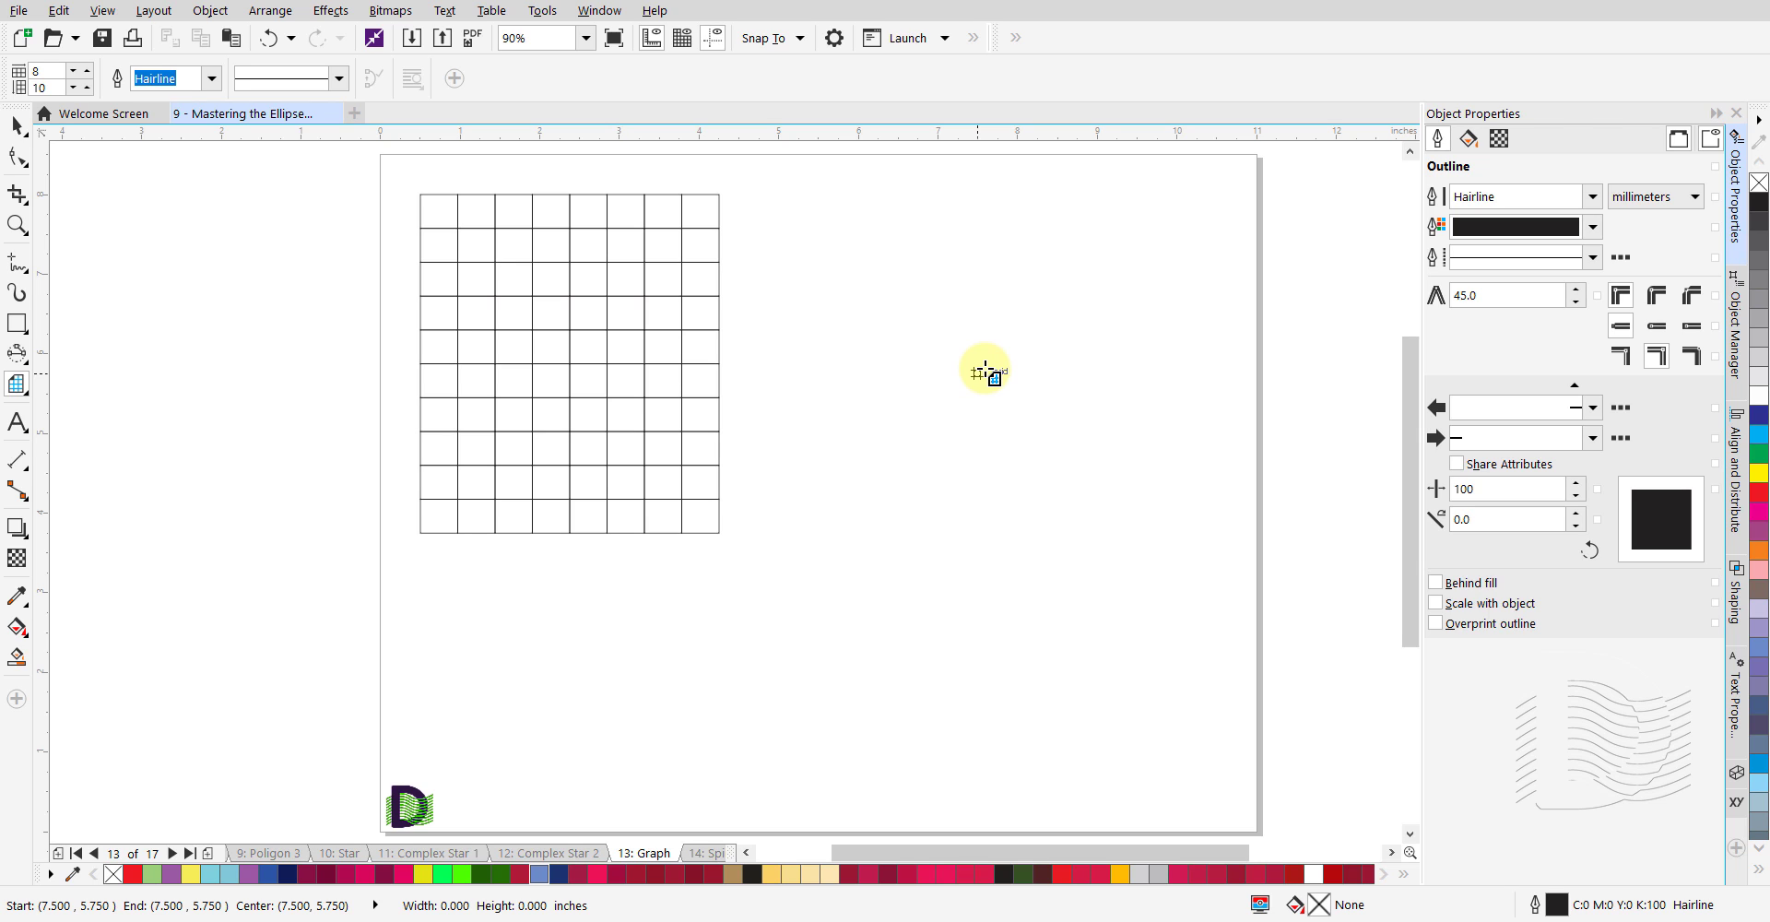
left_click_drag(986, 372, 1143, 551)
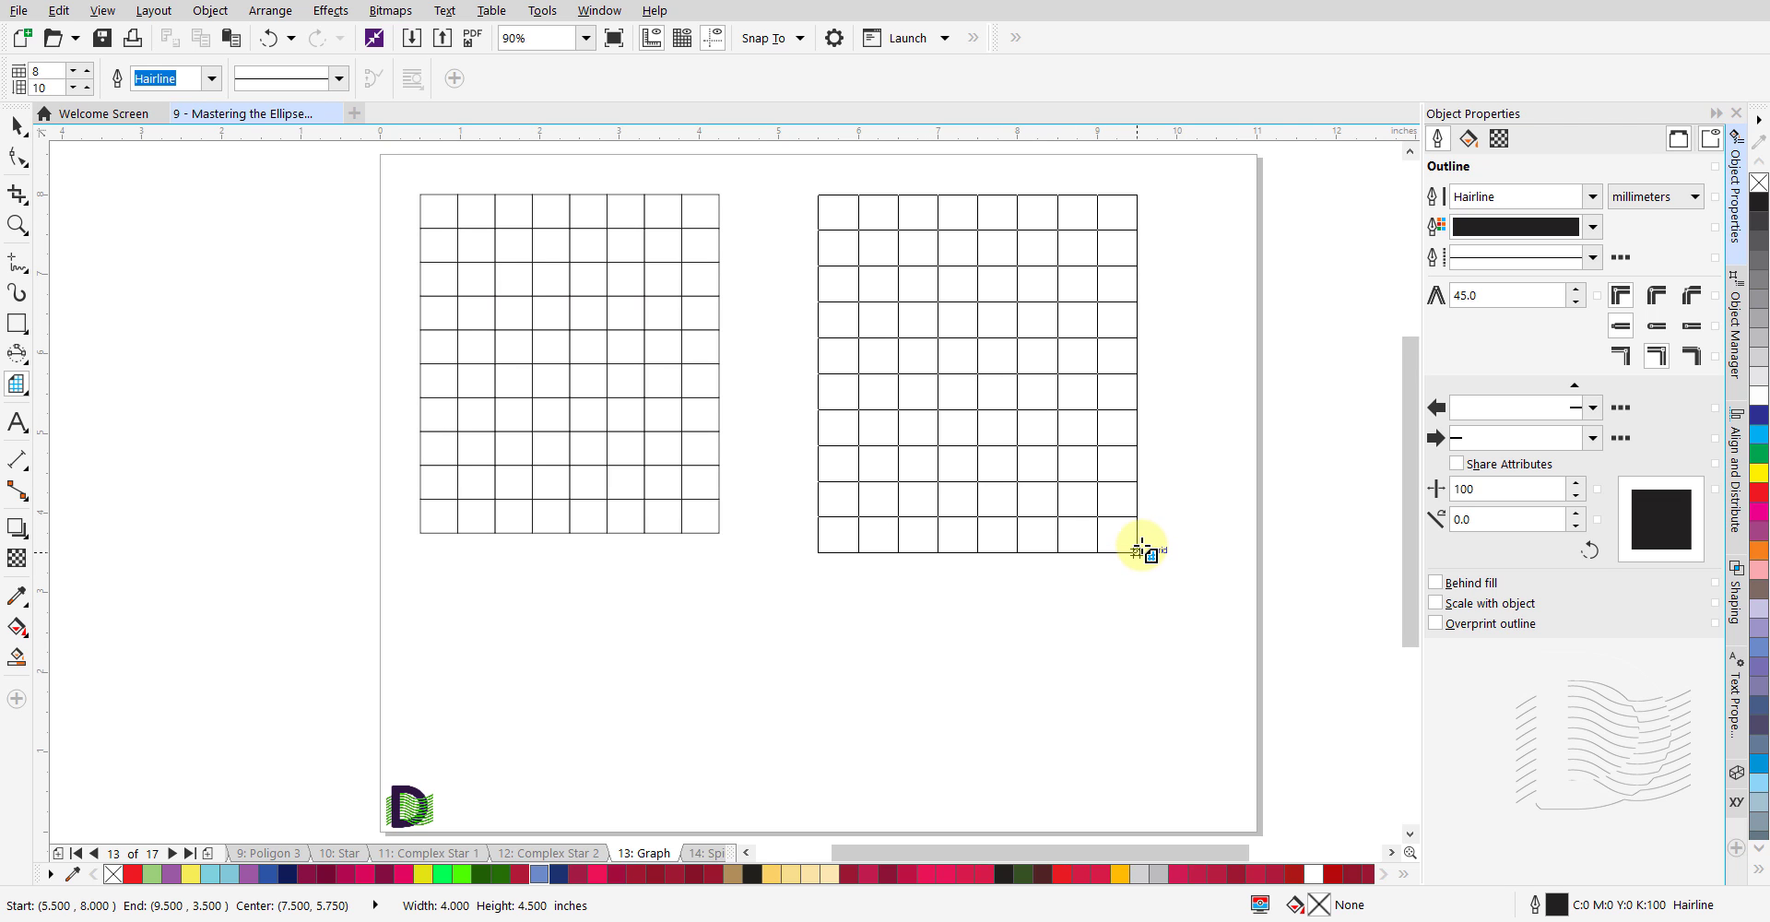
left_click_drag(1141, 550, 1141, 550)
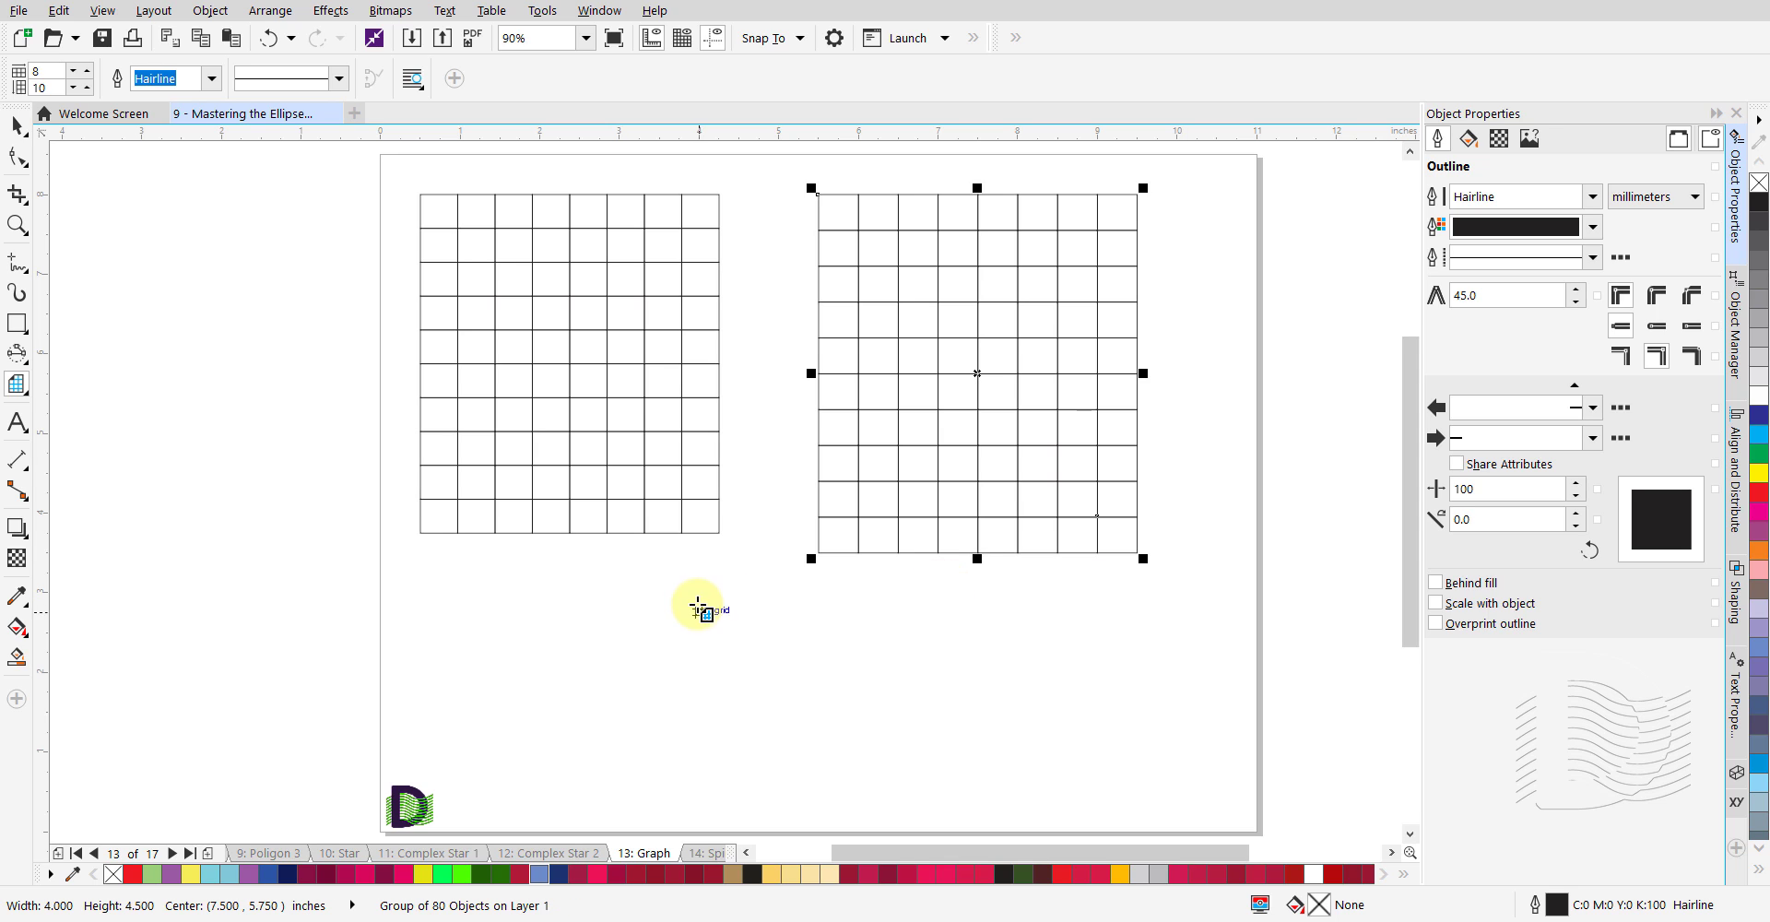
key("space")
left_click(754, 569)
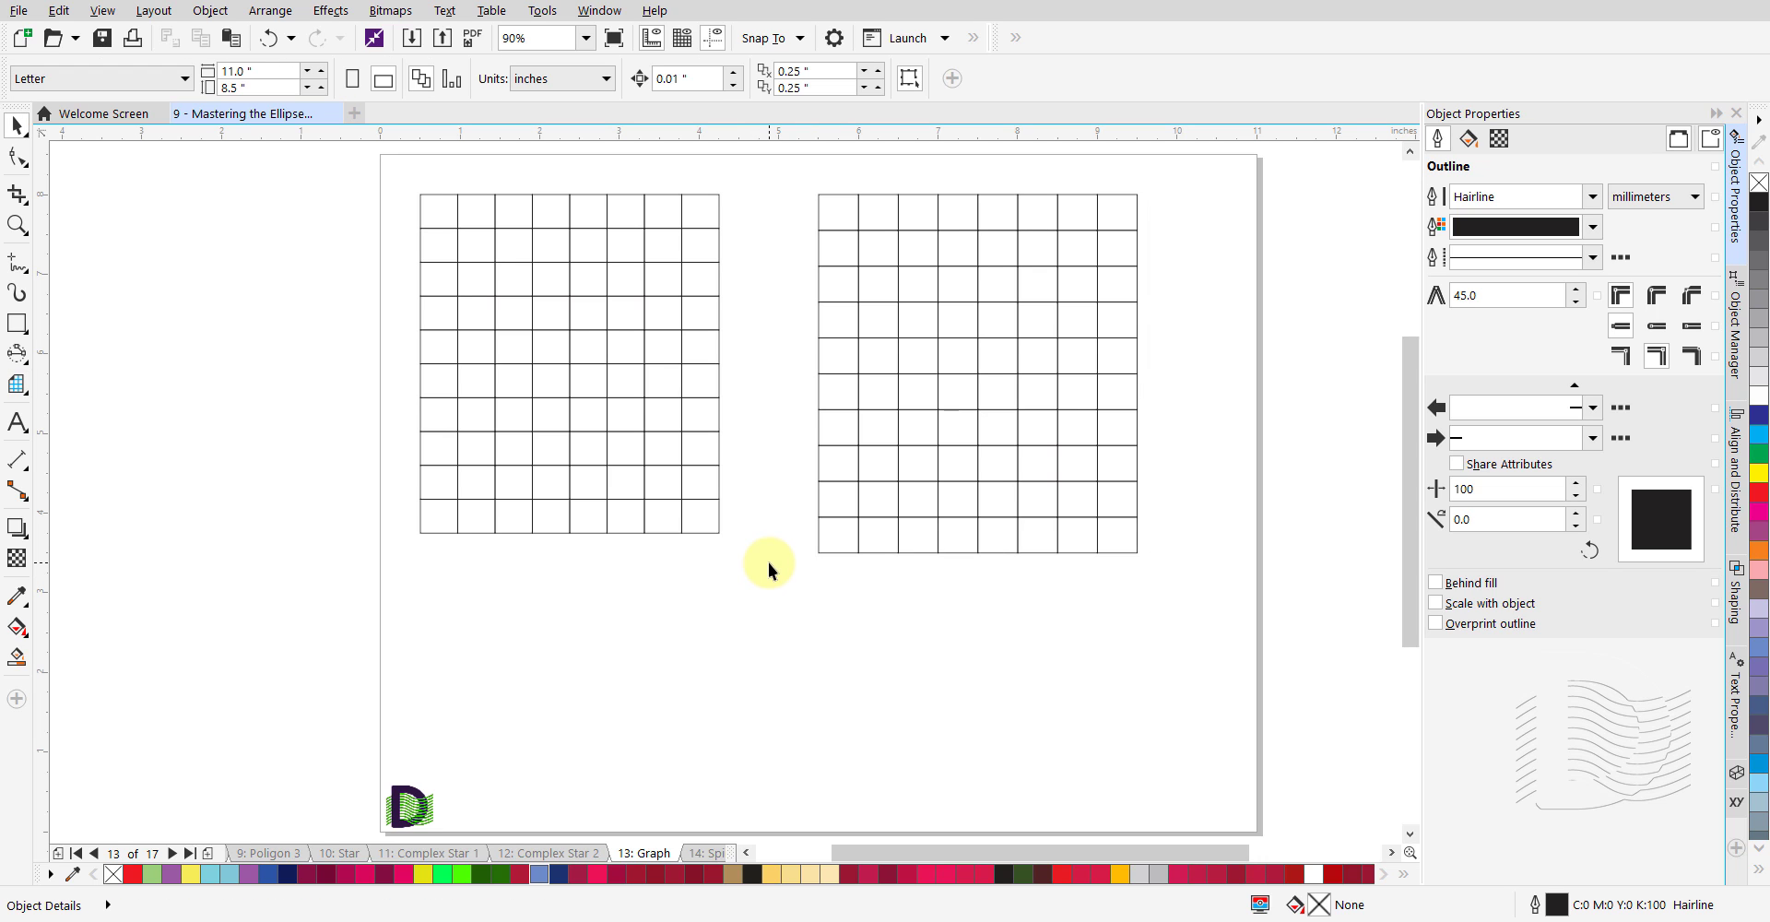
Select the second grid, try ungrouping it into separate cells twice, and undo each ungrouping.
left_click(829, 547)
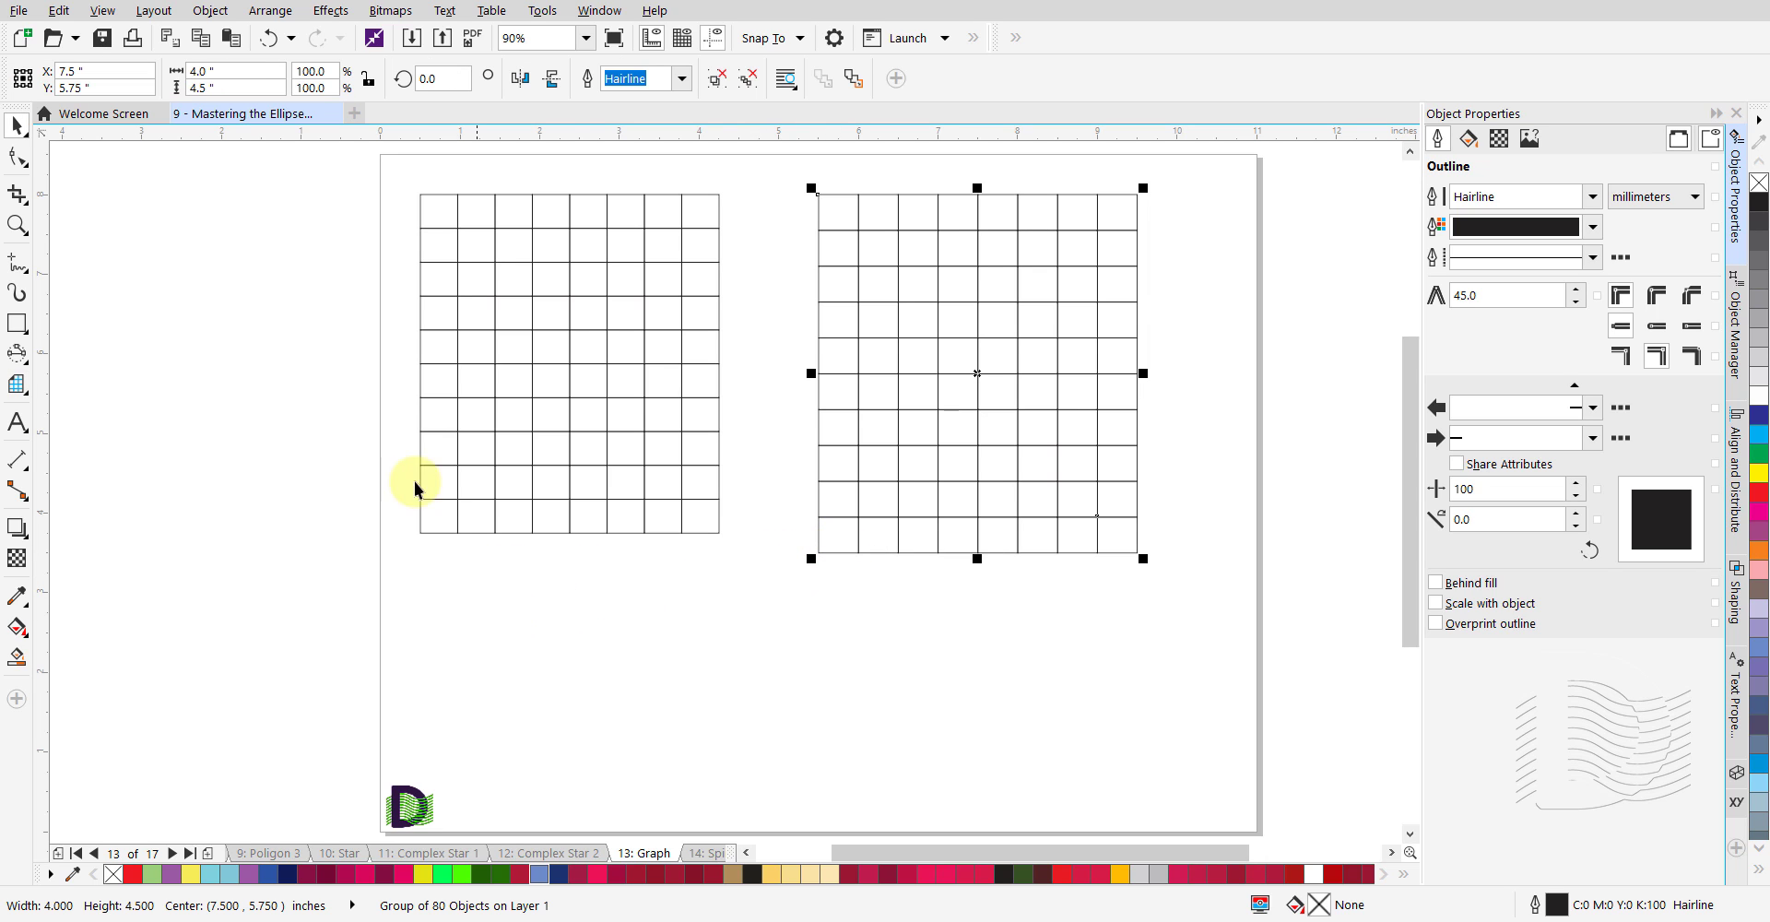
left_click(218, 18)
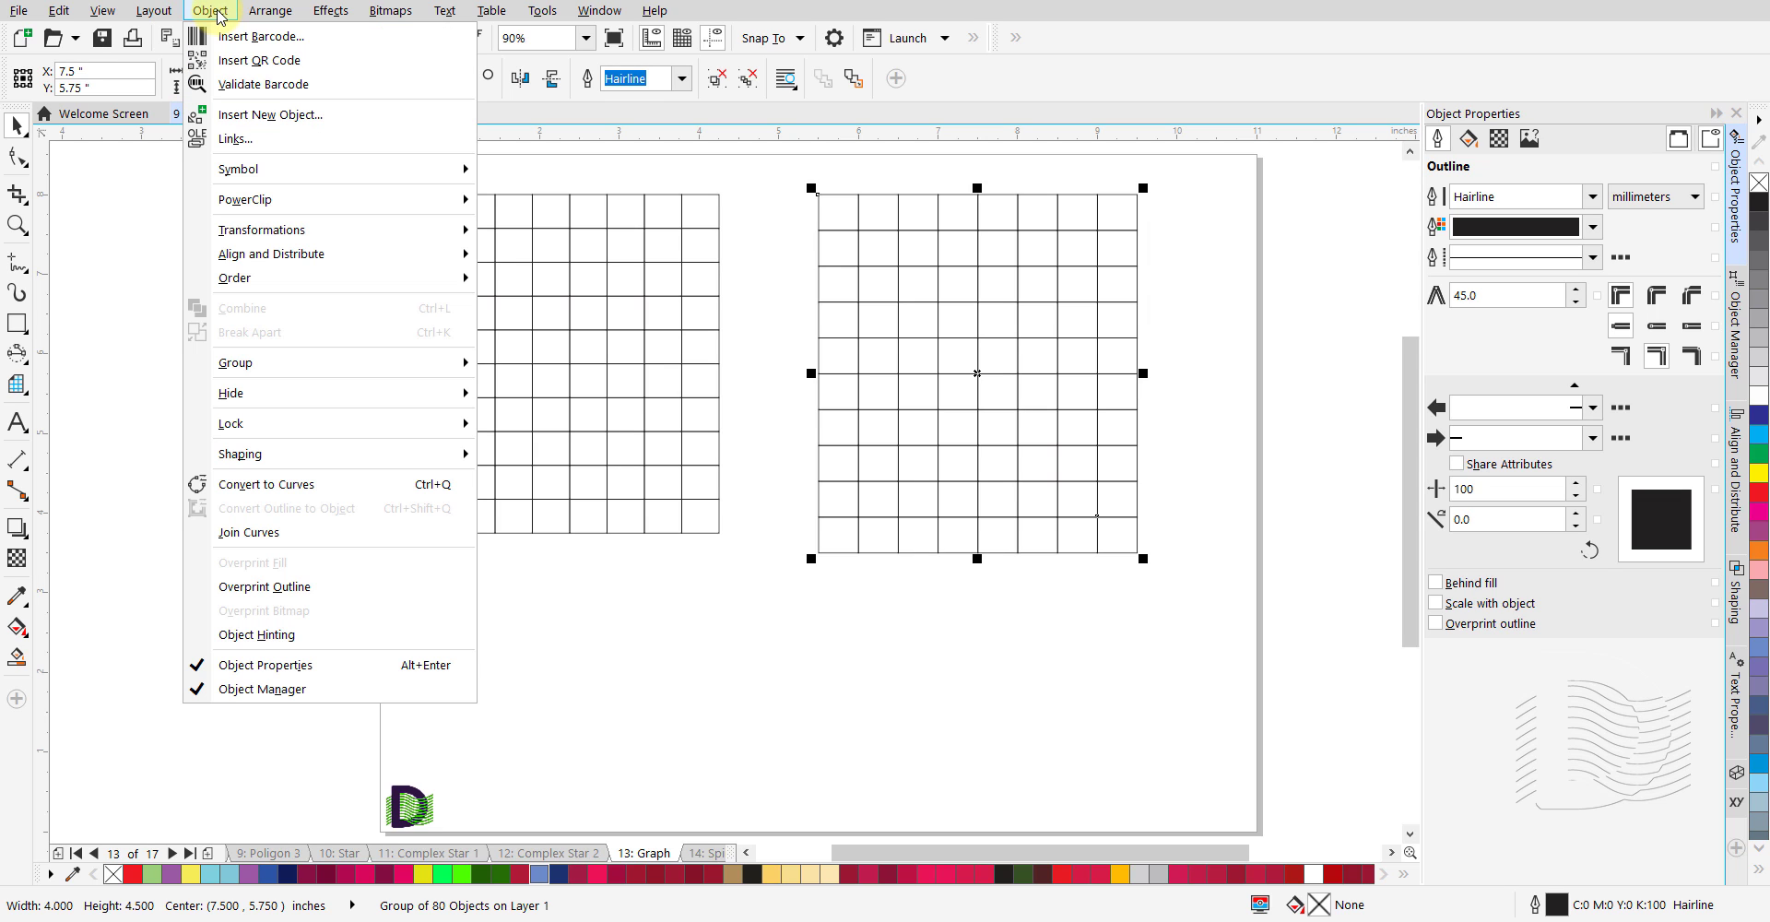
mouse_move(411, 367)
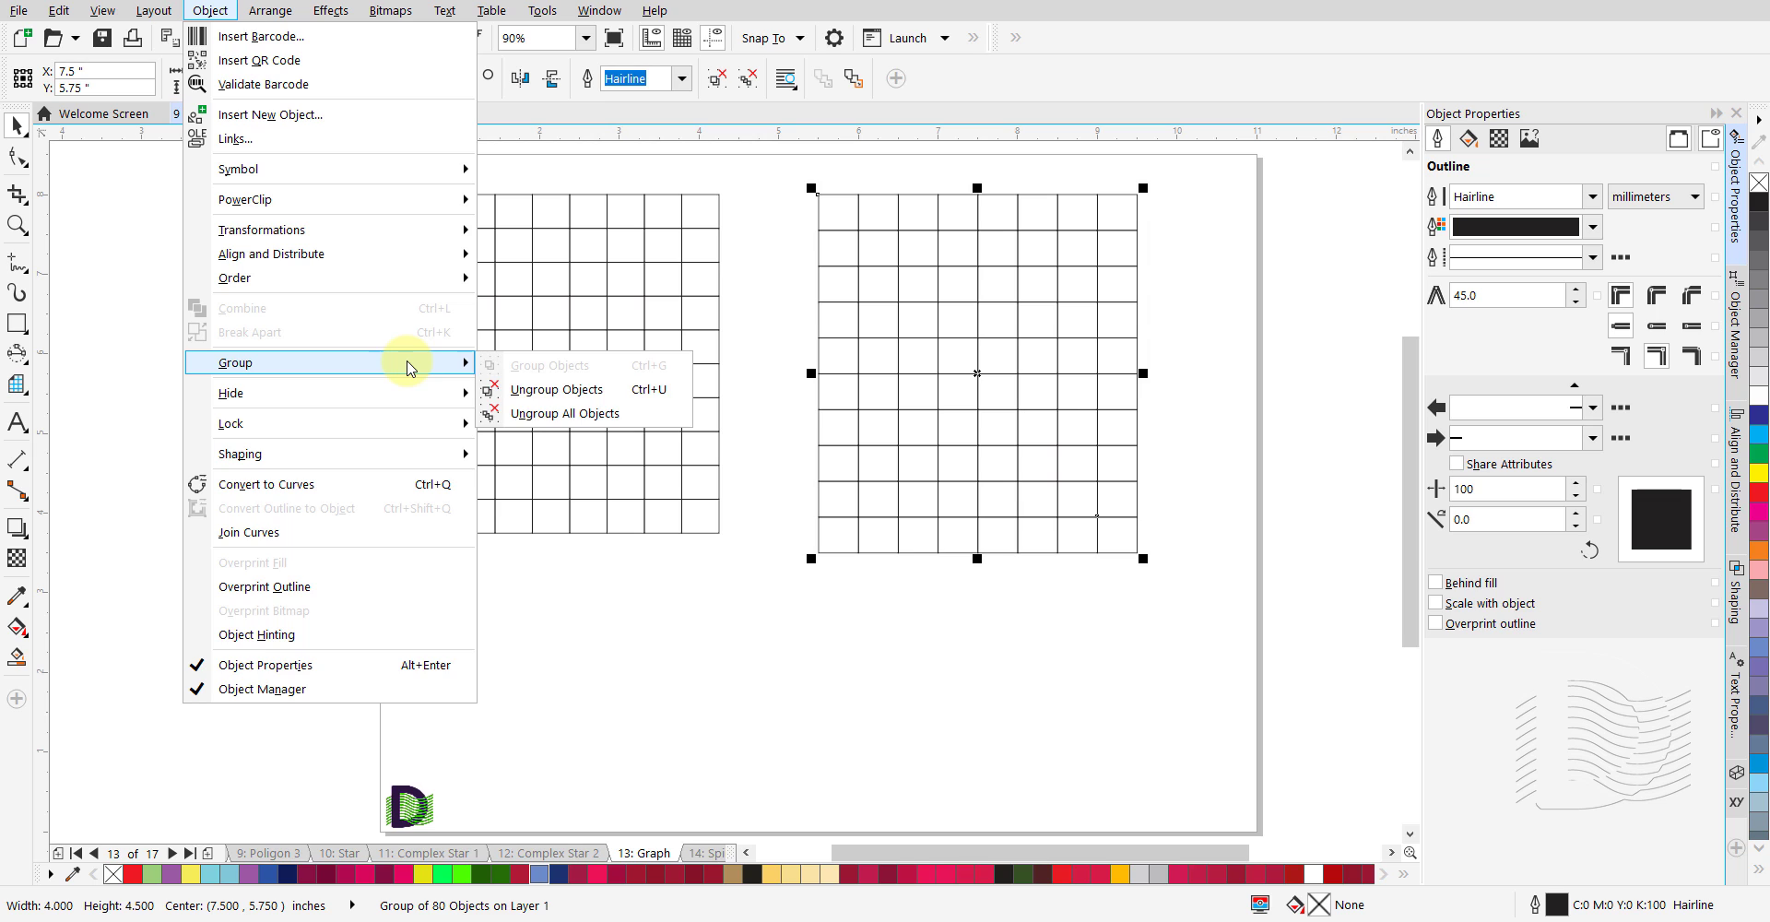
left_click(576, 391)
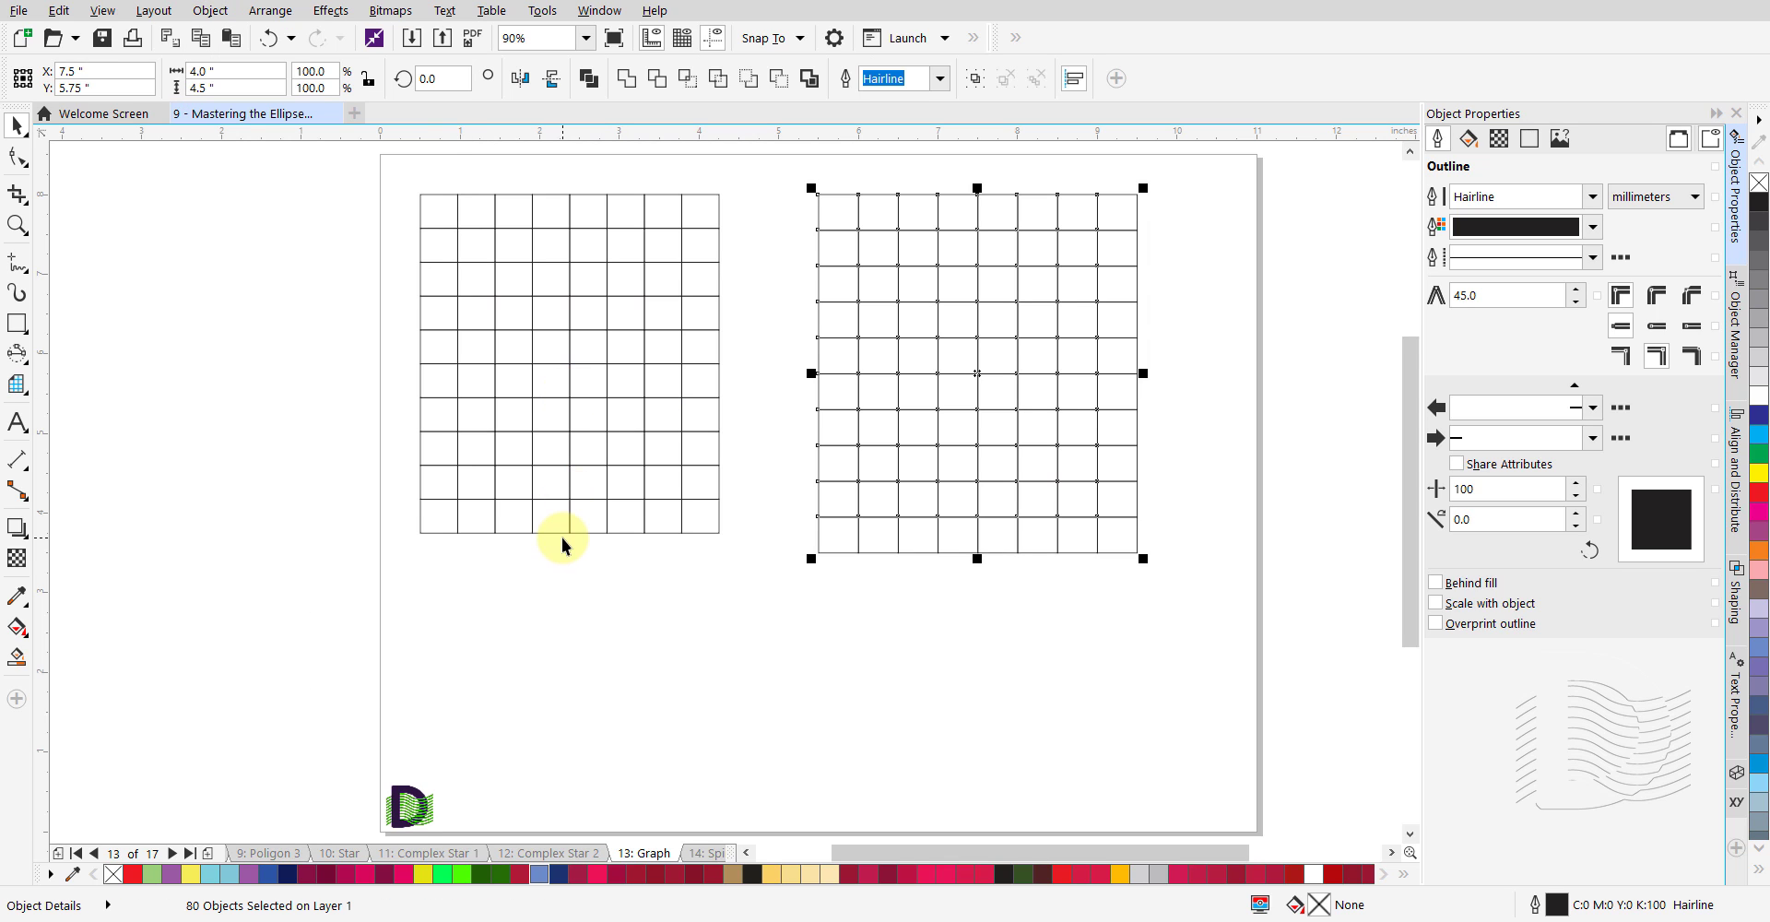
key("ctrl+z")
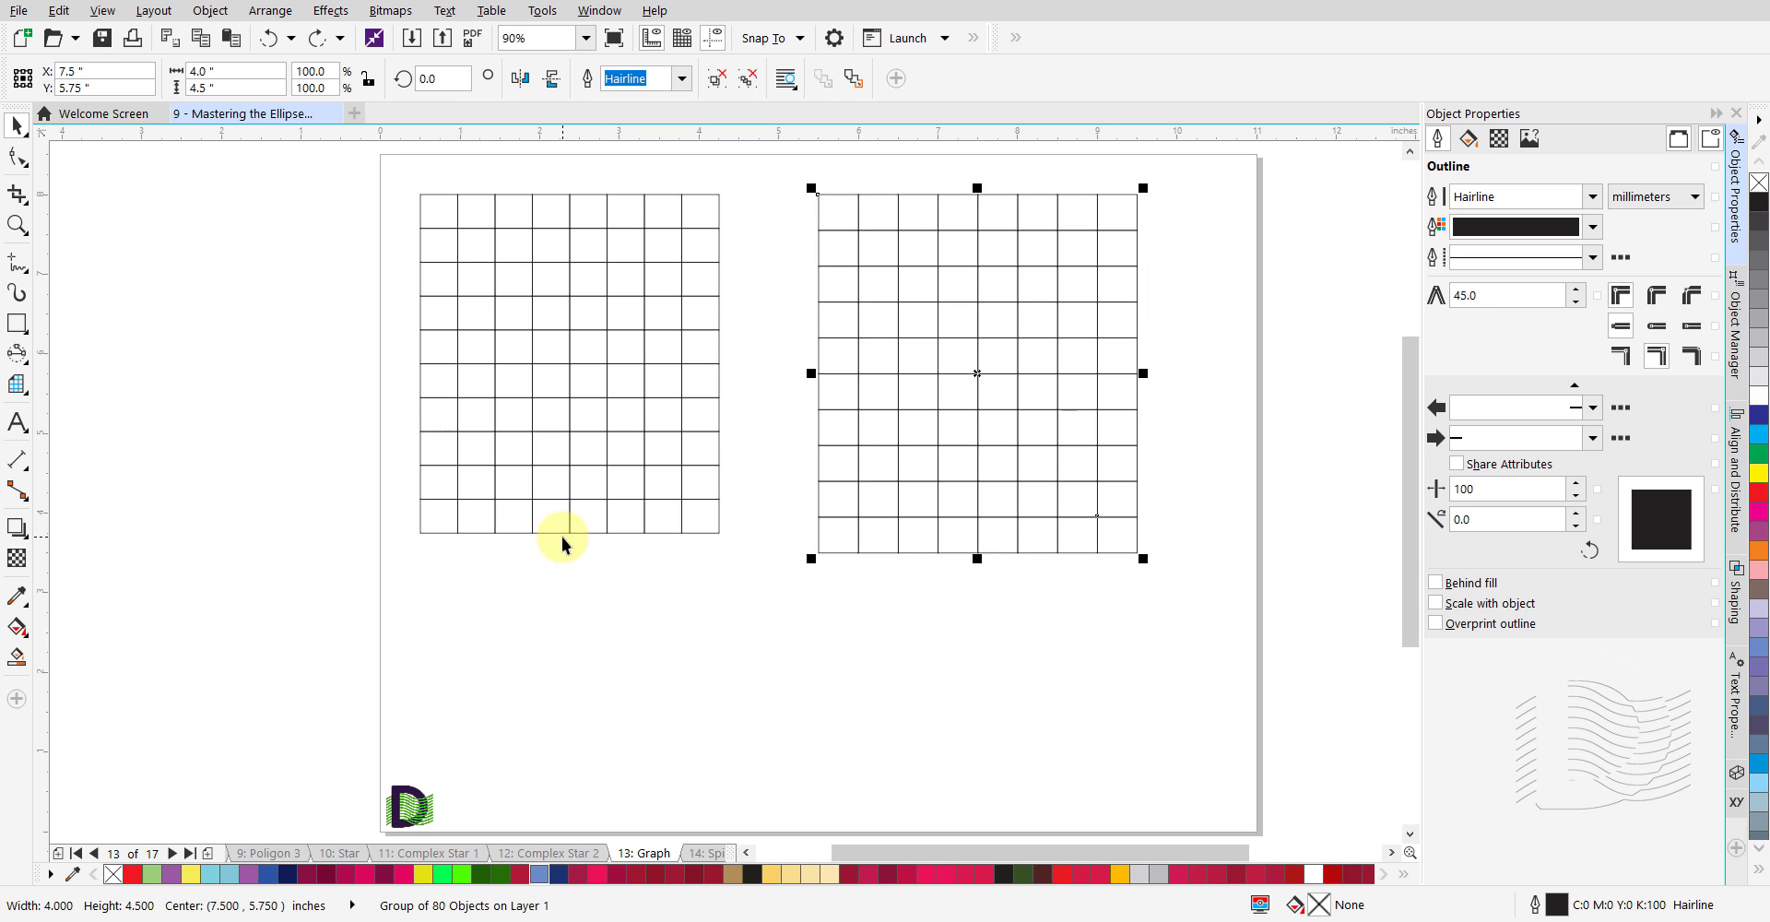
key("ctrl+u")
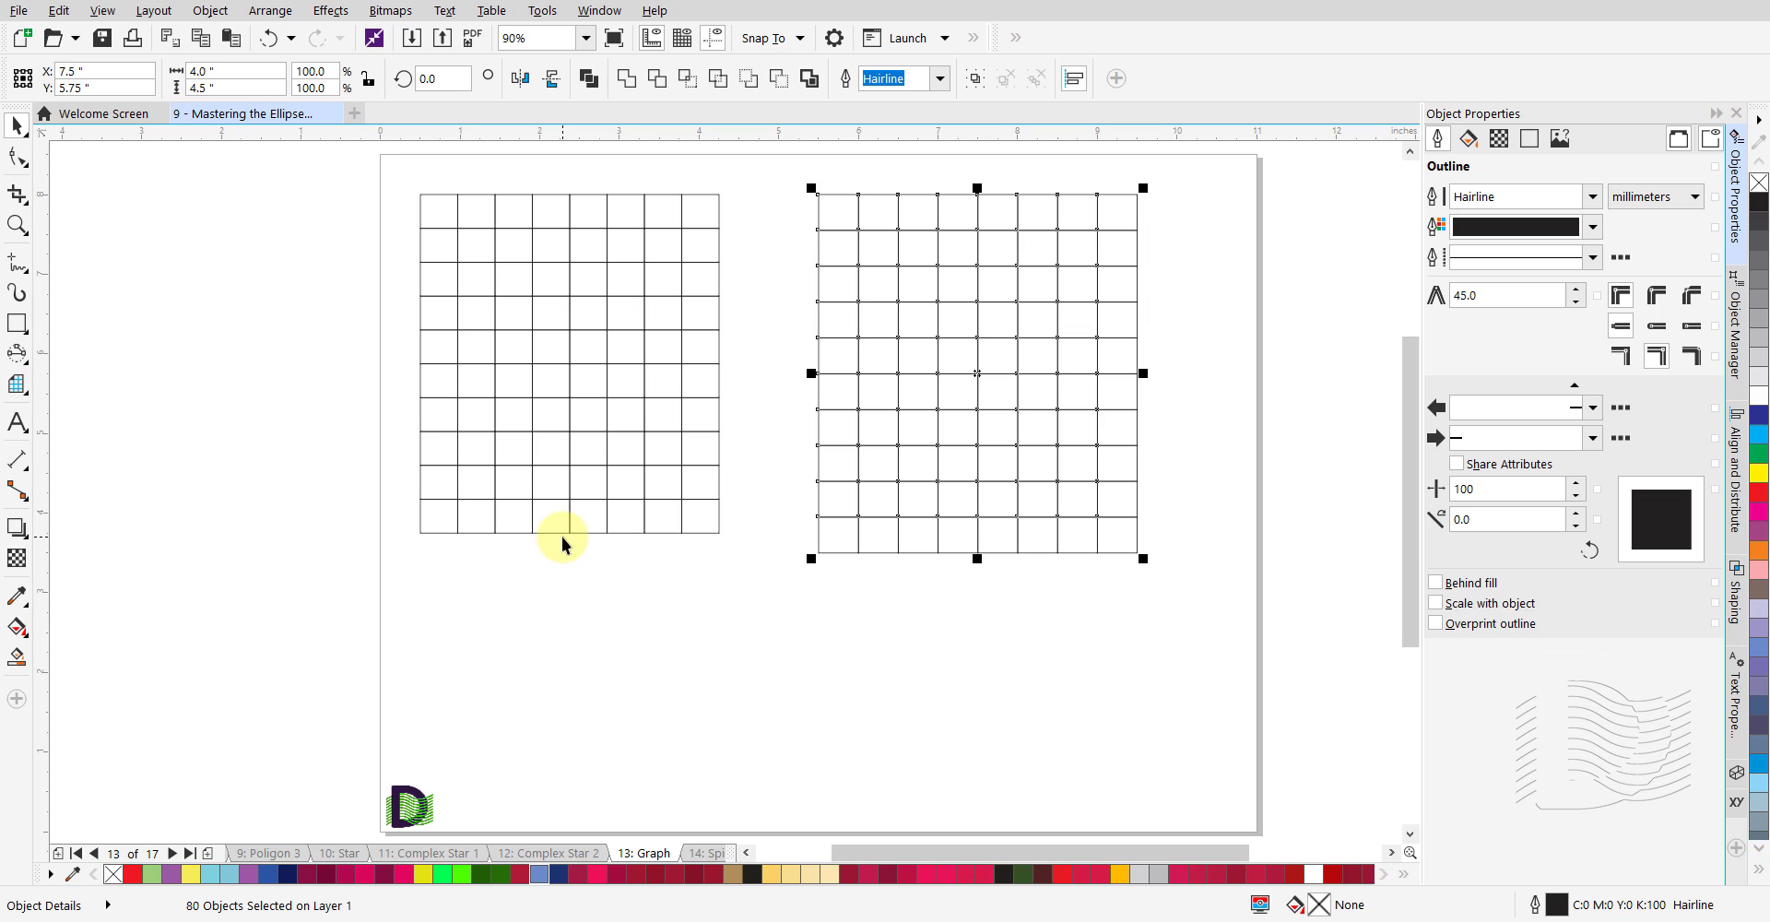
key("ctrl+z")
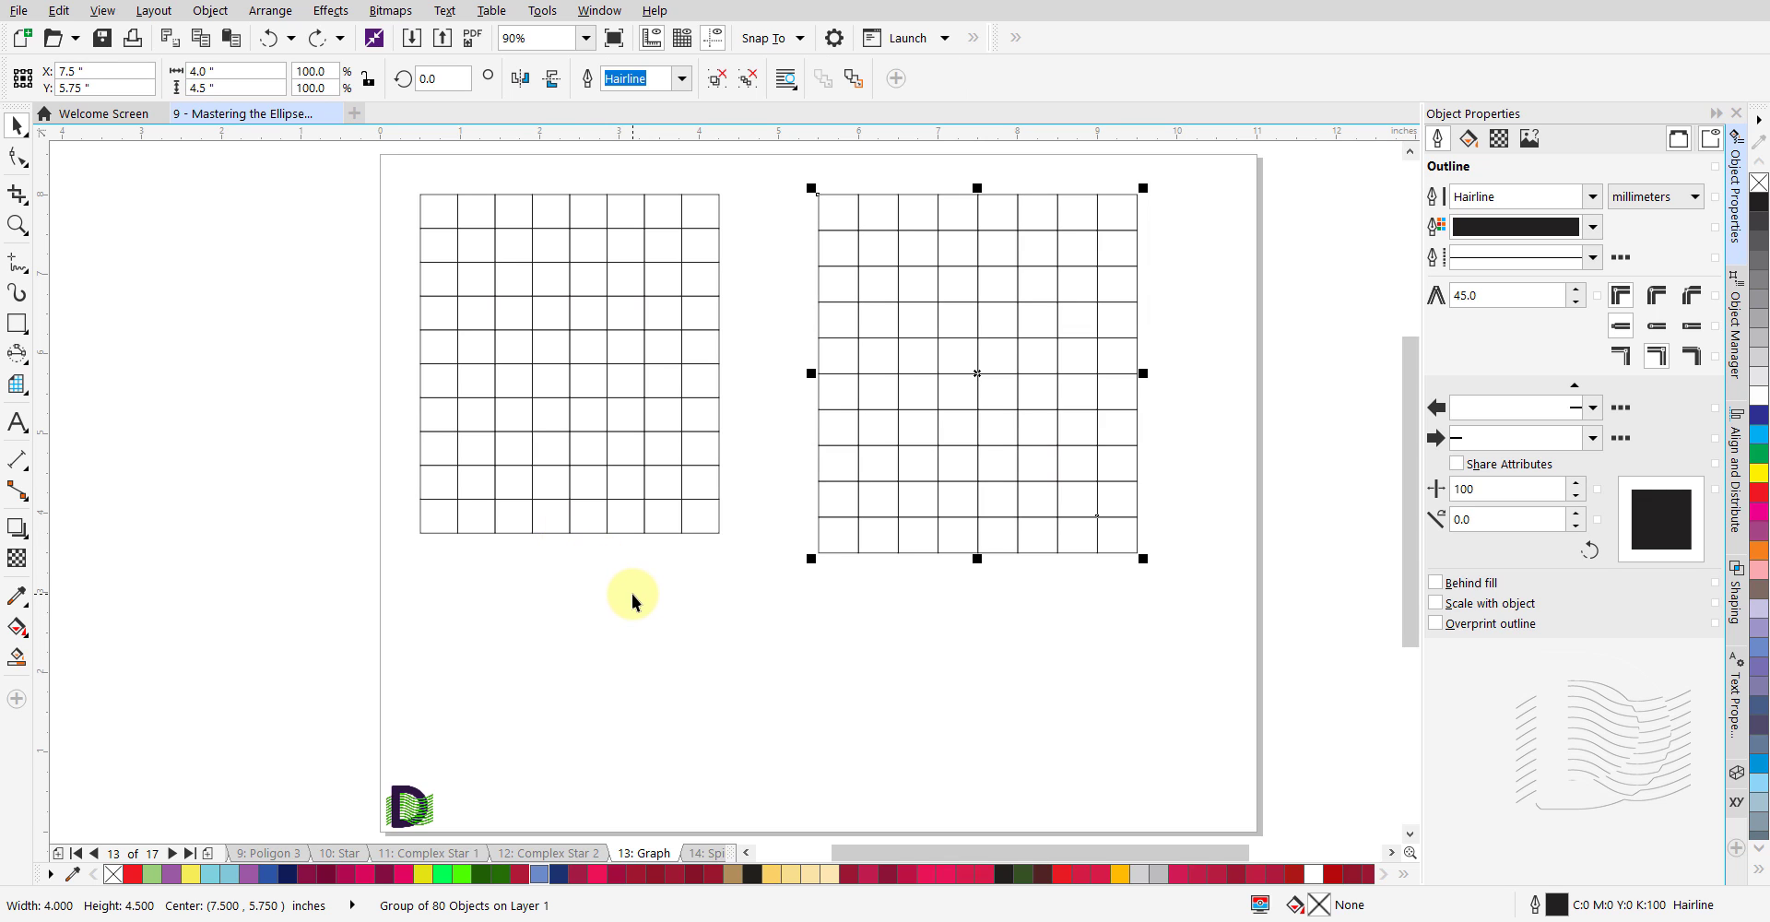
Ungroup the second grid and move five cells from its lower two rows to the empty area below the grids.
left_click(720, 81)
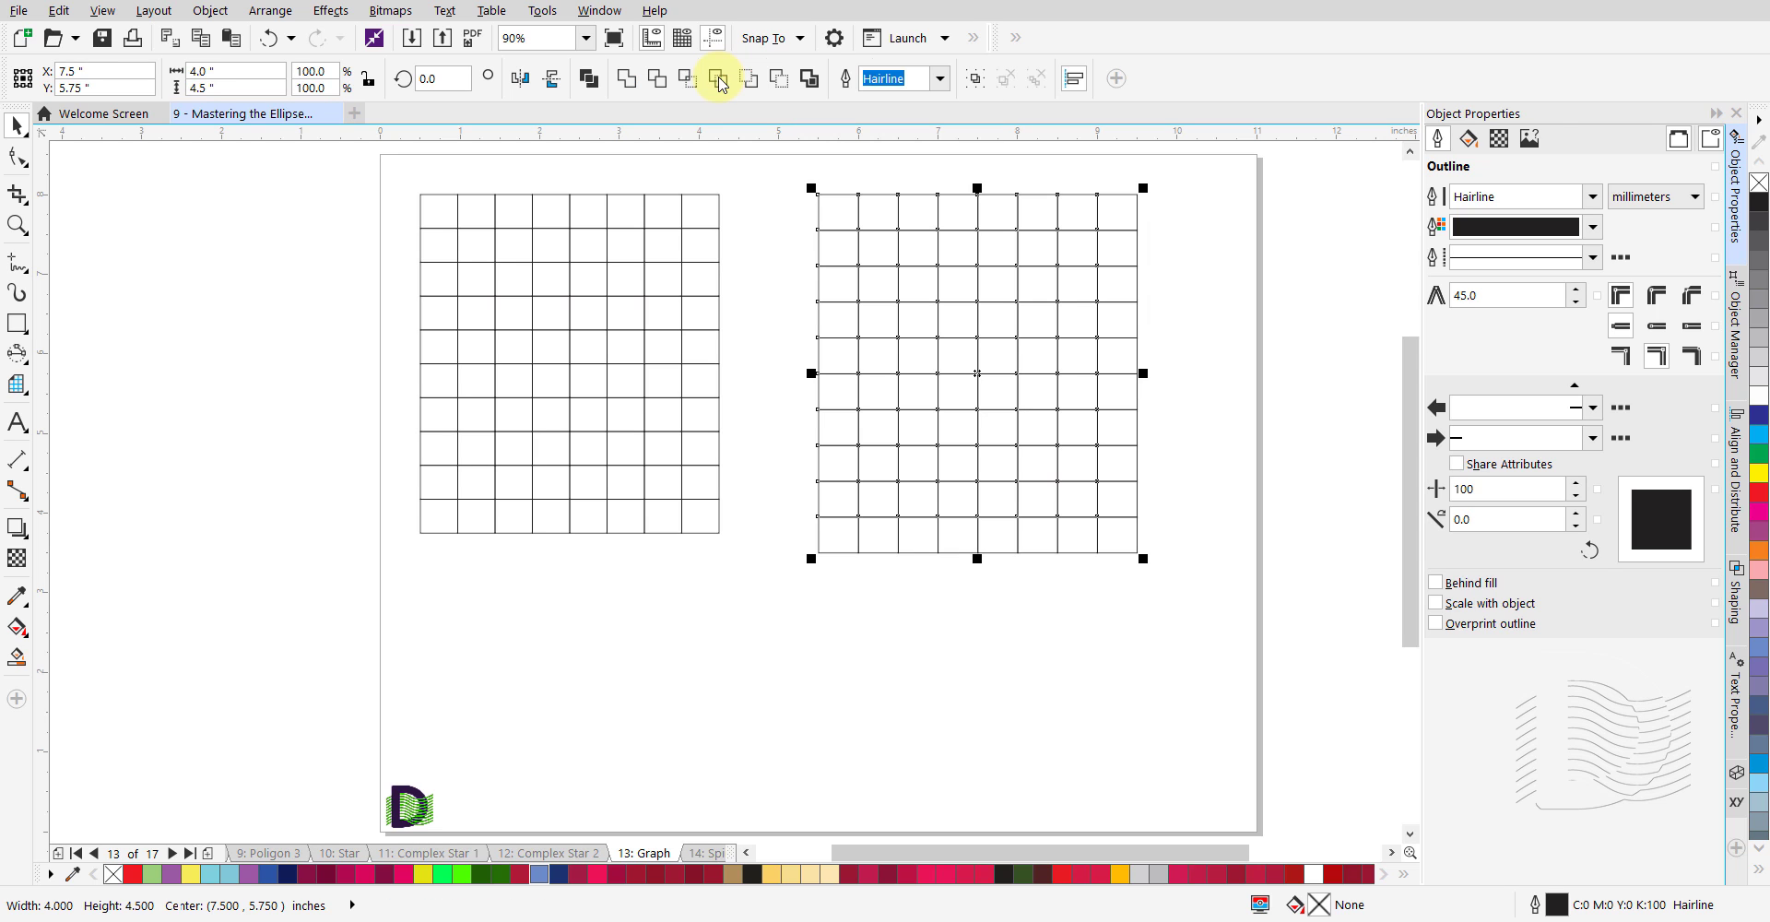
left_click(770, 592)
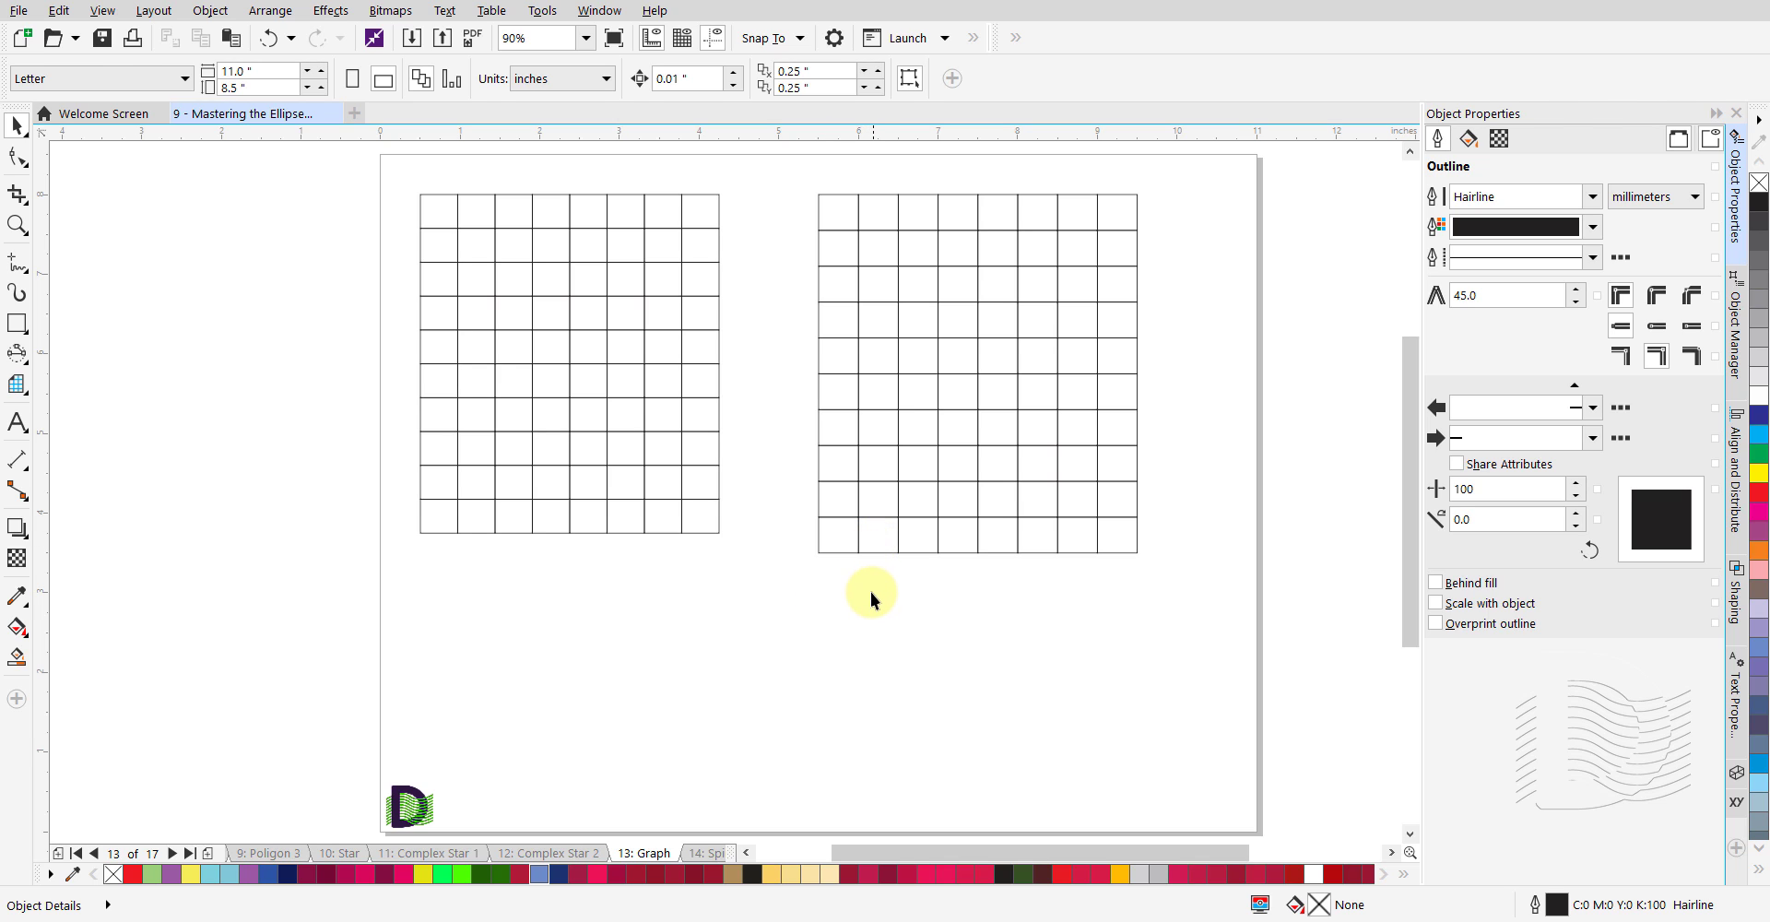
left_click(872, 535)
left_click_drag(872, 535, 644, 630)
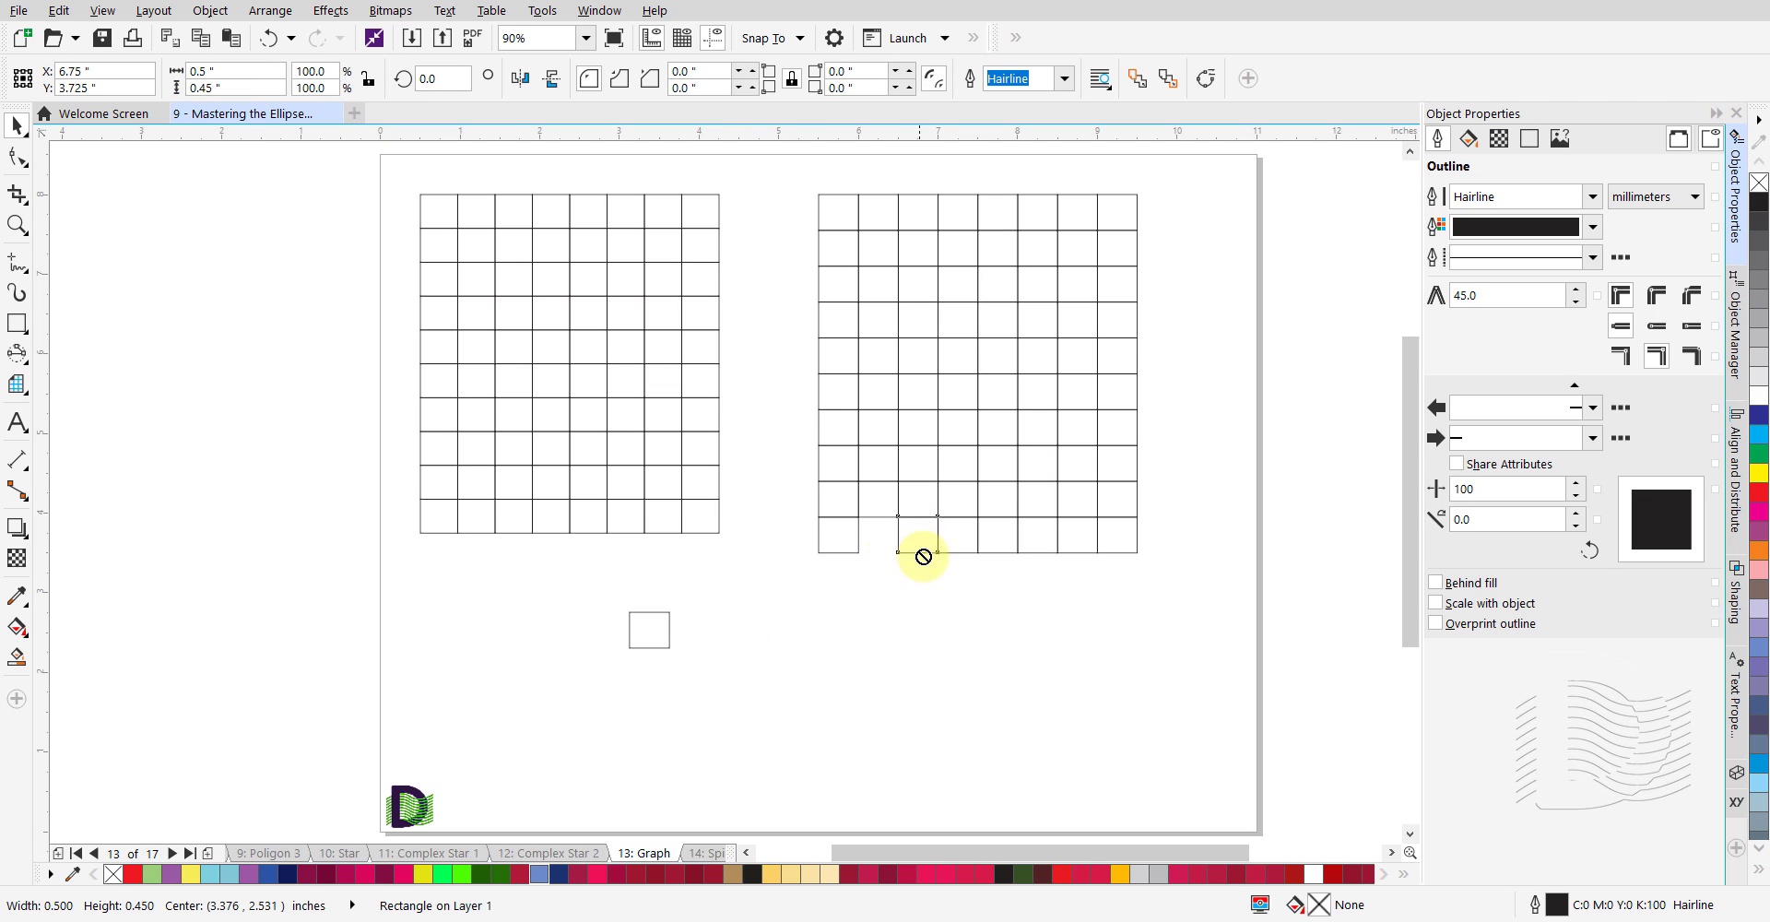
left_click_drag(918, 544, 818, 643)
left_click_drag(877, 500, 680, 695)
left_click_drag(909, 491, 769, 685)
left_click_drag(951, 540, 878, 697)
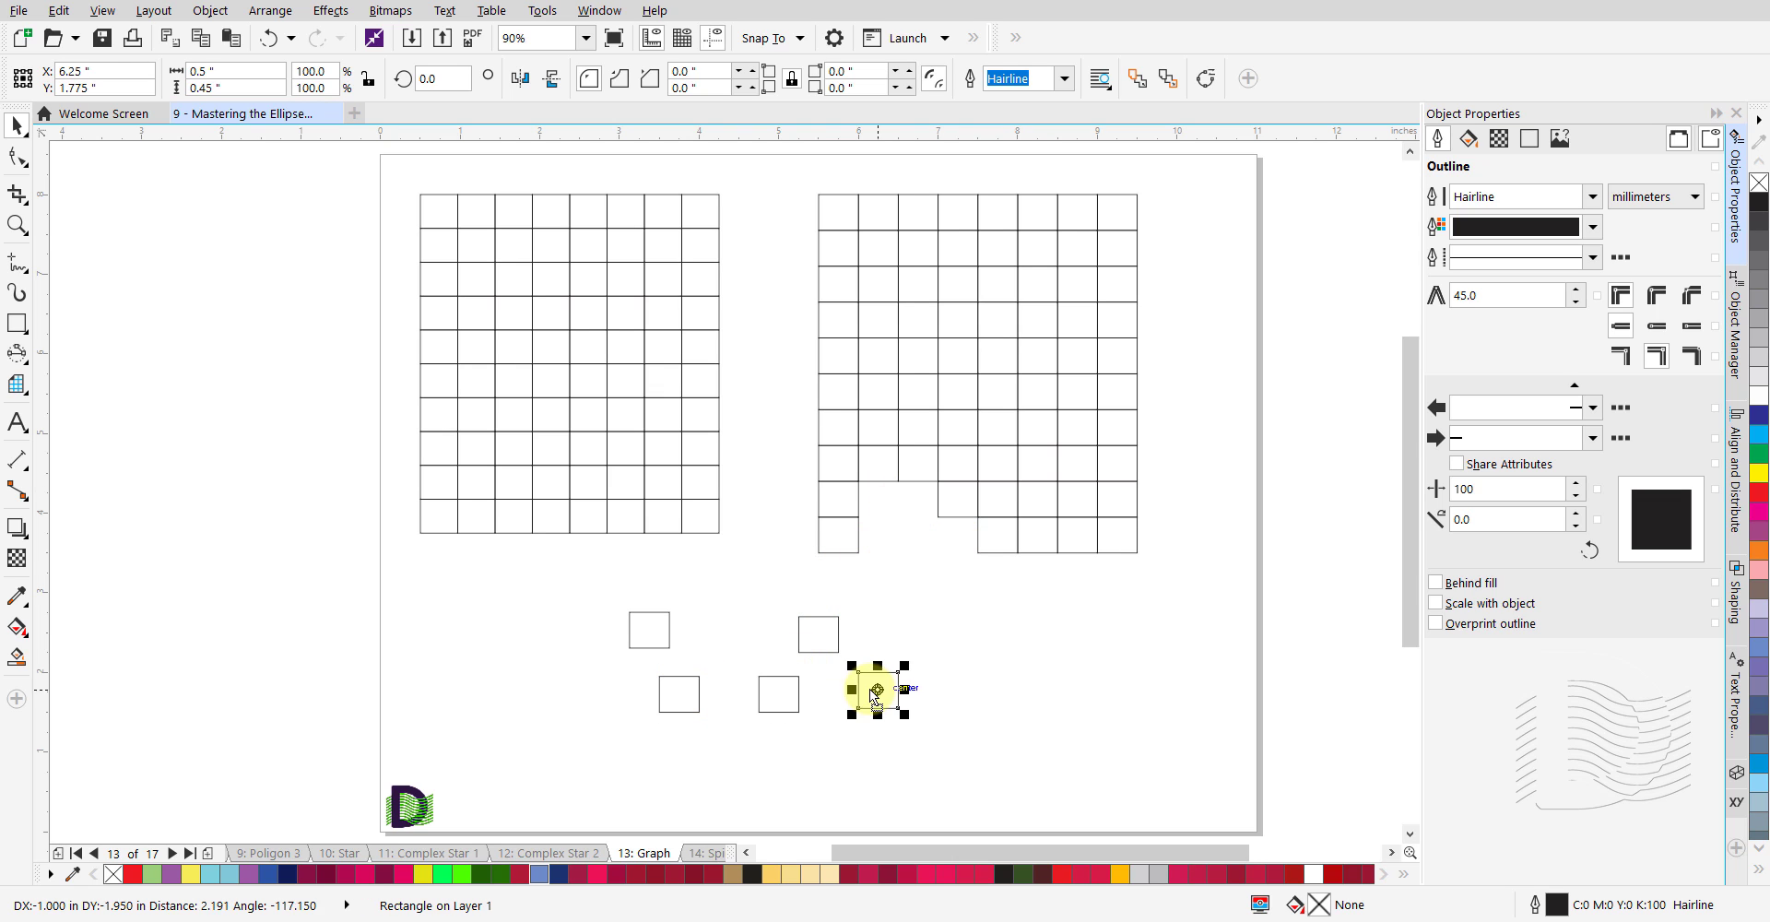
left_click(984, 610)
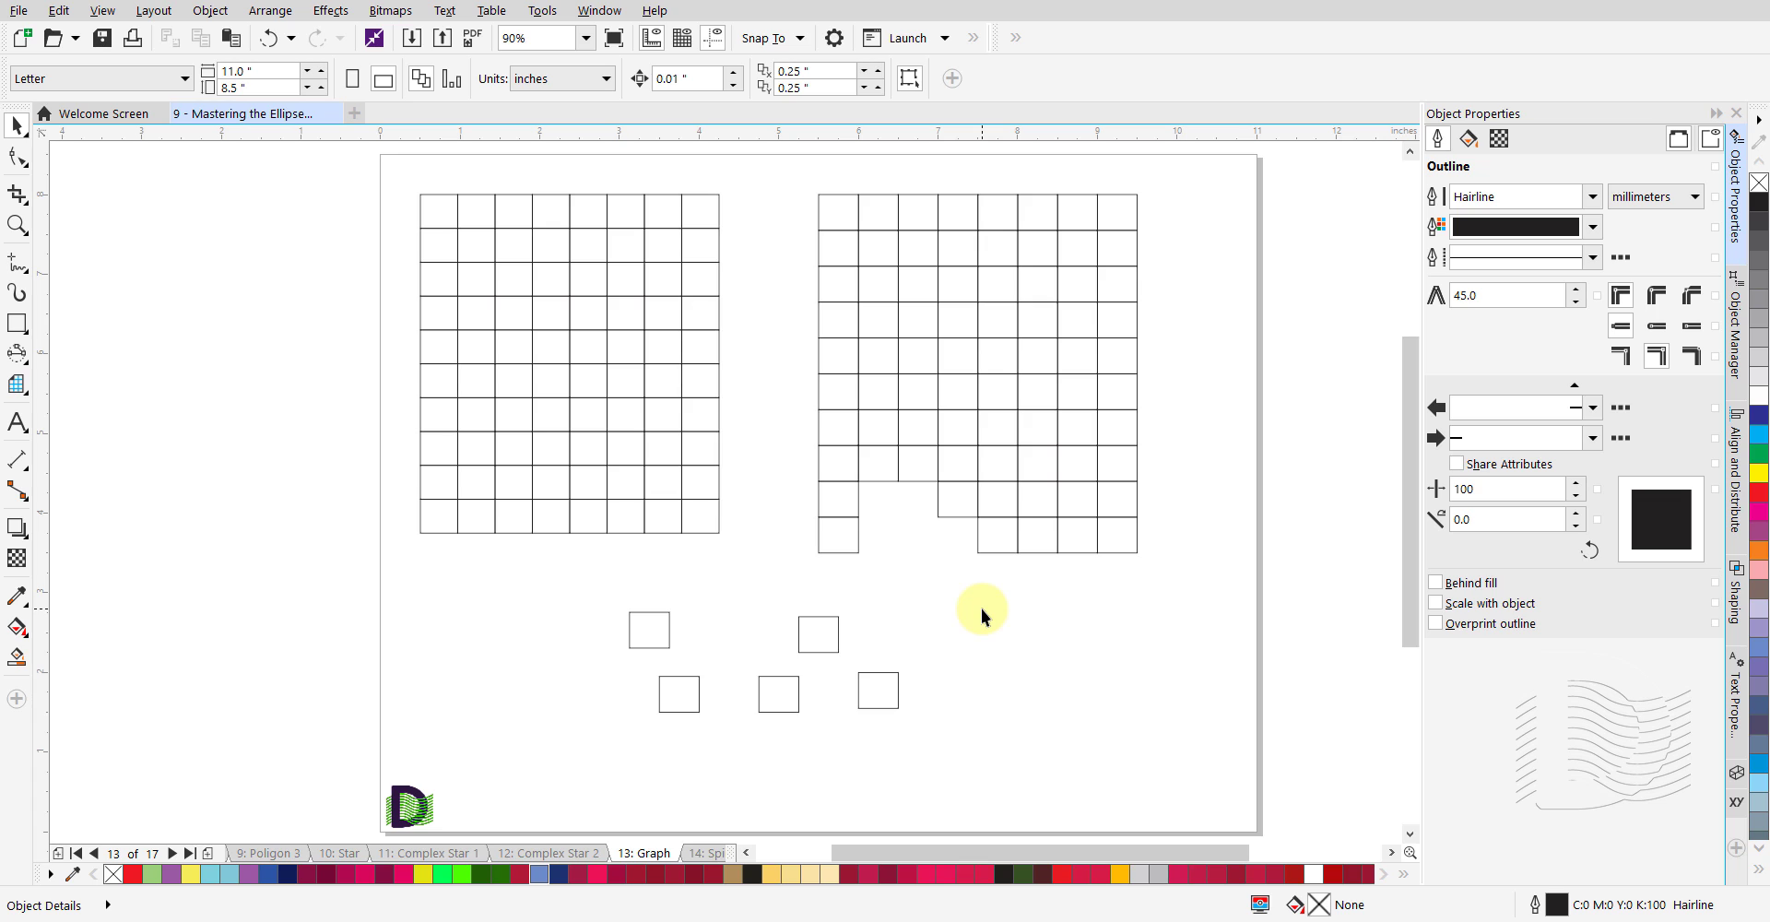
In the program's toolbox options, set the Graph Paper Tool to 5 cells wide and 5 cells high, and apply the settings.
key("ctrl+j")
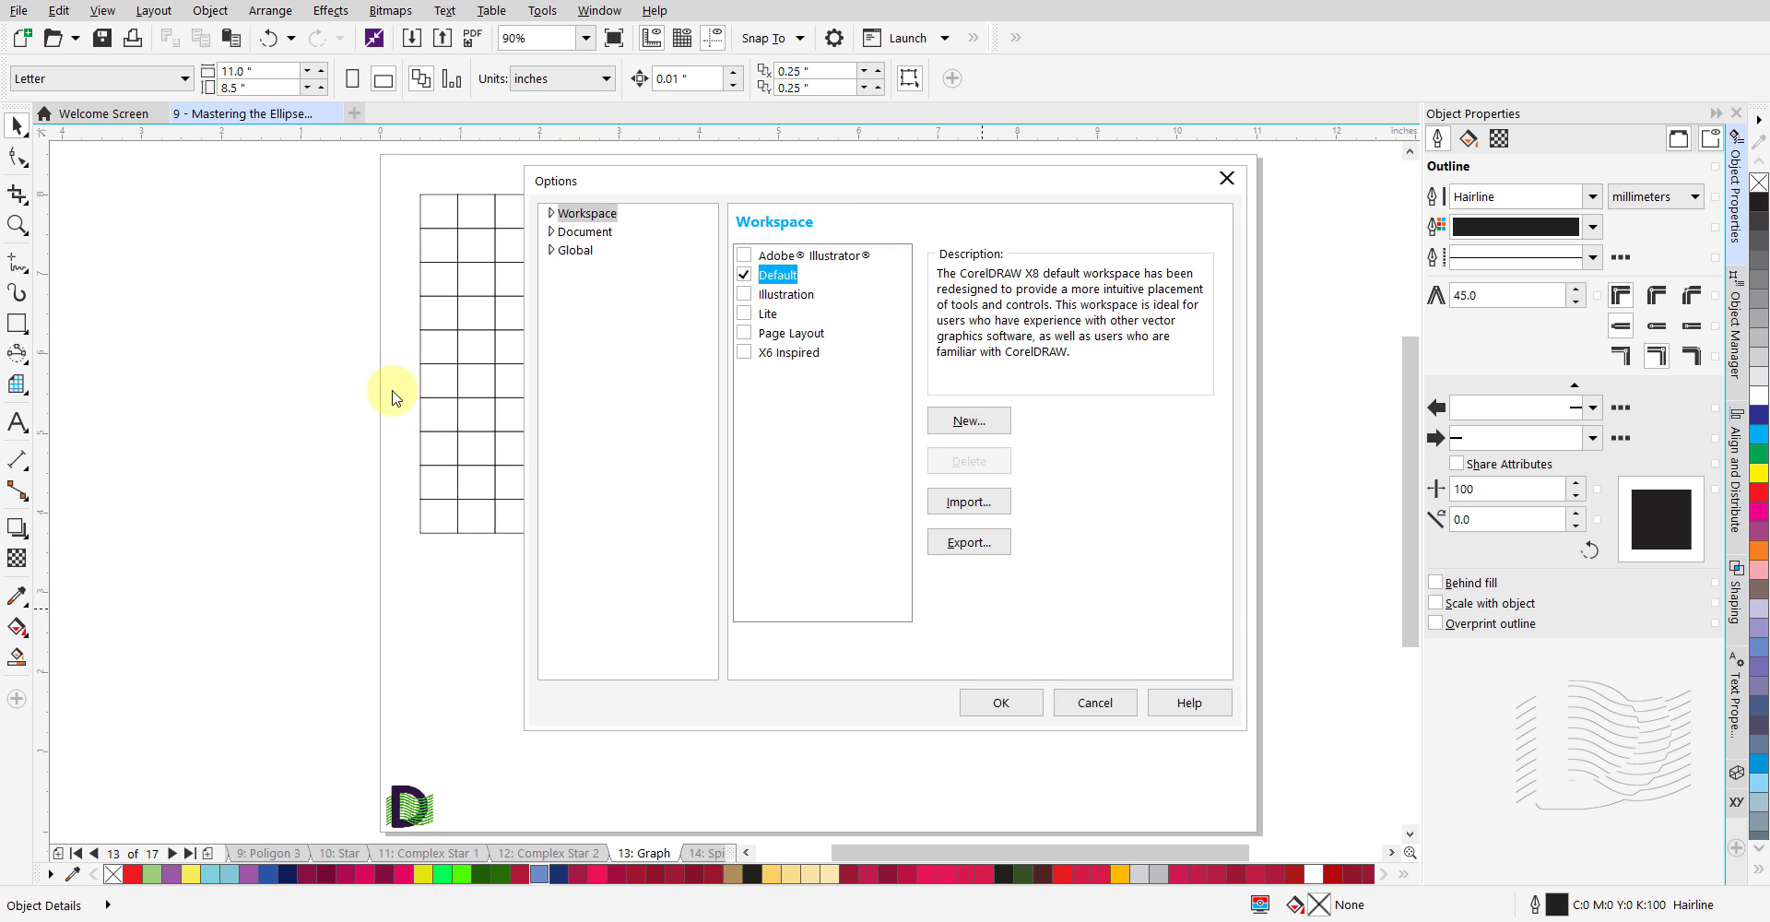
left_click(551, 214)
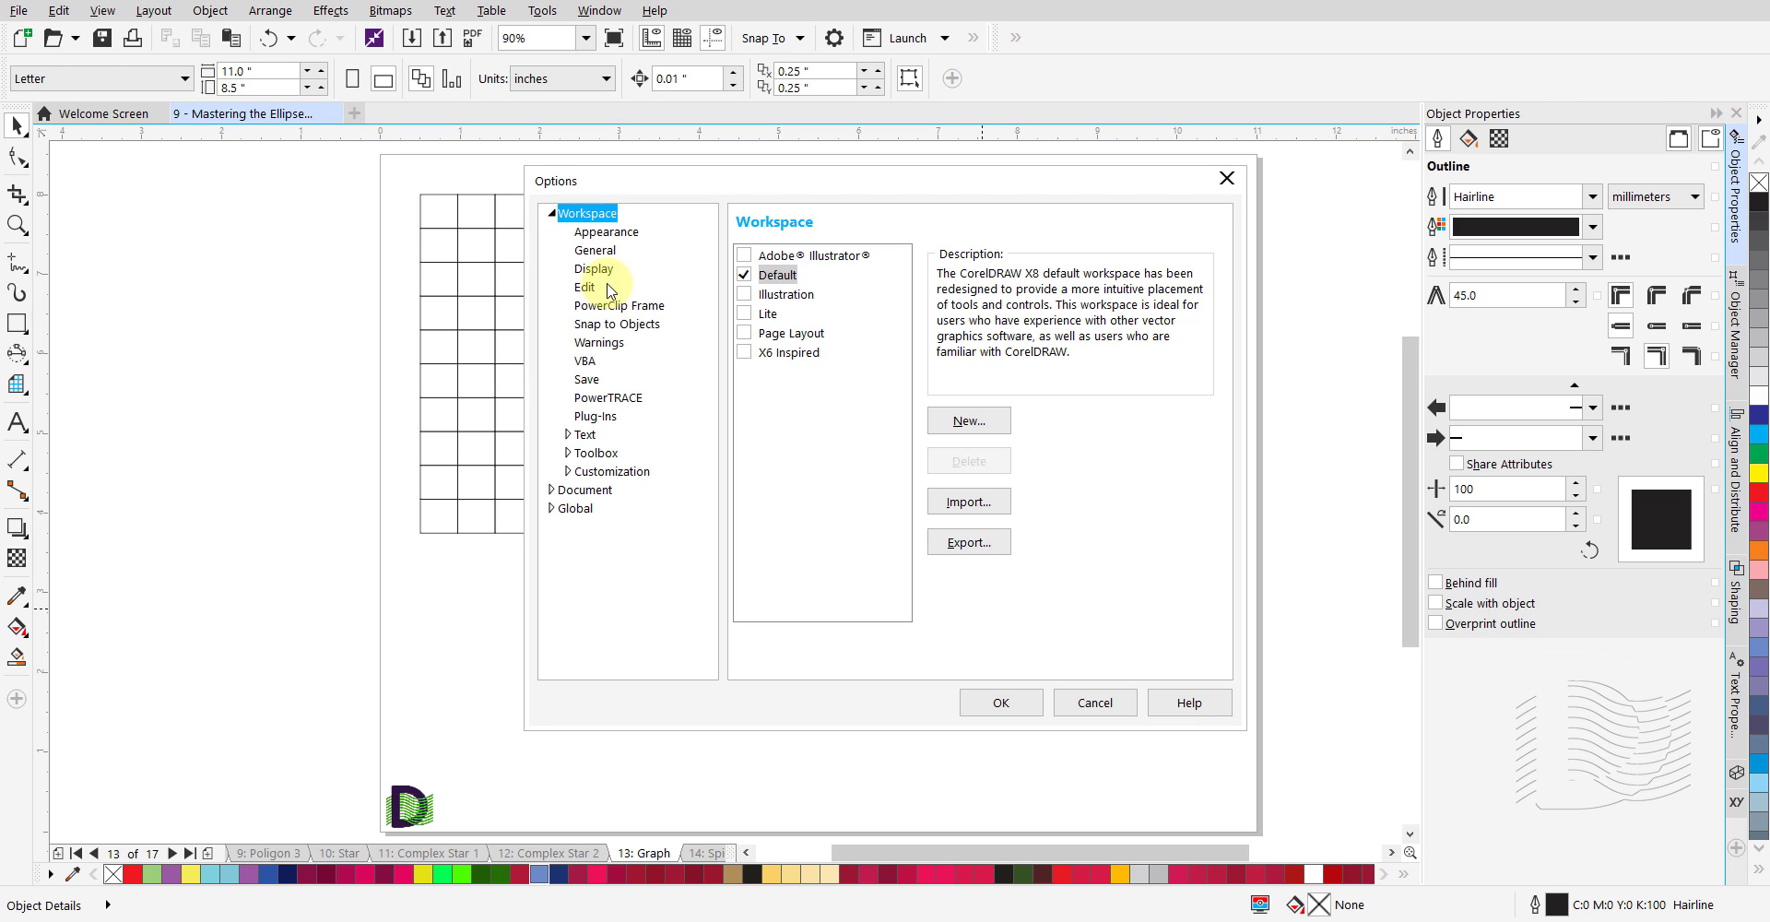
left_click(567, 452)
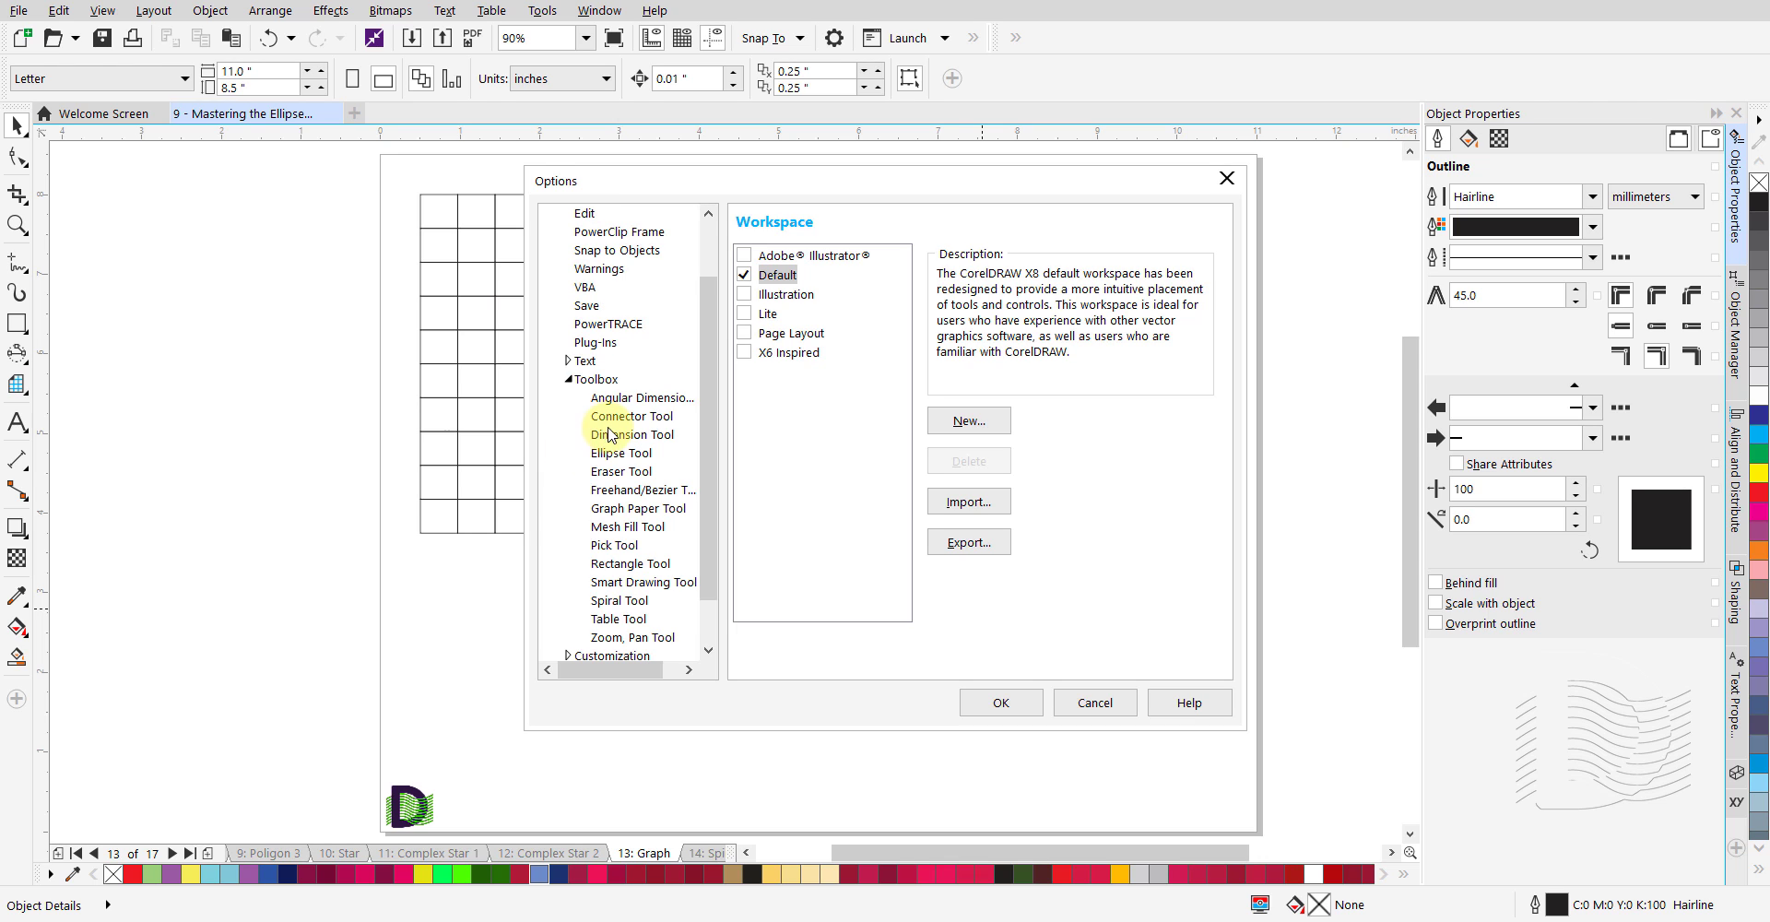
left_click(613, 513)
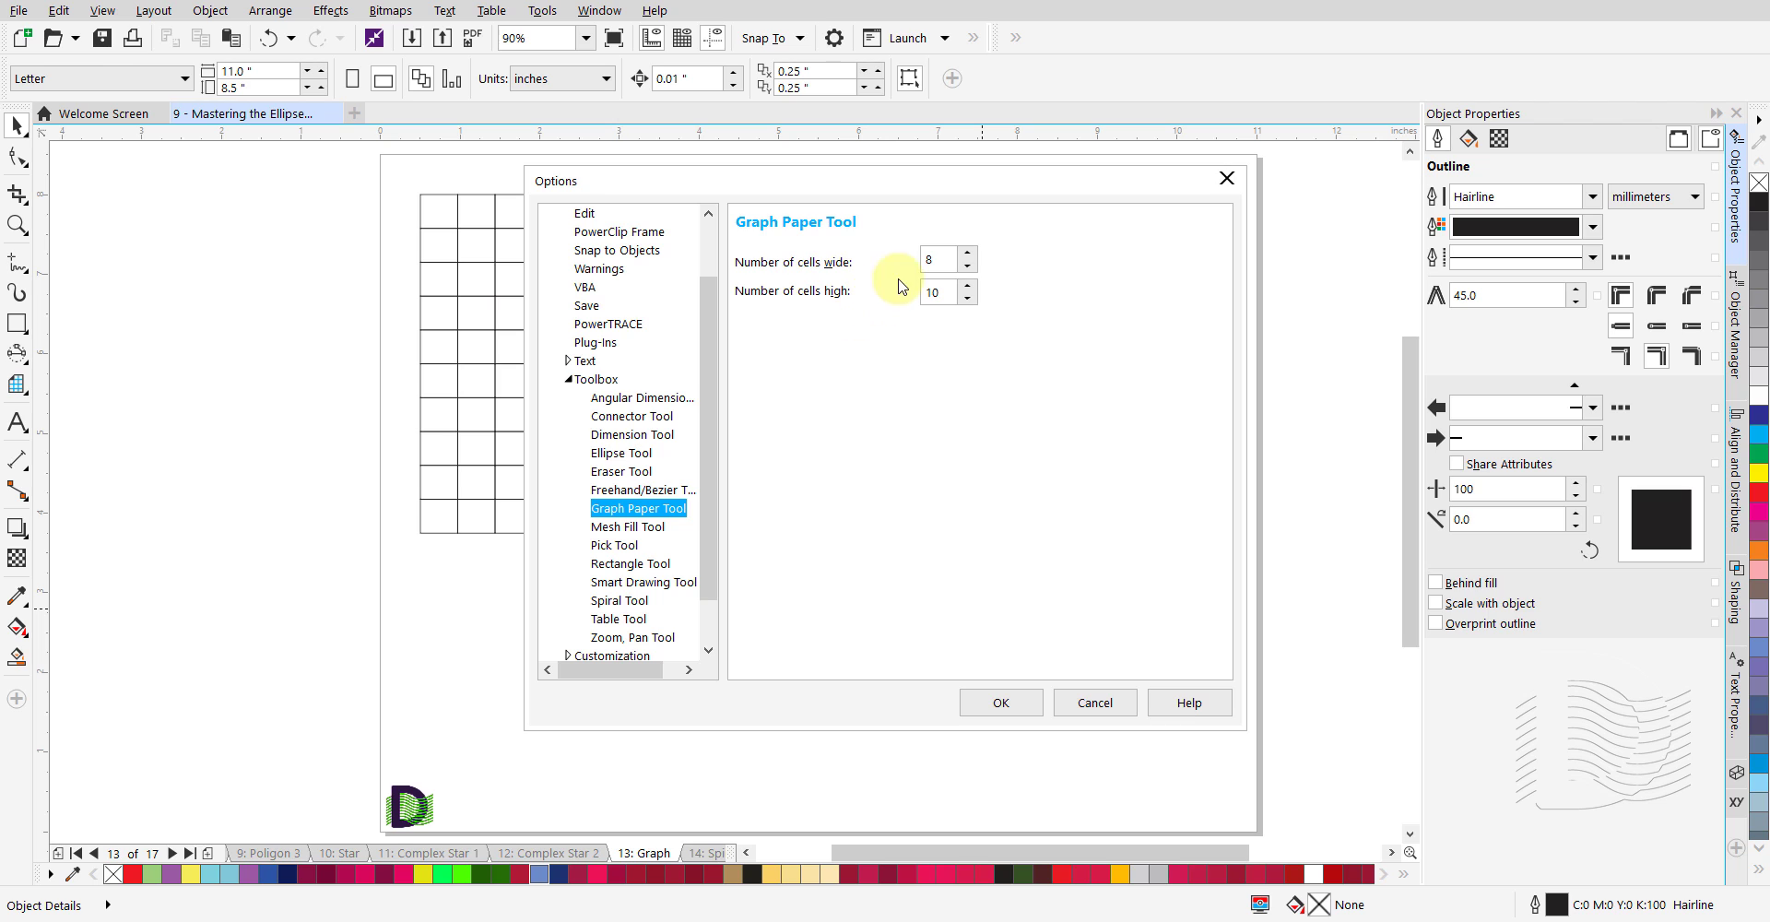
left_click(935, 259)
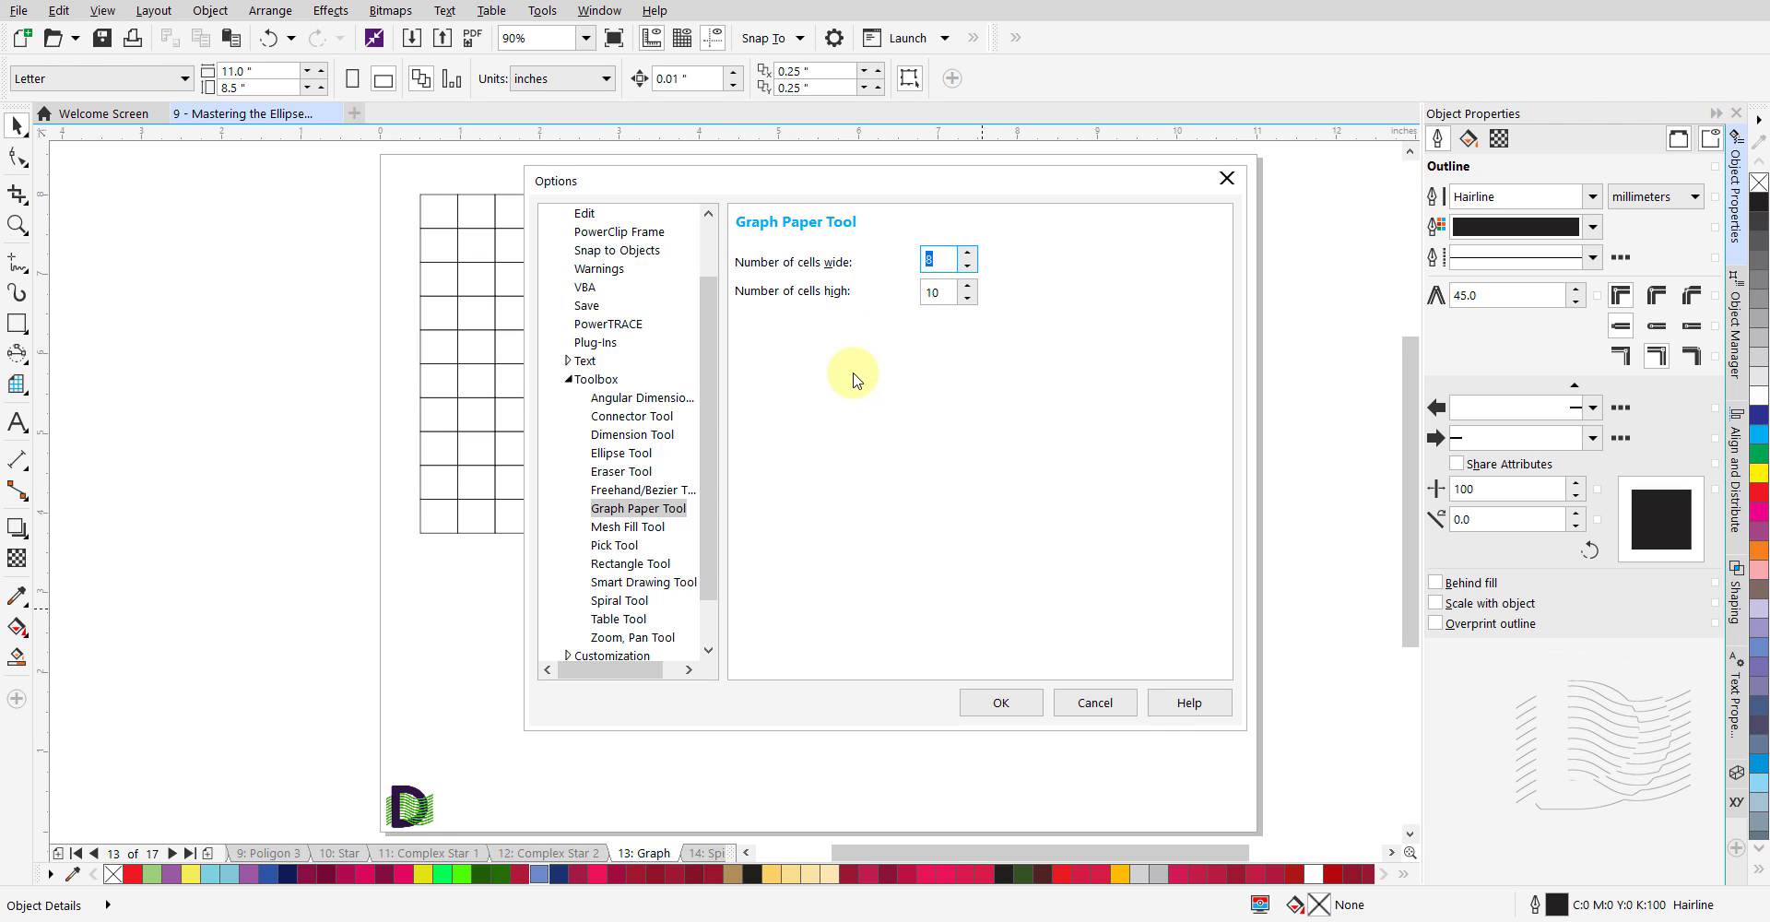
type("5")
key("Tab")
left_click(707, 382)
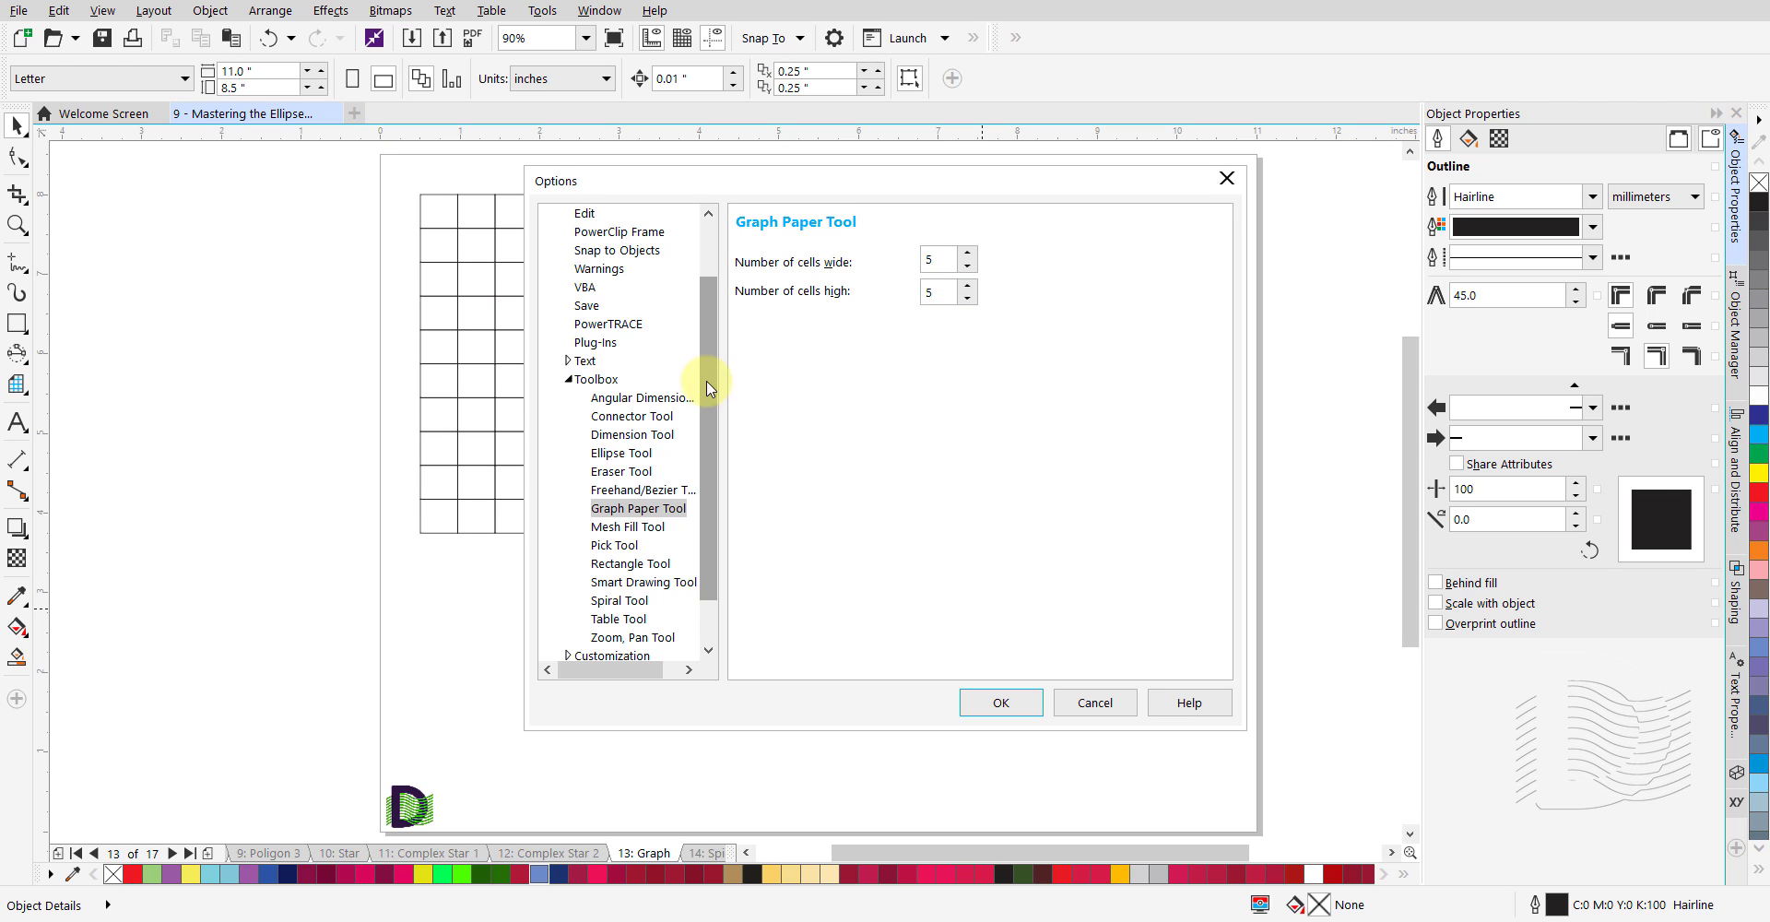
left_click(568, 379)
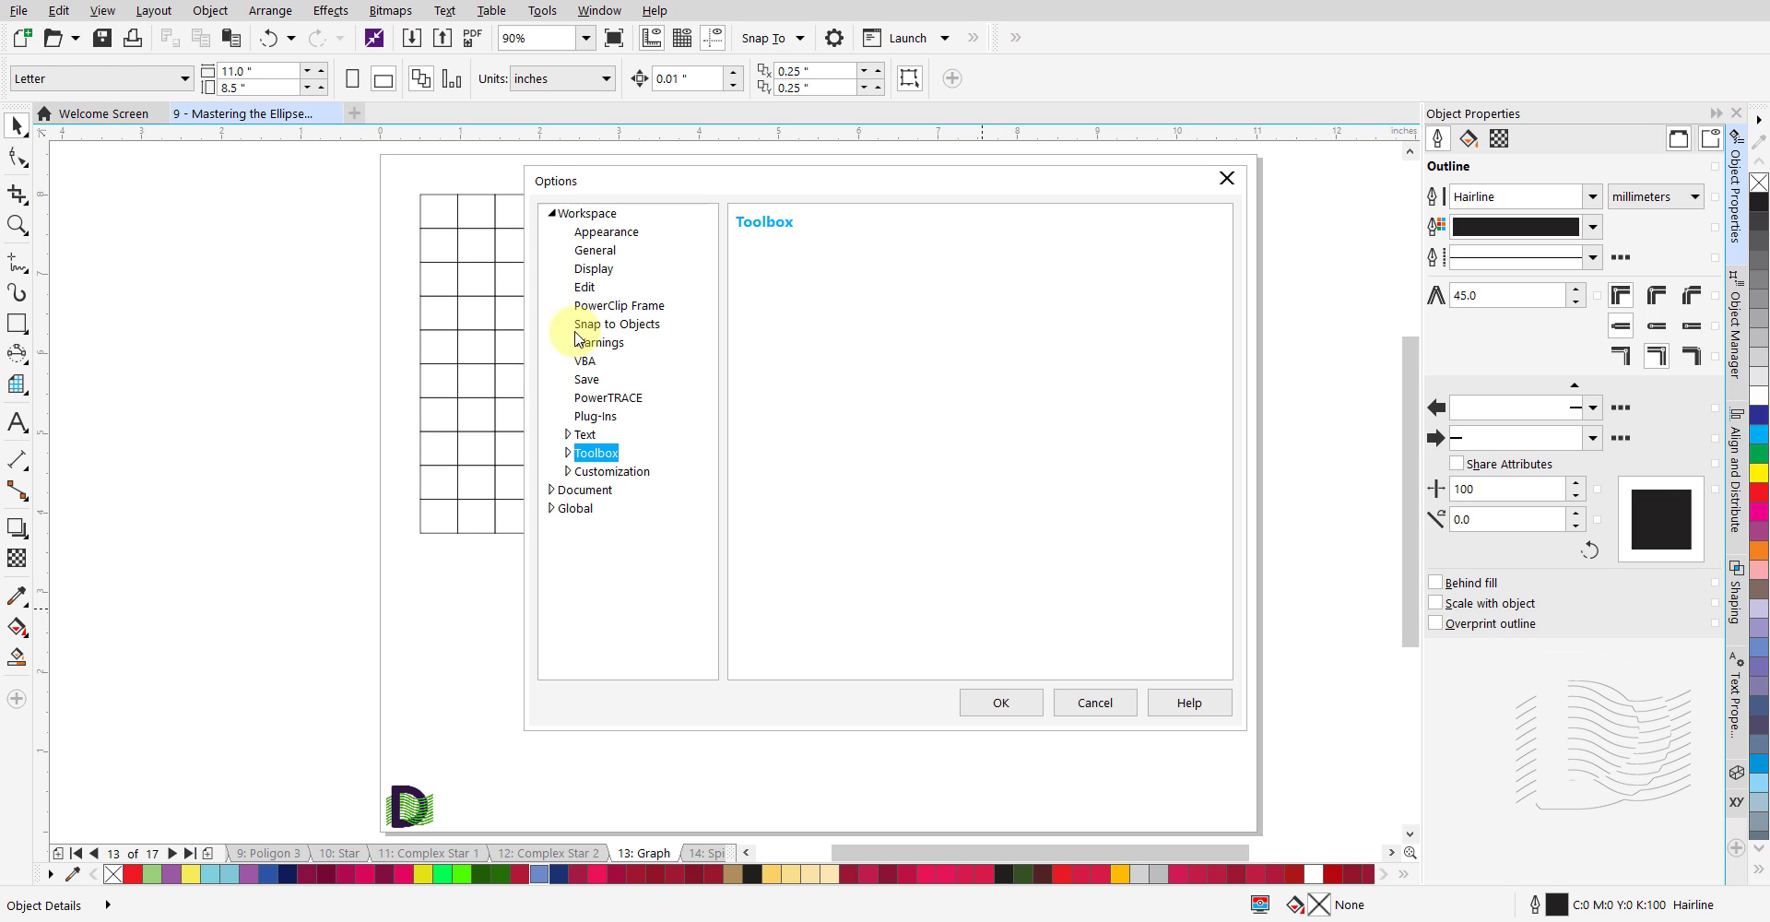
left_click(551, 214)
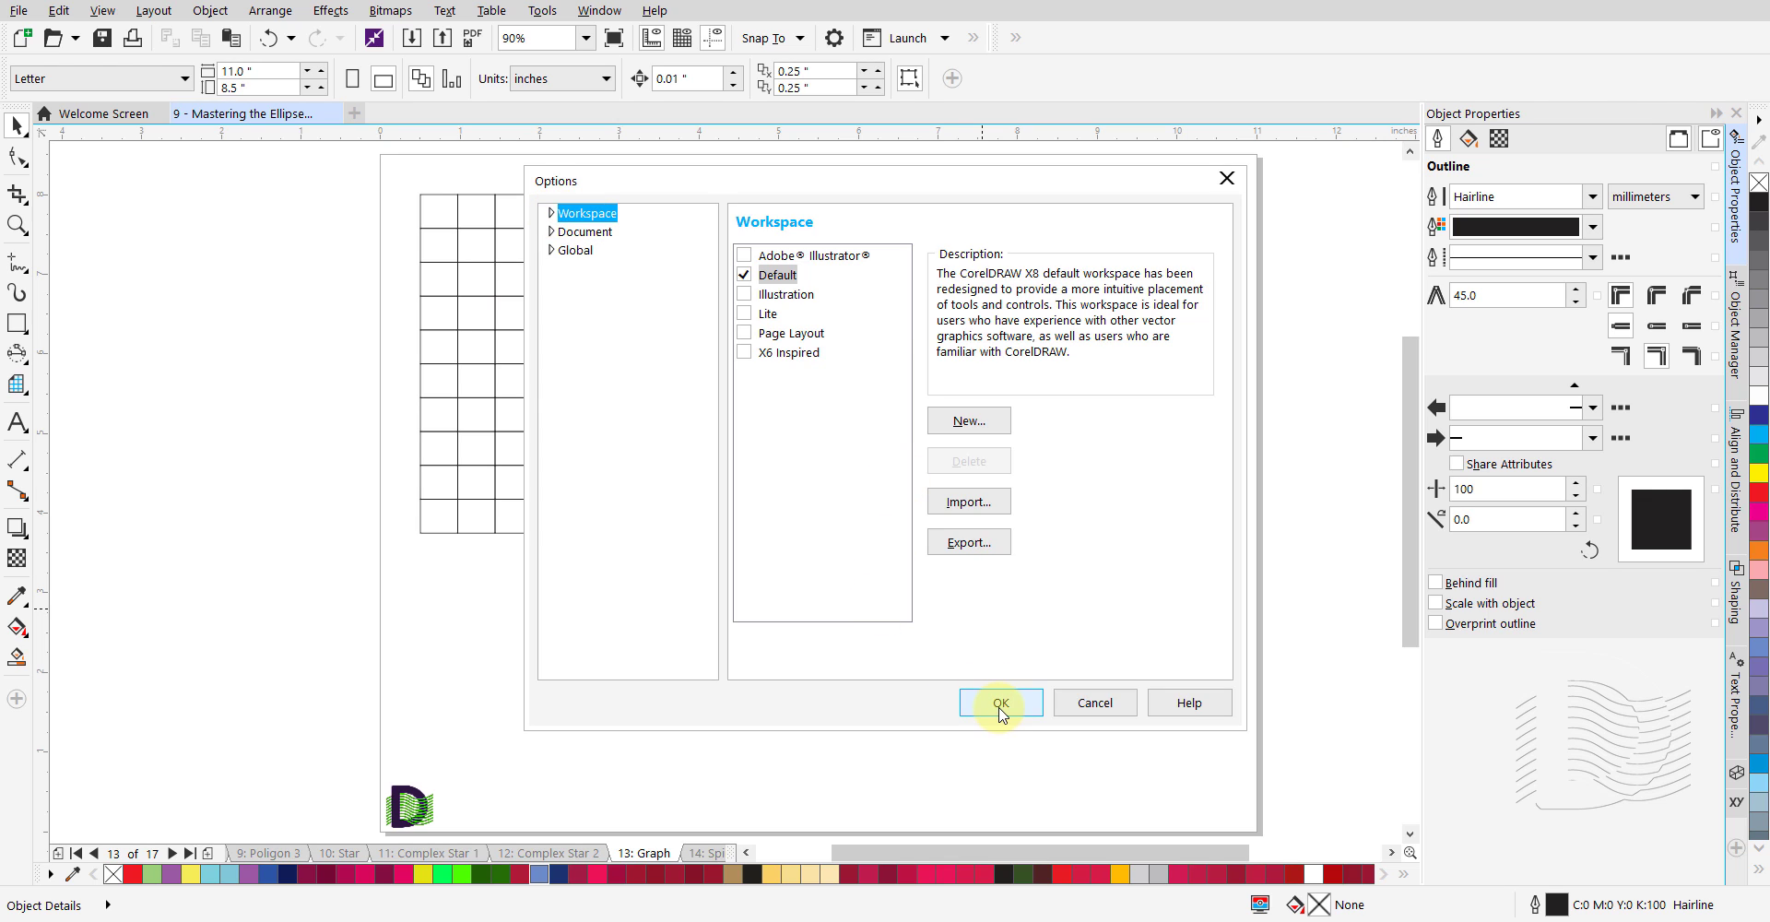
left_click(999, 707)
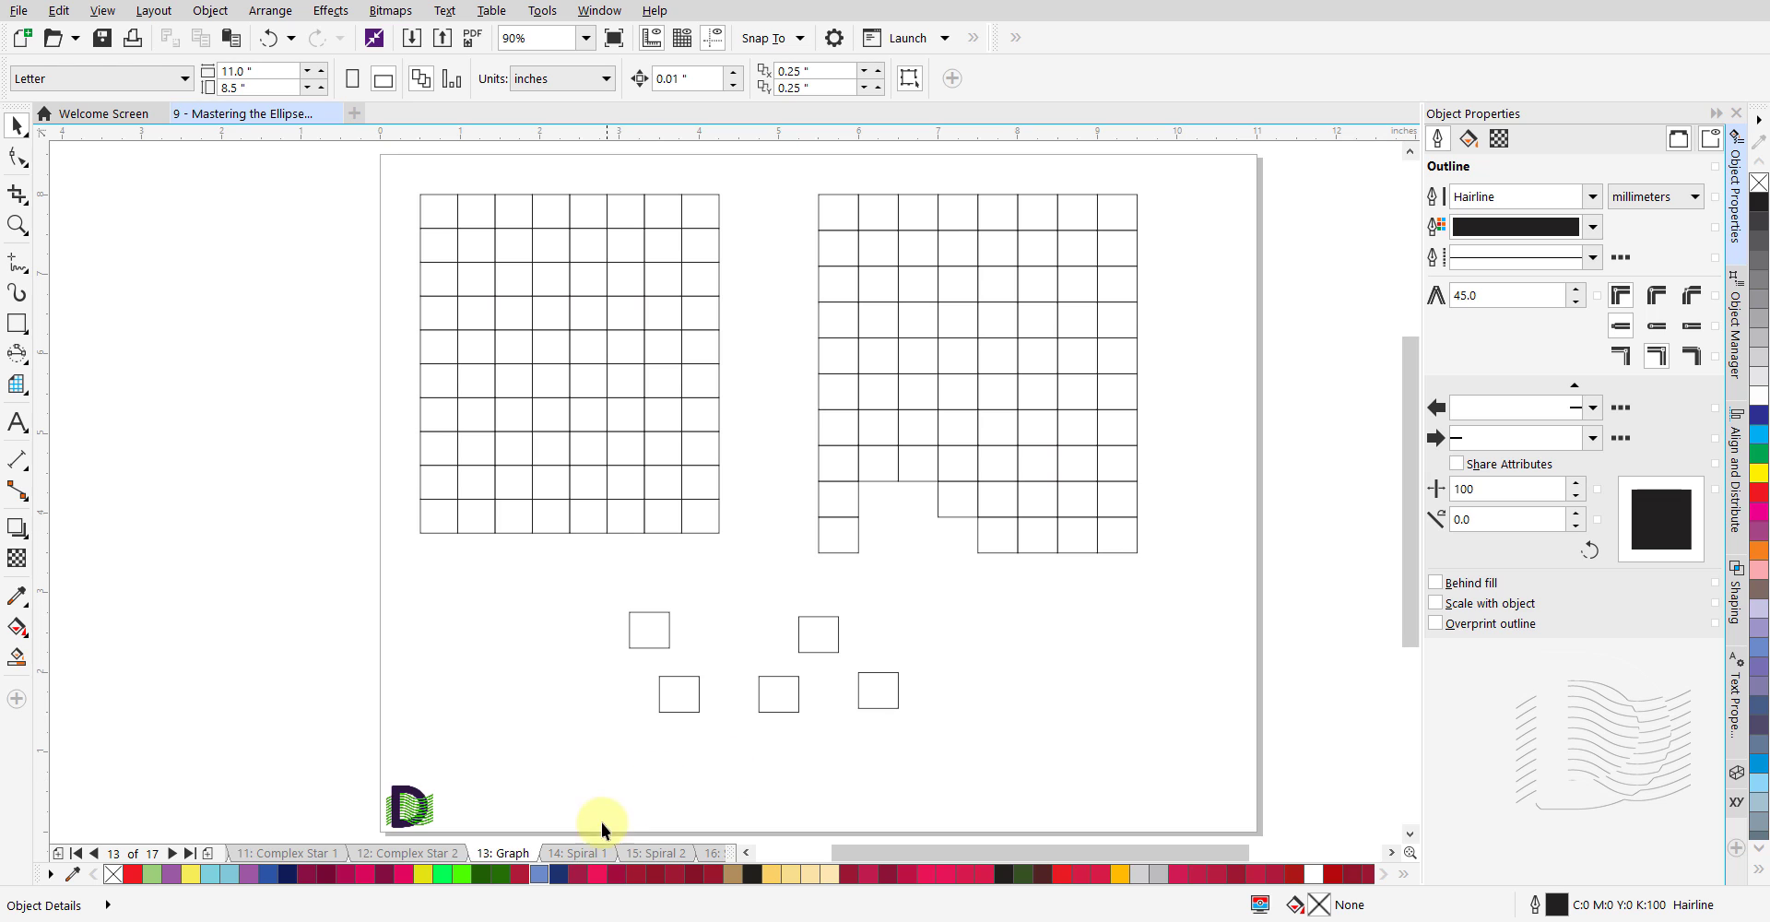
Go to the Spiral 1 page and set the Spiral tool to 8 revolutions.
left_click(580, 854)
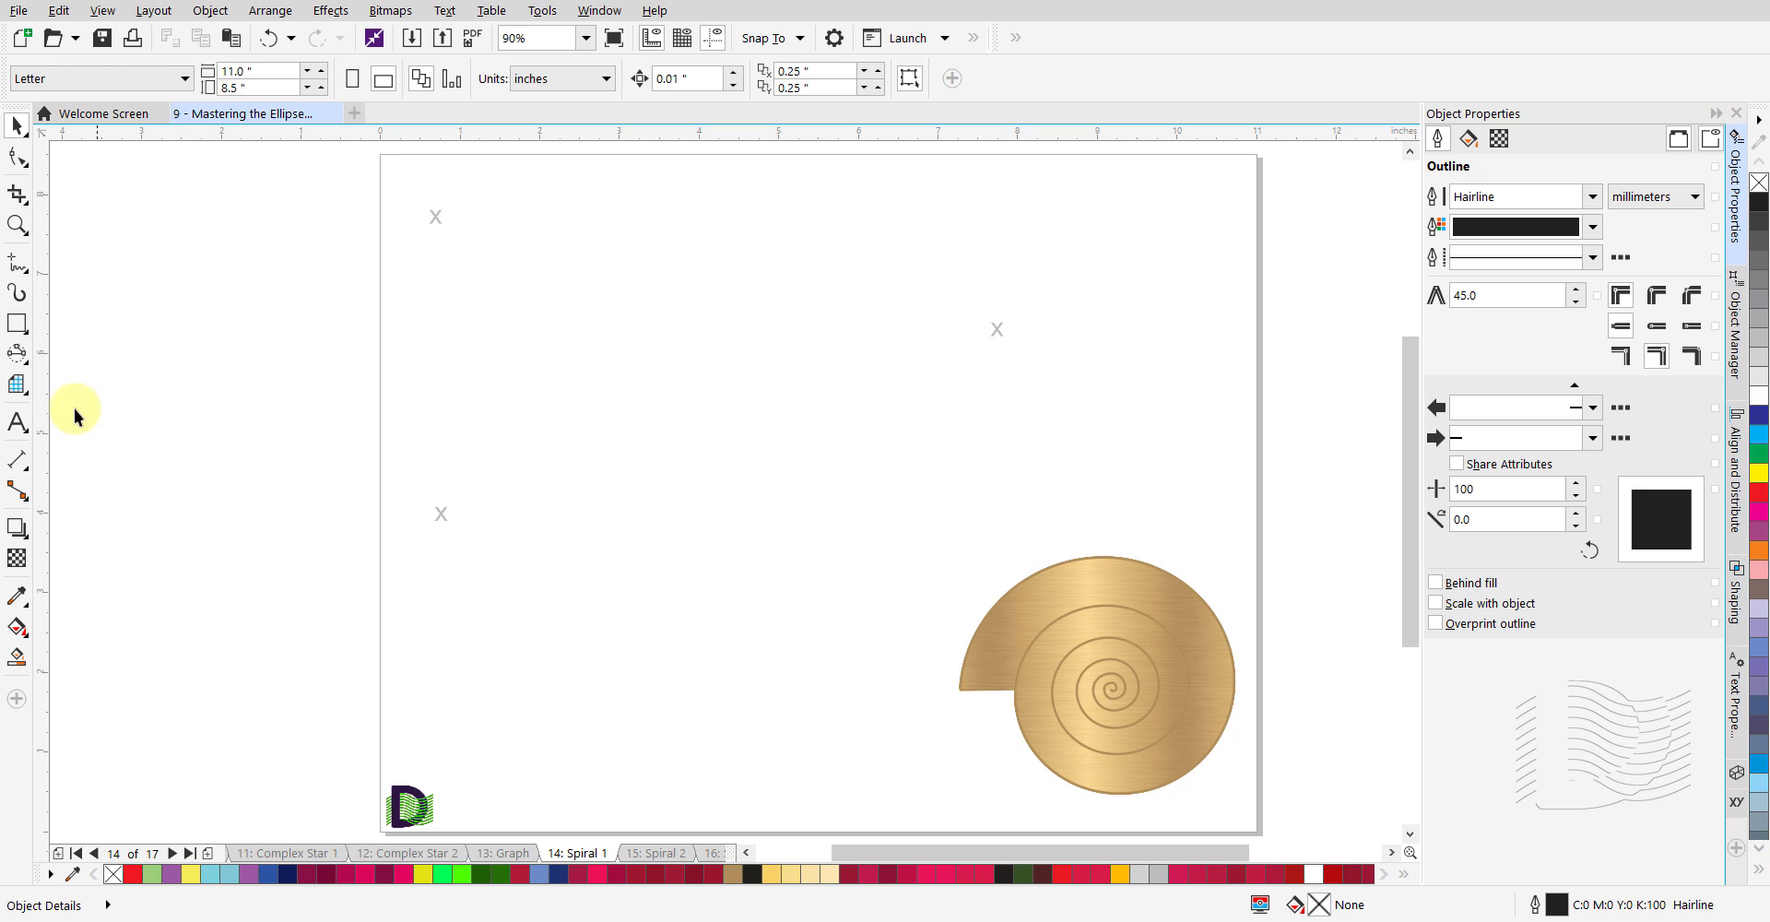
left_click(29, 397)
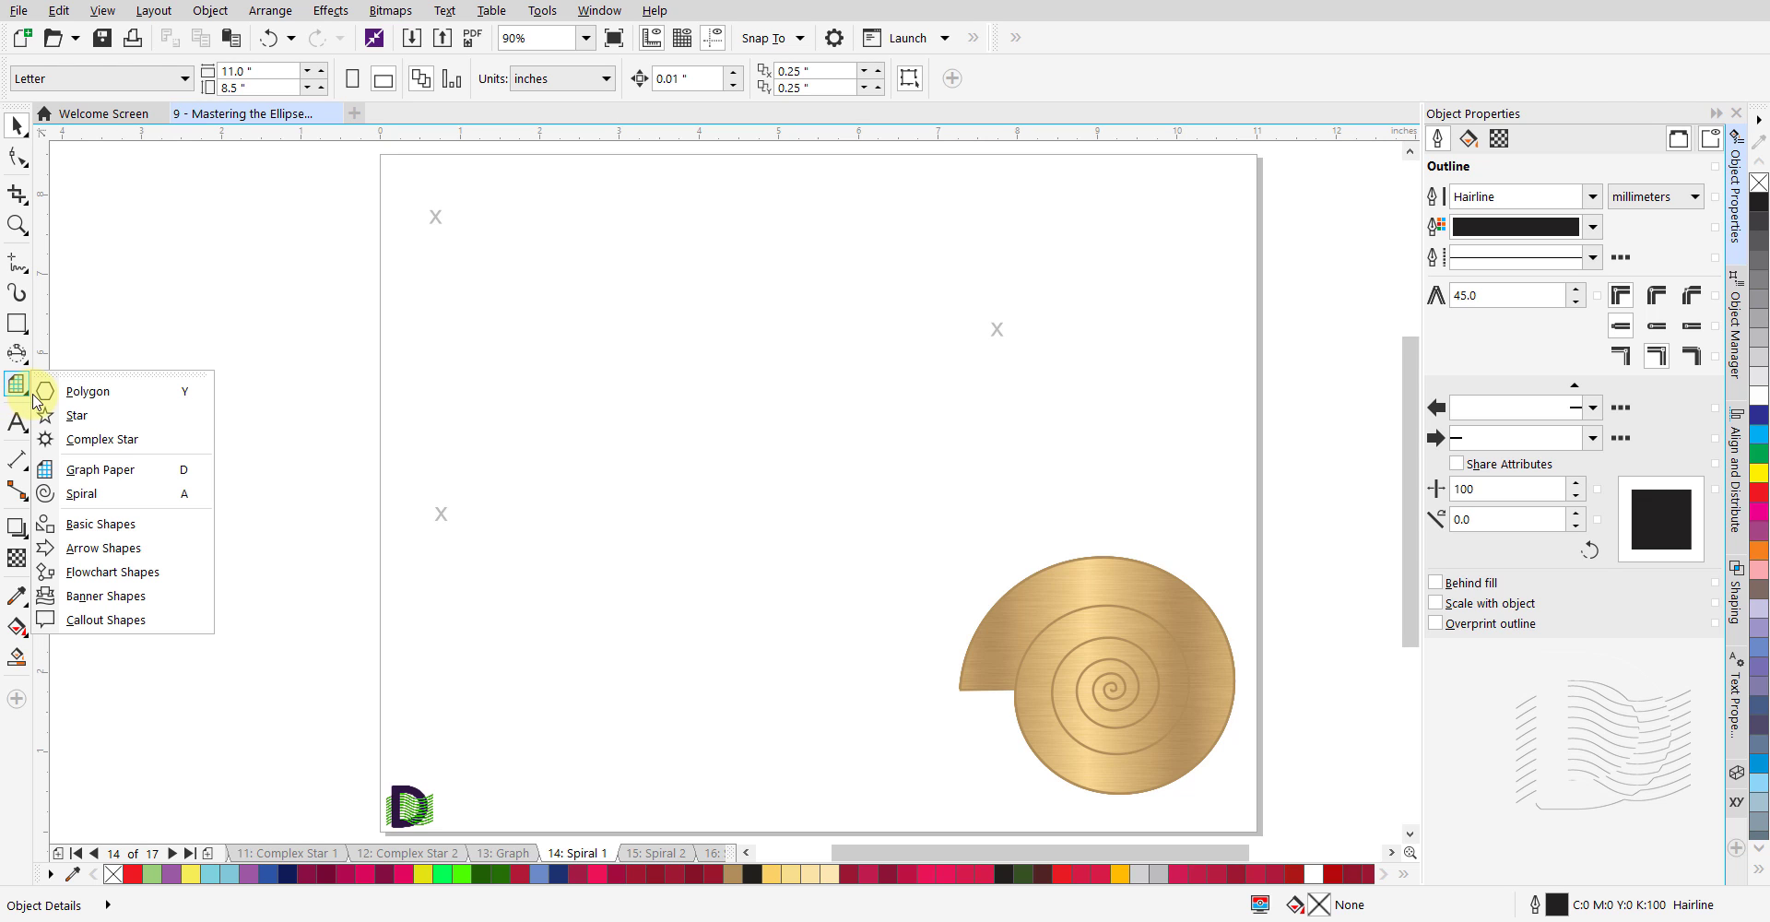
left_click(127, 495)
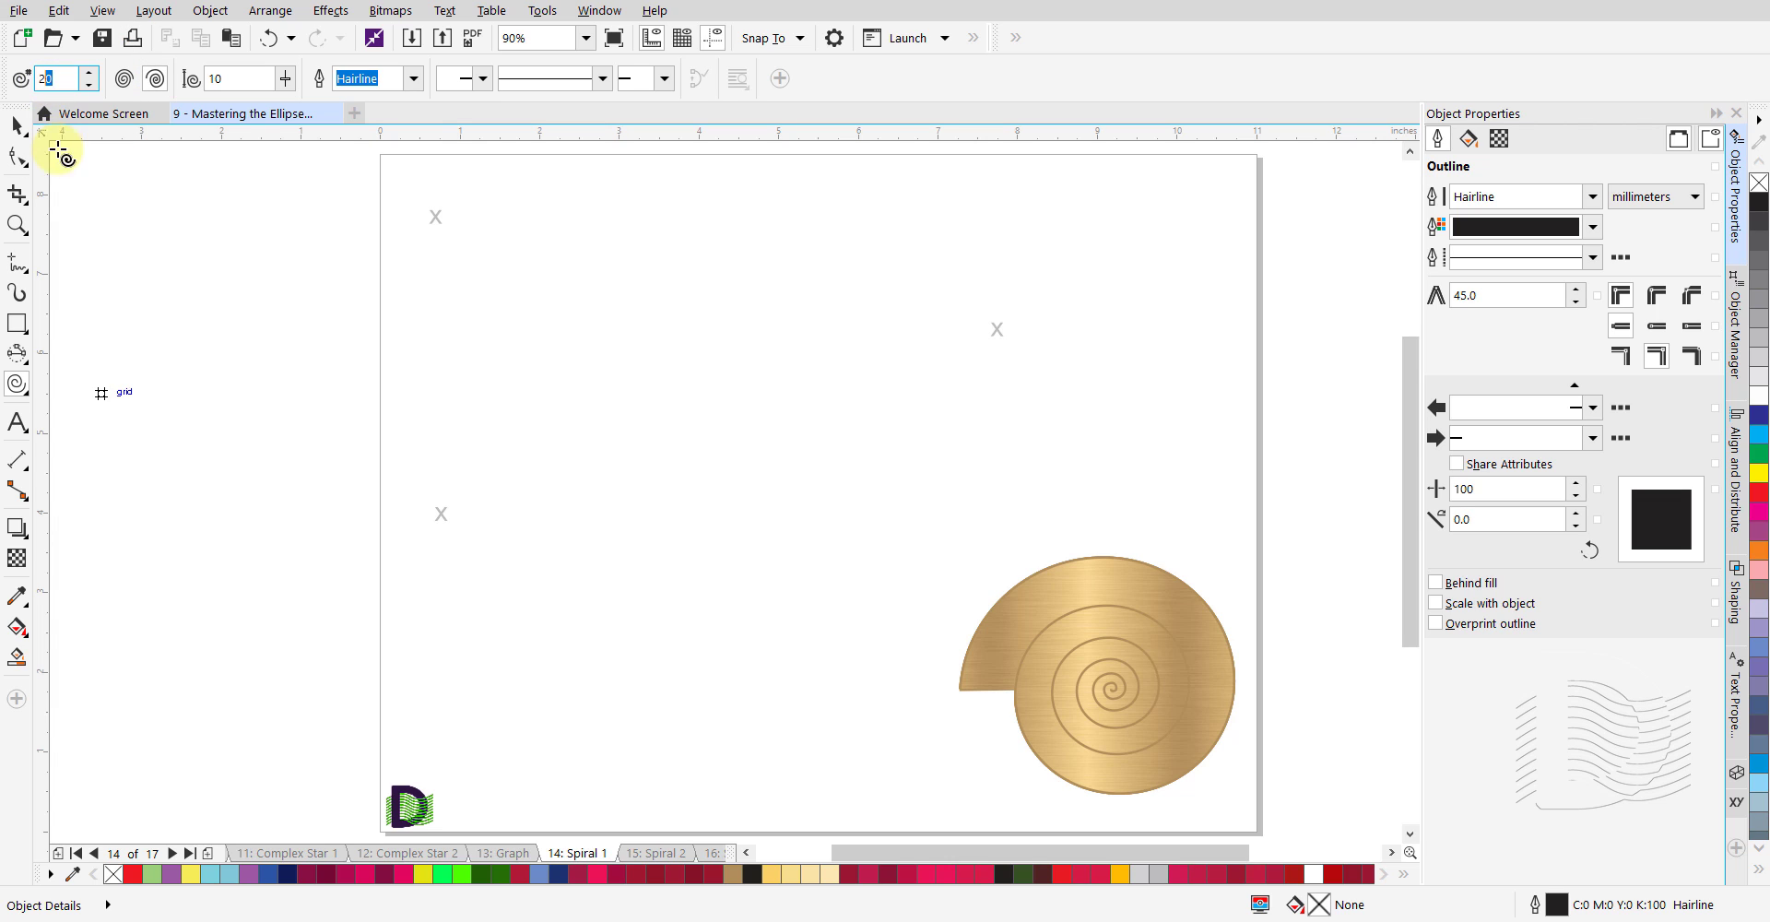
double_click(34, 81)
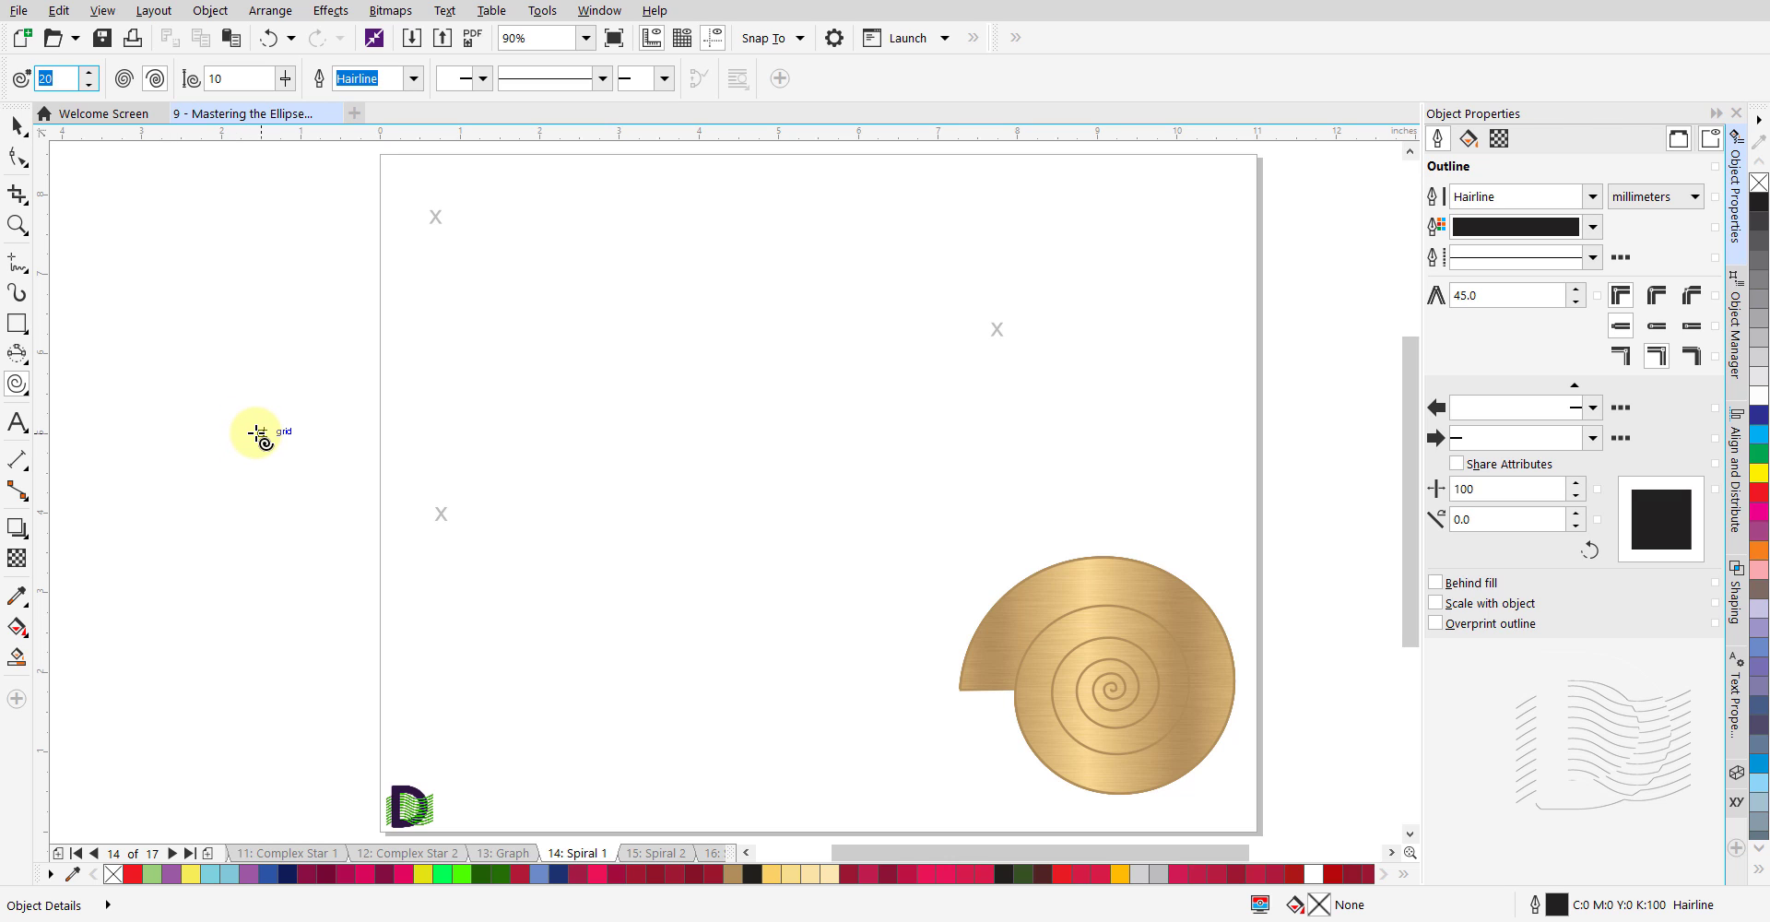
type("8")
key("Return")
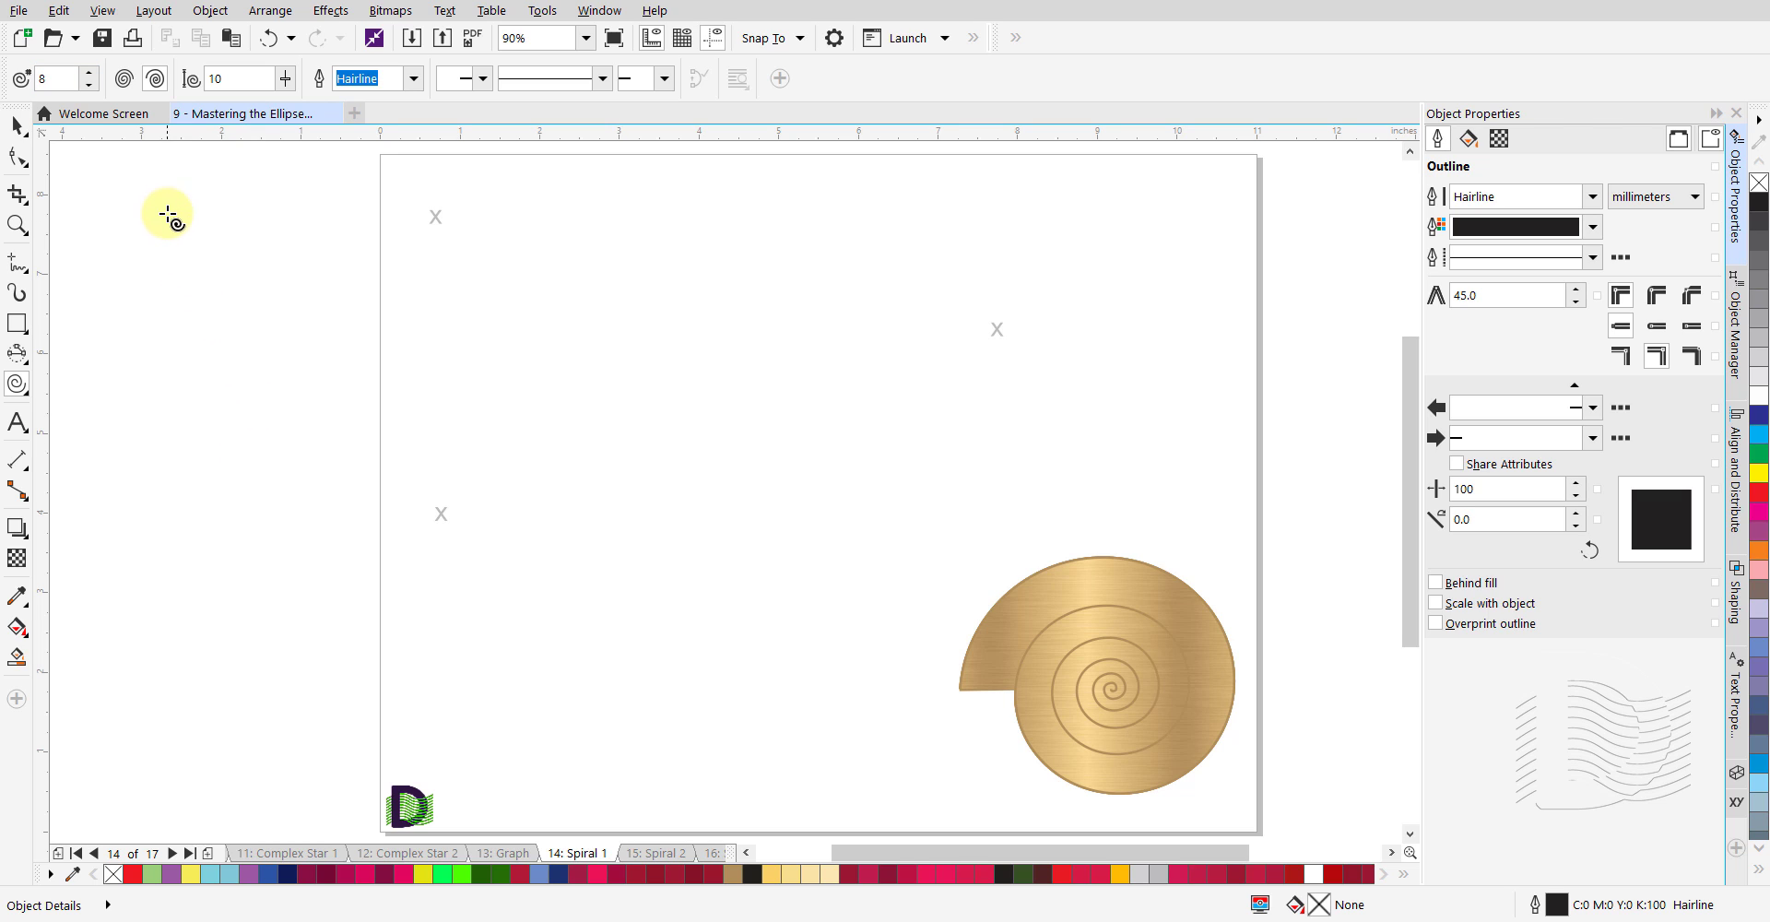
Choose the symmetrical spiral type, draw a spiral about 2.8 by 2.7 inches down and right from the page's upper-left X, and deselect it.
left_click(124, 79)
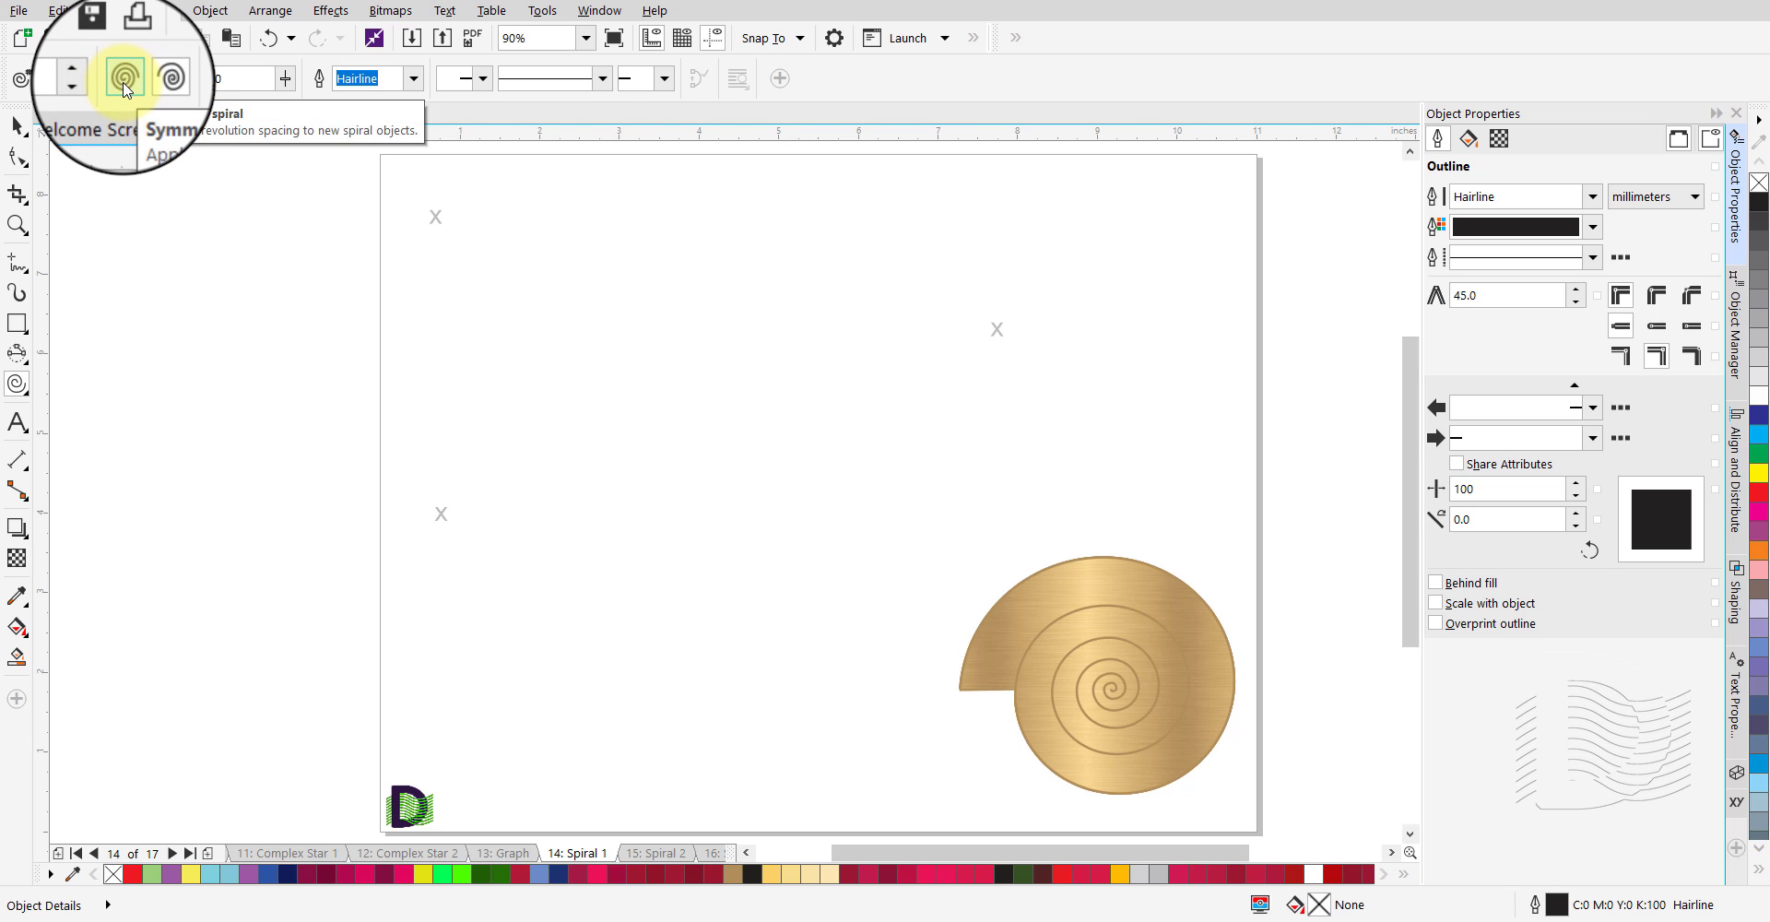
left_click(157, 82)
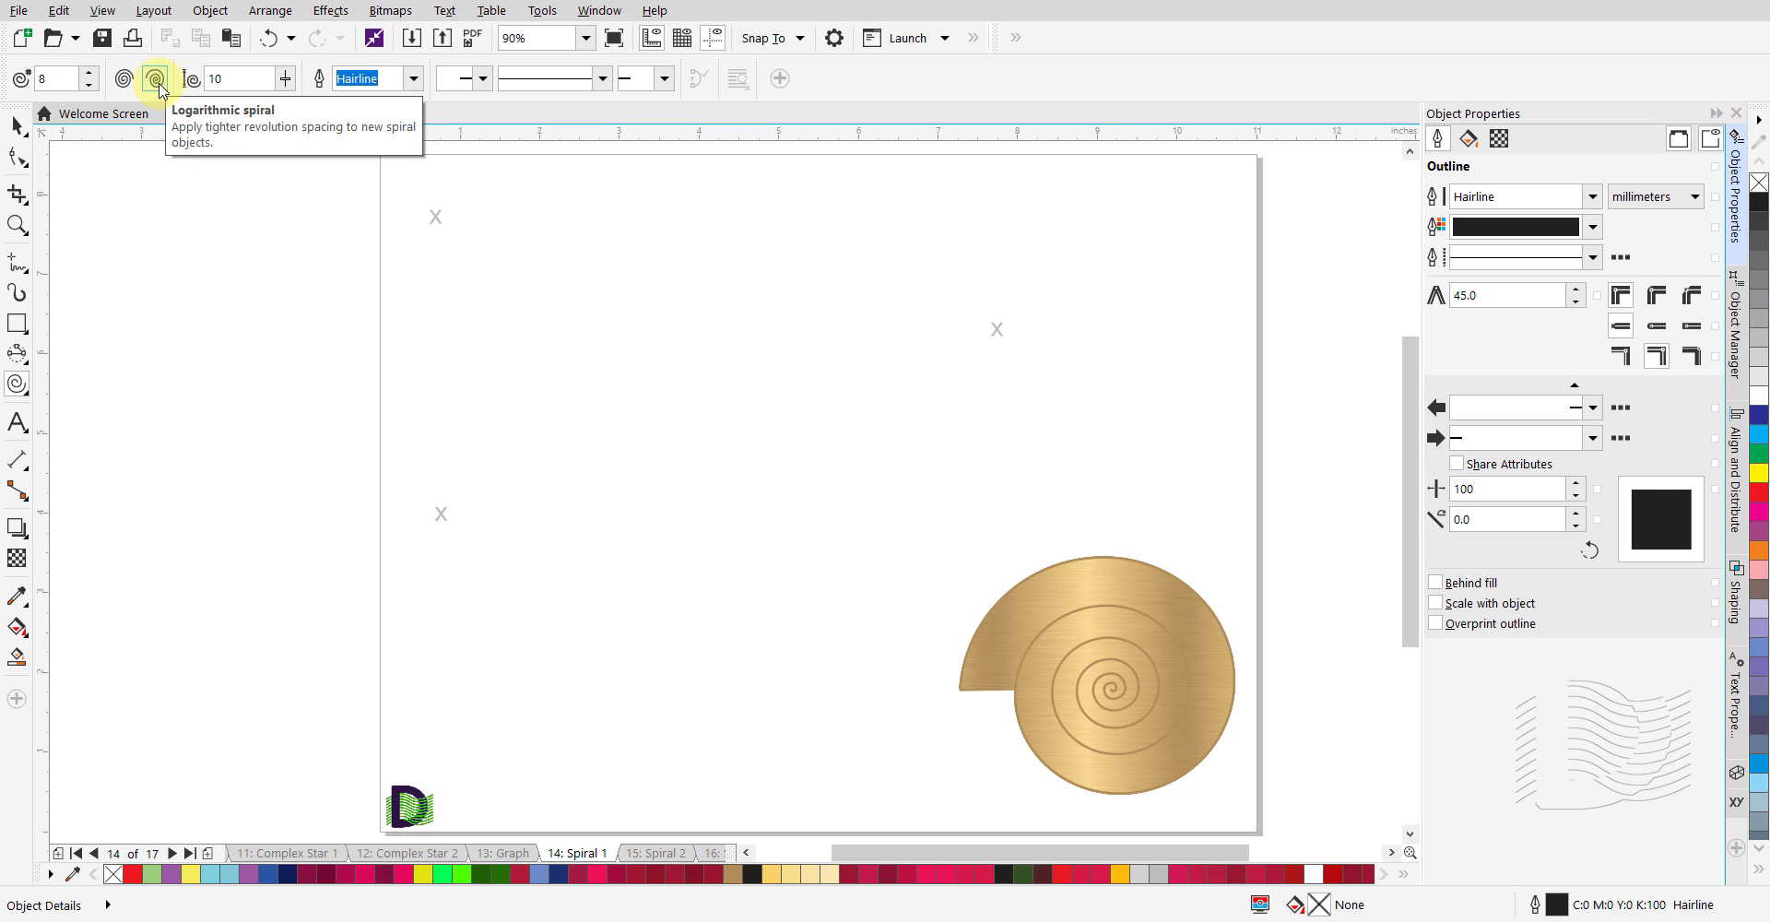
left_click(123, 79)
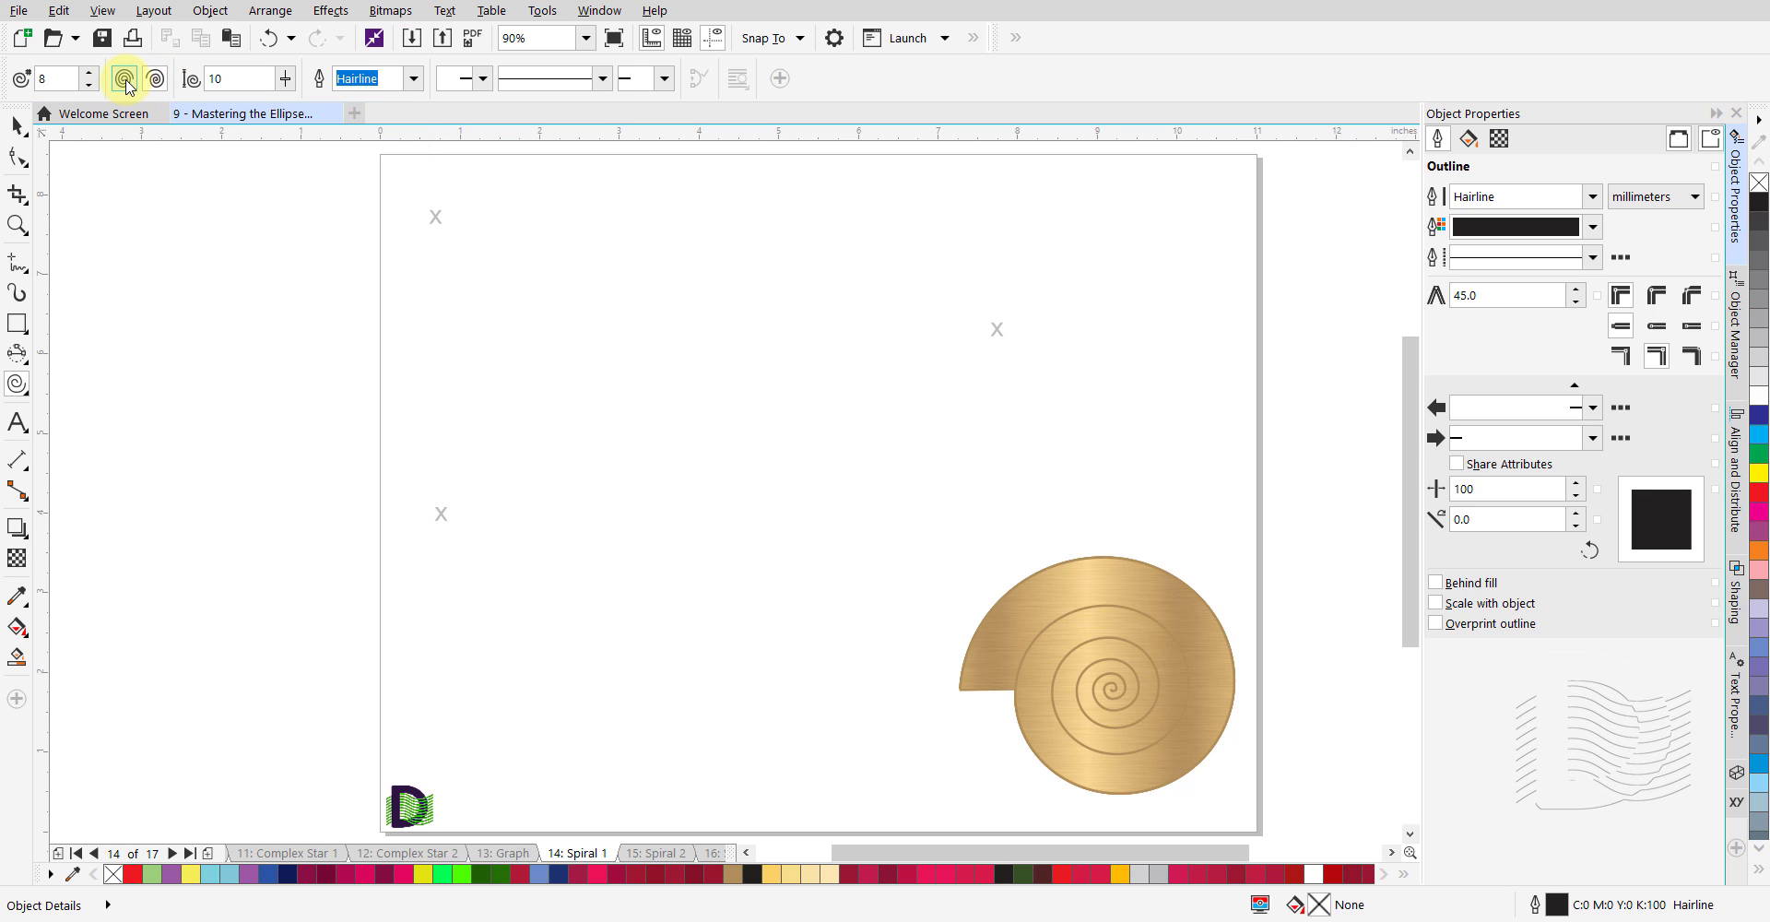
left_click(126, 81)
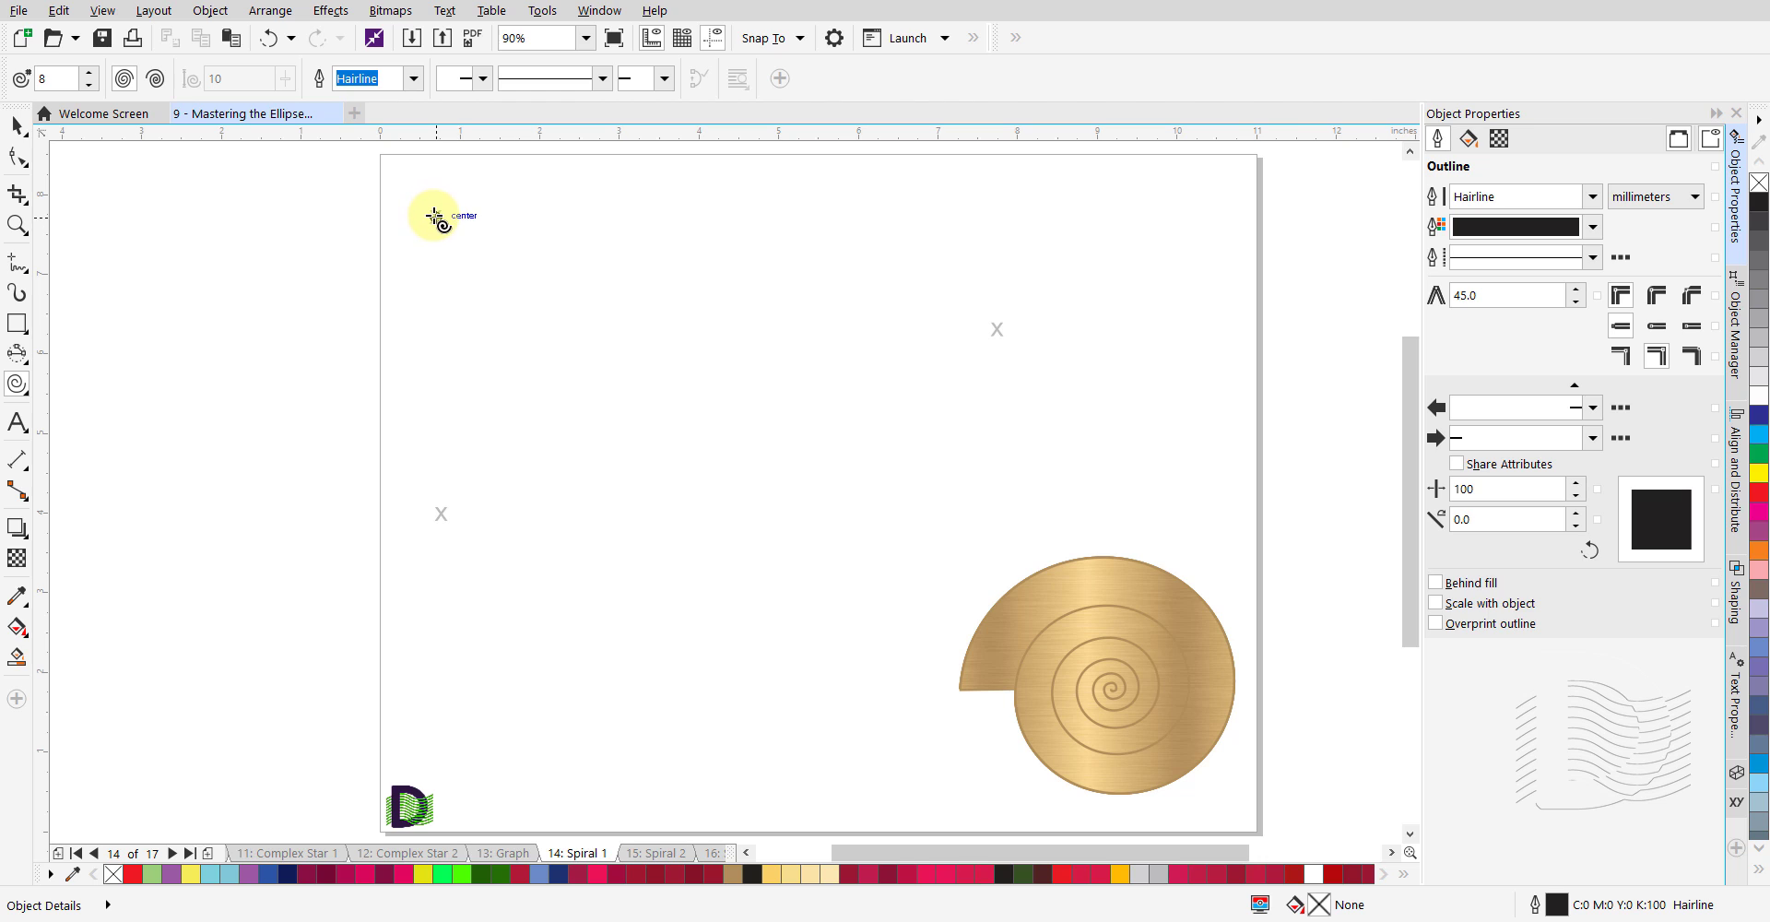
left_click_drag(435, 217, 436, 217)
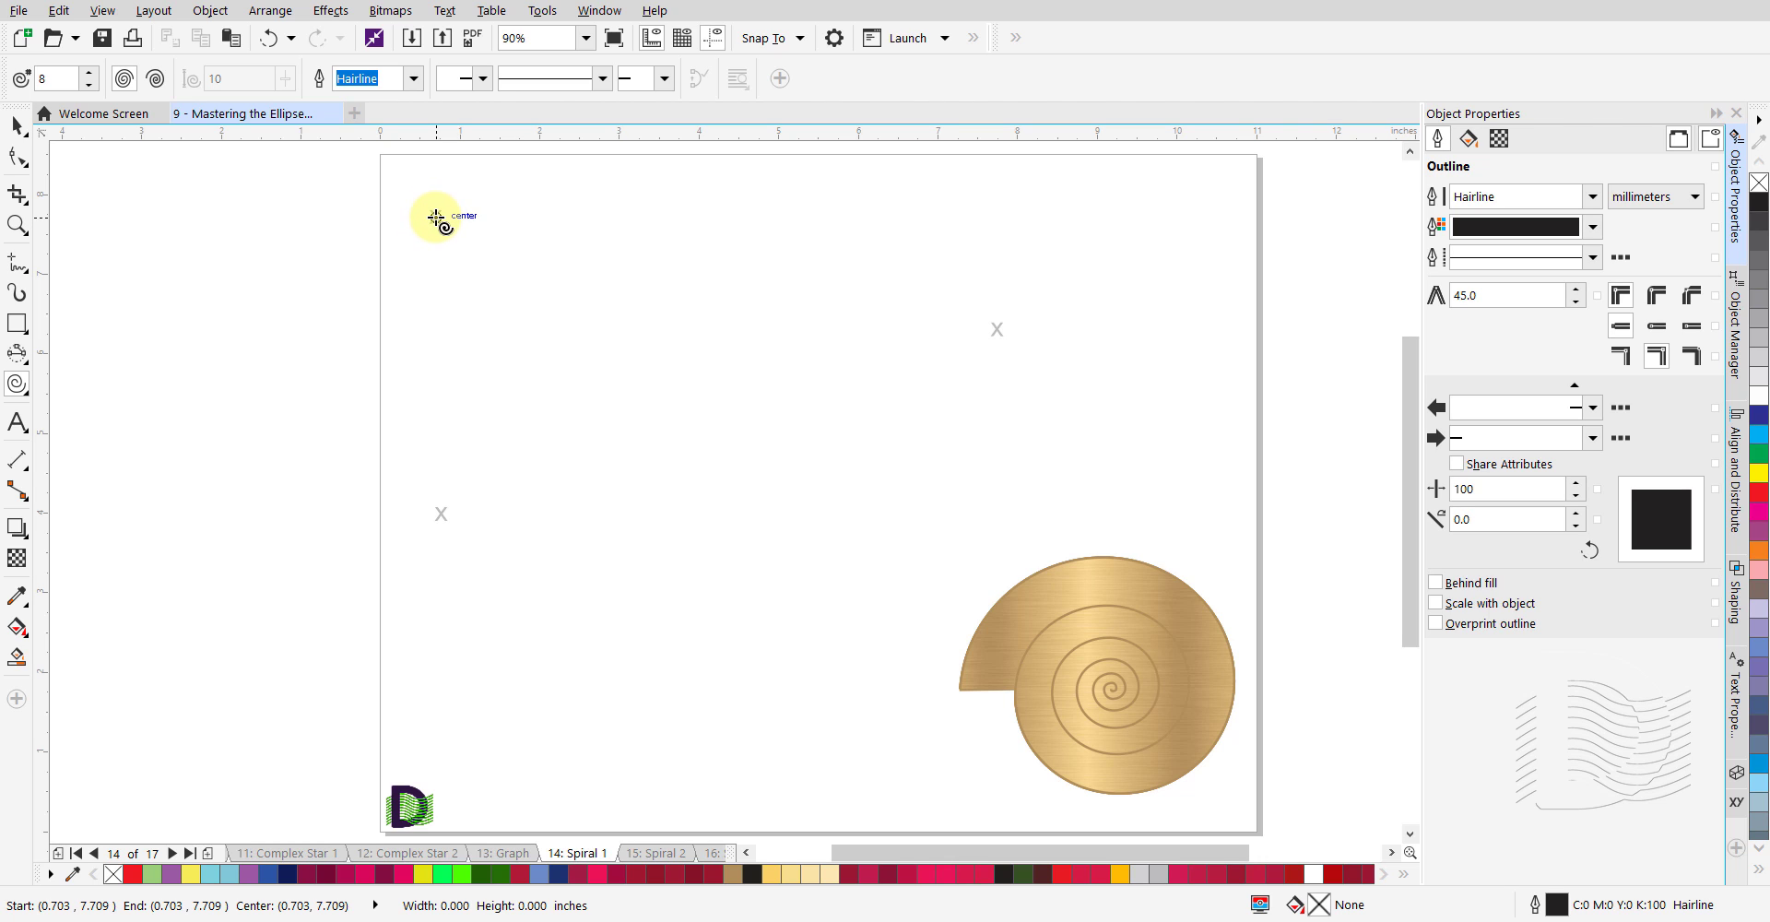
left_click_drag(435, 217, 658, 432)
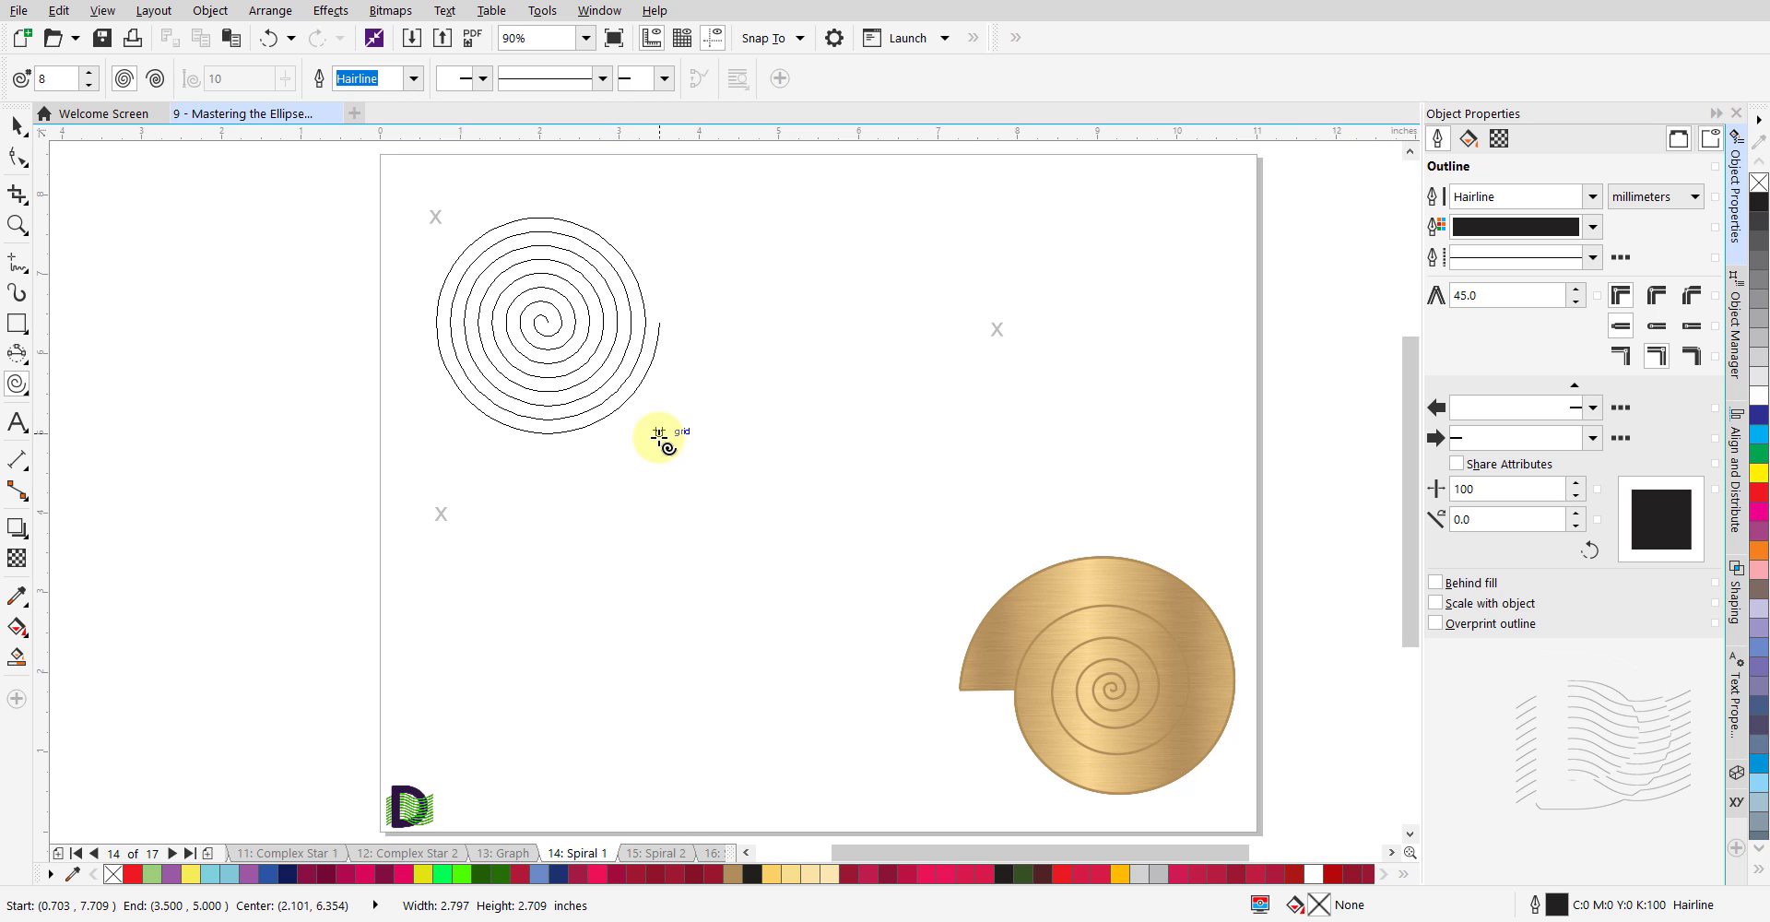
left_click_drag(658, 432, 659, 432)
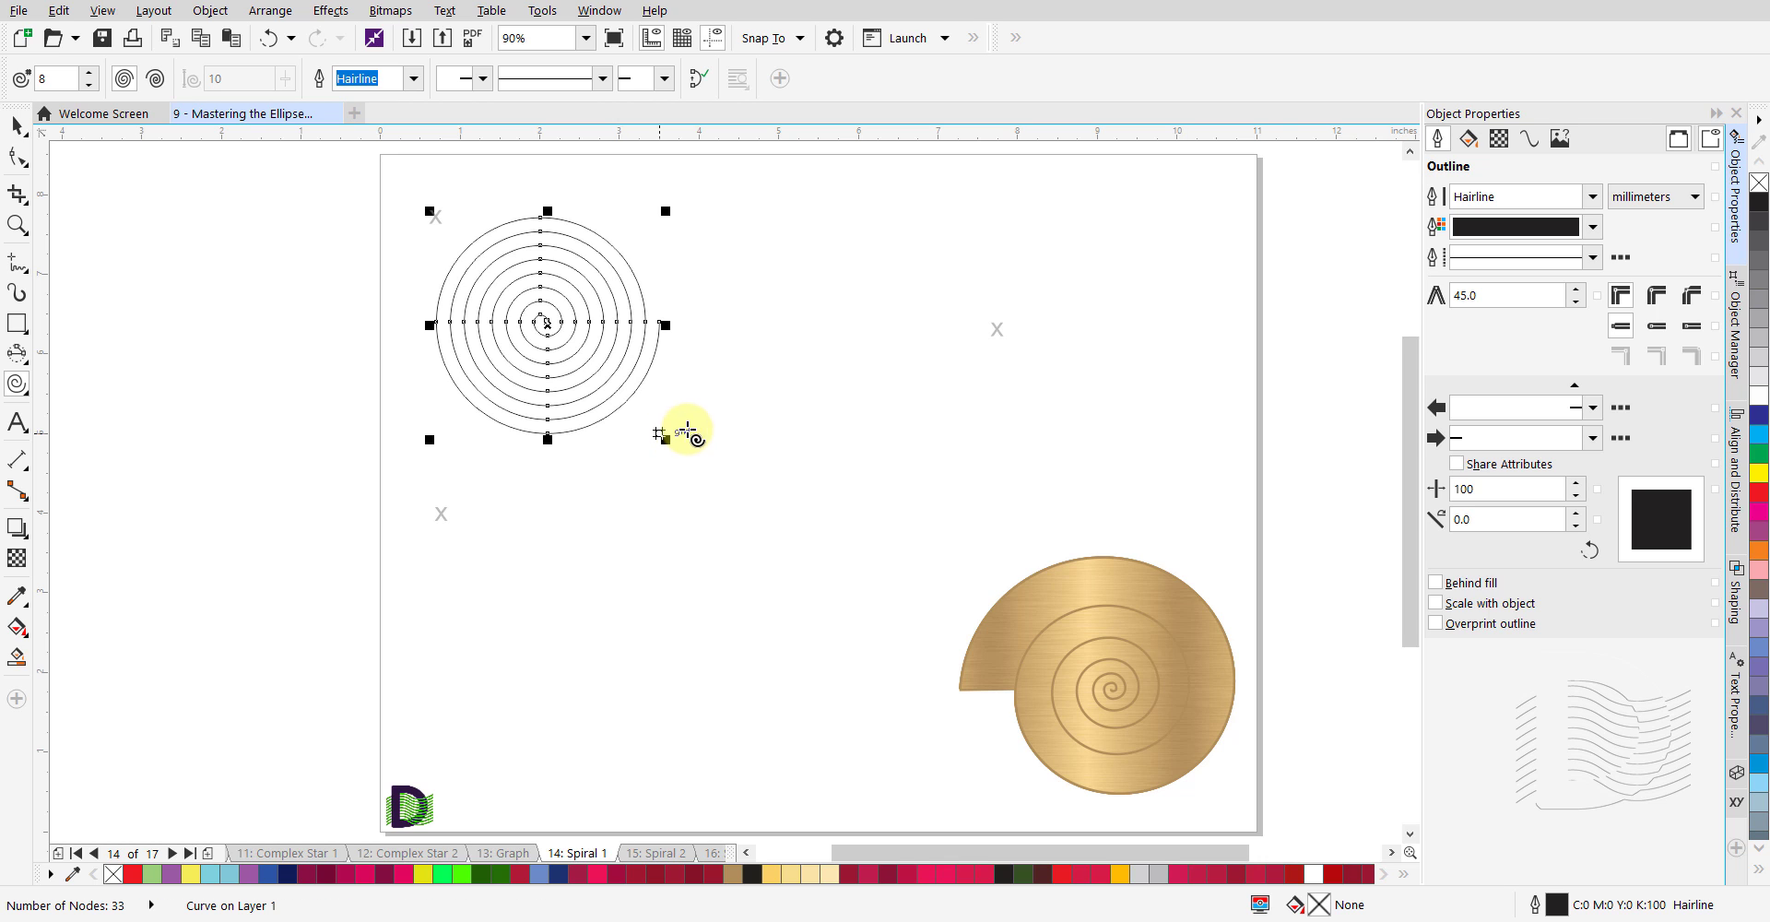
key("Escape")
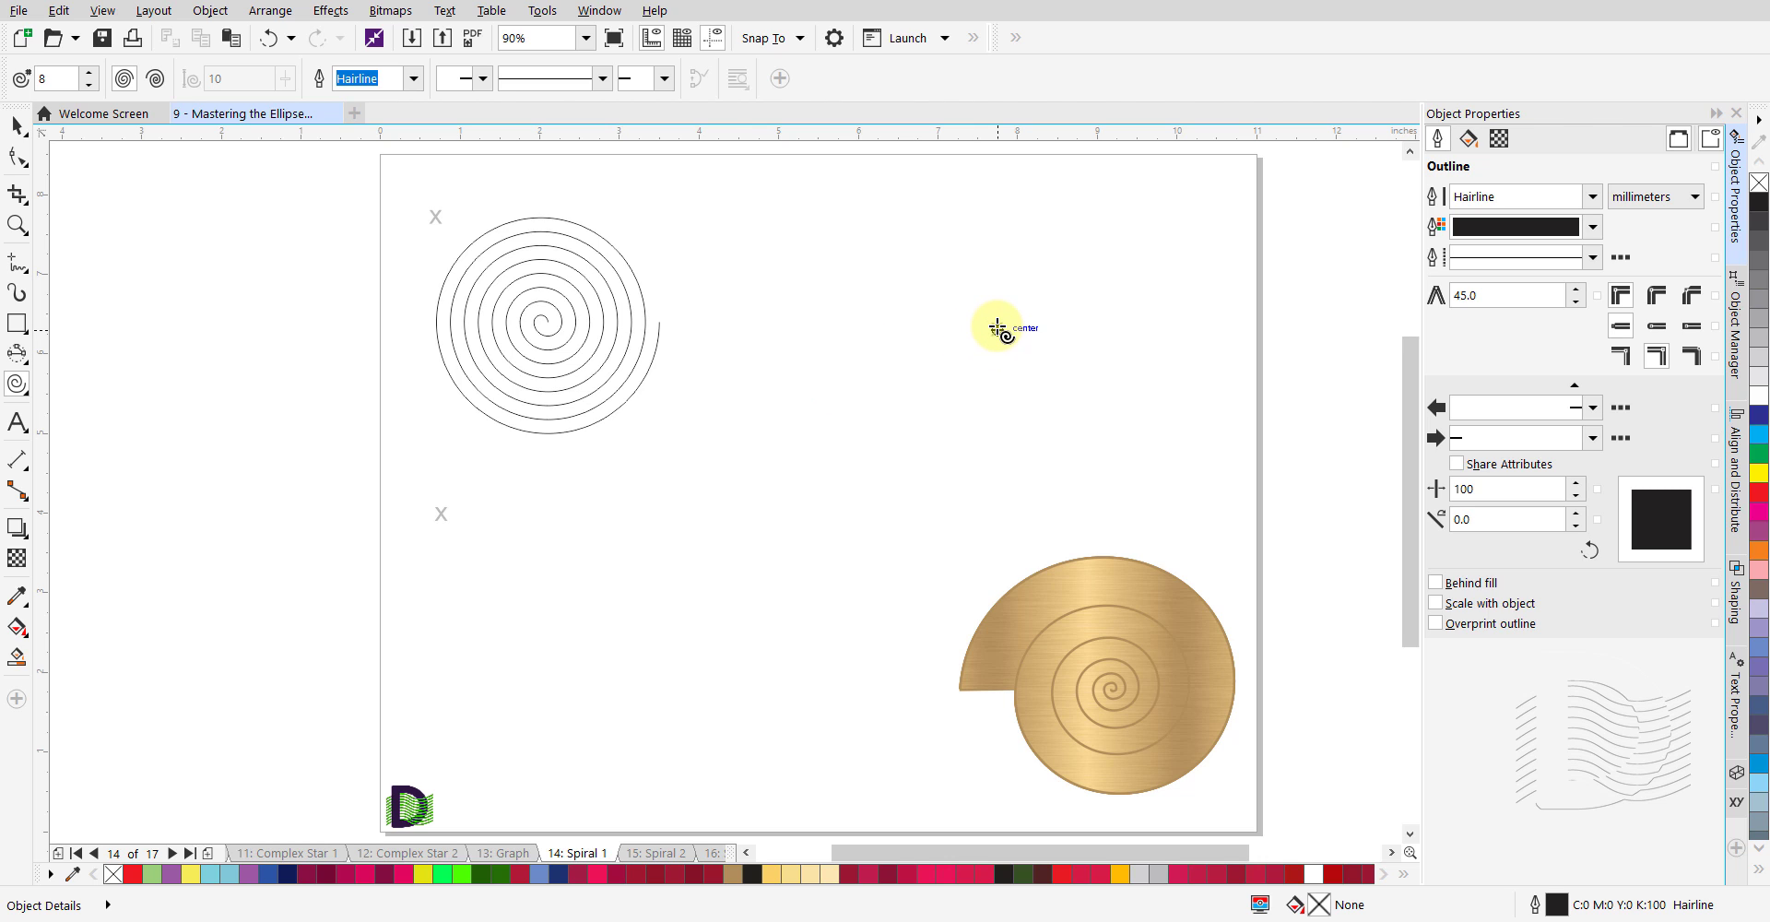
Draw a second symmetrical spiral, about 3.5 by 3.1 inches, outward from its center at the X in the page's upper right.
left_click(996, 330)
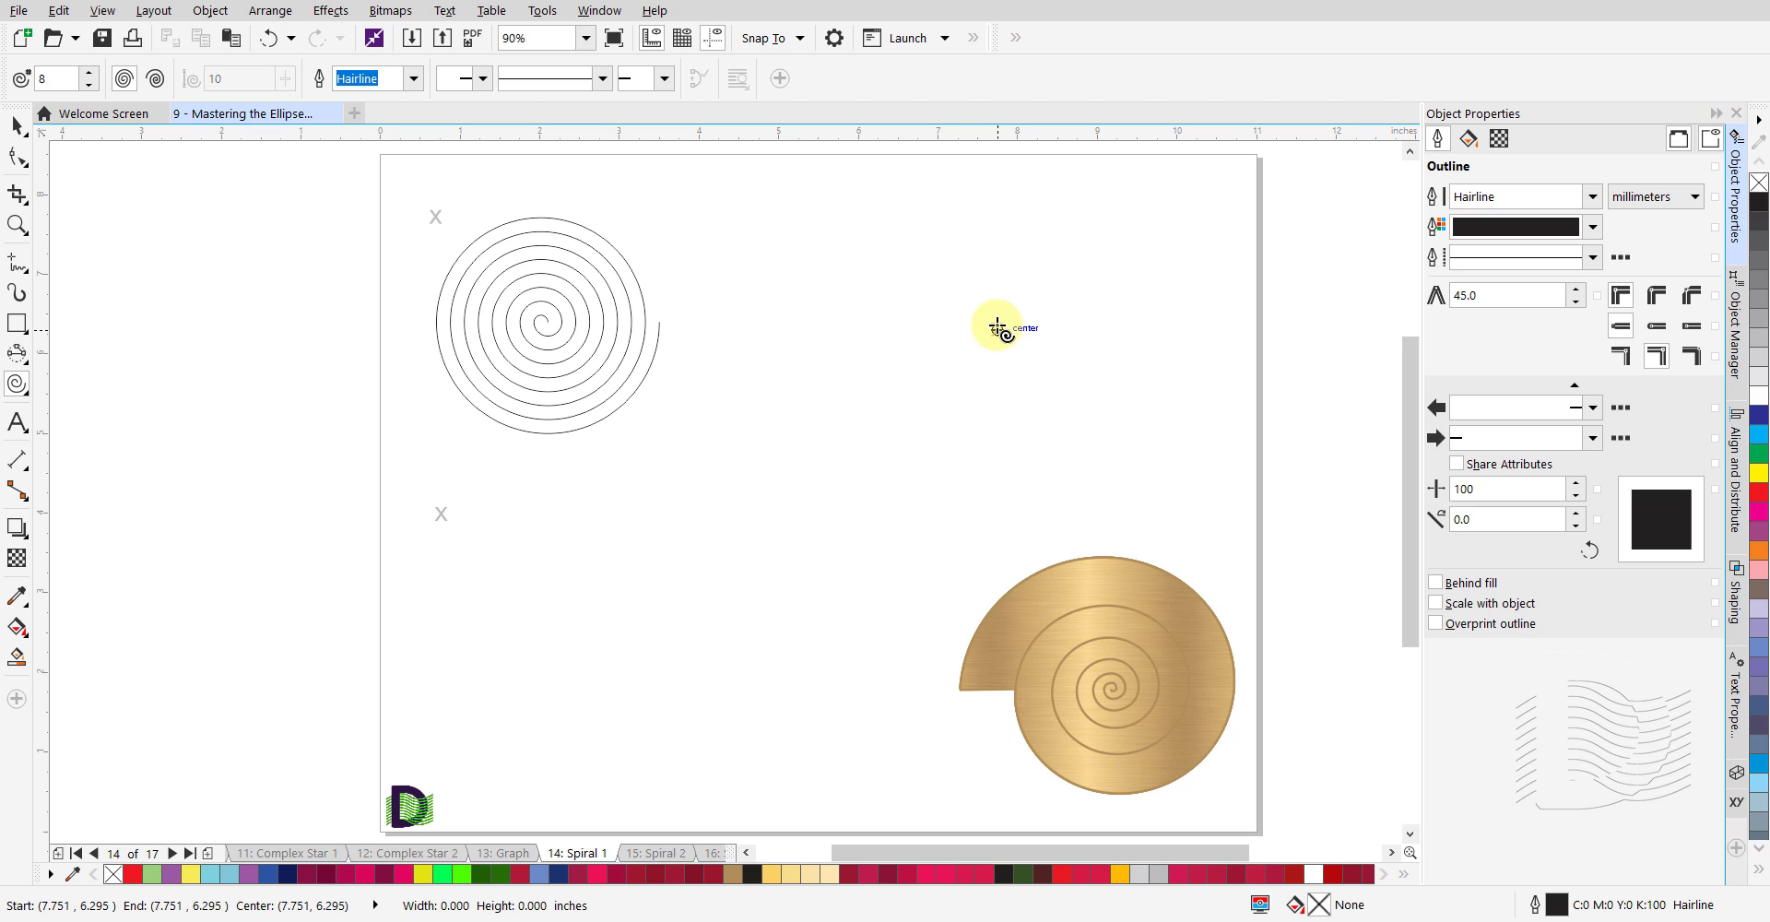
left_click_drag(997, 329, 1133, 453)
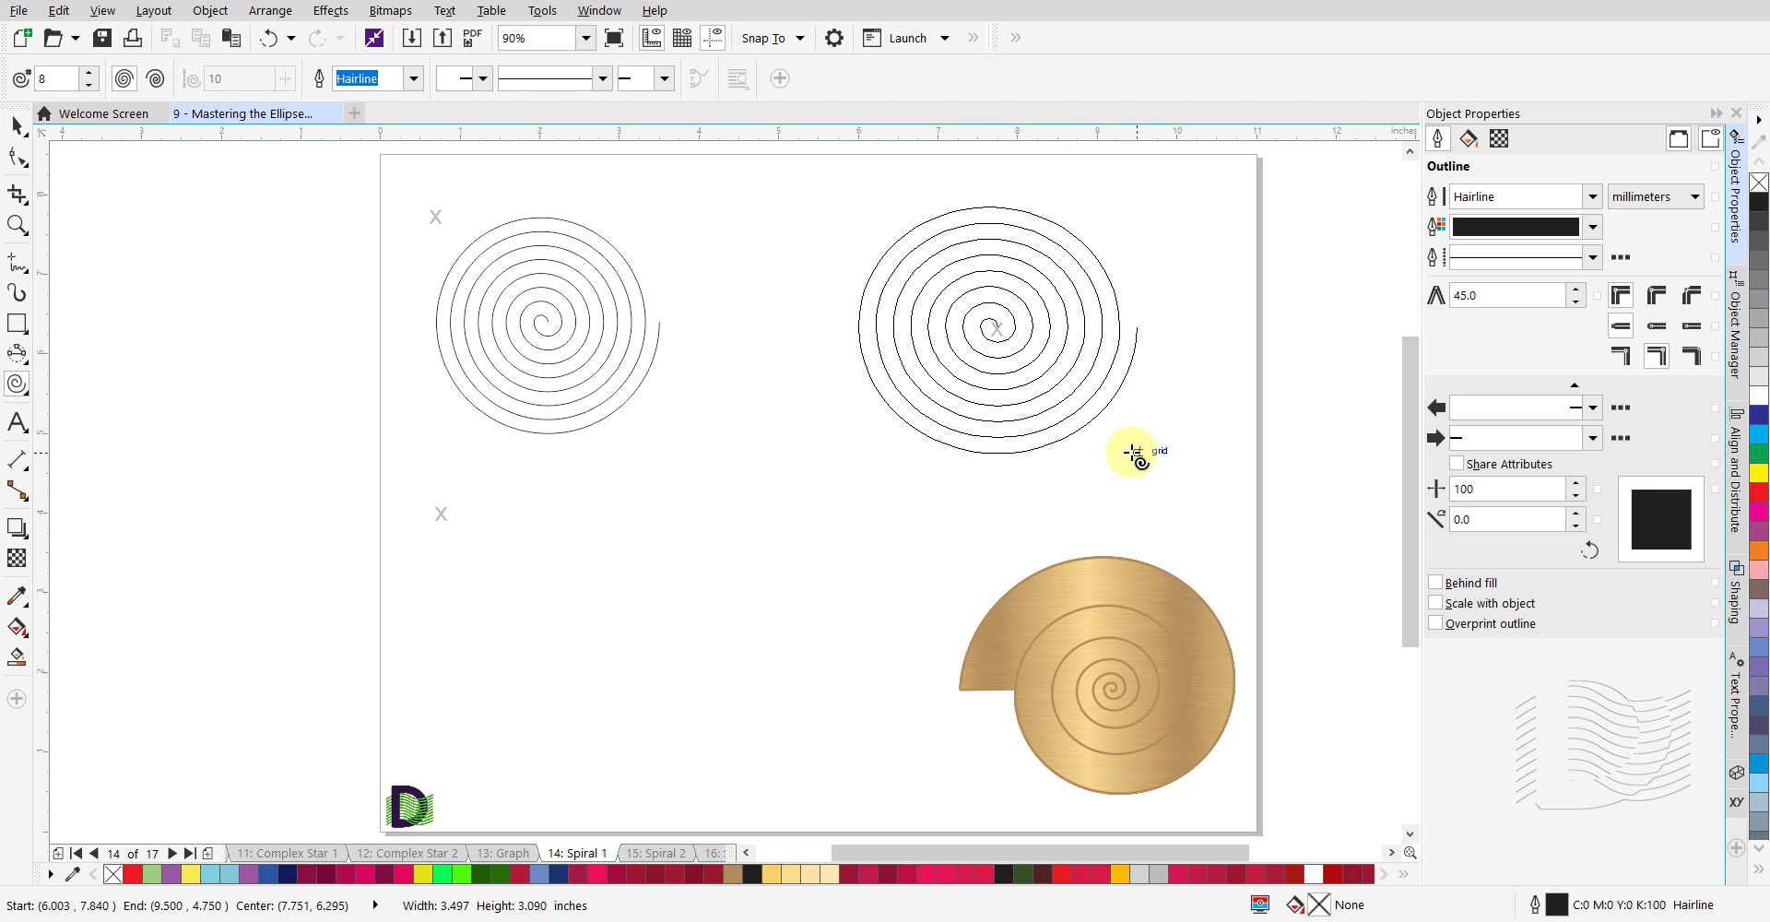
left_click_drag(1133, 452, 1132, 453)
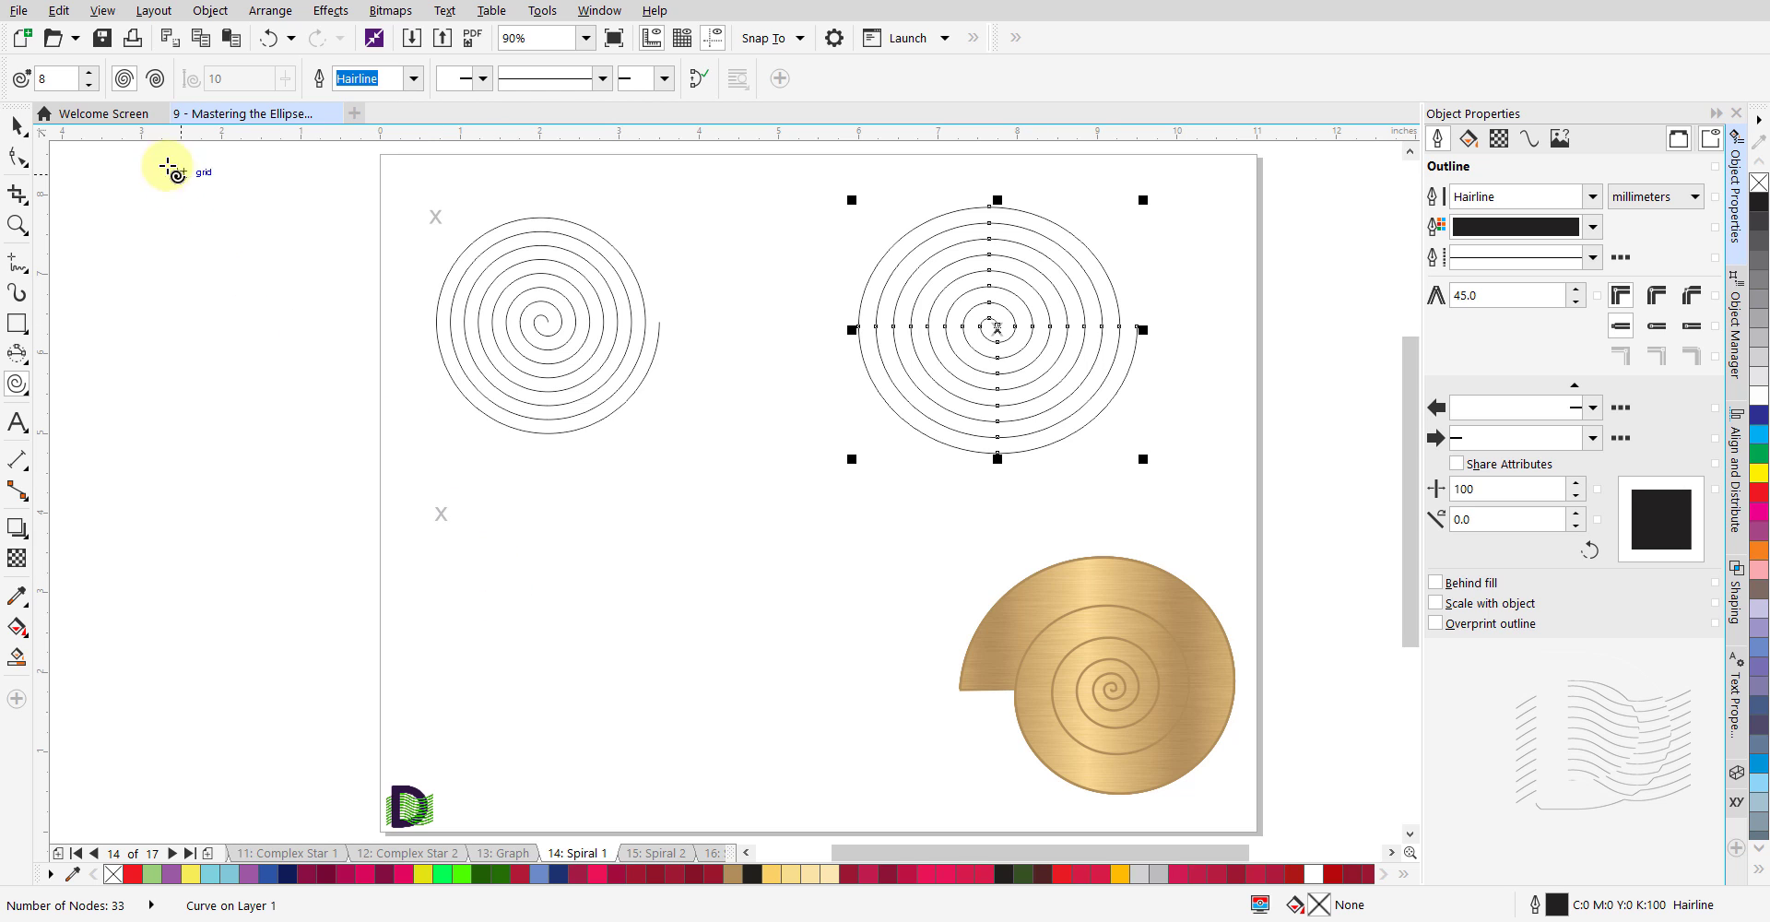
Switch the Spiral tool to logarithmic spirals with an expansion factor of 50.
left_click(155, 81)
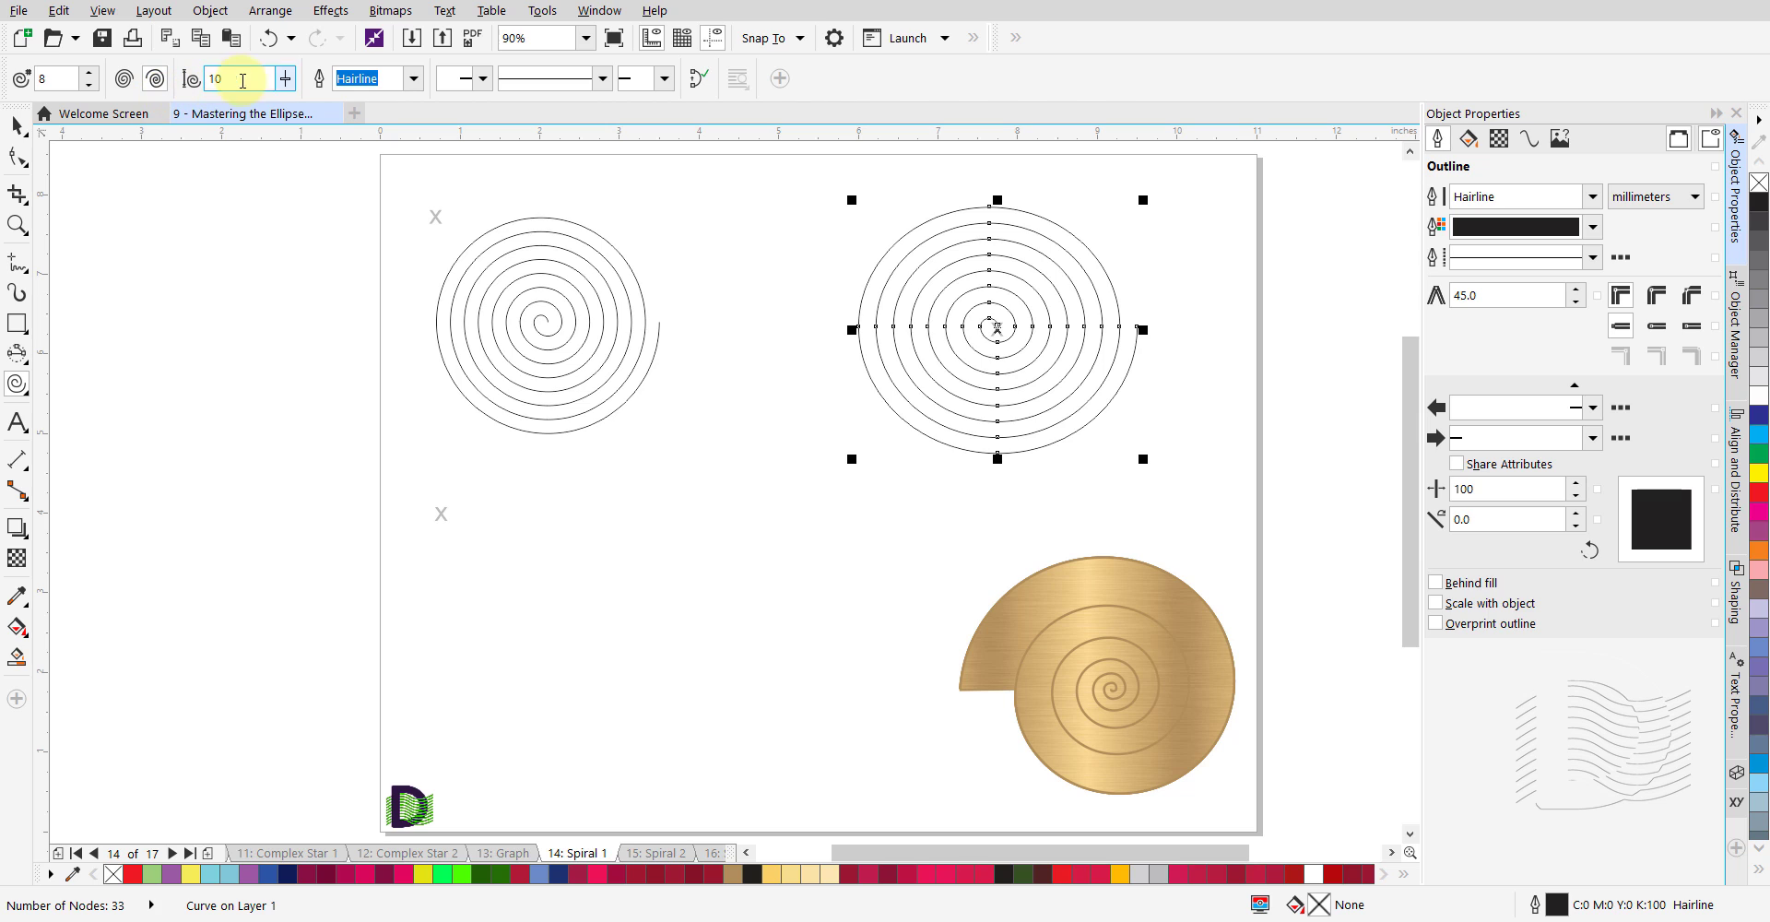
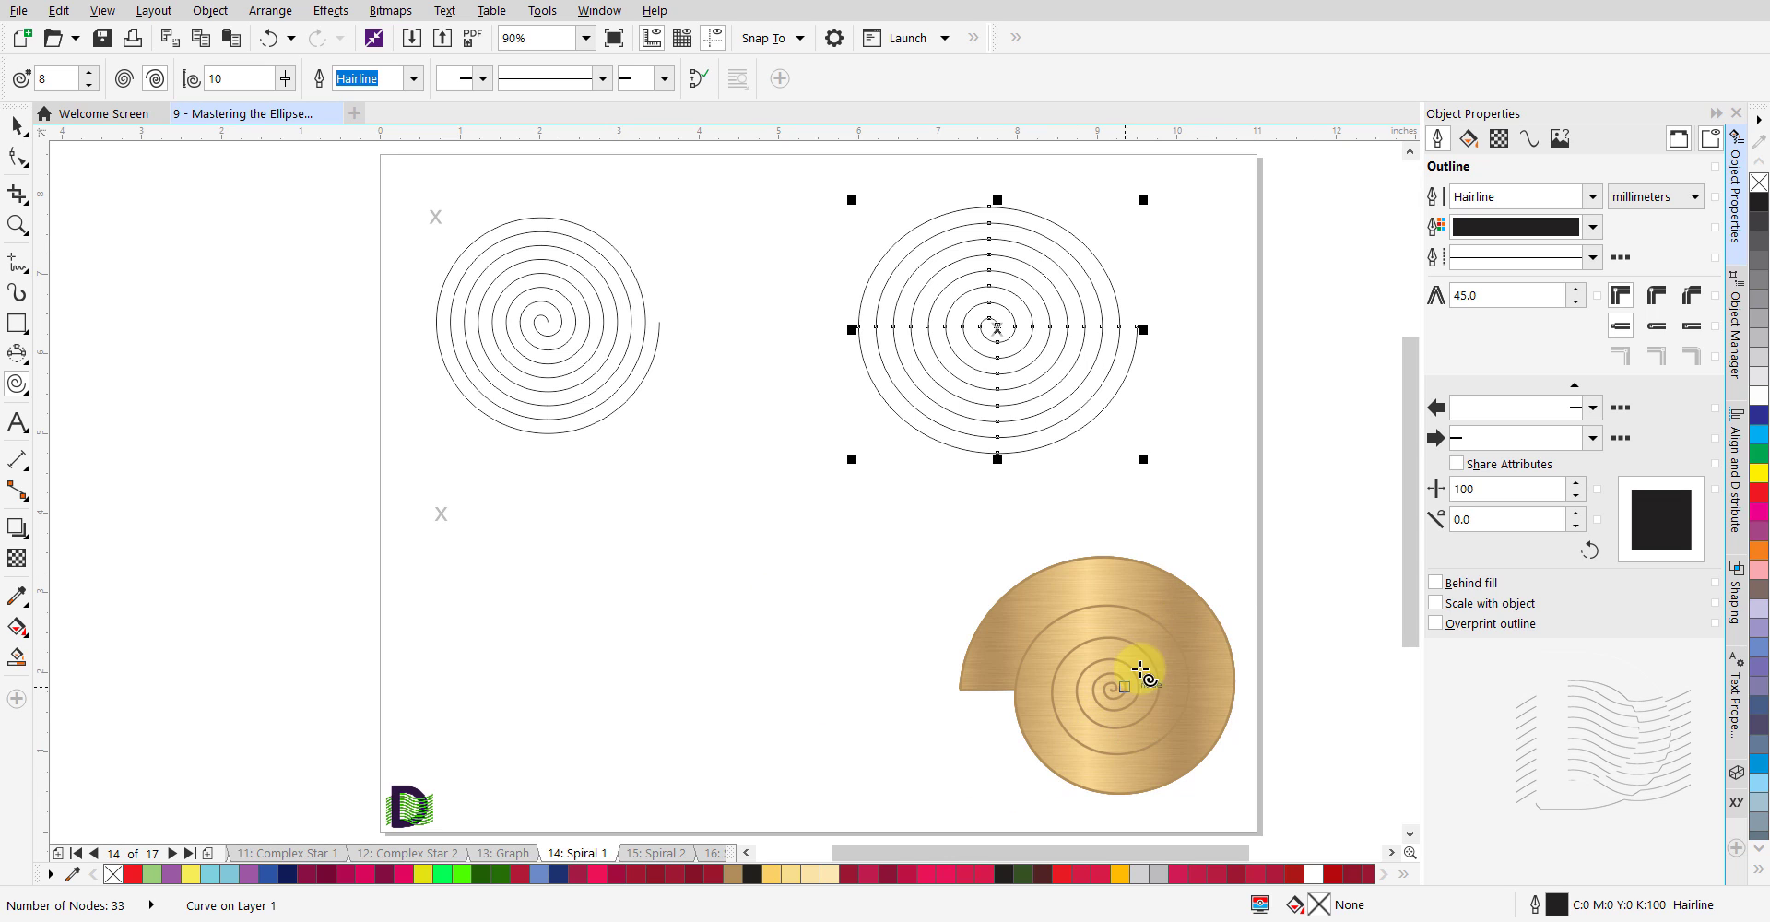
left_click(286, 81)
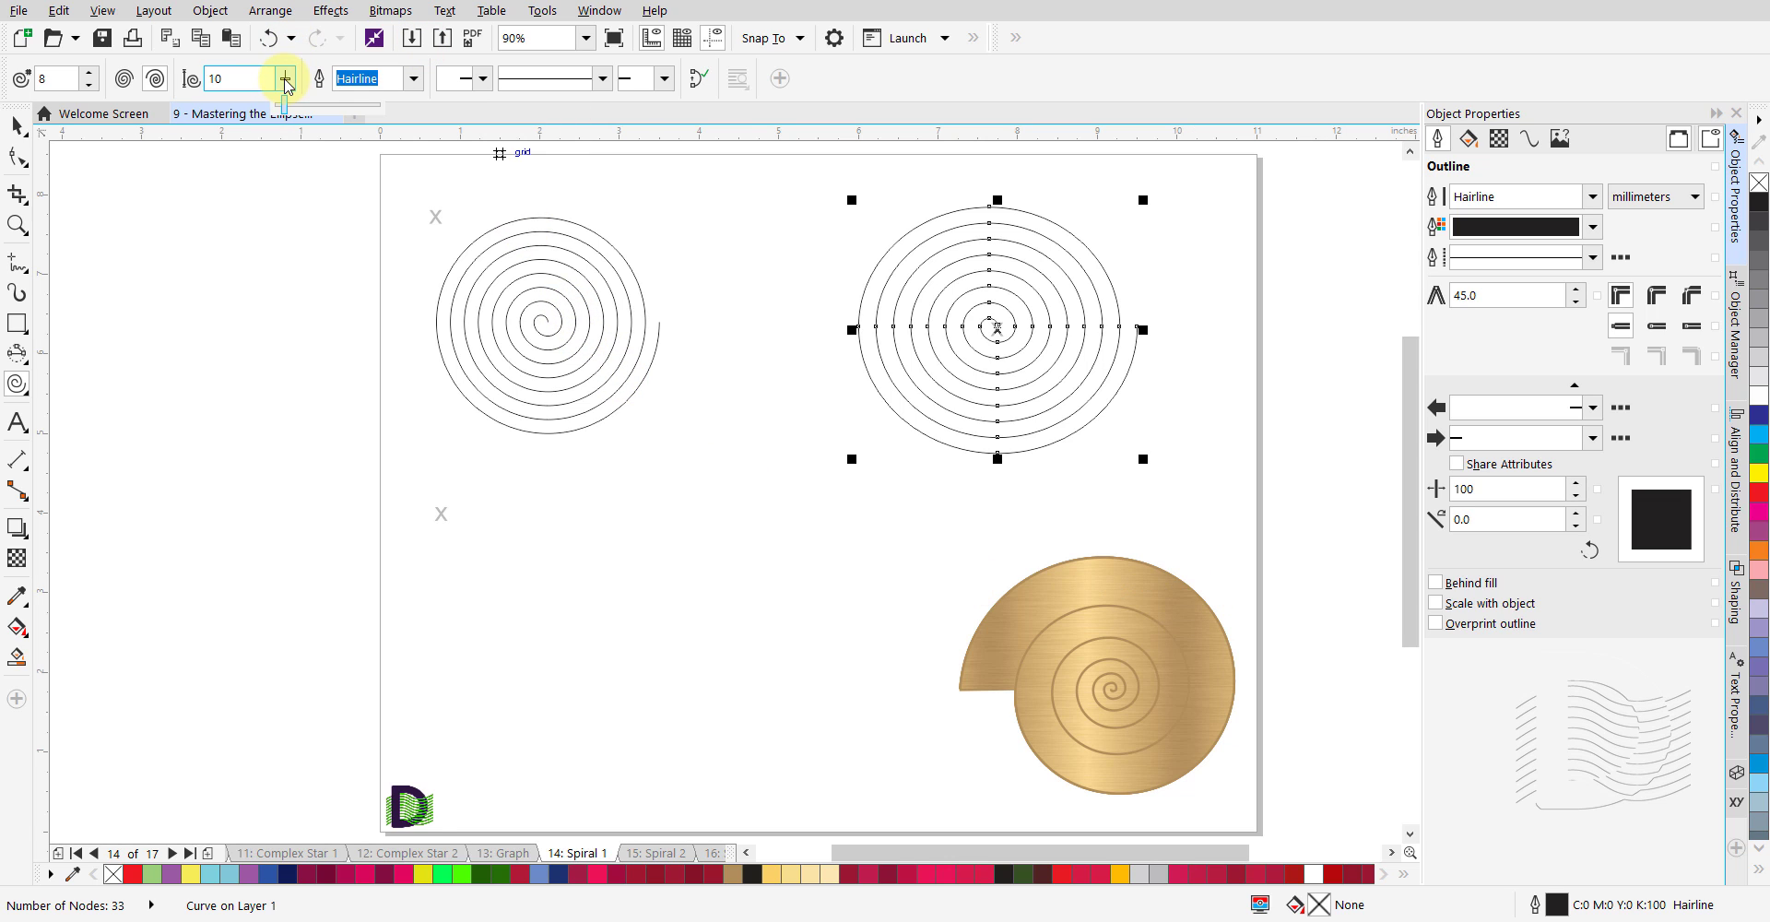
mouse_move(285, 103)
left_mouse_down()
mouse_move(390, 107)
mouse_move(267, 105)
left_mouse_up()
double_click(237, 77)
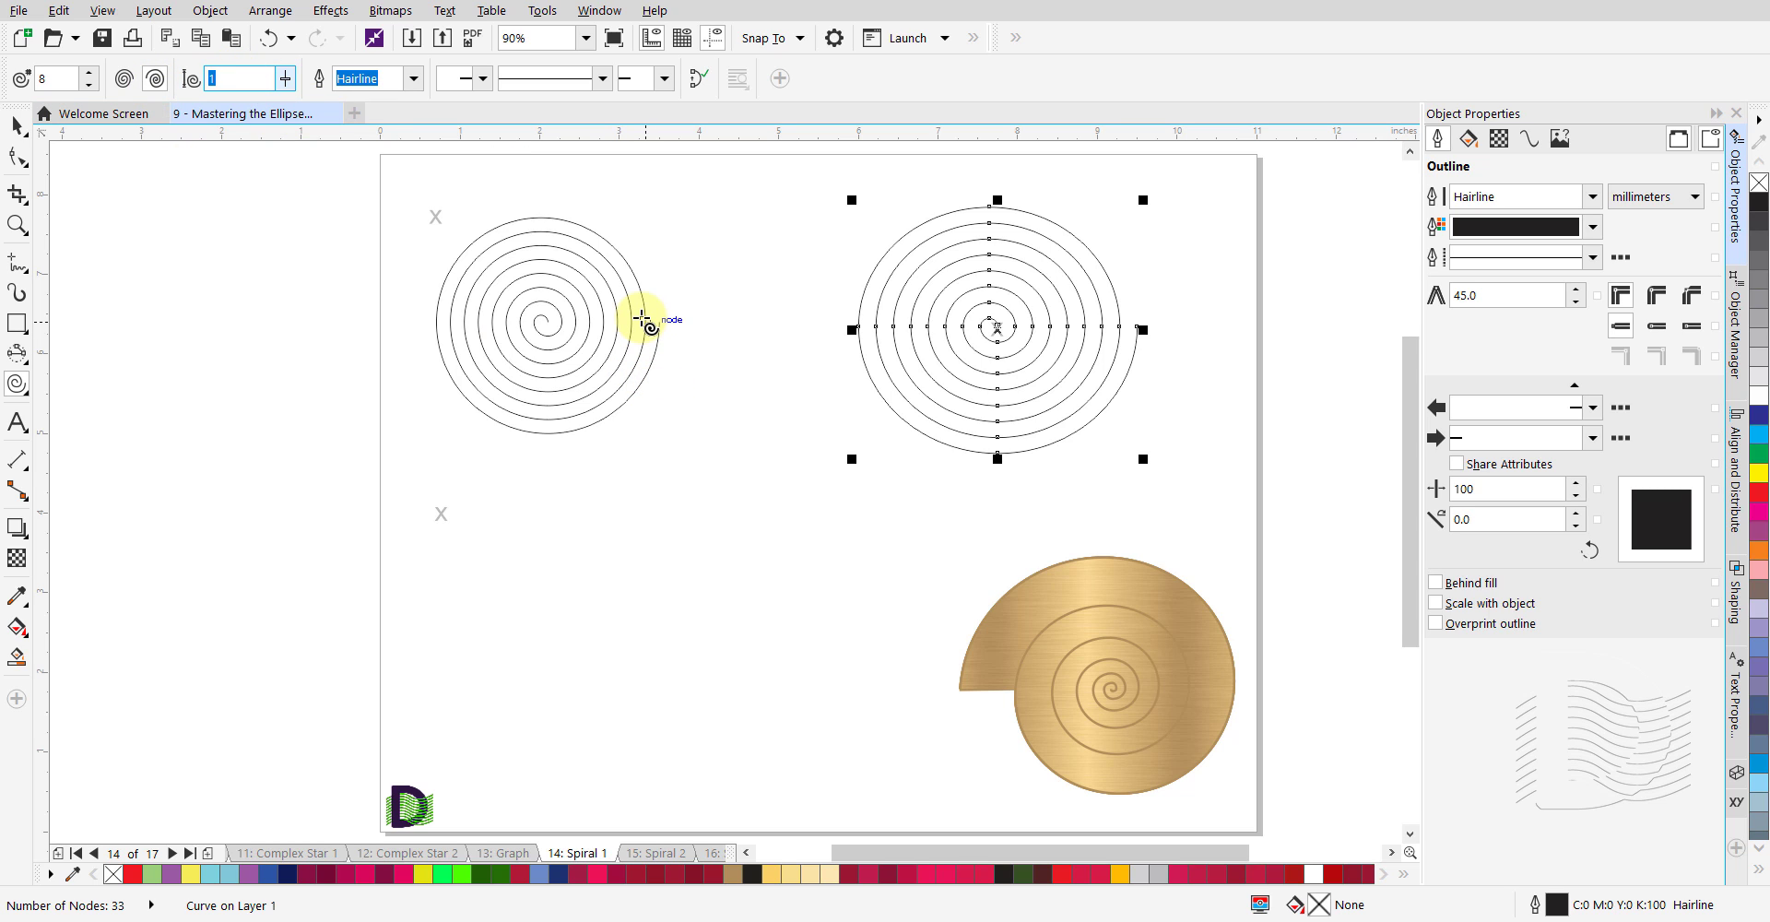
type("50")
key("Return")
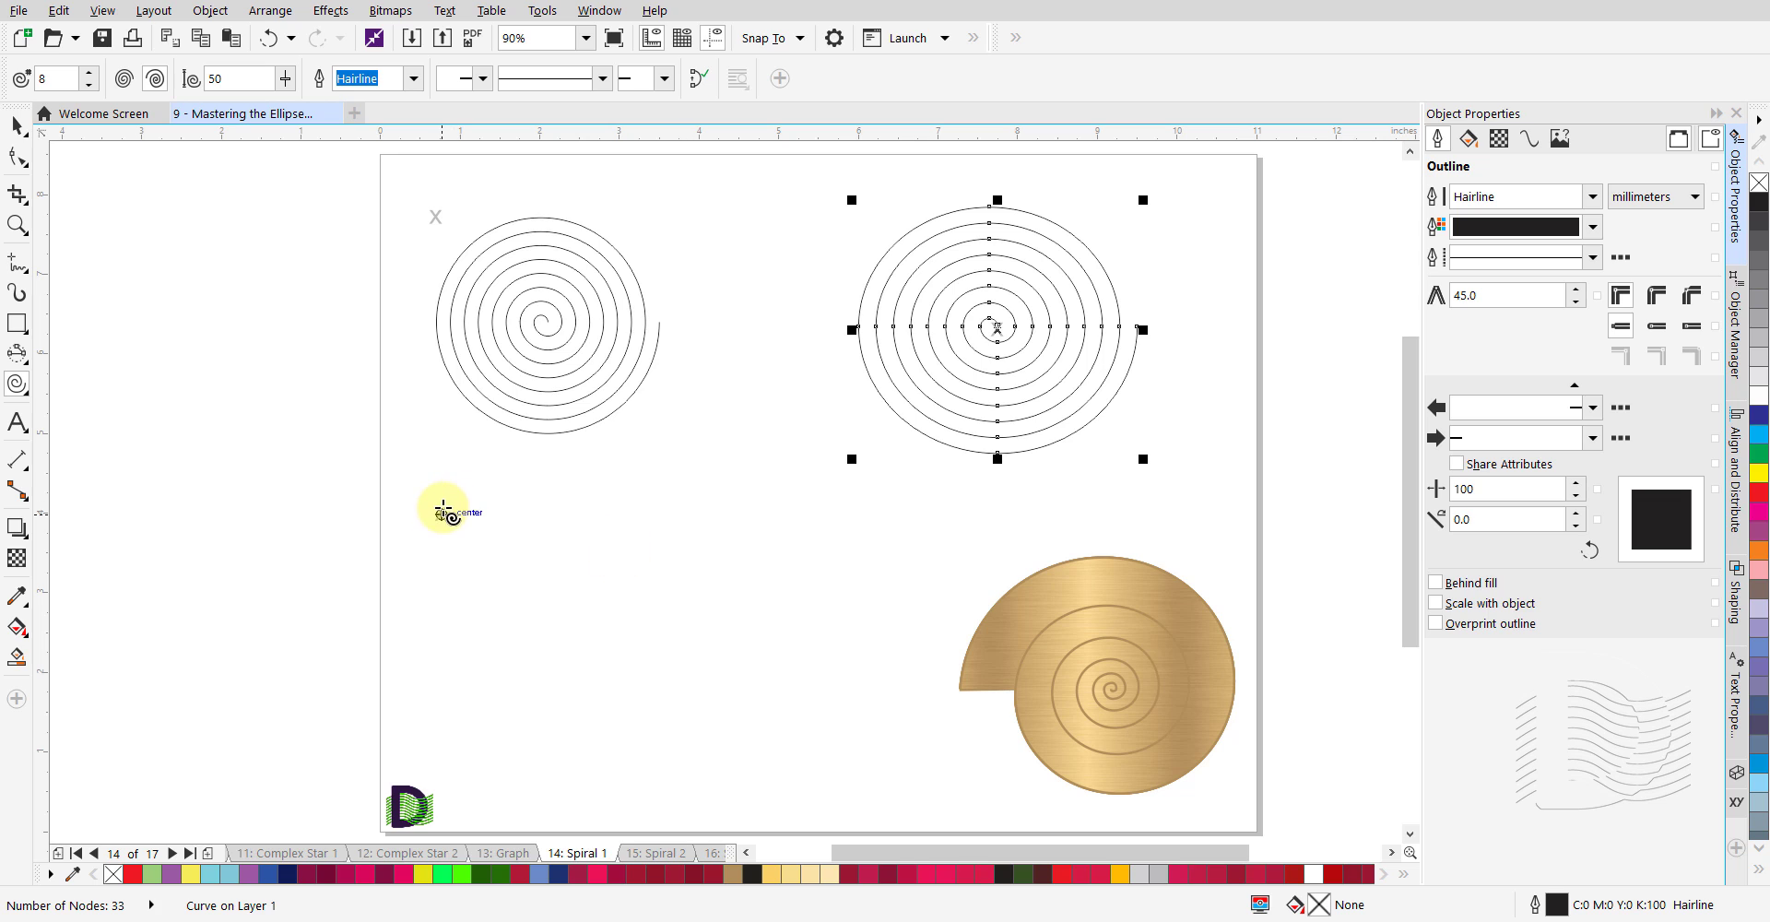
Draw a logarithmic spiral about 3.9 by 3.6 inches down and right from the page's lower-left X, and deselect it.
left_click_drag(441, 512, 441, 512)
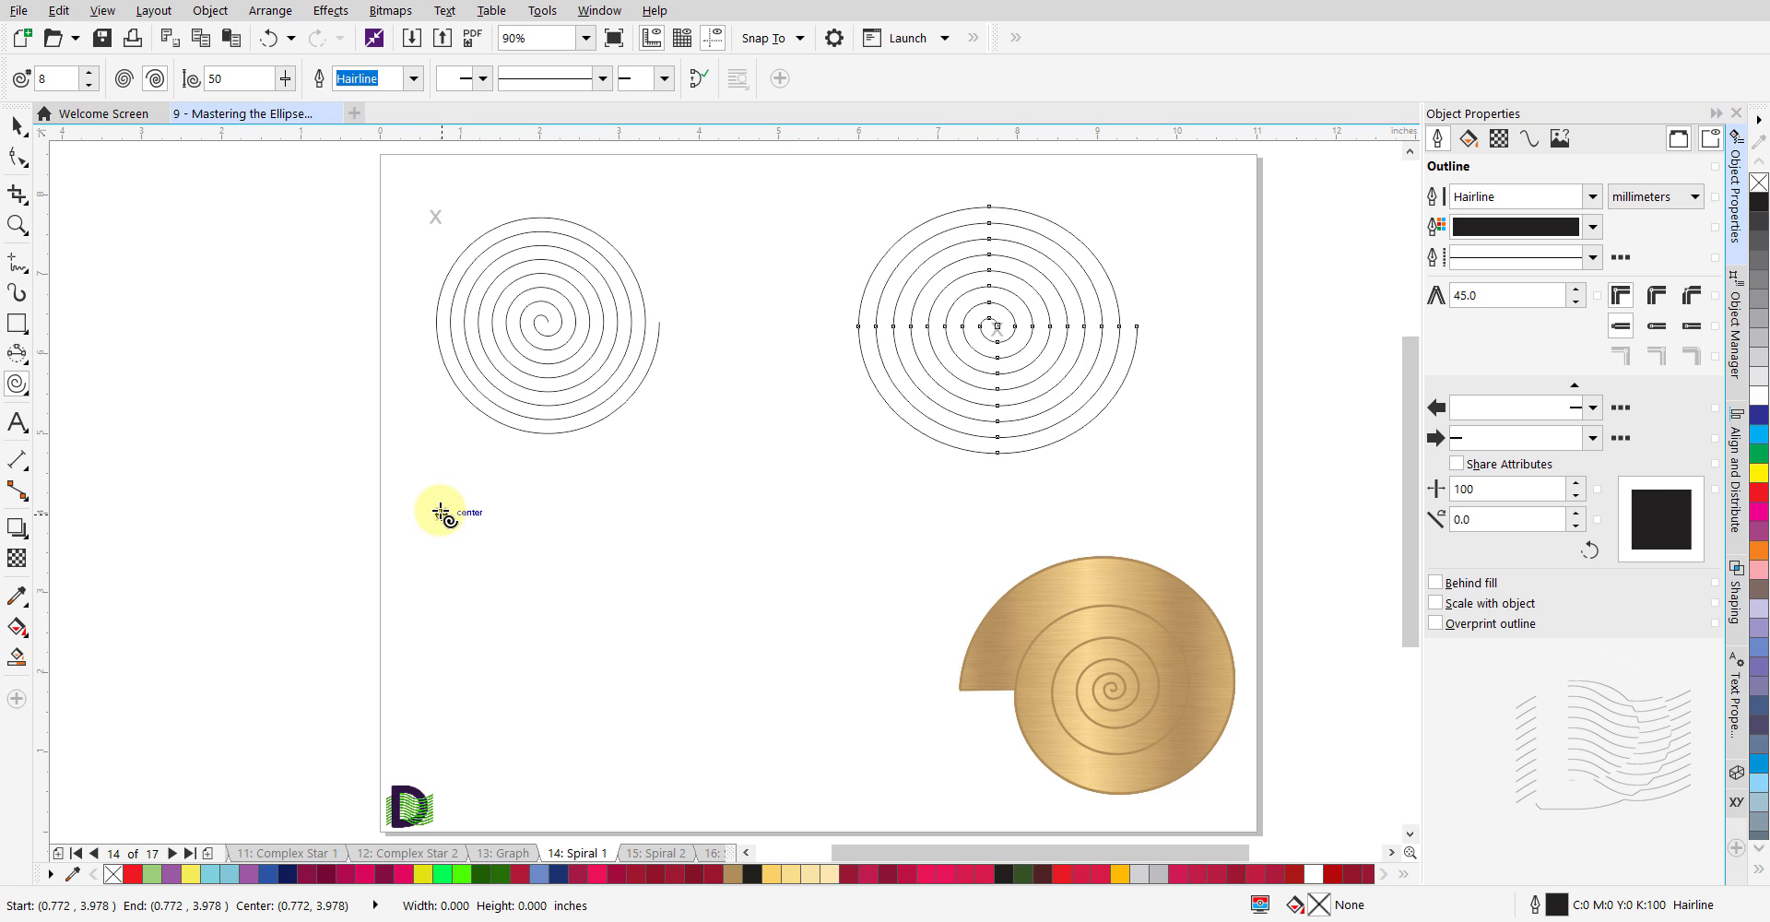
left_click_drag(441, 512, 751, 804)
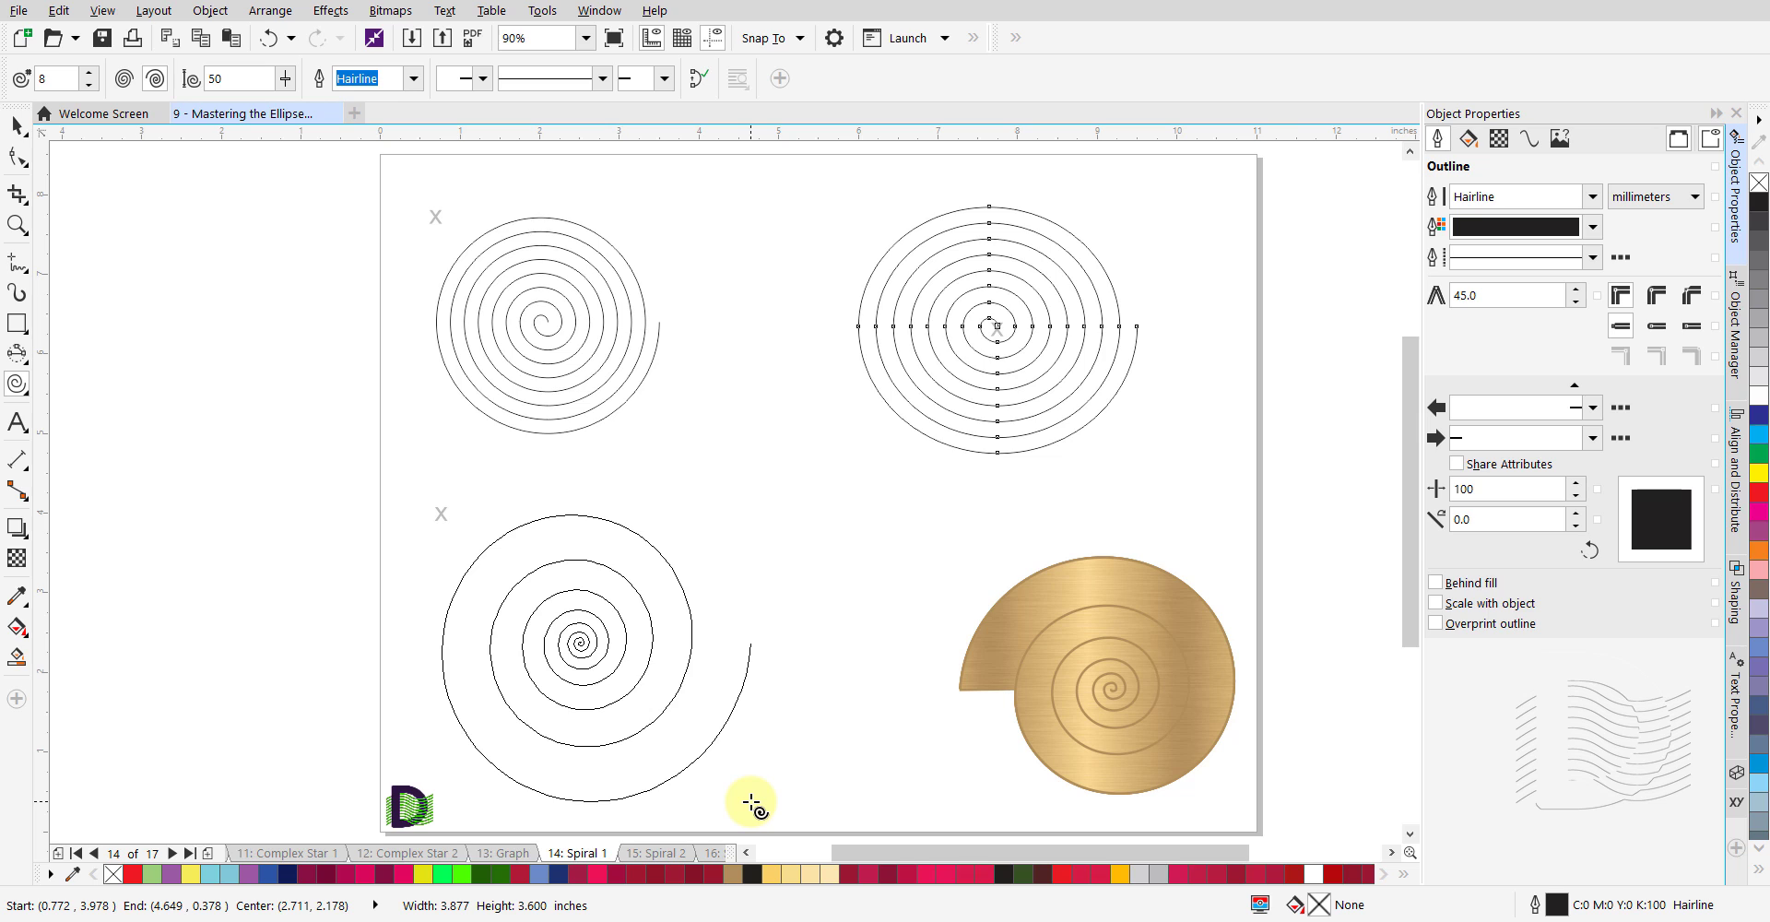
left_click_drag(752, 804, 751, 804)
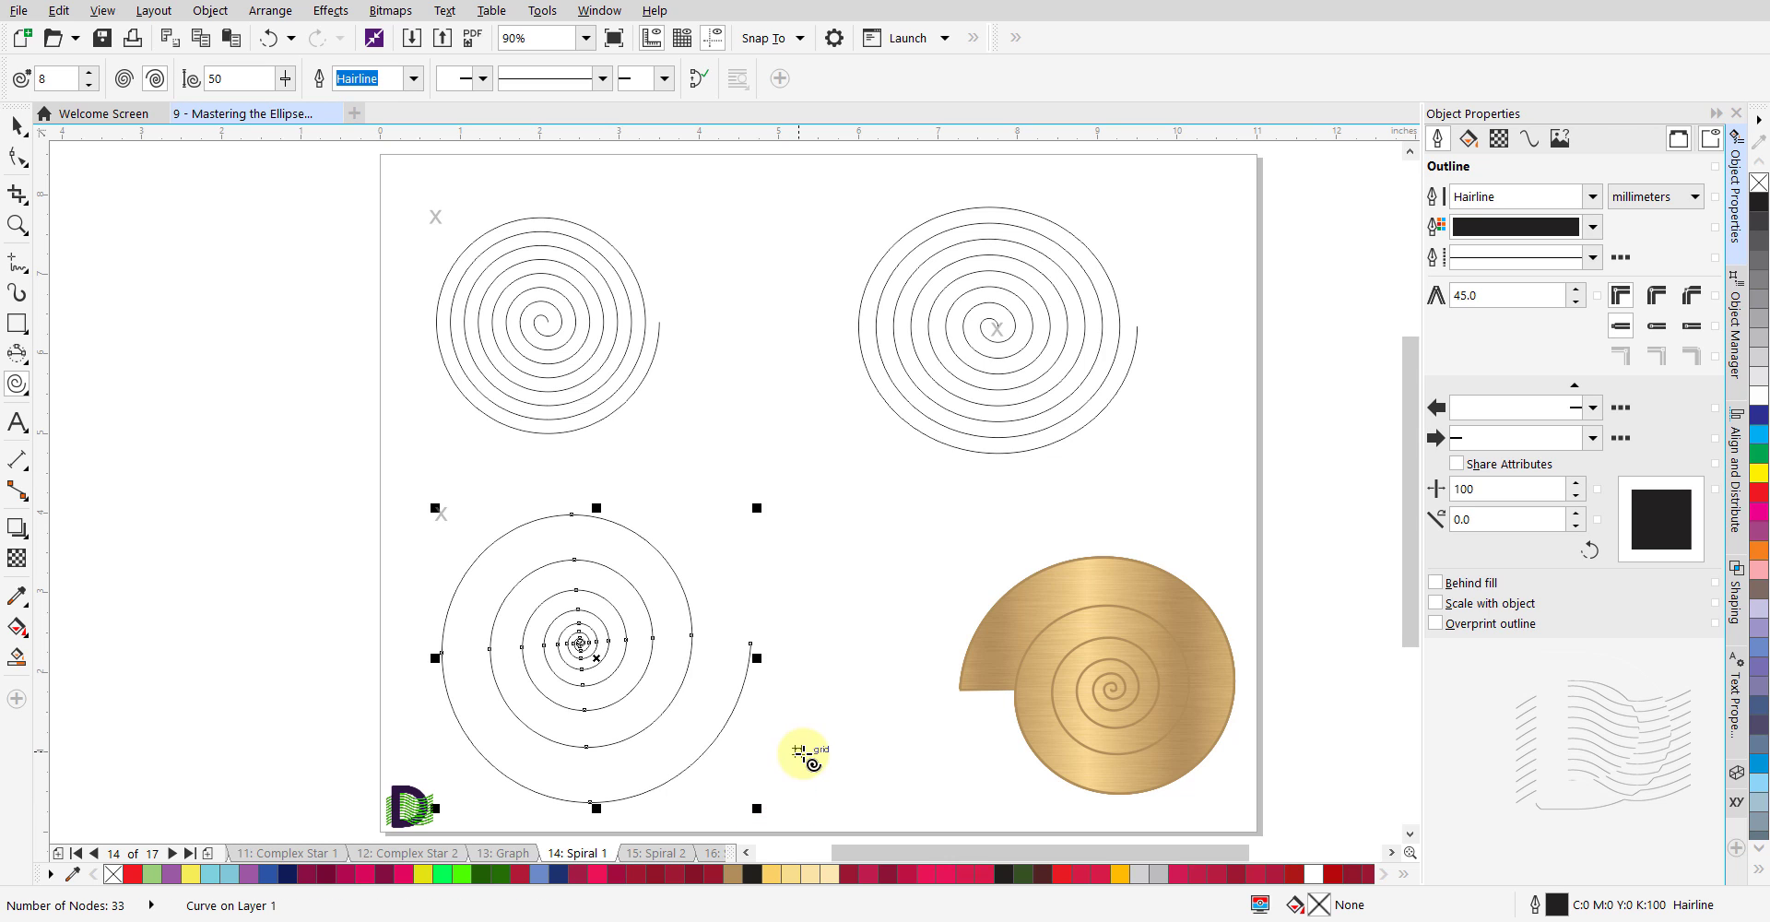
key("Escape")
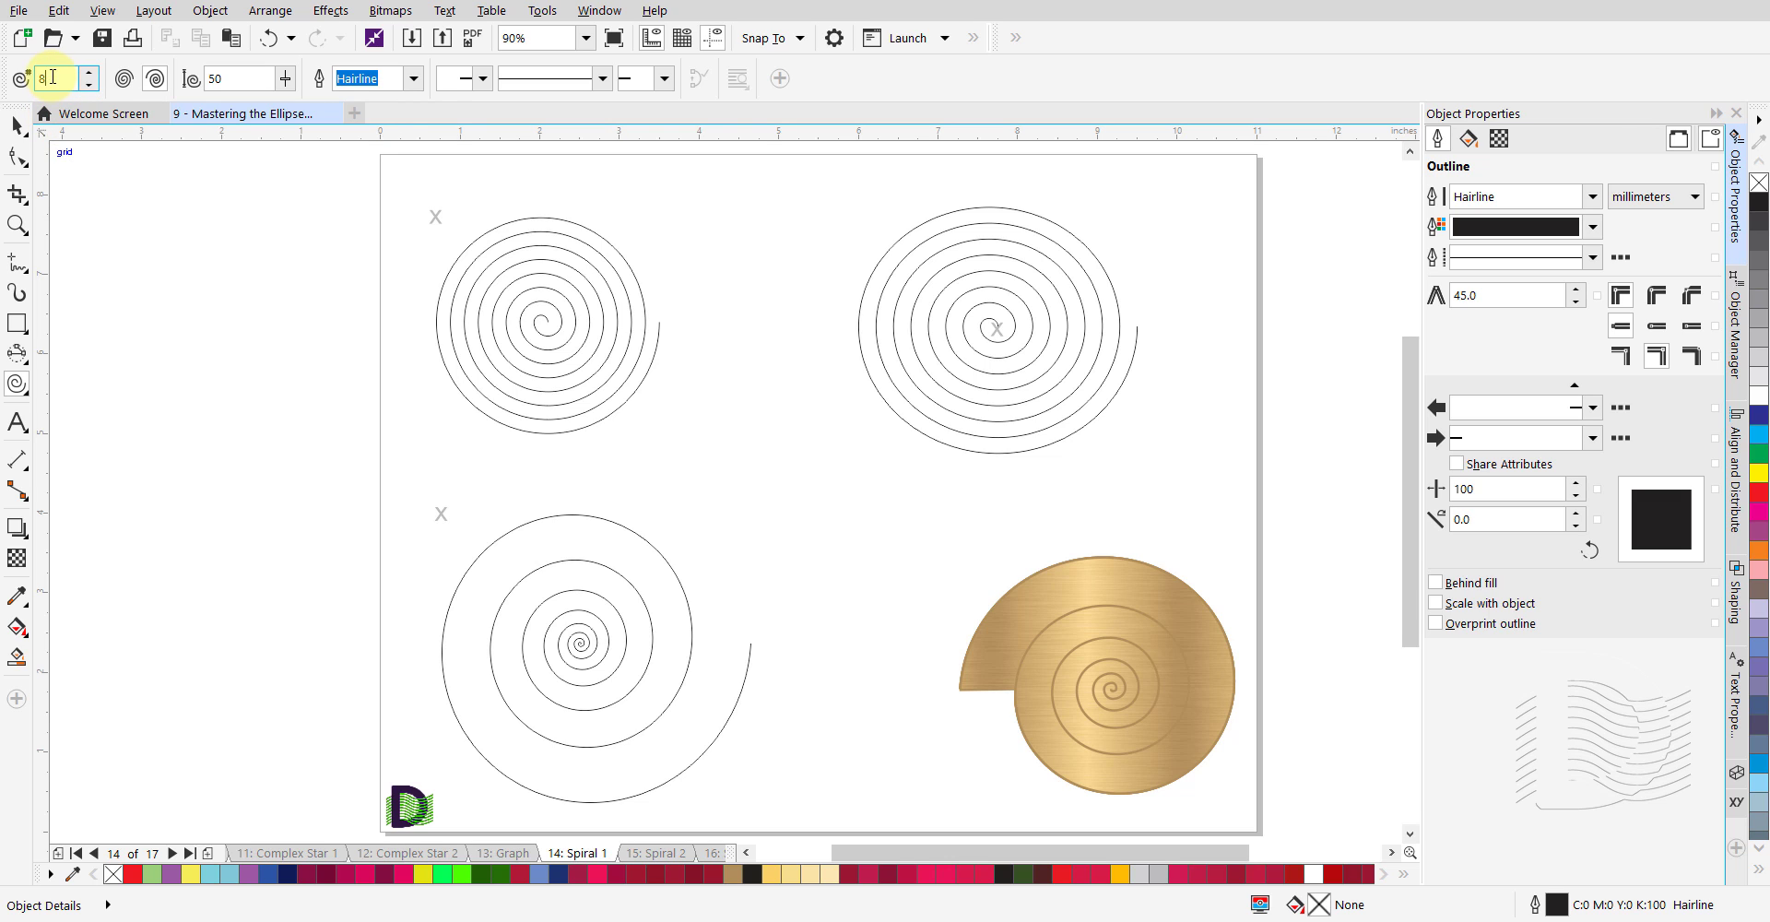
Set 10 revolutions and, on the Spiral 2 page, draw a spiral from upper left to lower right in the upper-left quadrant.
double_click(53, 79)
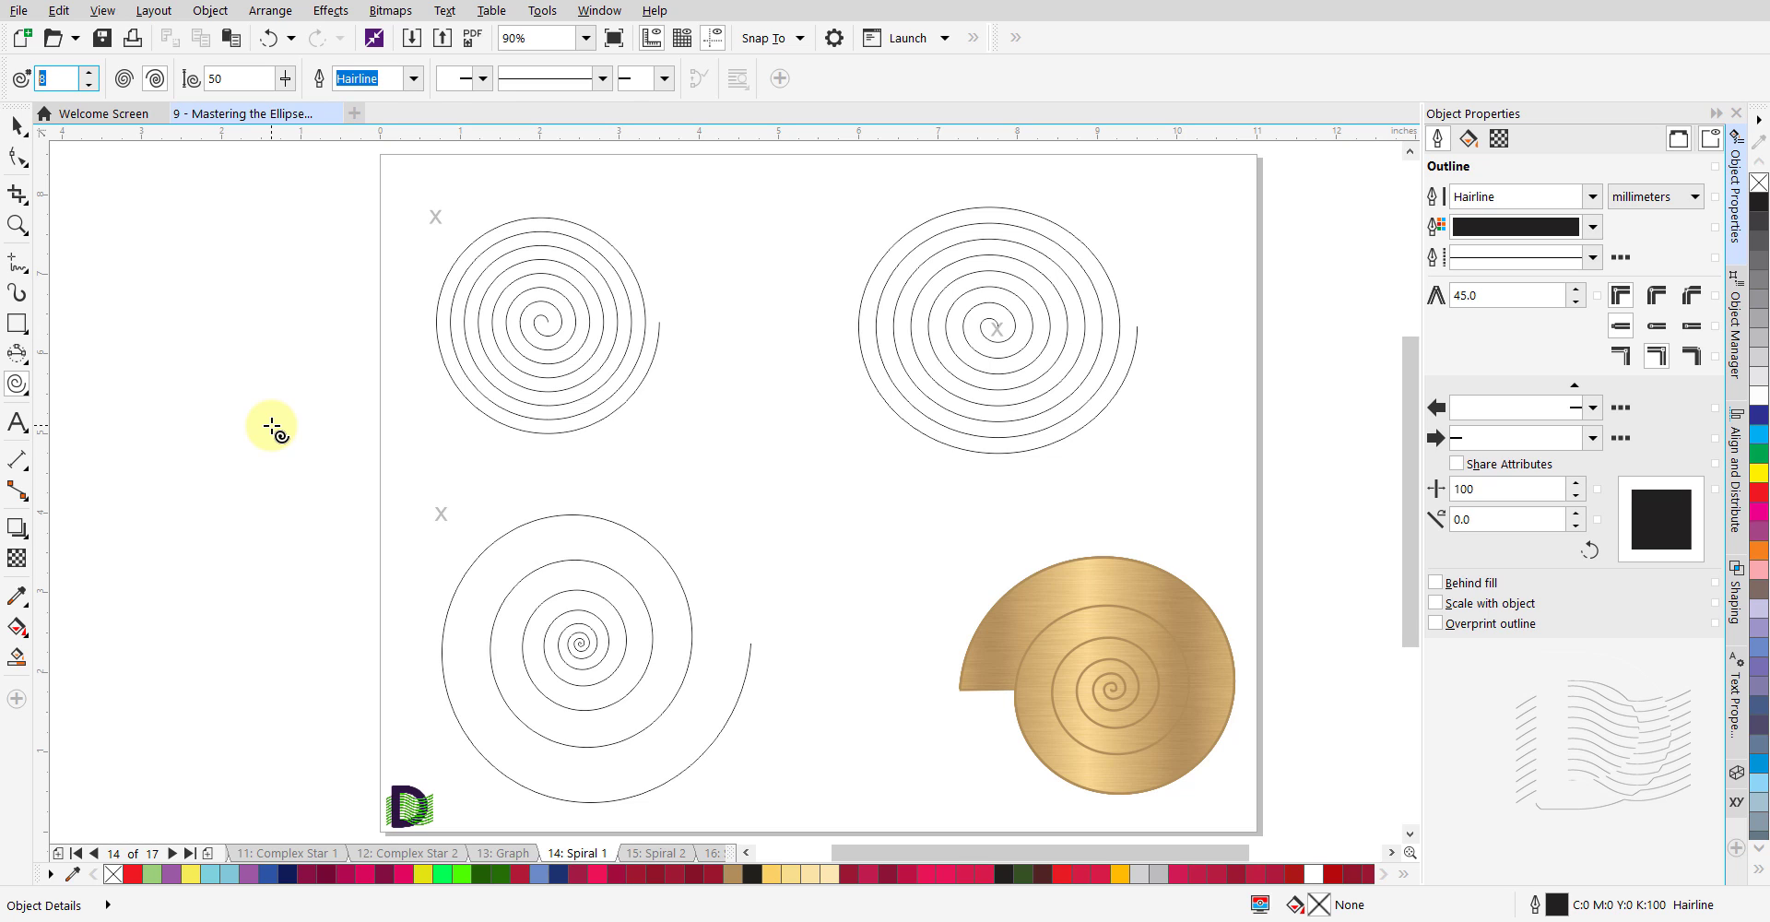
type("10")
left_click(655, 852)
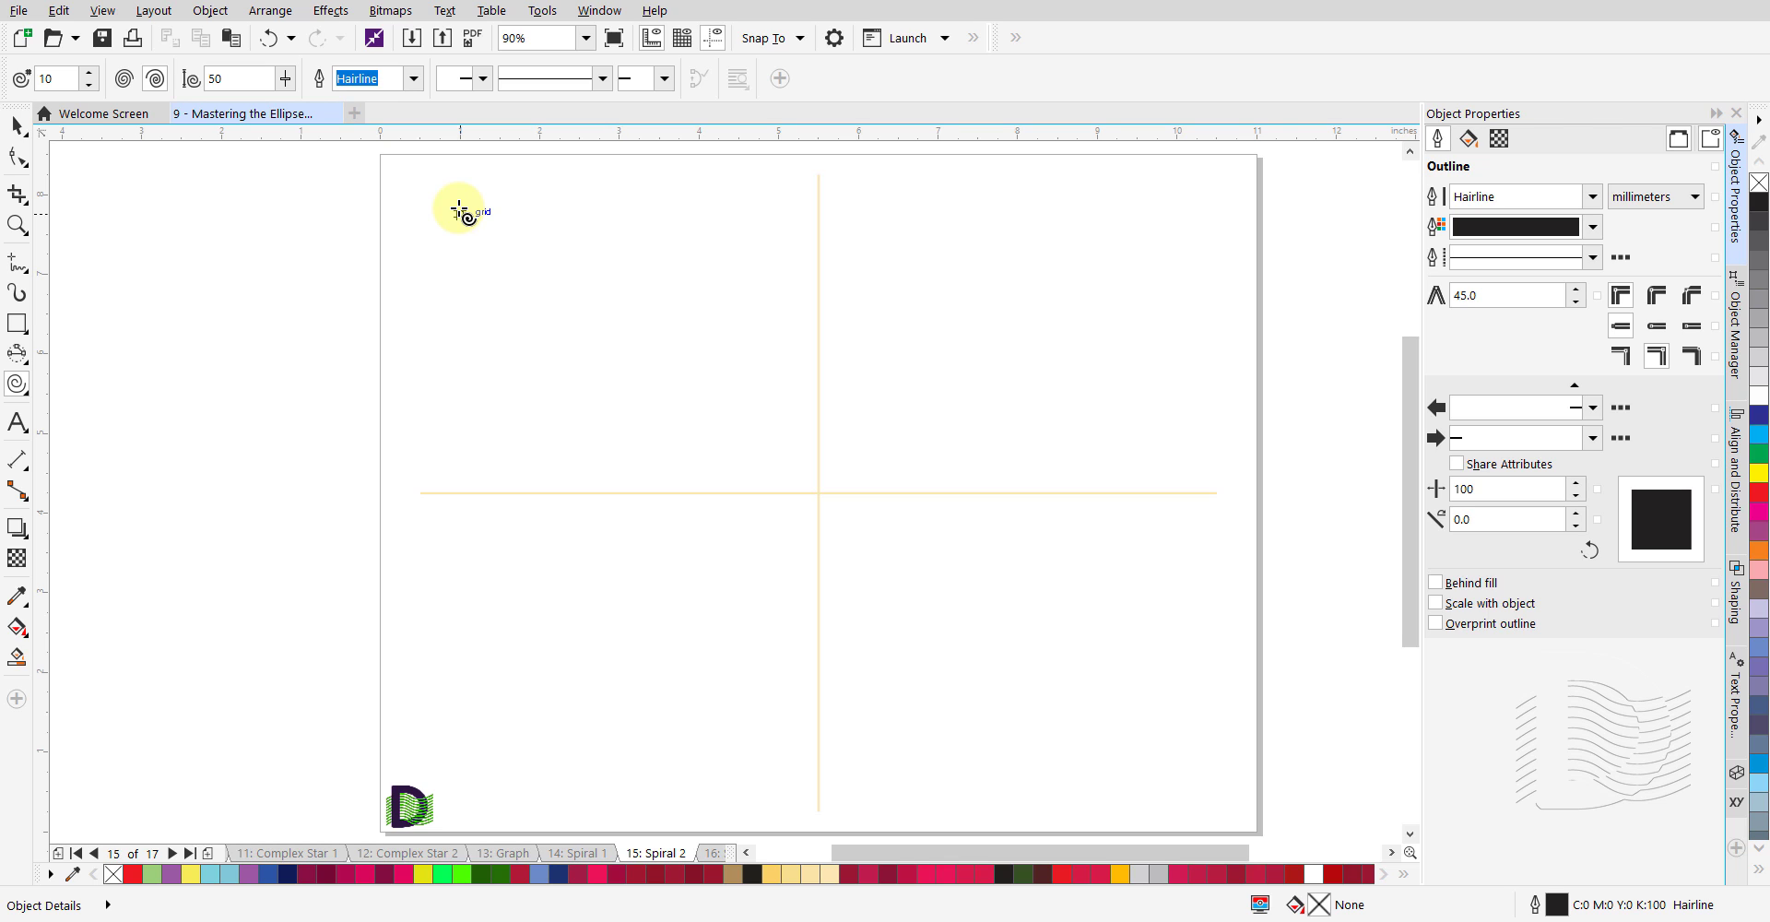
left_click_drag(458, 211, 717, 452)
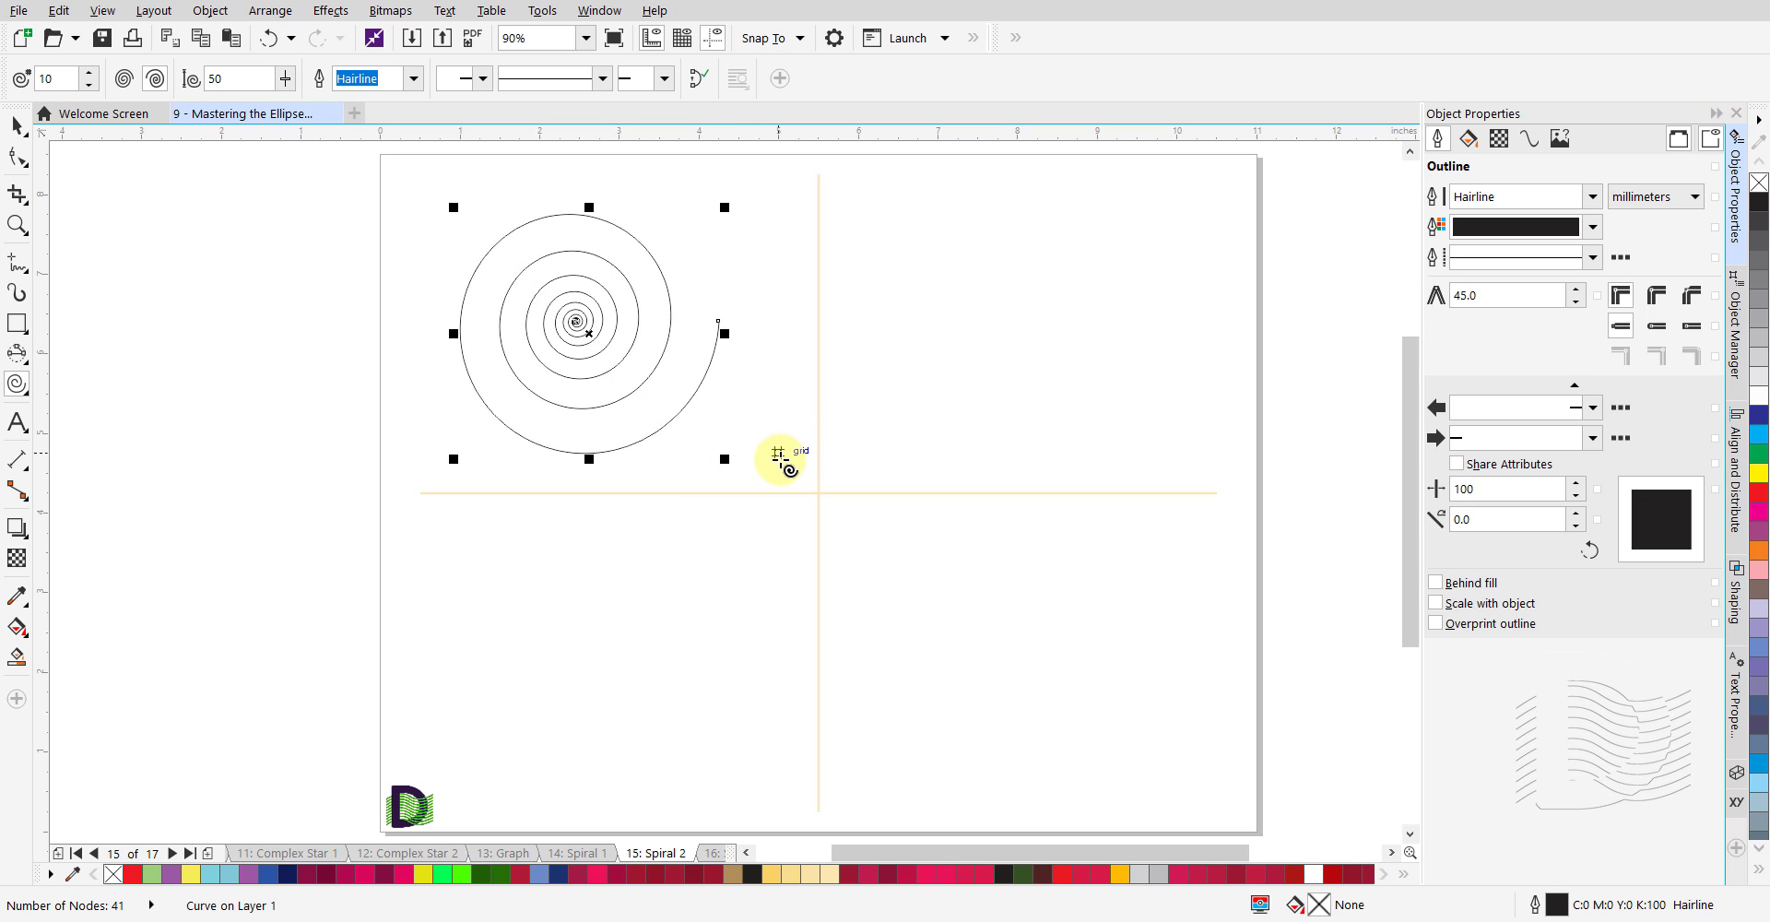
left_click(781, 460)
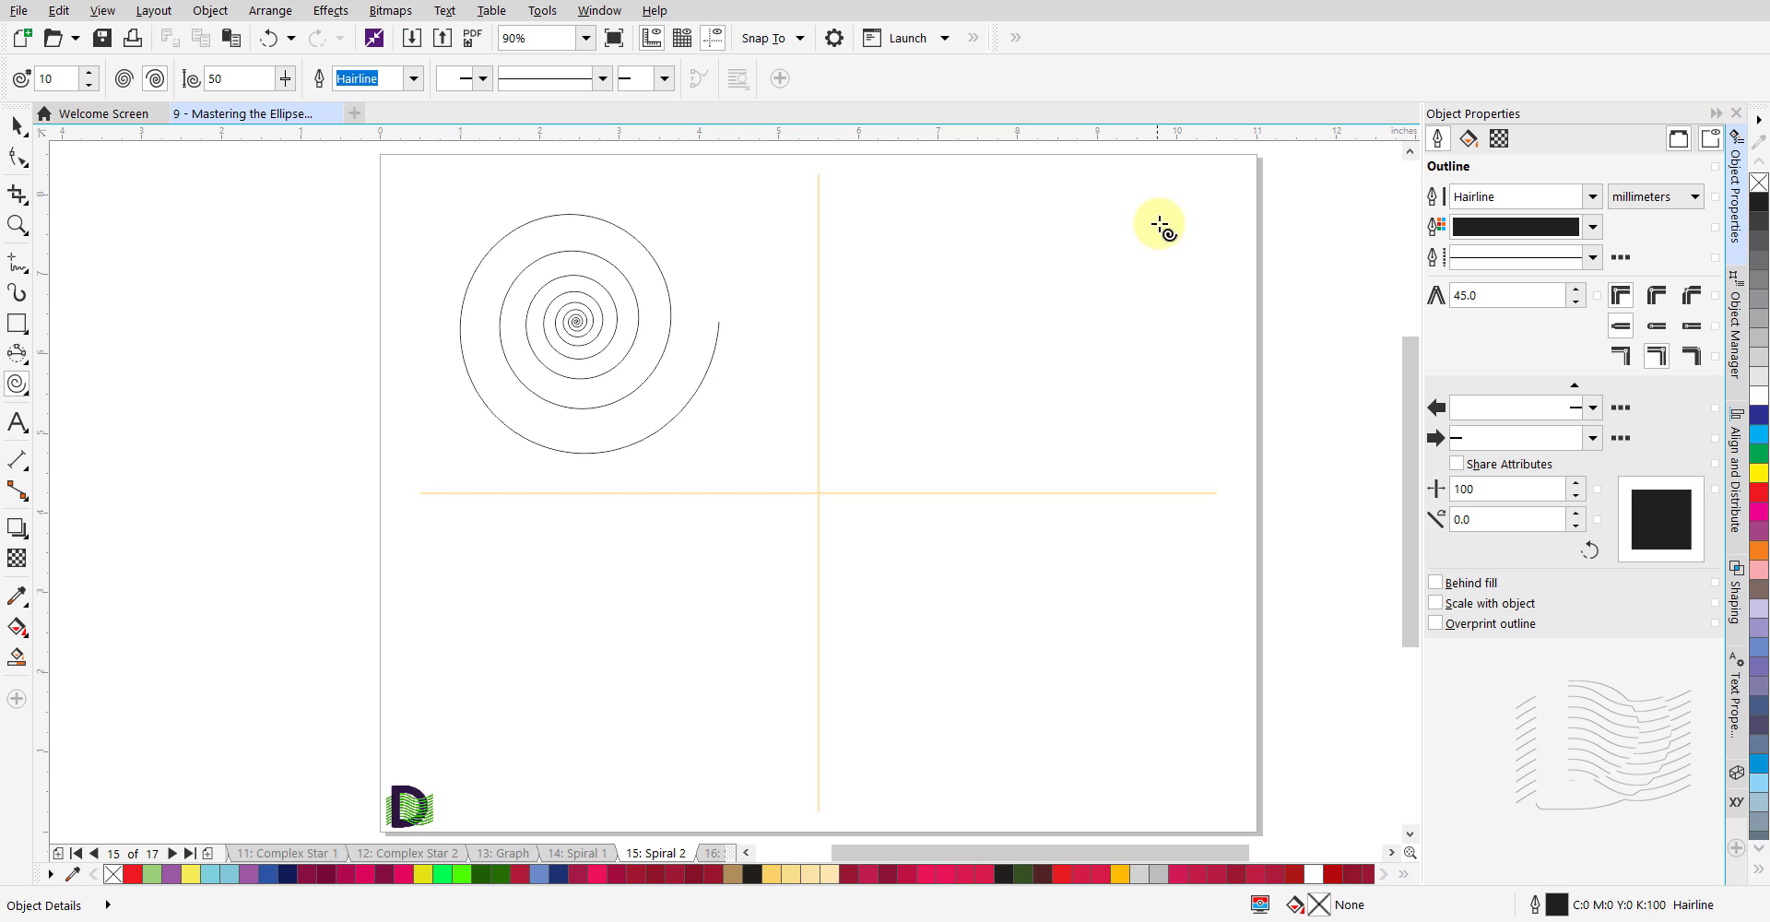
Draw a spiral about 3.25 by 3.0 inches from upper right to lower left in the upper-right quadrant, and deselect it.
mouse_move(1156, 222)
left_mouse_down()
mouse_move(1033, 373)
mouse_move(899, 453)
left_mouse_up()
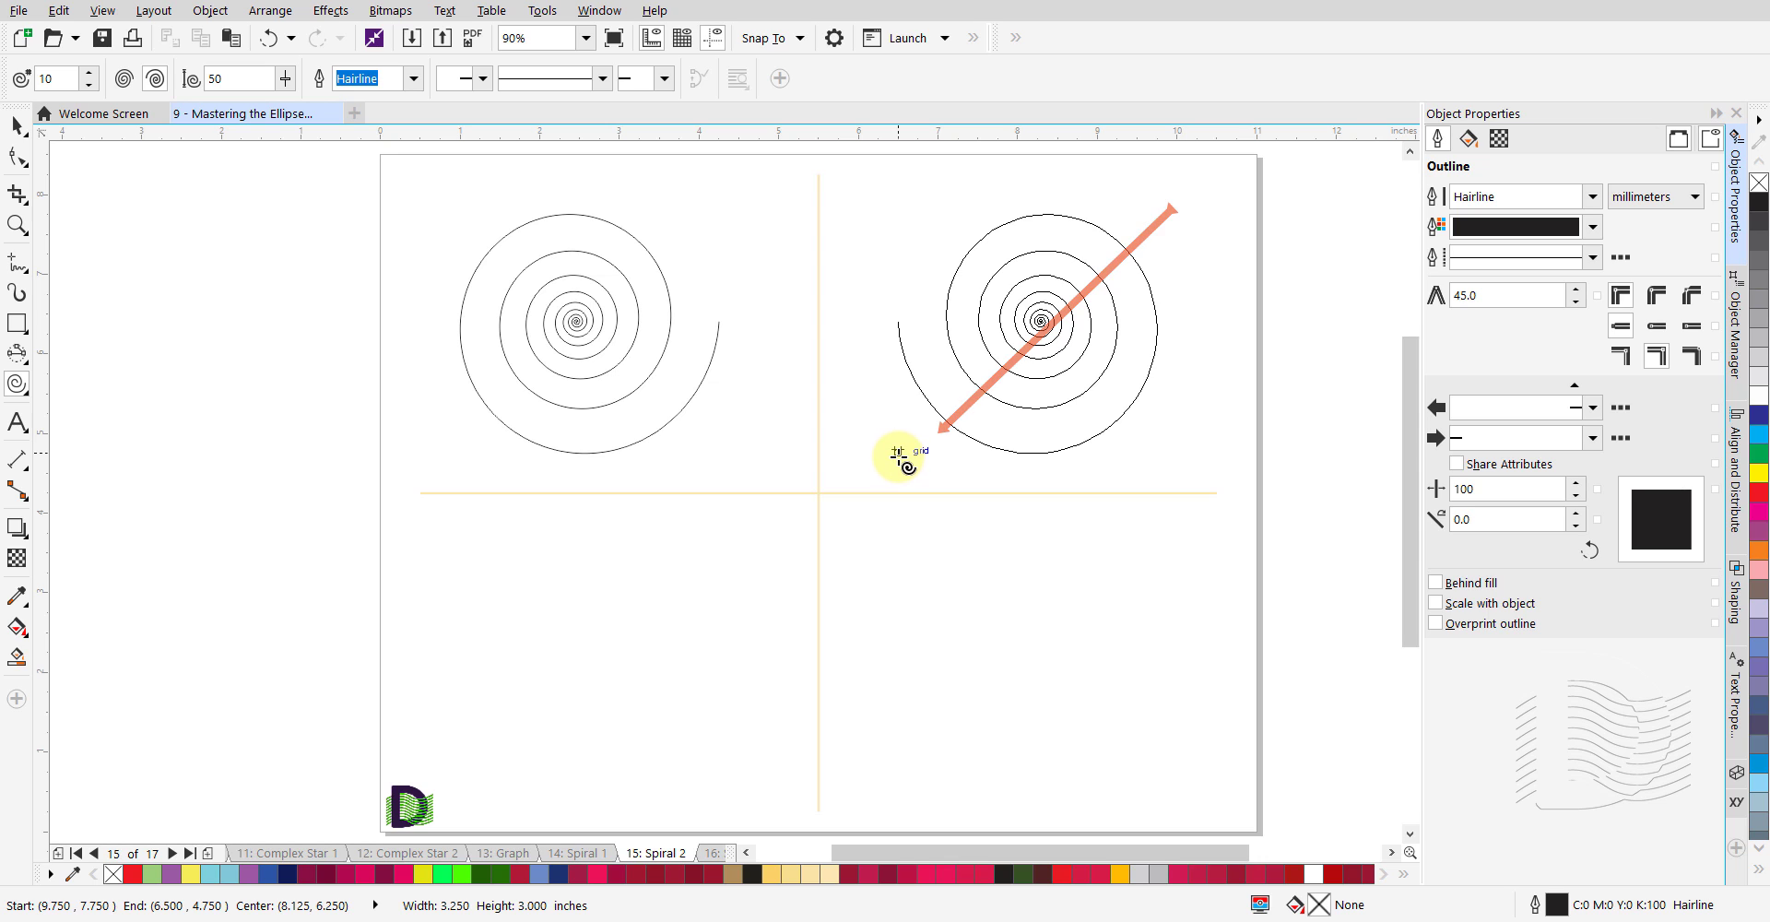
left_click_drag(899, 454, 899, 453)
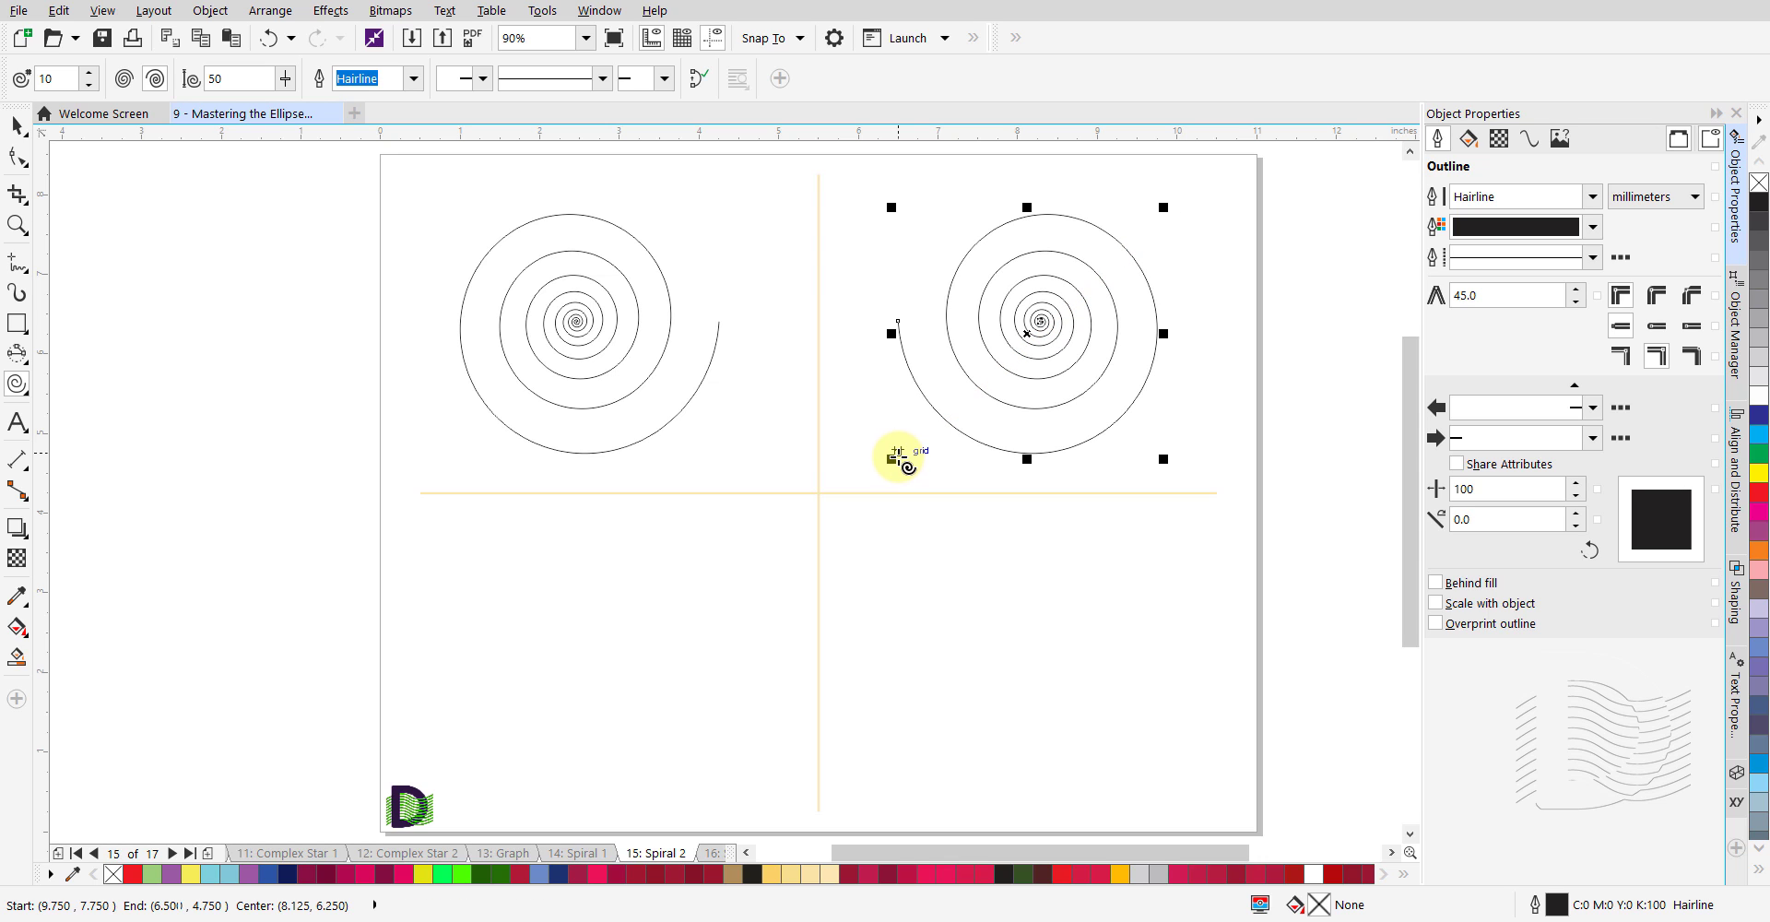
left_click(847, 422)
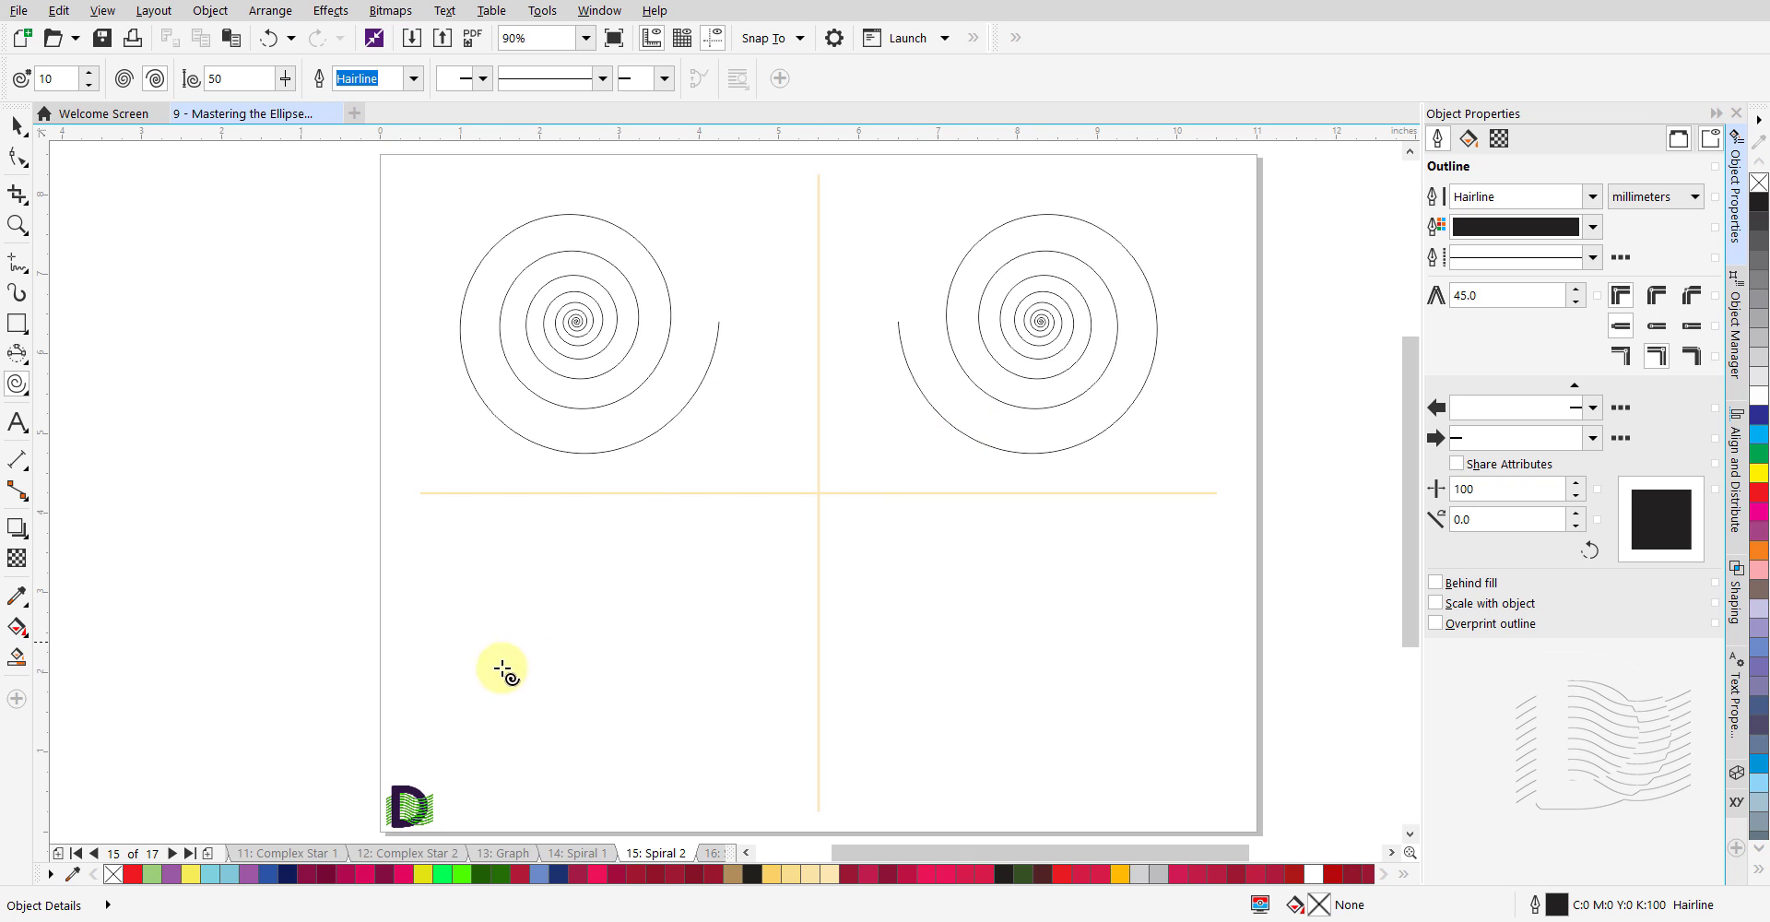
Draw spirals diagonally upward in both lower quadrants, rightward in the left one and leftward, about 3.25 by 3.0 inches, in the right one.
left_click_drag(456, 765, 720, 533)
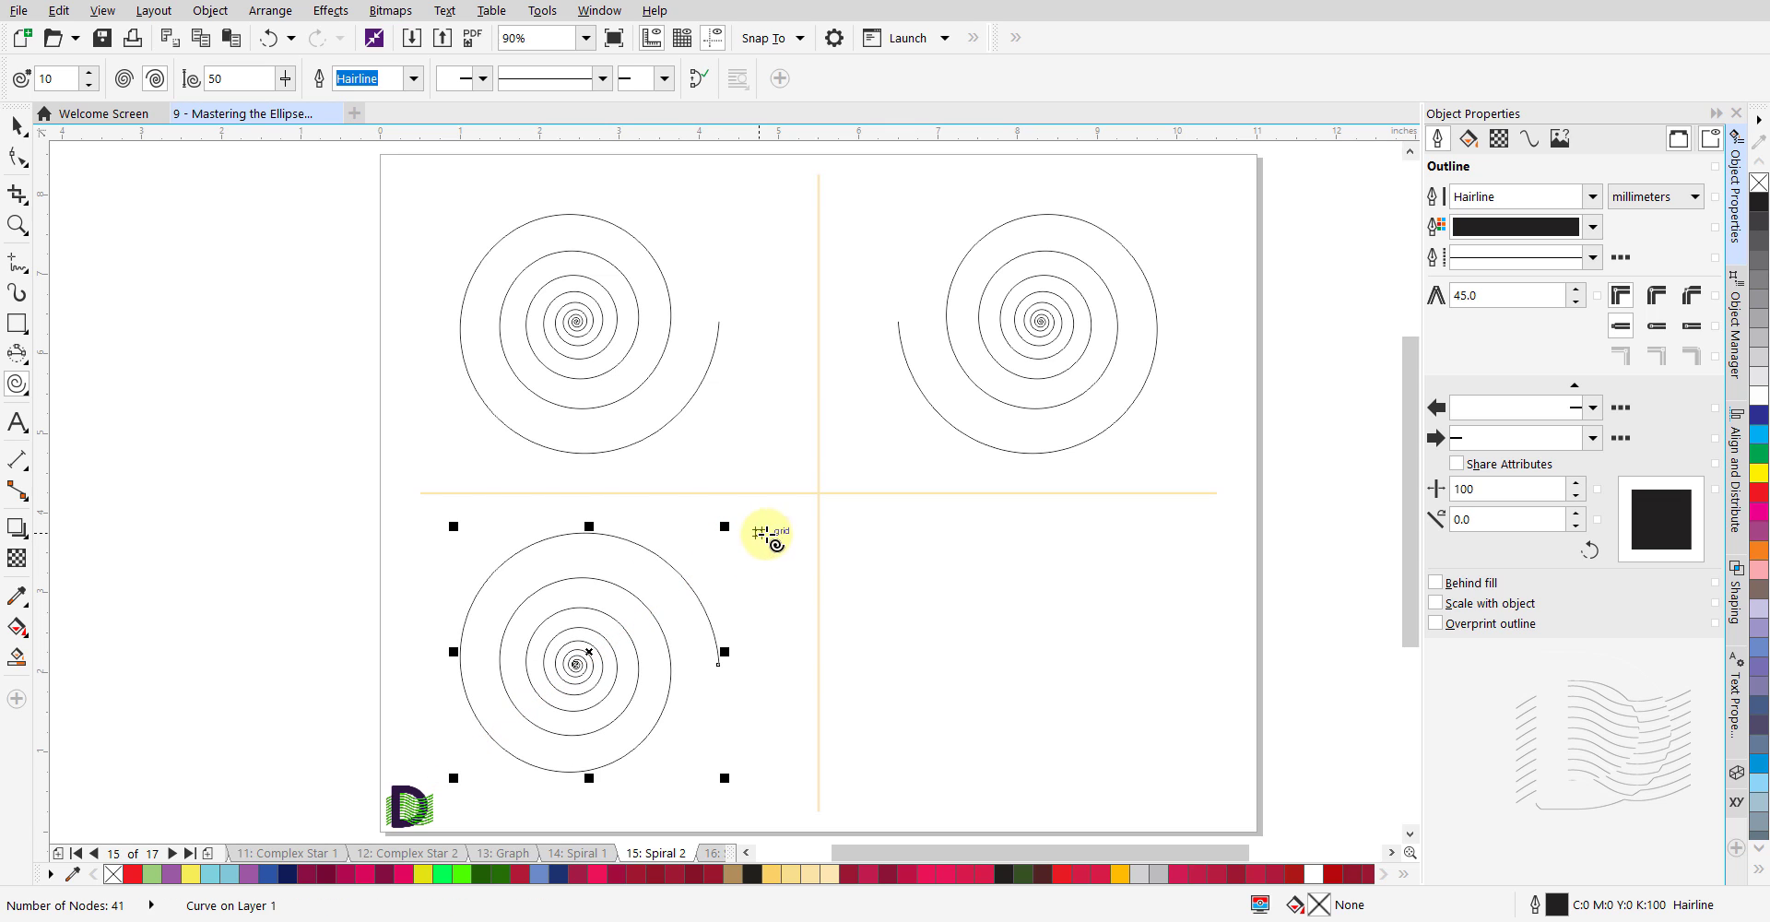
left_click(760, 534)
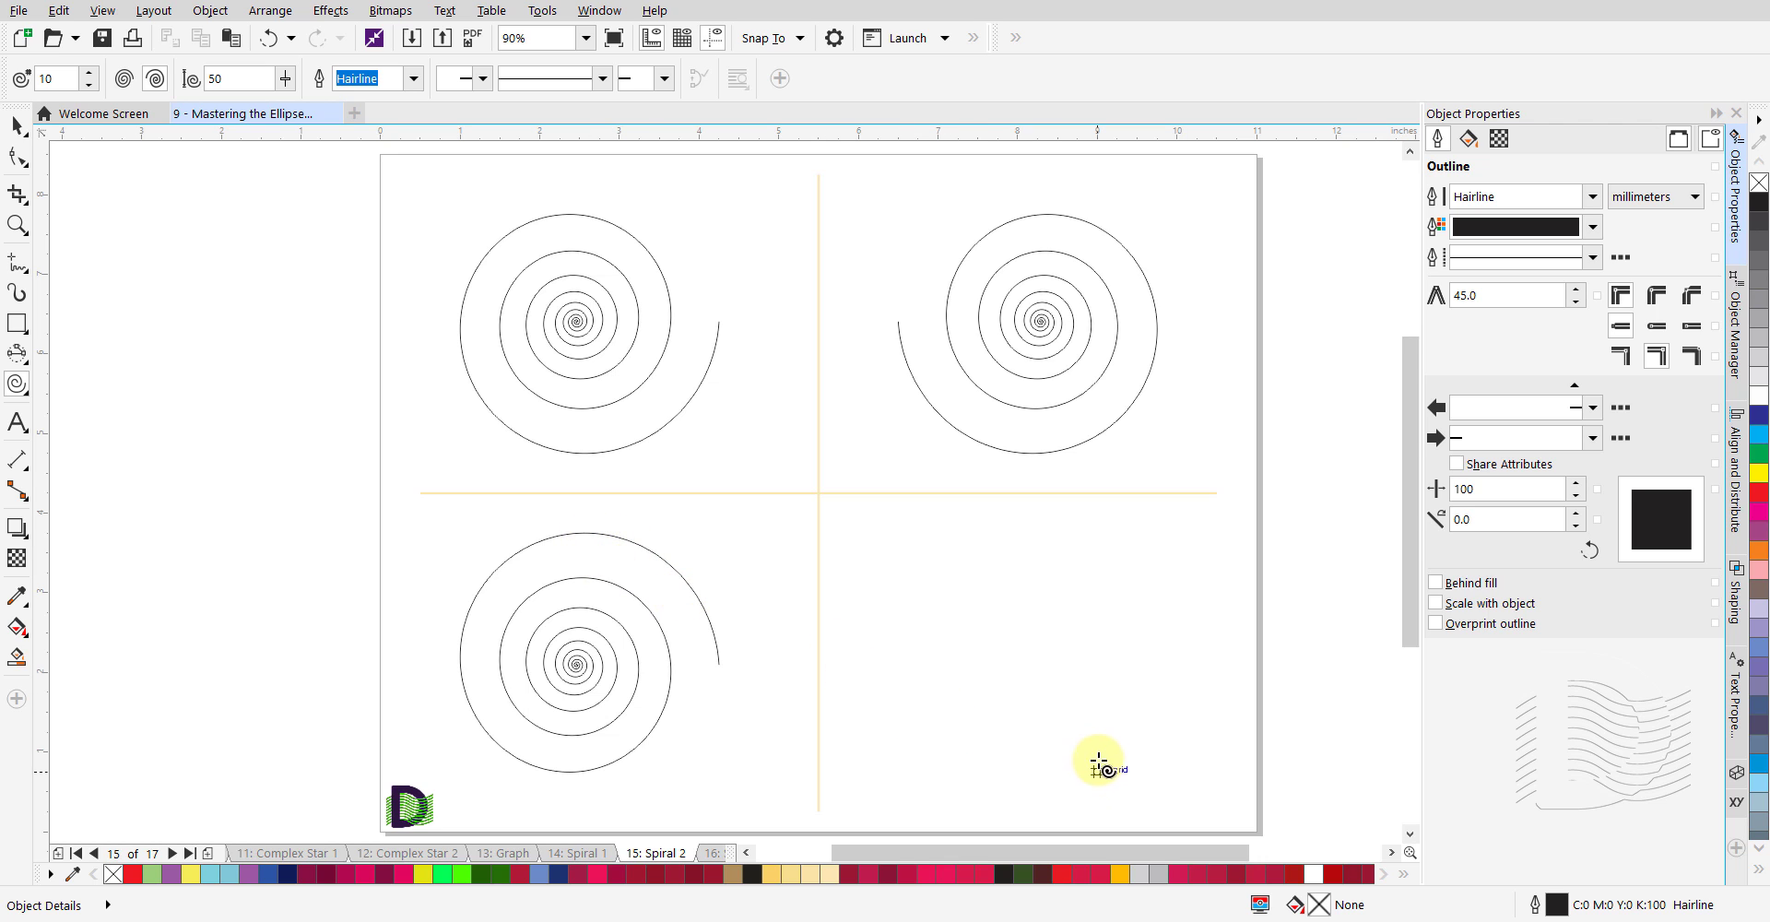
left_click_drag(1116, 751, 857, 514)
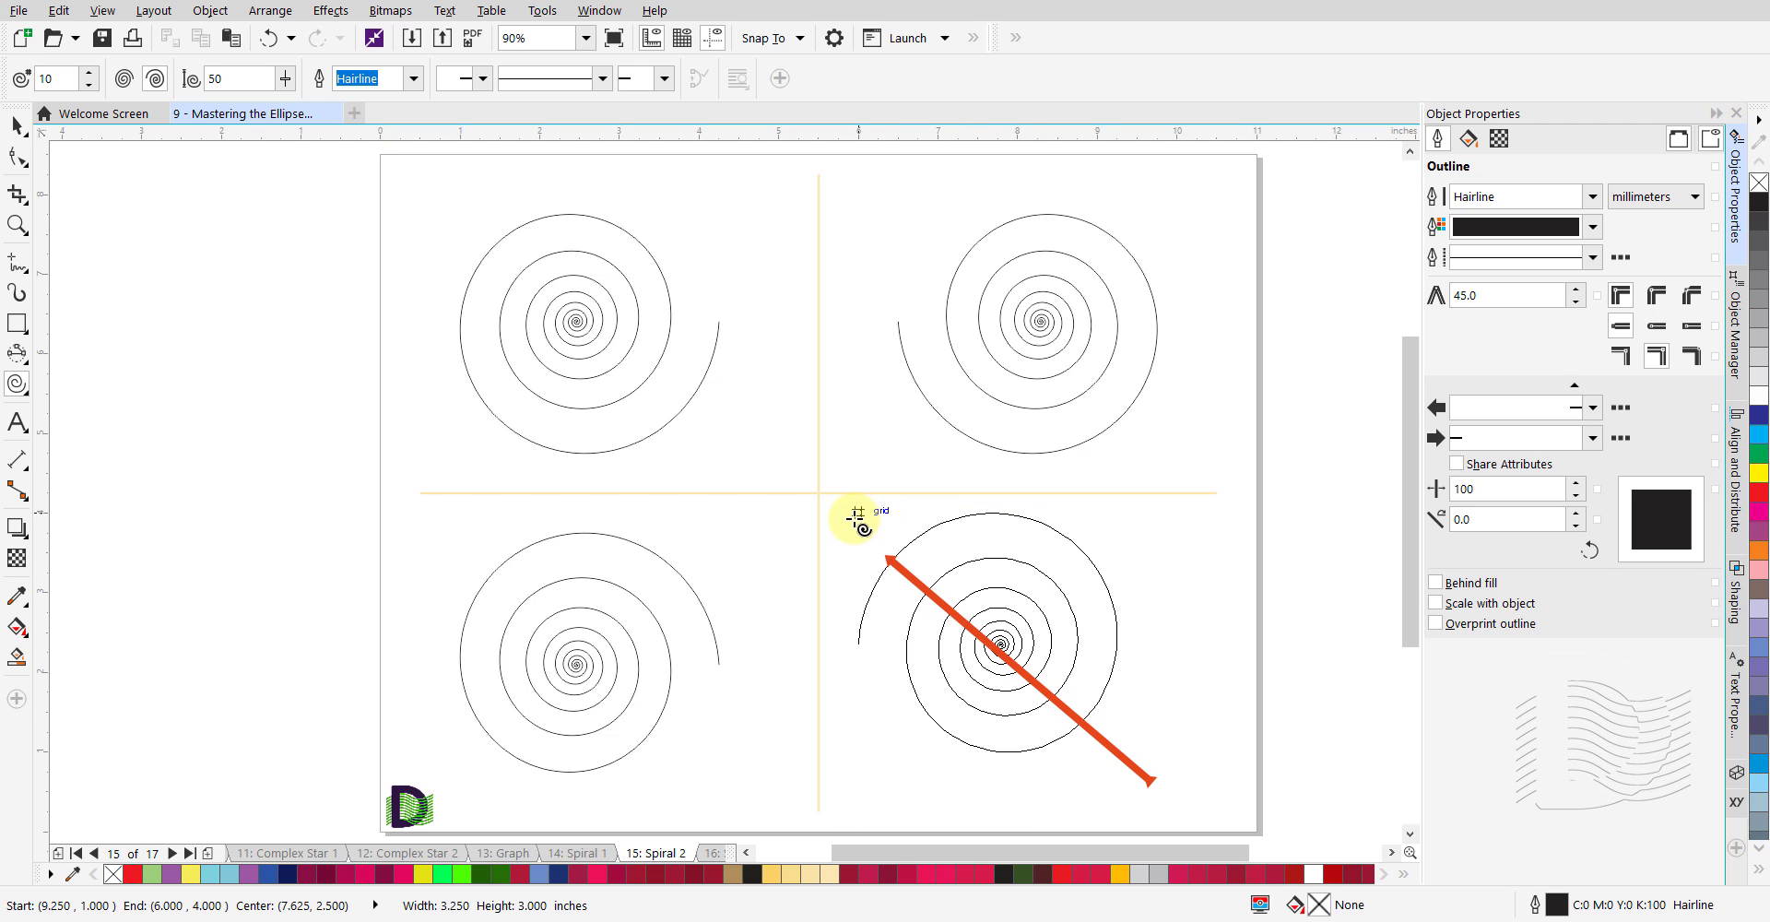
Deselect the spiral, and on the Spiral 3 page draw a symmetrical 70-revolution spiral about 8 inches across outward from the centre X.
left_click_drag(857, 513, 862, 510)
left_click_drag(767, 762, 767, 762)
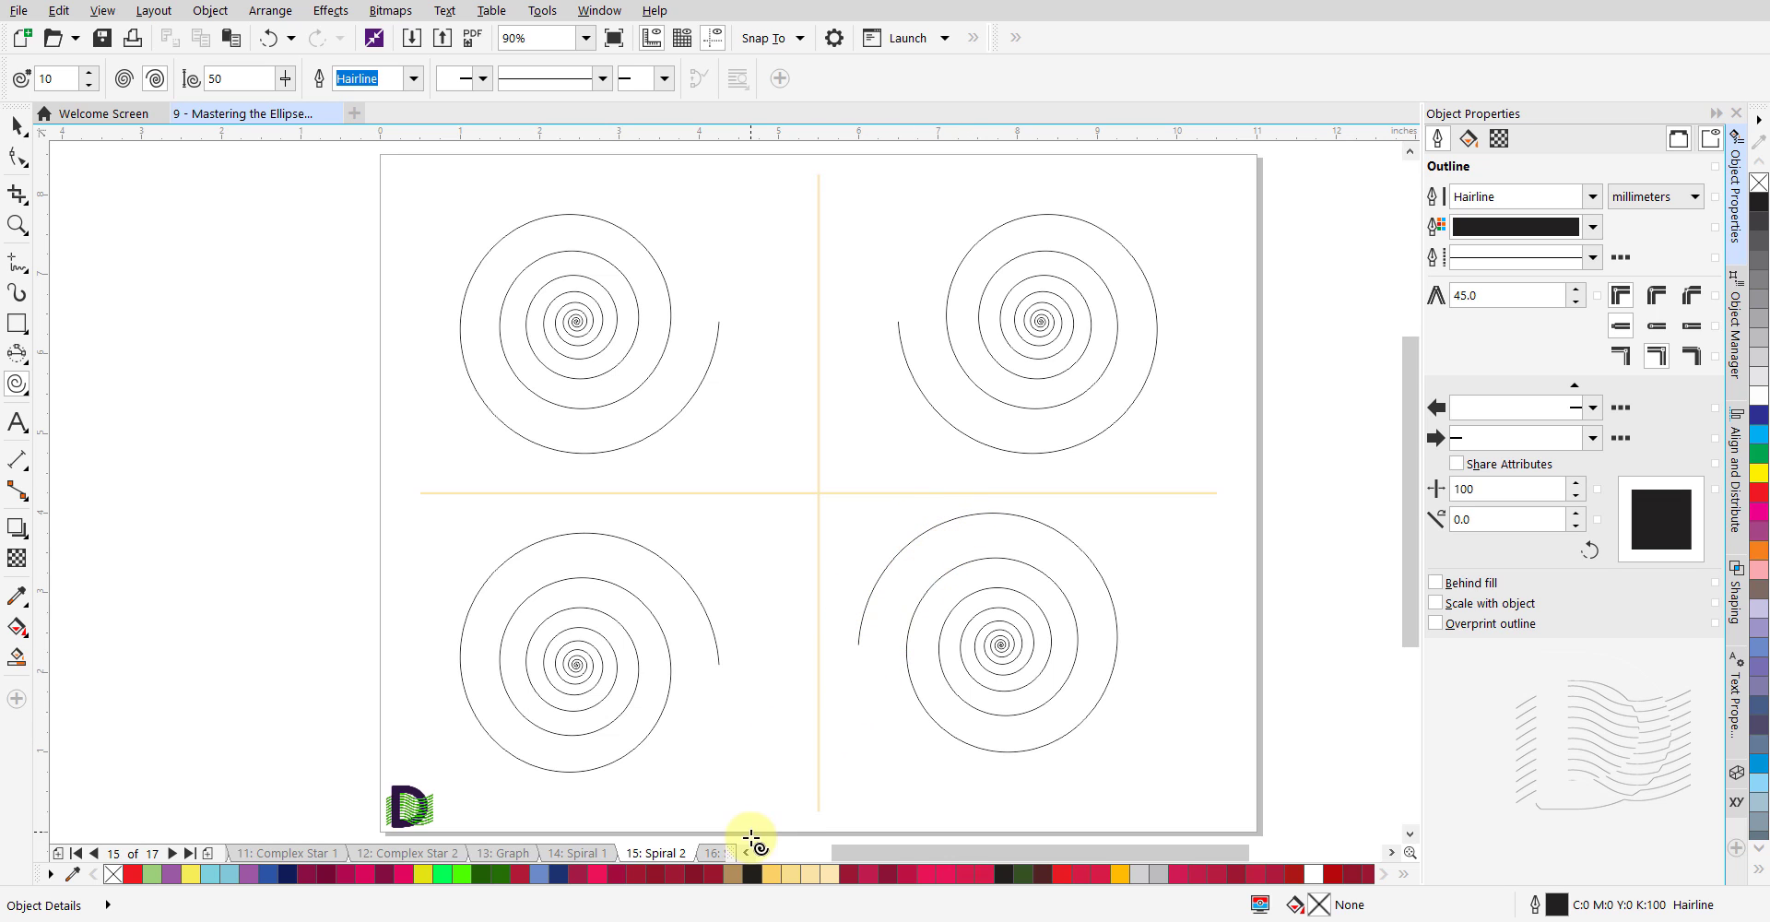
left_click(710, 853)
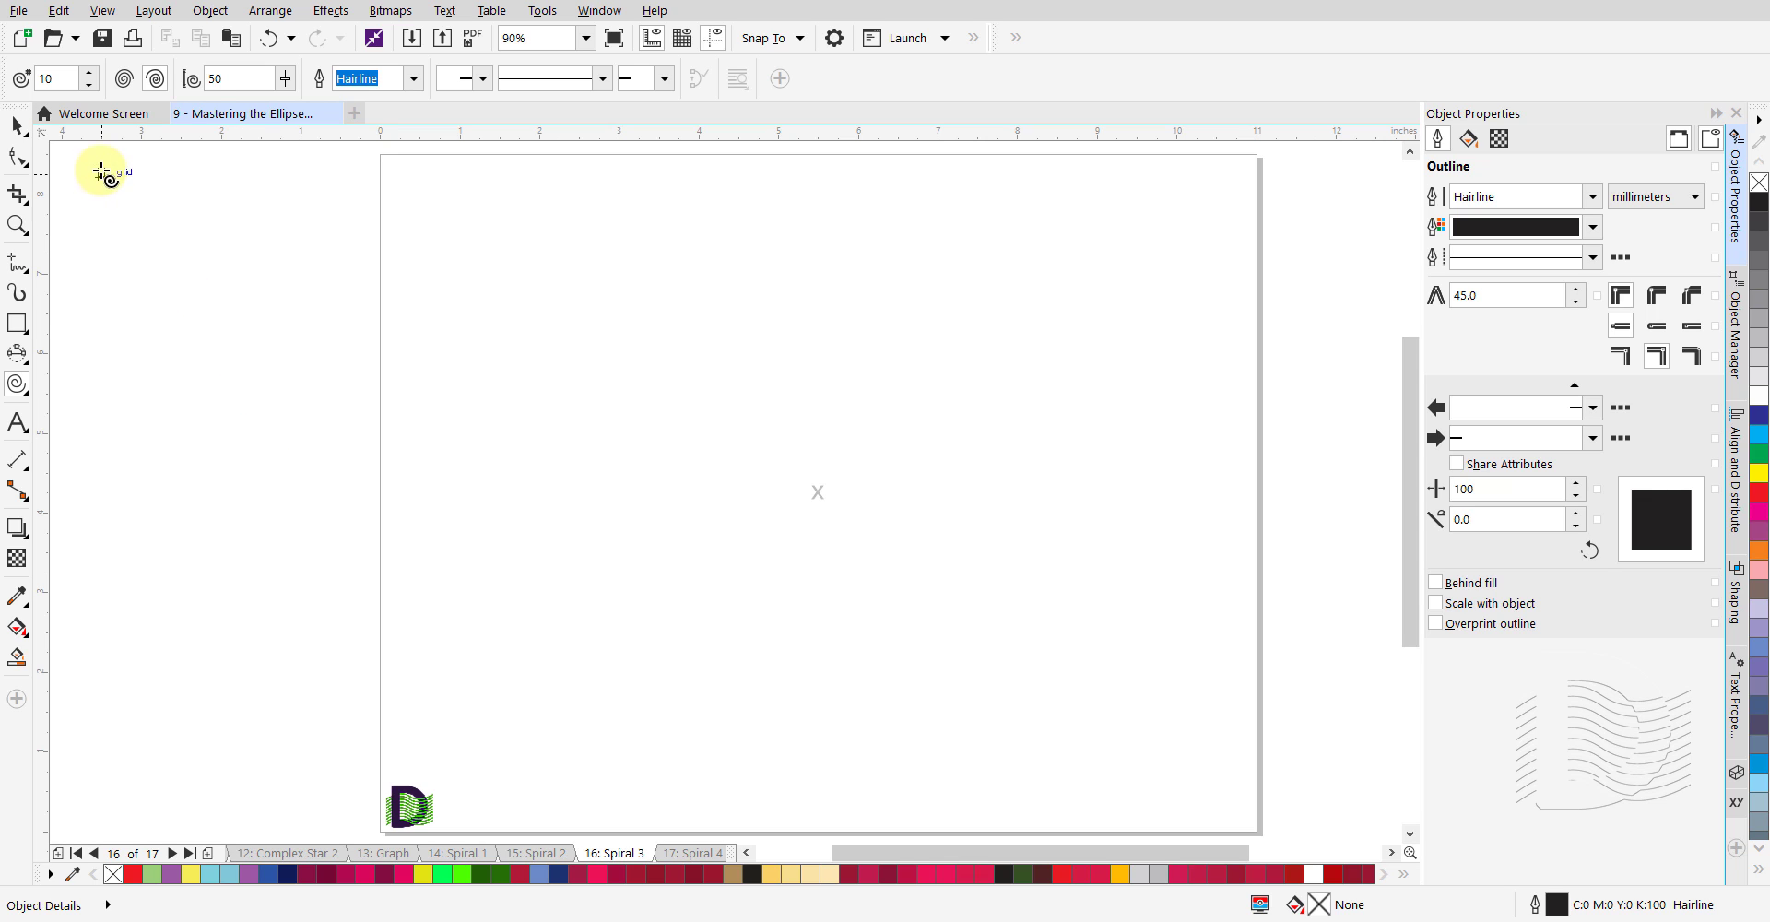
double_click(58, 81)
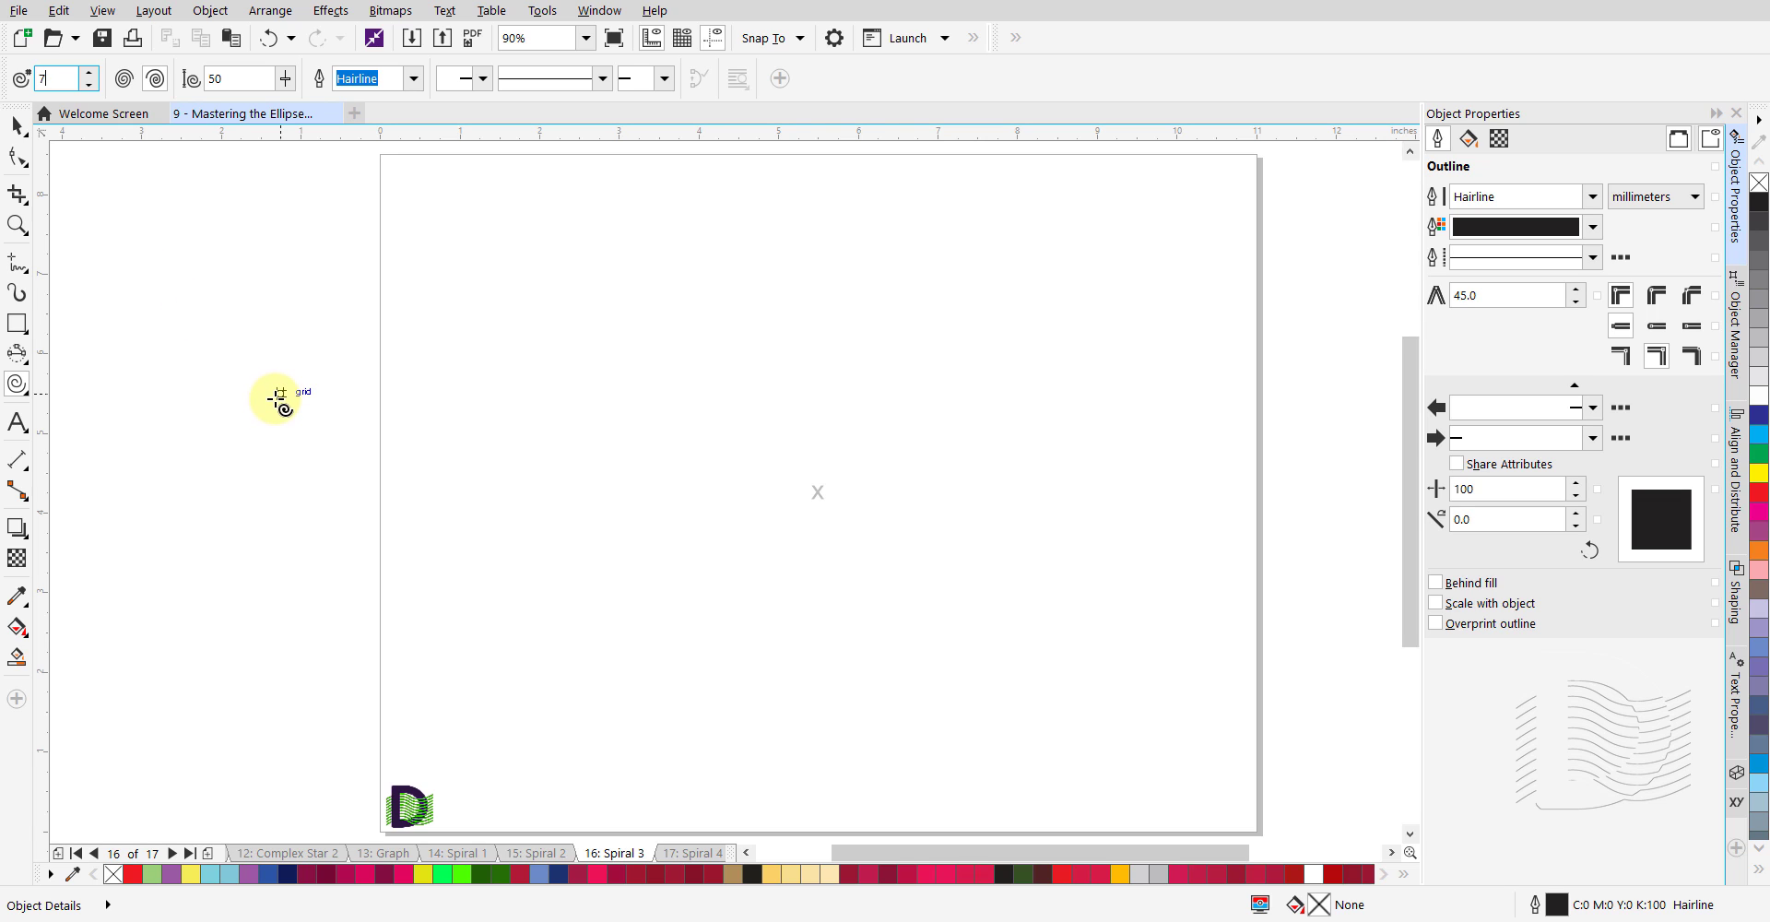
key("Tab")
left_click(125, 81)
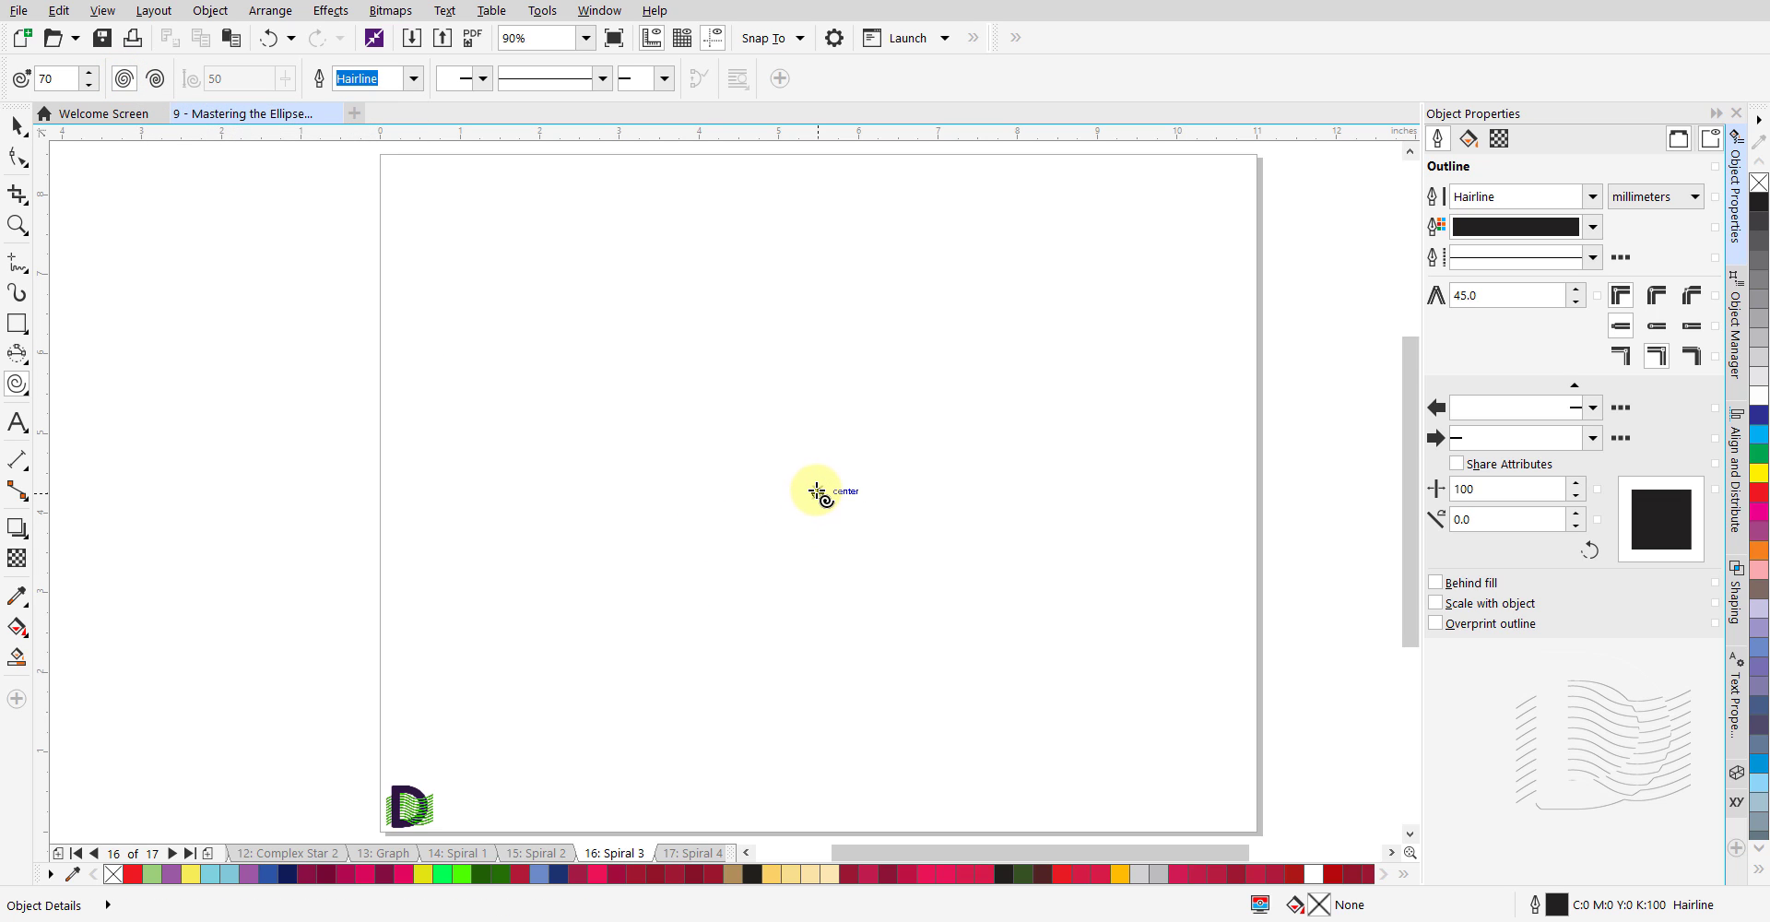
left_click_drag(817, 490, 817, 490)
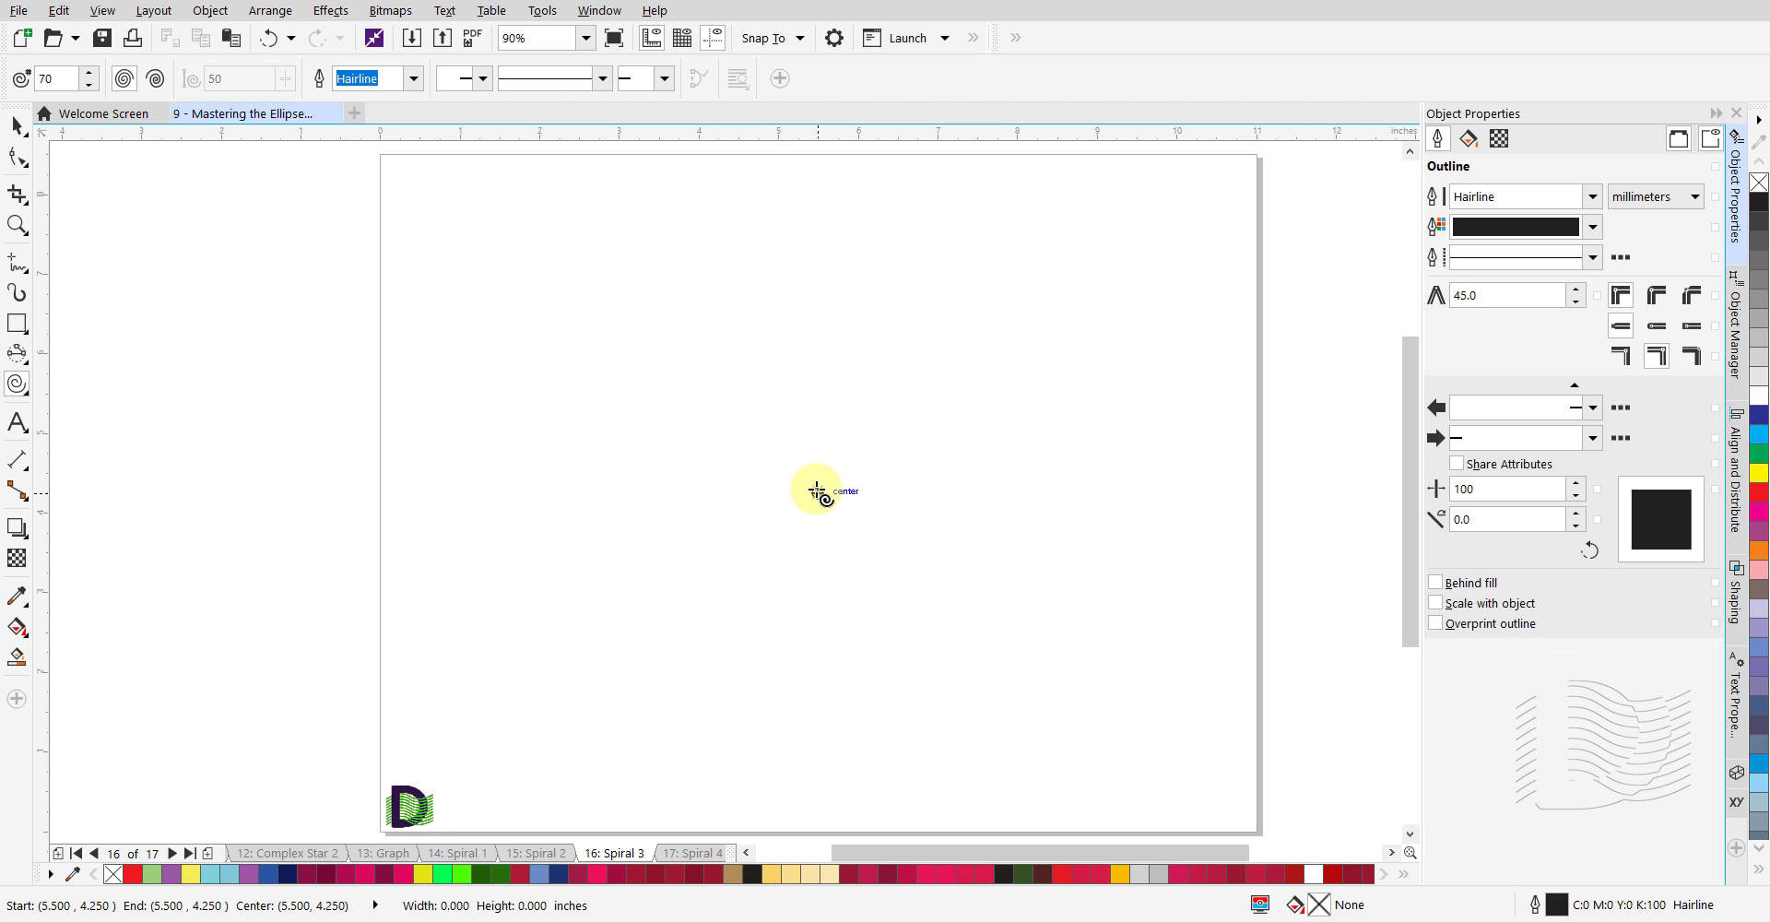
left_click_drag(817, 490, 1141, 803)
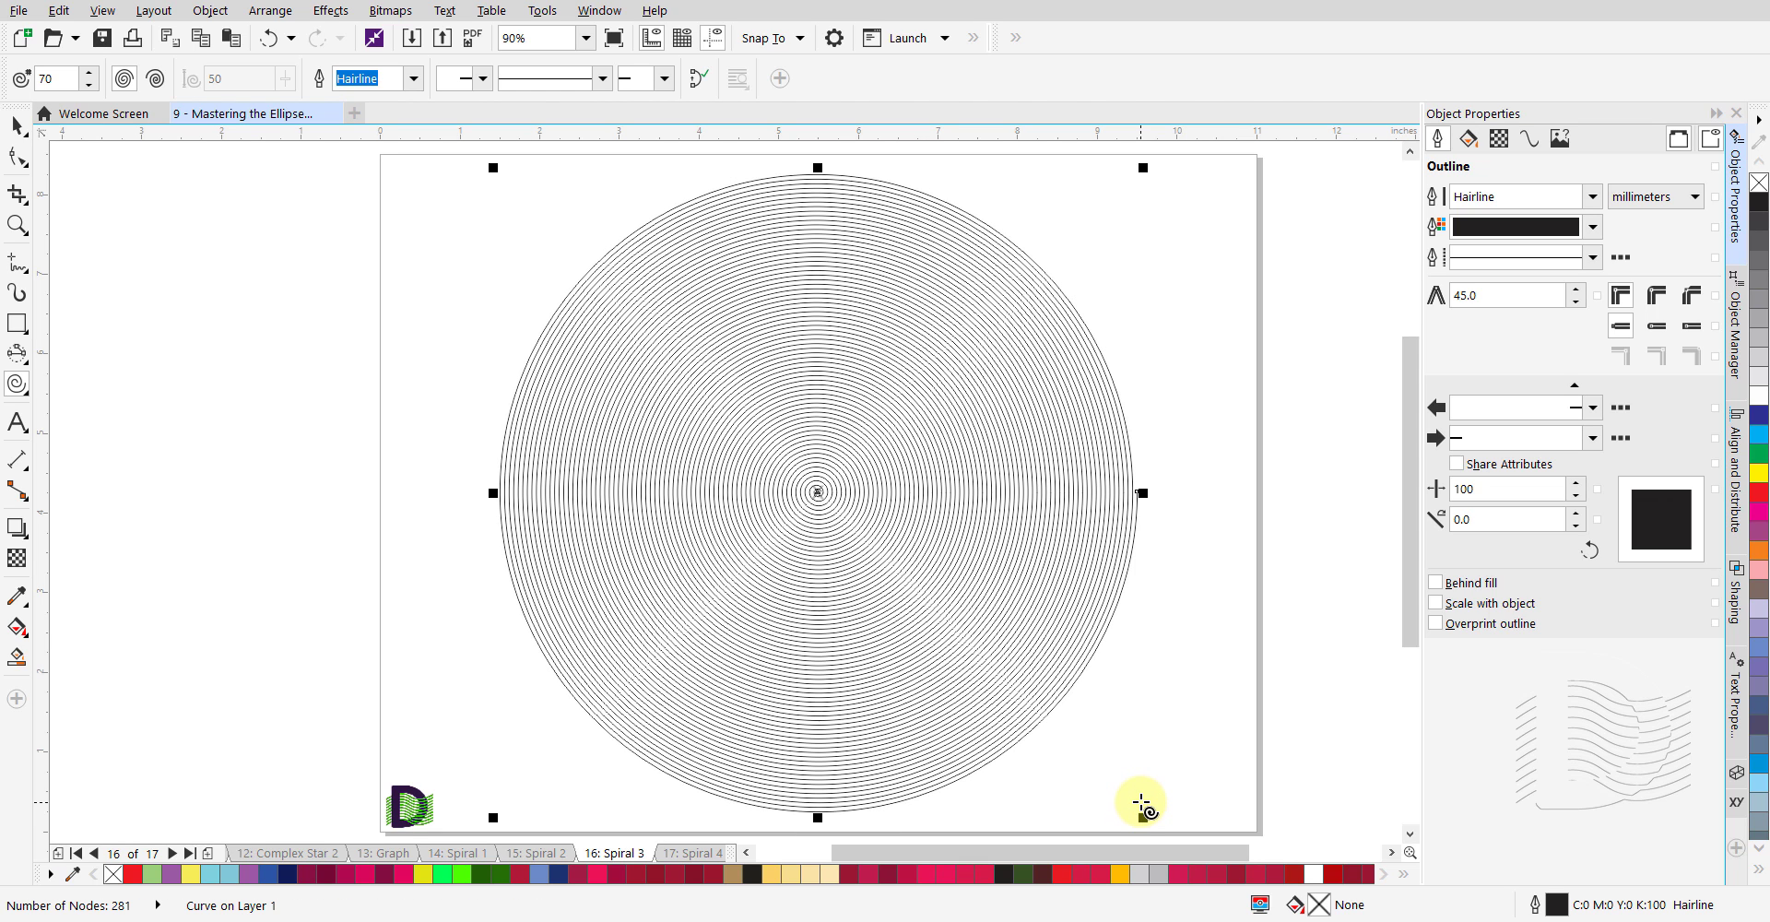
Change the large spiral's outline colour to crimson, C 20, M 100, Y 78, K 16.
left_click(1593, 228)
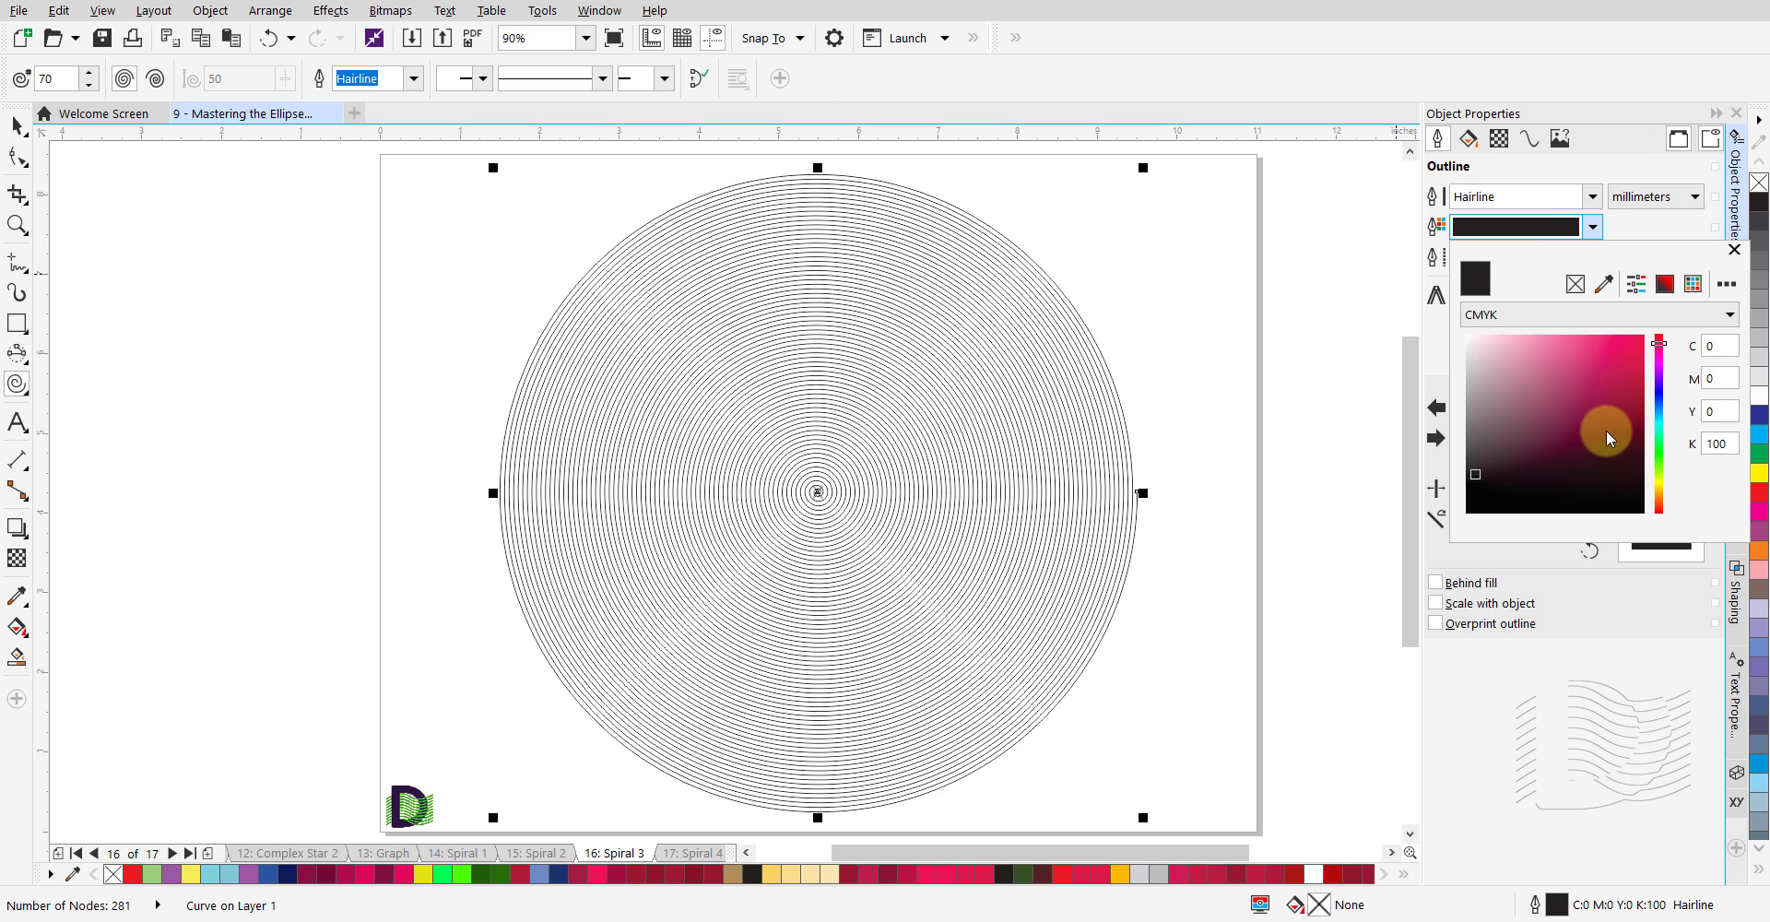
left_click(1628, 390)
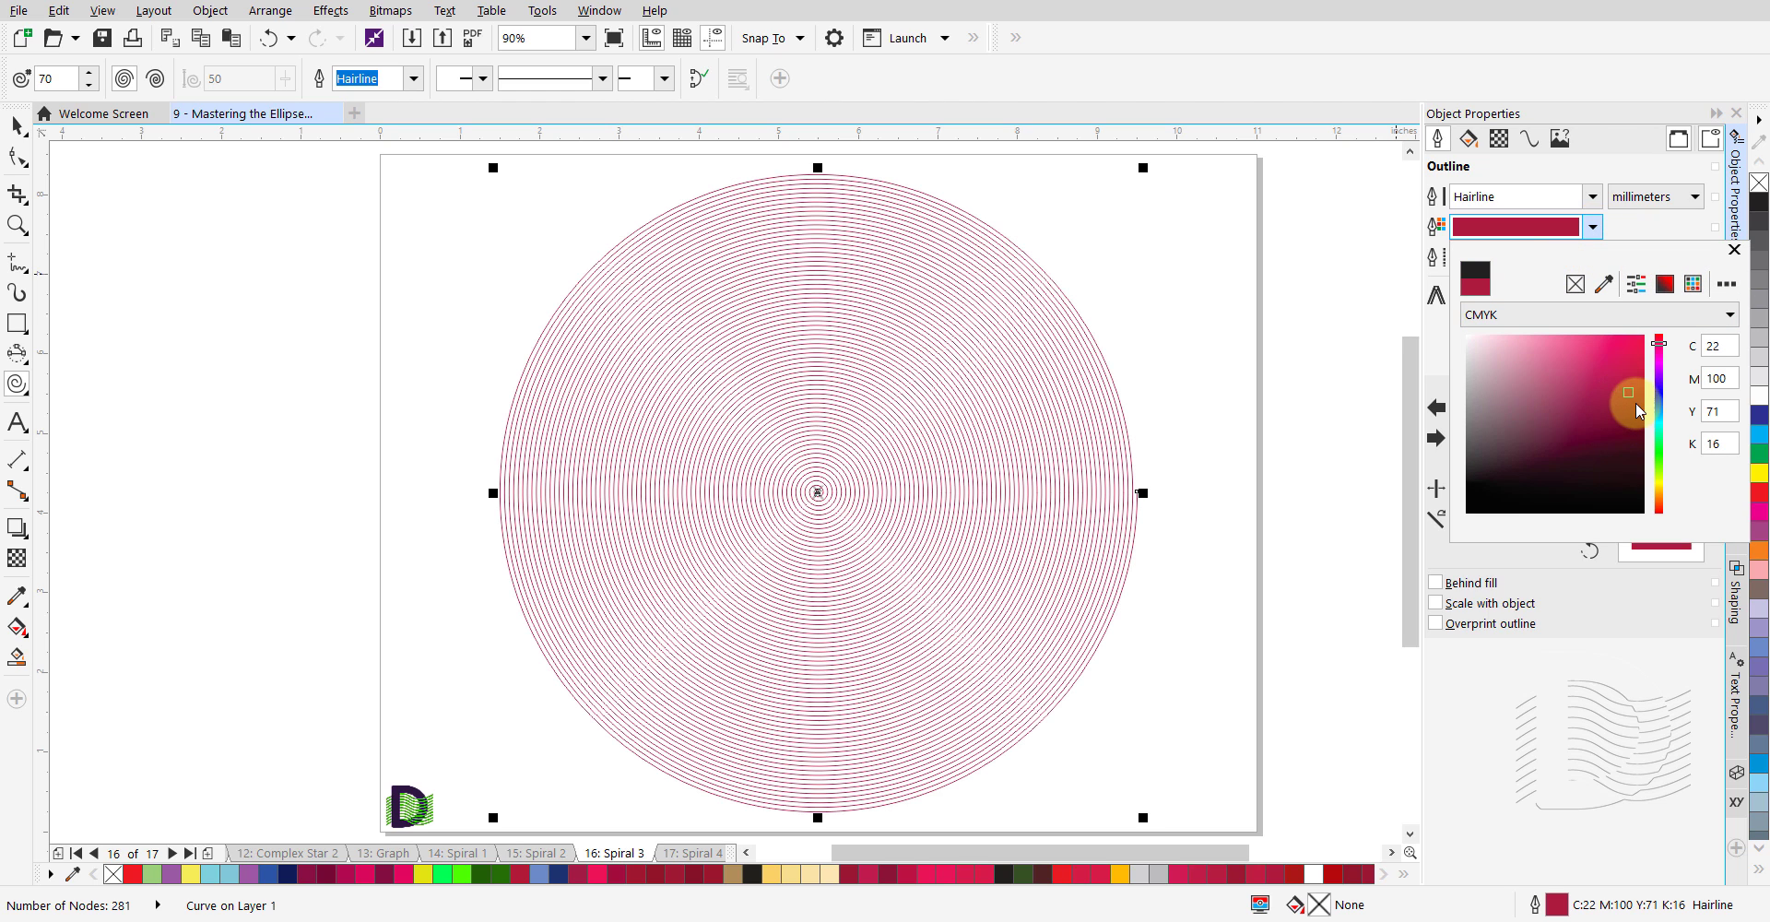
left_click(1640, 391)
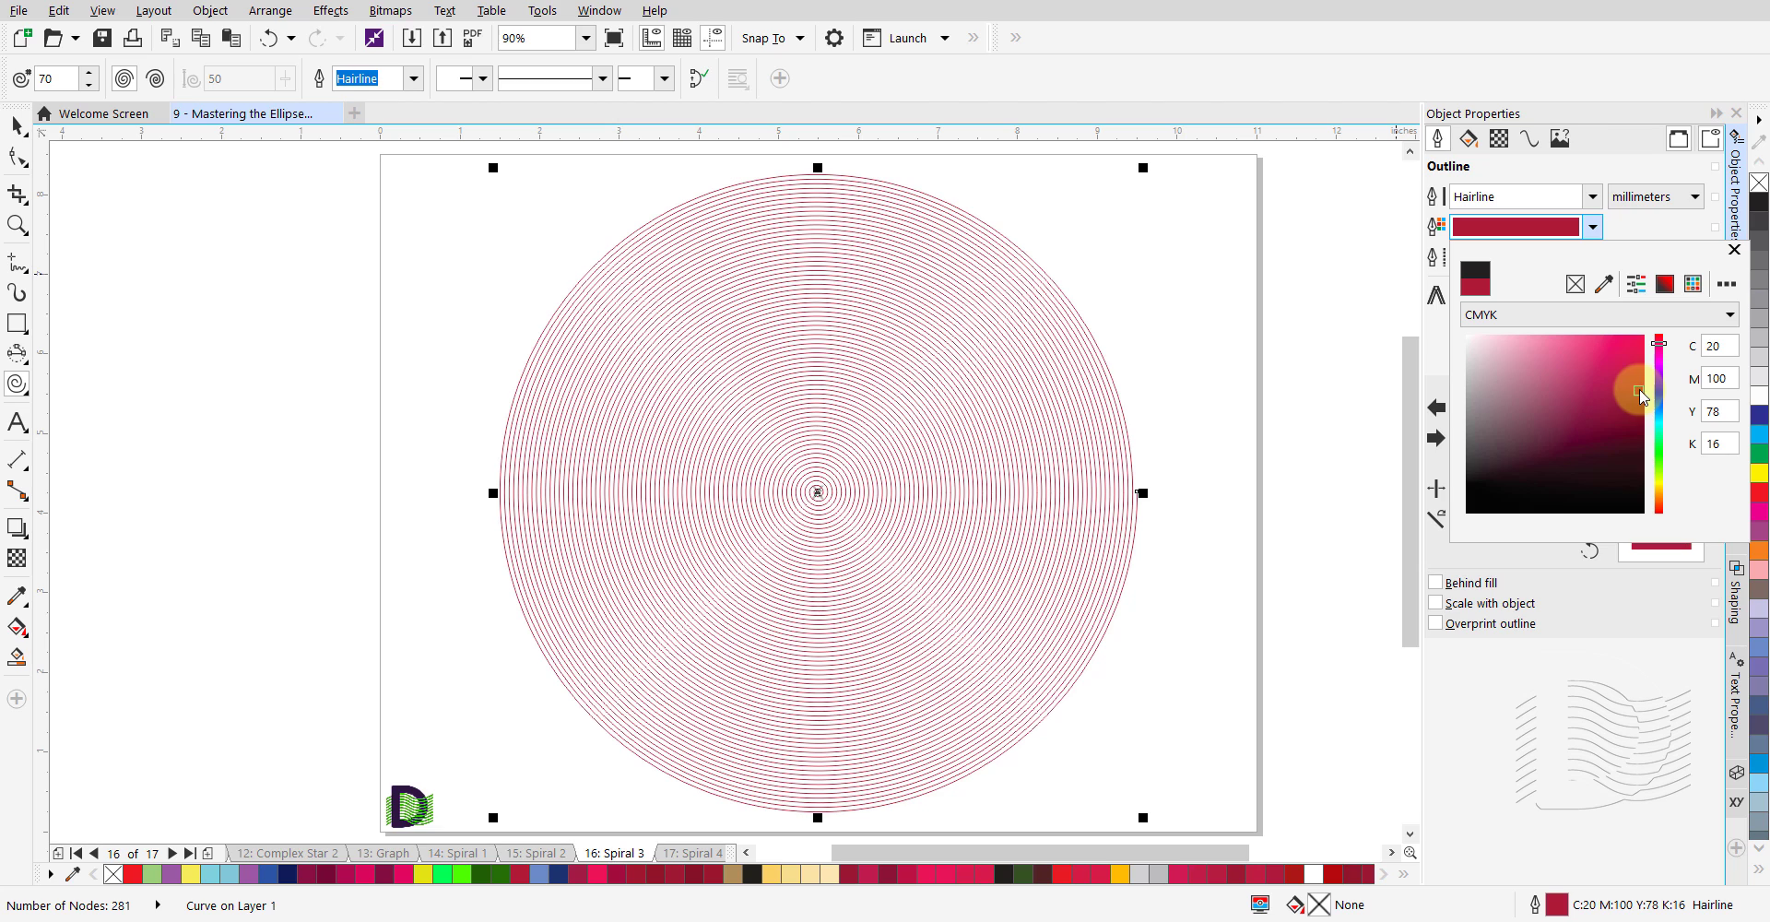
left_click(1734, 249)
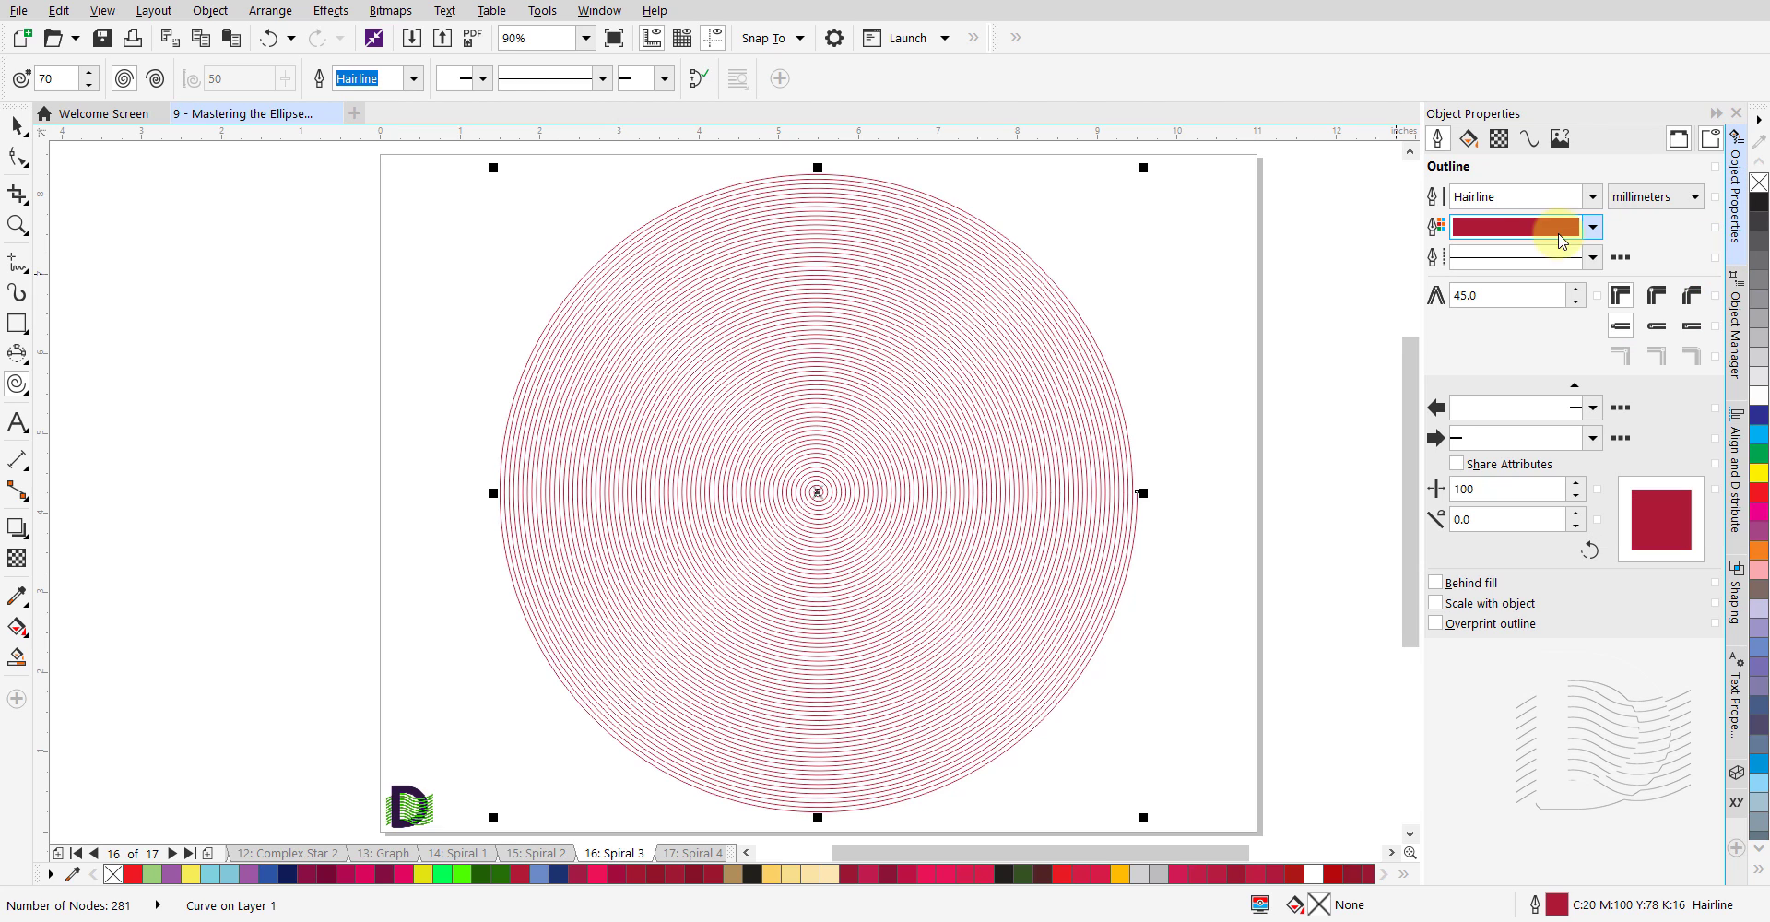
Set the crimson spiral's outline width to 1.25 mm with the closely spaced dotted line style, and deselect it.
left_click_drag(1504, 192, 1392, 197)
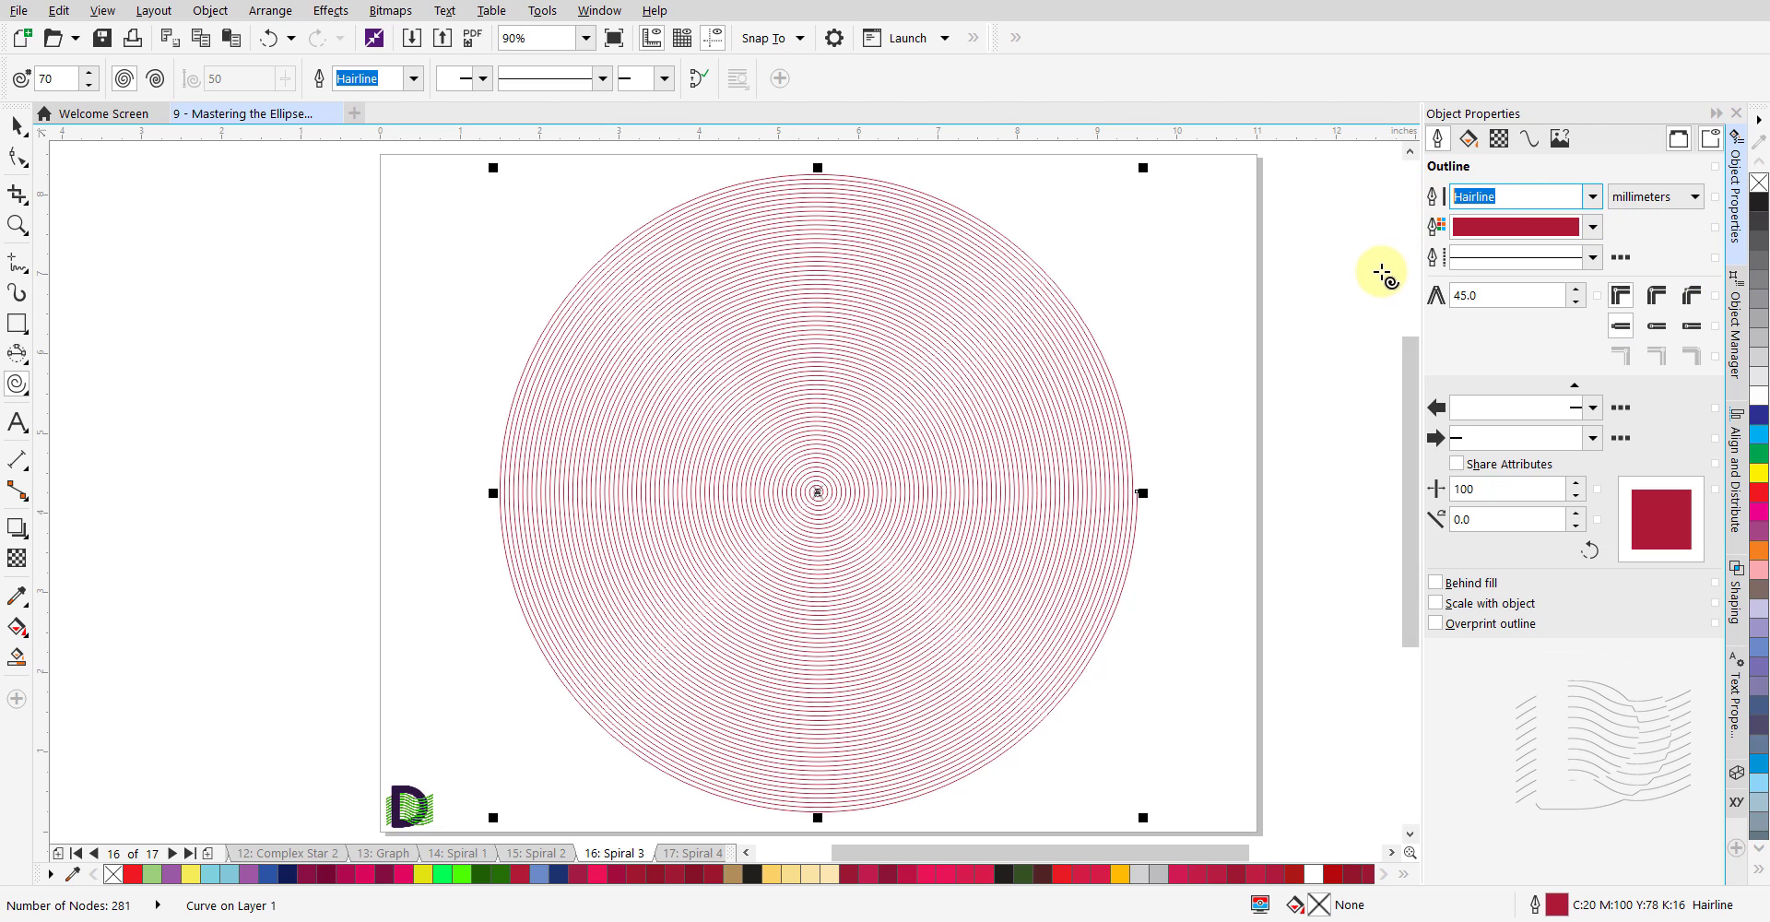
type("1.25")
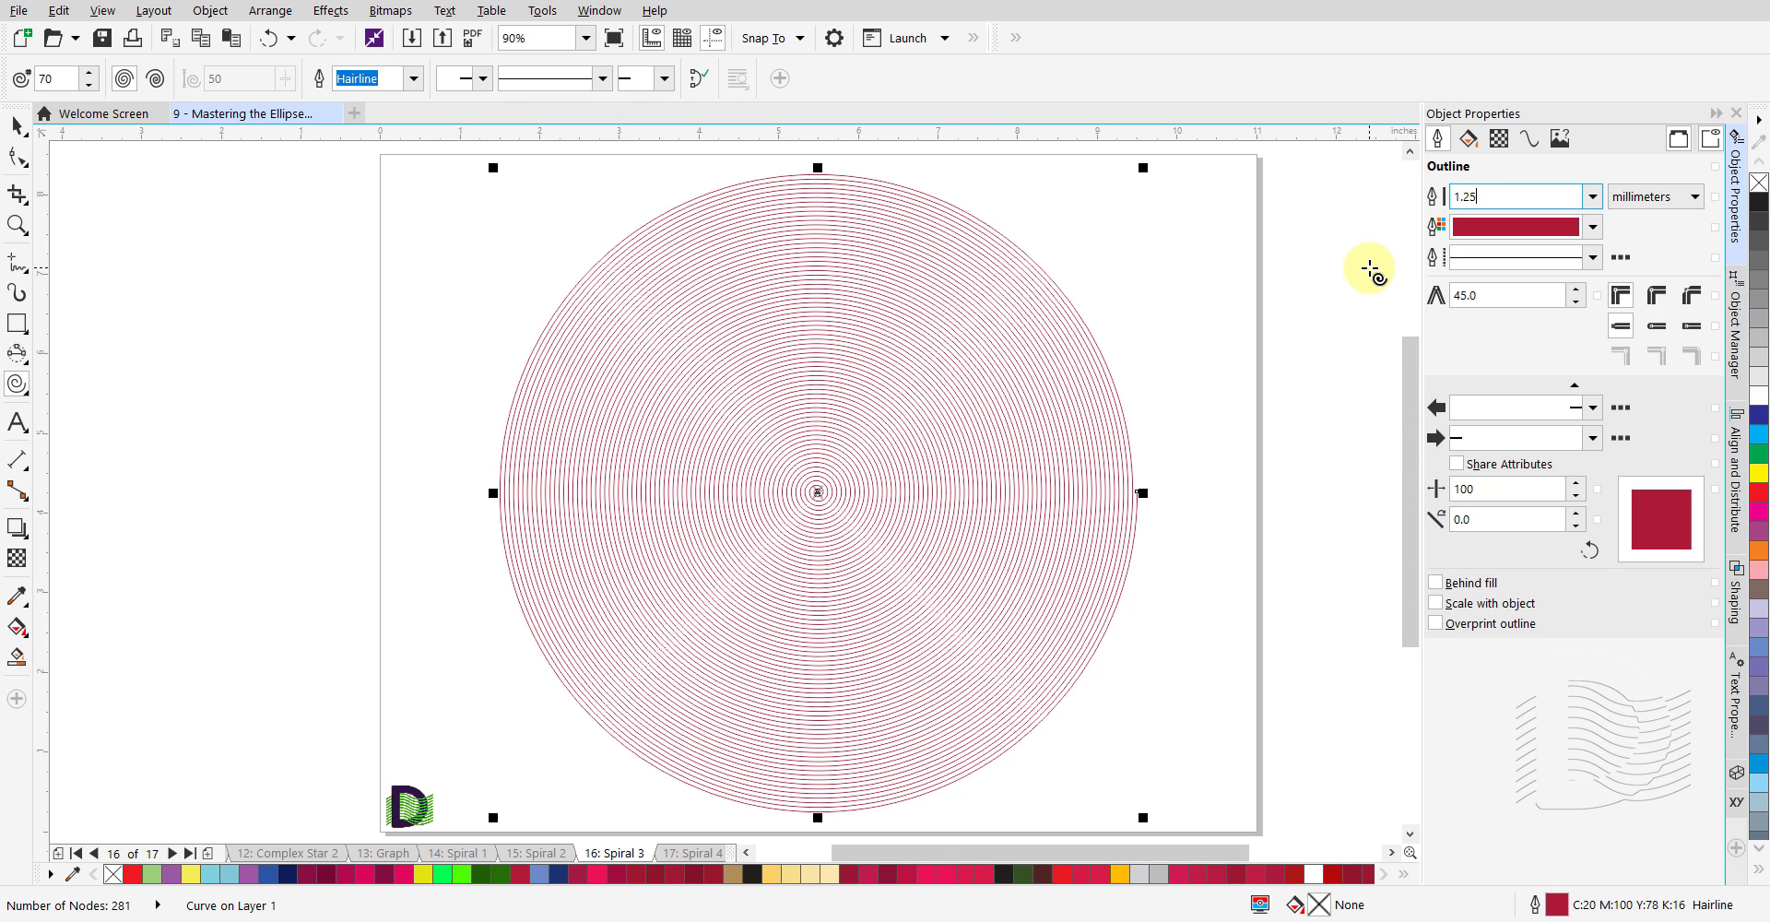
key("Return")
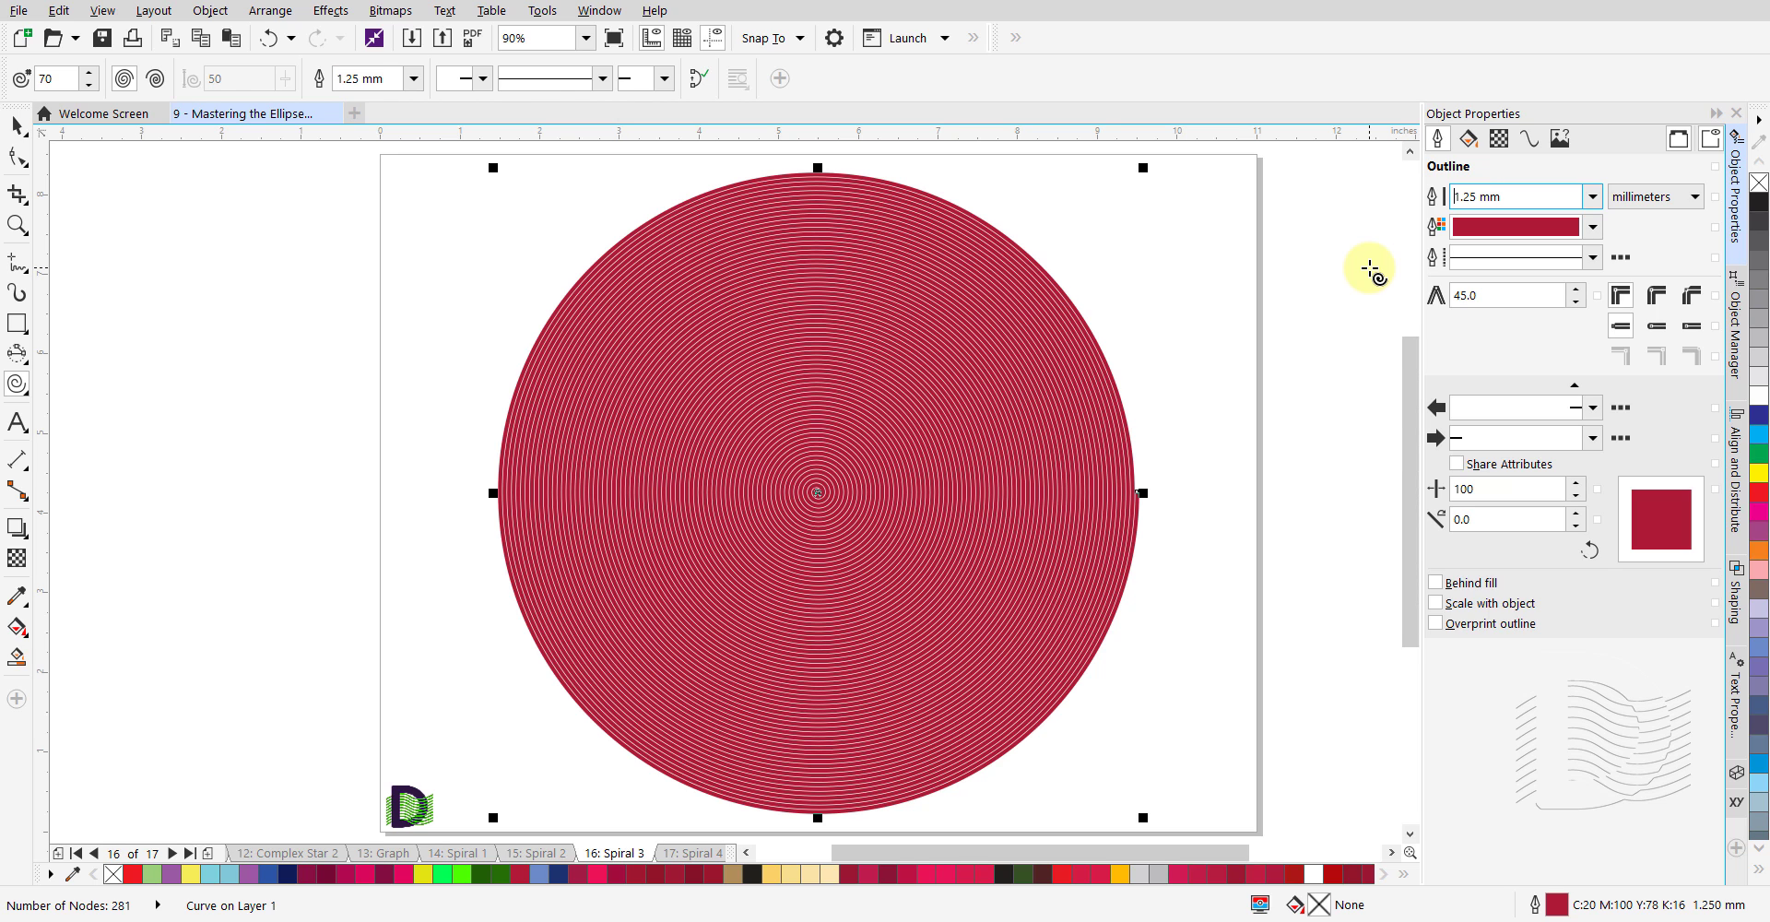
left_click(1593, 260)
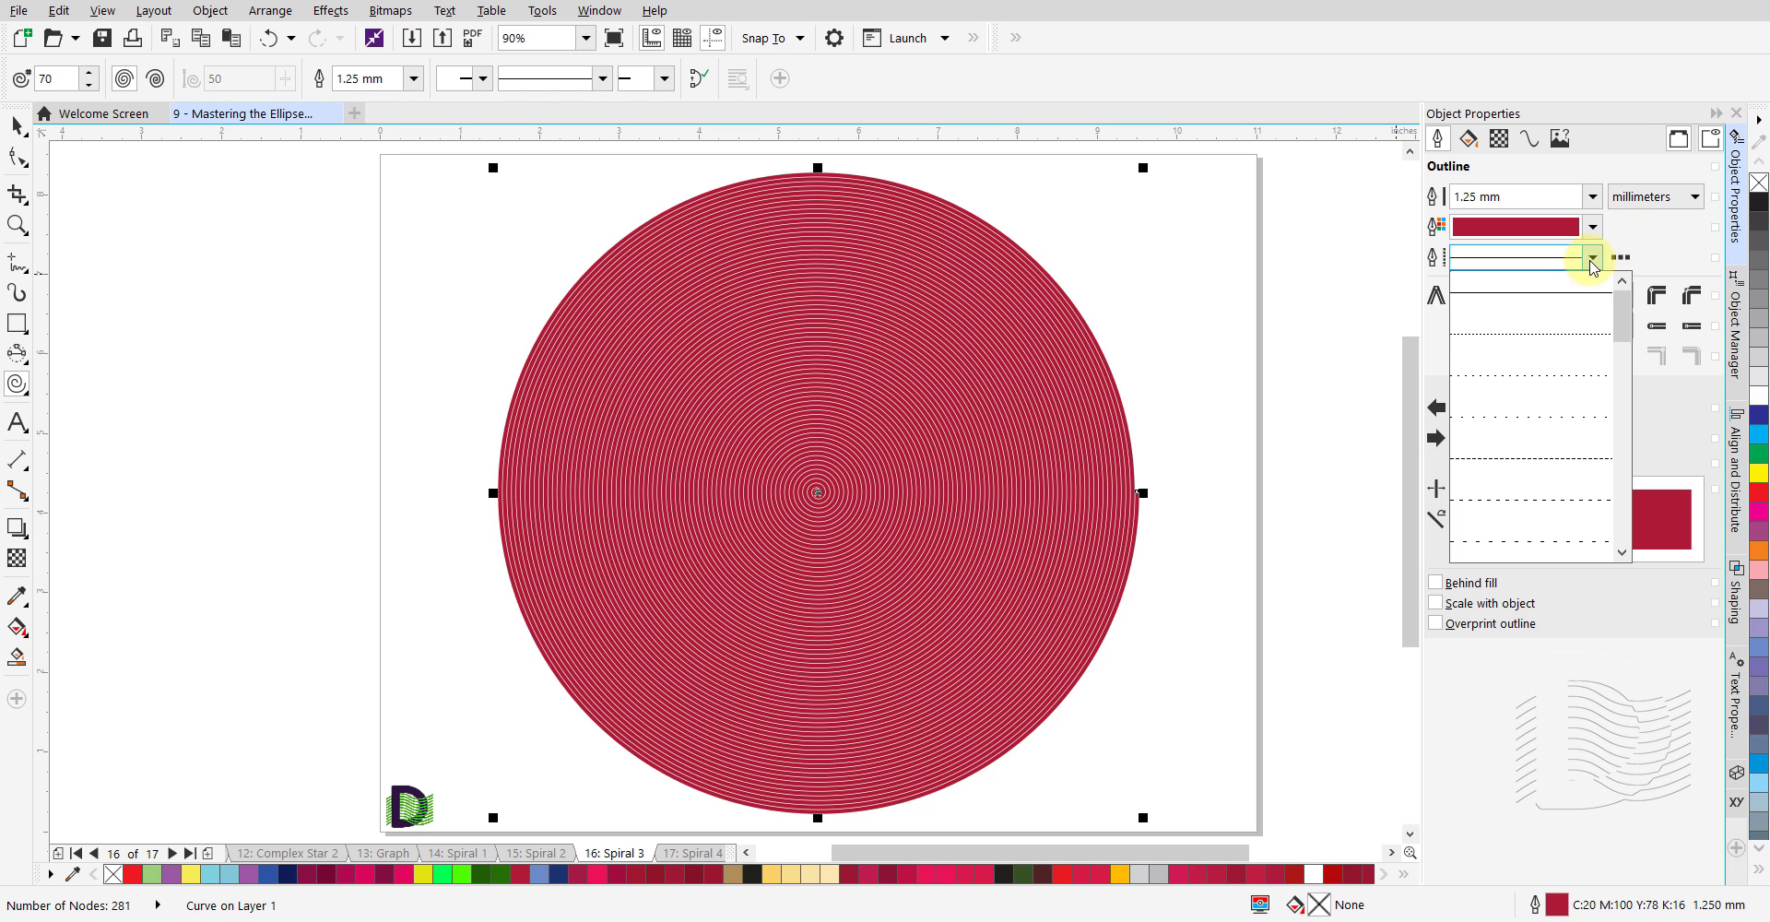
left_click(1517, 330)
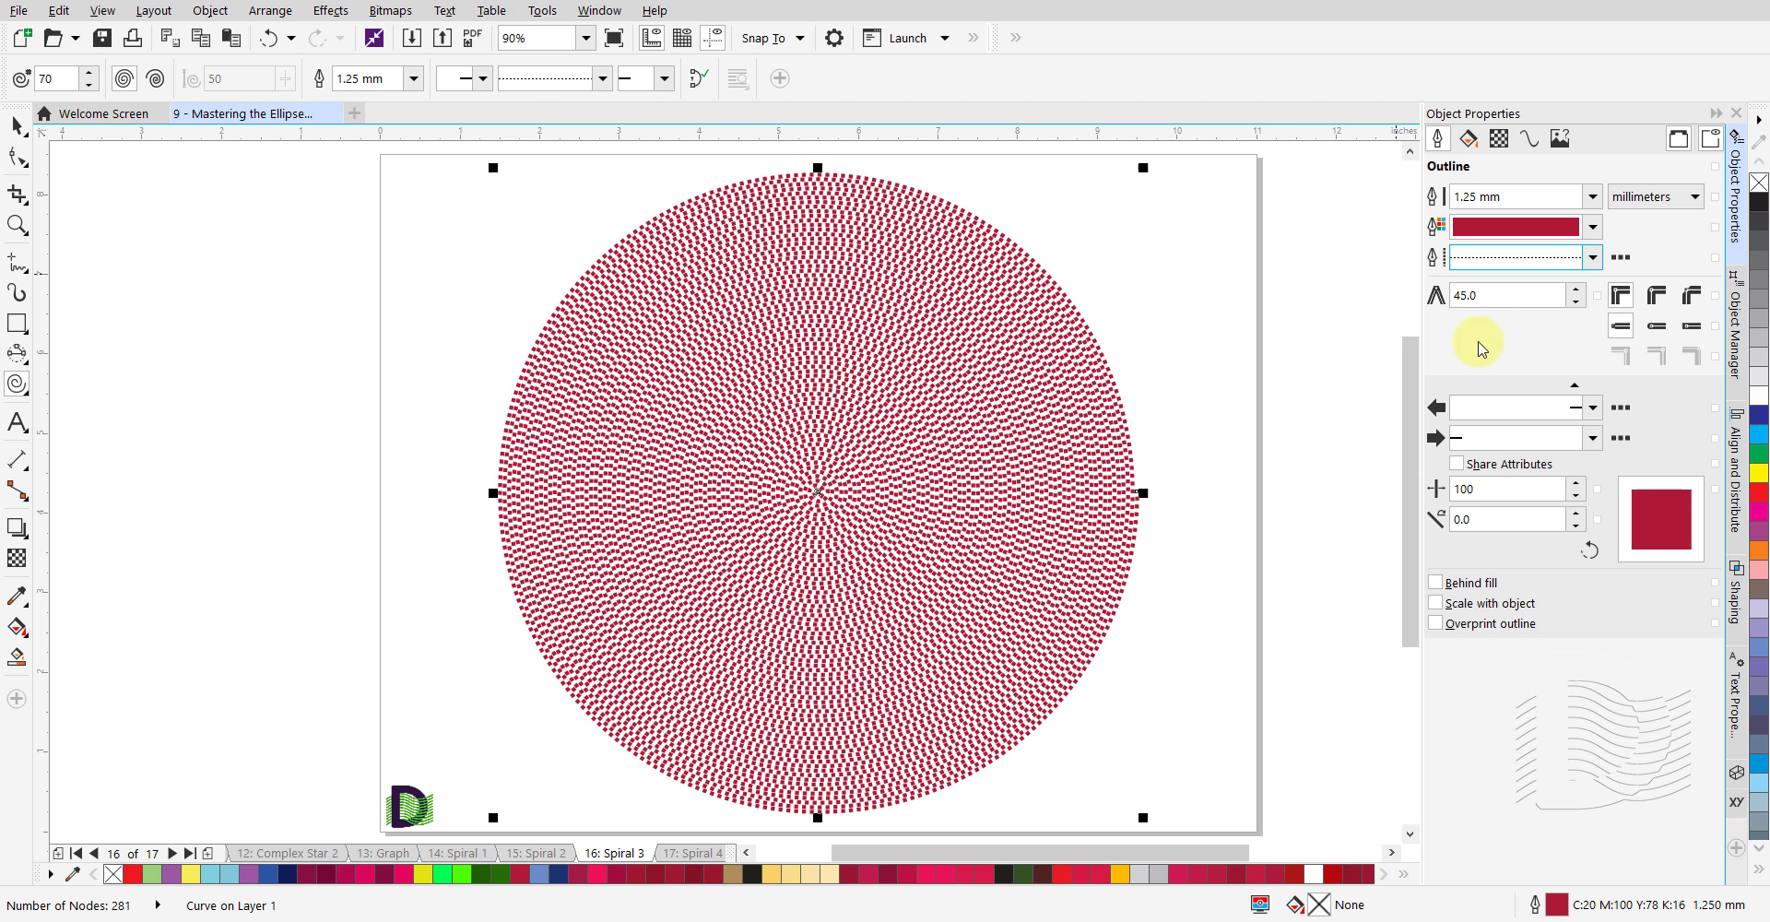
left_click(1240, 380)
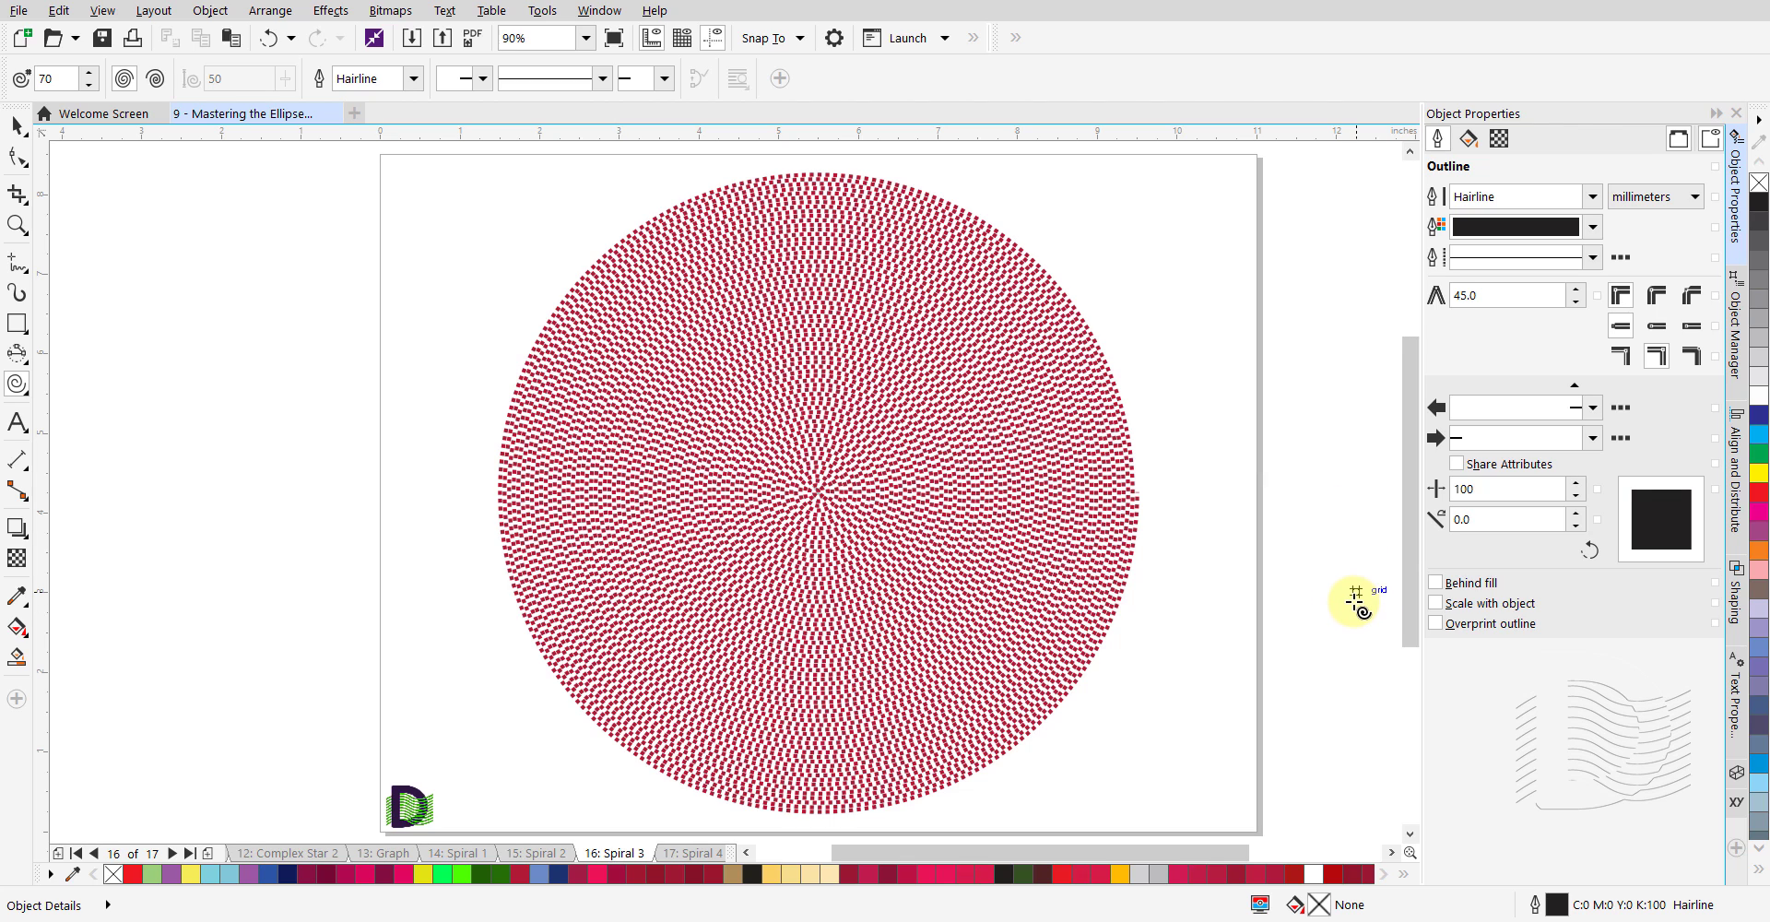
On the Spiral 4 page, draw a symmetrical spiral with 15 revolutions, about 5 inches across, outward from the centre X.
left_click(688, 854)
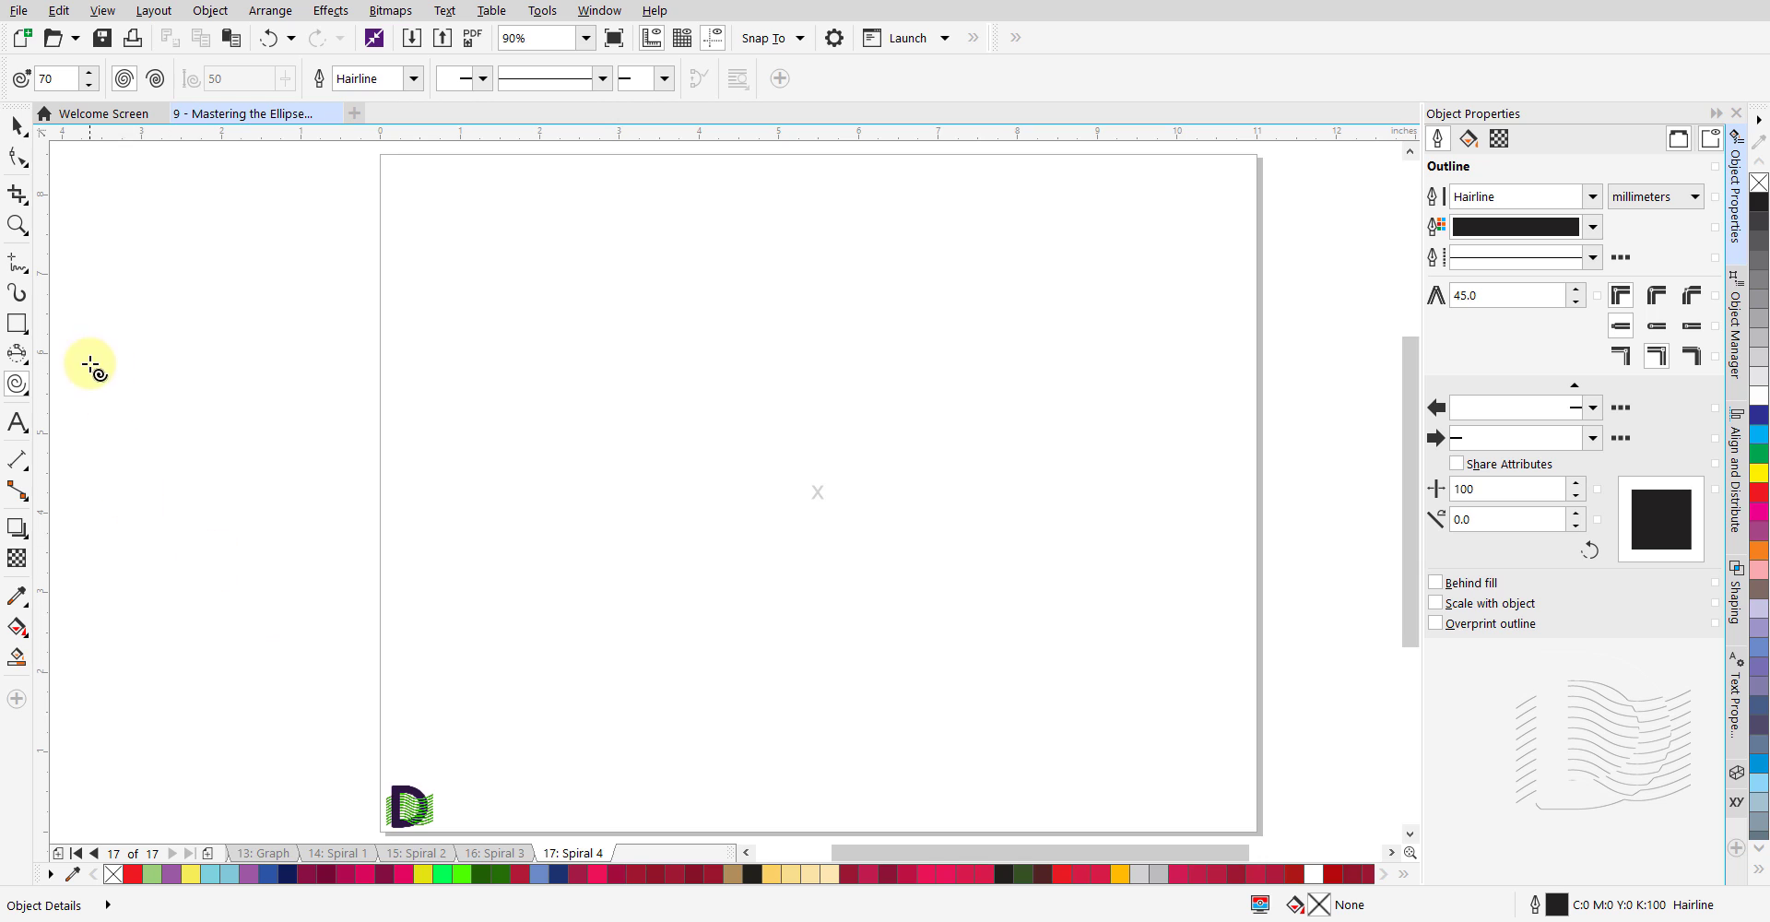
double_click(47, 78)
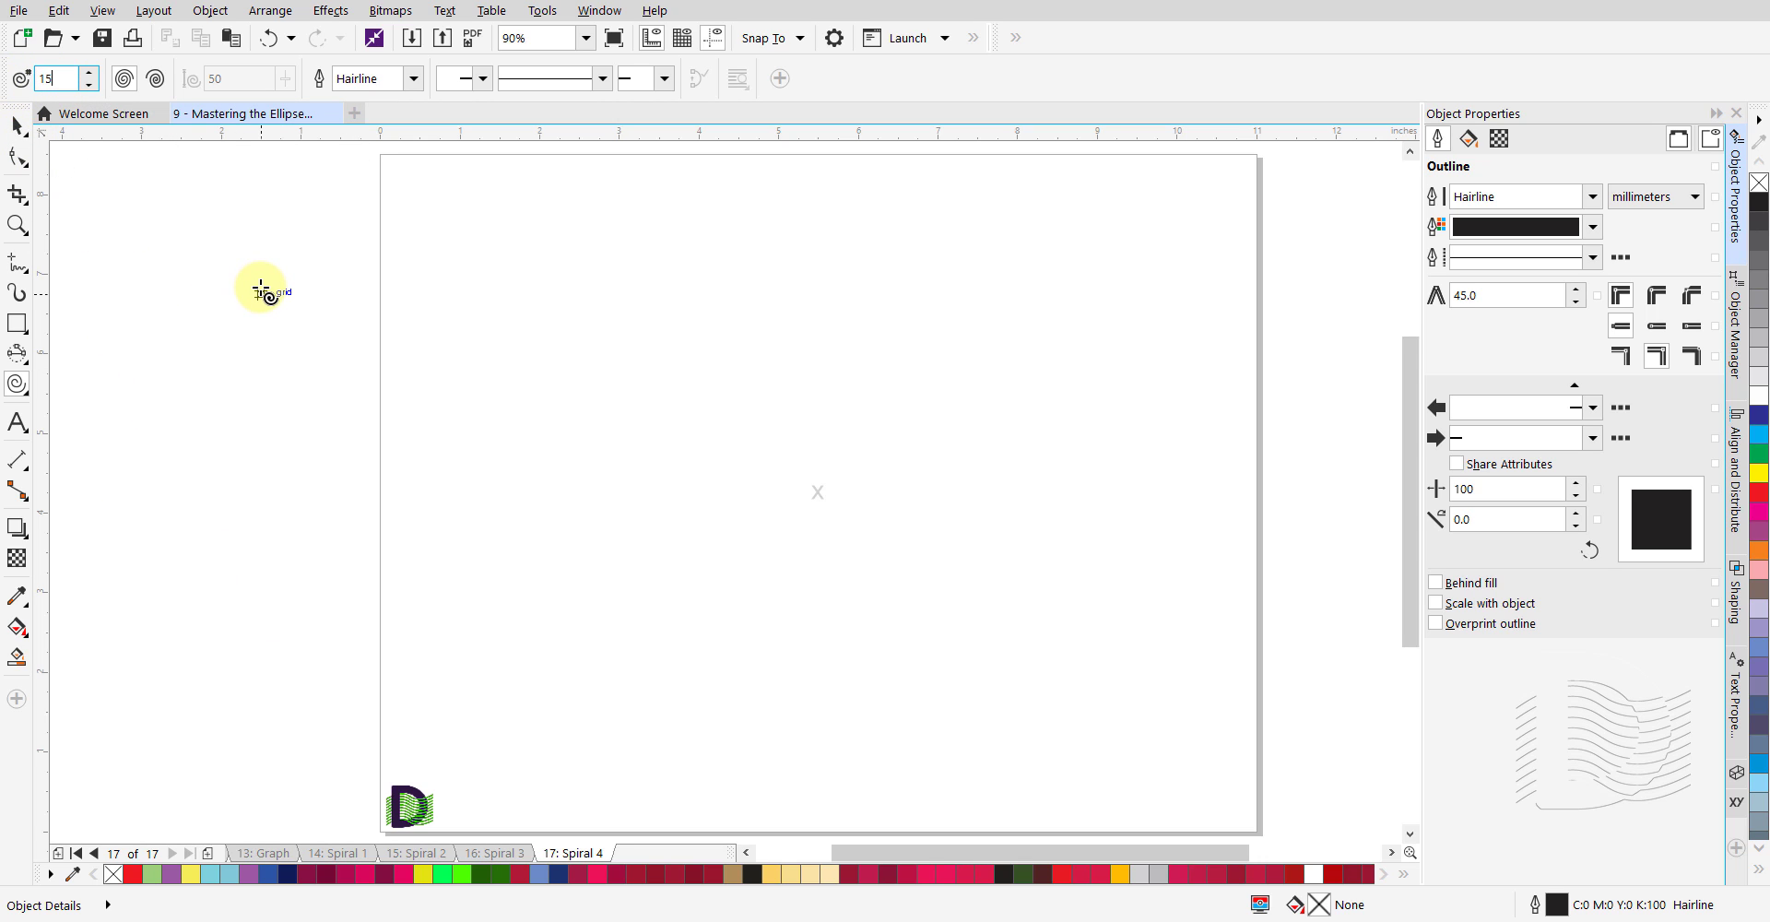
type("15")
key("Return")
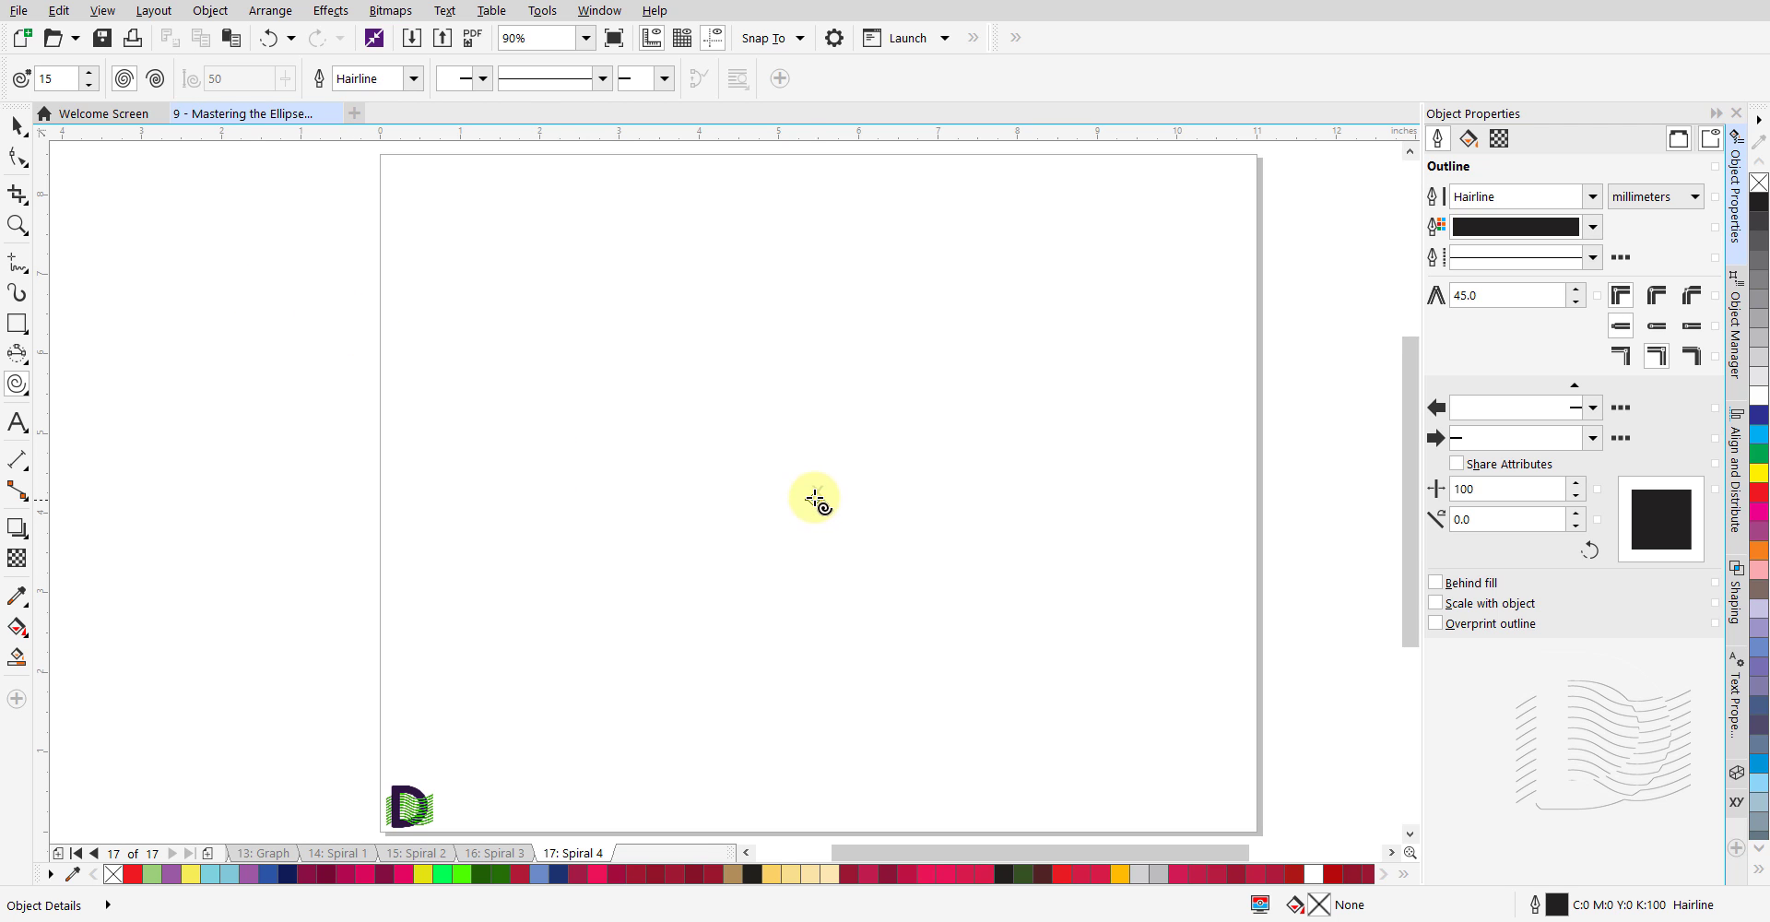
left_click_drag(816, 498, 1015, 674)
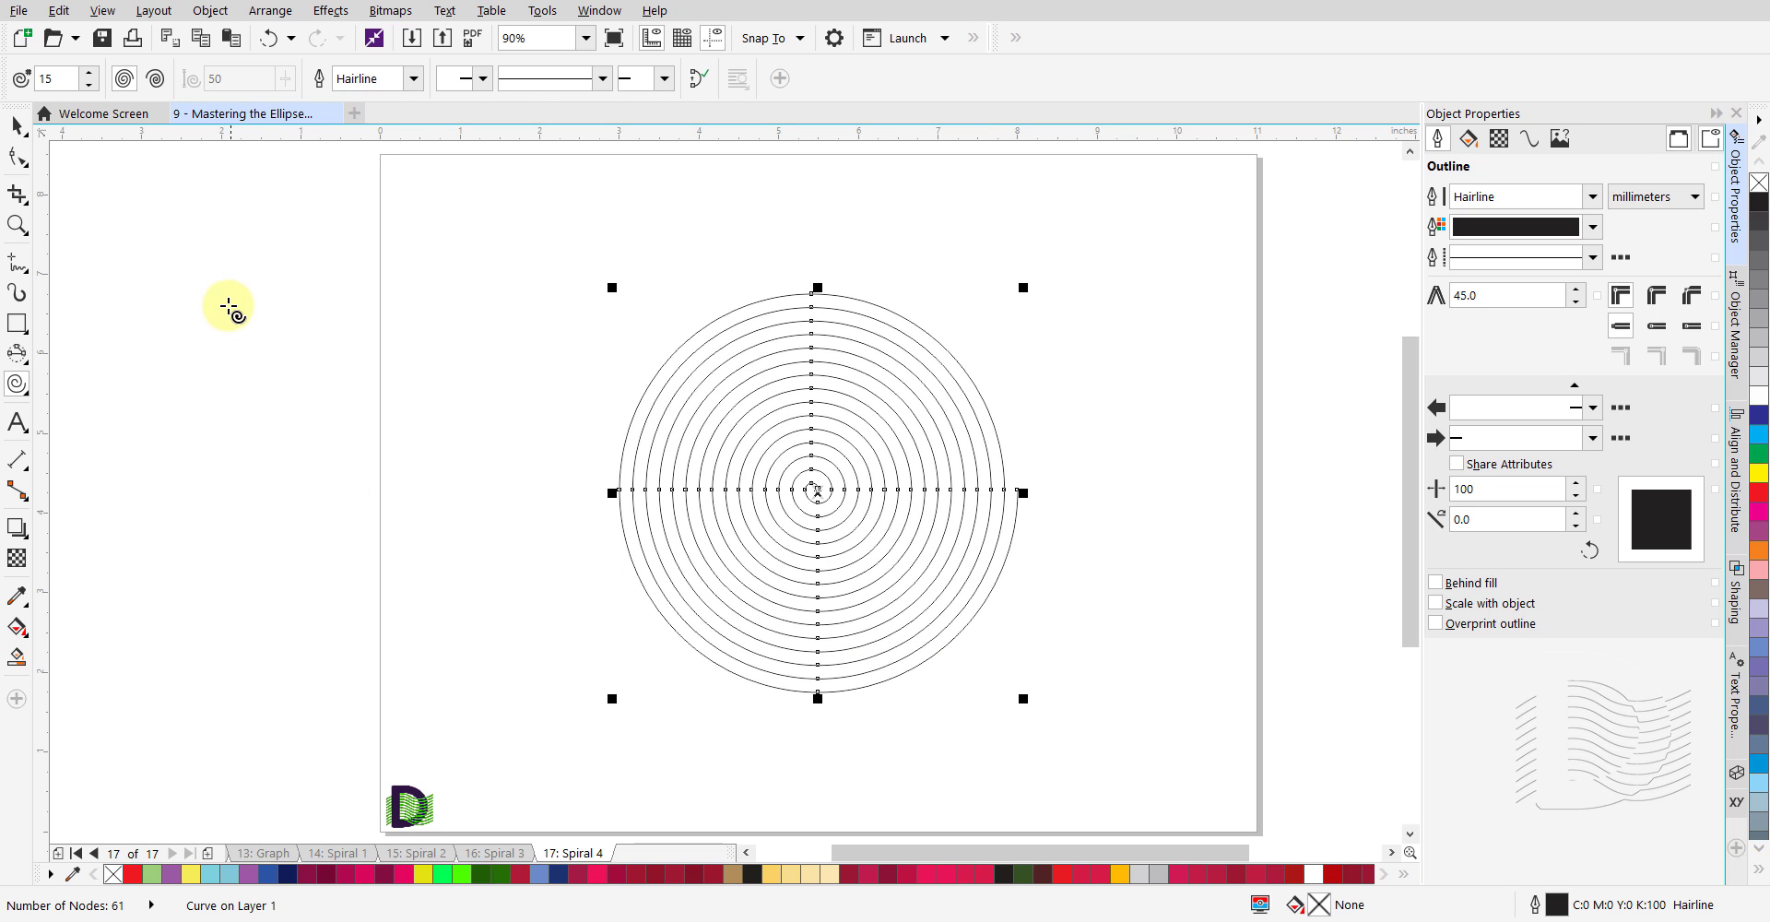
Apply the Artistic Media brush stroke of round dots shrinking in size to the 15-revolution spiral, and deselect it.
left_click(18, 294)
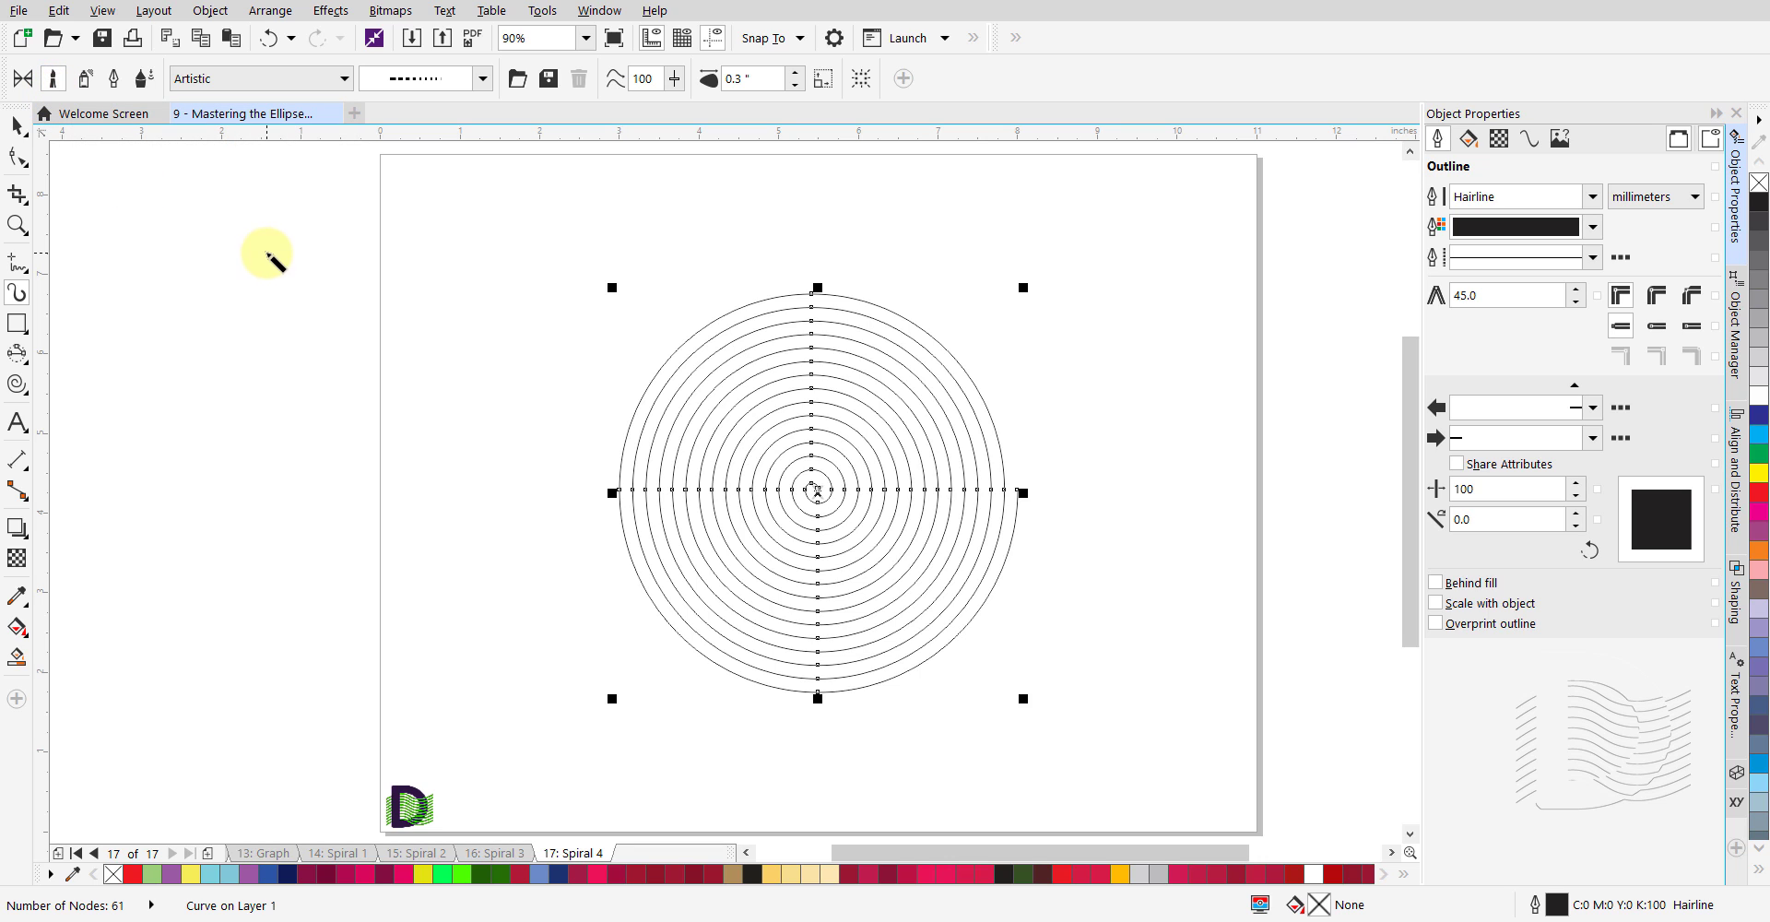
left_click(483, 83)
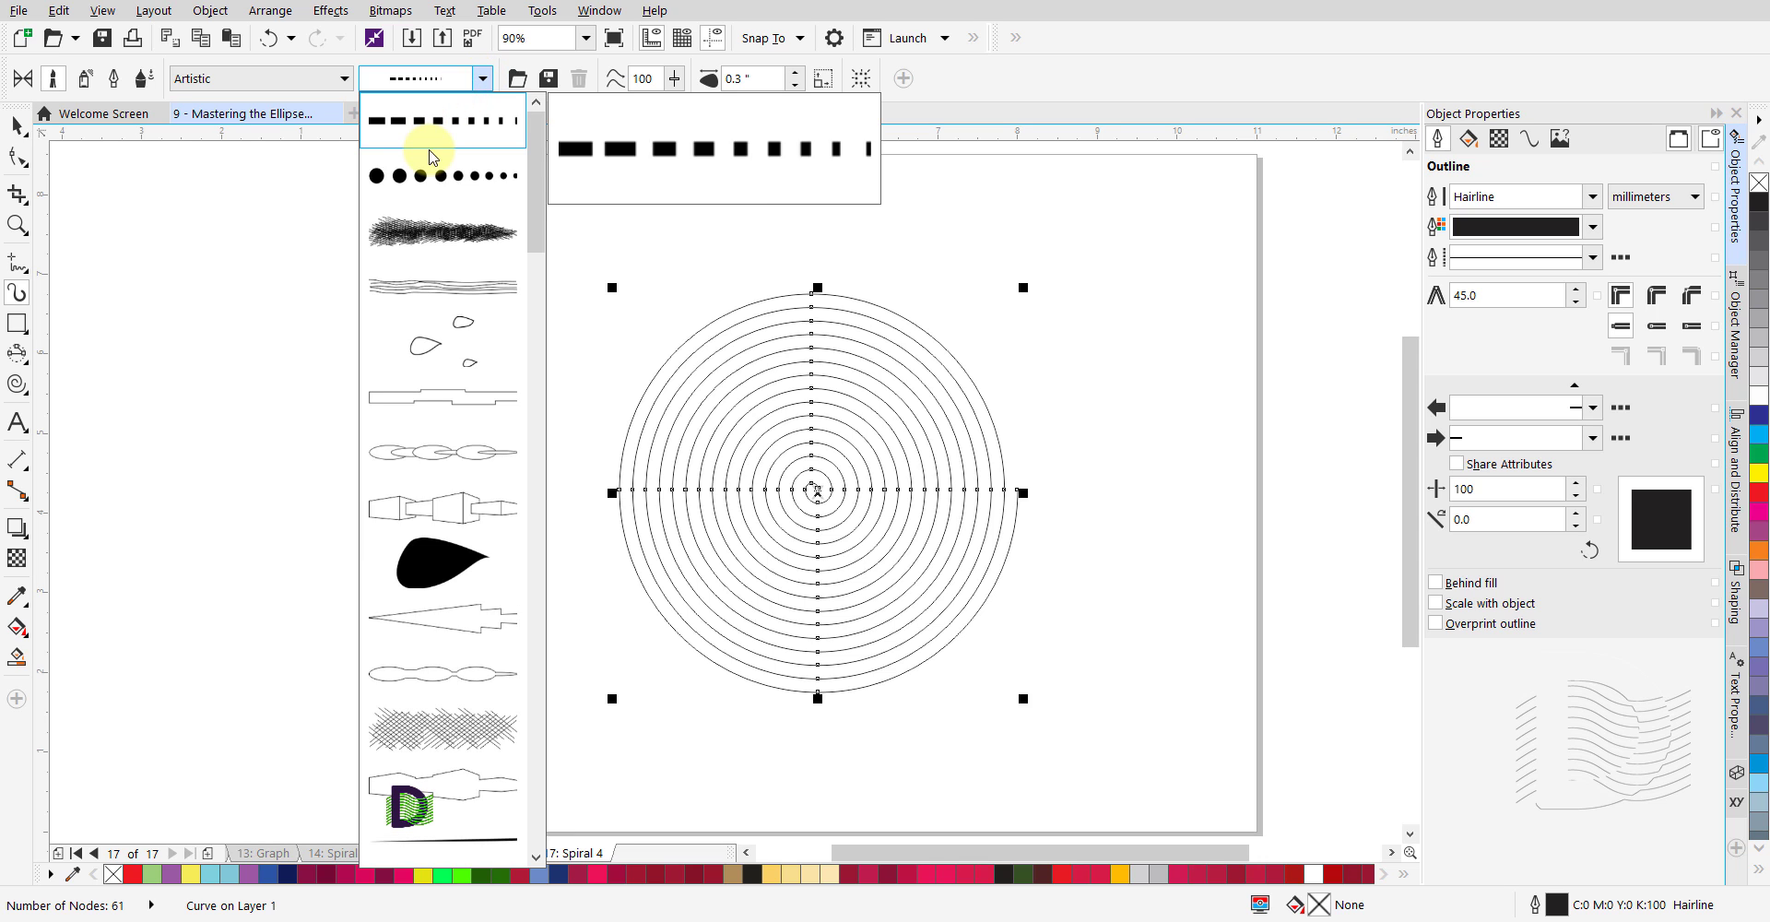
left_click(427, 180)
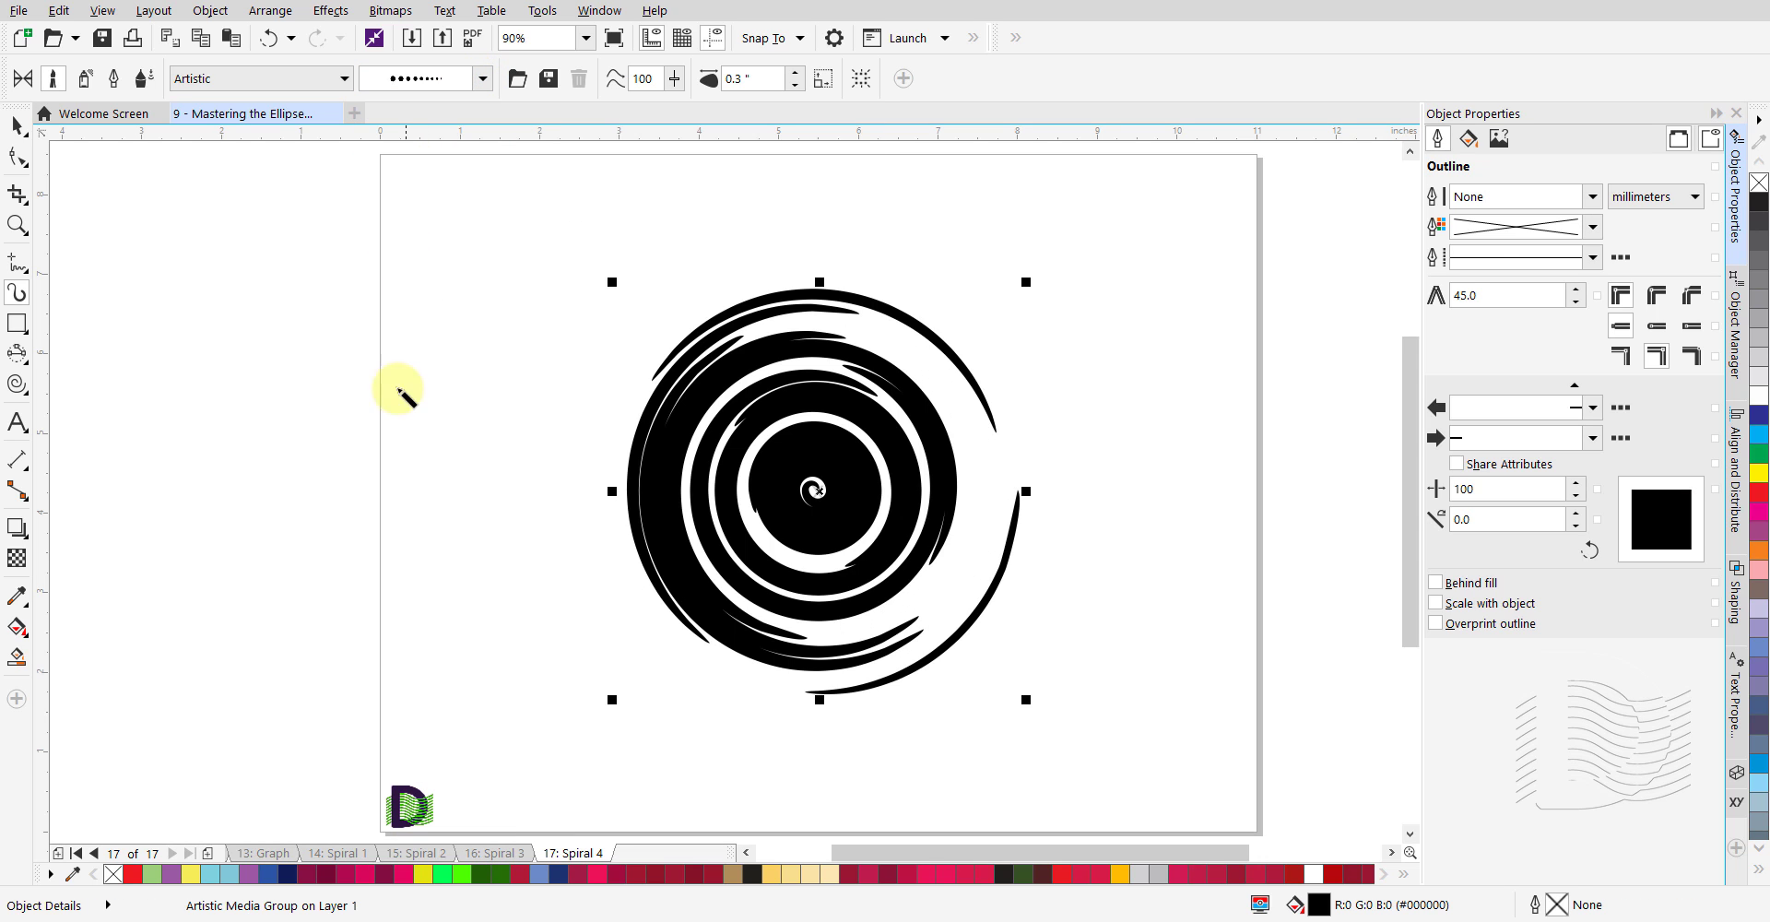
key("space")
left_click(457, 477)
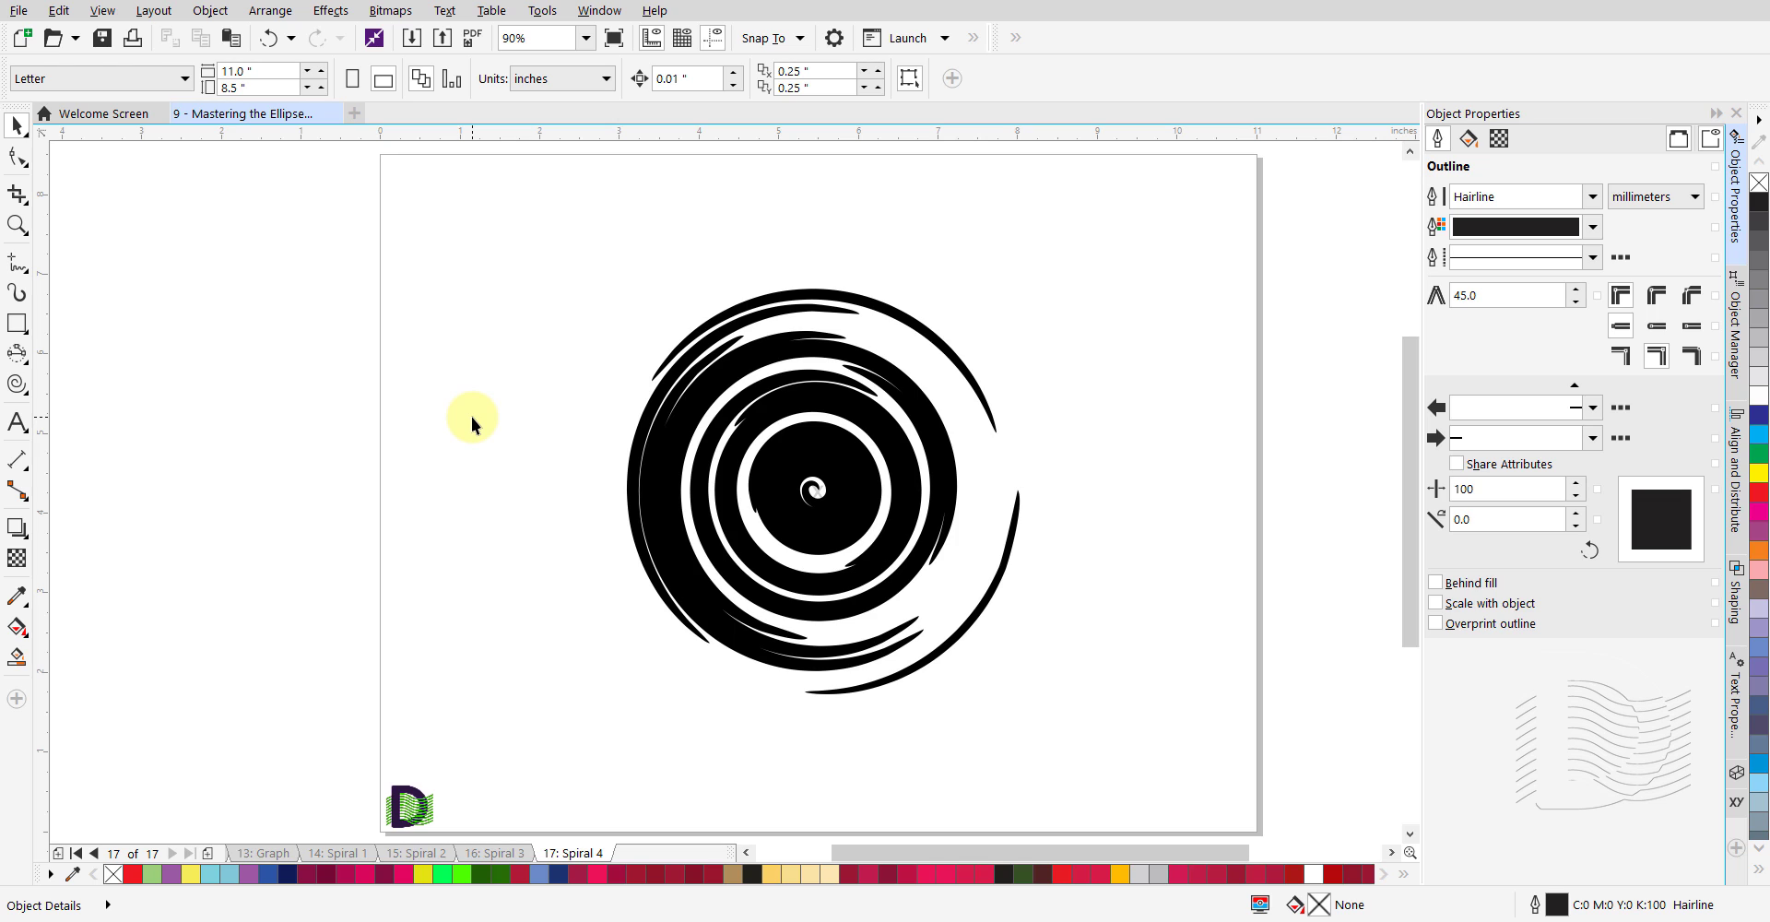
Set the Spiral Tool's default type to Logarithmic in the workspace toolbox options, and accept the change.
key("ctrl+j")
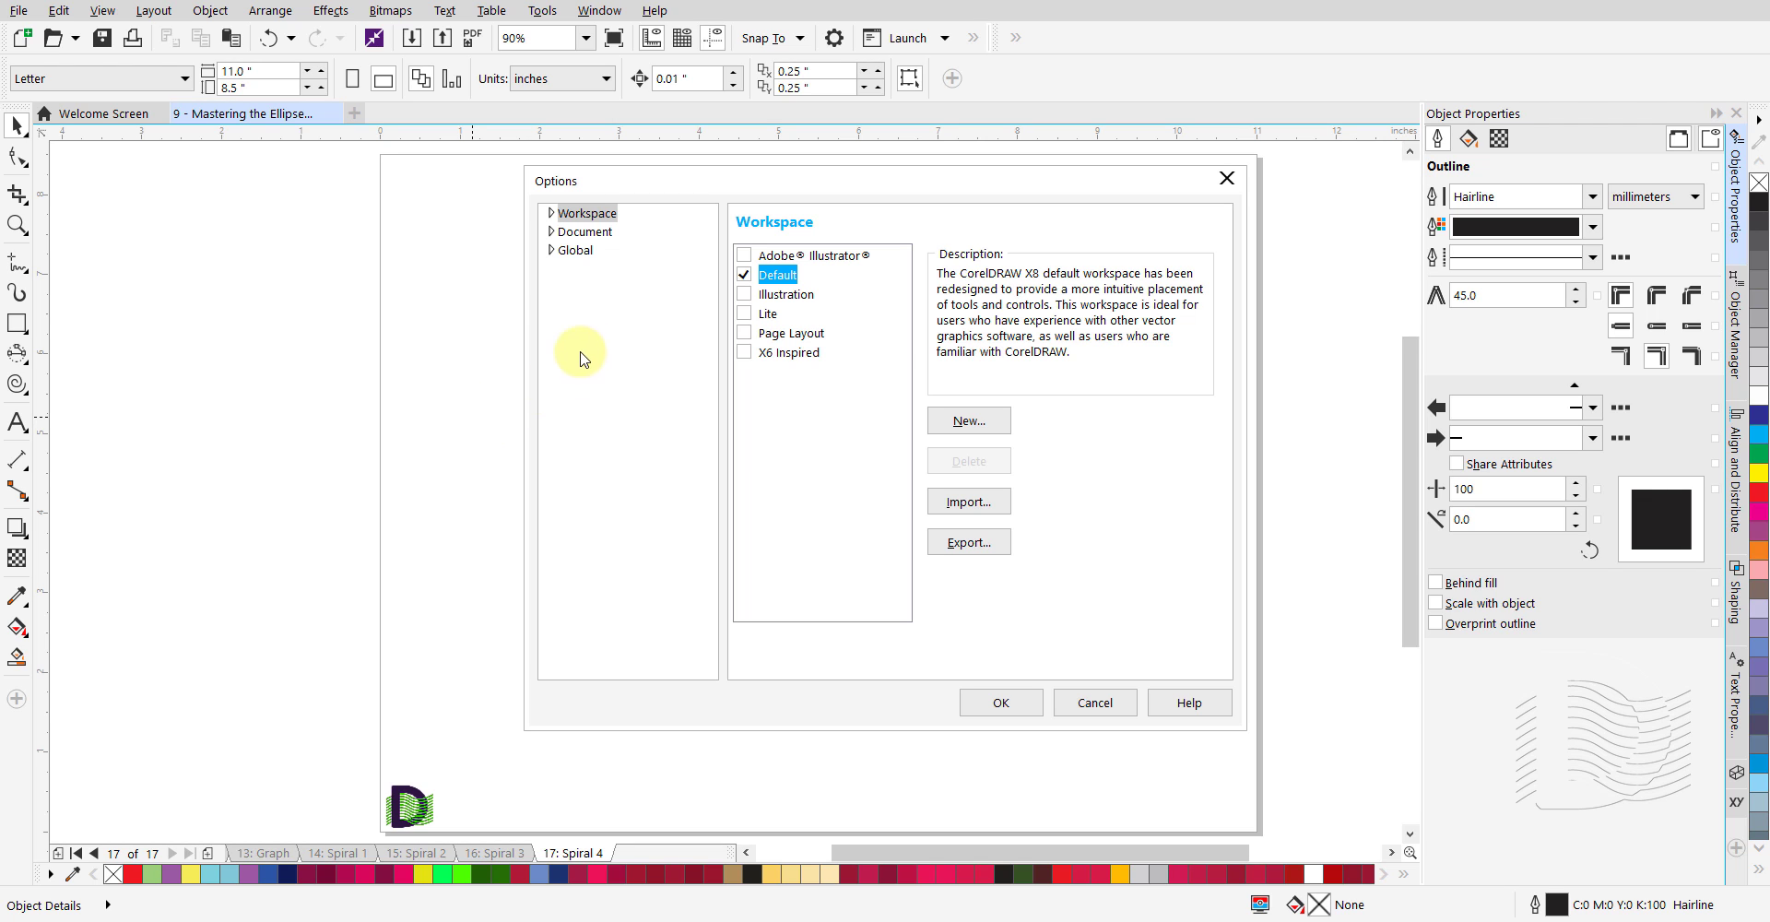
left_click(551, 215)
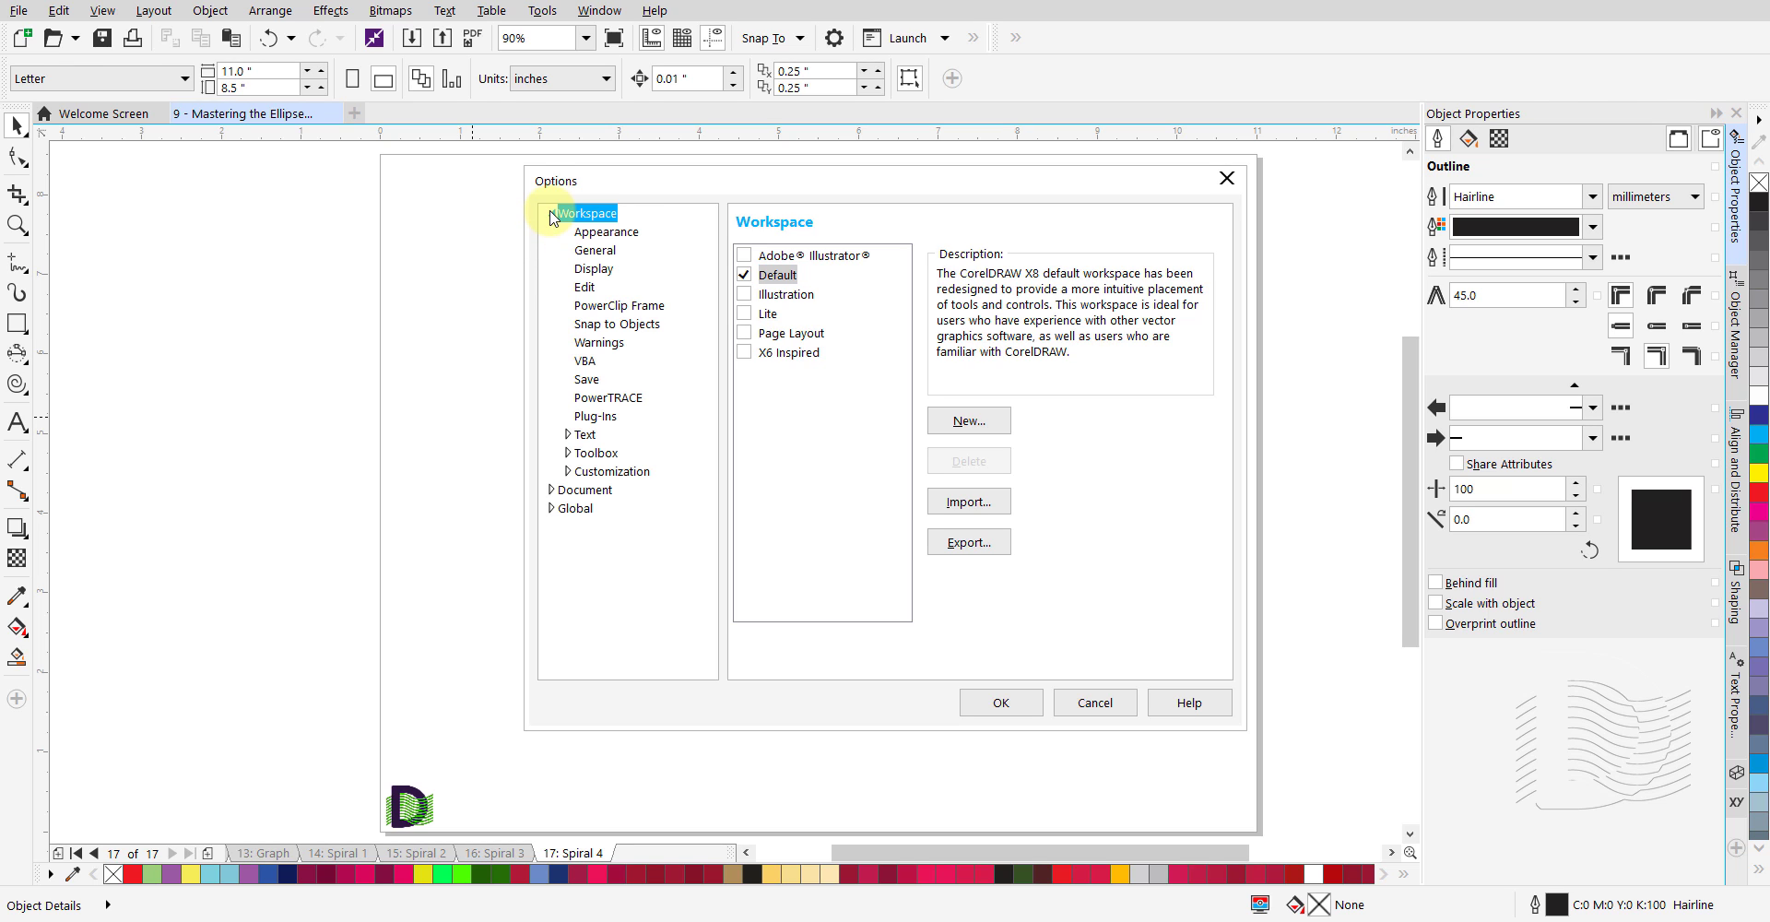
left_click(568, 452)
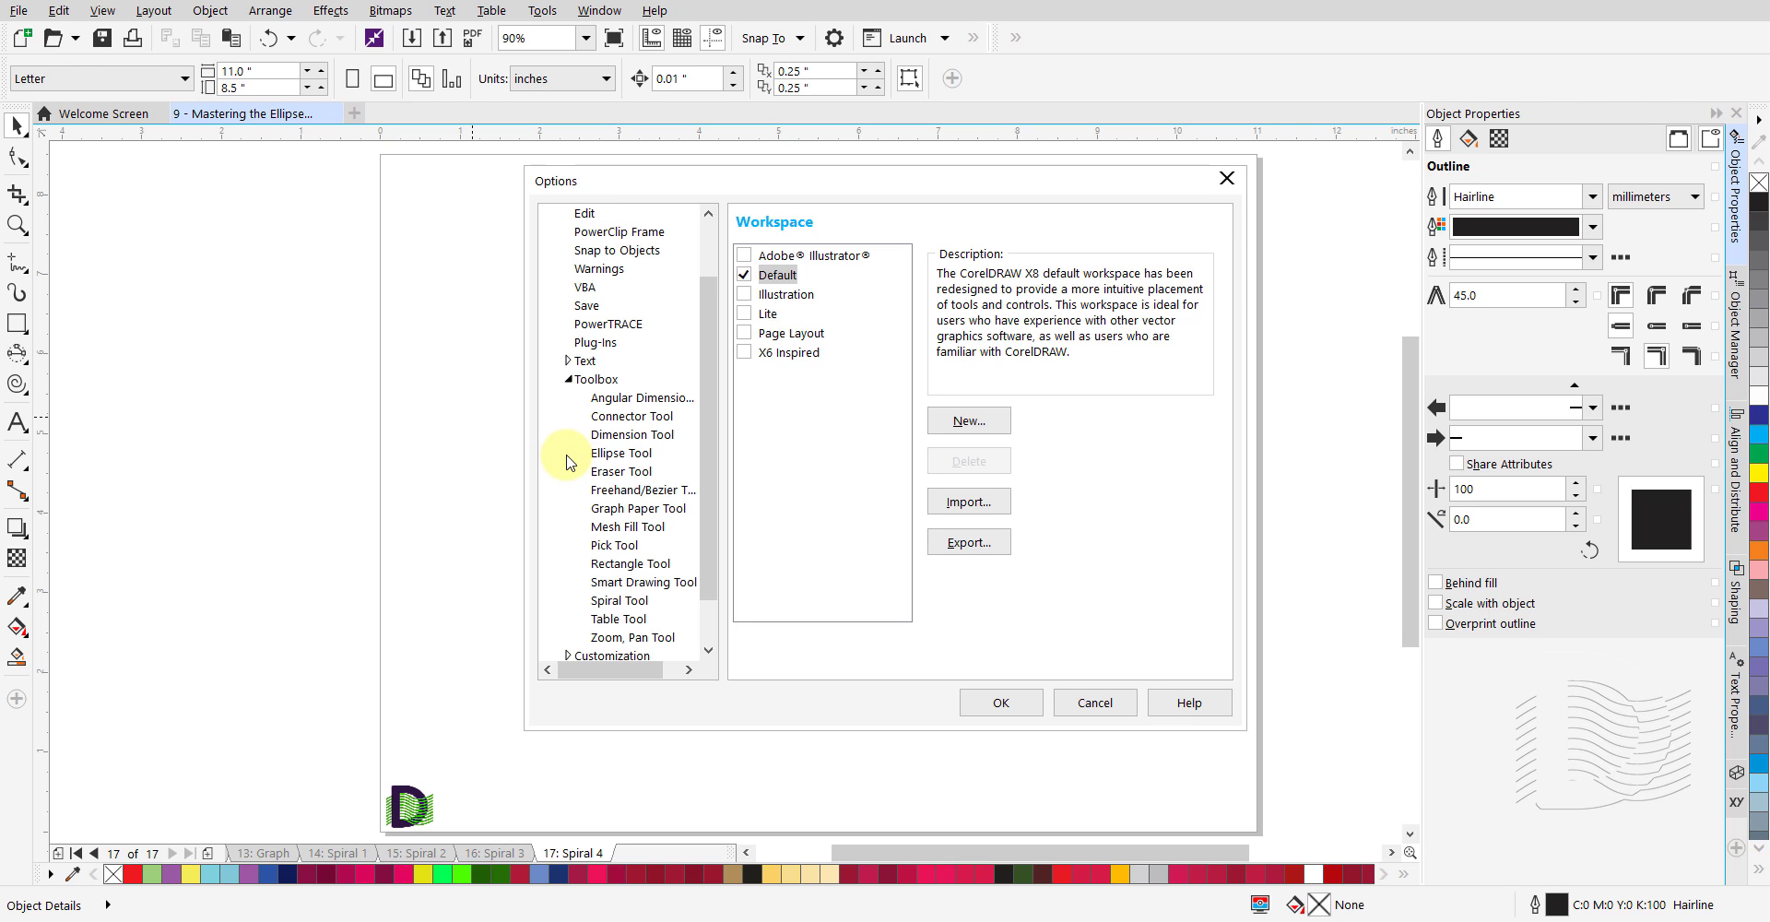
left_click(612, 602)
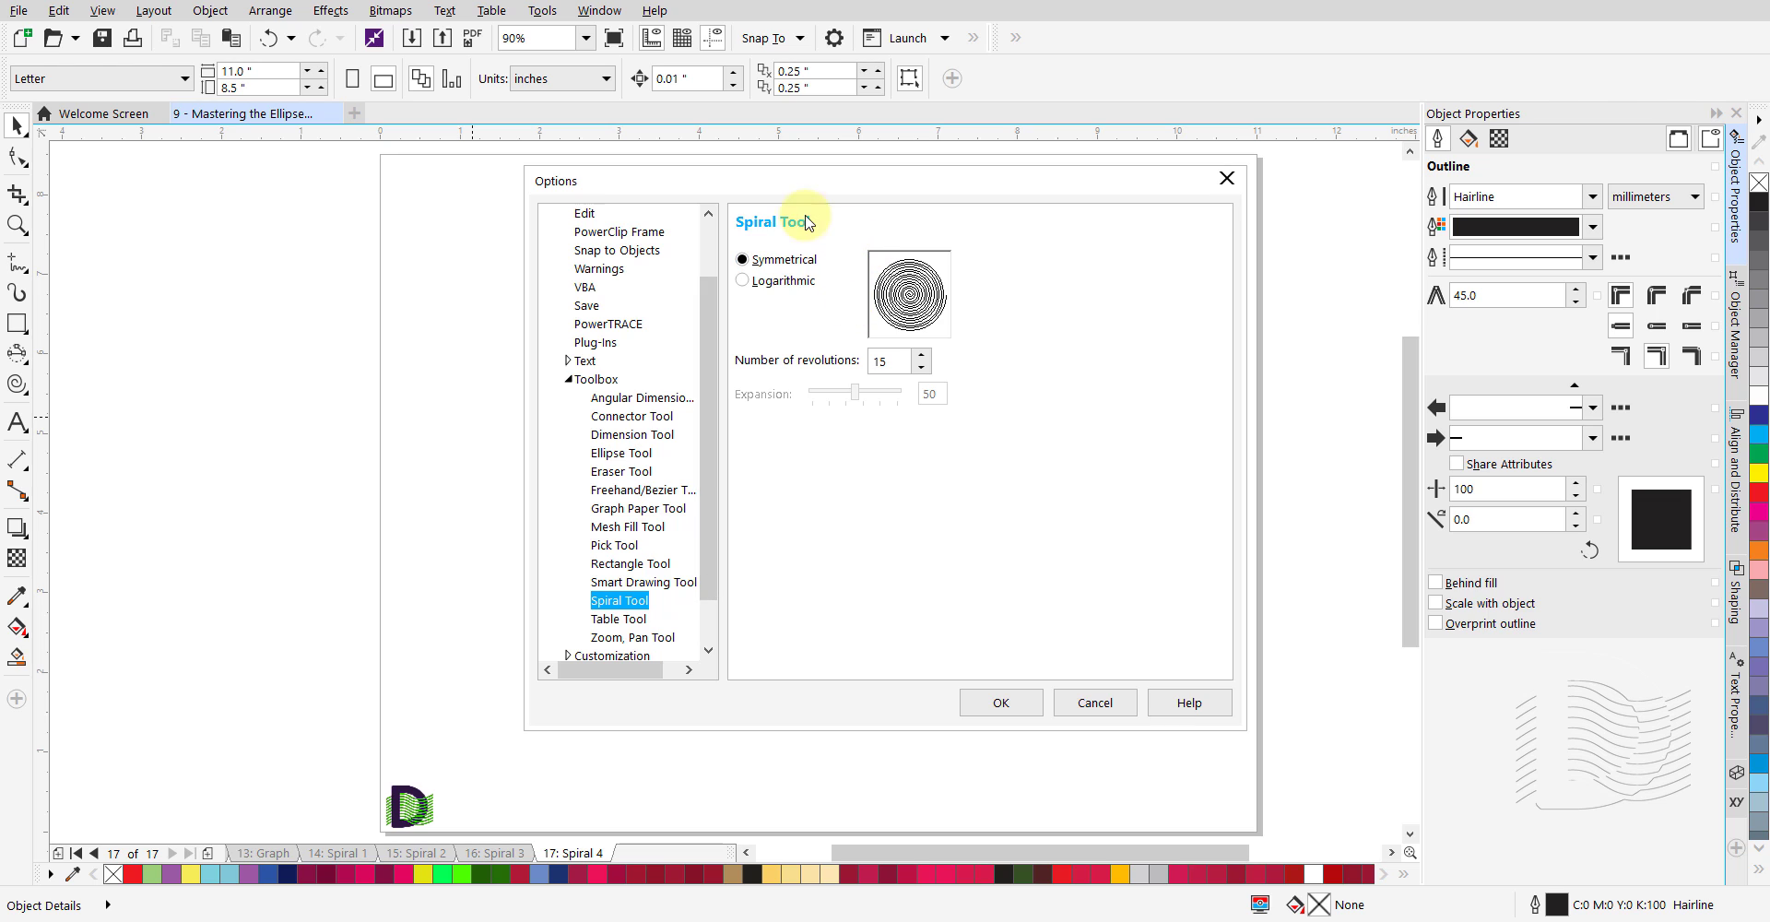
left_click(743, 281)
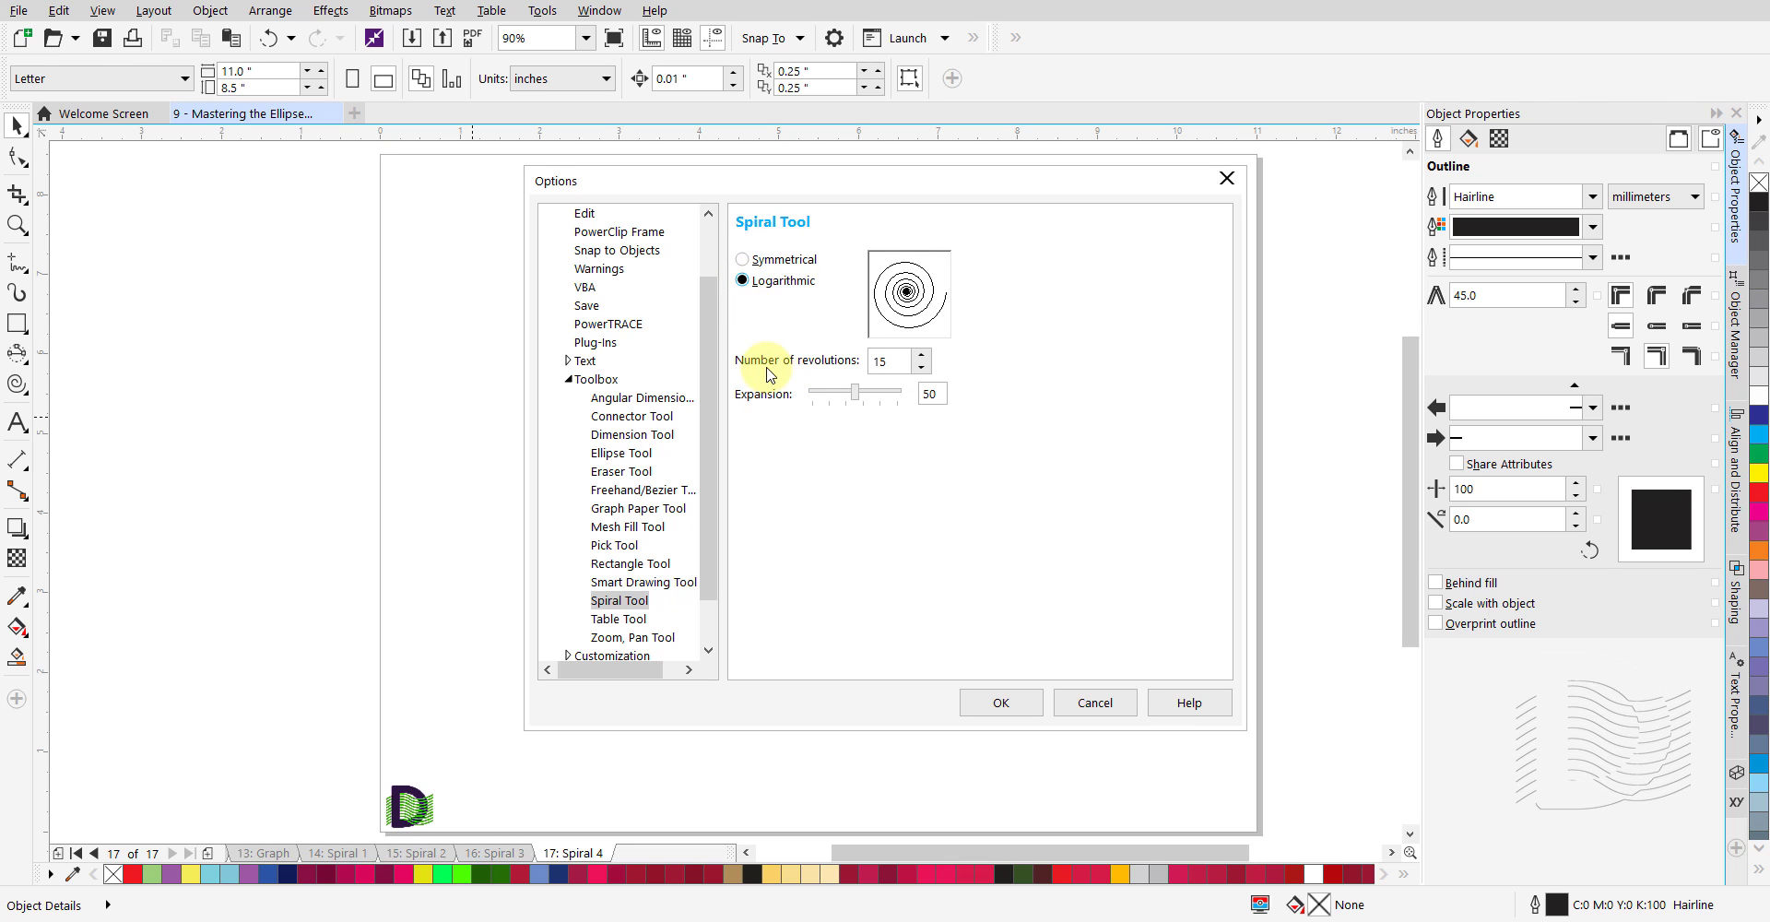
left_click(900, 363)
double_click(895, 365)
left_click(568, 379)
left_click(554, 216)
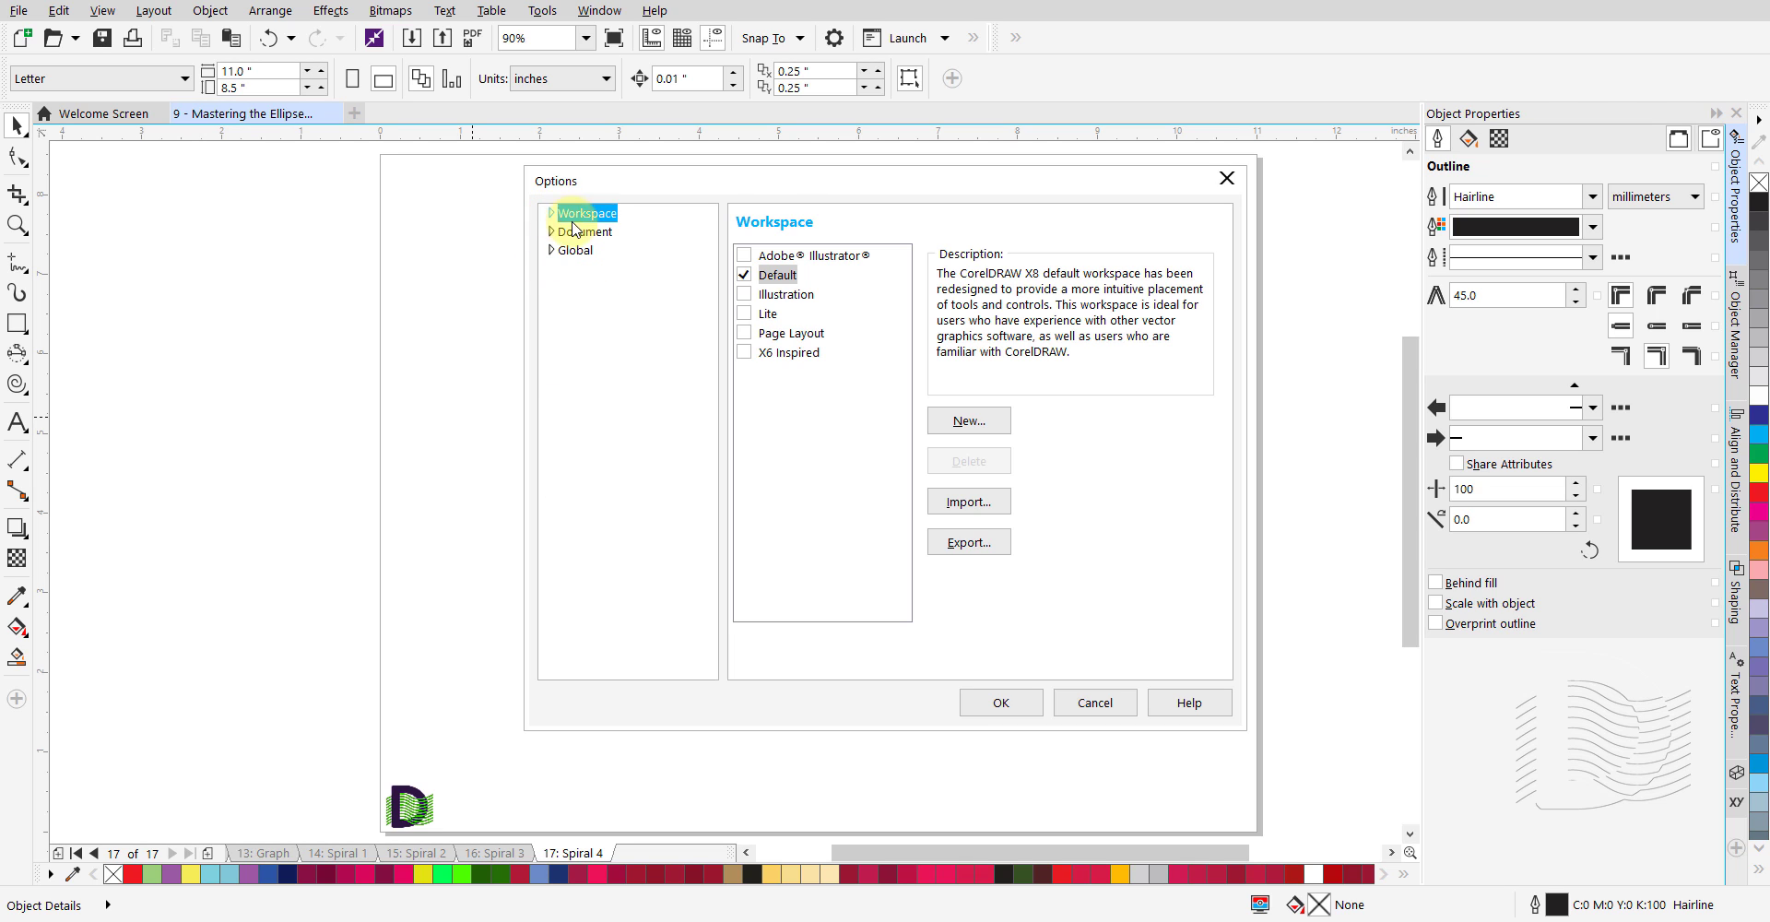
left_click(985, 704)
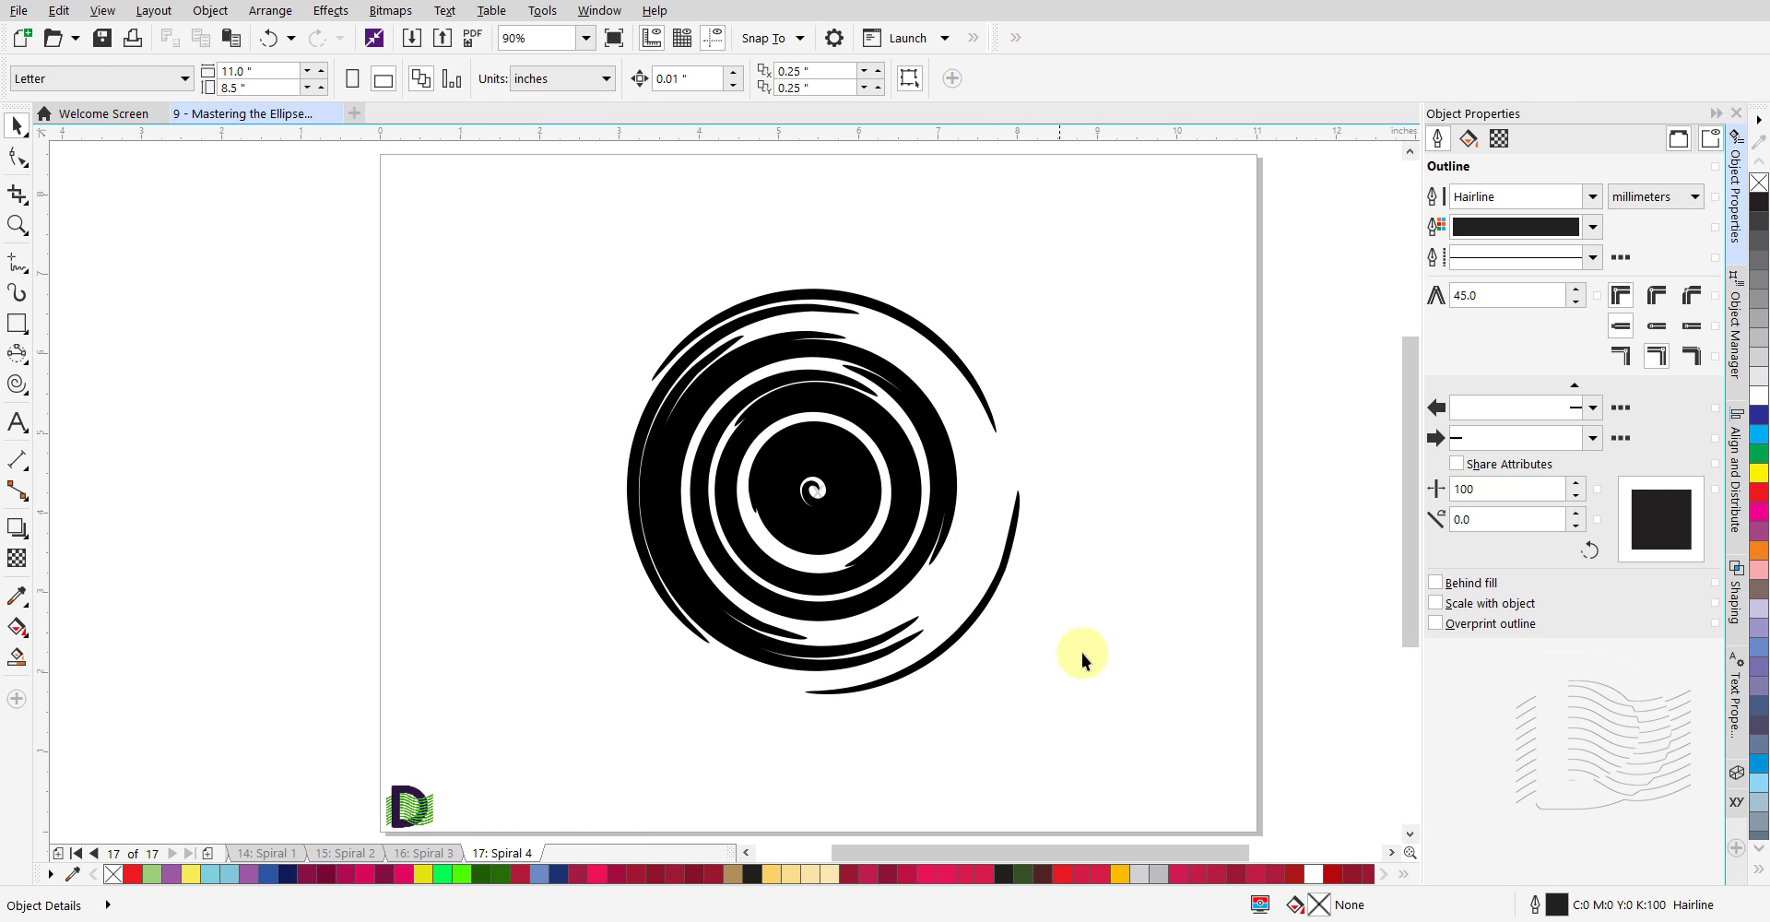